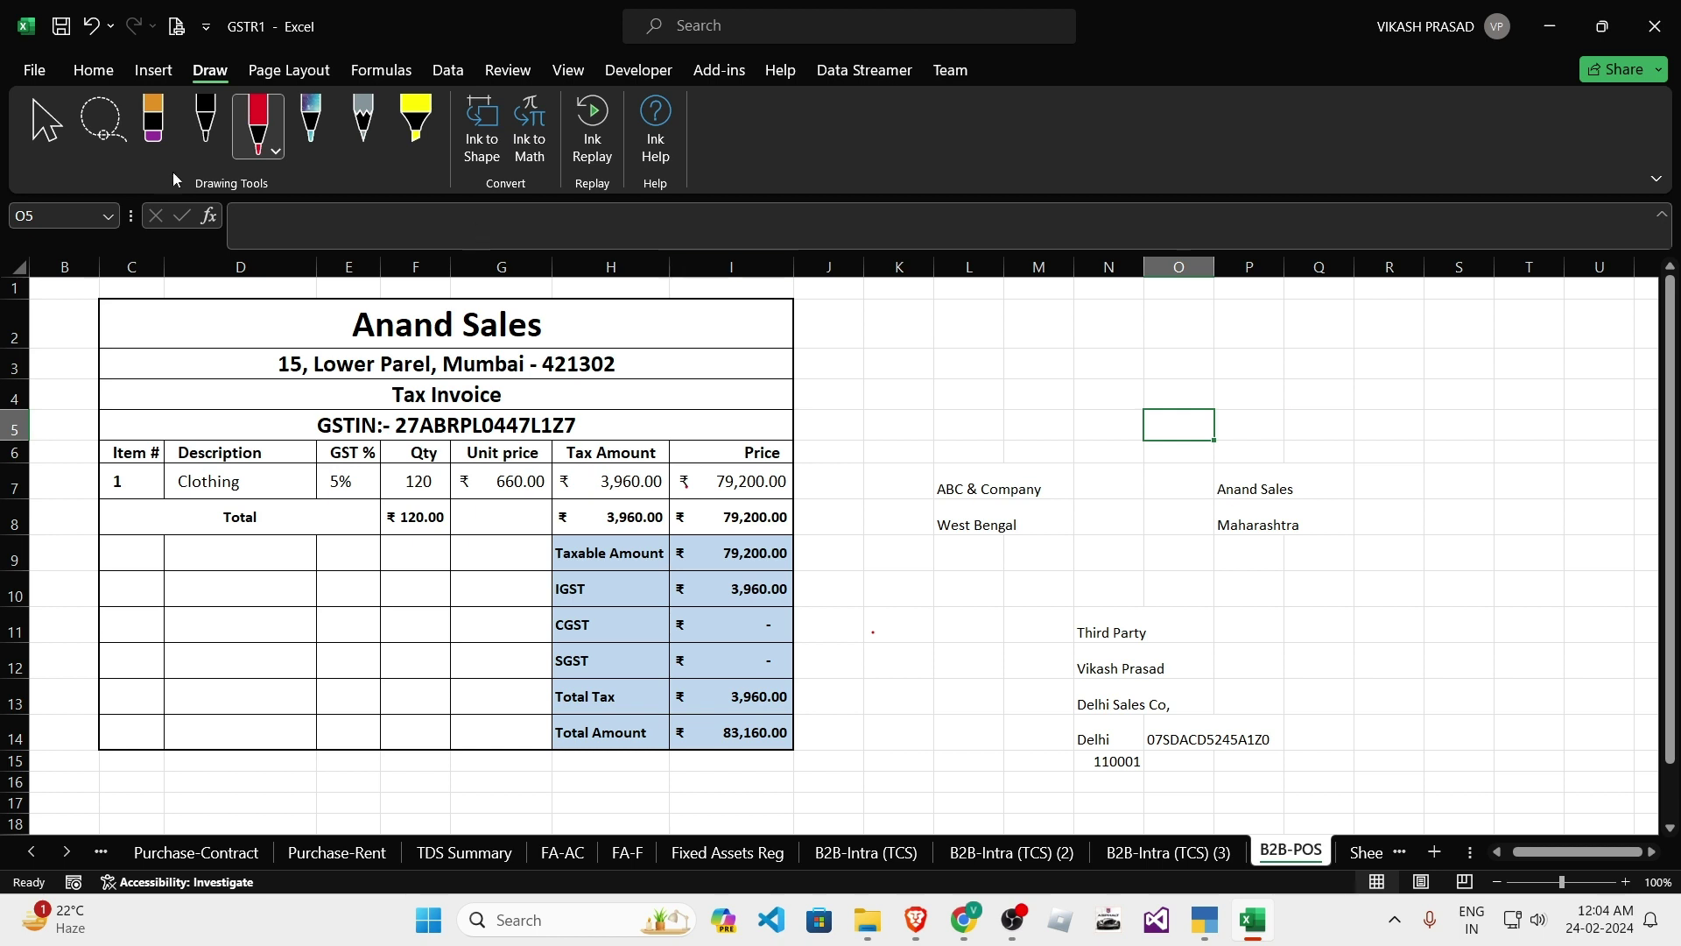
- Return to cell selection and click around the seller, buyer and third-party cells
click(33, 130)
click(1165, 520)
click(1112, 523)
click(1089, 581)
click(980, 487)
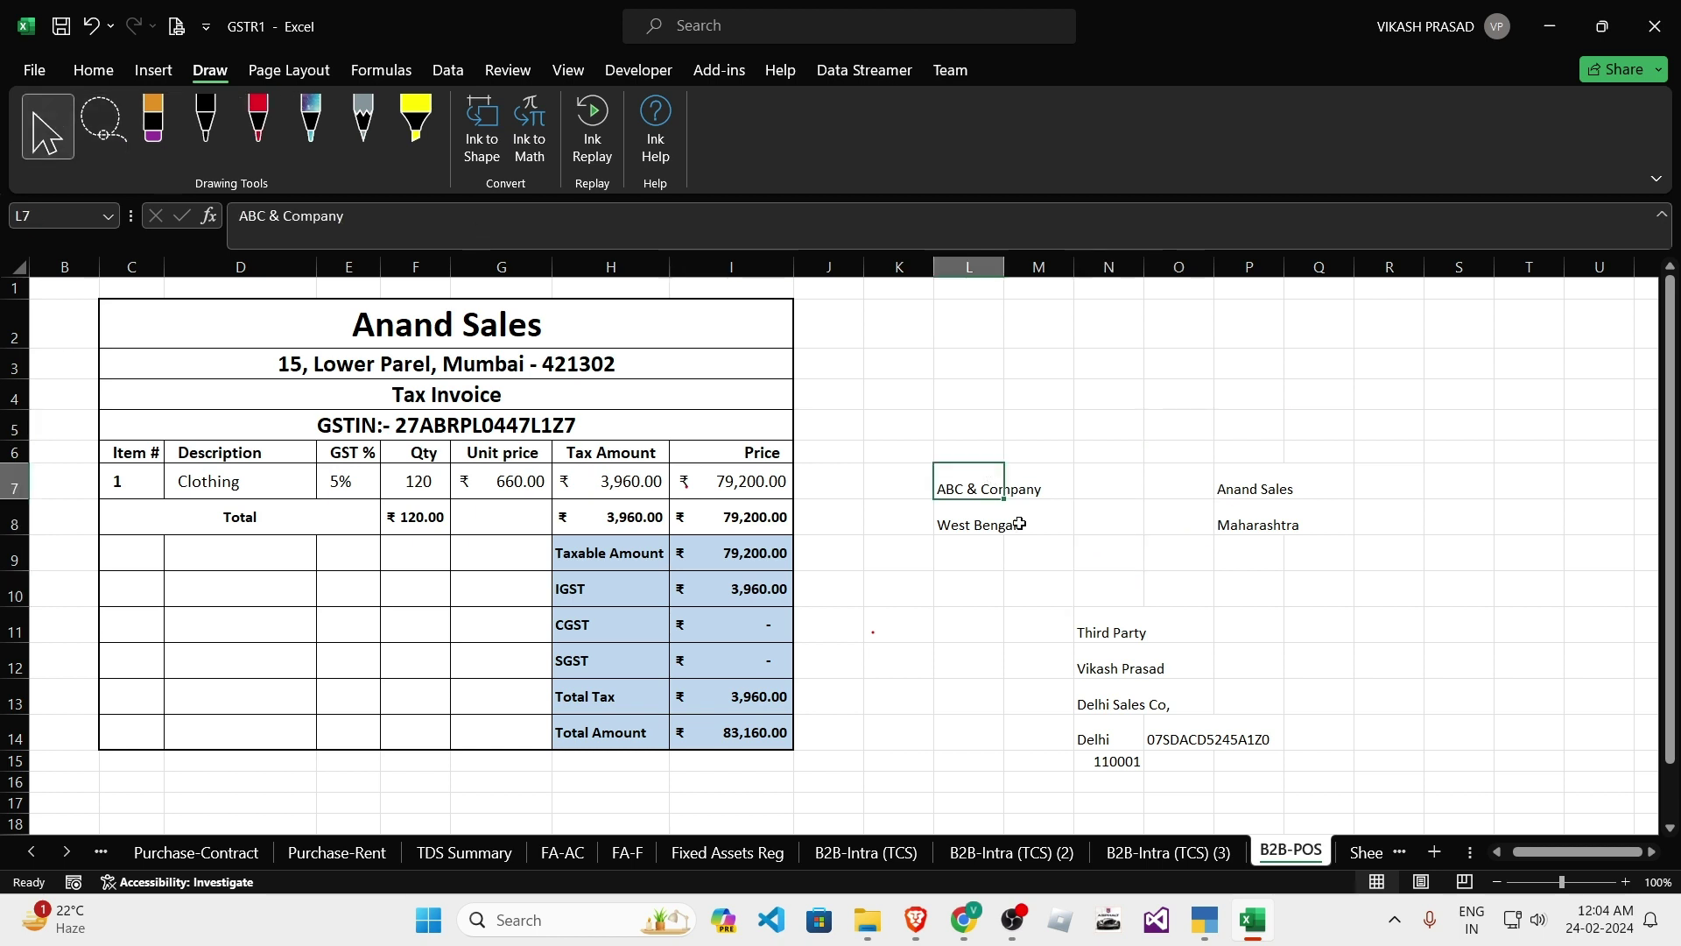
click(1176, 621)
click(1232, 477)
click(946, 489)
click(1329, 633)
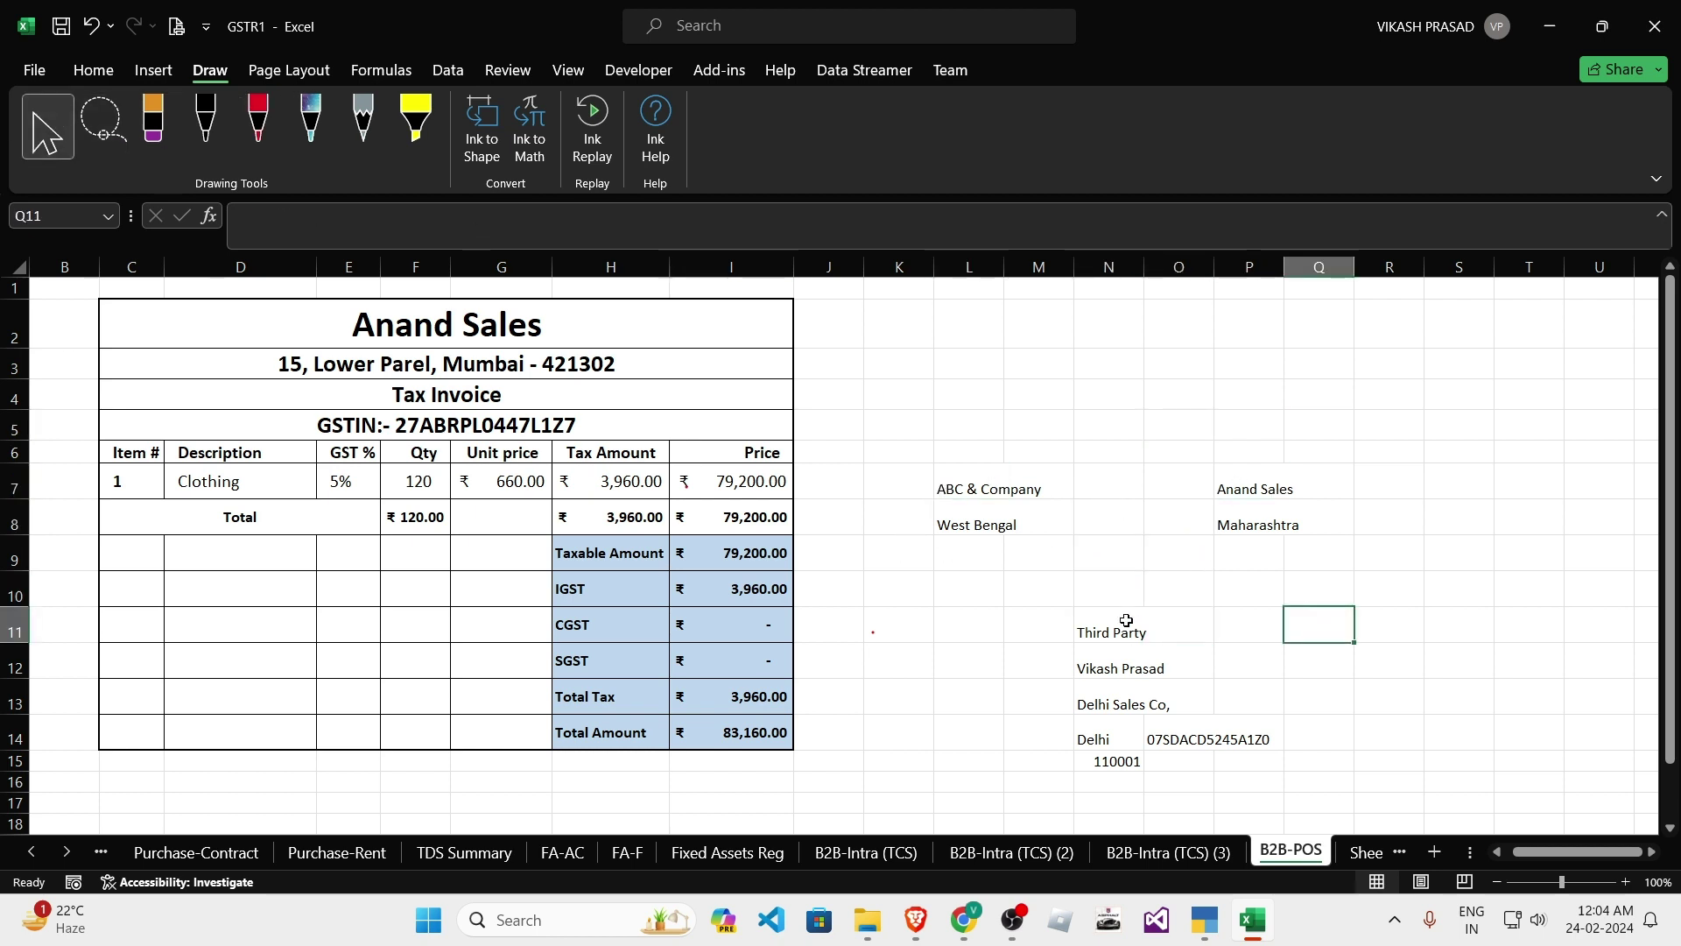
- Select the seller's and buyer's name-and-state cells, undoing an accidental move of the buyer details
mouse_move(965, 487)
mouse_down()
mouse_move(959, 545)
mouse_move(964, 488)
mouse_move(963, 518)
mouse_up()
mouse_move(965, 486)
mouse_down()
mouse_move(967, 549)
mouse_move(970, 518)
mouse_up()
drag(973, 487, 977, 520)
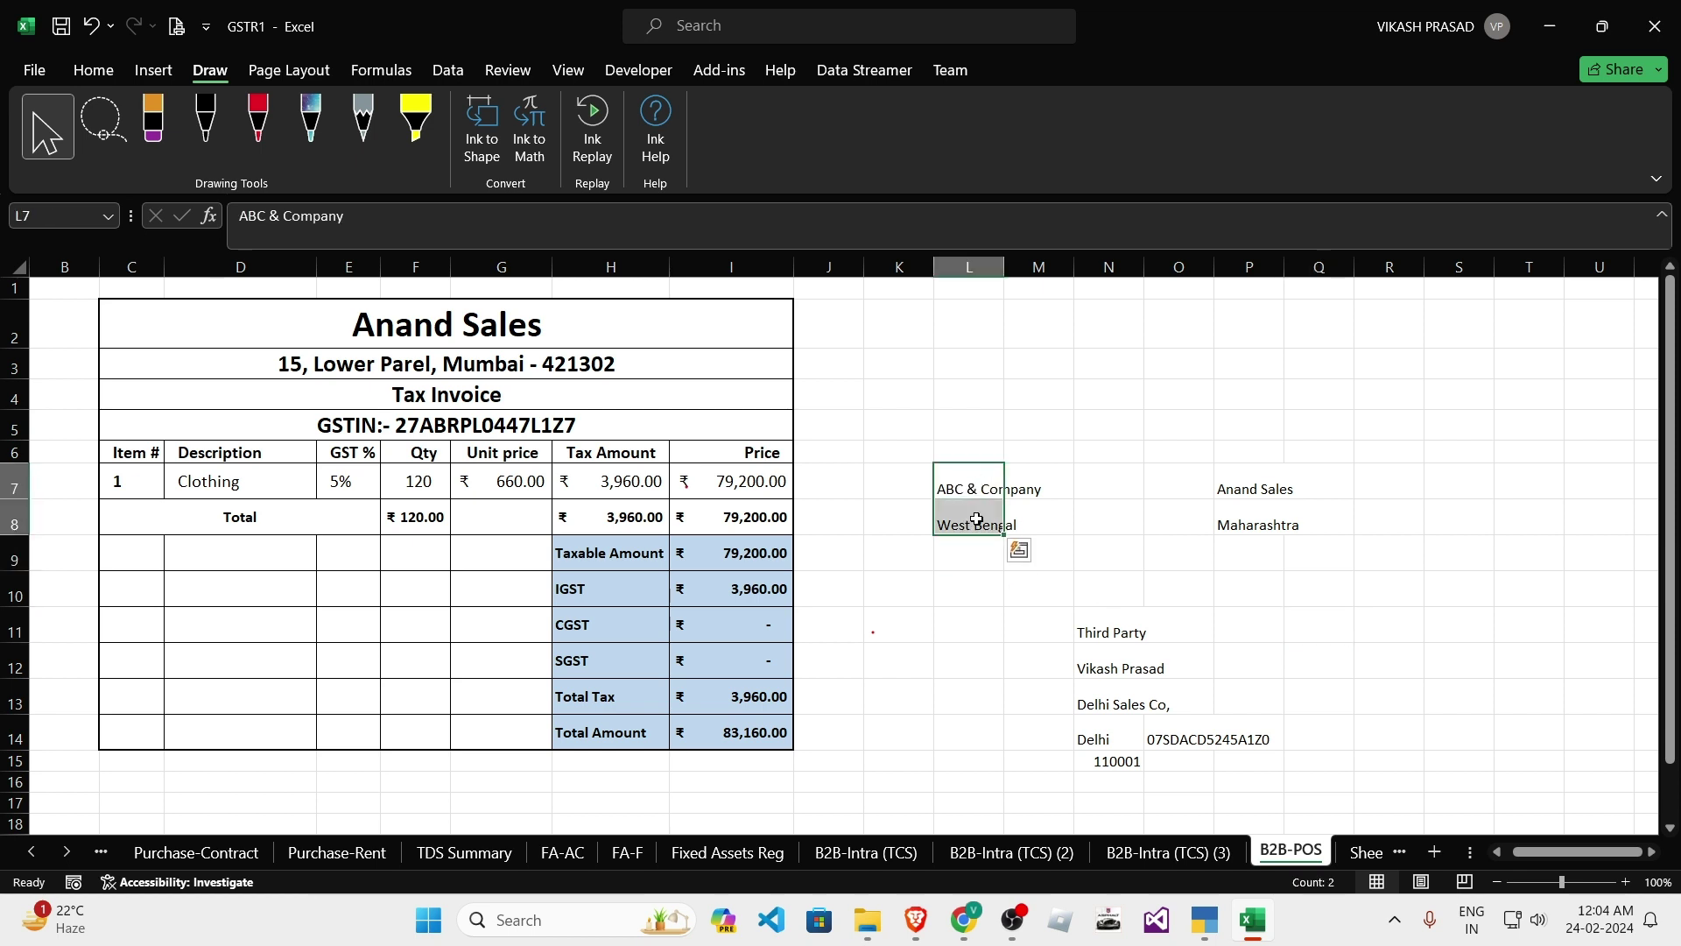
click(989, 494)
click(1226, 542)
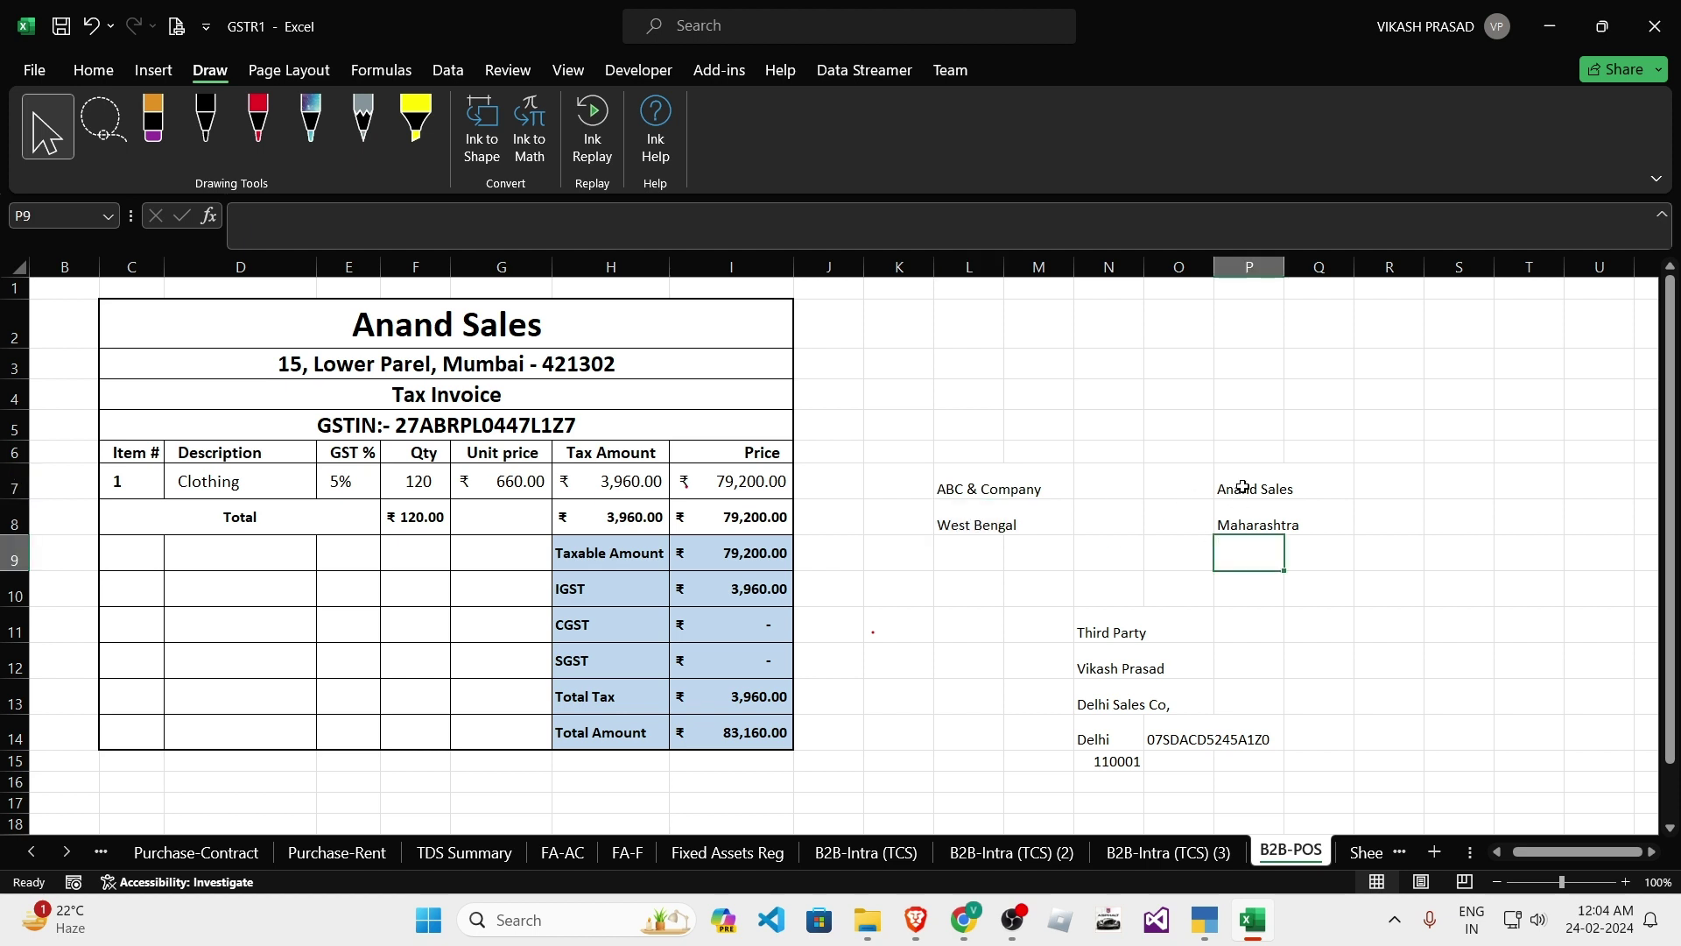
drag(1243, 487, 1239, 525)
key(ctrl+z)
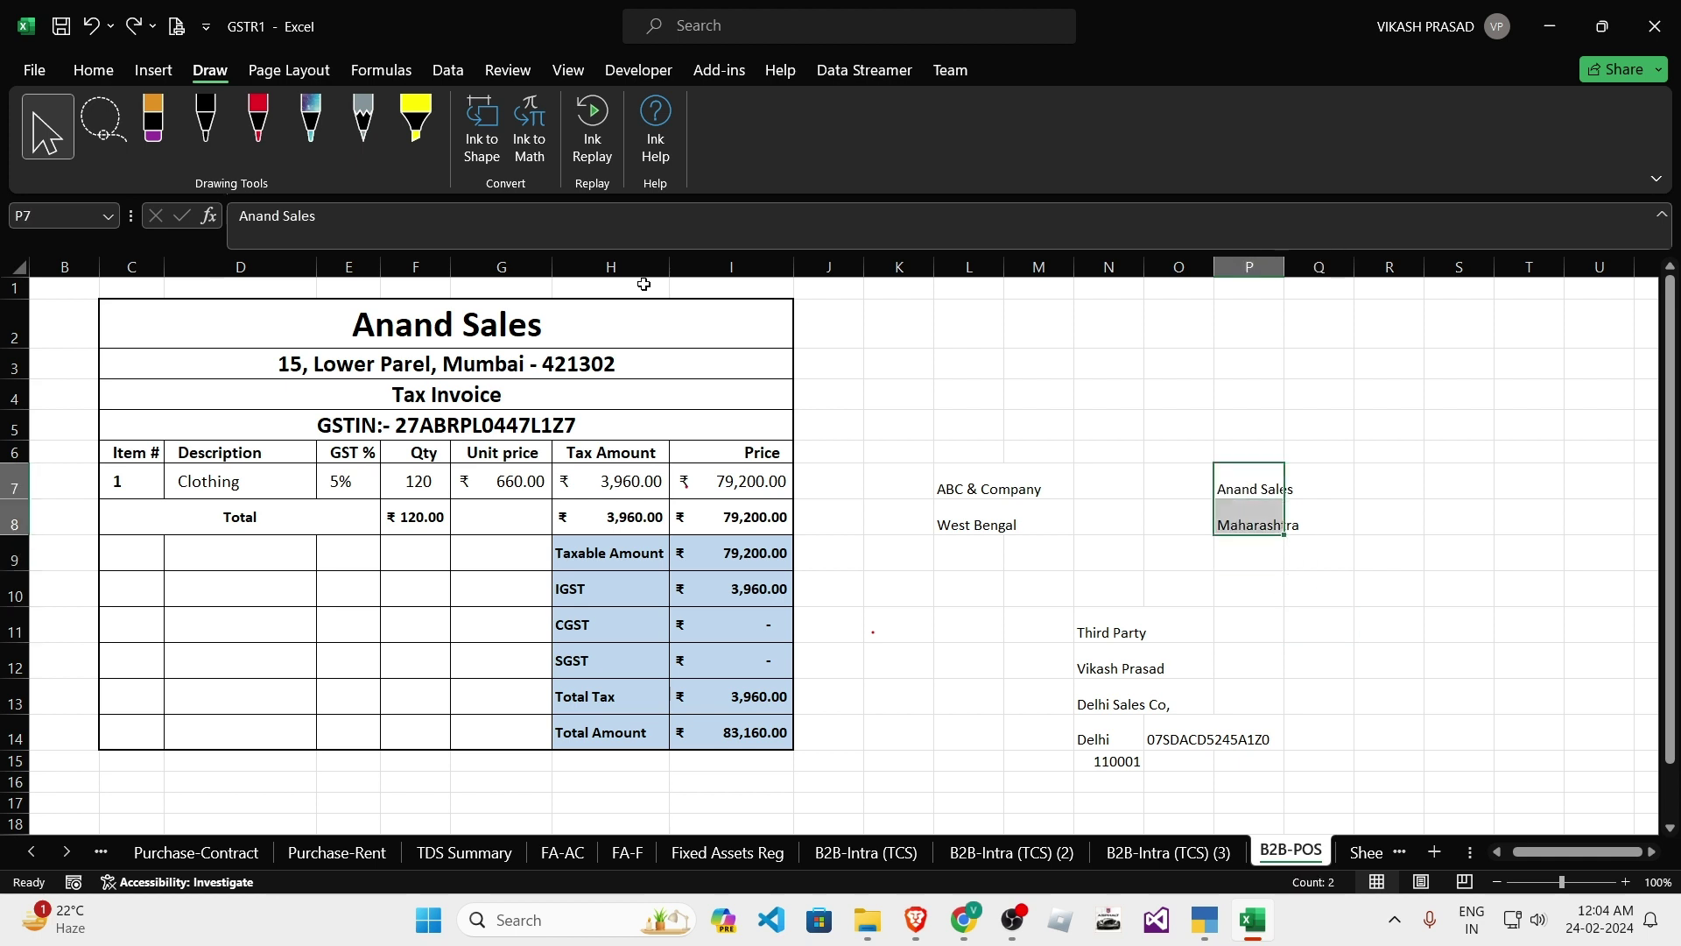
- Draw red S, B and R marks beside ABC & Company, Anand Sales and the third party
click(258, 123)
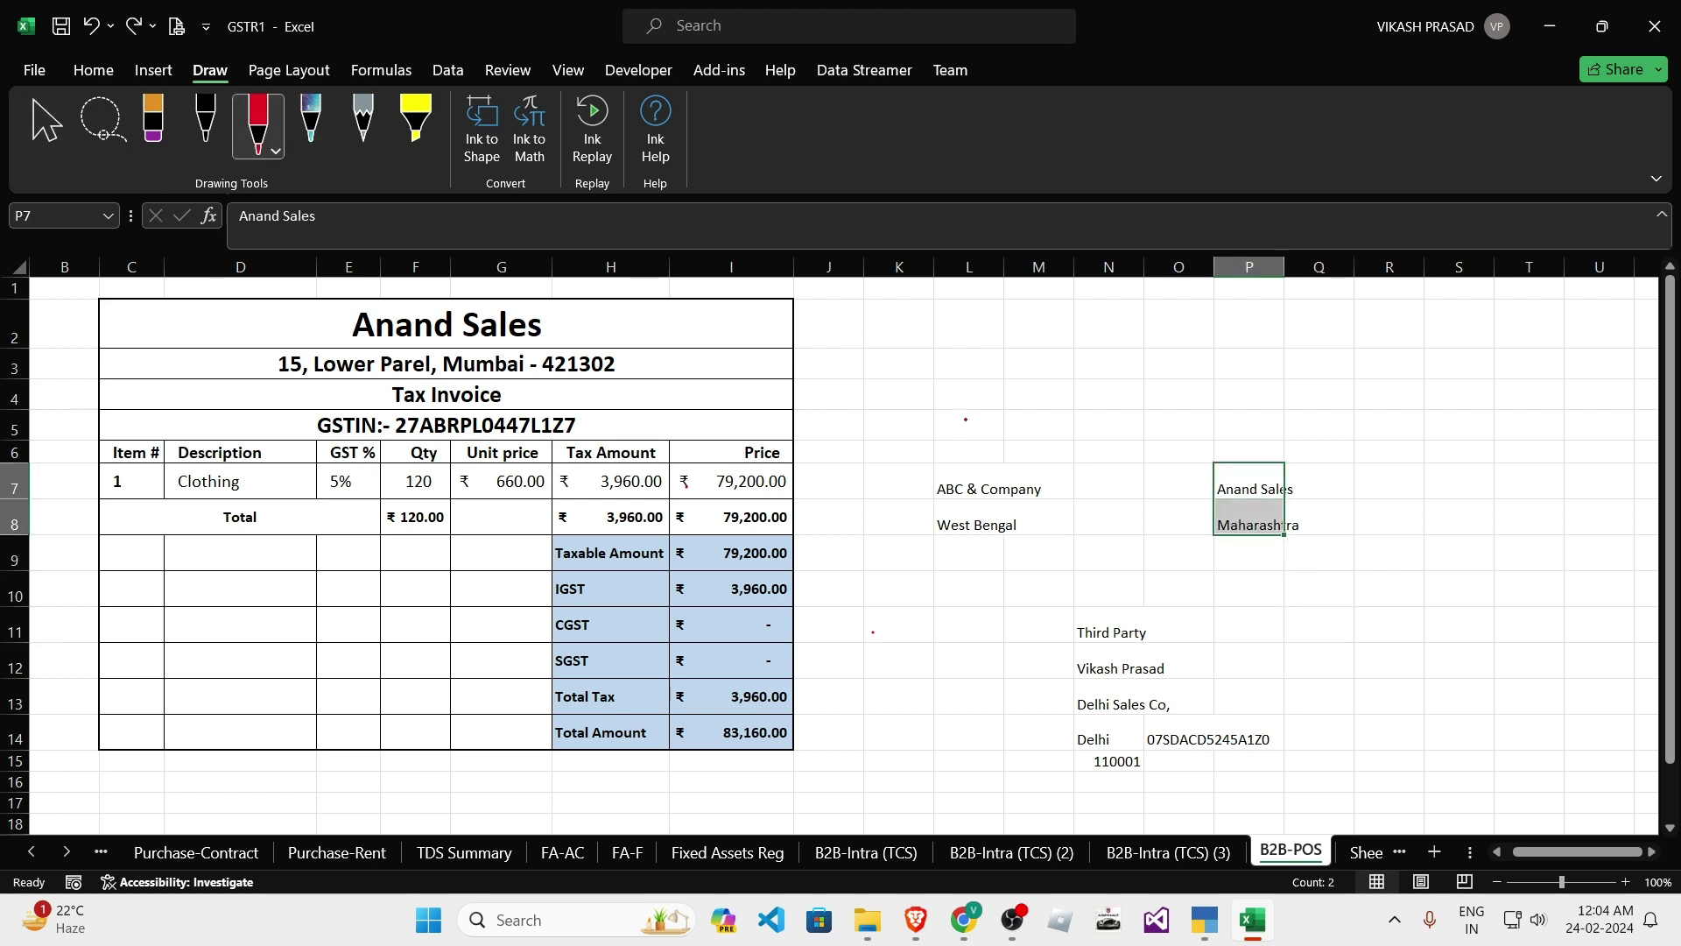
mouse_move(951, 428)
mouse_down()
mouse_move(955, 463)
mouse_move(936, 464)
mouse_up()
mouse_move(1227, 407)
mouse_down()
mouse_move(1231, 386)
mouse_move(1263, 427)
mouse_move(1237, 436)
mouse_up()
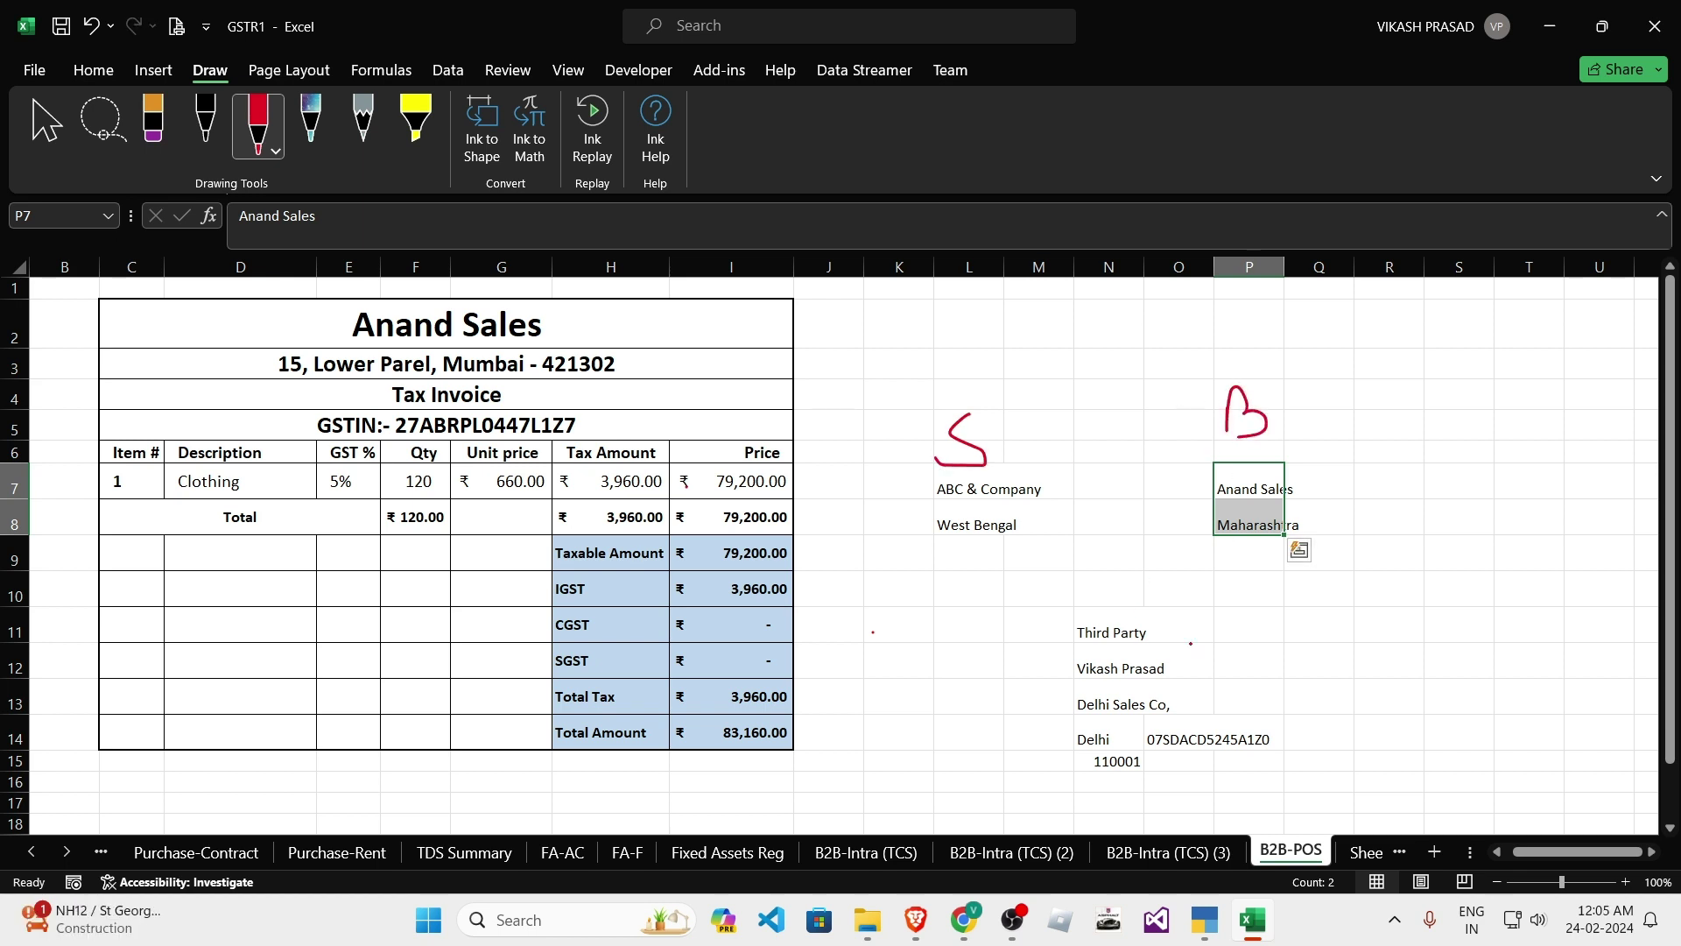
mouse_move(1203, 680)
mouse_down()
mouse_move(1200, 609)
mouse_move(1204, 648)
mouse_move(1266, 685)
mouse_up()
- Draw a long red arrow on the right, then erase it and a leftover arc
mouse_move(1306, 708)
mouse_down()
mouse_move(1368, 503)
mouse_move(1364, 447)
mouse_move(1341, 473)
mouse_move(1384, 460)
mouse_move(1357, 542)
mouse_up()
click(153, 123)
click(1368, 456)
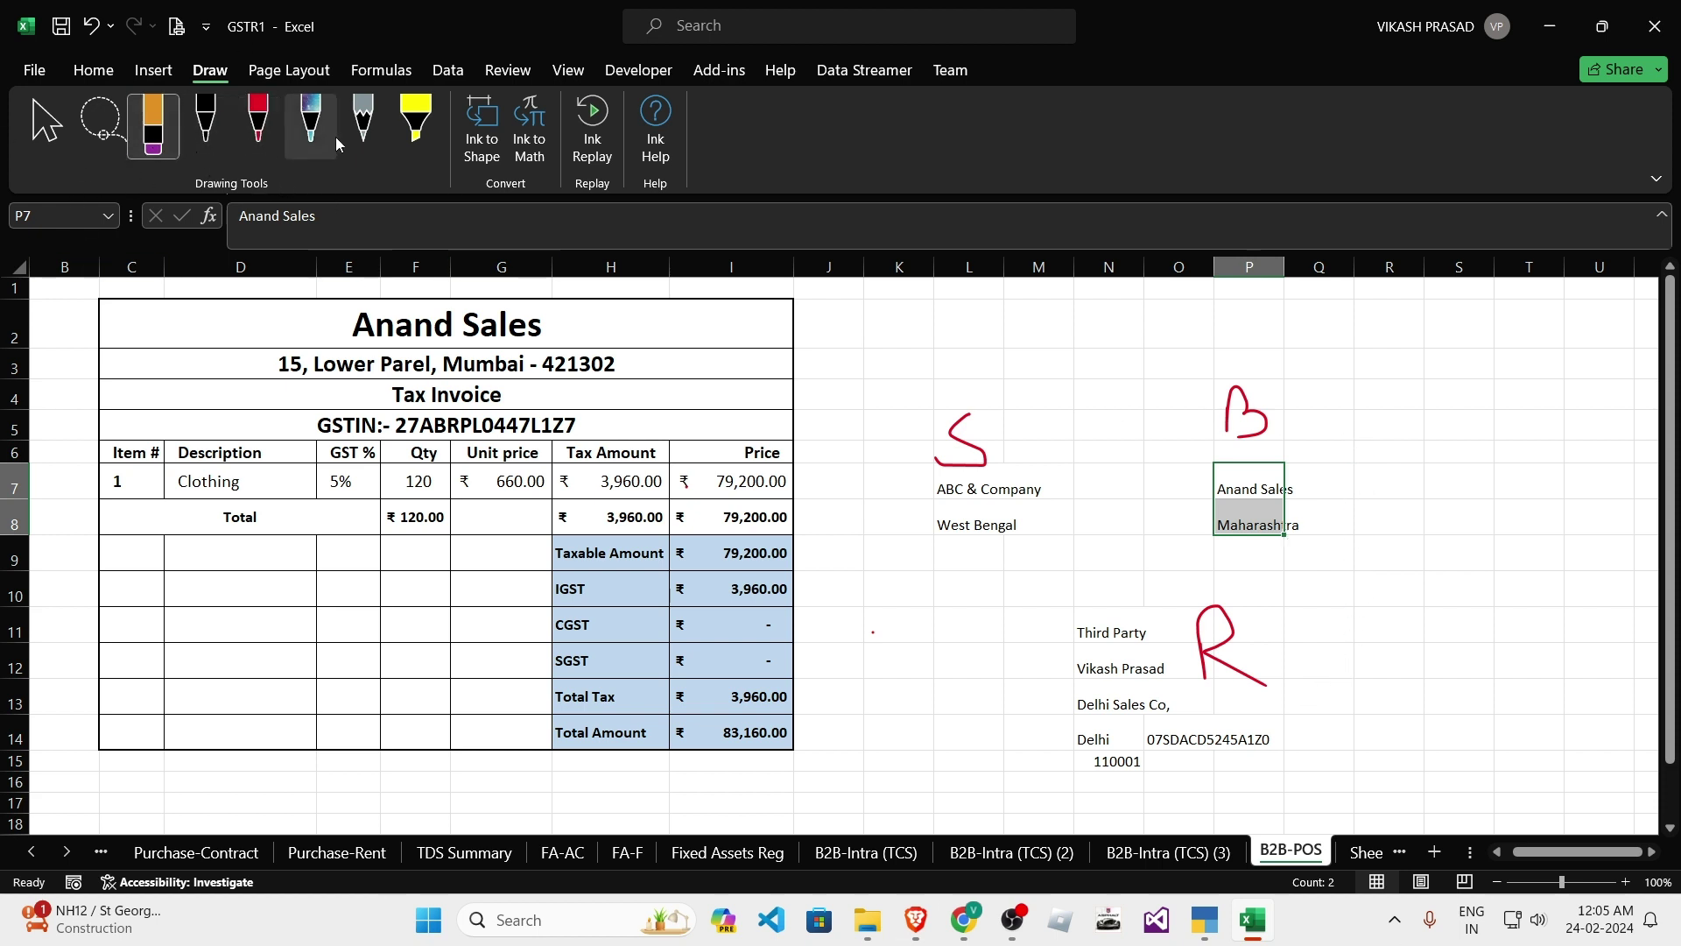
click(258, 123)
- Draw red arrows linking R, B and S, circle the seller's details, and thicken the third-party arrow
mouse_move(1258, 692)
mouse_down()
mouse_move(1401, 530)
mouse_move(1315, 477)
mouse_move(1347, 506)
mouse_up()
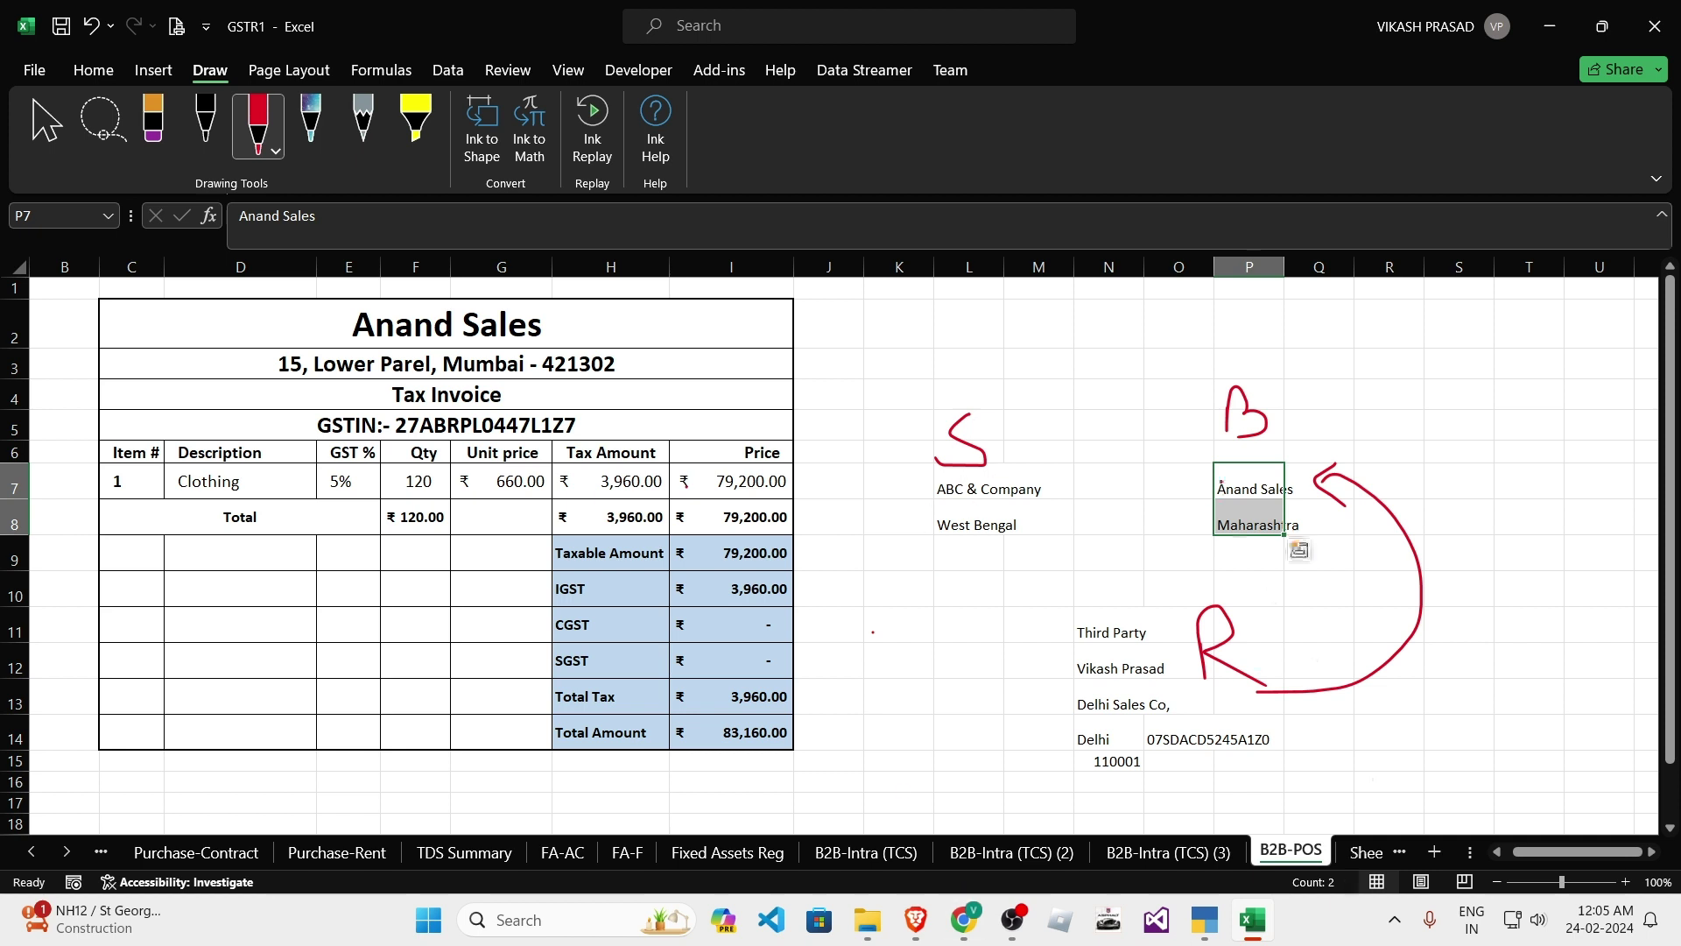
mouse_move(1233, 373)
mouse_down()
mouse_move(1090, 363)
mouse_move(1023, 450)
mouse_move(1040, 456)
mouse_up()
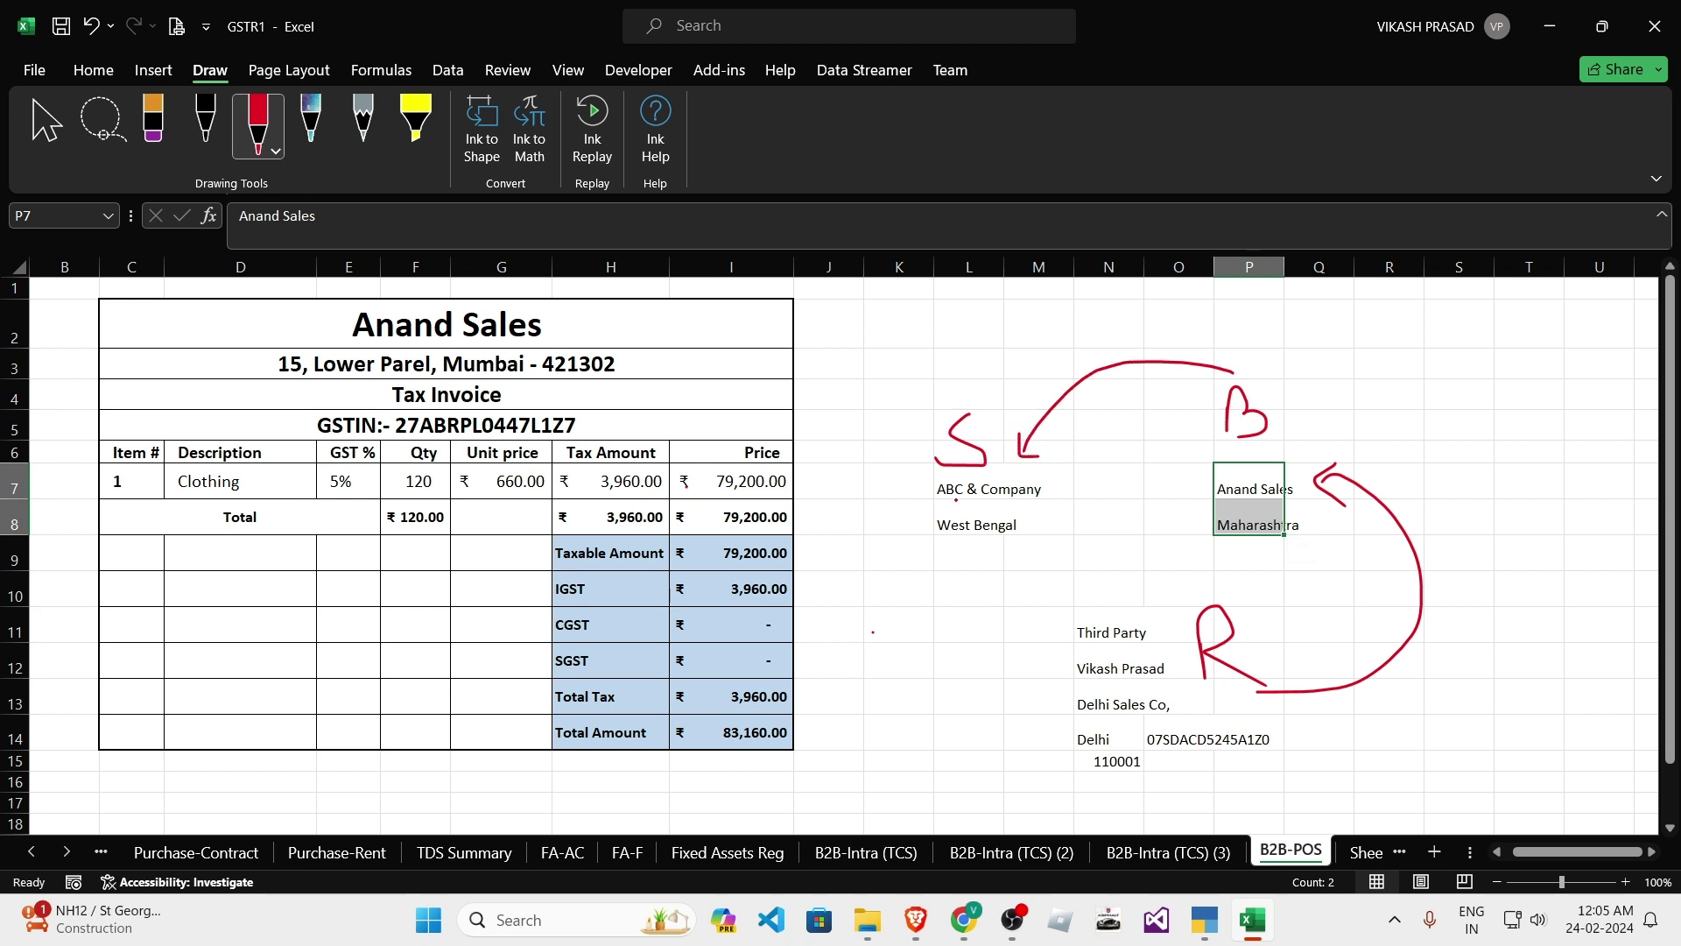
mouse_move(1009, 526)
mouse_down()
mouse_move(978, 639)
mouse_move(1038, 677)
mouse_move(1033, 701)
mouse_up()
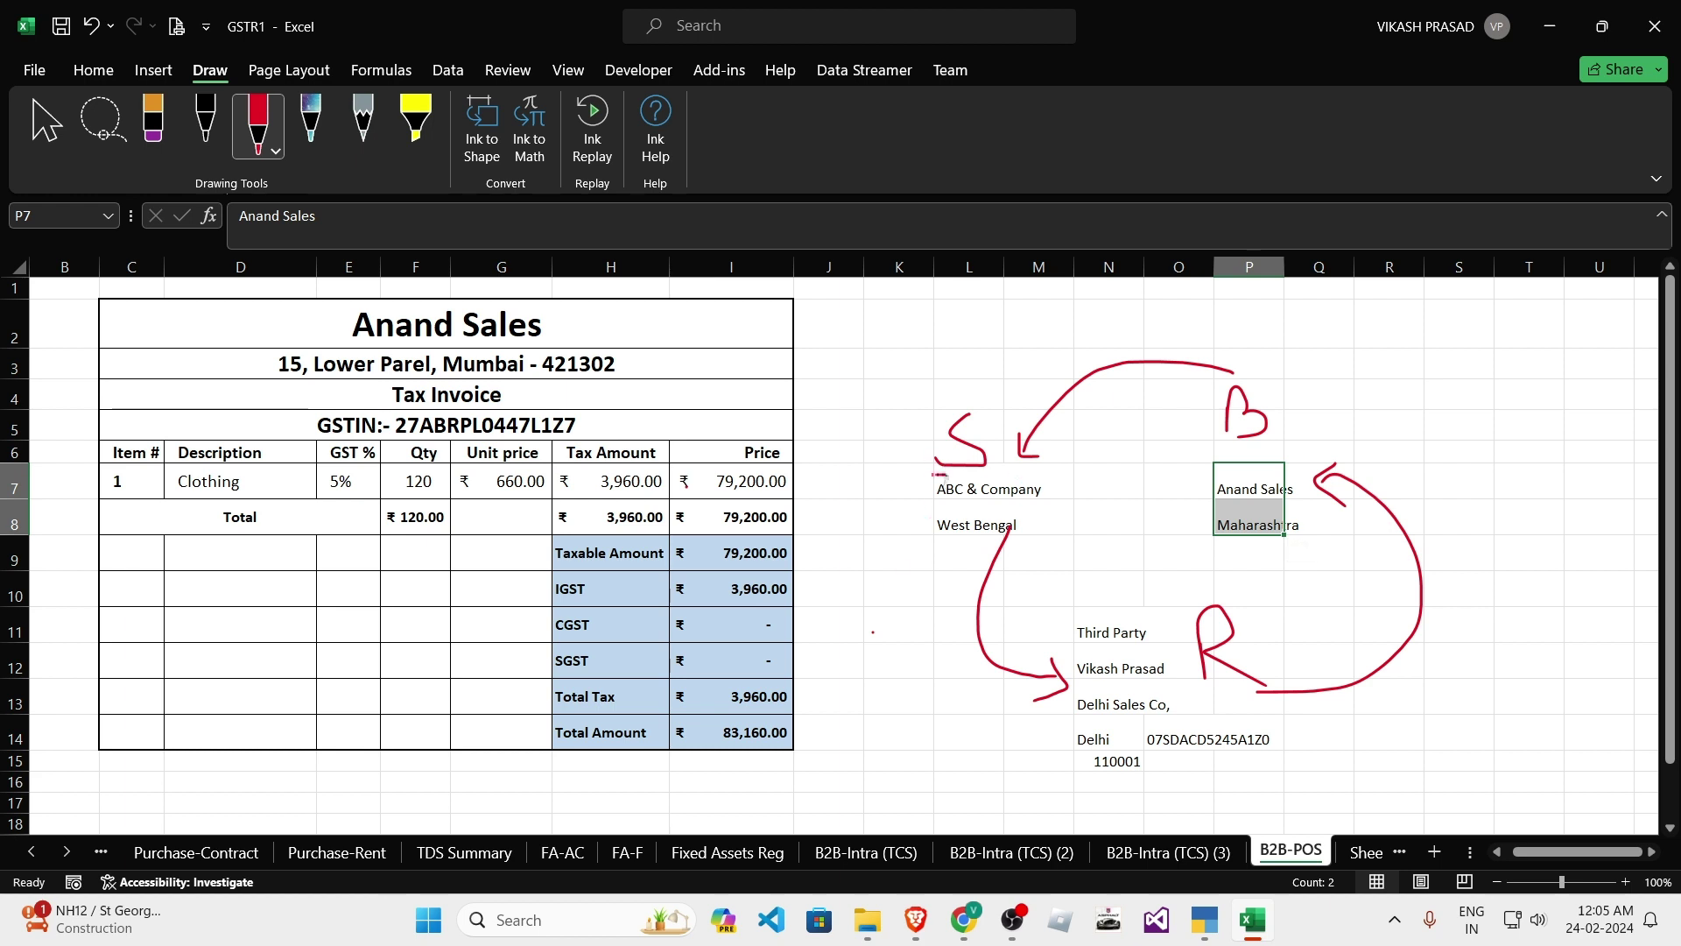
mouse_move(937, 474)
mouse_down()
mouse_move(918, 530)
mouse_move(1063, 515)
mouse_move(933, 477)
mouse_up()
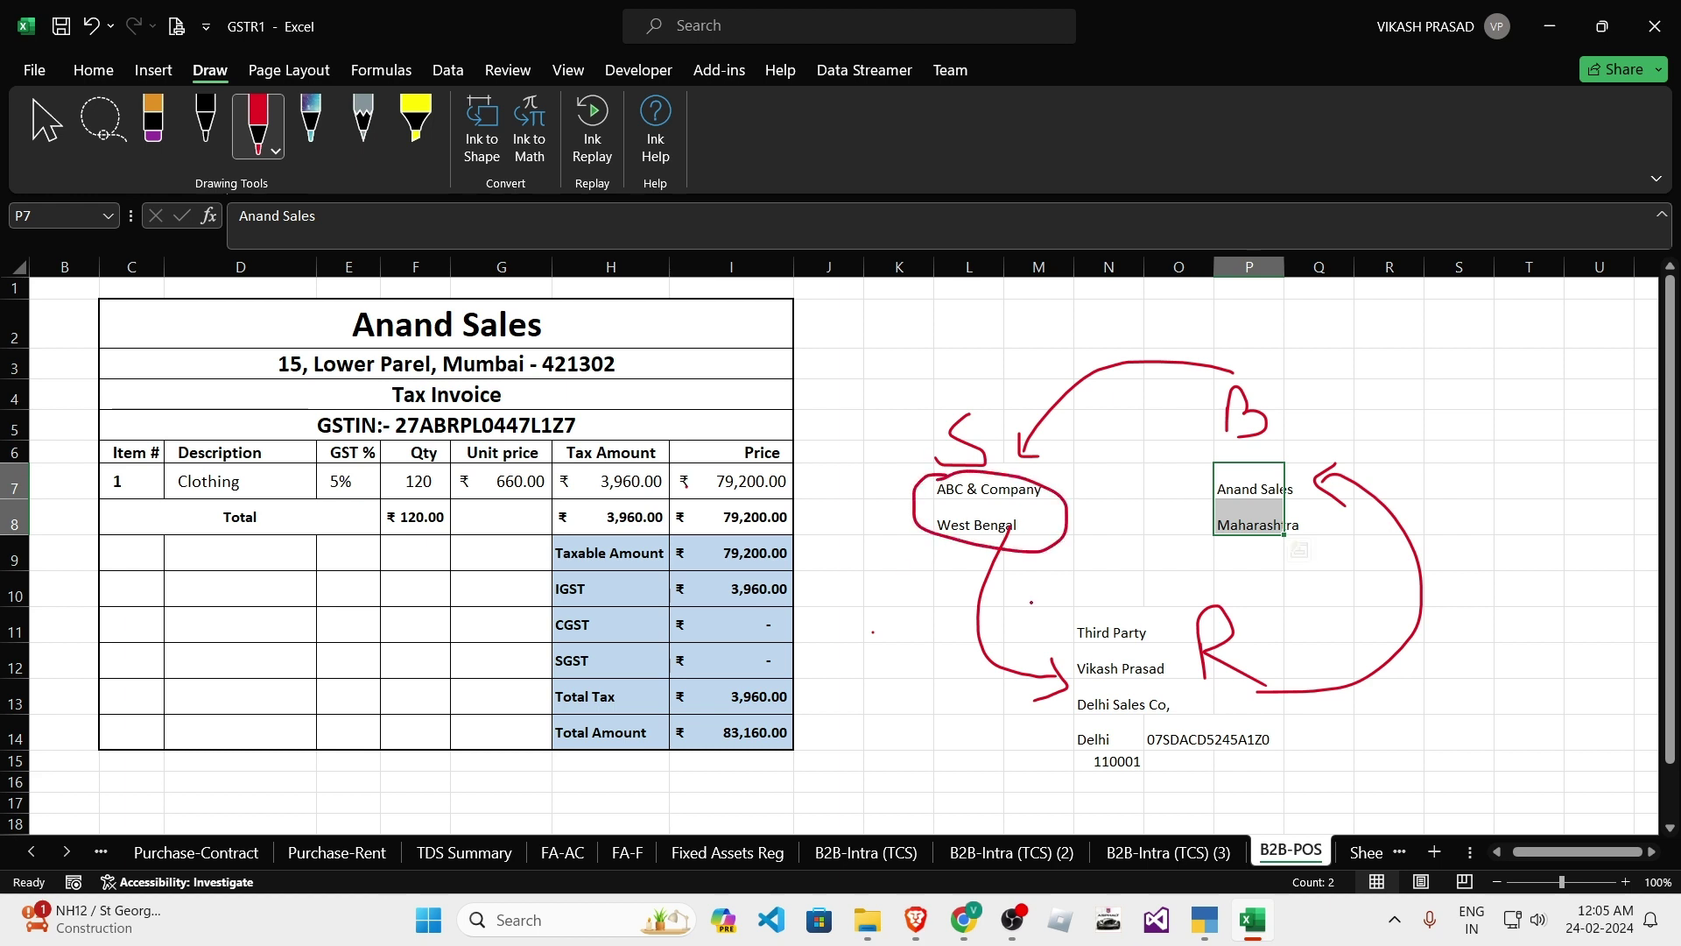
mouse_move(1001, 559)
mouse_down()
mouse_move(1020, 670)
mouse_move(1062, 679)
mouse_move(1030, 701)
mouse_up()
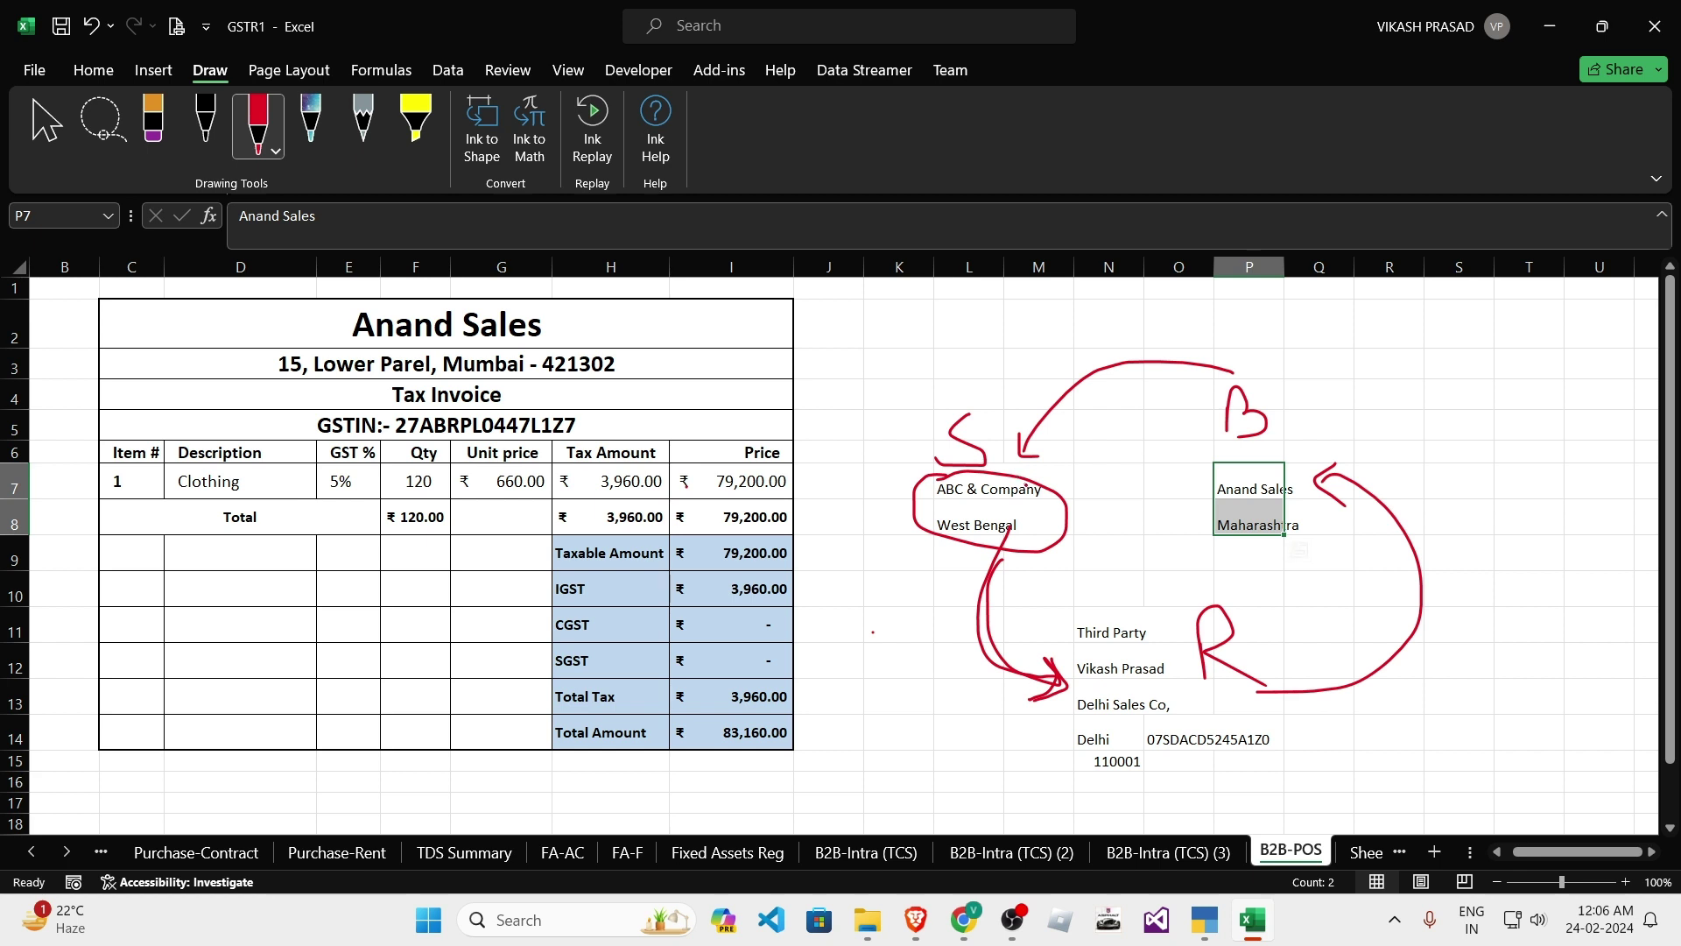
mouse_move(1027, 484)
mouse_down()
mouse_move(1112, 442)
mouse_move(1190, 454)
mouse_move(1173, 447)
mouse_move(1193, 468)
mouse_move(1140, 489)
mouse_up()
mouse_move(1003, 540)
mouse_down()
mouse_move(1063, 671)
mouse_move(1012, 720)
mouse_up()
mouse_move(1045, 622)
mouse_down()
mouse_move(1081, 684)
mouse_move(1013, 718)
mouse_move(1076, 697)
mouse_move(992, 711)
mouse_move(1077, 696)
mouse_move(1009, 709)
mouse_up()
mouse_move(1044, 626)
mouse_down()
mouse_move(1077, 670)
mouse_move(1029, 702)
mouse_up()
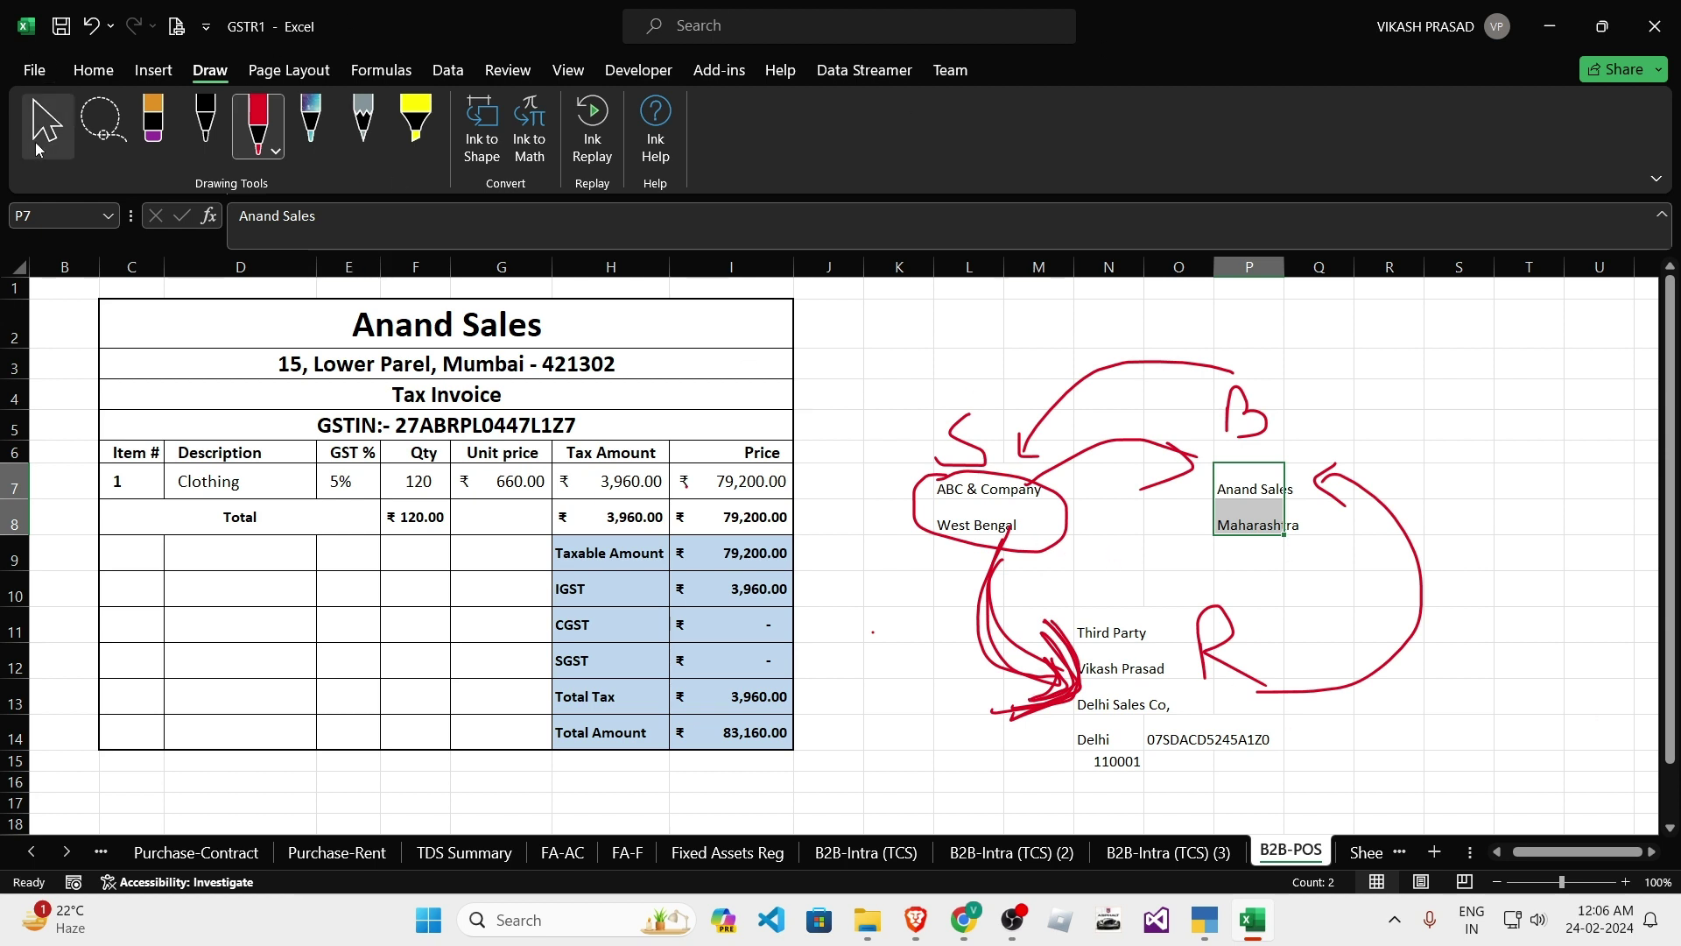
- Return to selection mode, dismiss the ink conversion tip, and switch to TallyPrime
click(35, 142)
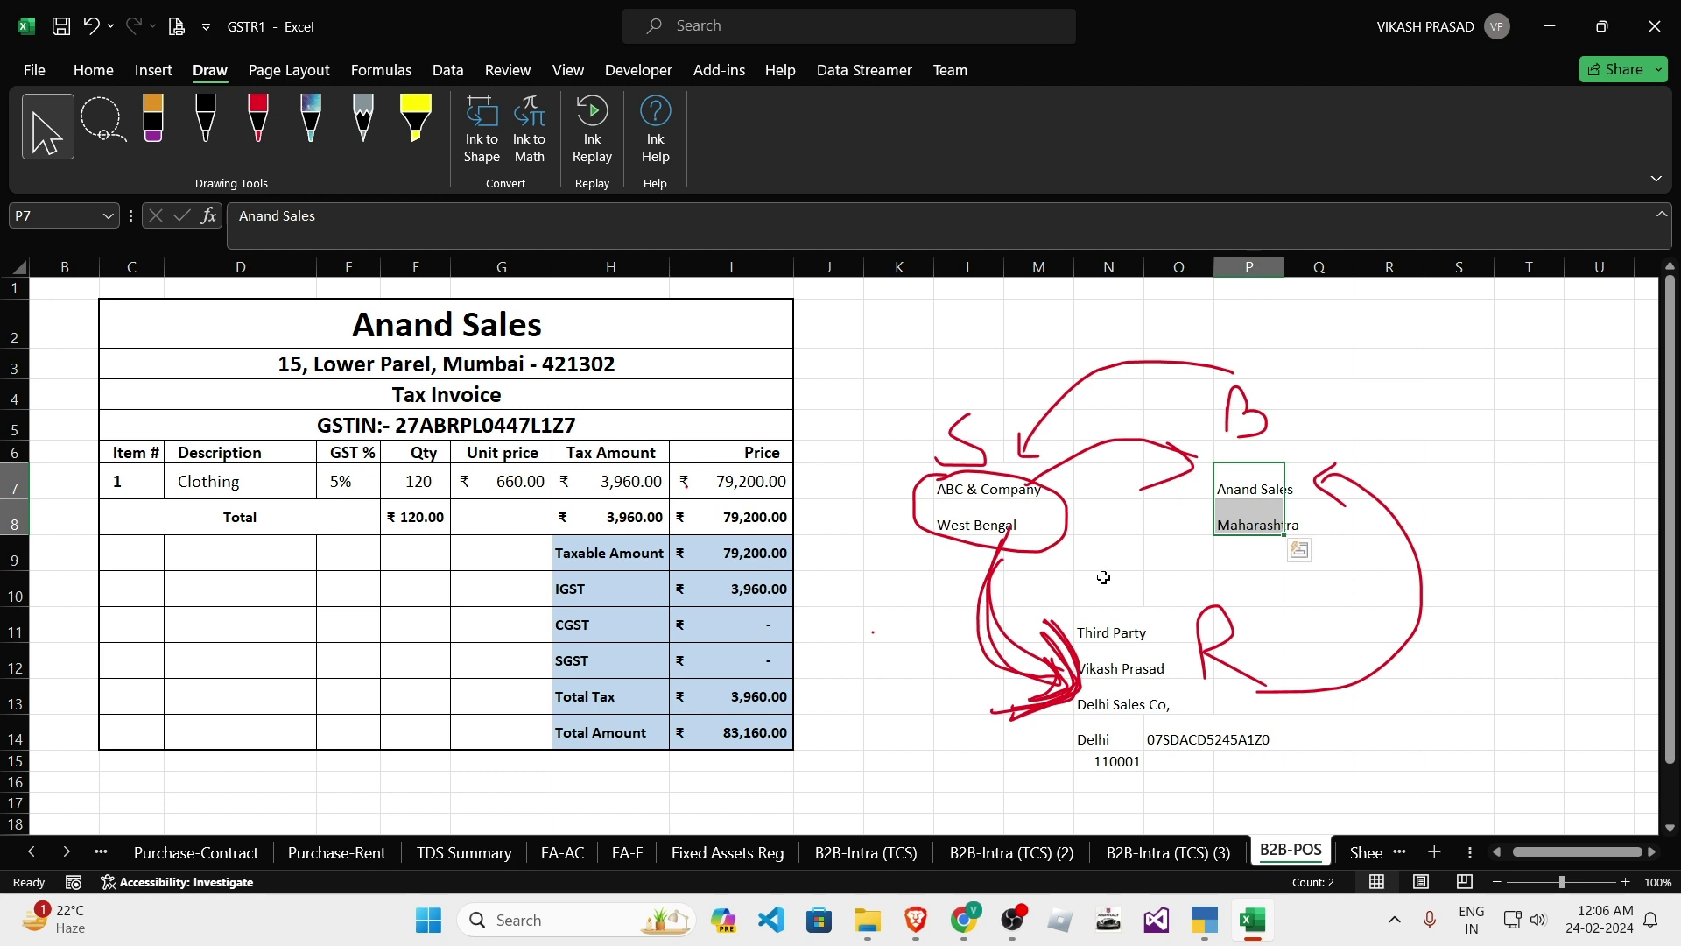
click(1070, 652)
key(alt)
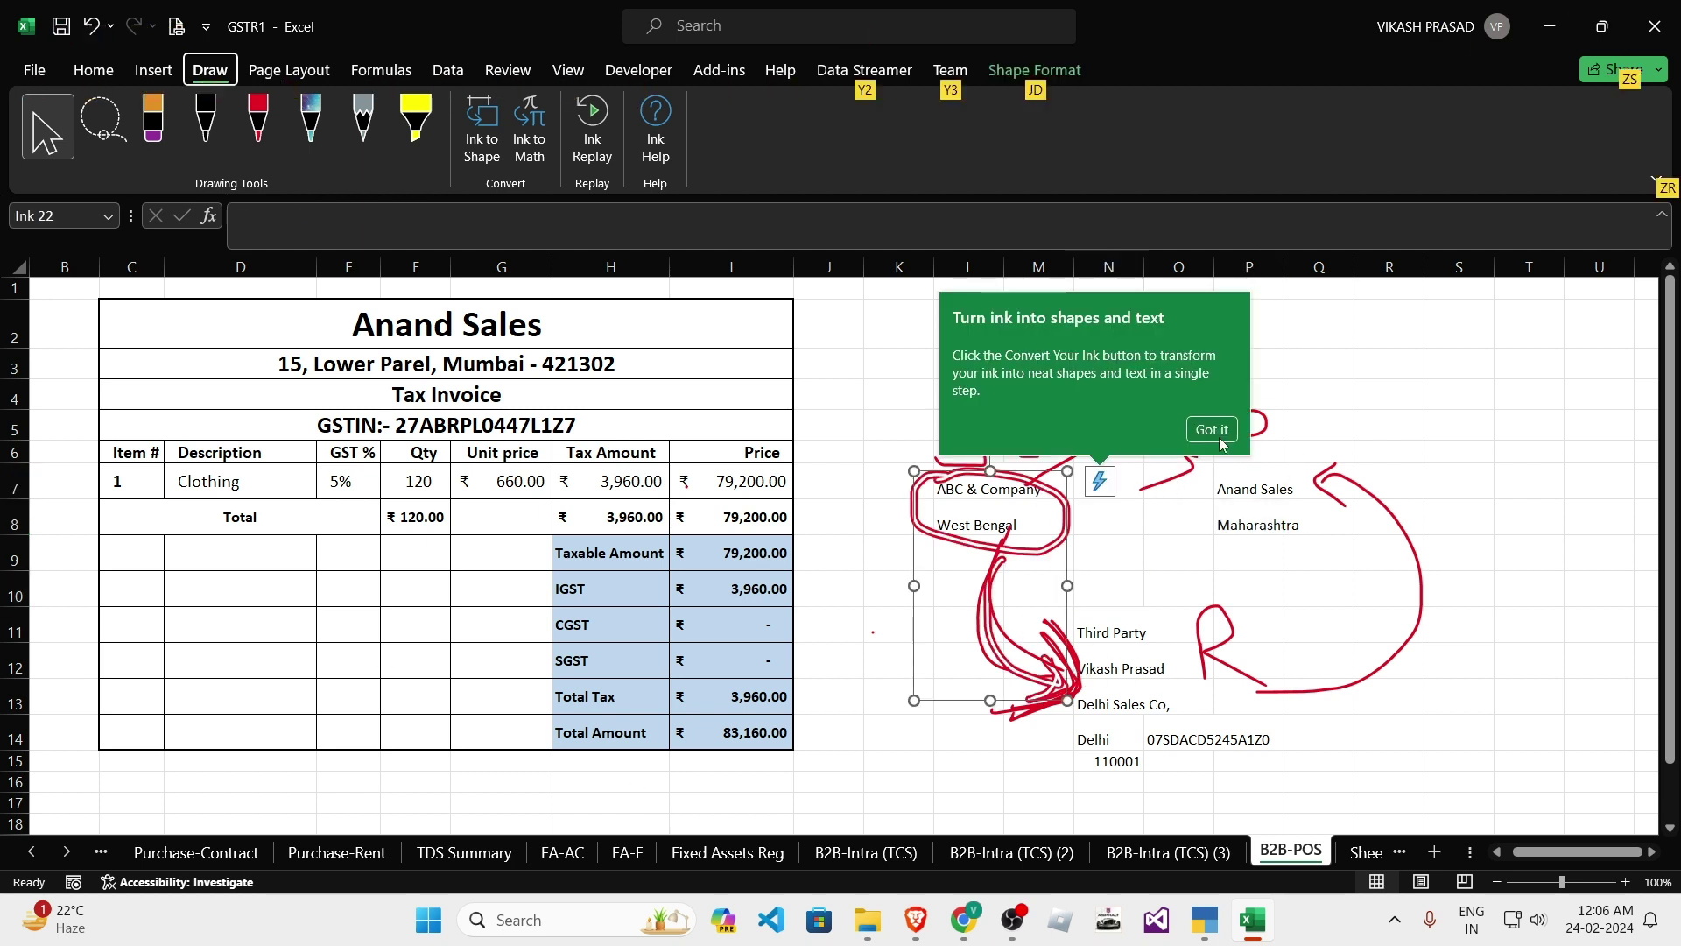
click(1219, 438)
click(1252, 592)
key(alt+Tab)
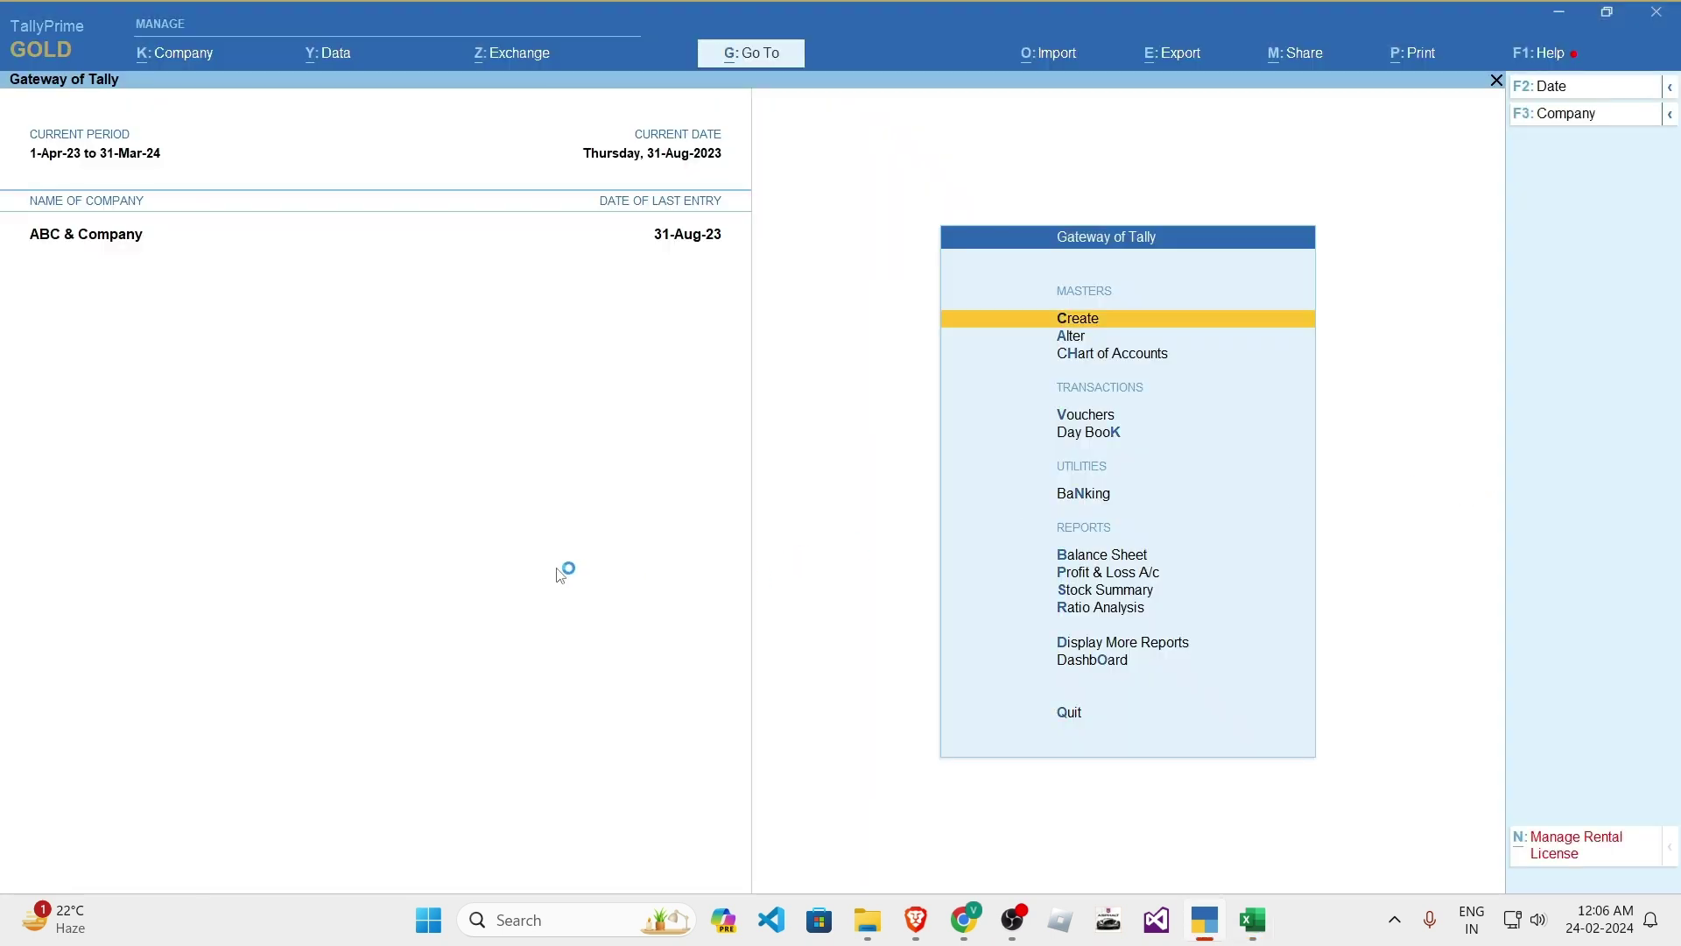
- Browse the ledger list under Alter, then go back to Gateway and open F11 Company Features
key(alt+Tab)
key(alt+Tab)
key(a)
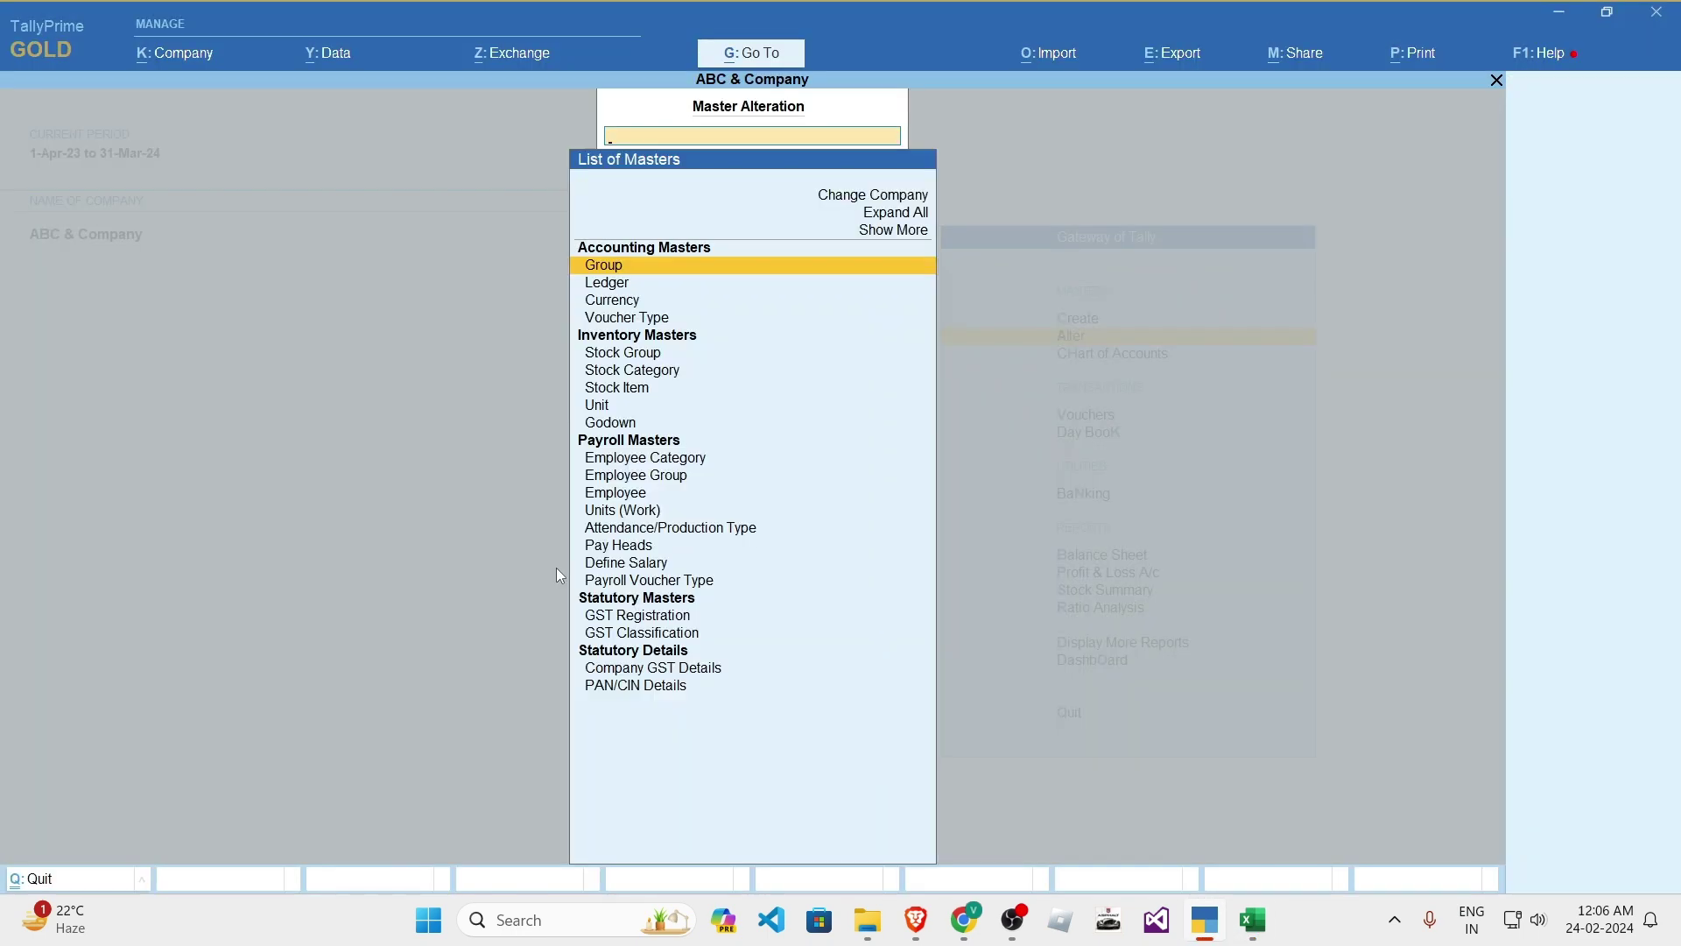
key(Down)
key(Return)
key(Down)
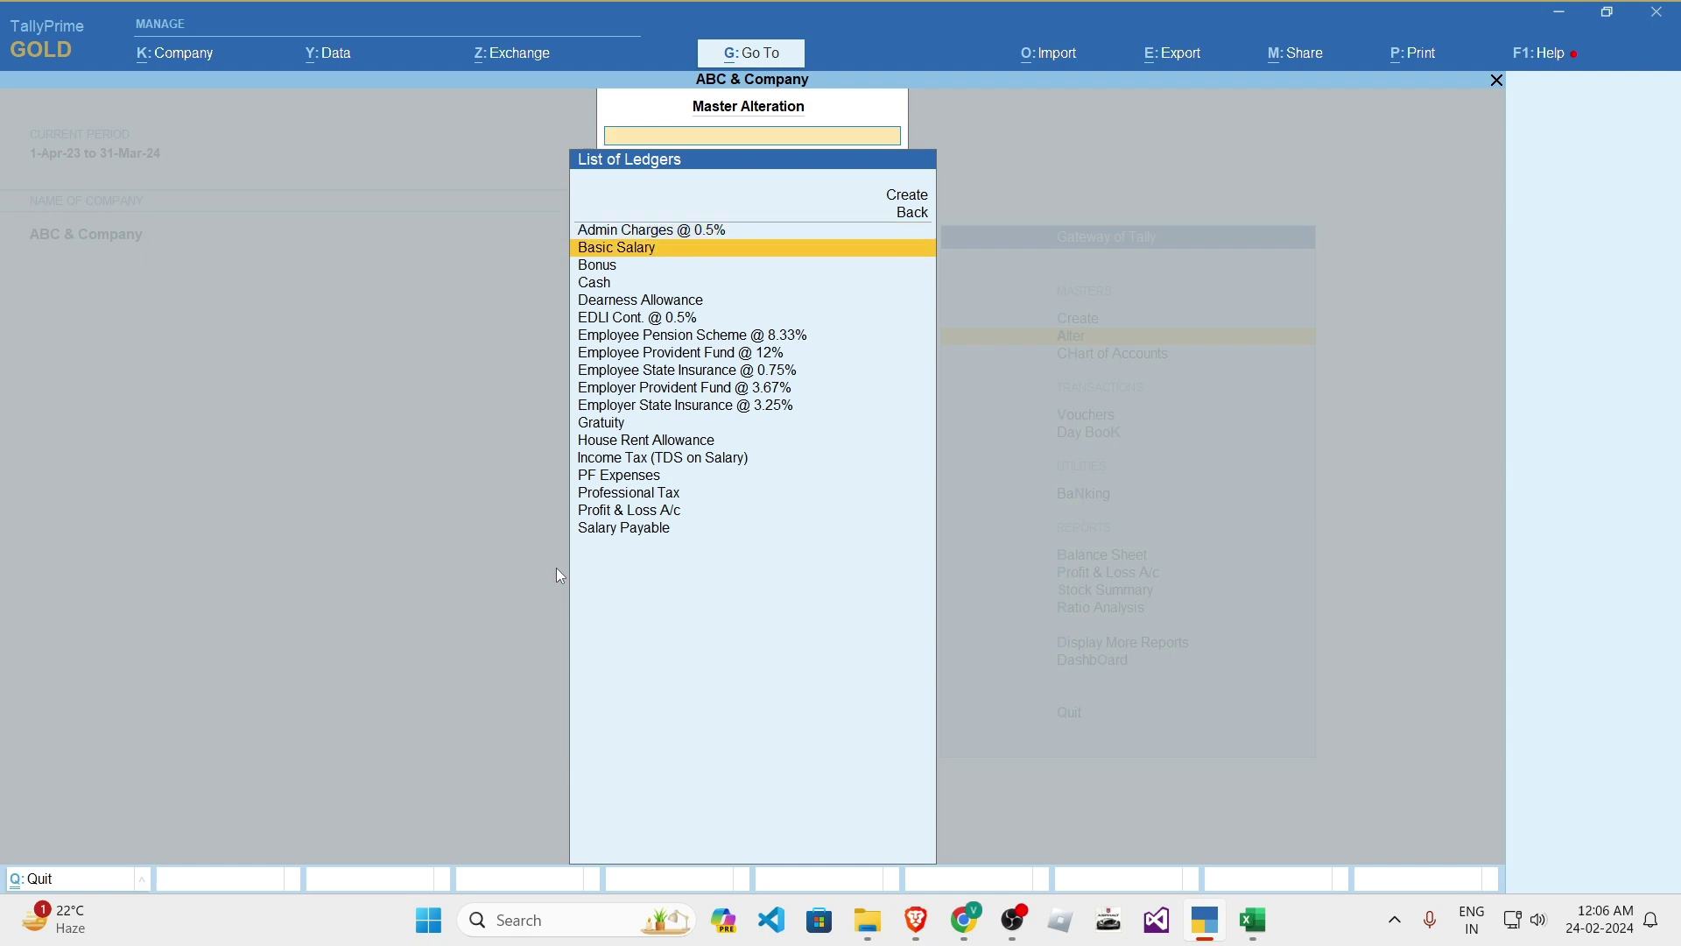
key(Down)
key(Down)
key(Down)
key(Down)
key(Down)
key(Down)
key(Down)
key(Down)
key(Down)
key(Down)
key(Down)
key(Down)
key(Down)
key(Down)
key(Down)
key(Escape)
key(Escape)
key(Escape)
key(Escape)
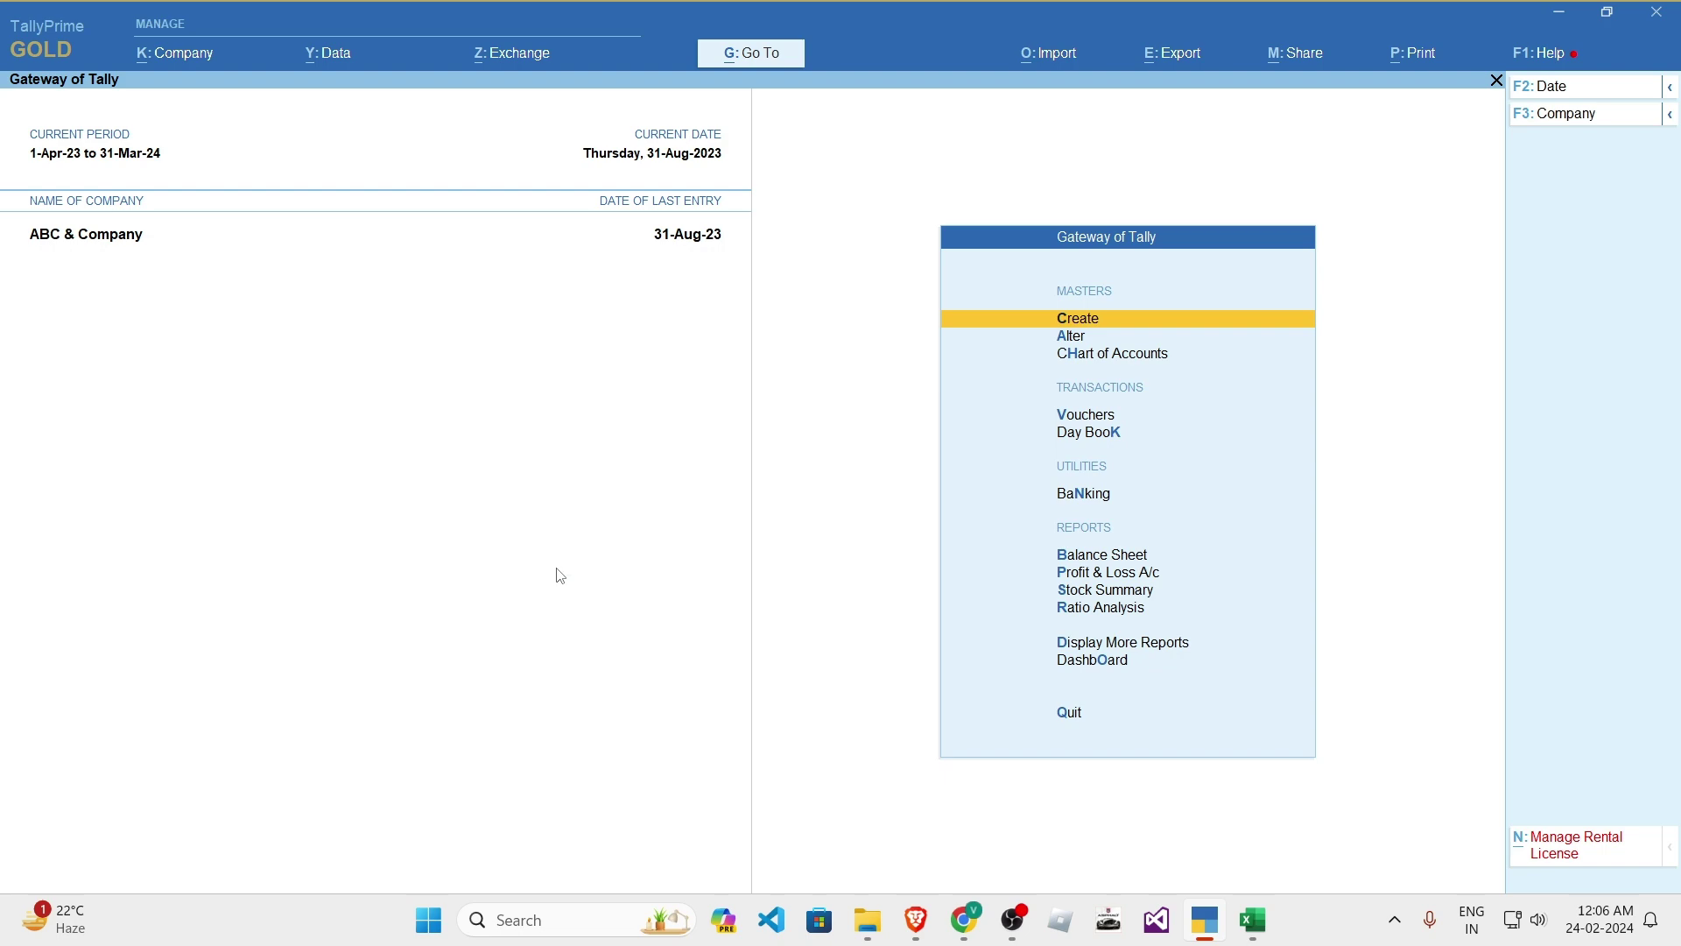
key(F11)
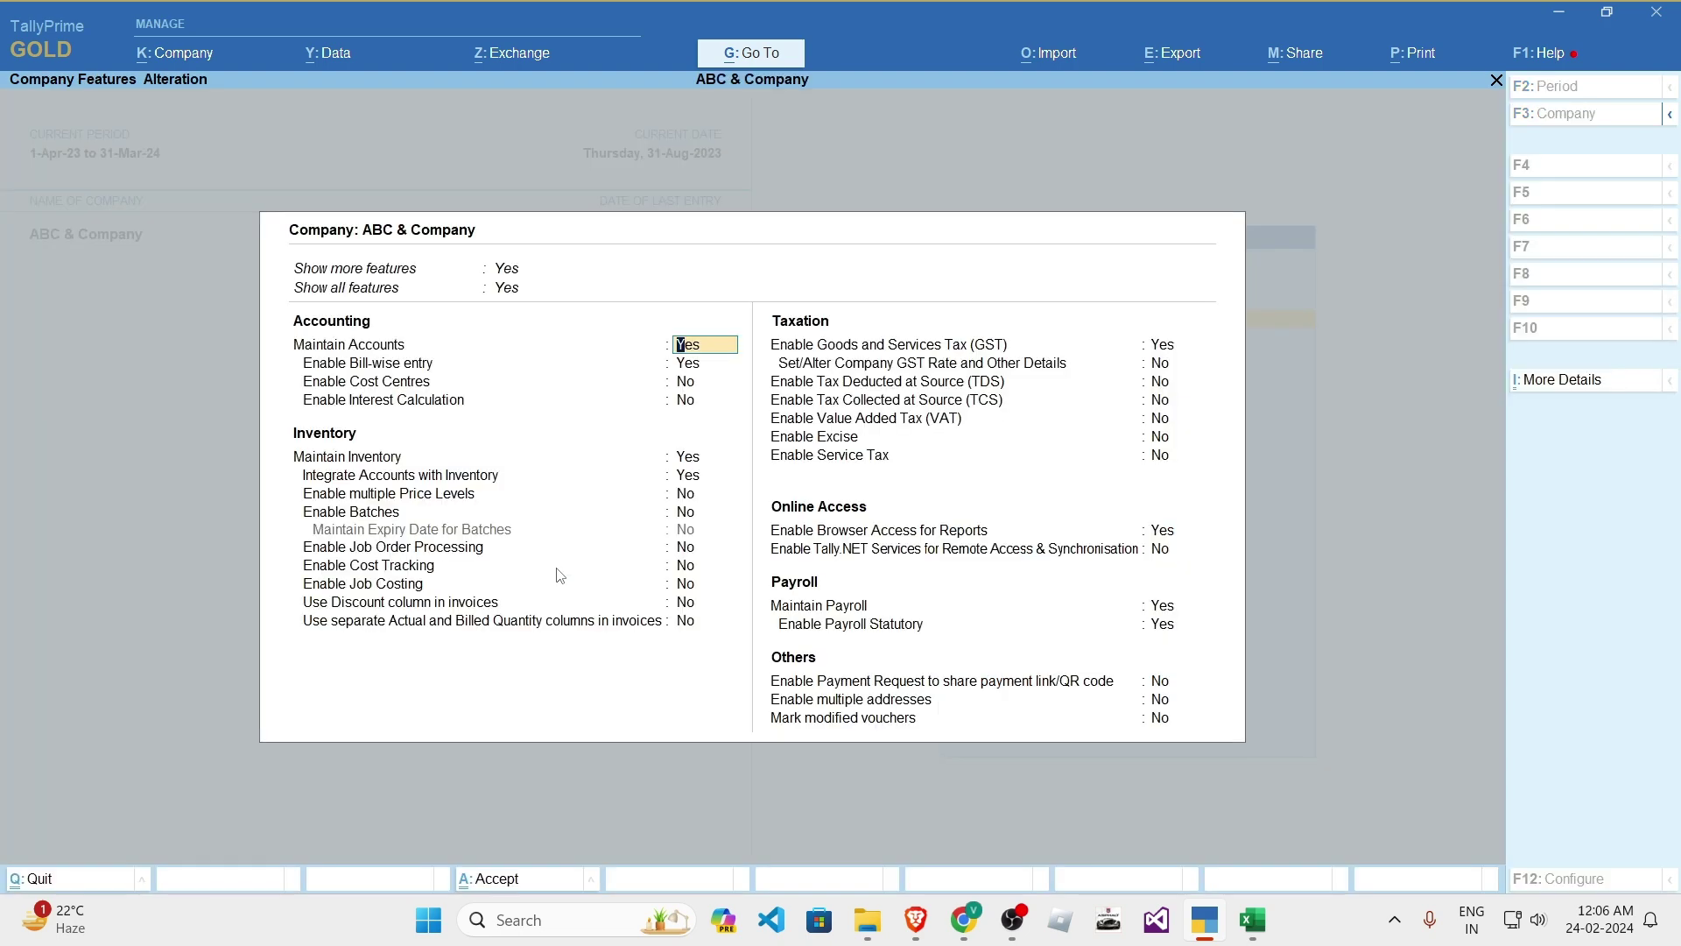
- Enable GST with Regular registration and West Bengal as the company's state
click(1163, 344)
key(Return)
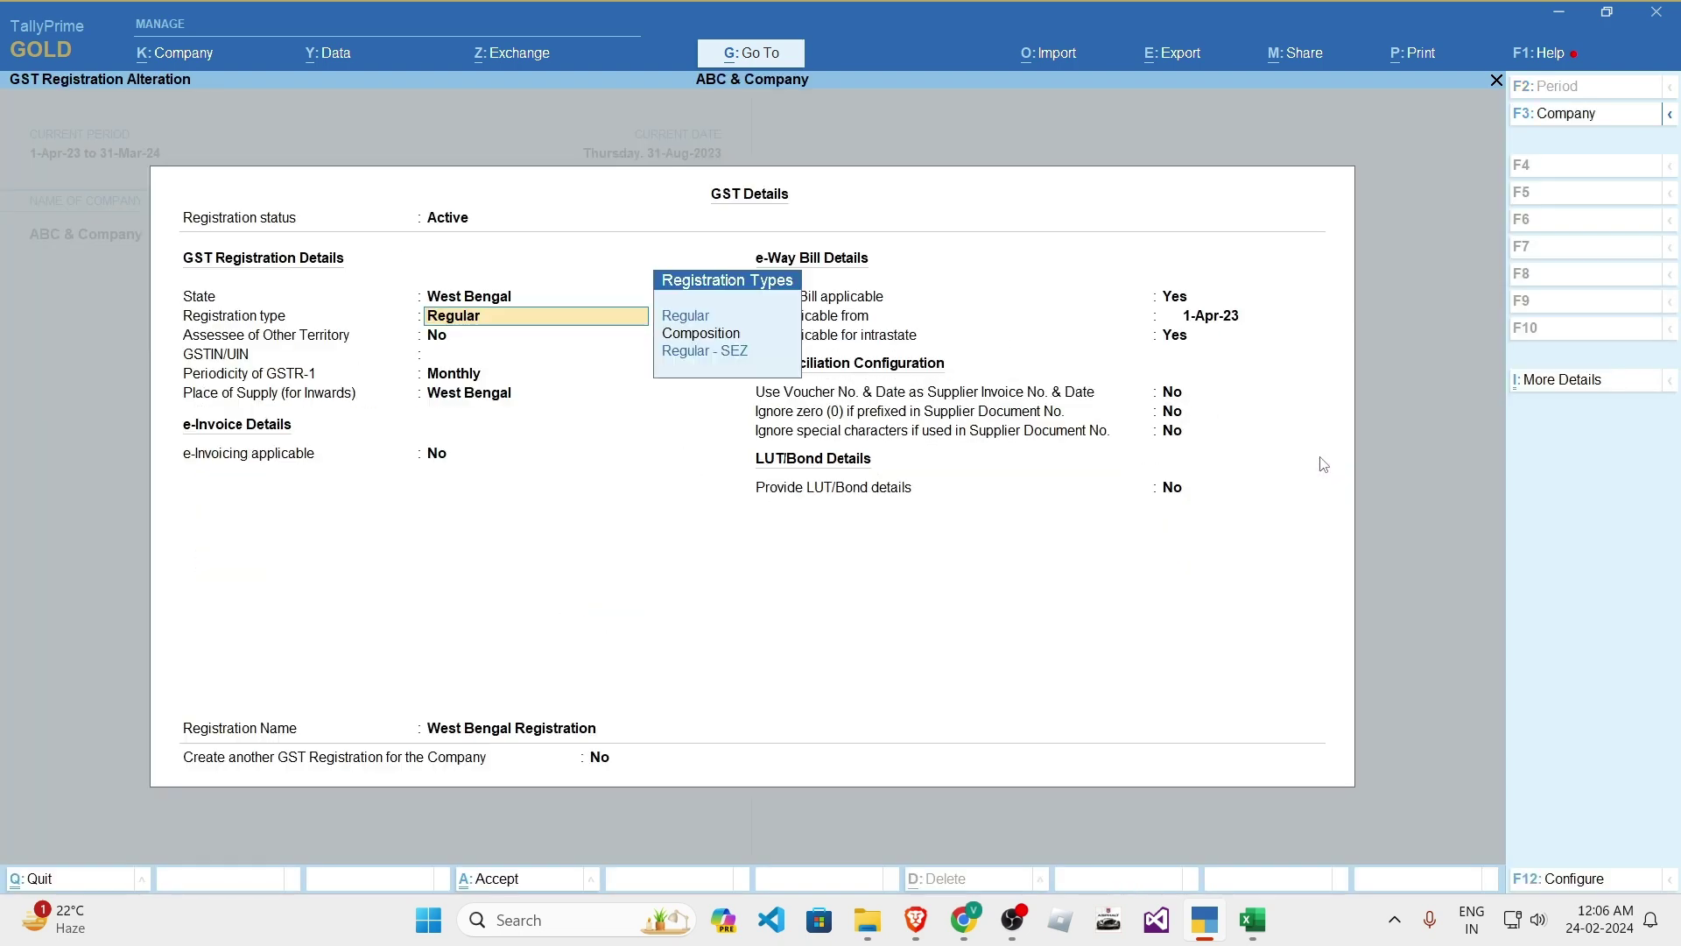
key(Return)
key(Return)
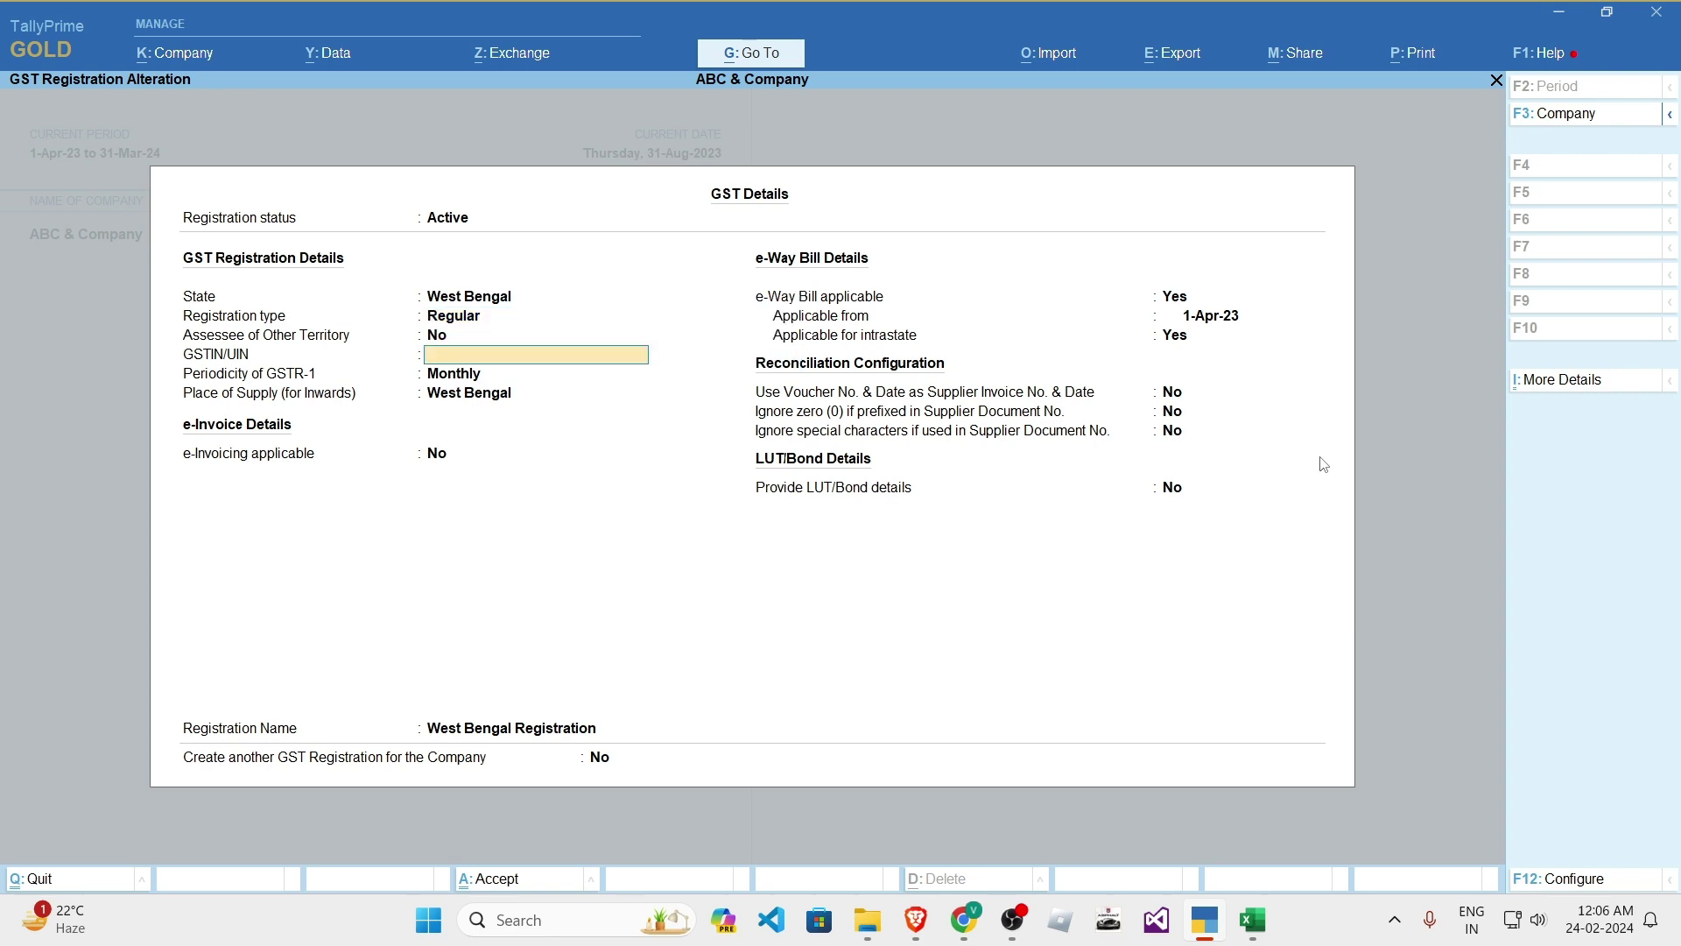
key(alt+Tab)
key(alt+Tab)
key(alt+Tab)
key(alt+Tab)
text(A)
key(Return)
key(Return)
key(Return)
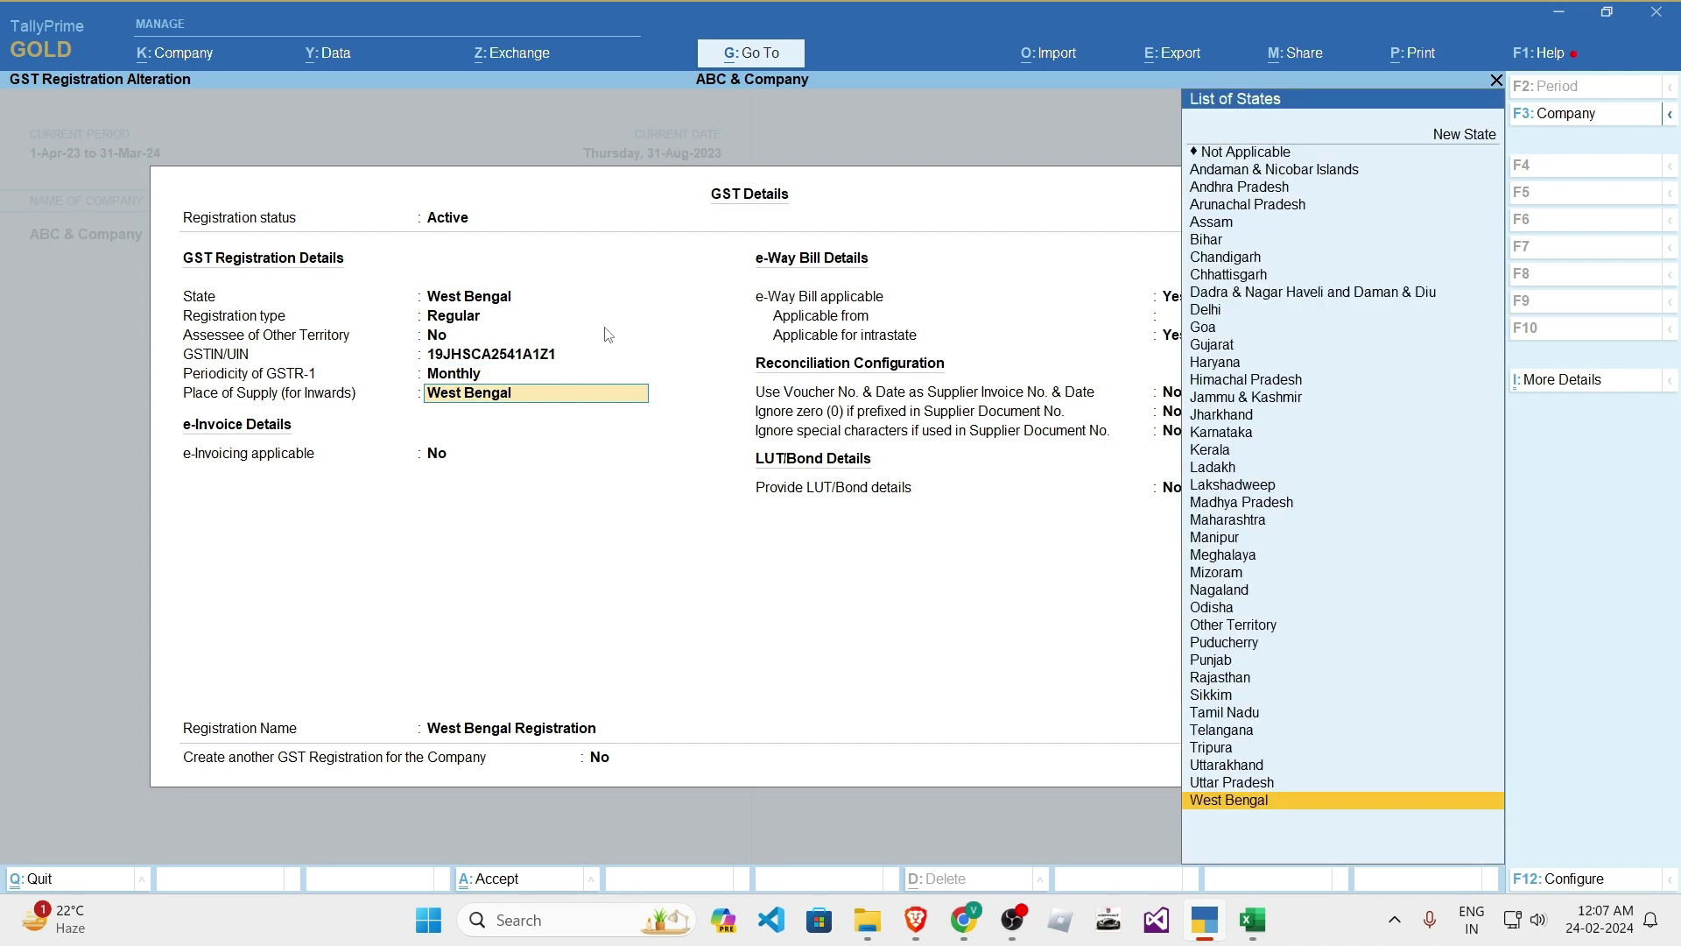
key(Return)
- Make e-invoicing and e-Way Bill applicable from 1-Apr-23, bill-from West Bengal, and save the features
text(y)
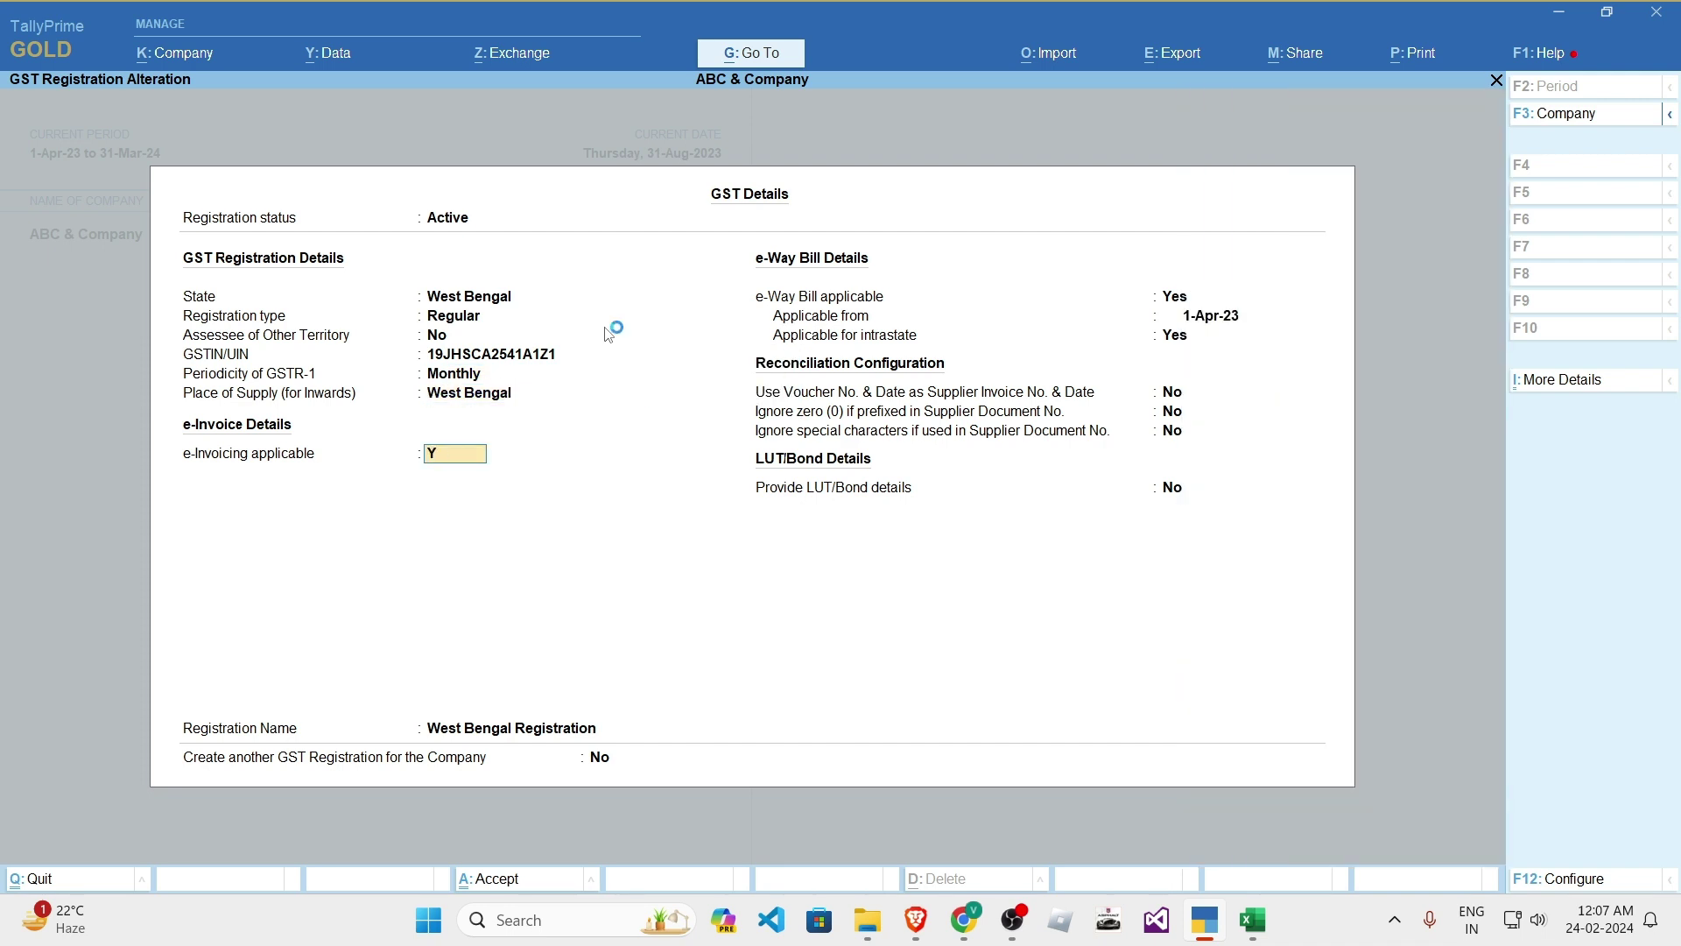
key(Return)
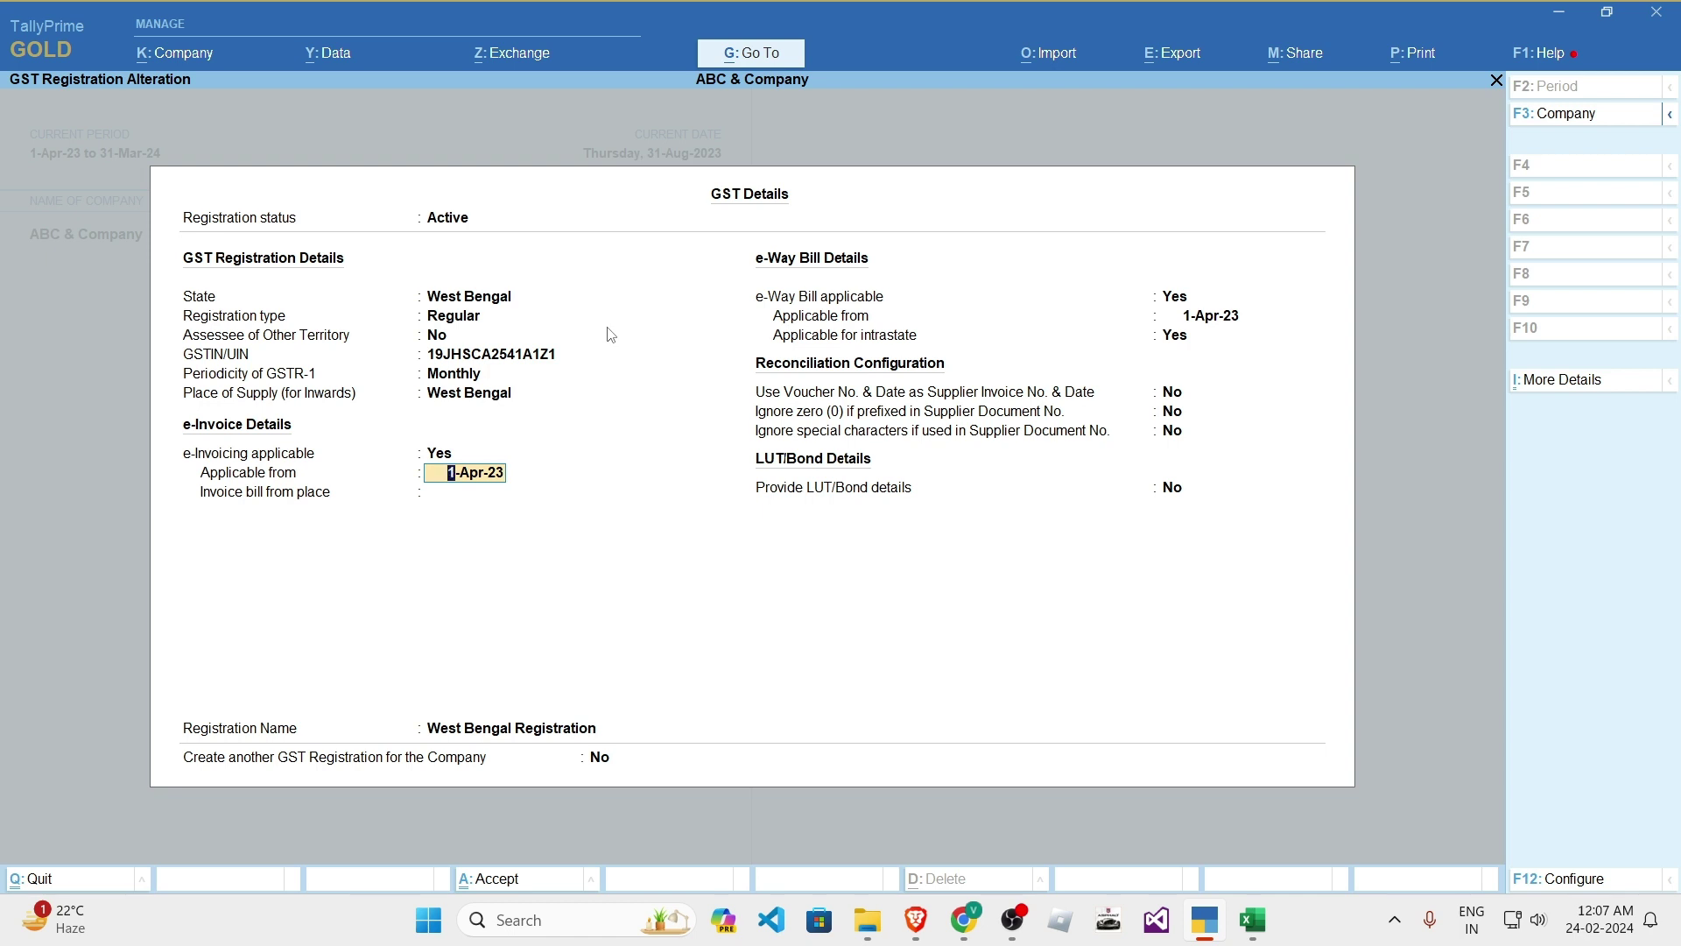
key(Return)
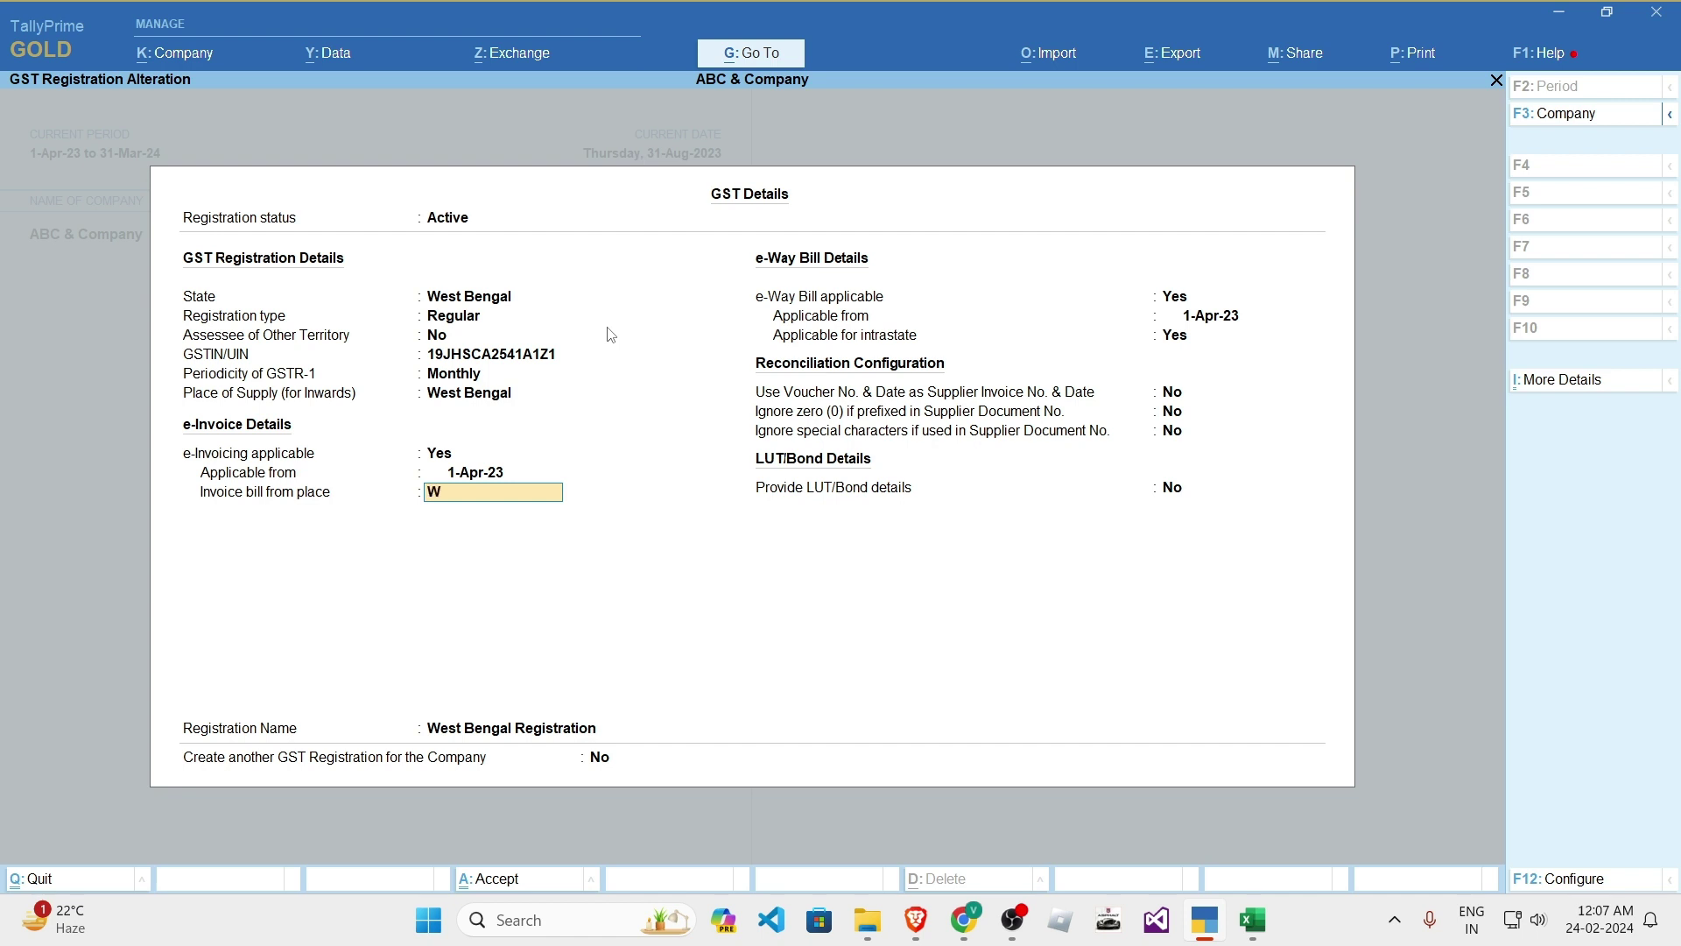
text(West Bengal)
key(Return)
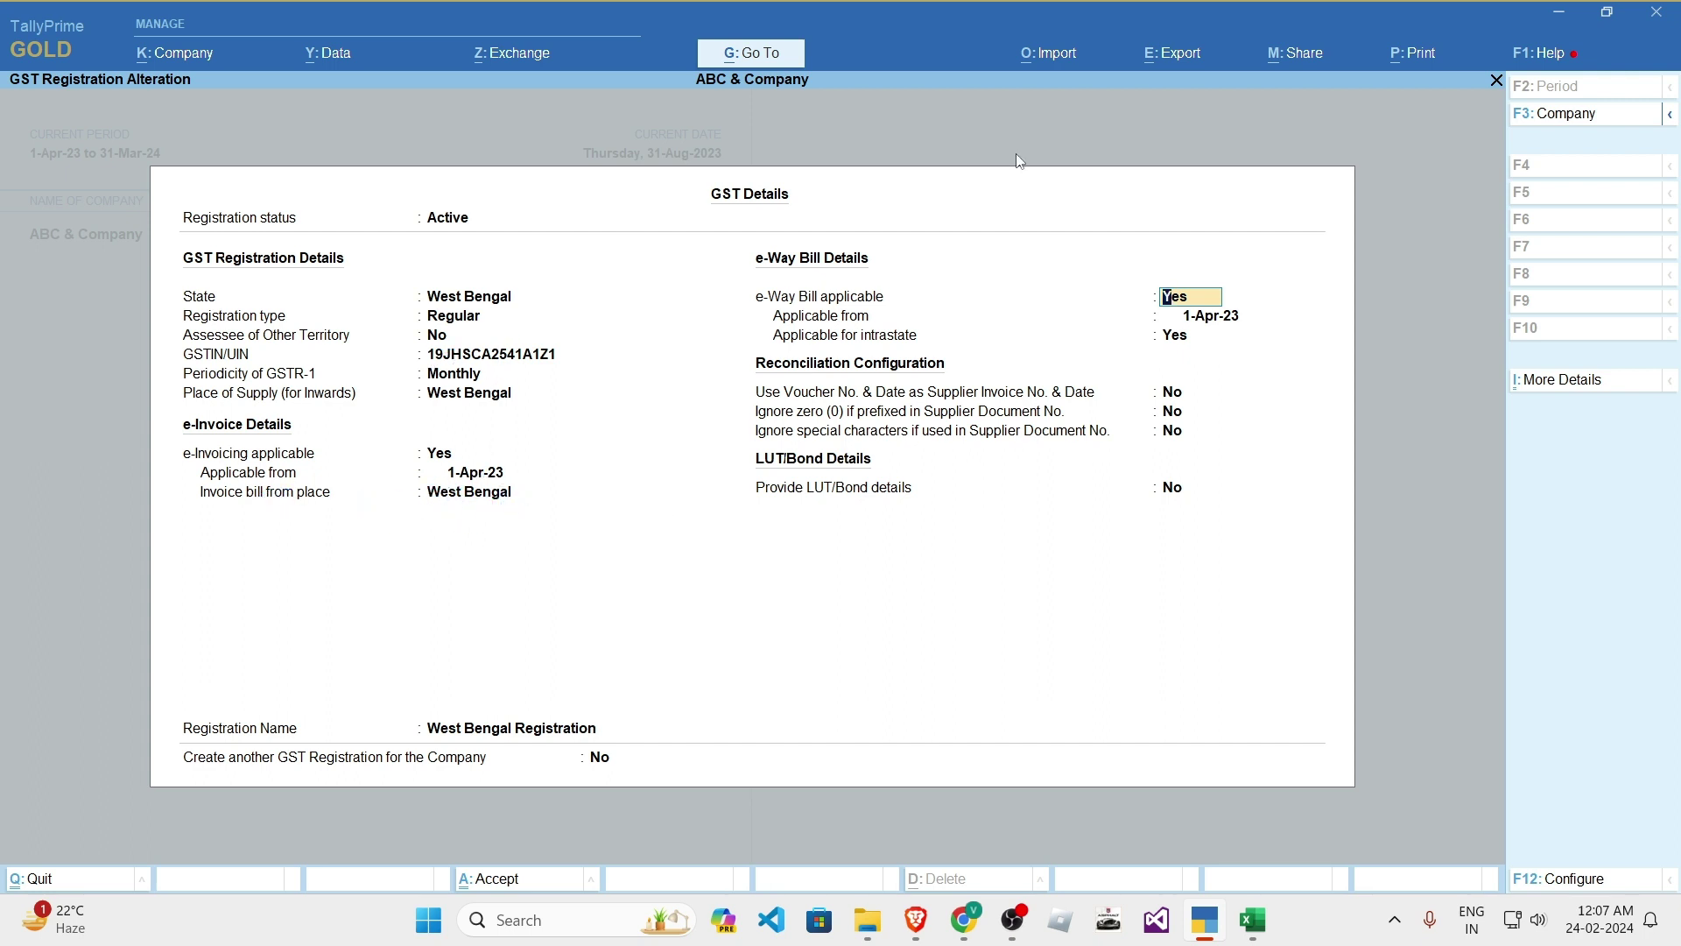
key(Return)
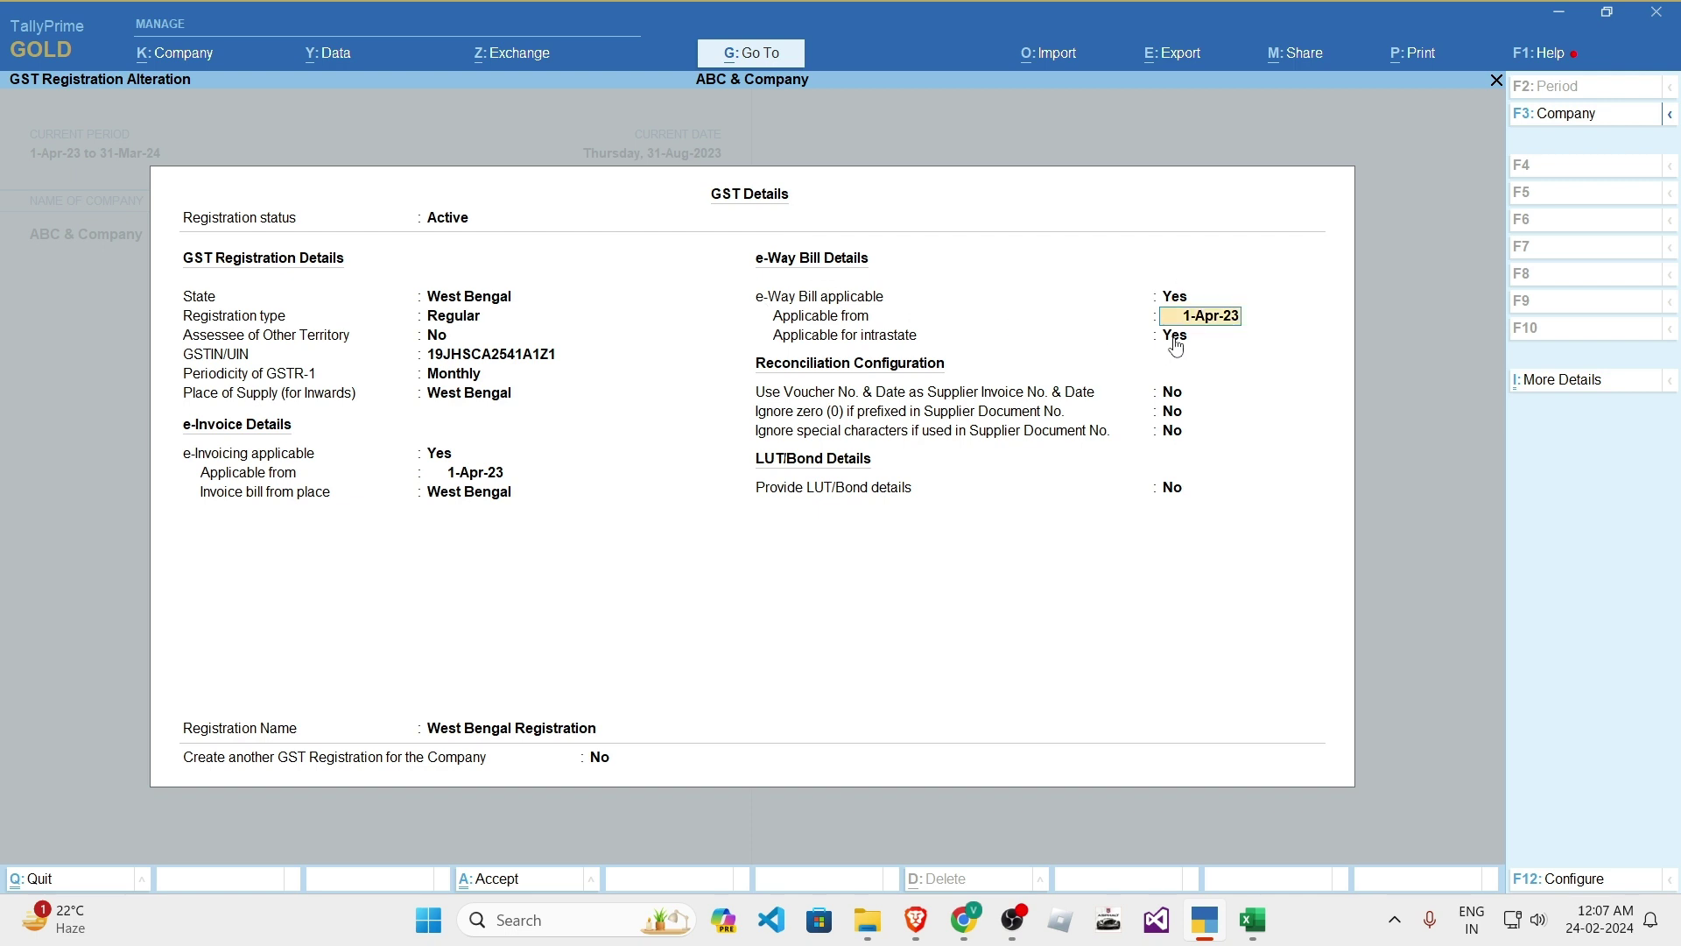
key(Return)
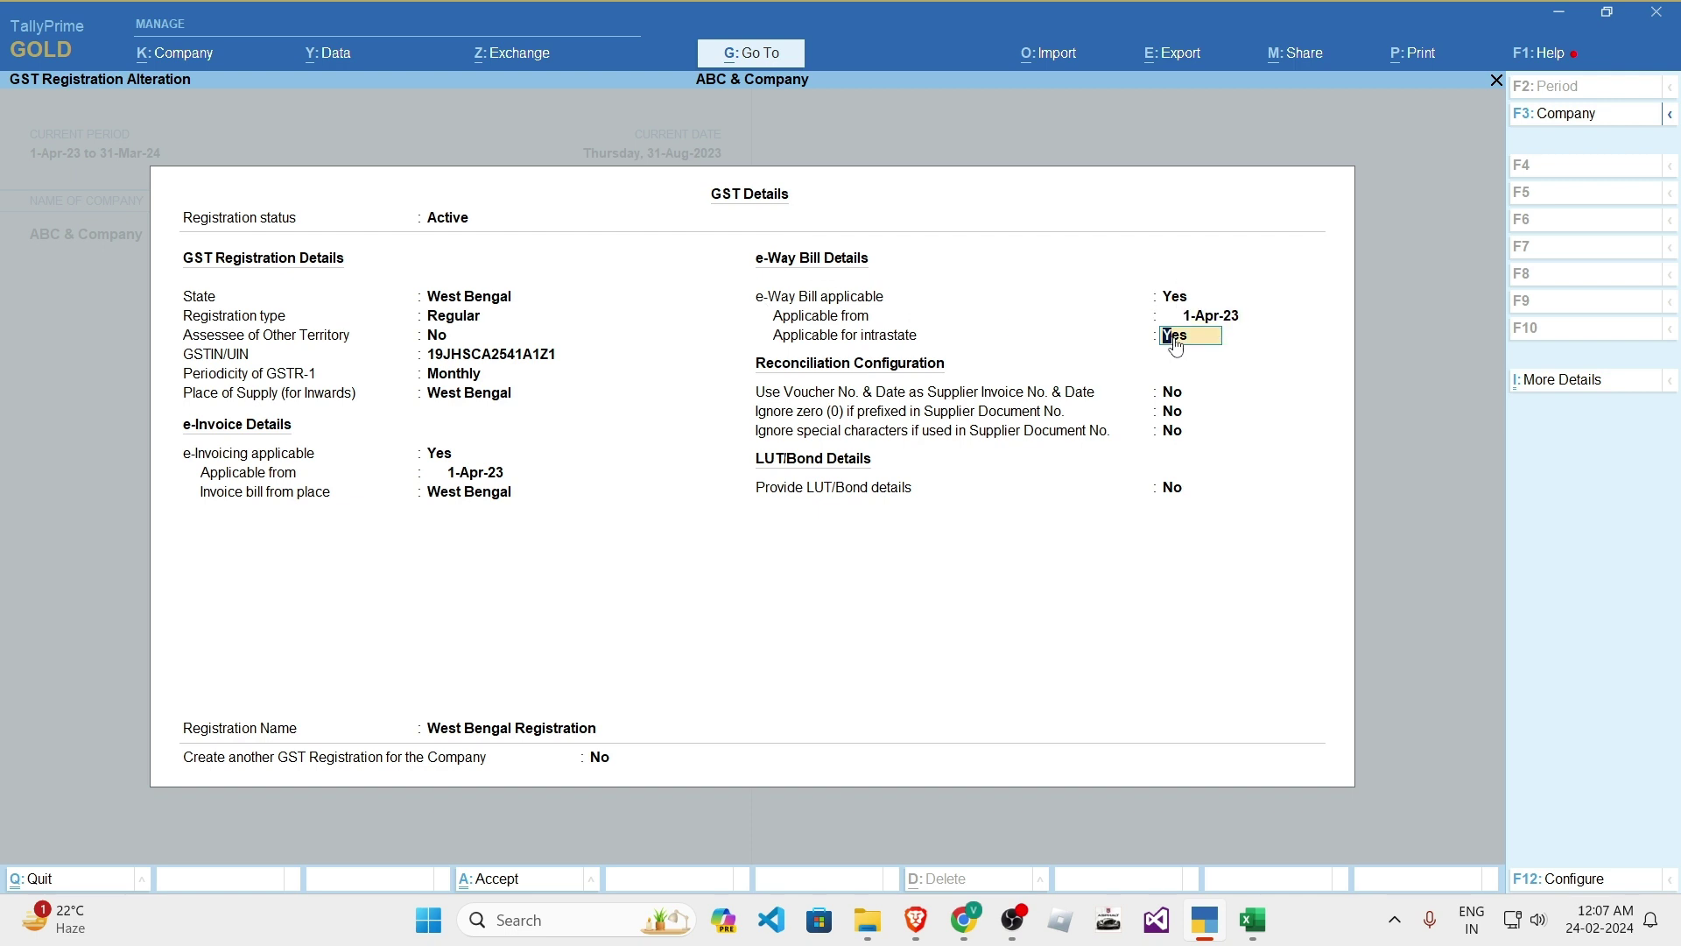
key(Return)
key(Return)
key(Return)
key(Return)
key(Return)
key(Return)
key(Return)
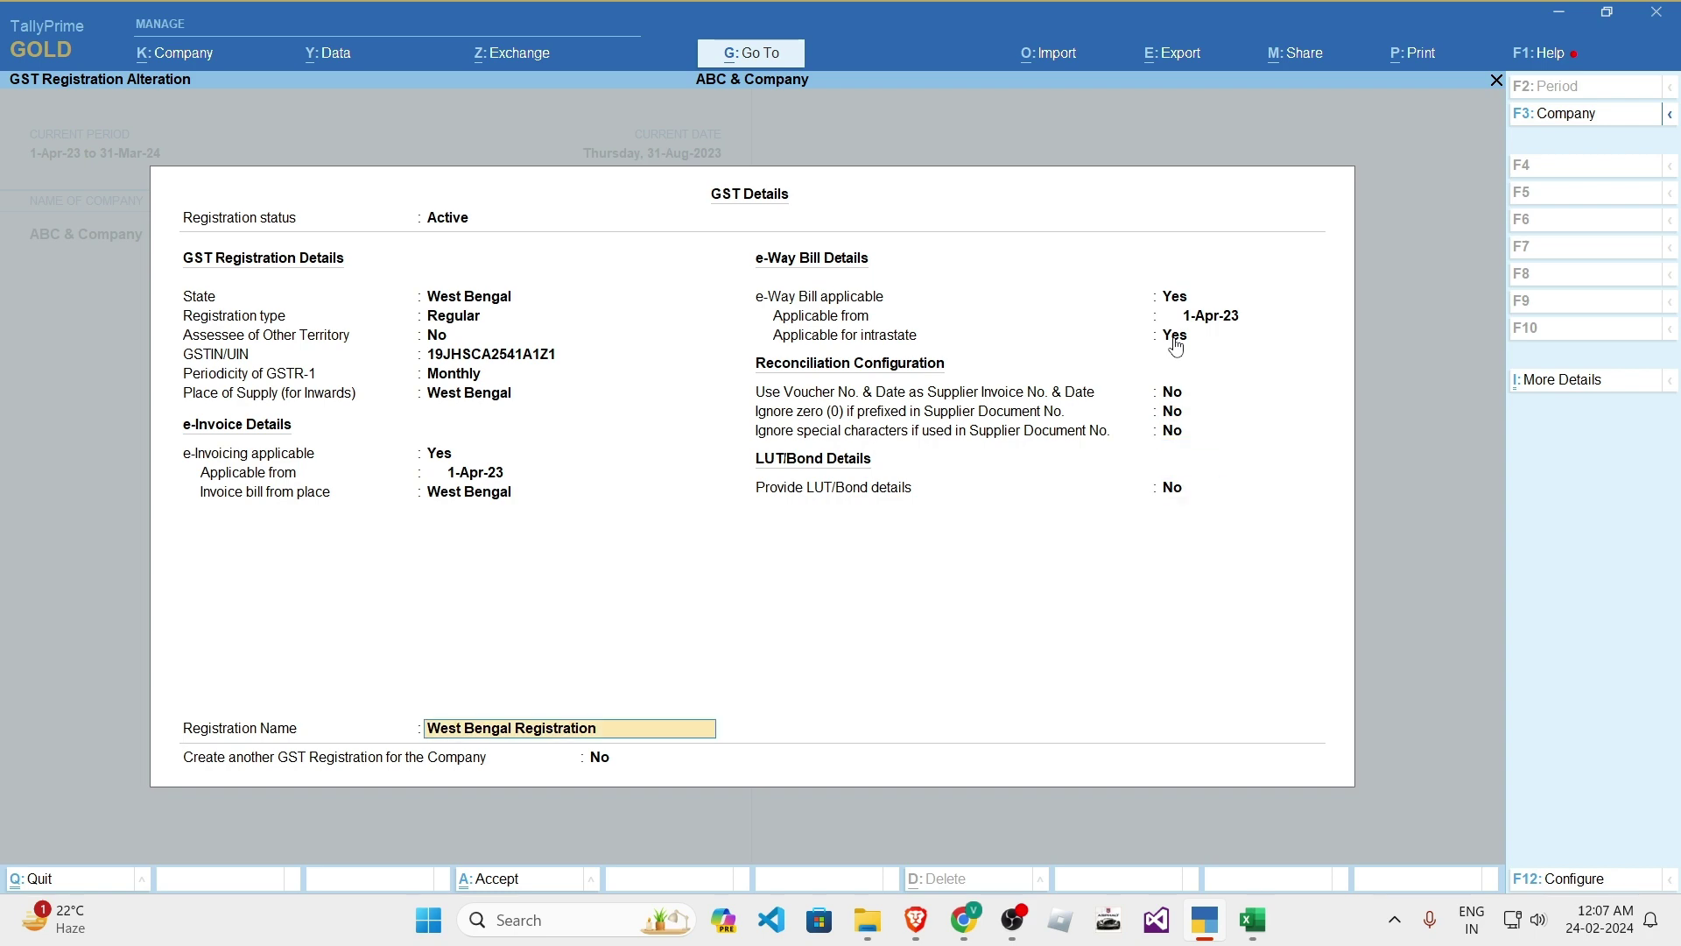
key(Return)
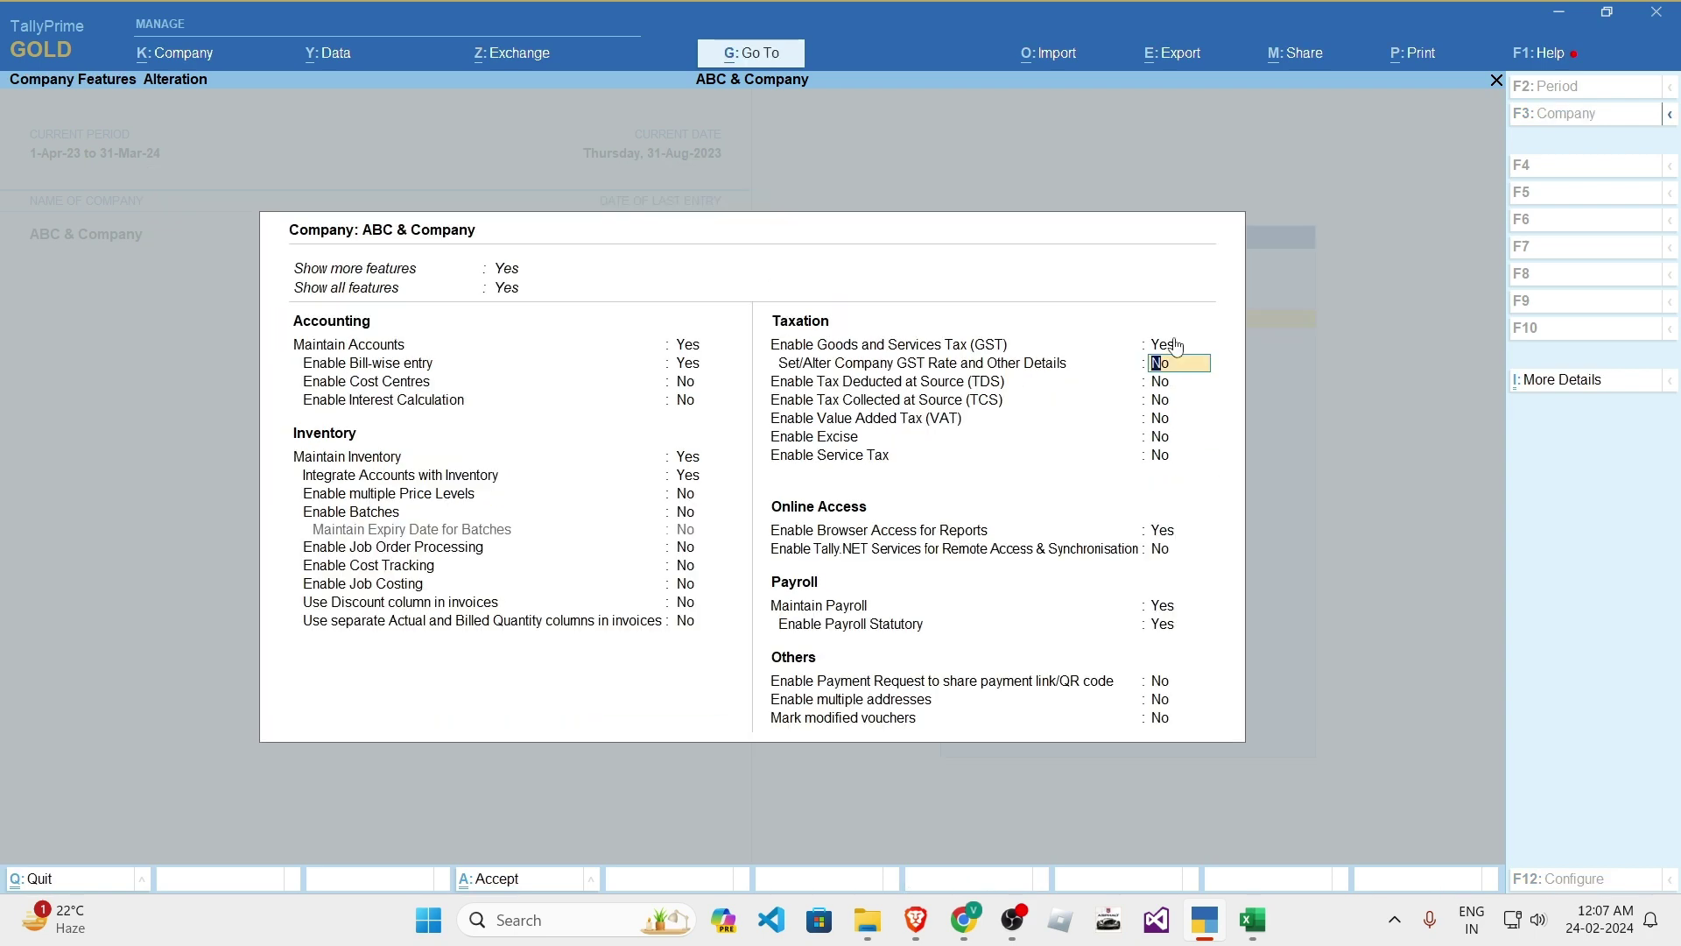
key(ctrl+a)
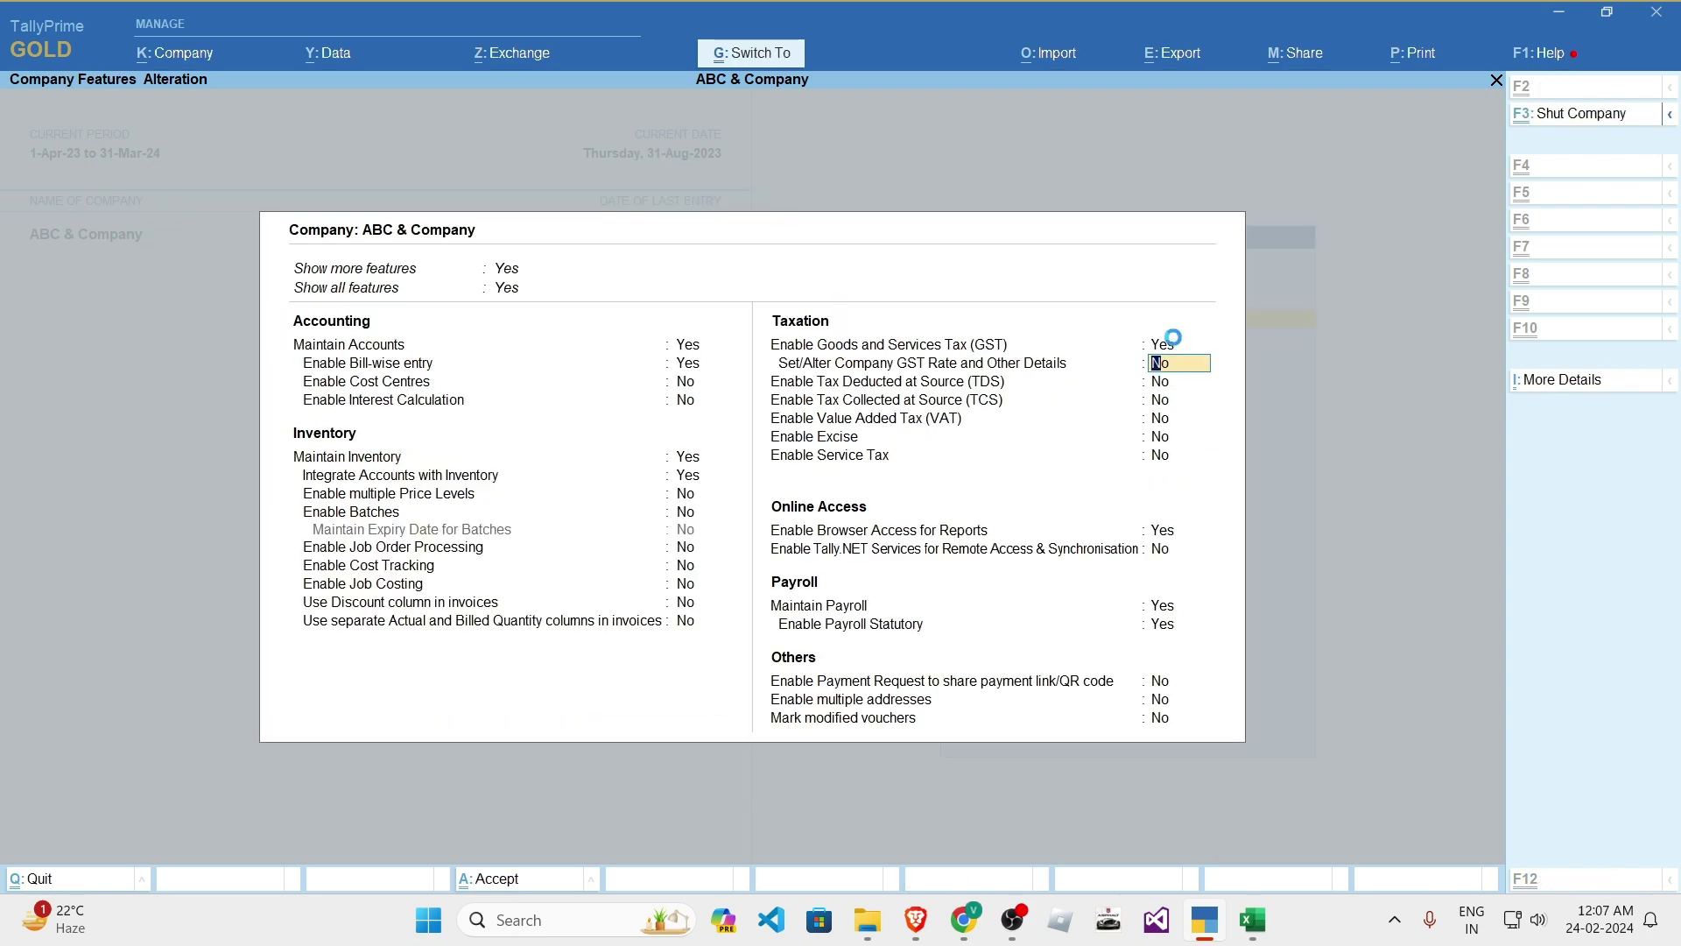
key(alt+Tab)
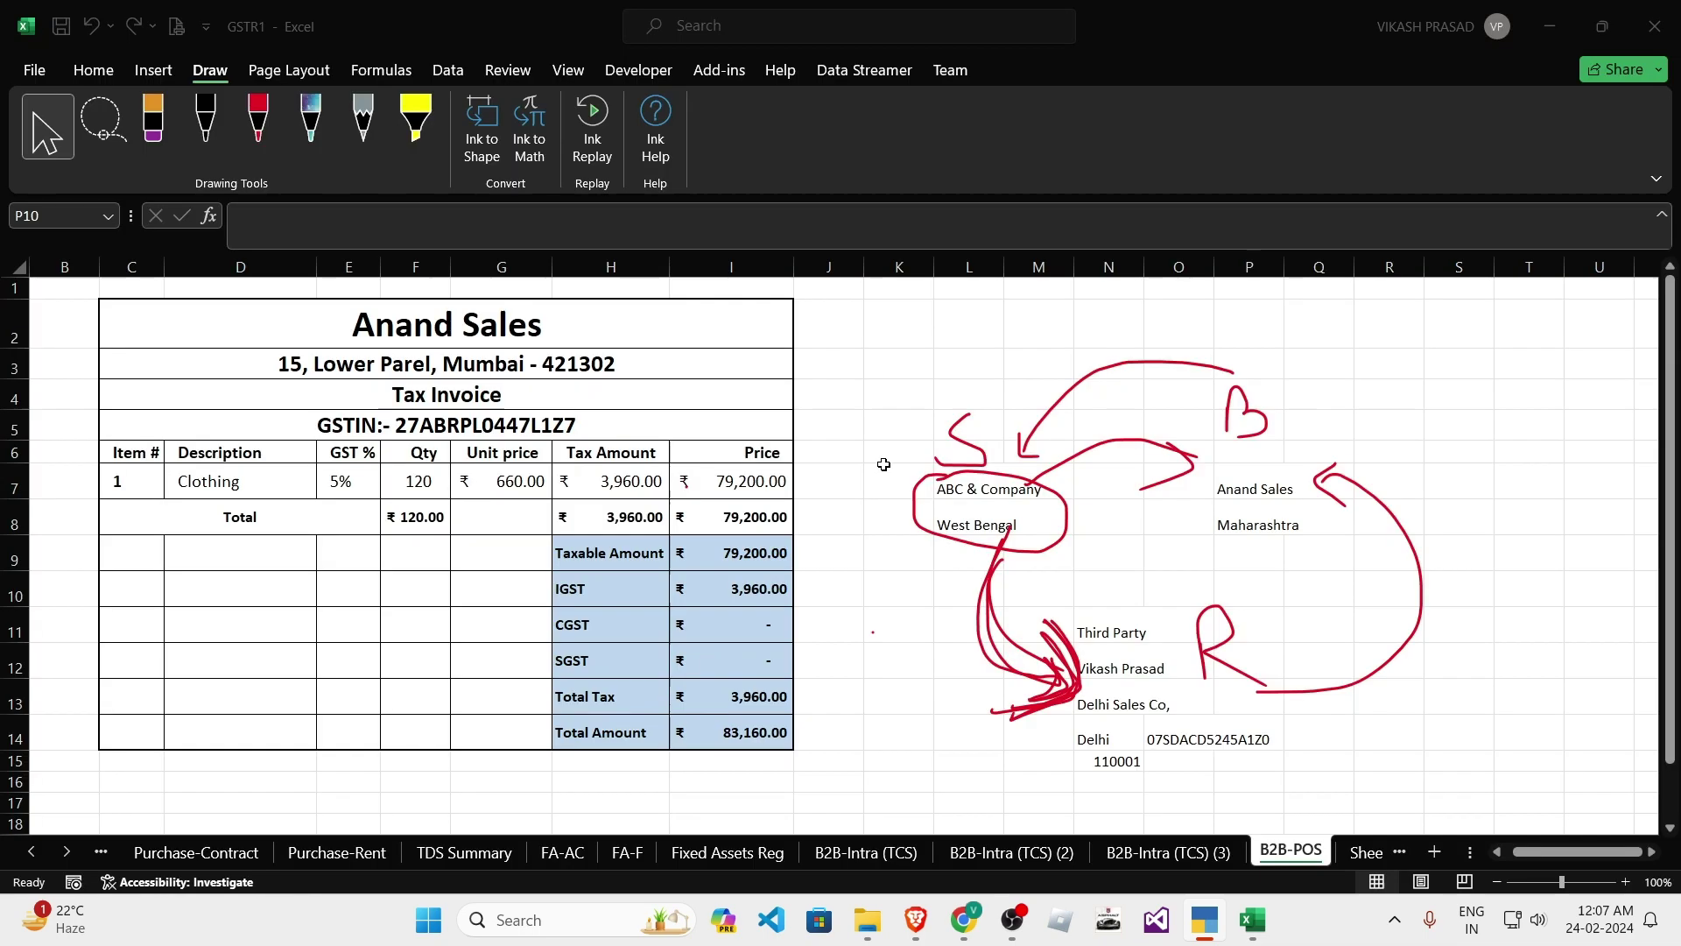
- Look over the Excel invoice, then start a new Sales voucher in TallyPrime
key(alt+Tab)
key(alt+Tab)
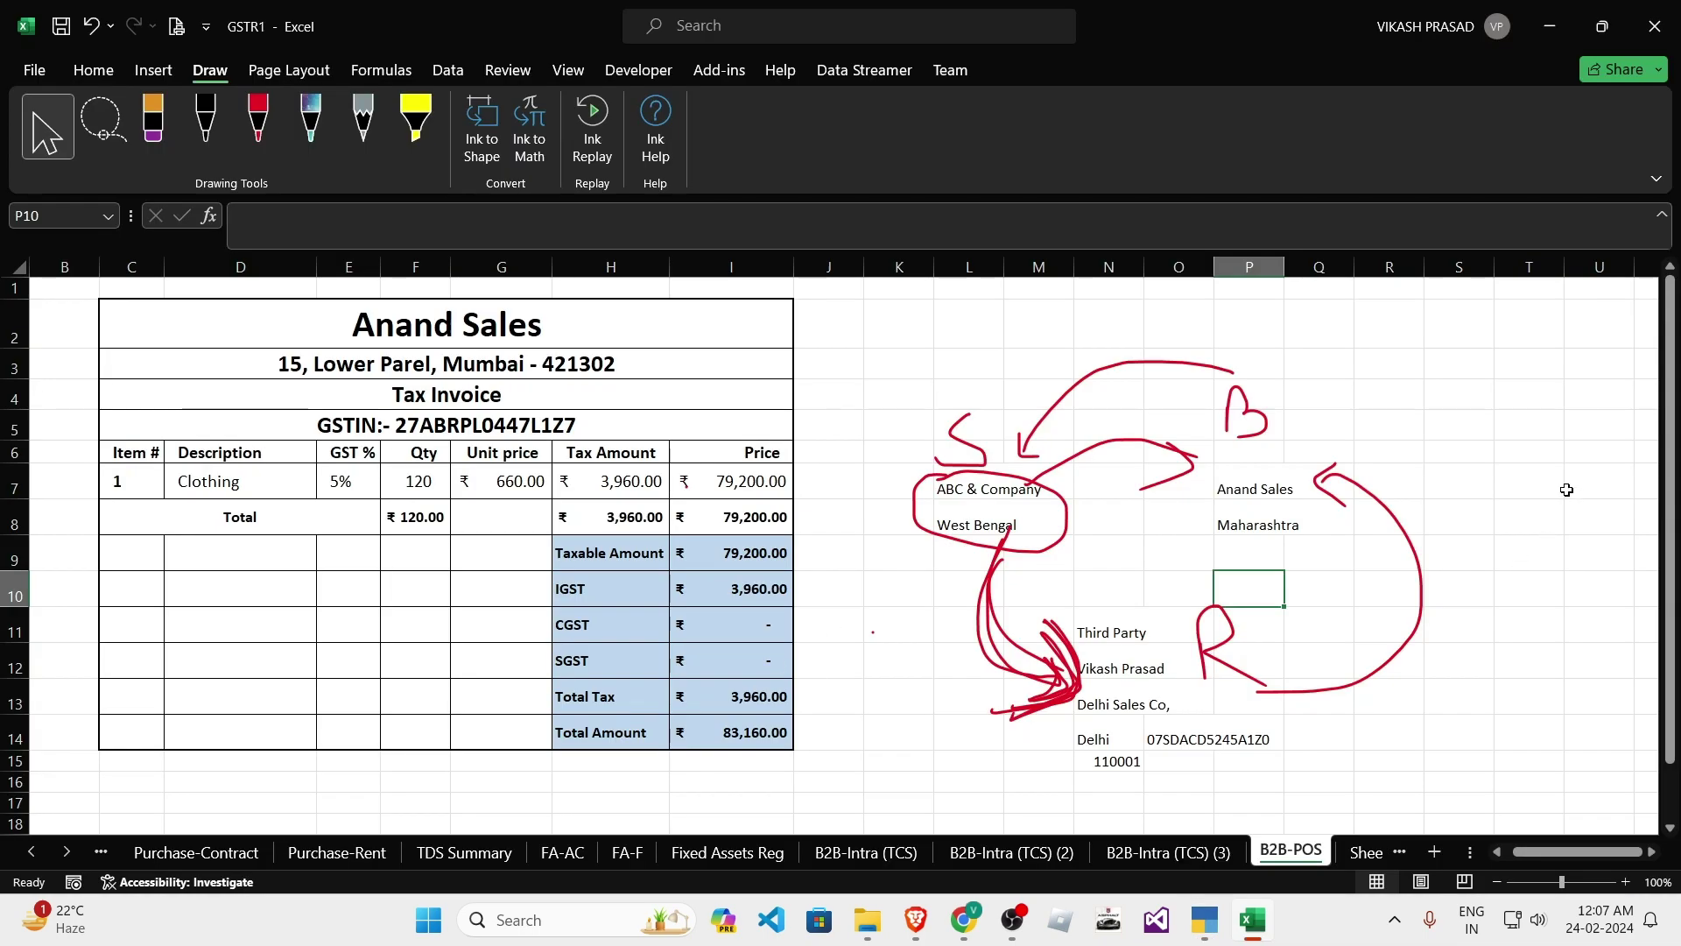
key(alt+Tab)
key(v)
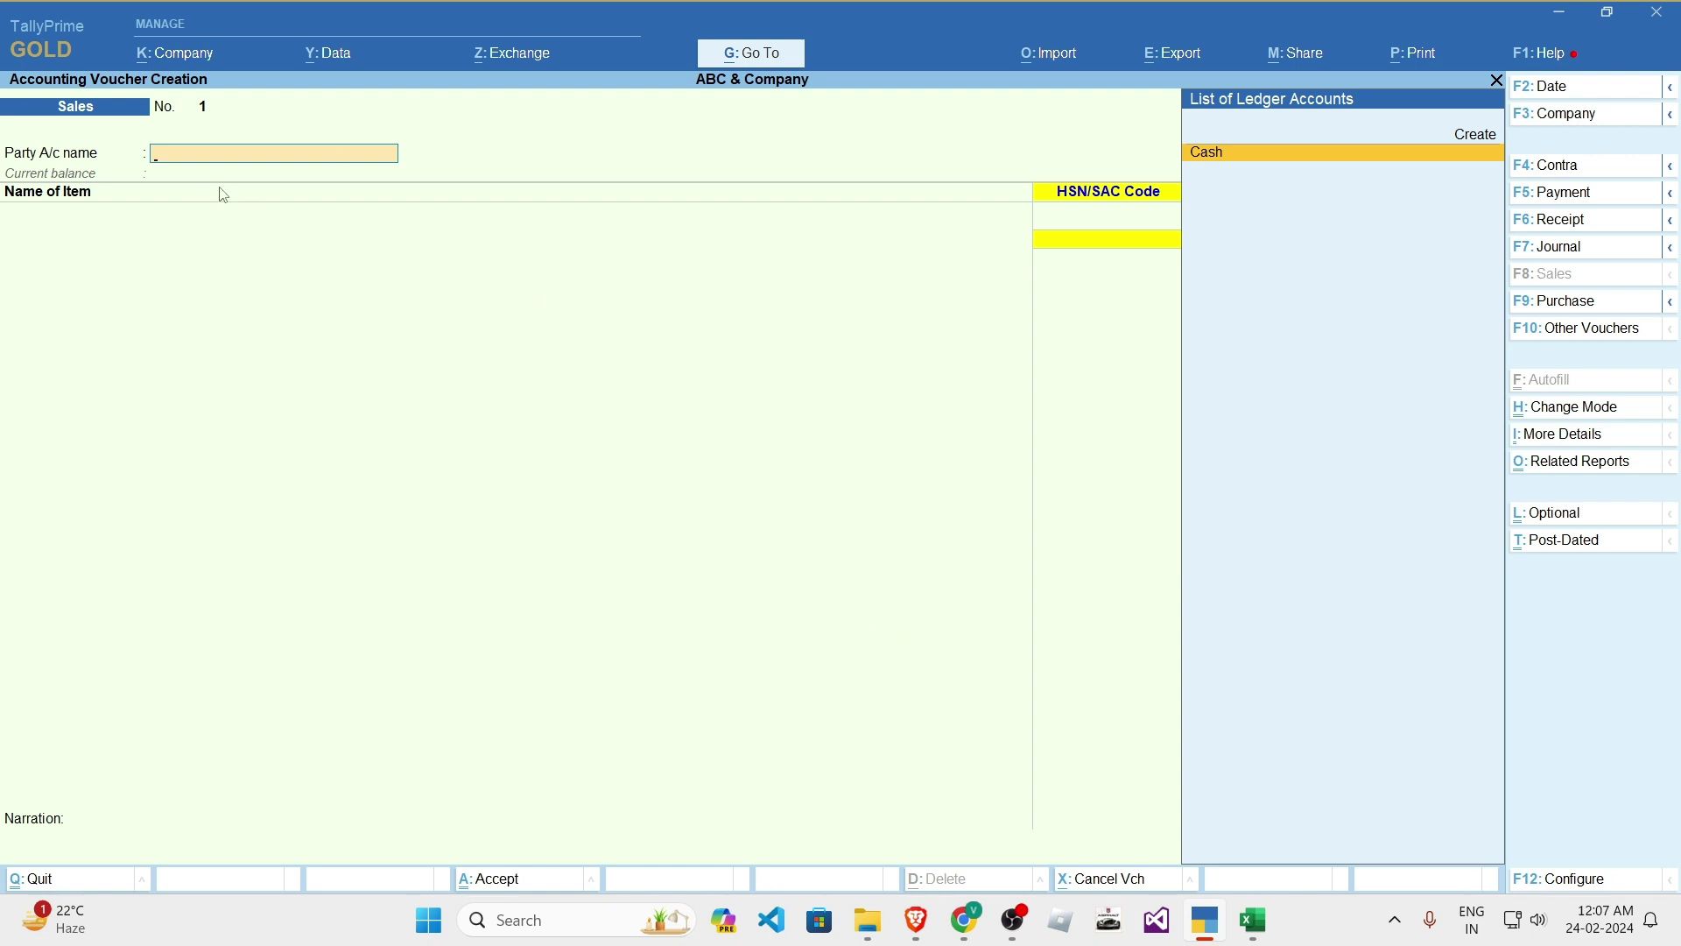
- Keep Sales voucher No. 1 in Item Invoice mode, then review the Anand Sales invoice cells in Excel
click(1563, 408)
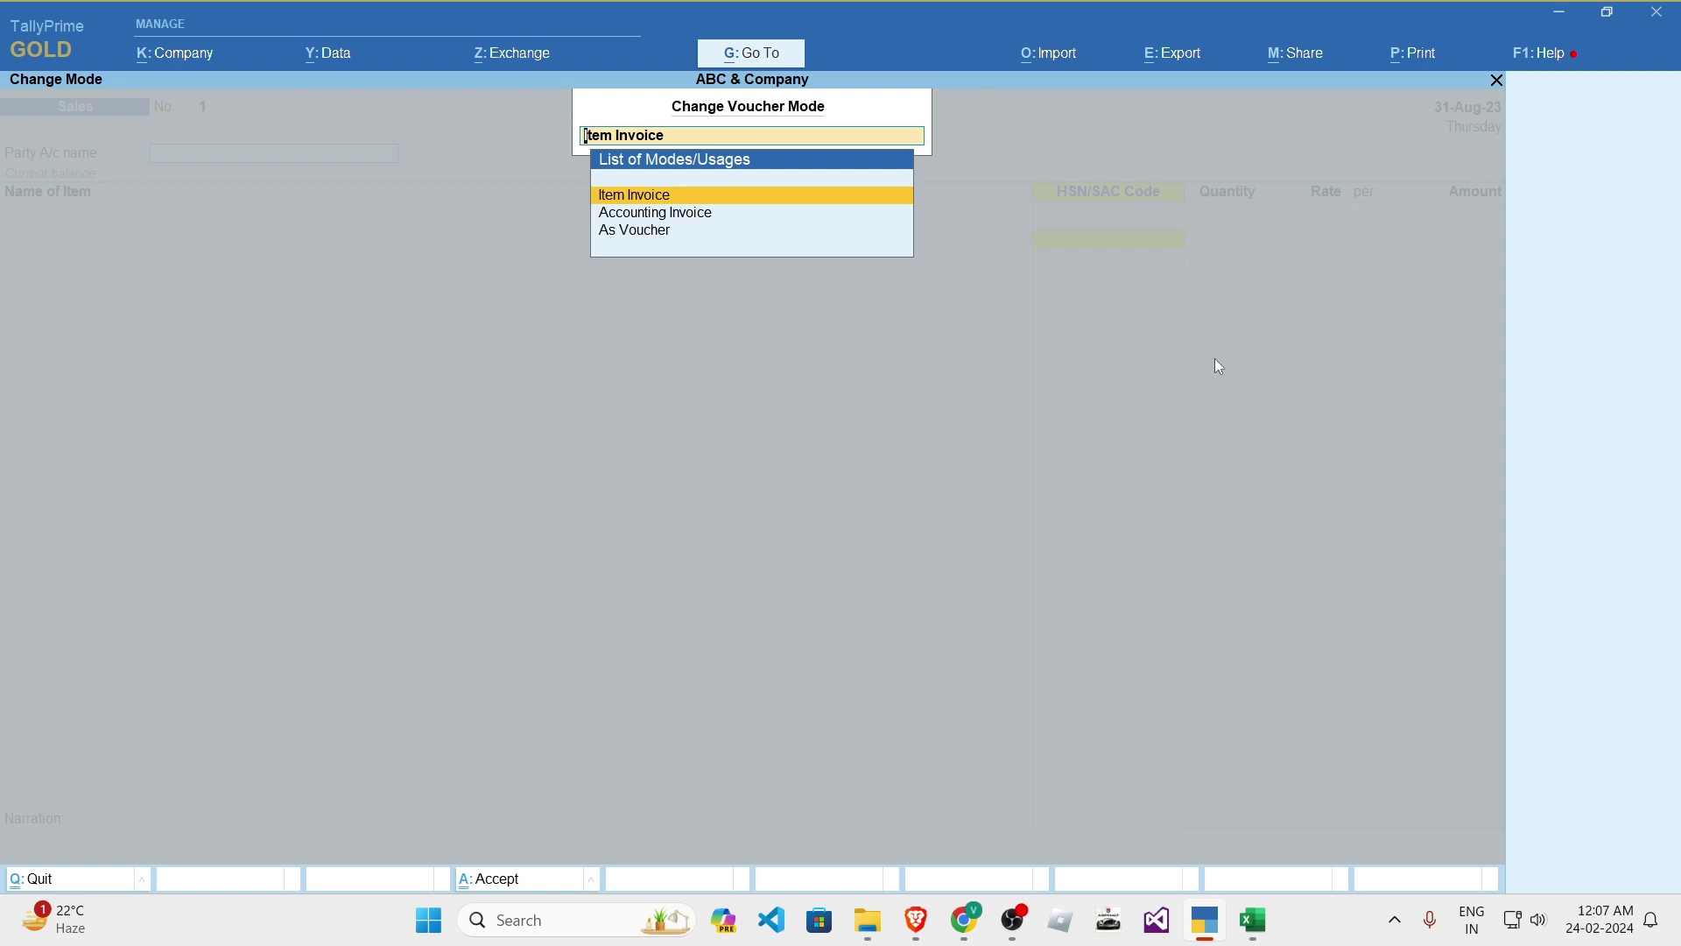
click(652, 200)
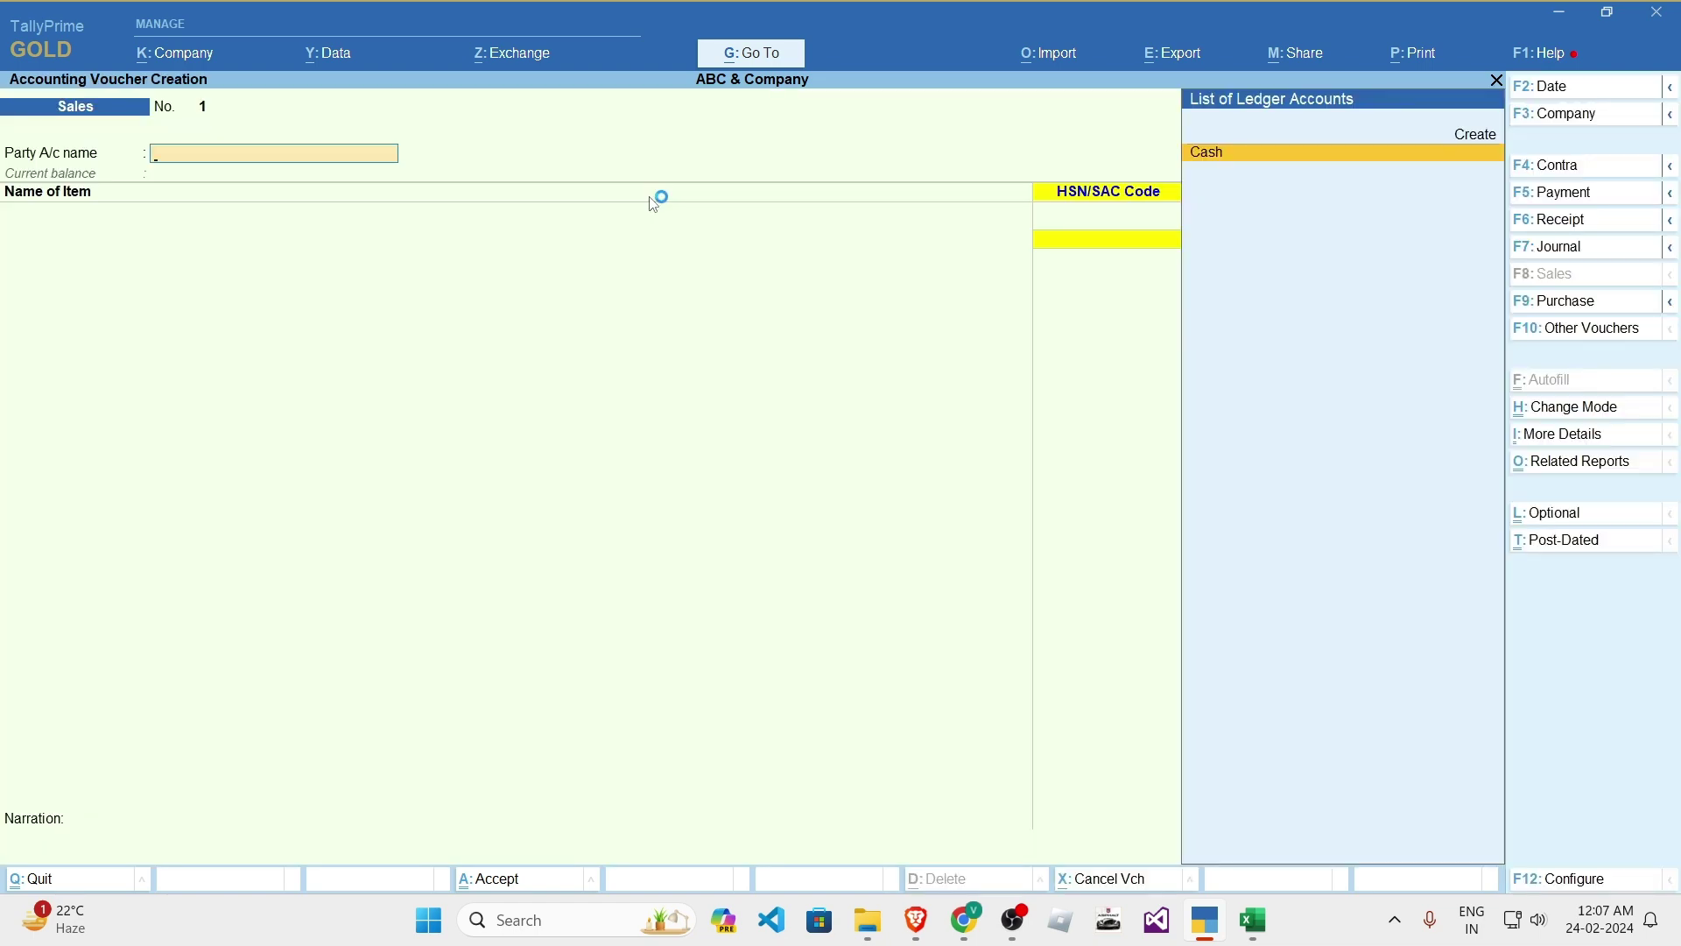
key(alt+Tab)
click(694, 585)
click(511, 329)
click(525, 476)
click(509, 324)
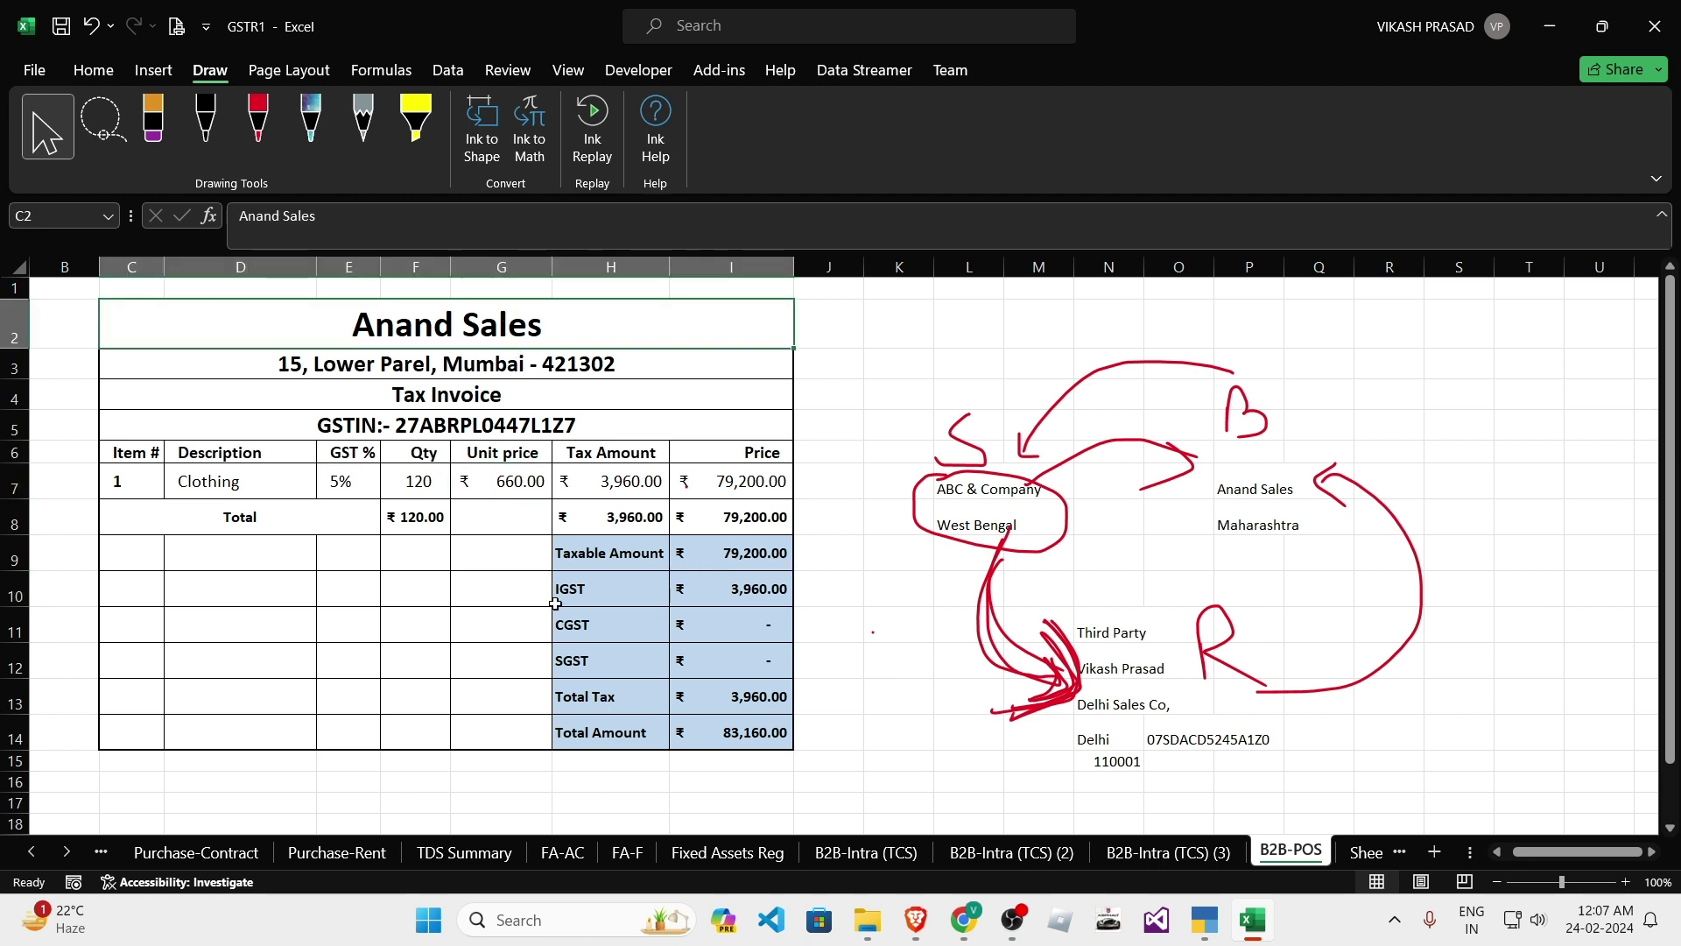
click(565, 636)
click(560, 554)
click(515, 513)
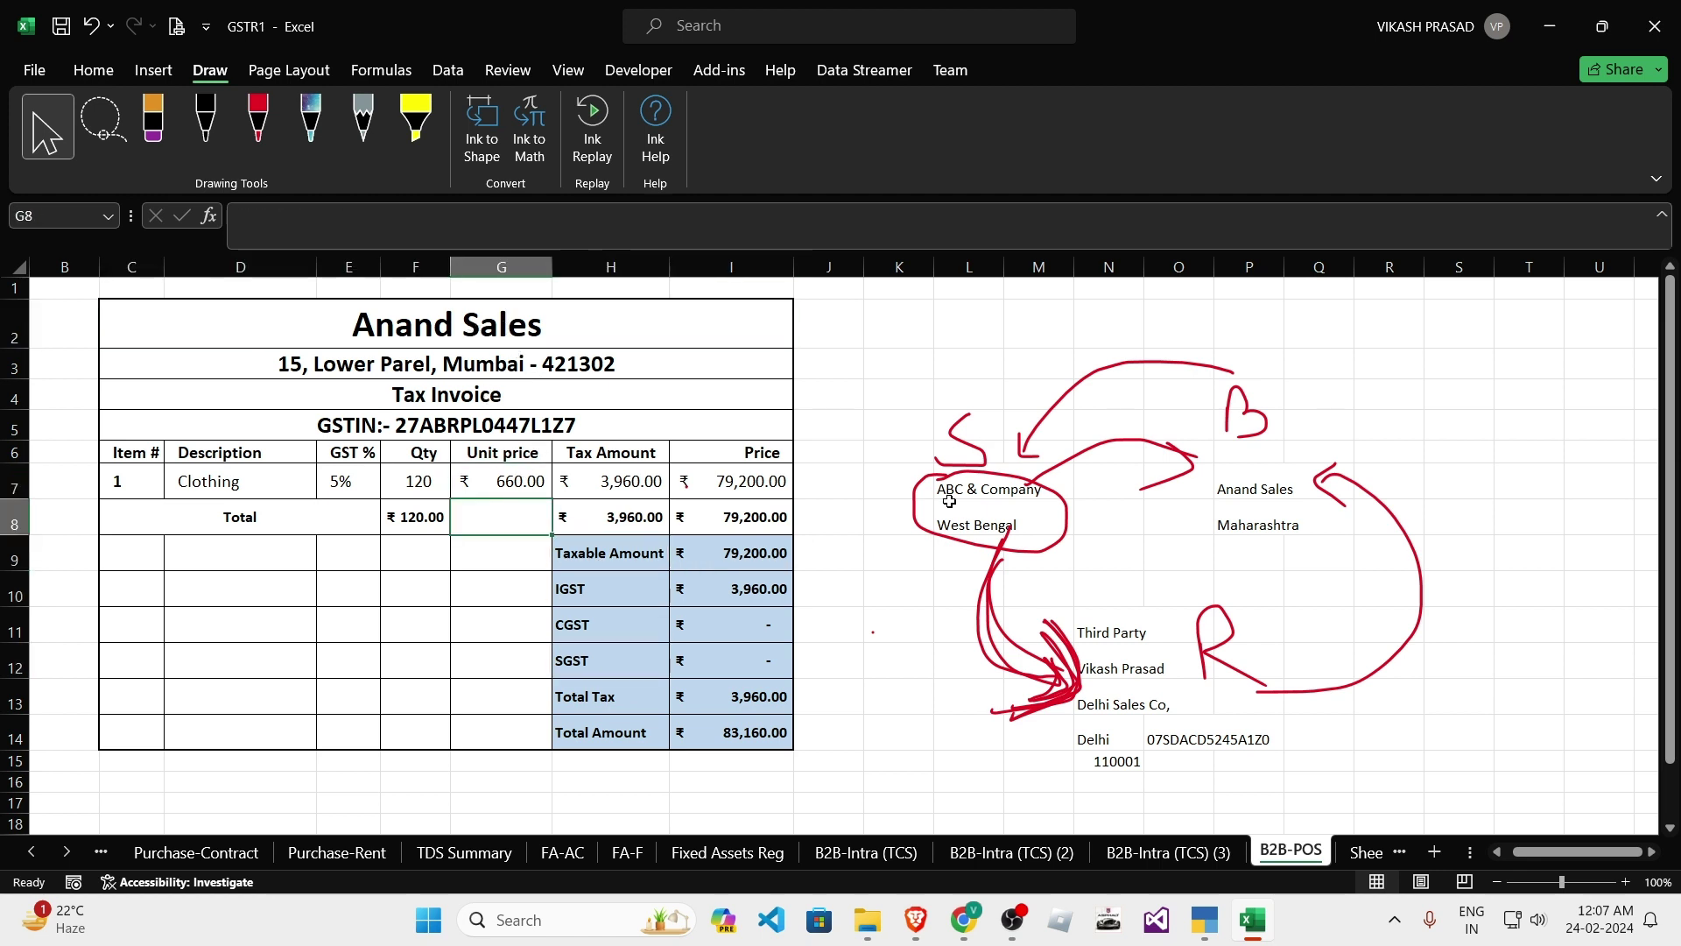
click(455, 321)
drag(503, 522, 503, 543)
drag(489, 351, 427, 425)
drag(423, 366, 407, 447)
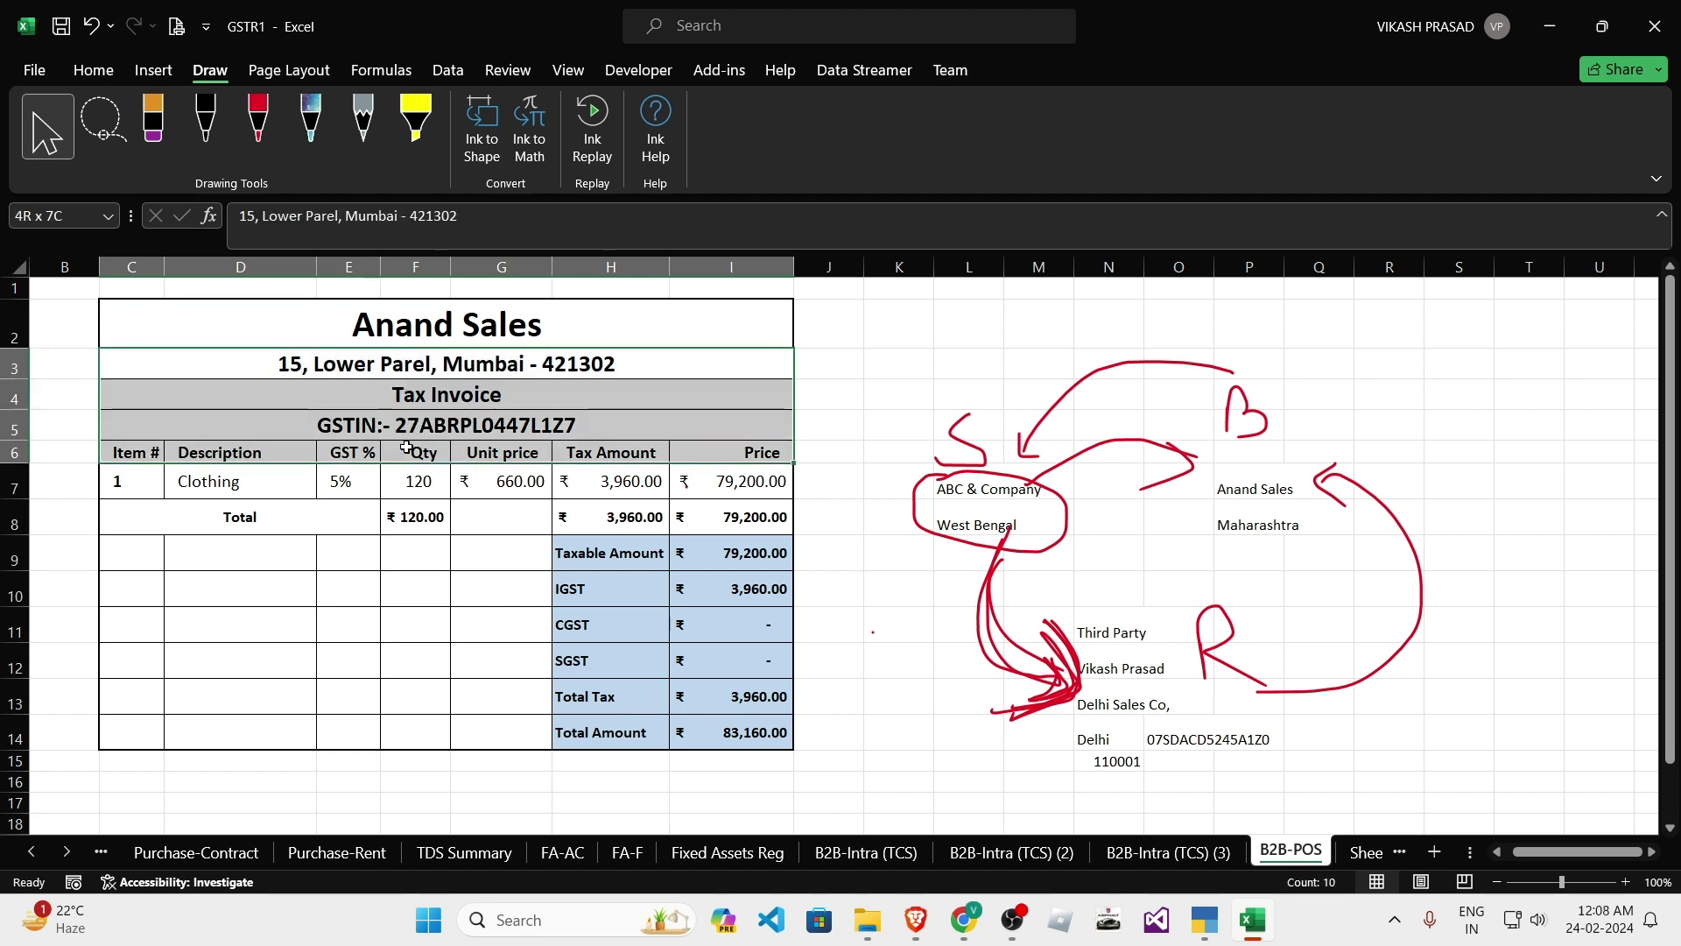
click(270, 489)
click(348, 570)
click(461, 630)
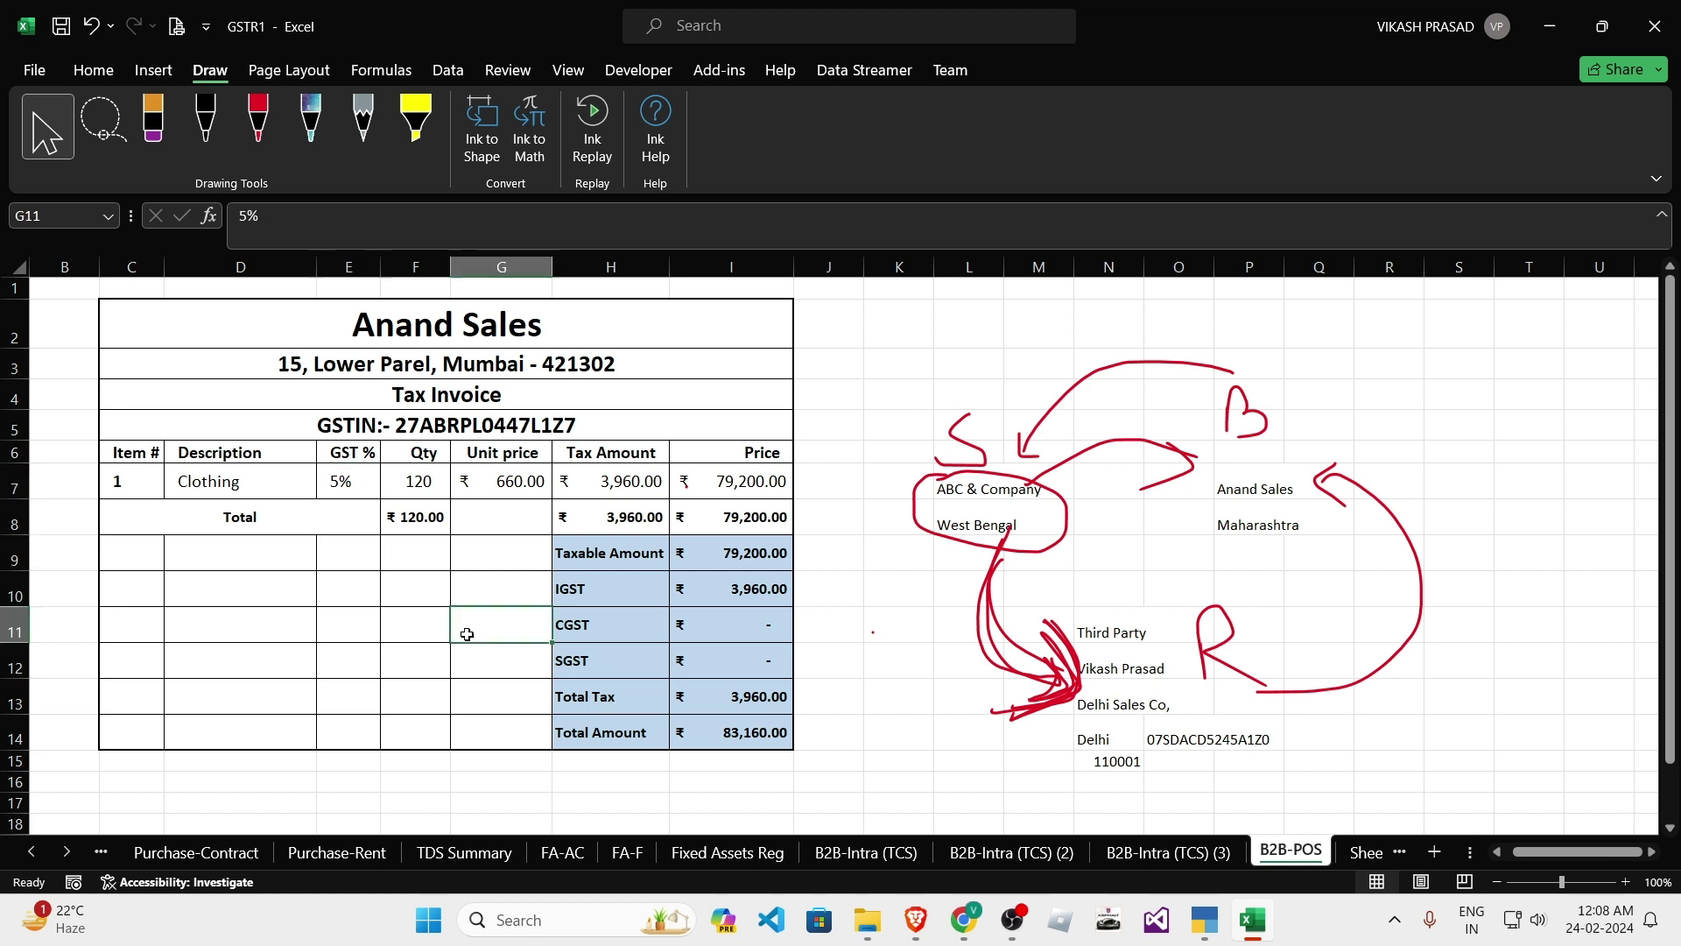
click(294, 478)
click(416, 481)
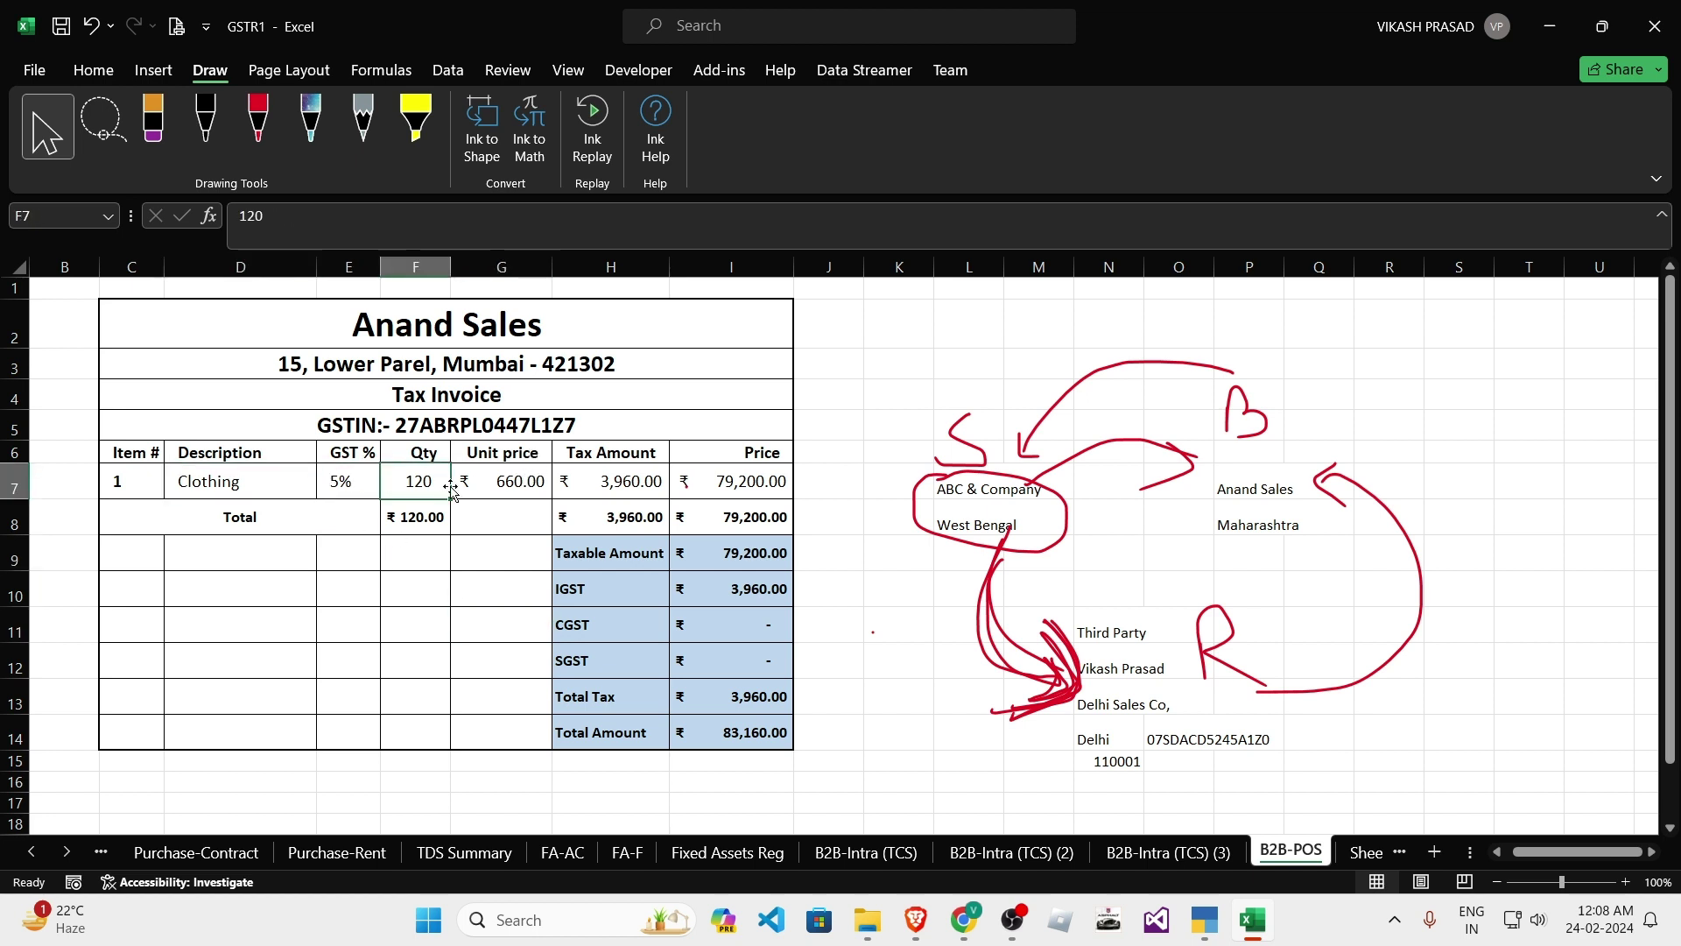
click(499, 481)
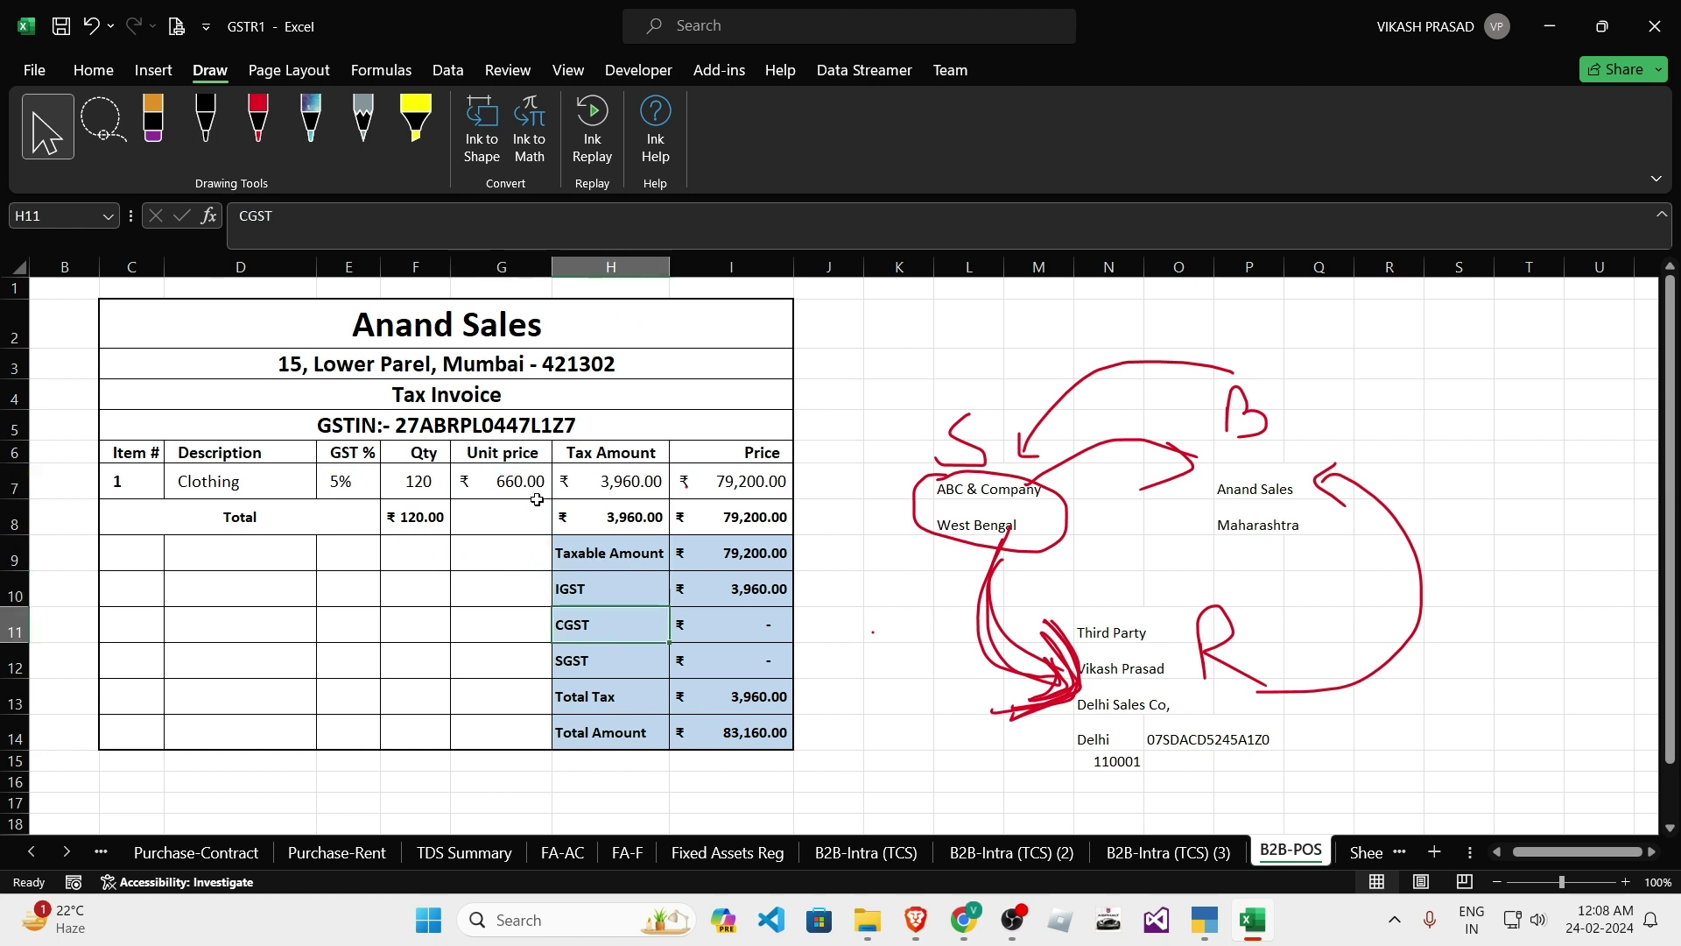
click(613, 481)
click(736, 480)
drag(736, 481, 738, 552)
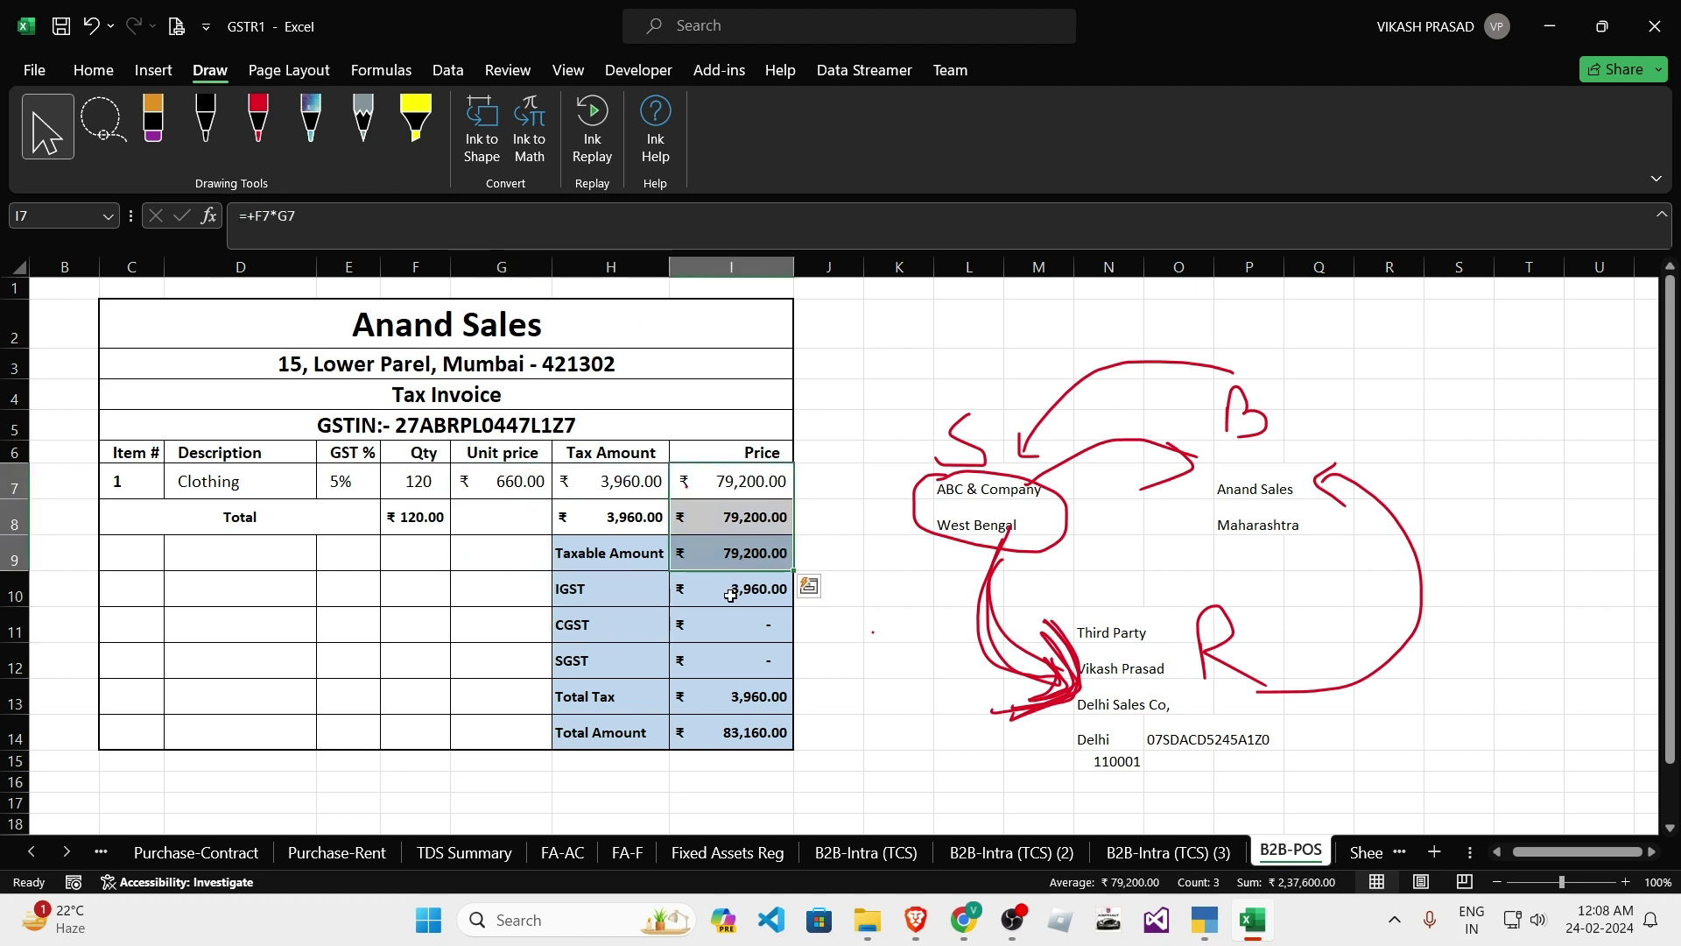
click(730, 597)
click(761, 704)
click(727, 587)
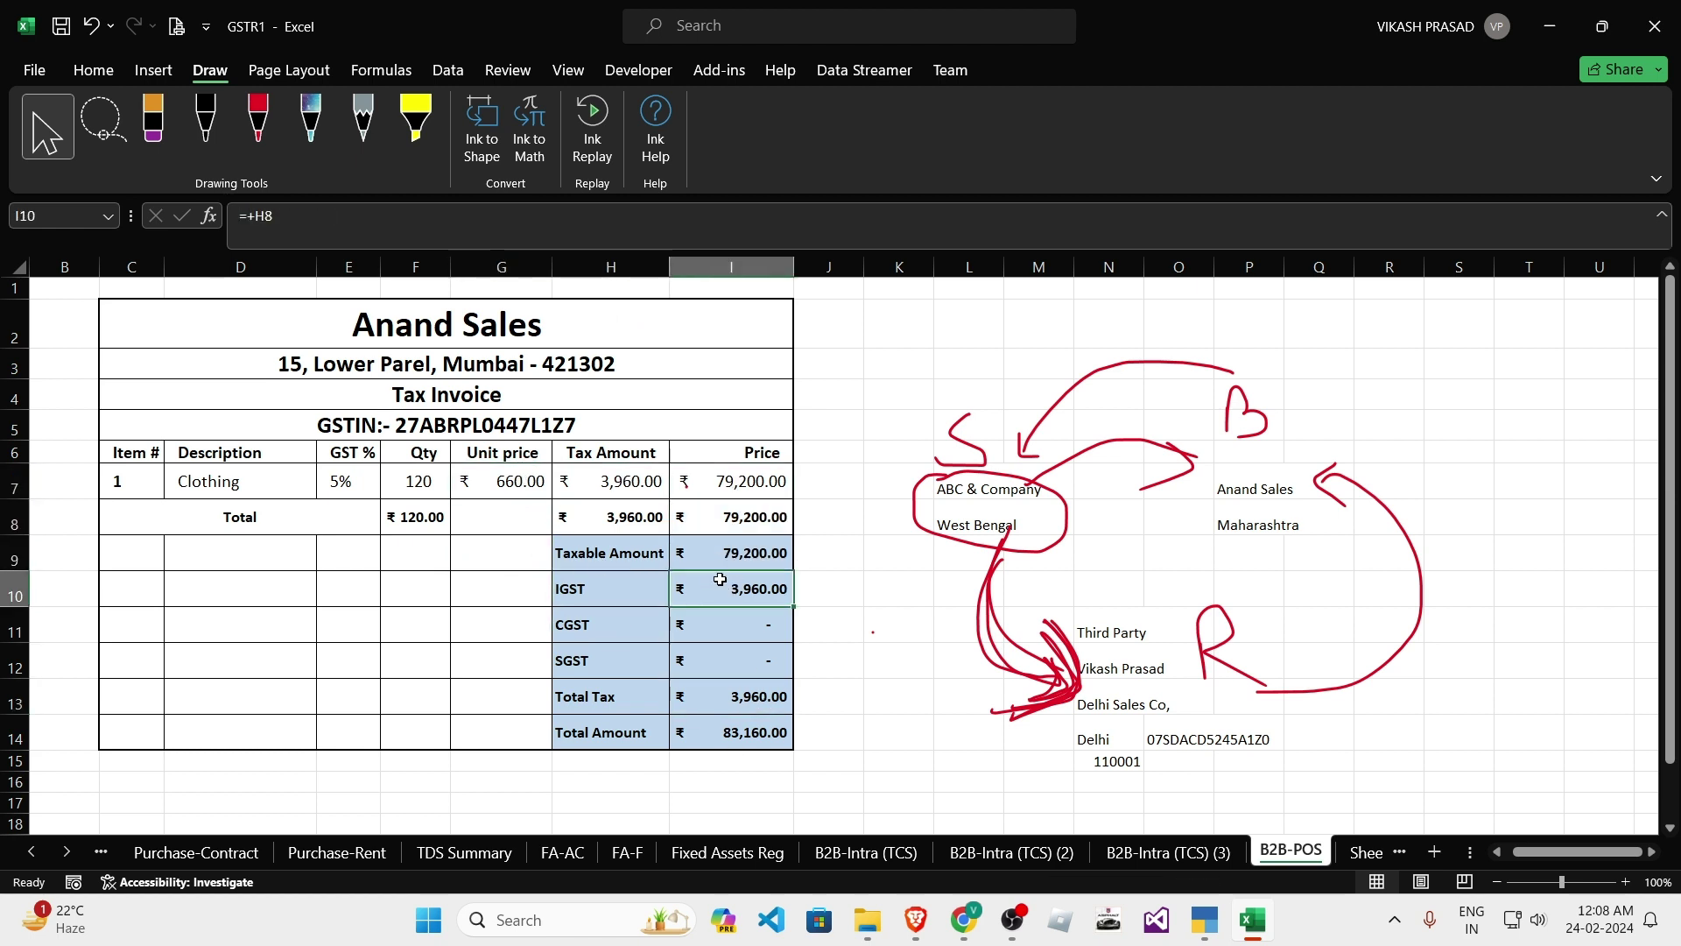
text(+)
click(613, 517)
key(Return)
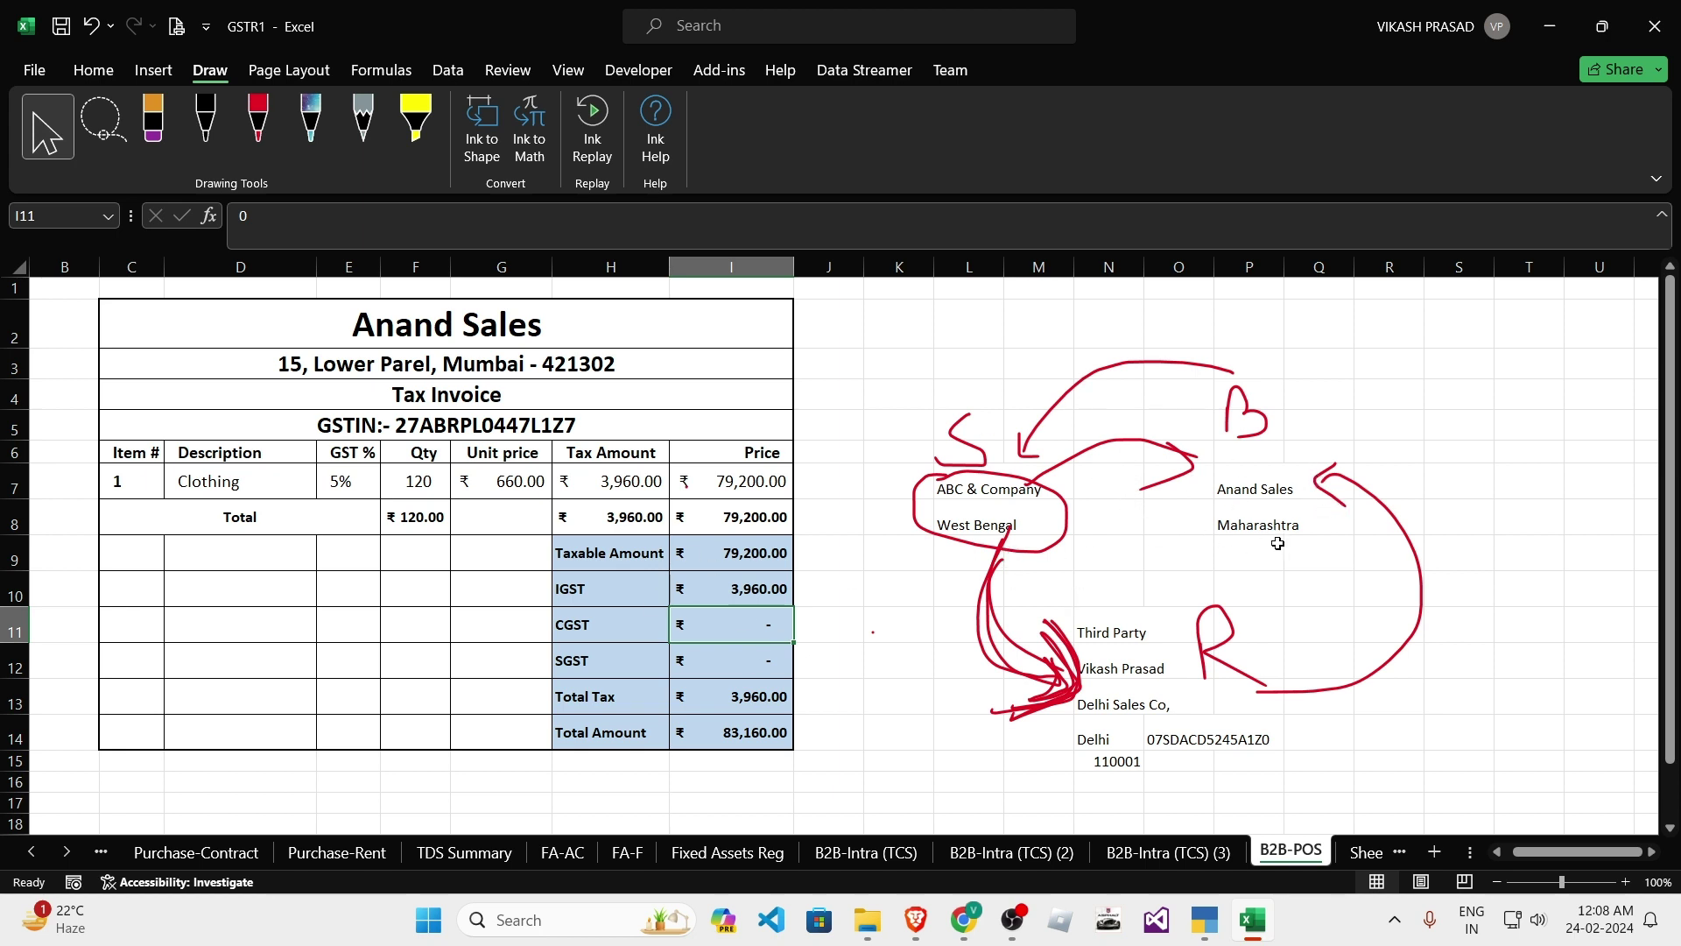
click(688, 588)
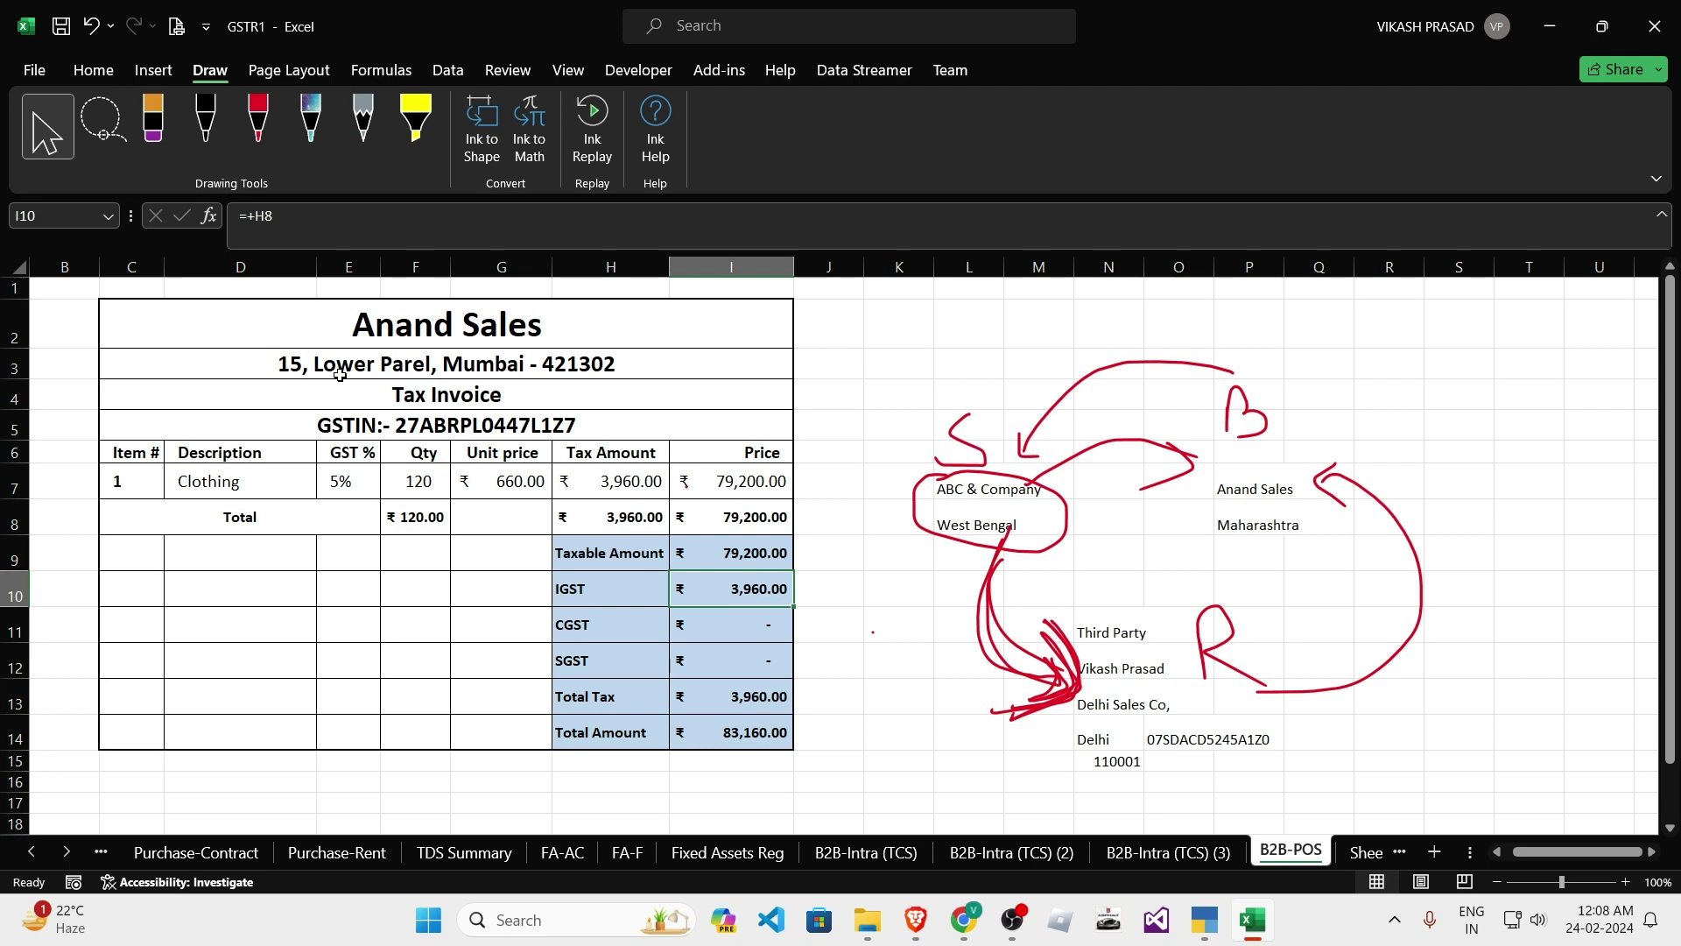
click(421, 343)
- Create a new party ledger named Anand Sales under Sundry Debtors
key(alt+Tab)
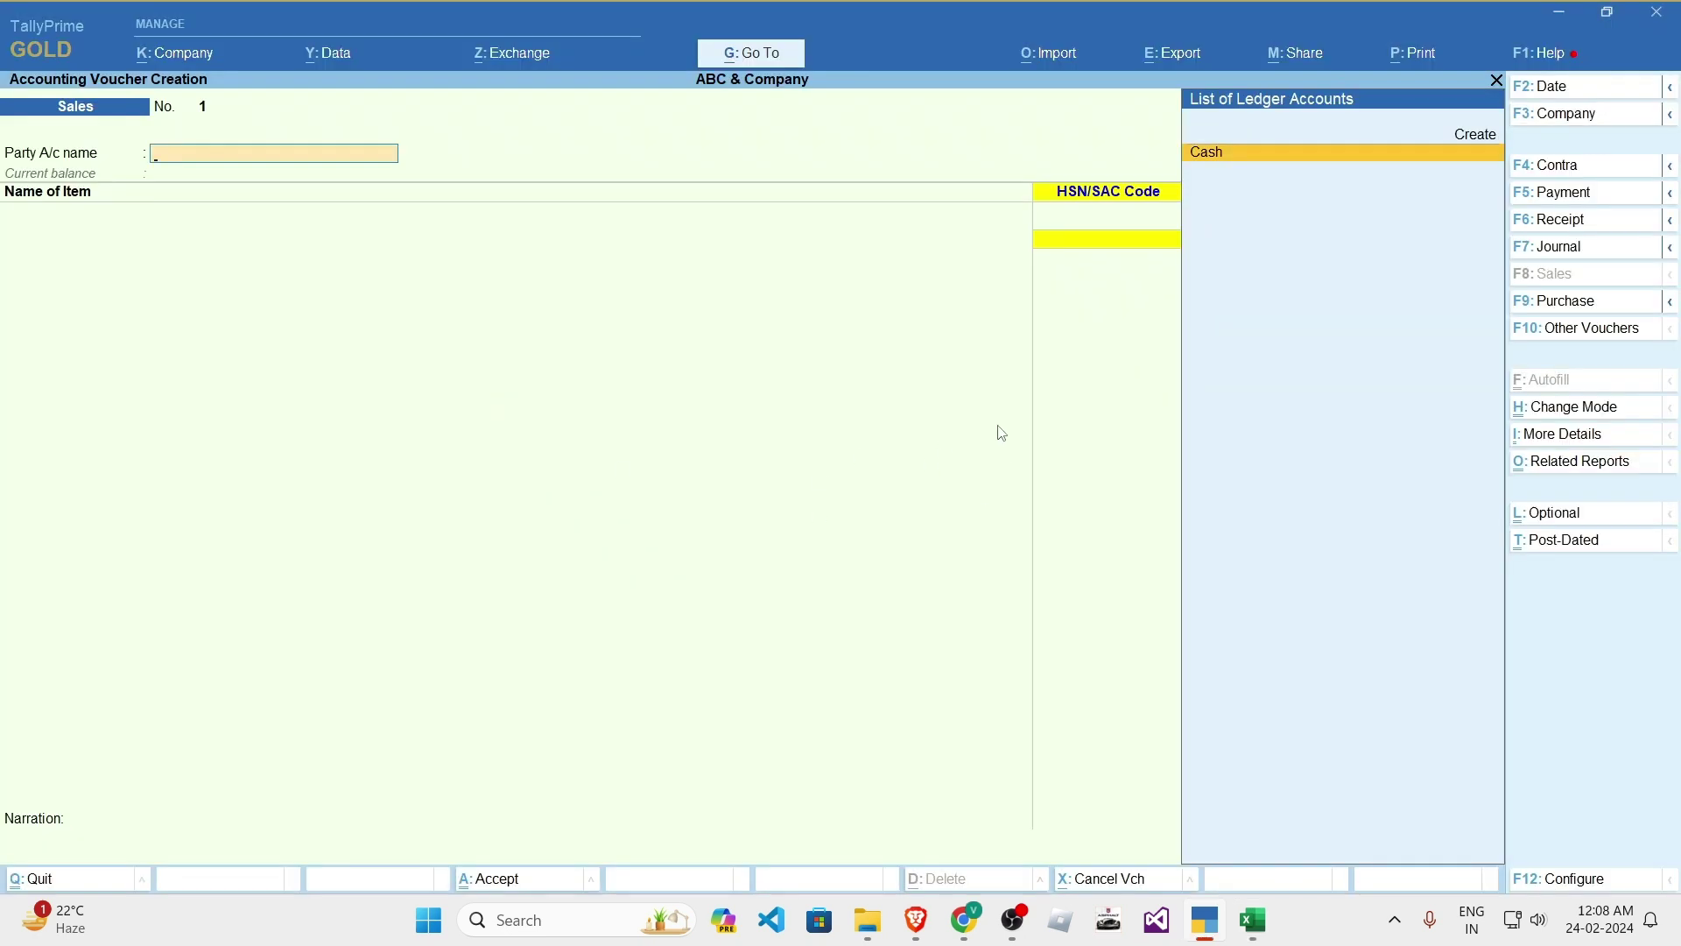
key(Up)
key(Return)
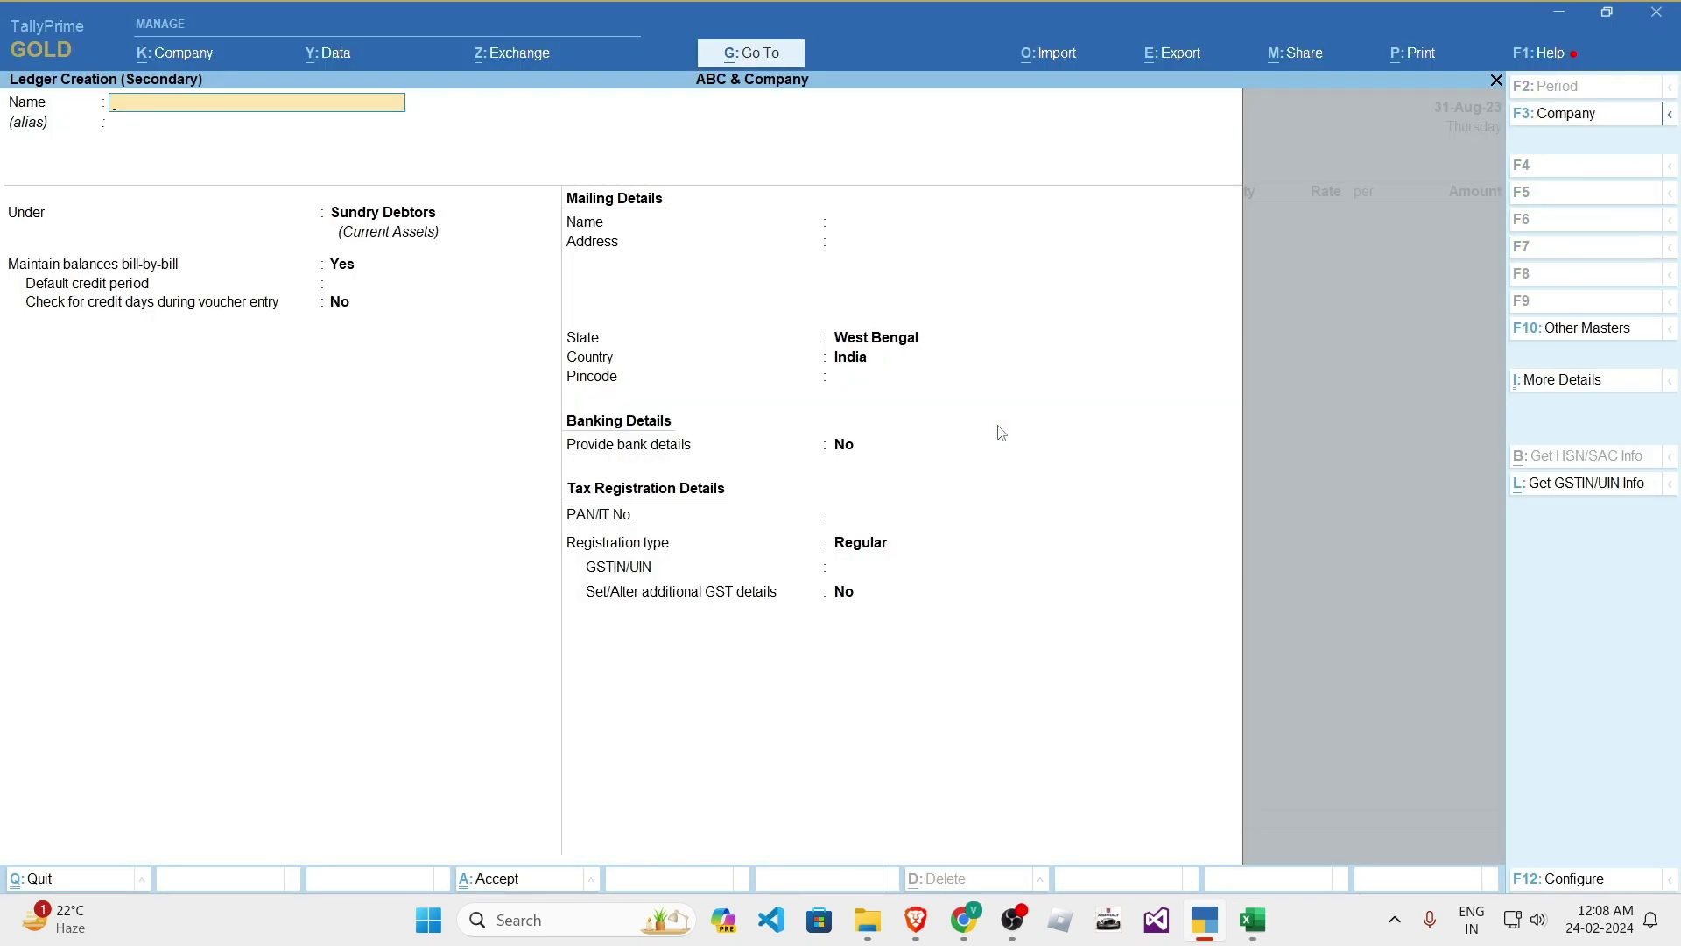
key(alt+Tab)
key(alt+Tab)
text(Anand)
key(alt+Tab)
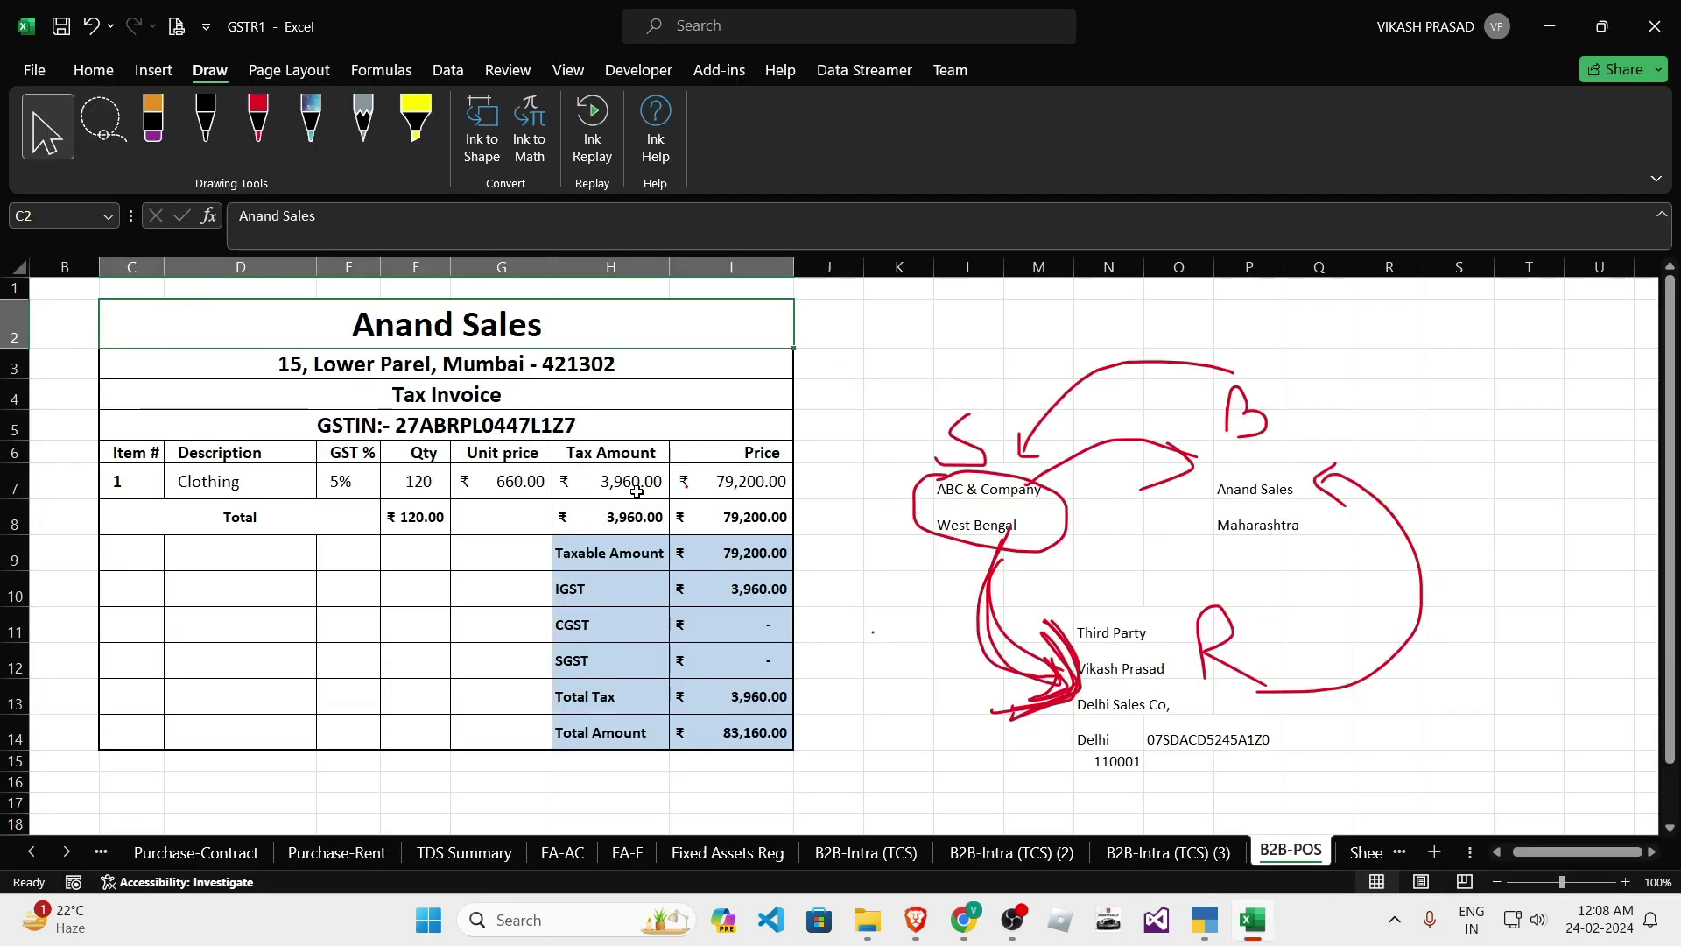
key(alt+Tab)
text(Sales)
key(Return)
key(Return)
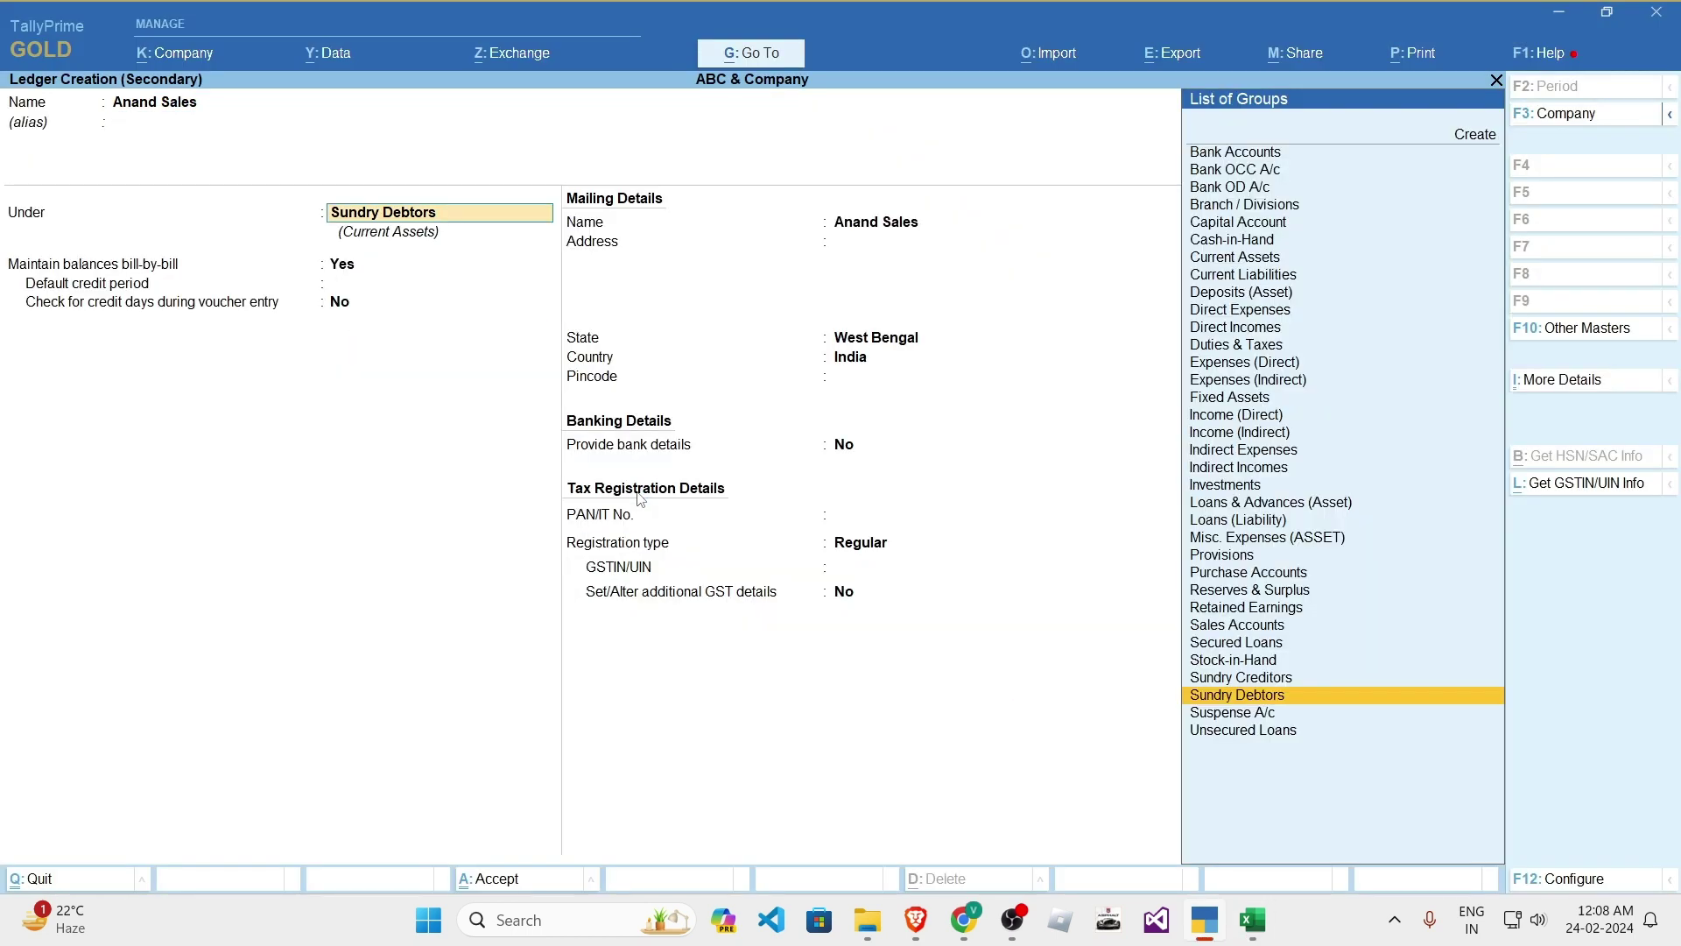
key(Return)
key(Return)
key(Return)
key(Return)
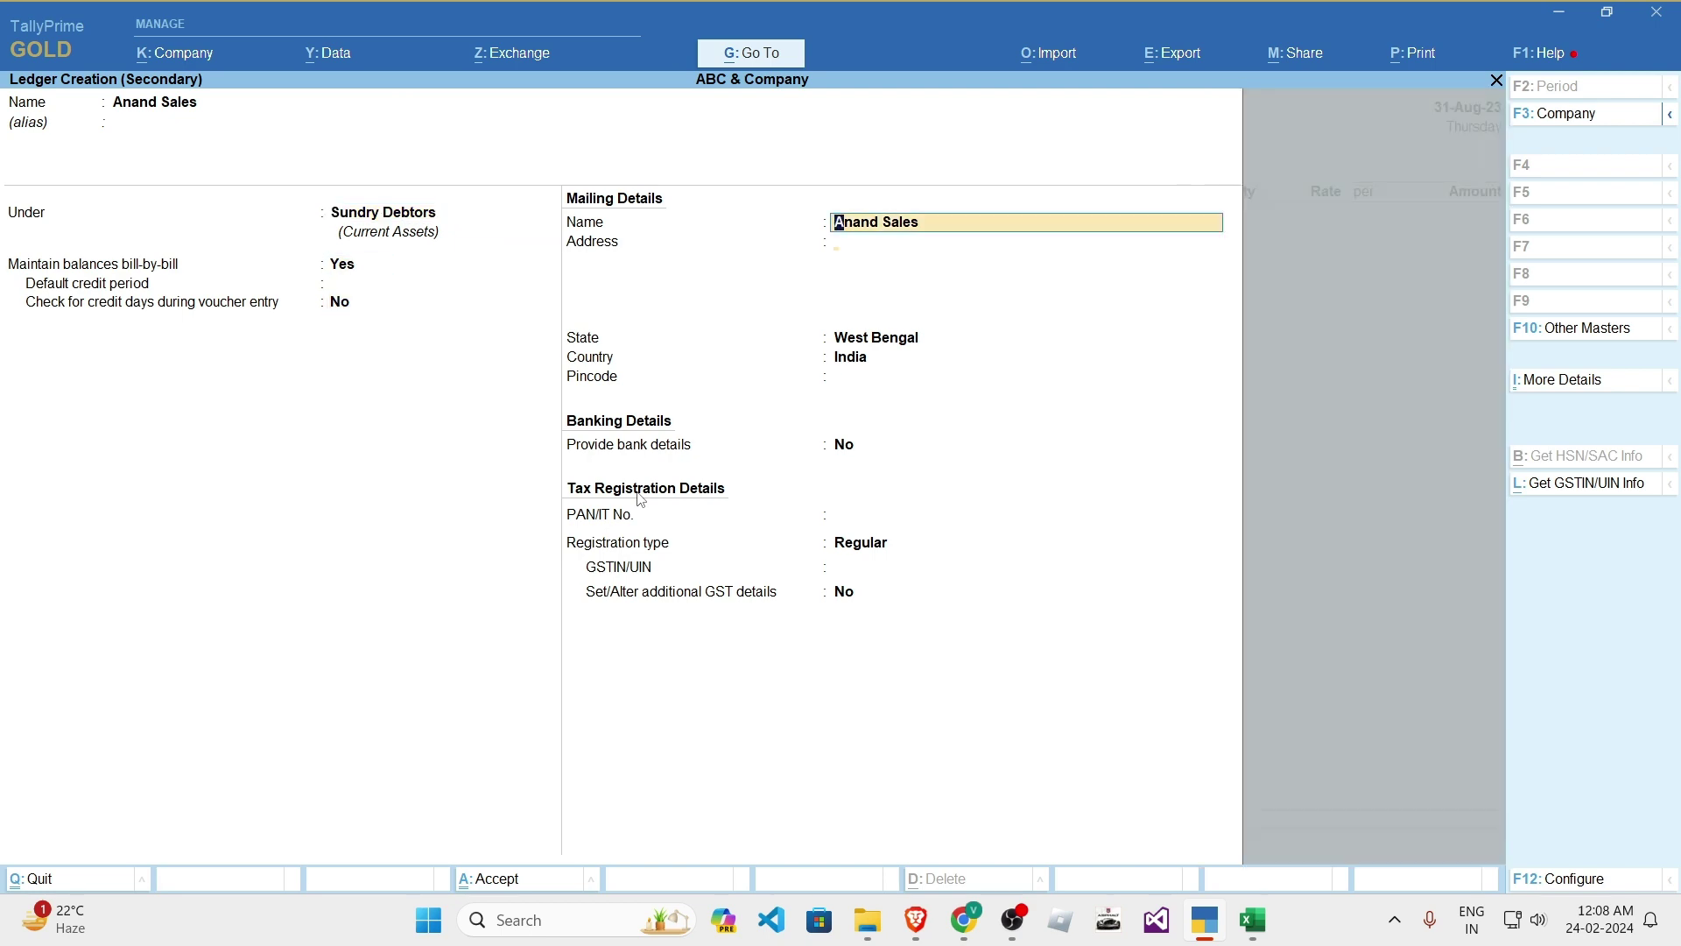
key(Return)
- Copy the invoice address into the ledger, set state Maharashtra, add the pincode and Regular registration
key(alt+Tab)
double_click(650, 368)
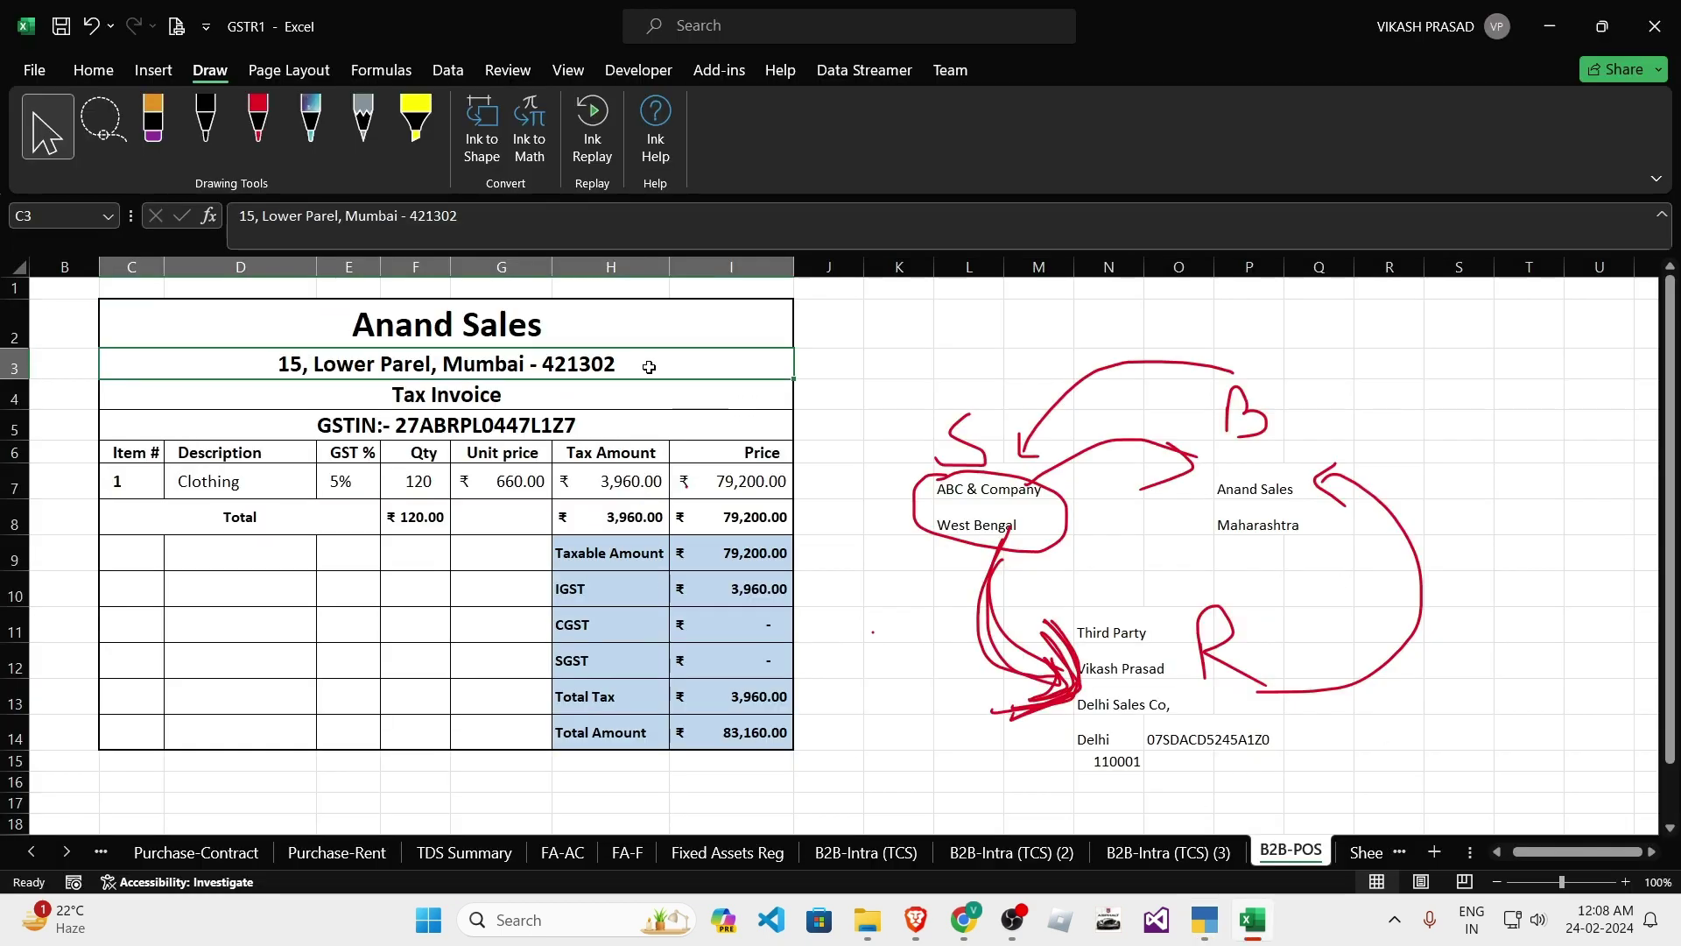
drag(650, 368, 278, 352)
key(ctrl+c)
key(Return)
key(alt+Tab)
key(ctrl+alt+v)
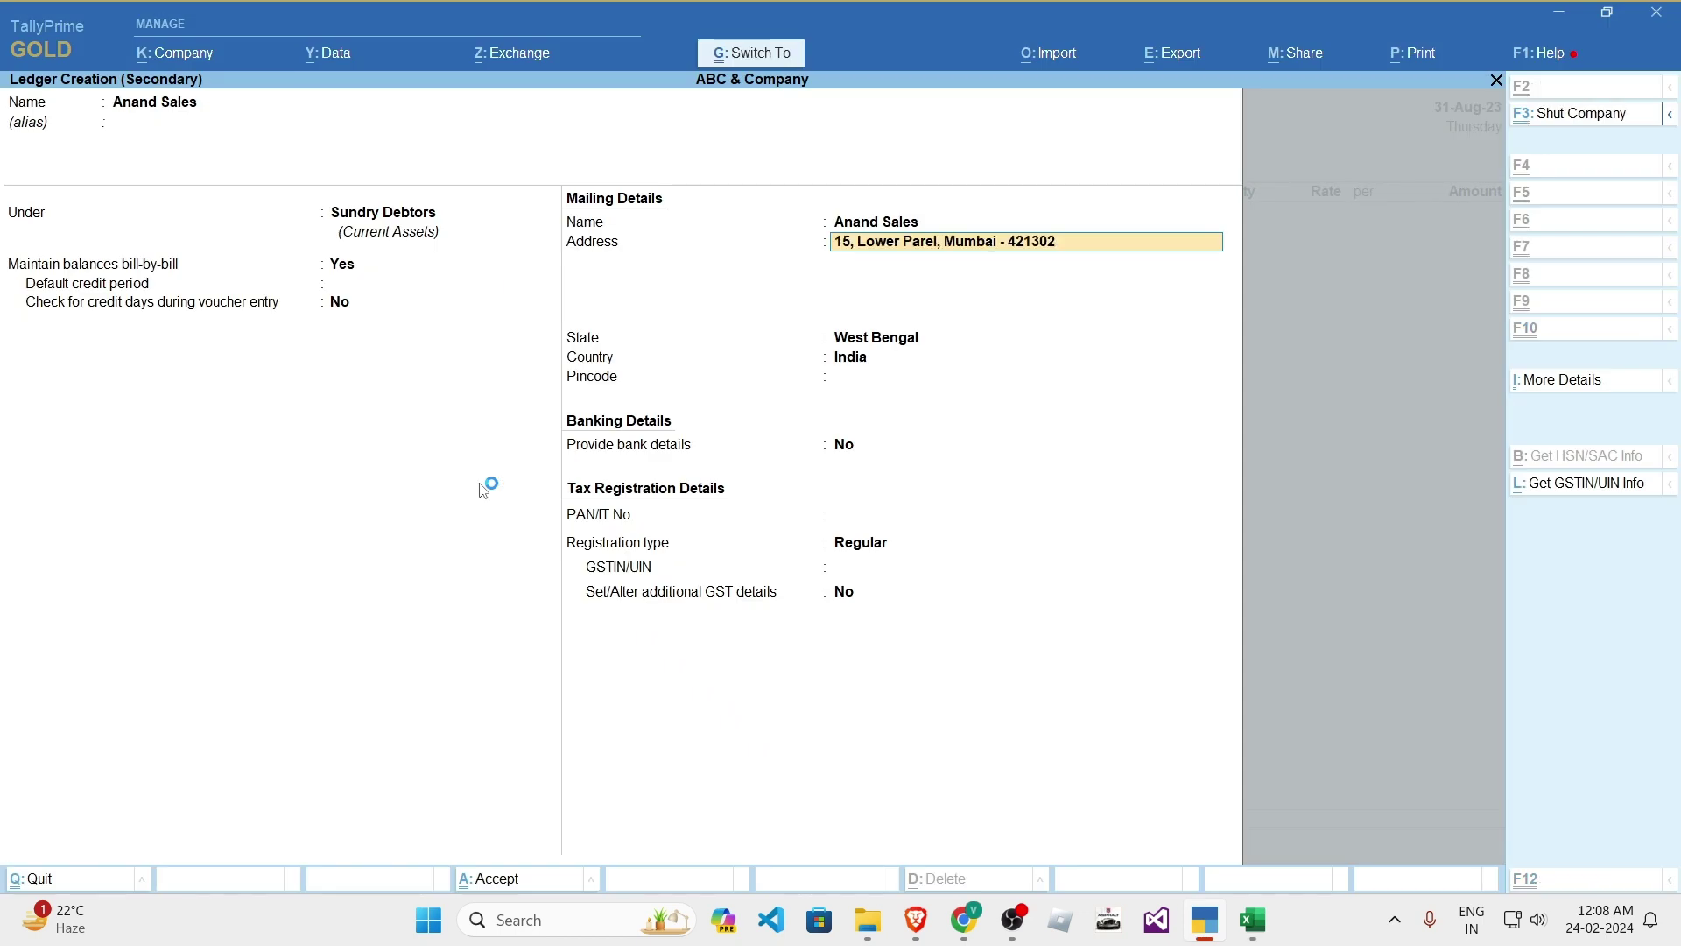
key(Return)
key(Return)
text(maha)
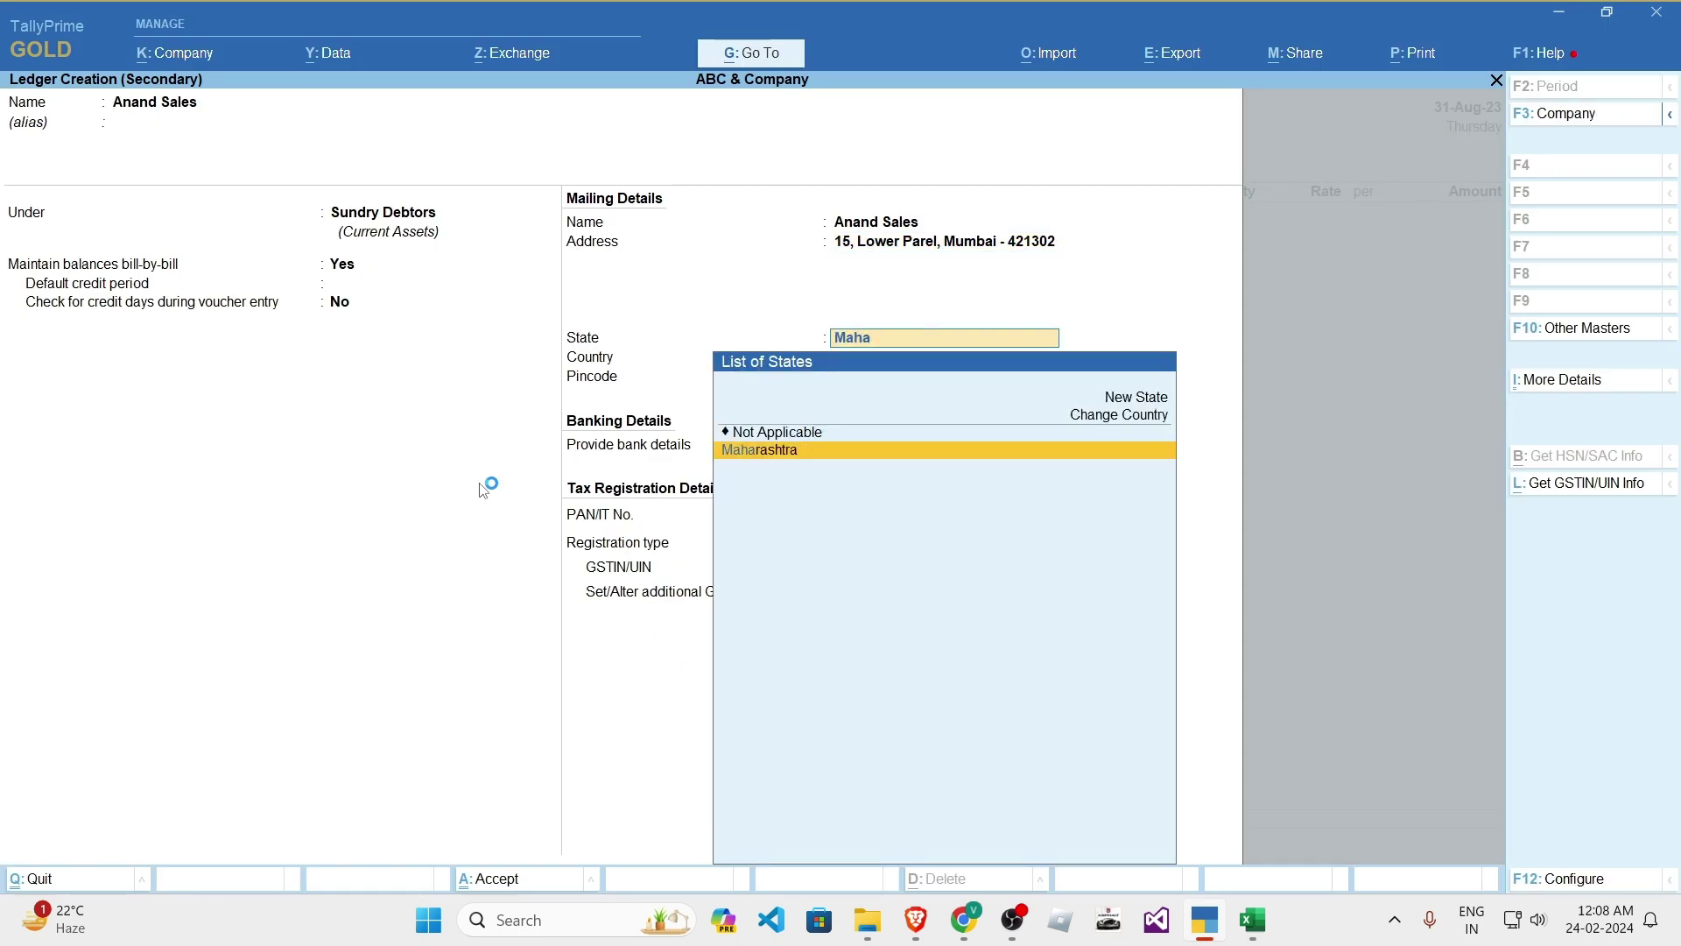
key(Return)
key(alt+Tab)
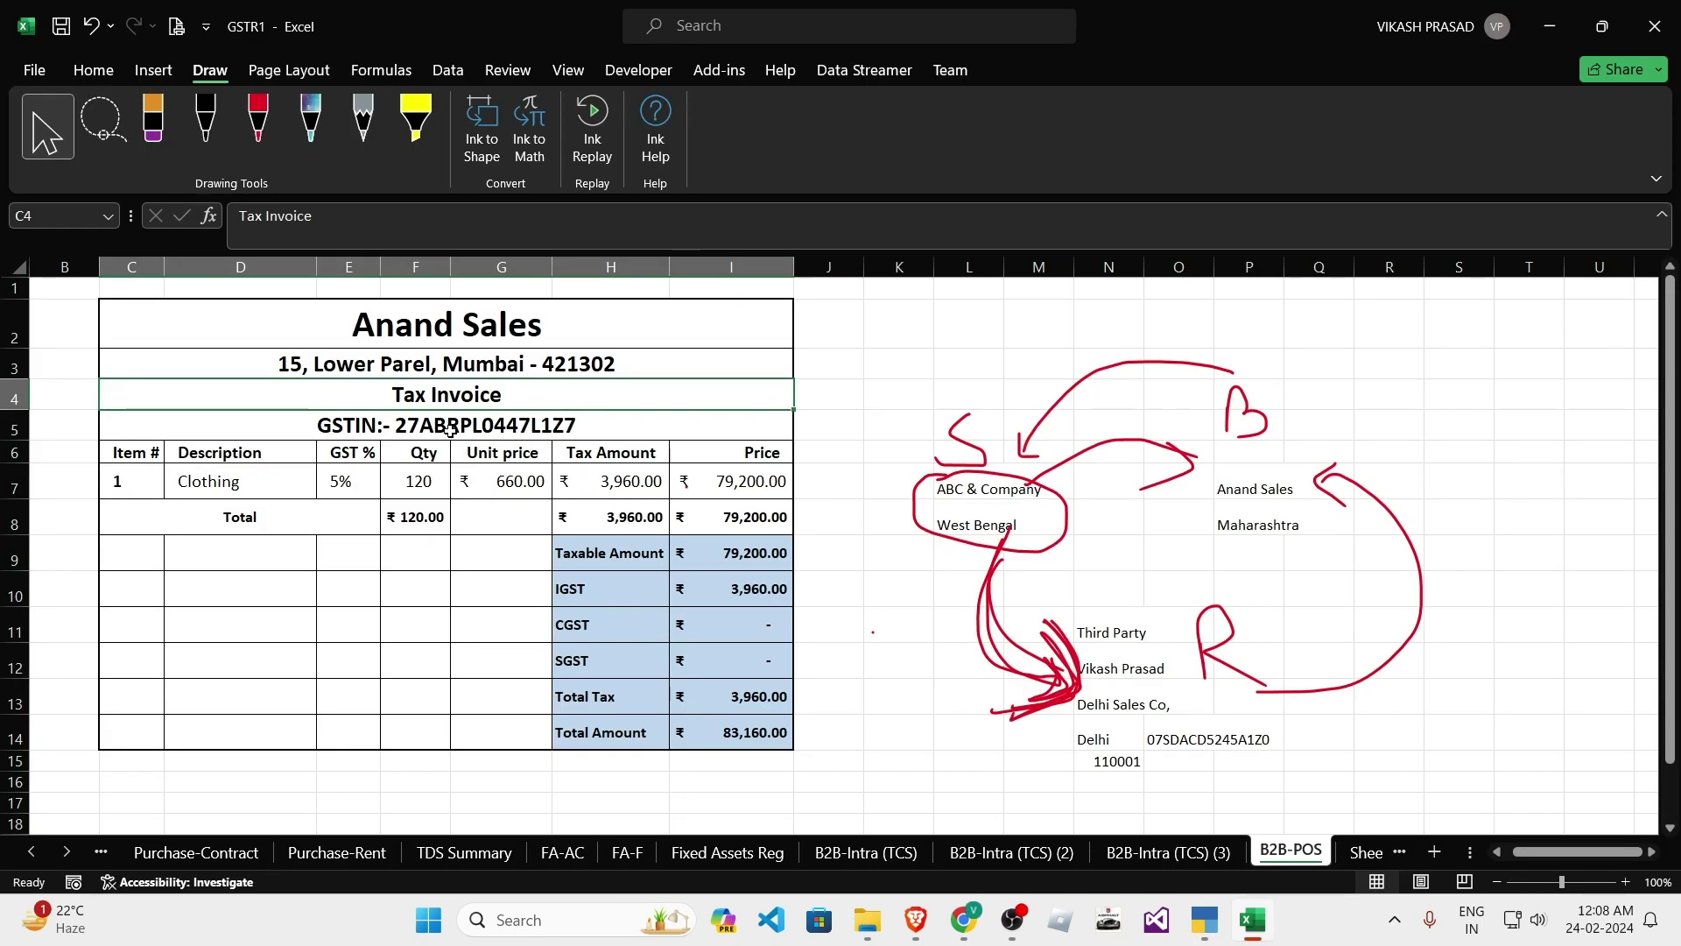
key(alt+Tab)
text(42)
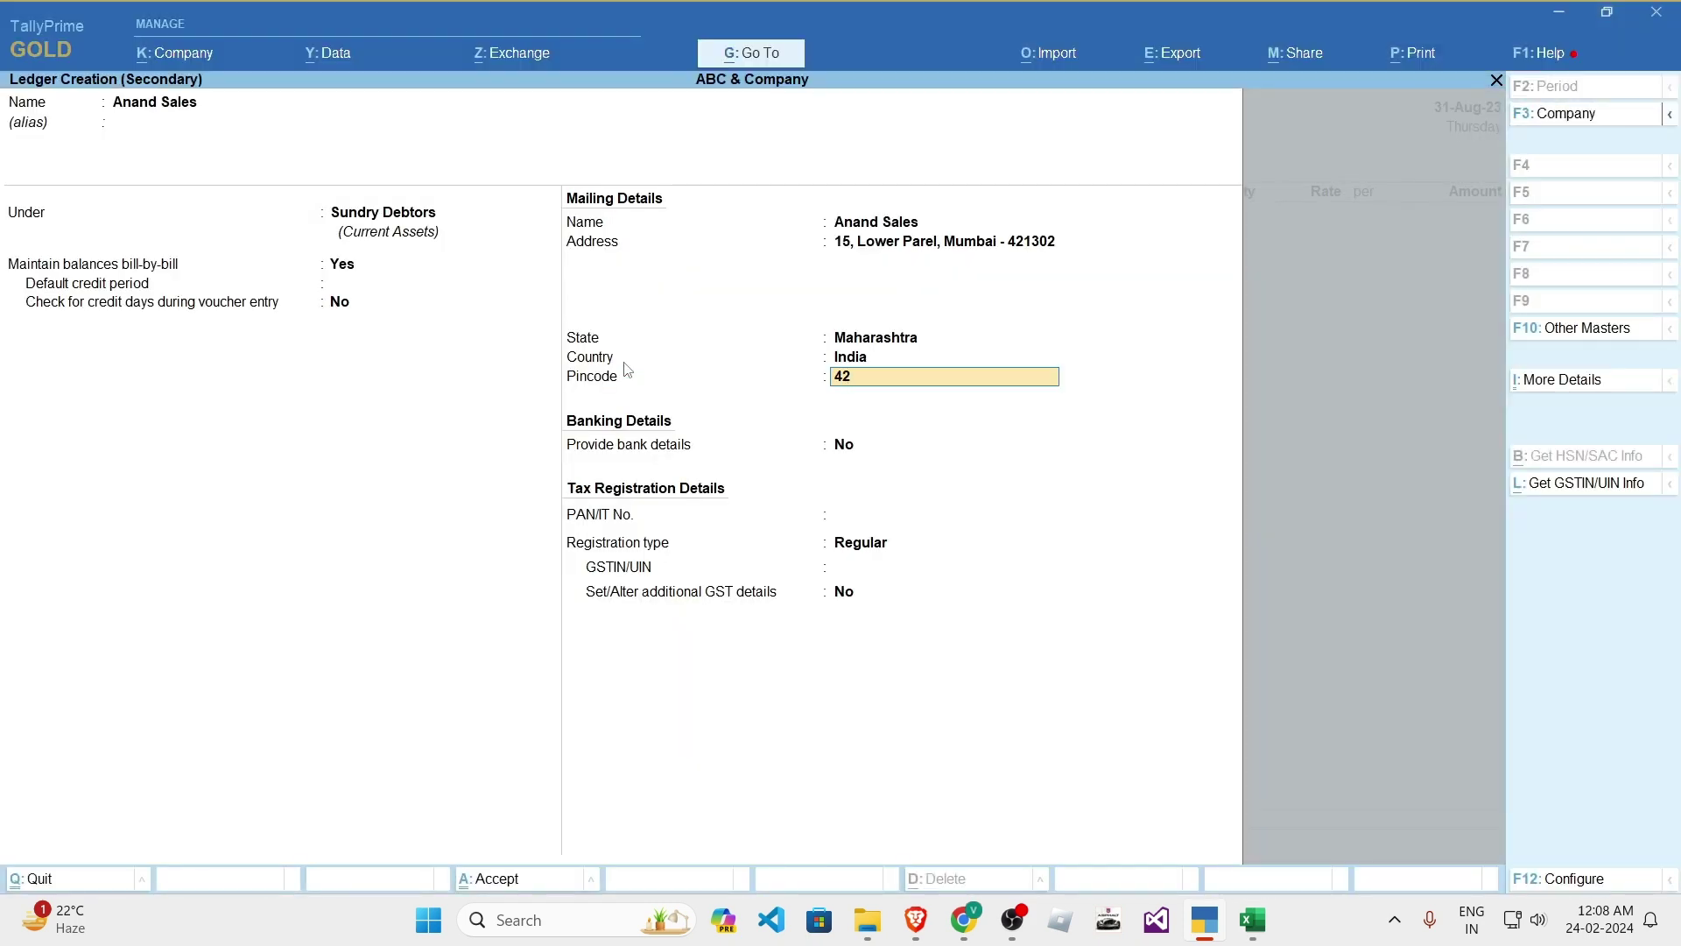
text(1302)
key(Return)
key(Return)
key(Return)
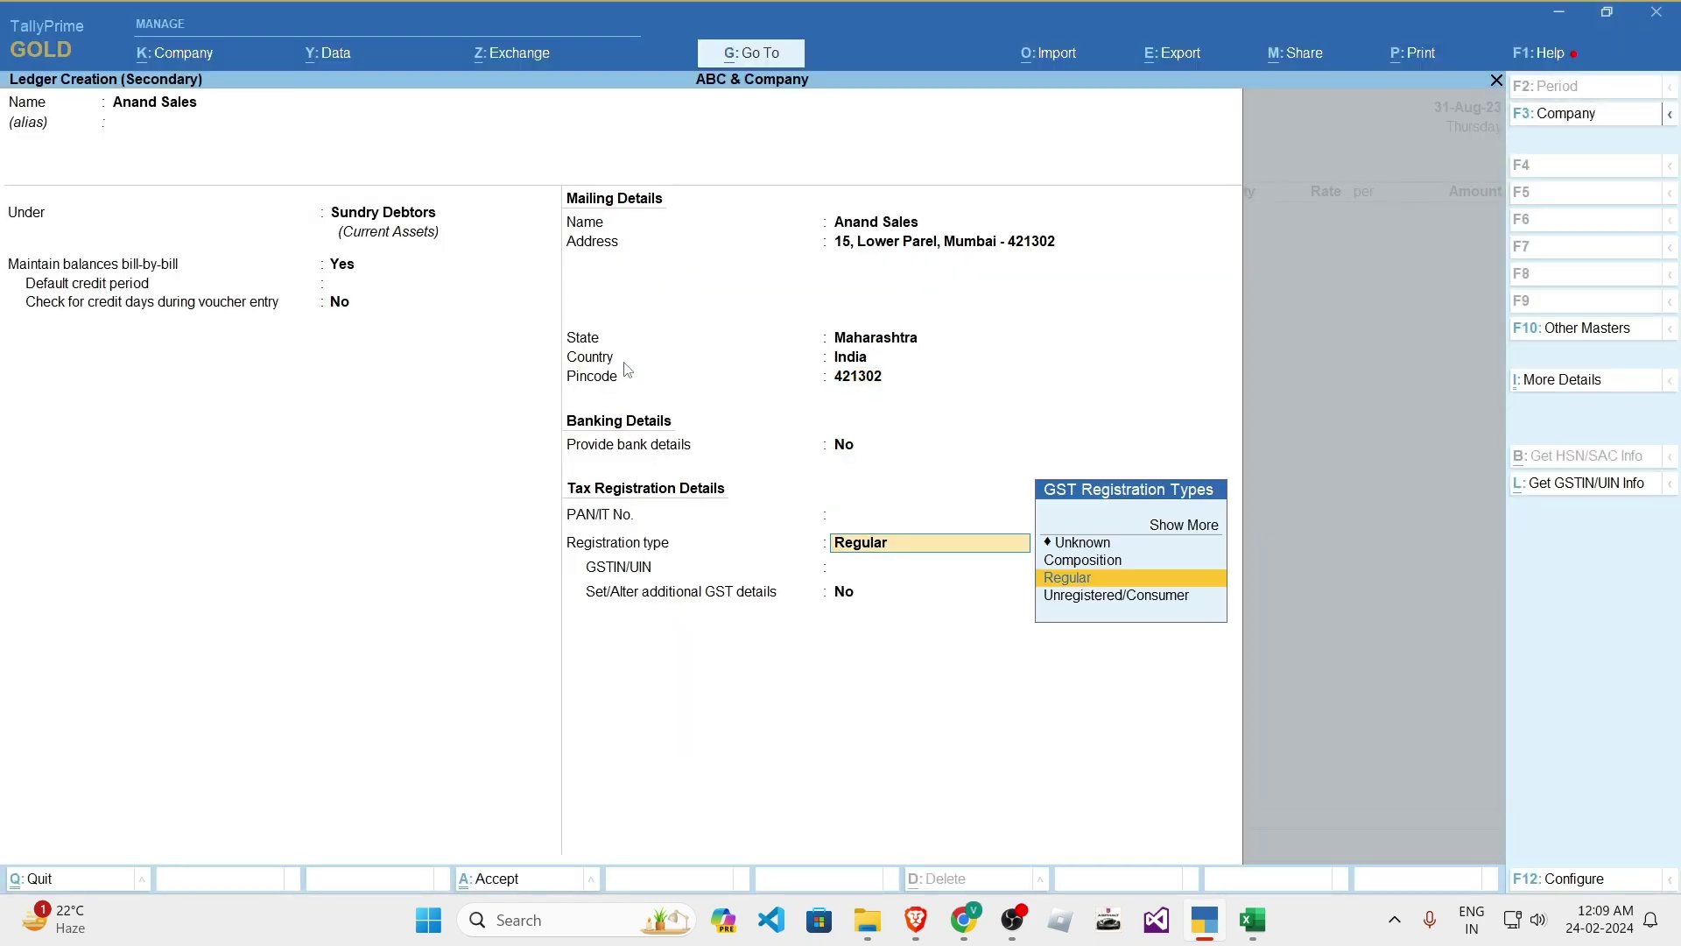
key(Return)
- Copy the buyer's GSTIN from the invoice into the ledger and save Anand Sales
key(alt+Tab)
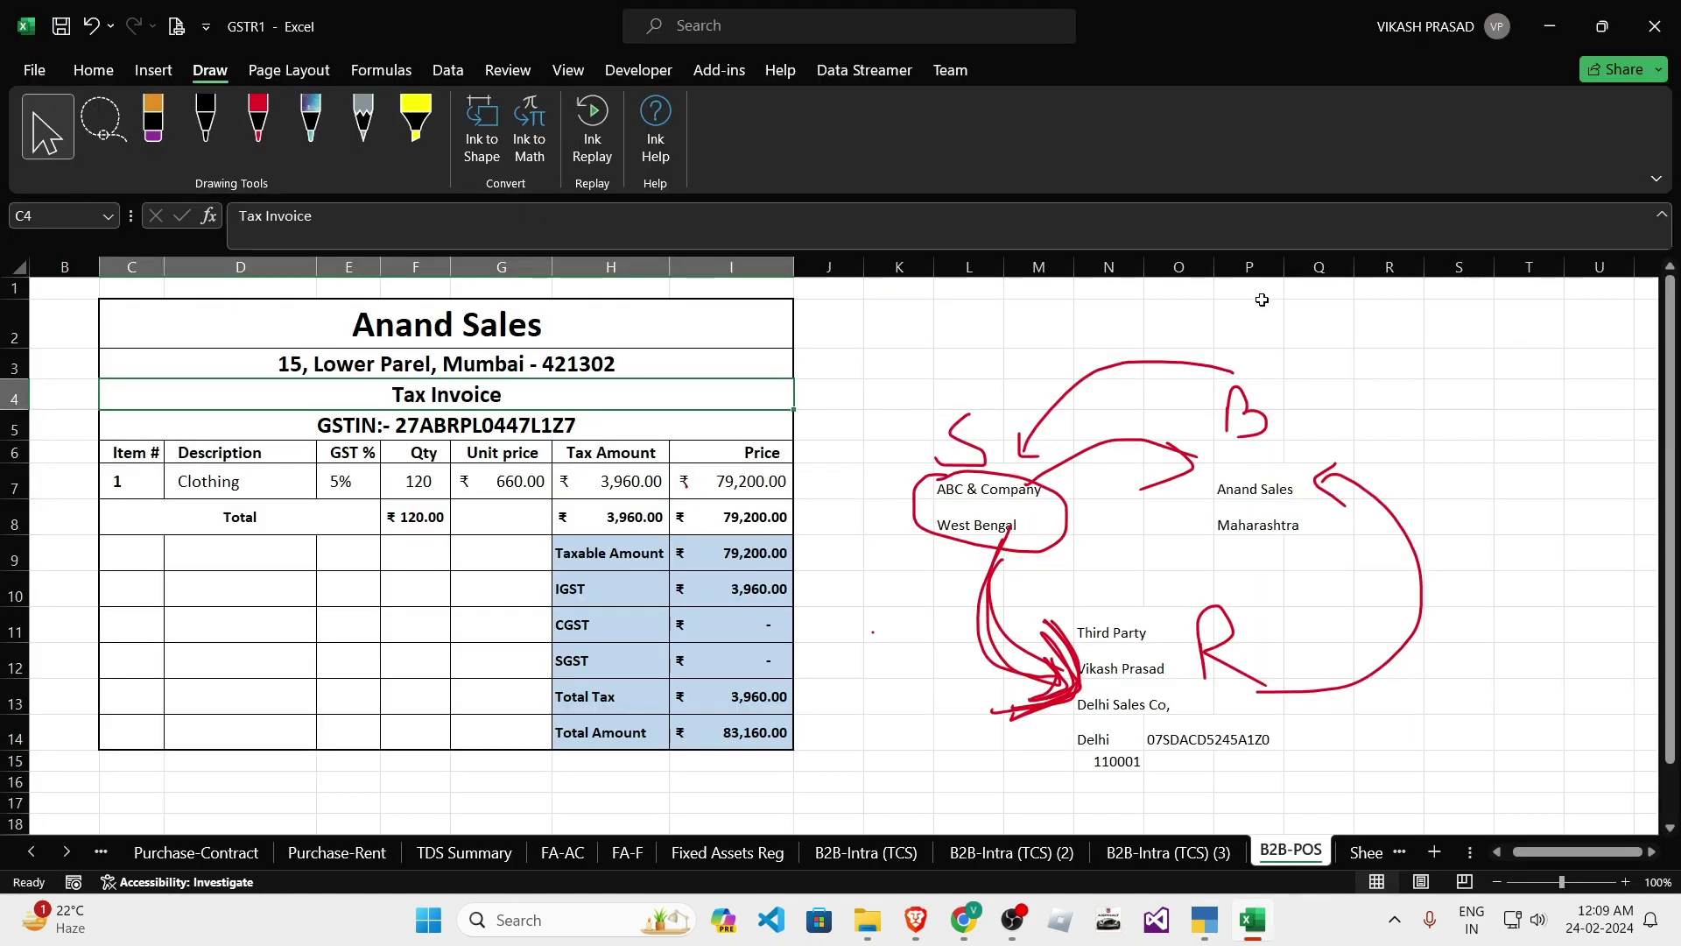
double_click(606, 423)
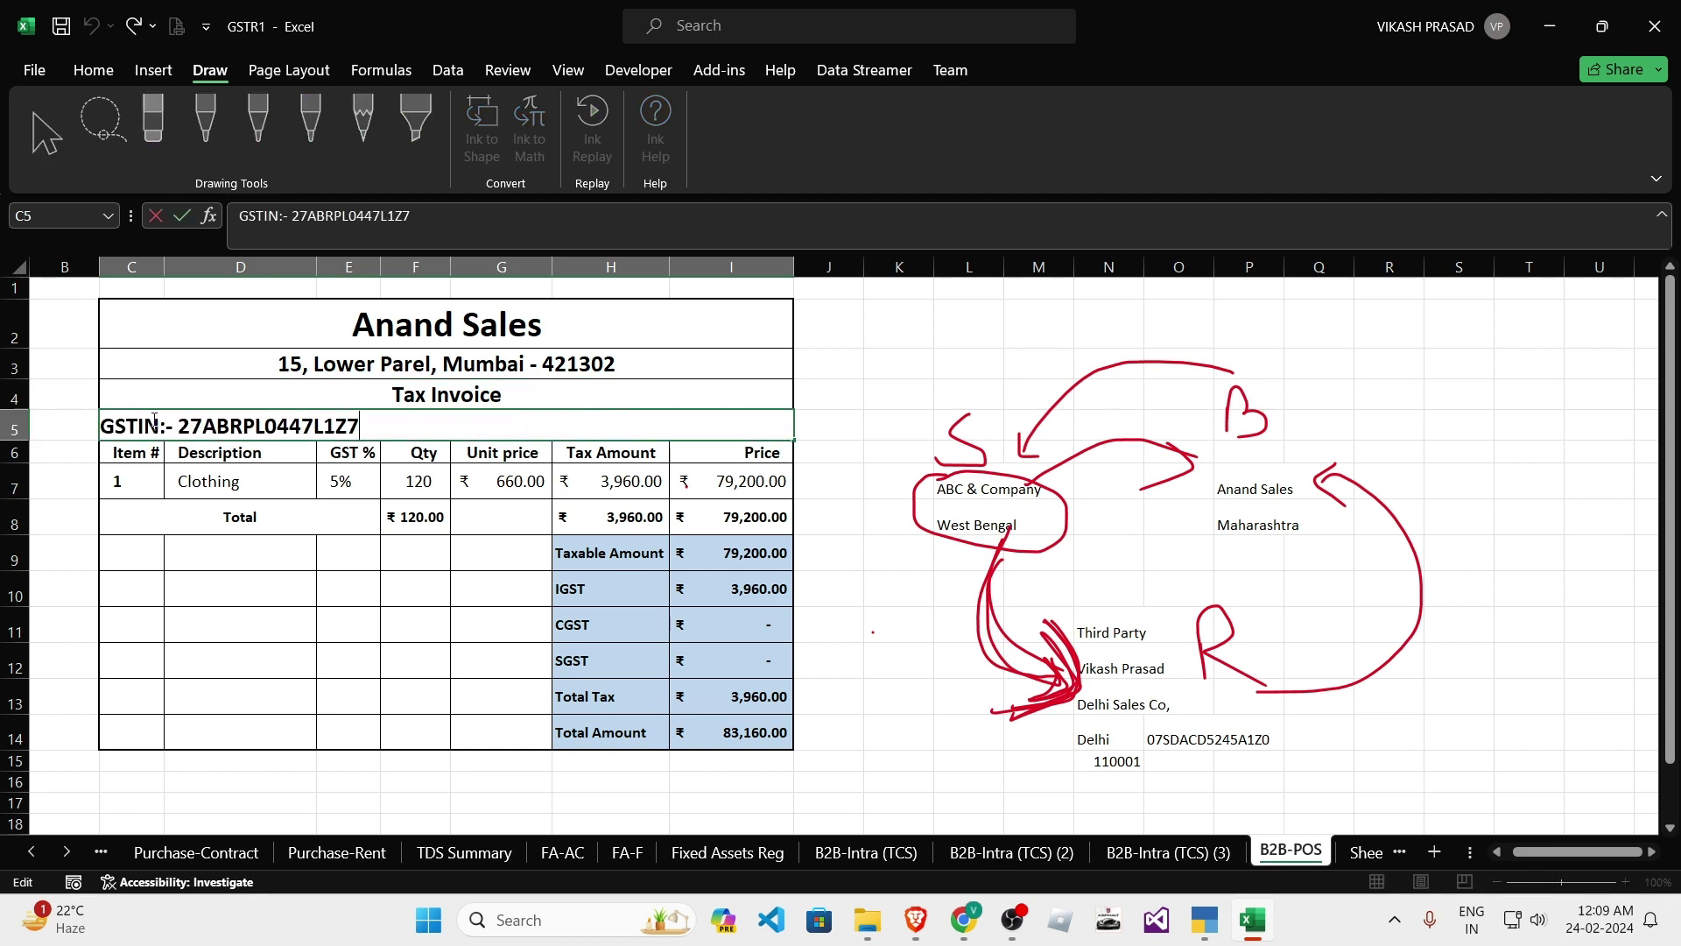
drag(178, 426, 360, 426)
key(ctrl+c)
key(Return)
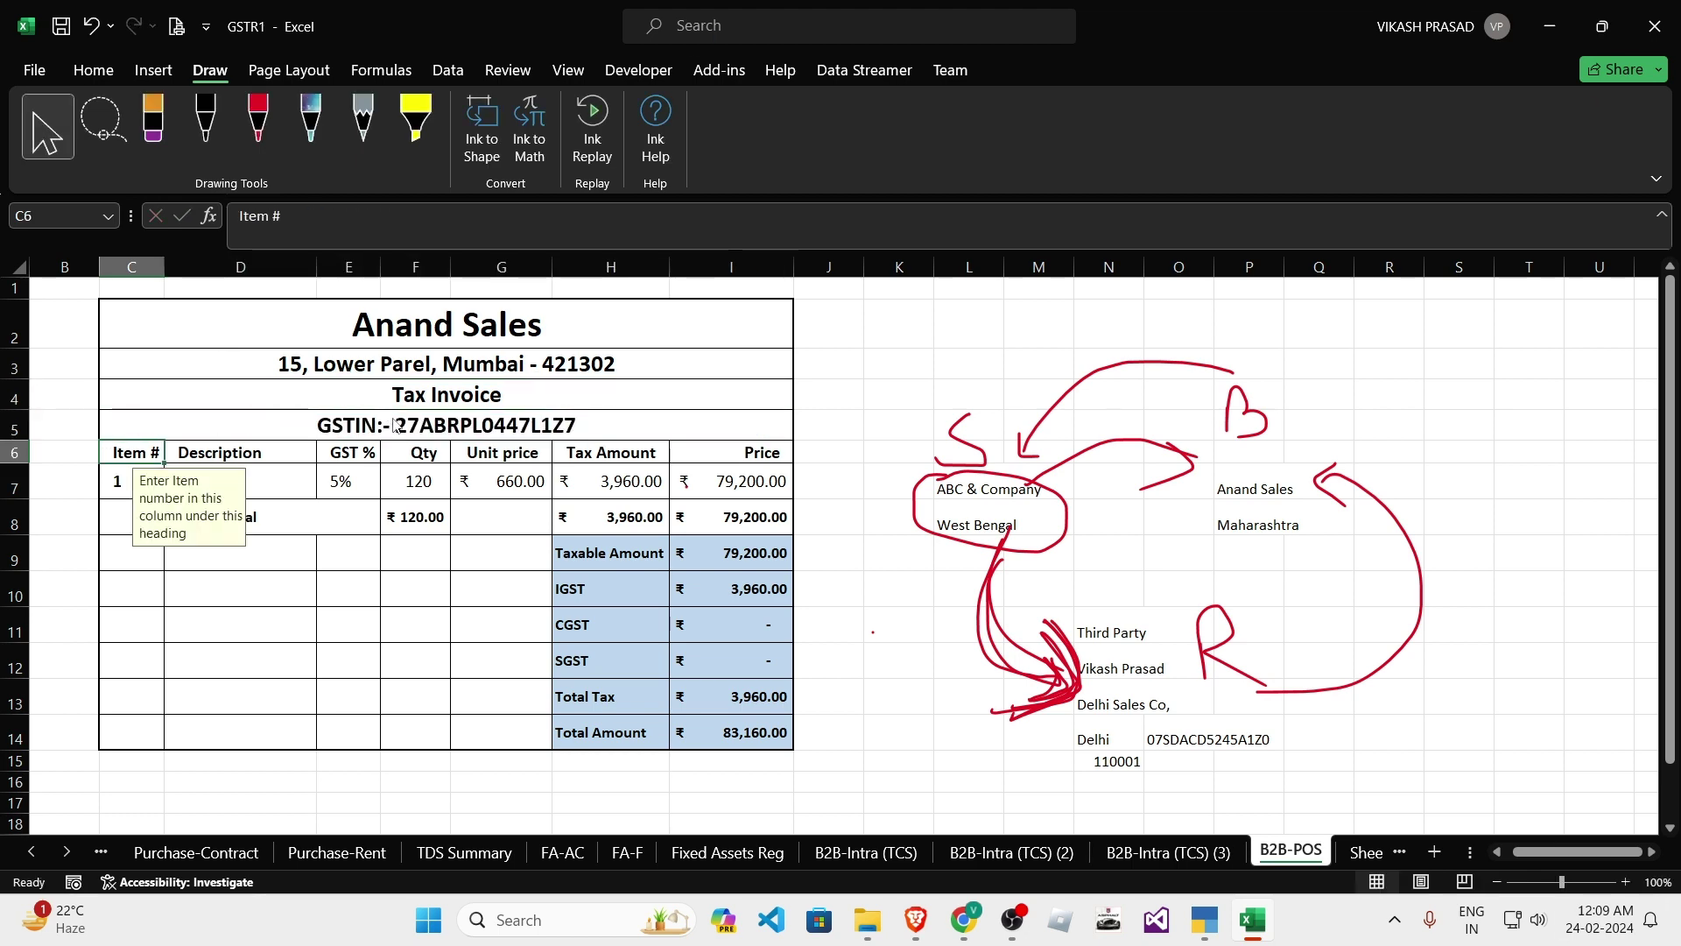
key(alt+Tab)
key(ctrl+v)
key(Return)
key(Return)
key(Return)
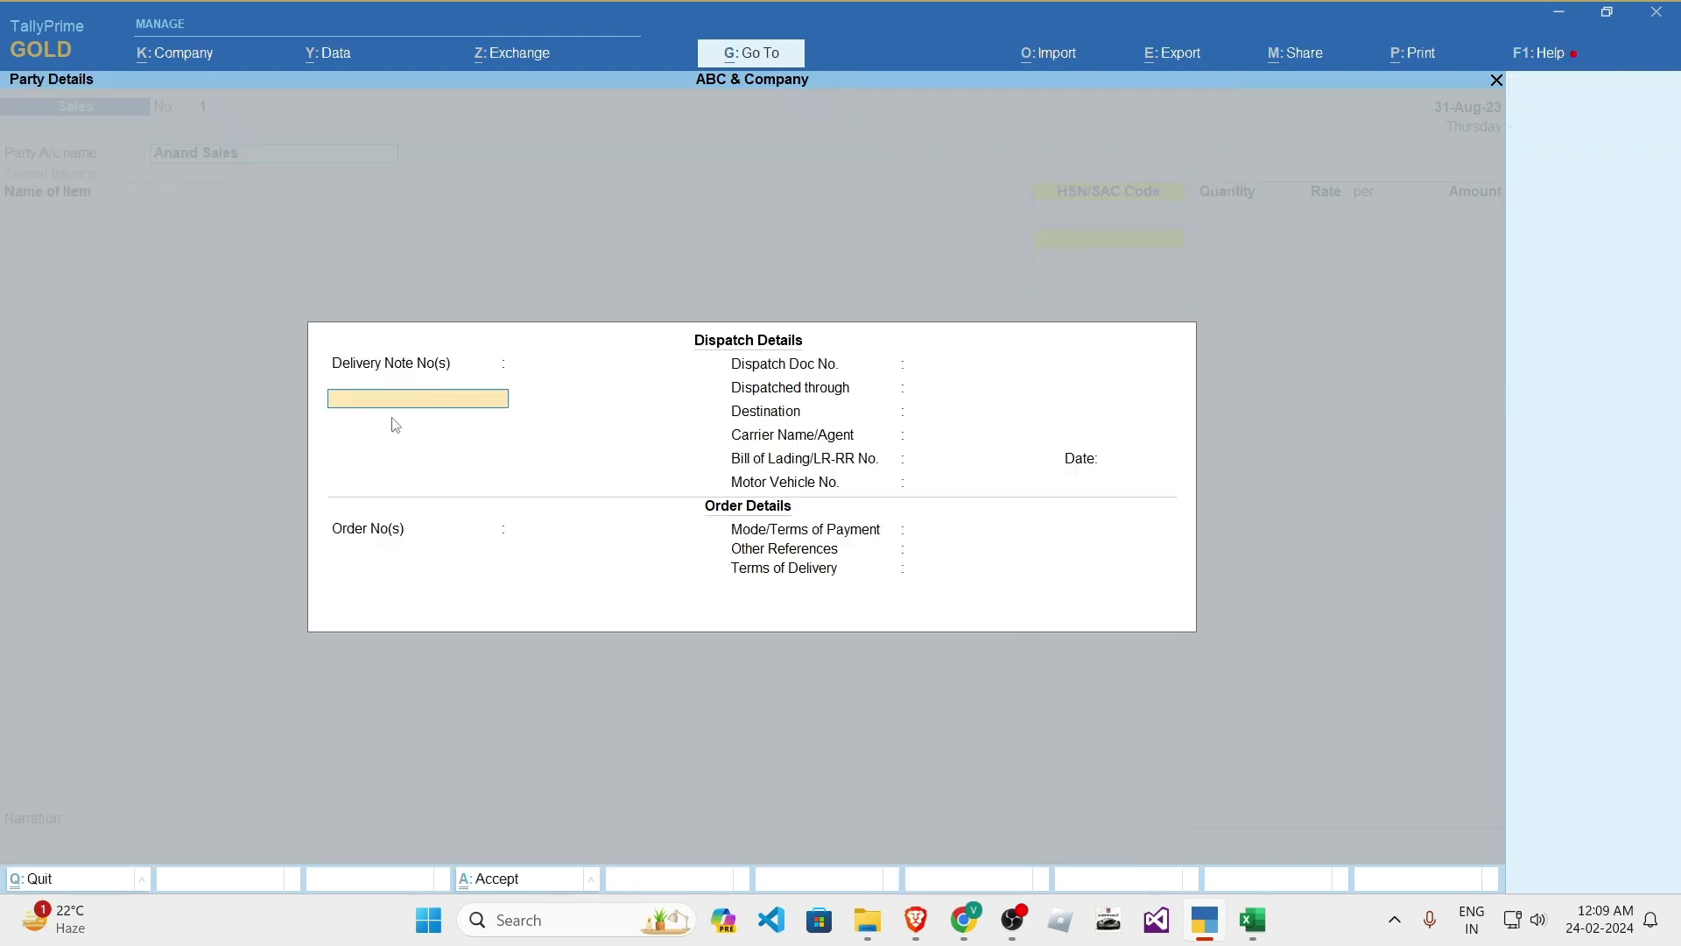
- Enter Dispatch Doc No. 1 and Road as the dispatch mode in Dispatch Details
key(Return)
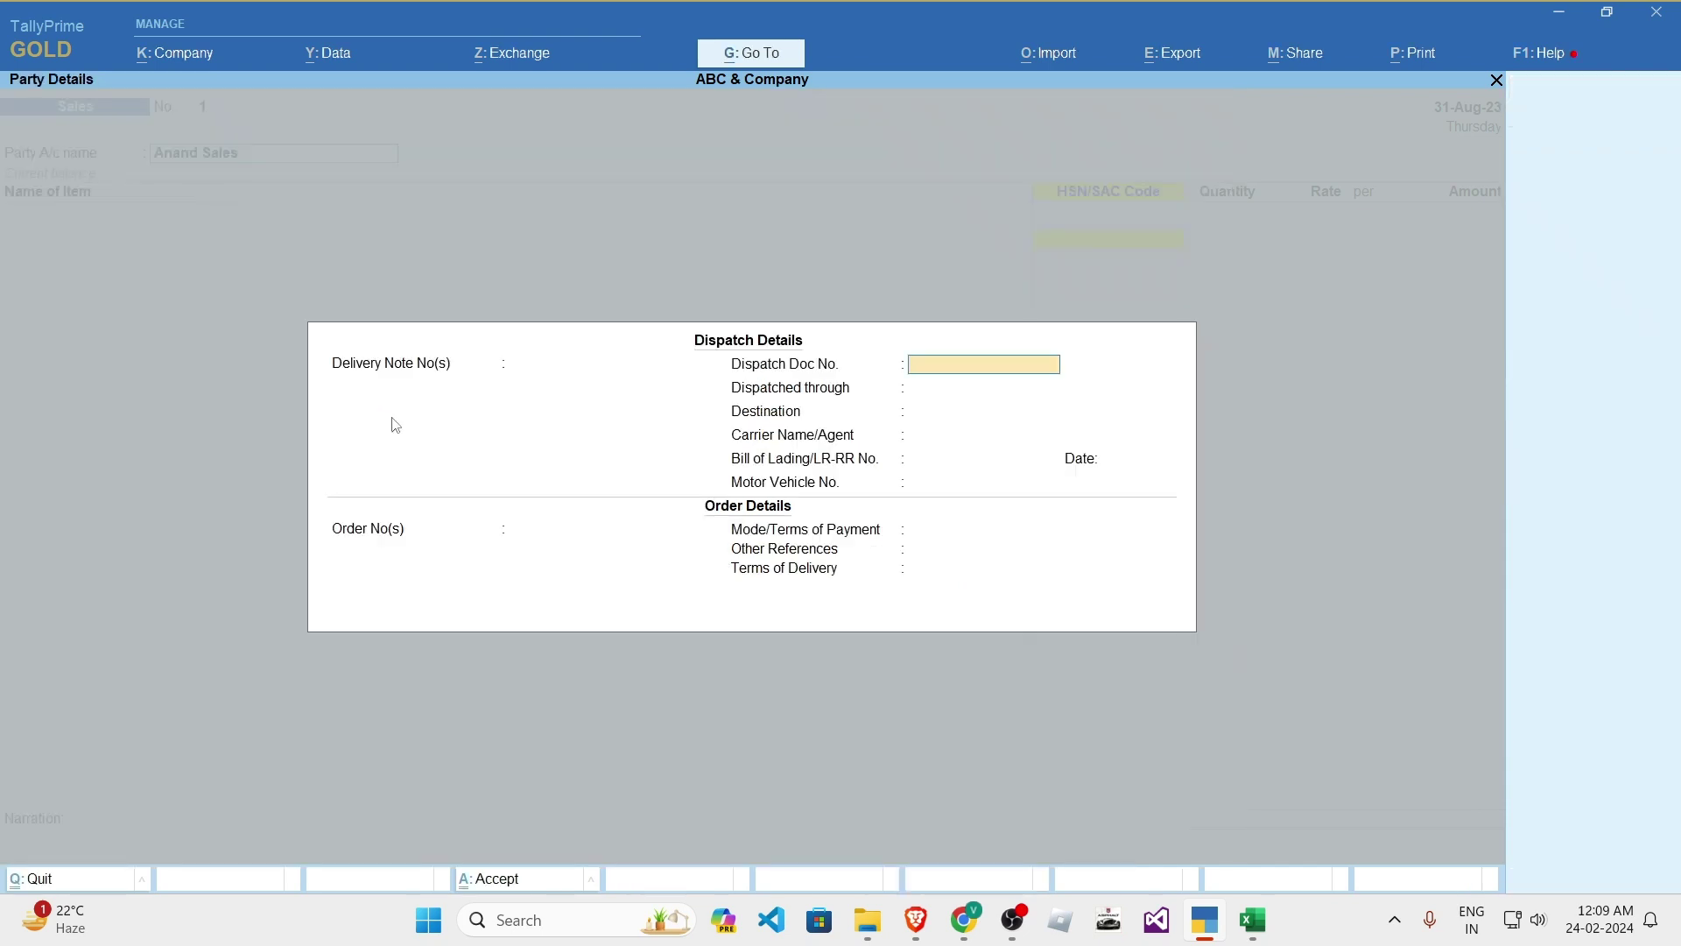
key(alt+Tab)
key(alt+Tab)
key(Return)
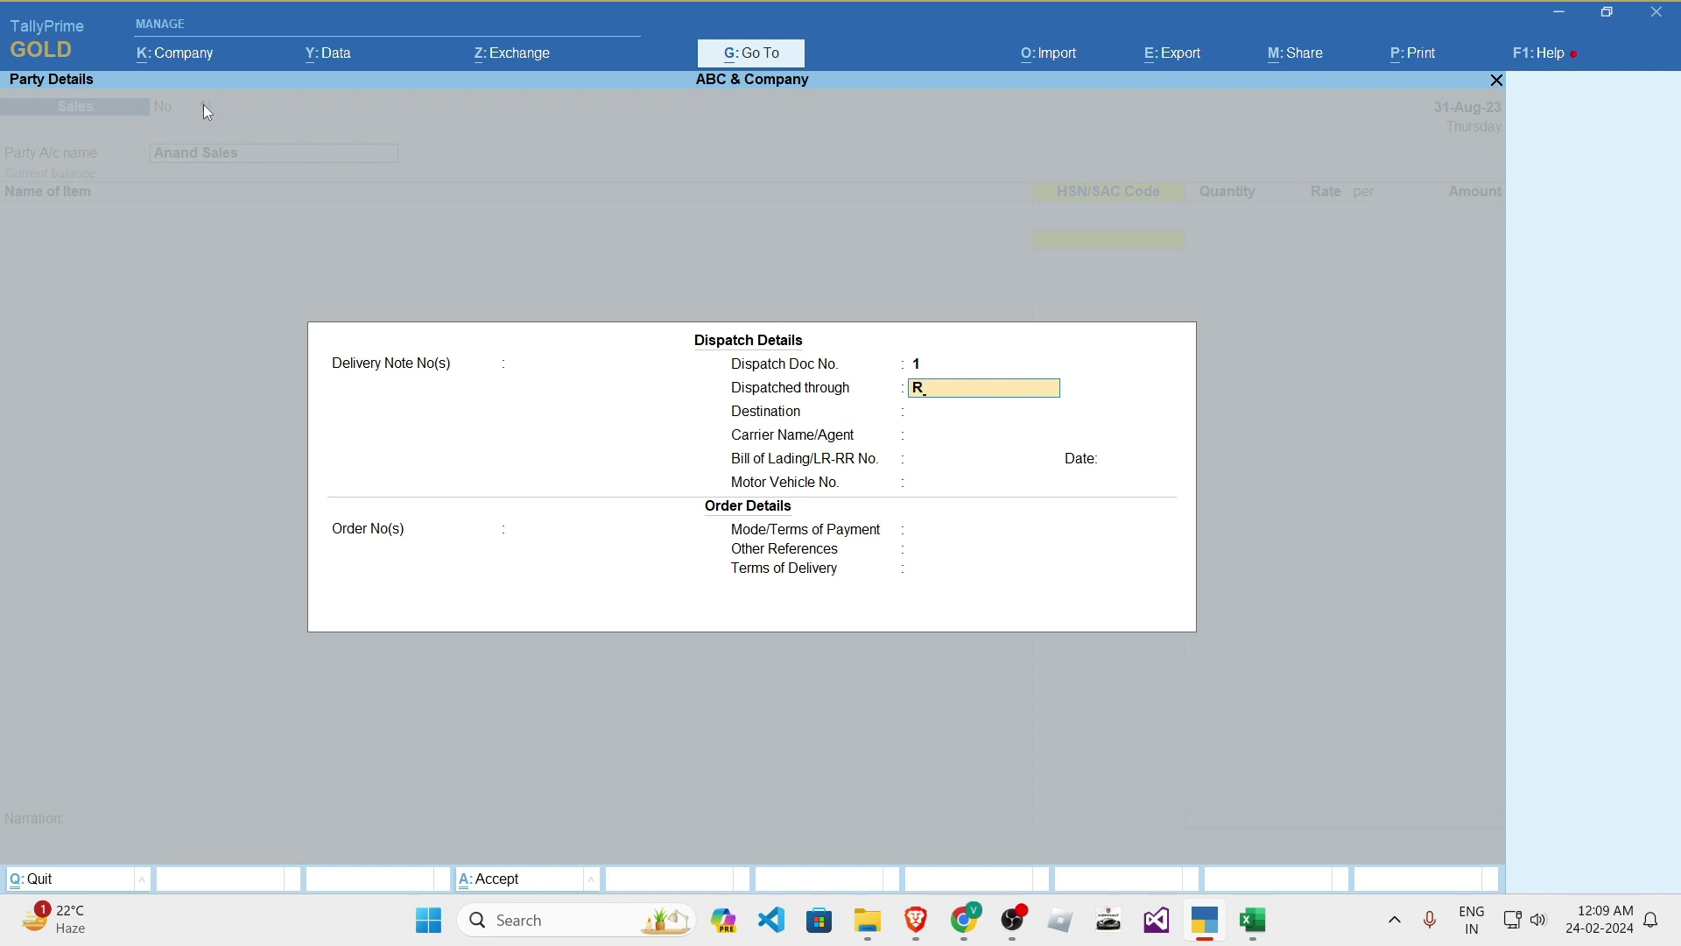
text(Road)
key(Return)
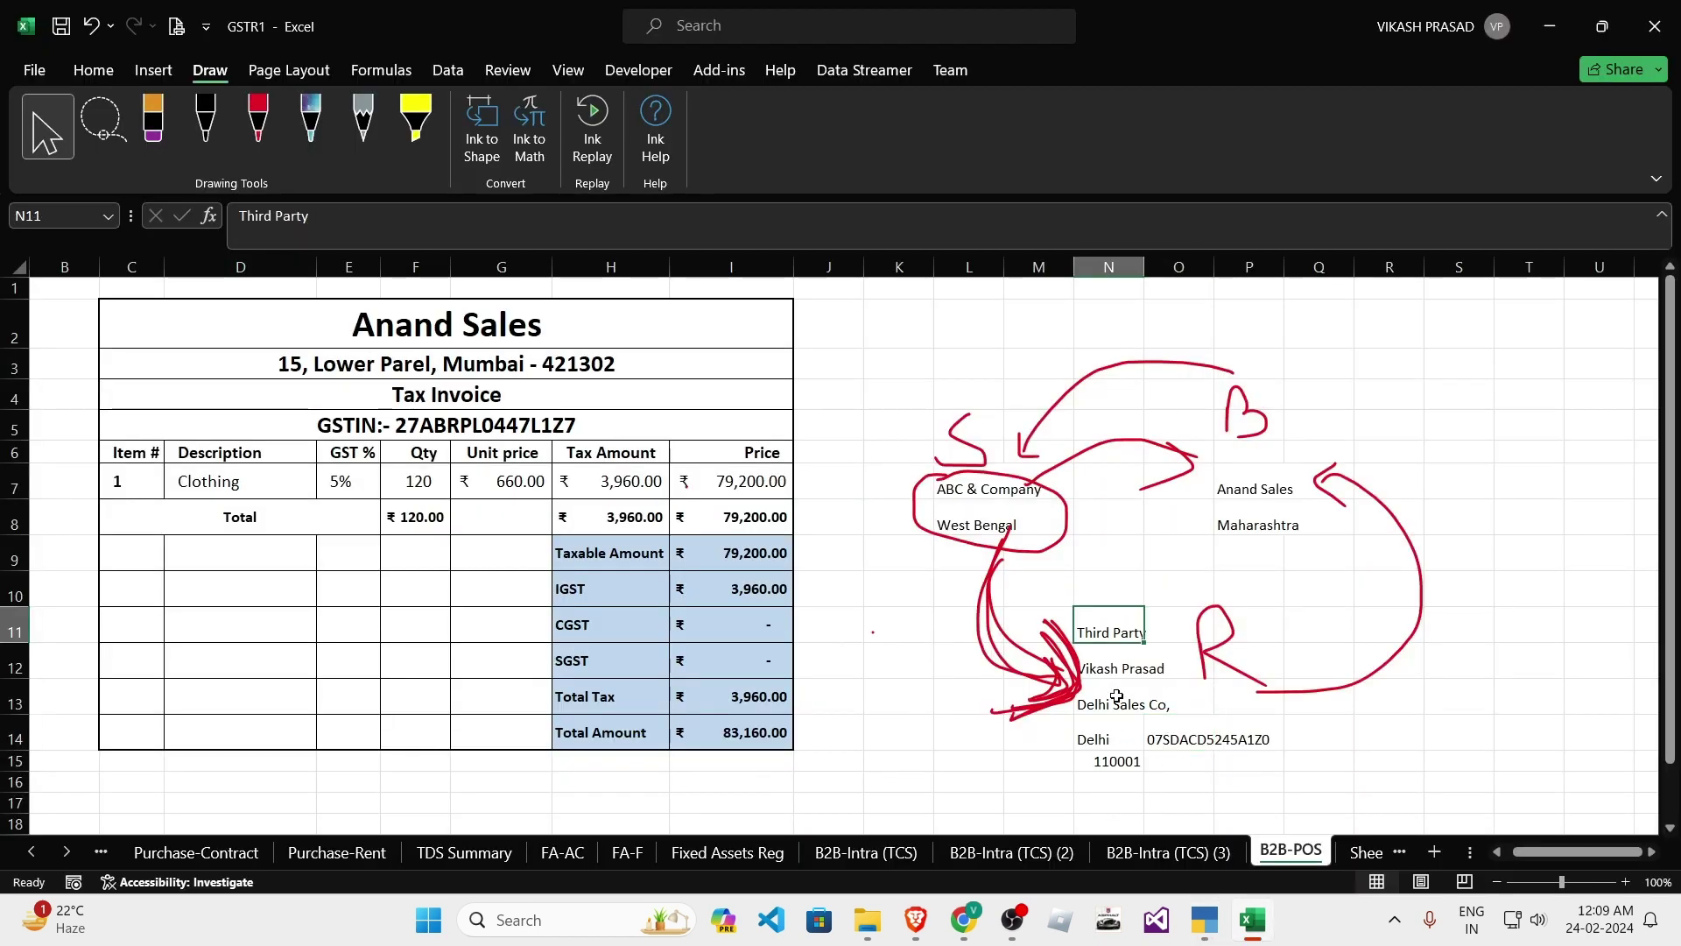
key(alt+Tab)
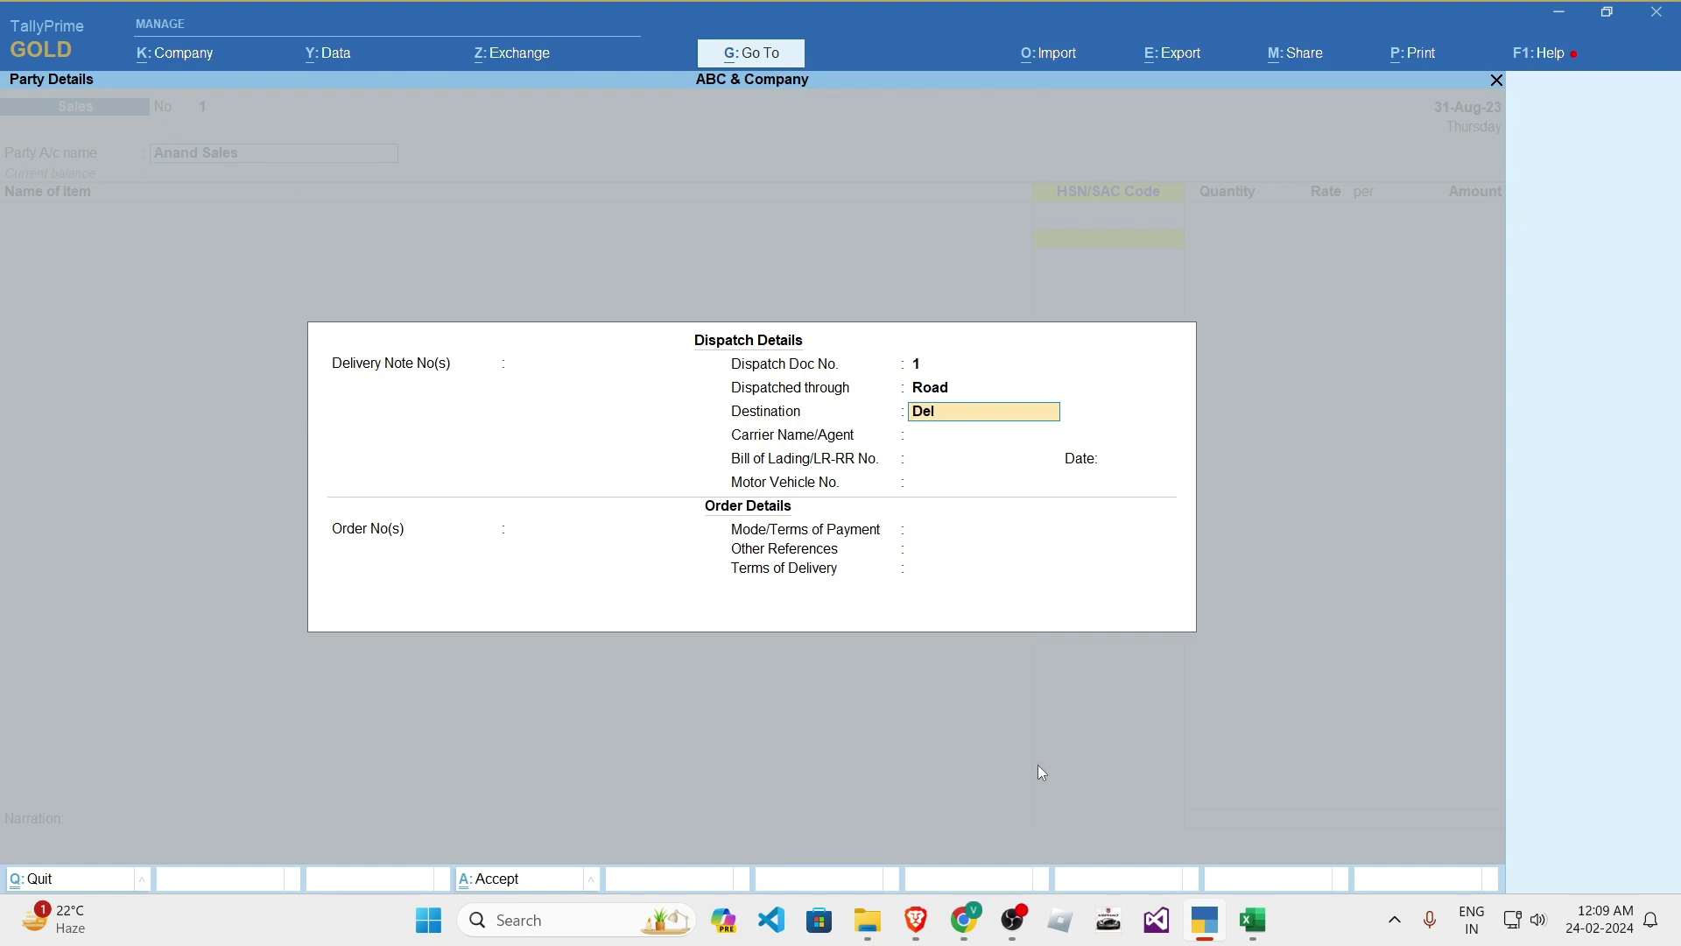
- Confirm Delhi as the destination and enter Blue Dart as the carrier agent
key(Return)
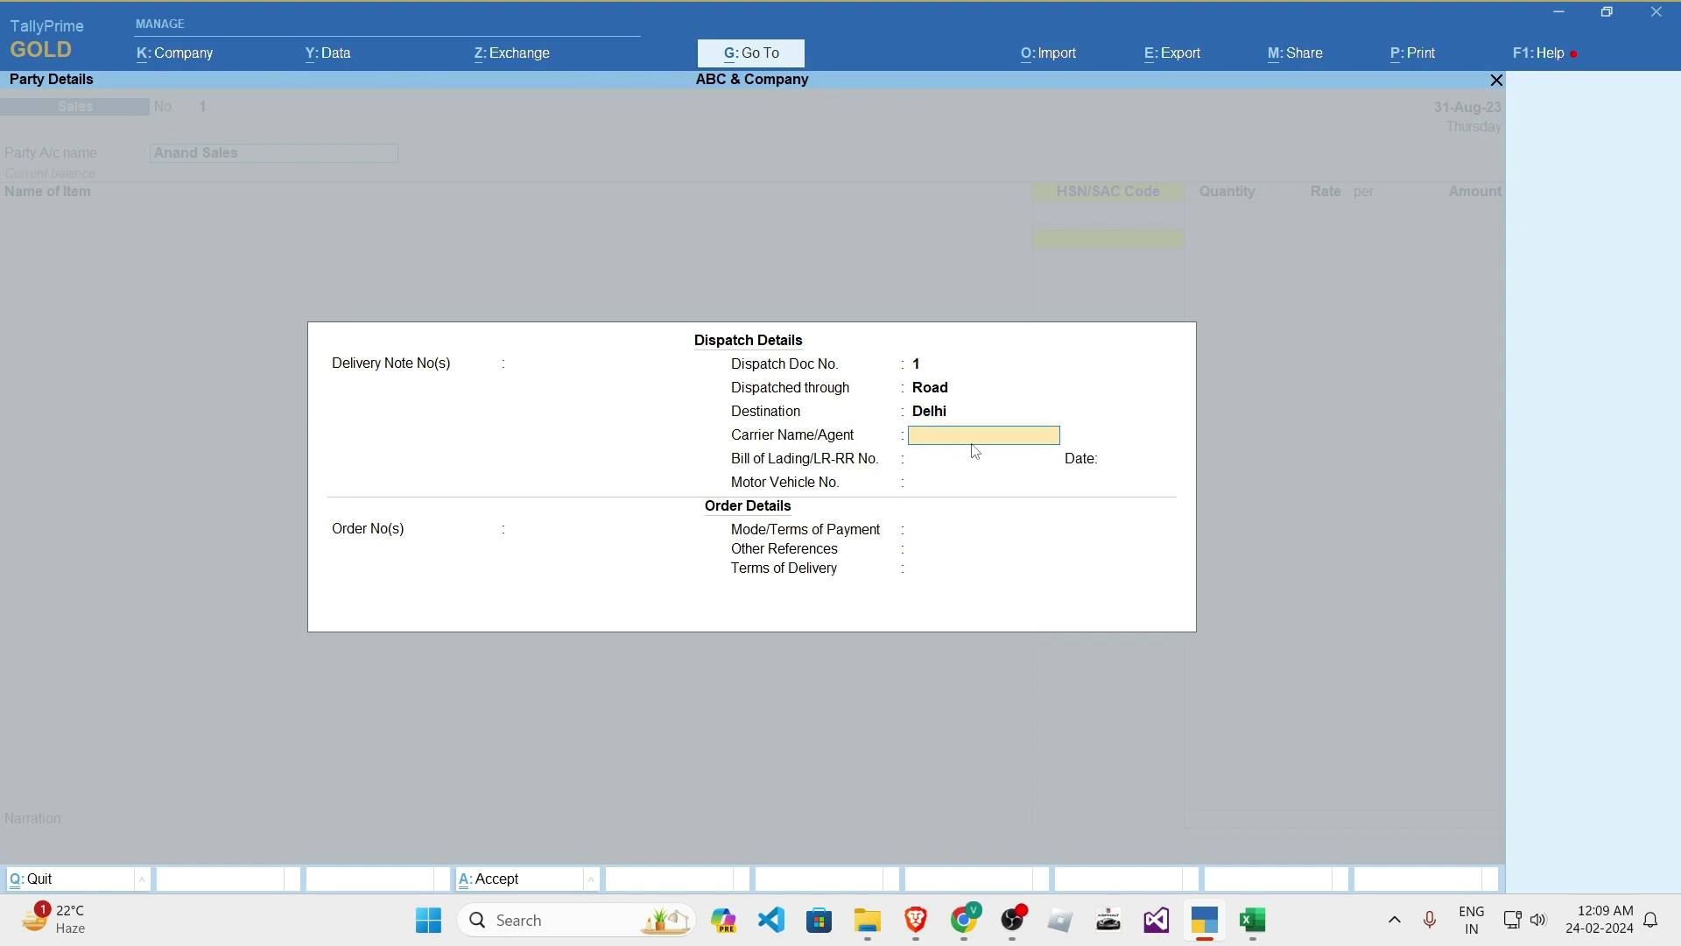
text(Blue Dart)
key(Return)
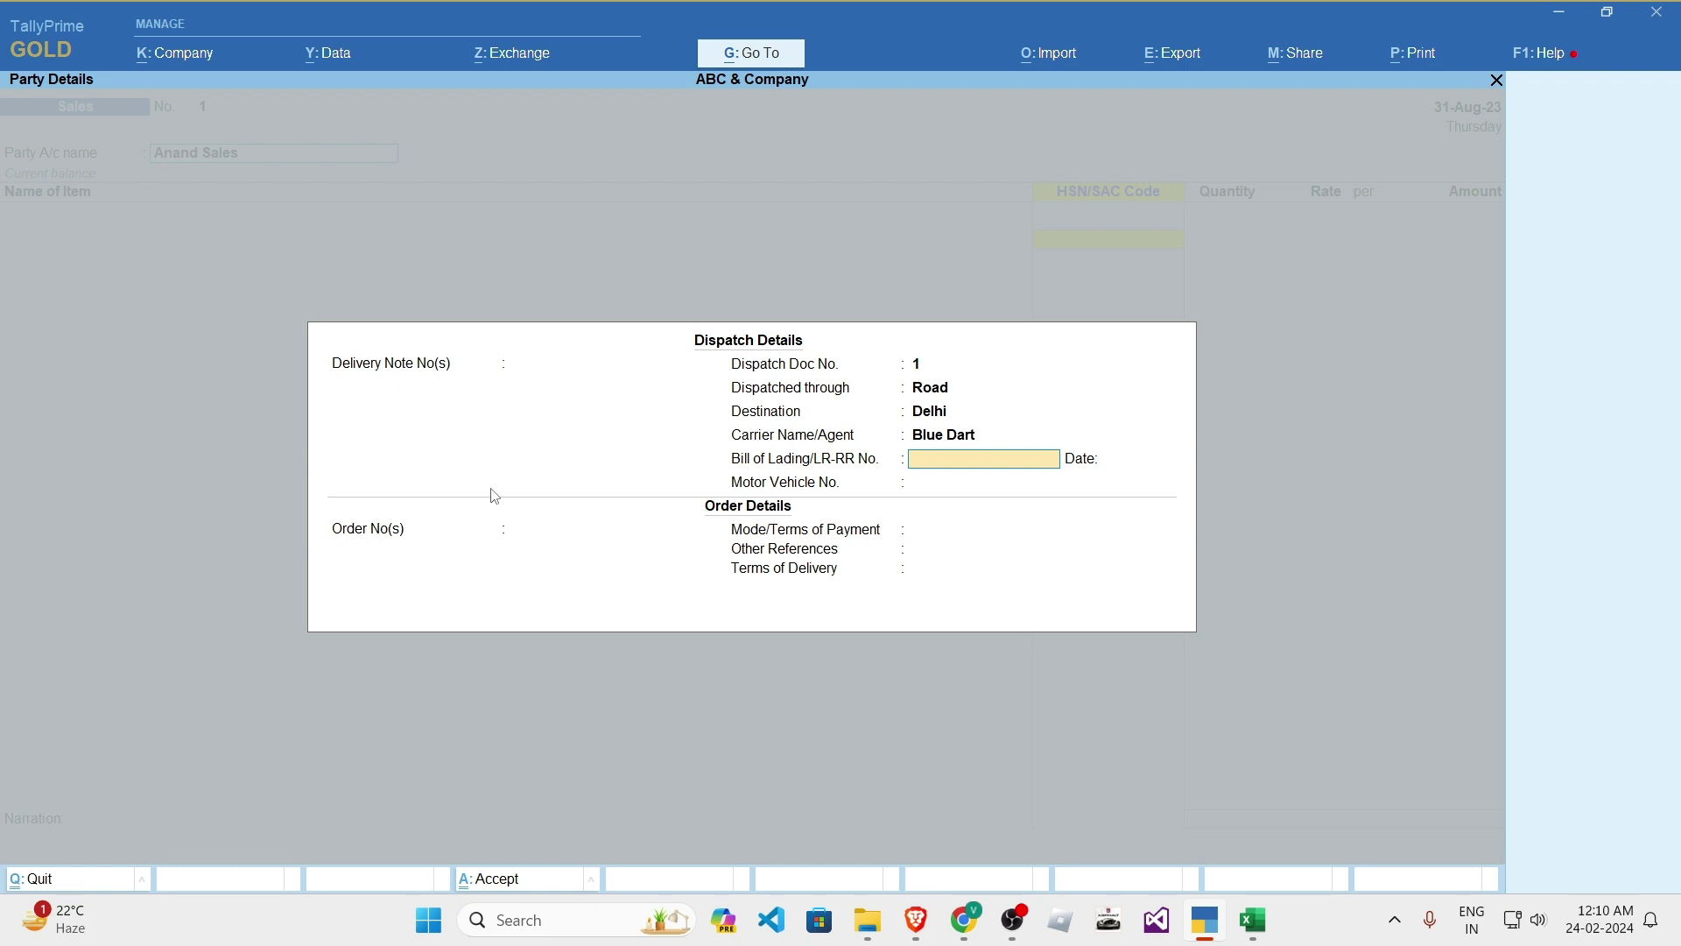
- Enter LR-RR No. 544346544, correct its date from 24-Feb-24 to 31-Aug-23, and finish dispatch details
text(544346544)
key(Return)
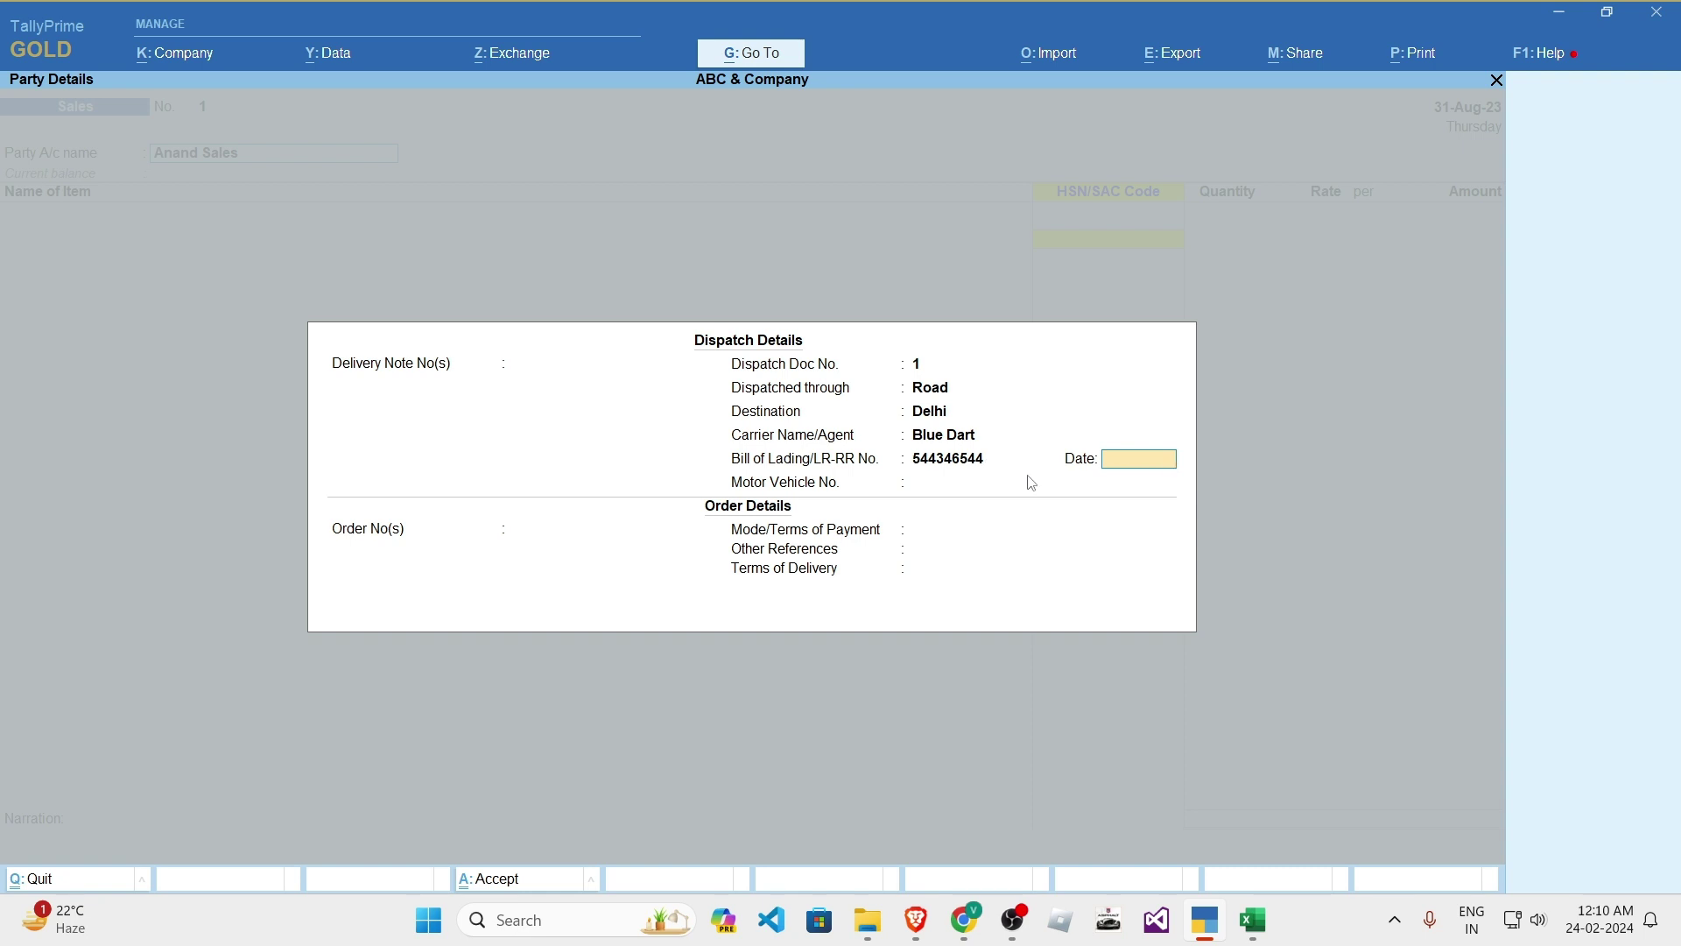
text(24/2/24)
key(Return)
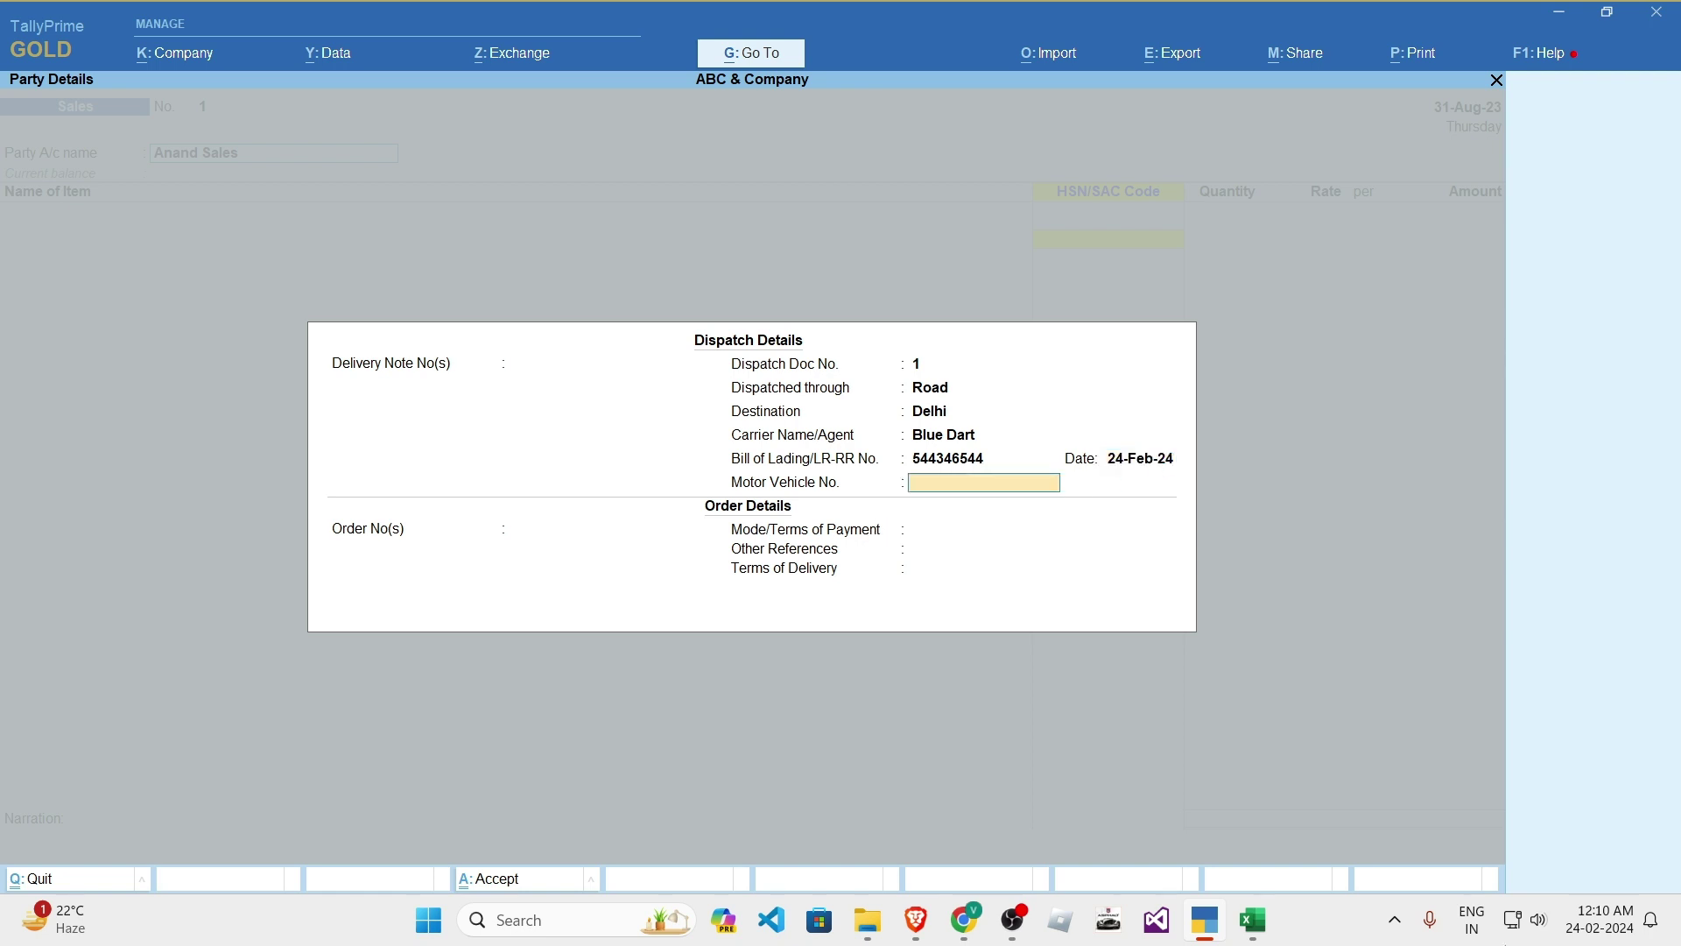
key(BackSpace)
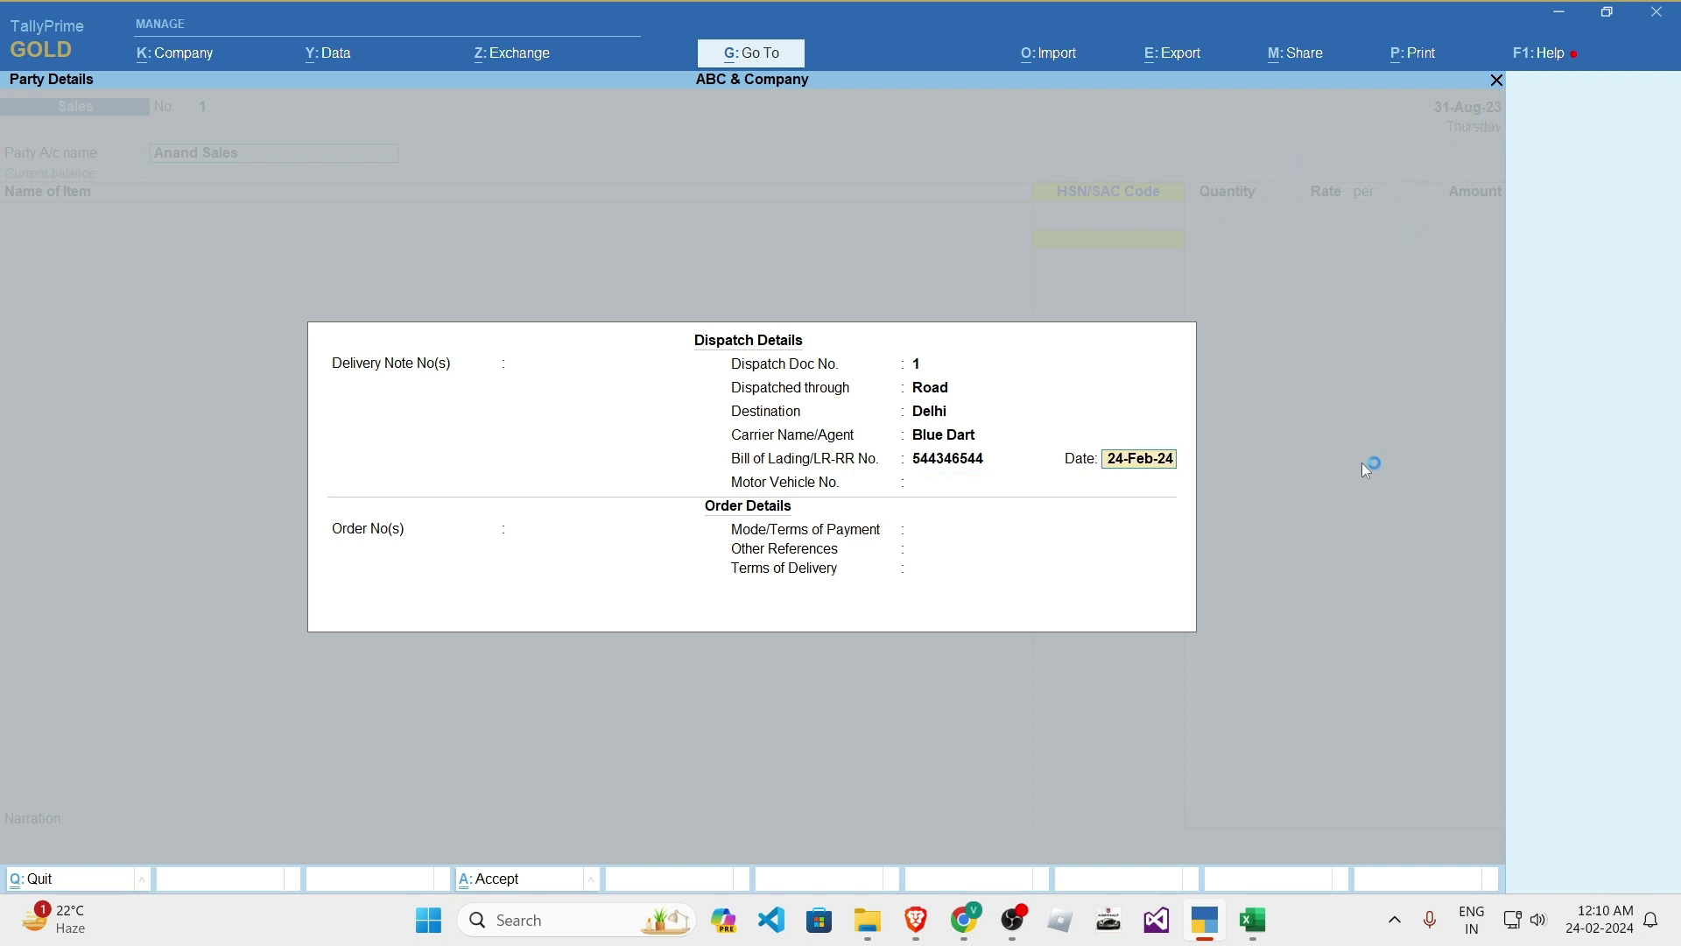
text(31.8.23)
key(Return)
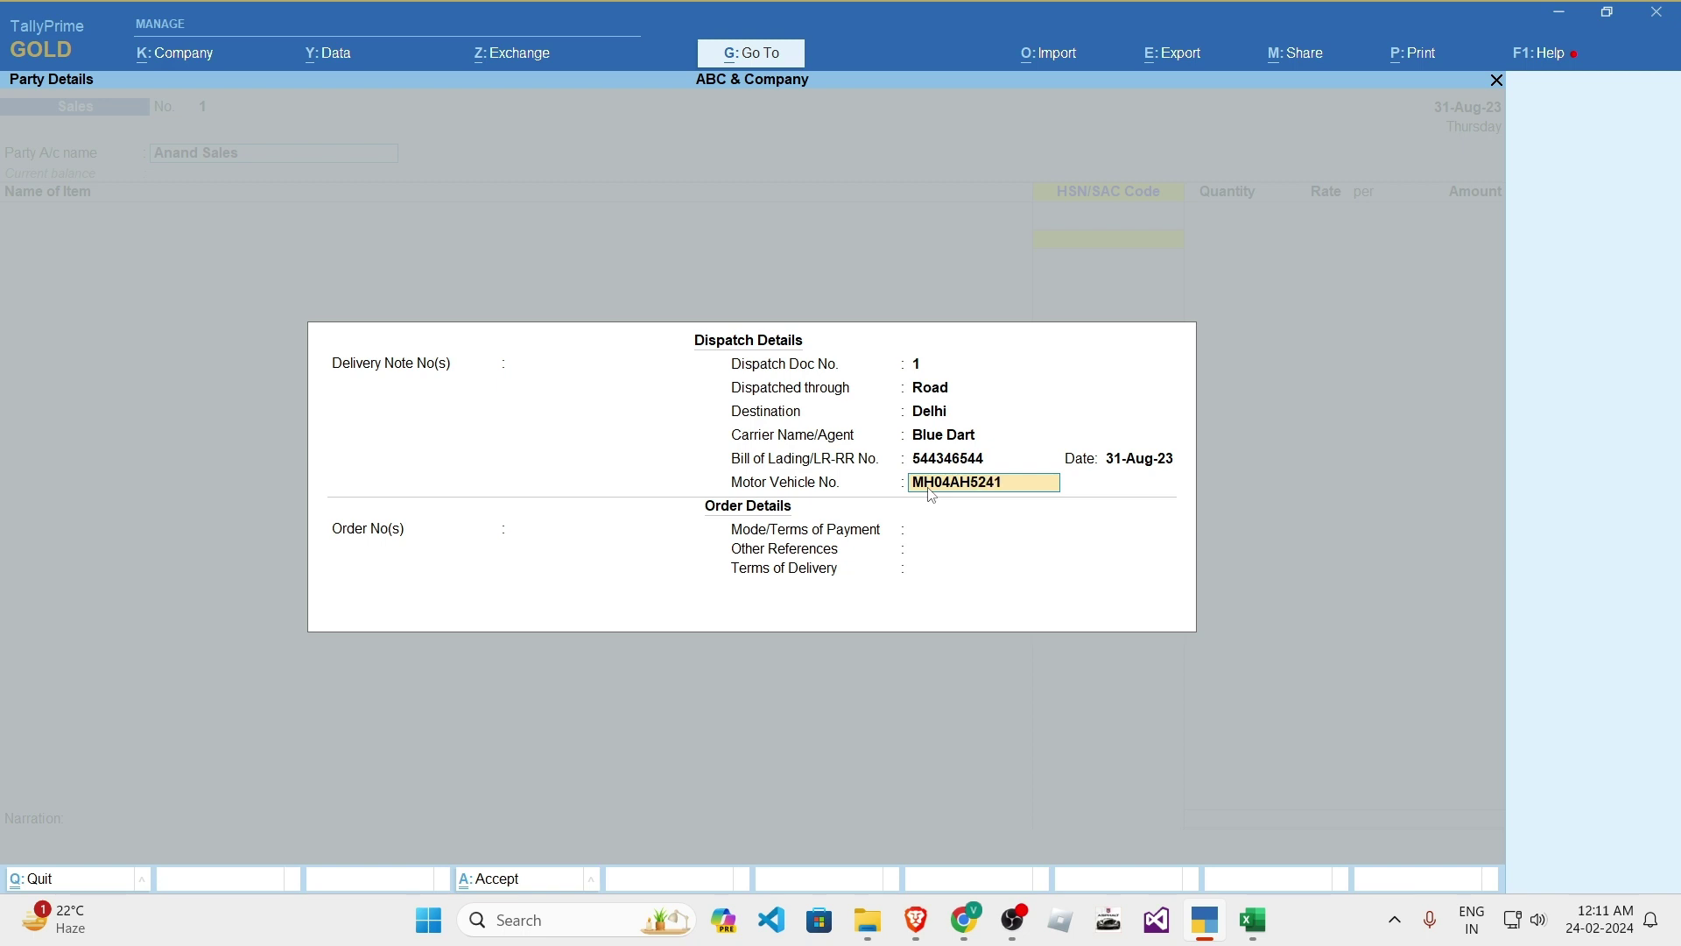
key(Return)
key(Return)
key(Return)
key(Return)
key(Return)
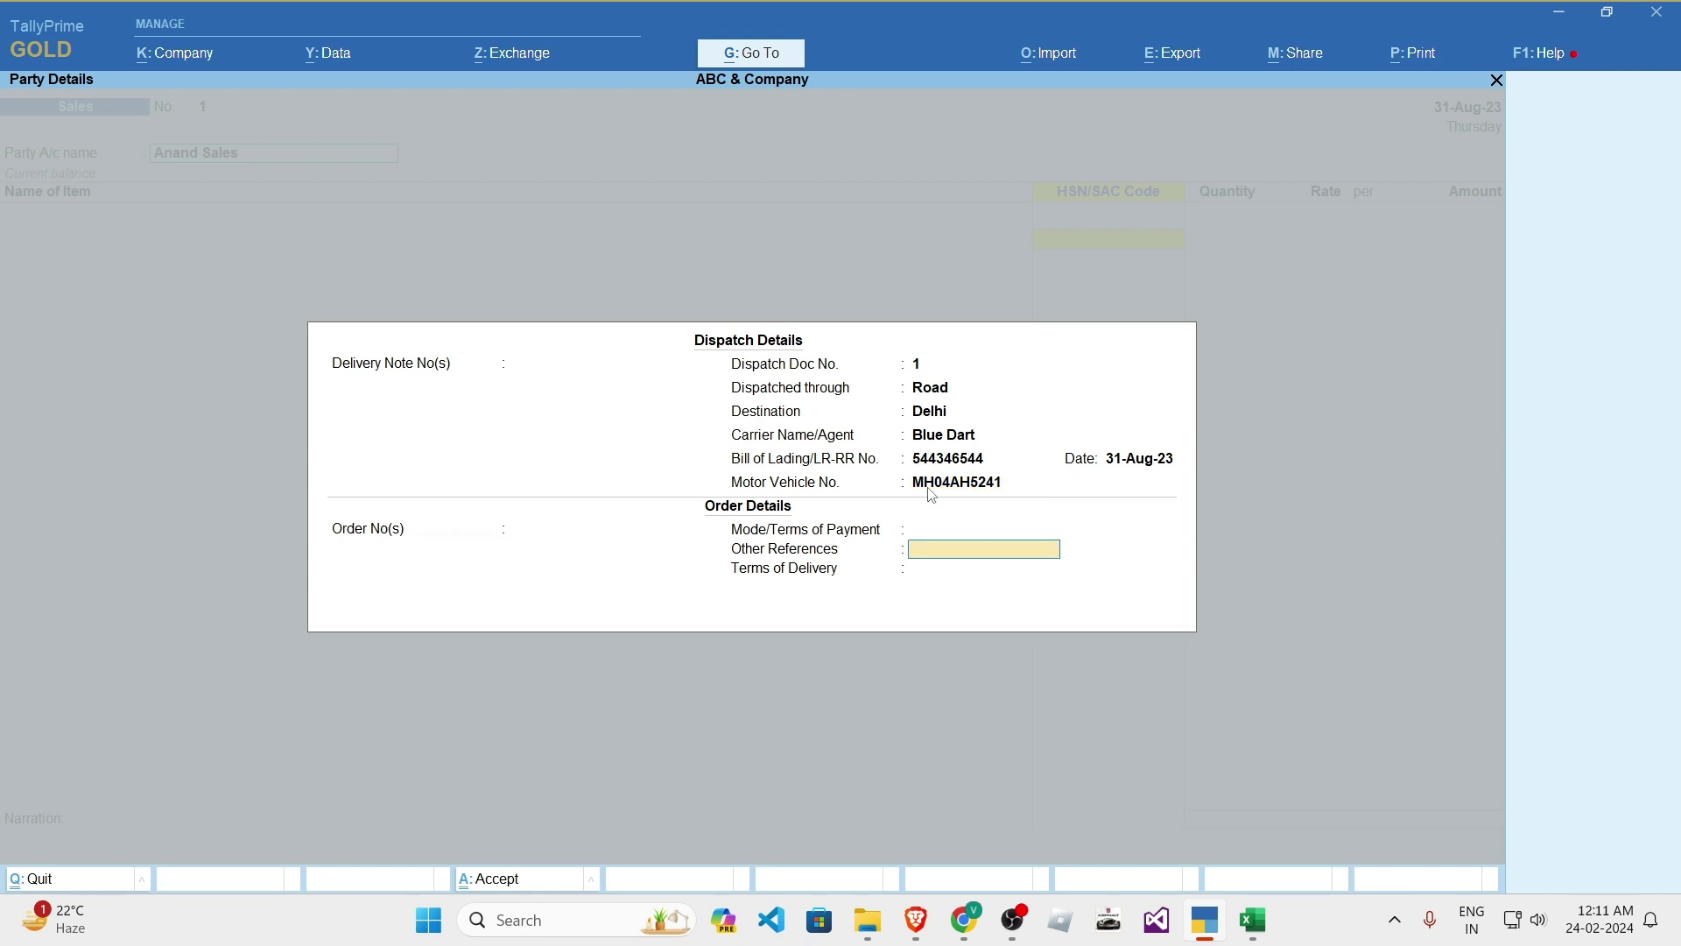
- Step through the buyer's address and pincode, checking the Delhi Sales Co consignee details in the workbook
key(Return)
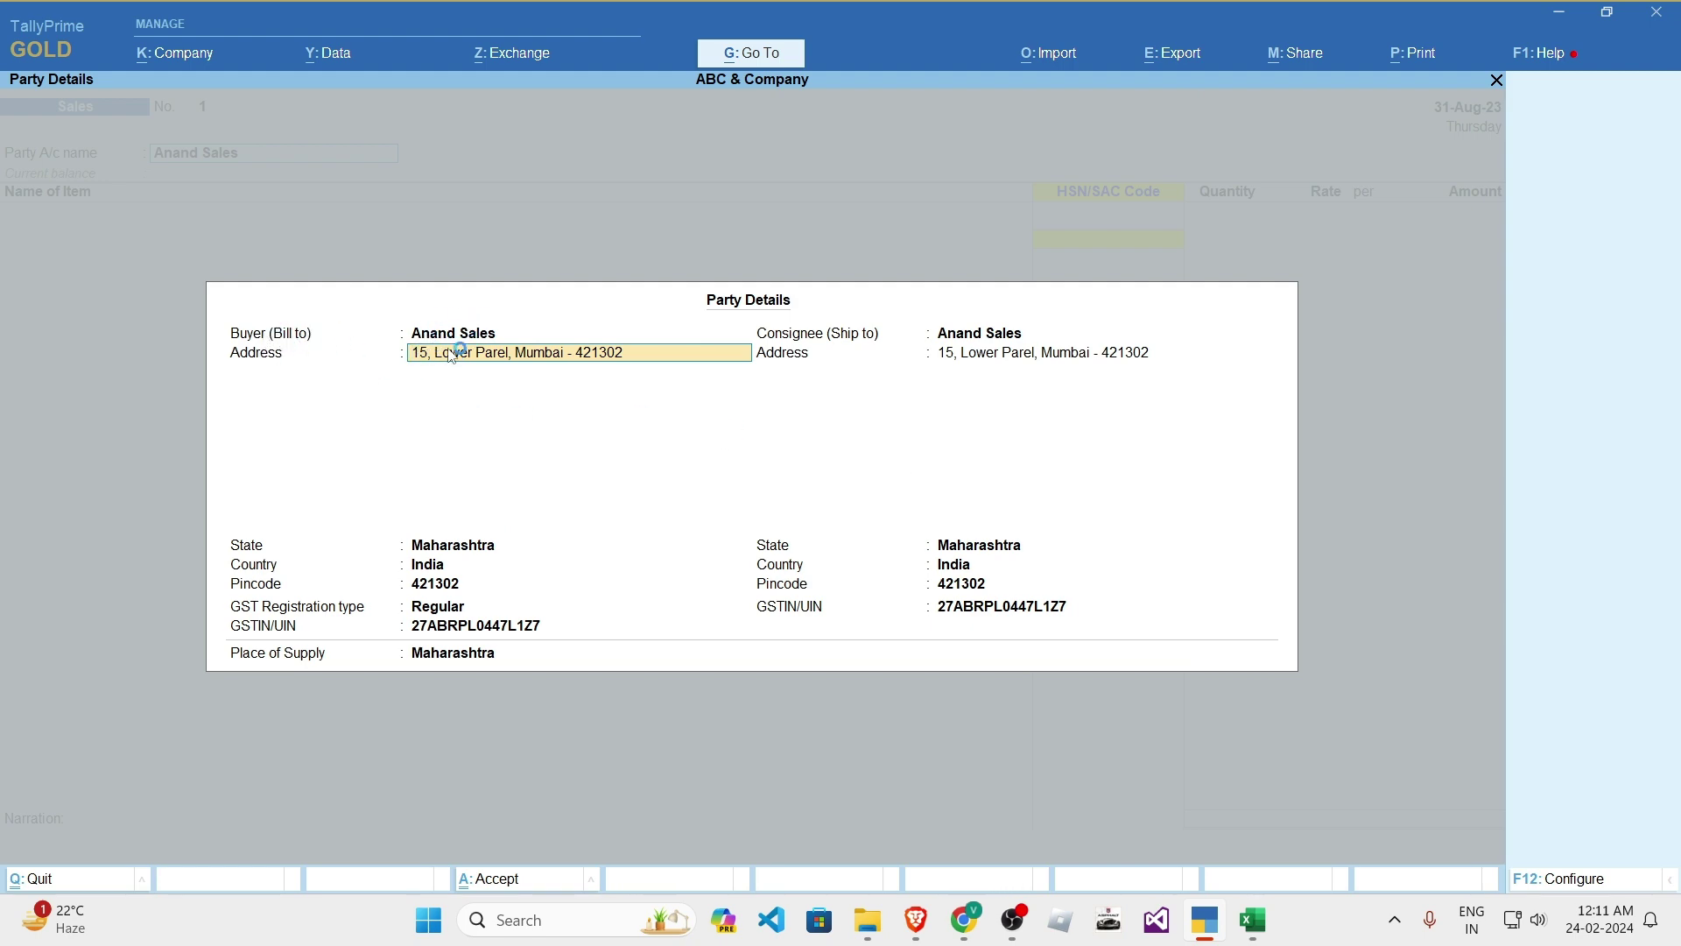
key(alt+Tab)
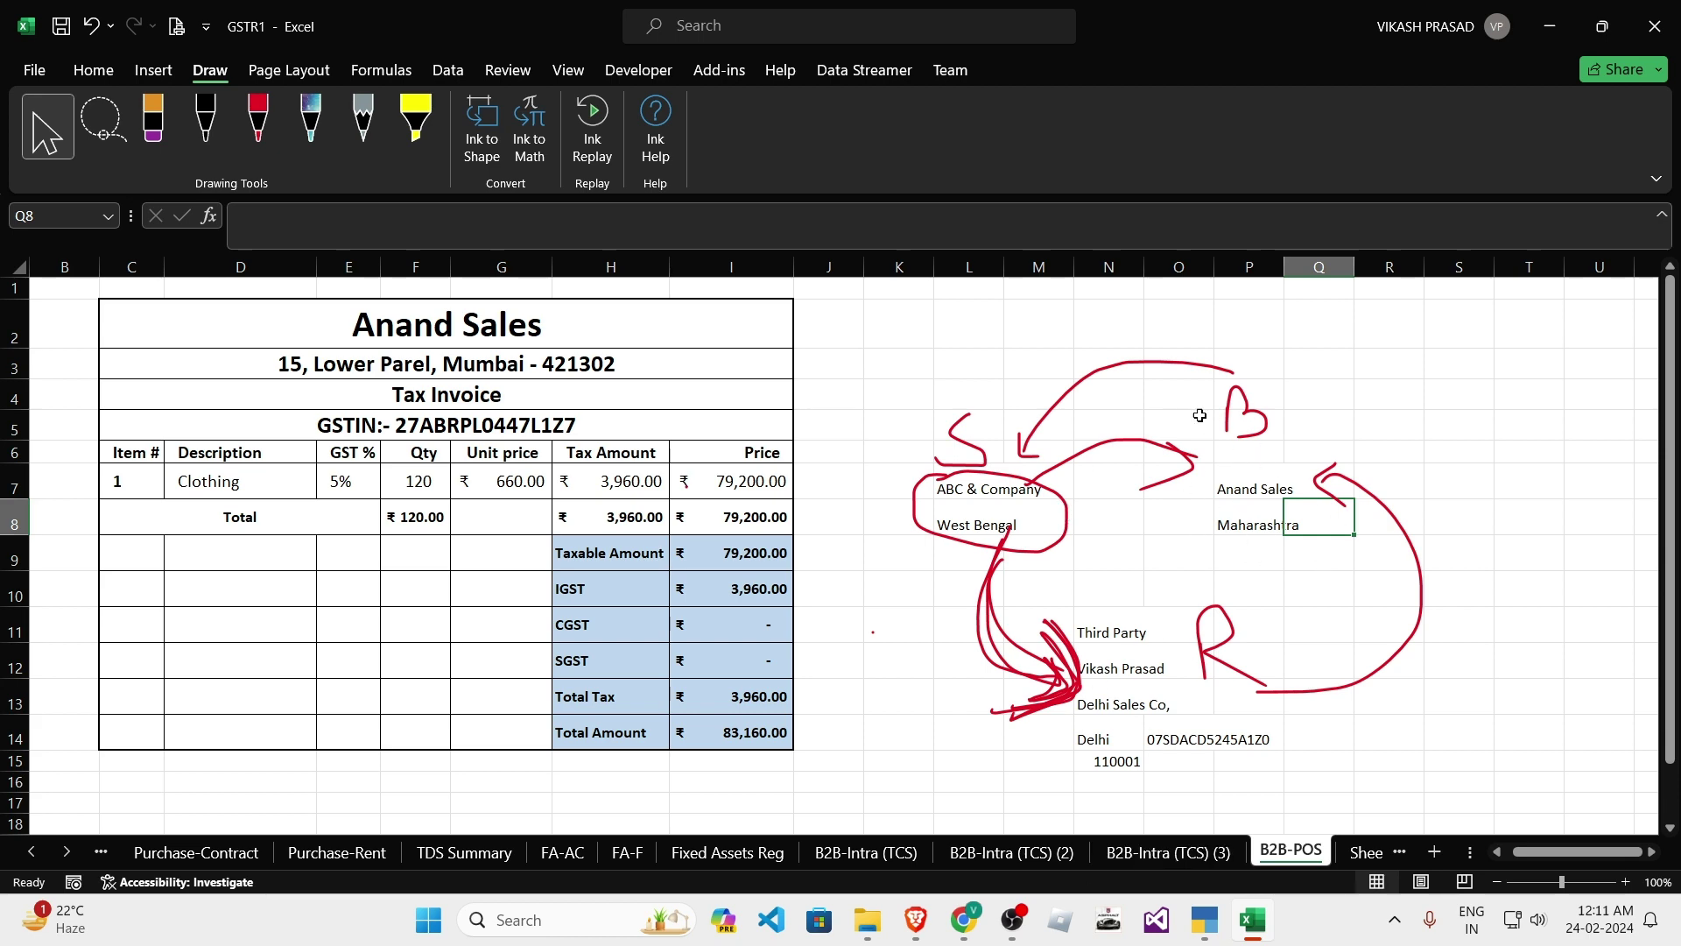
key(alt+Tab)
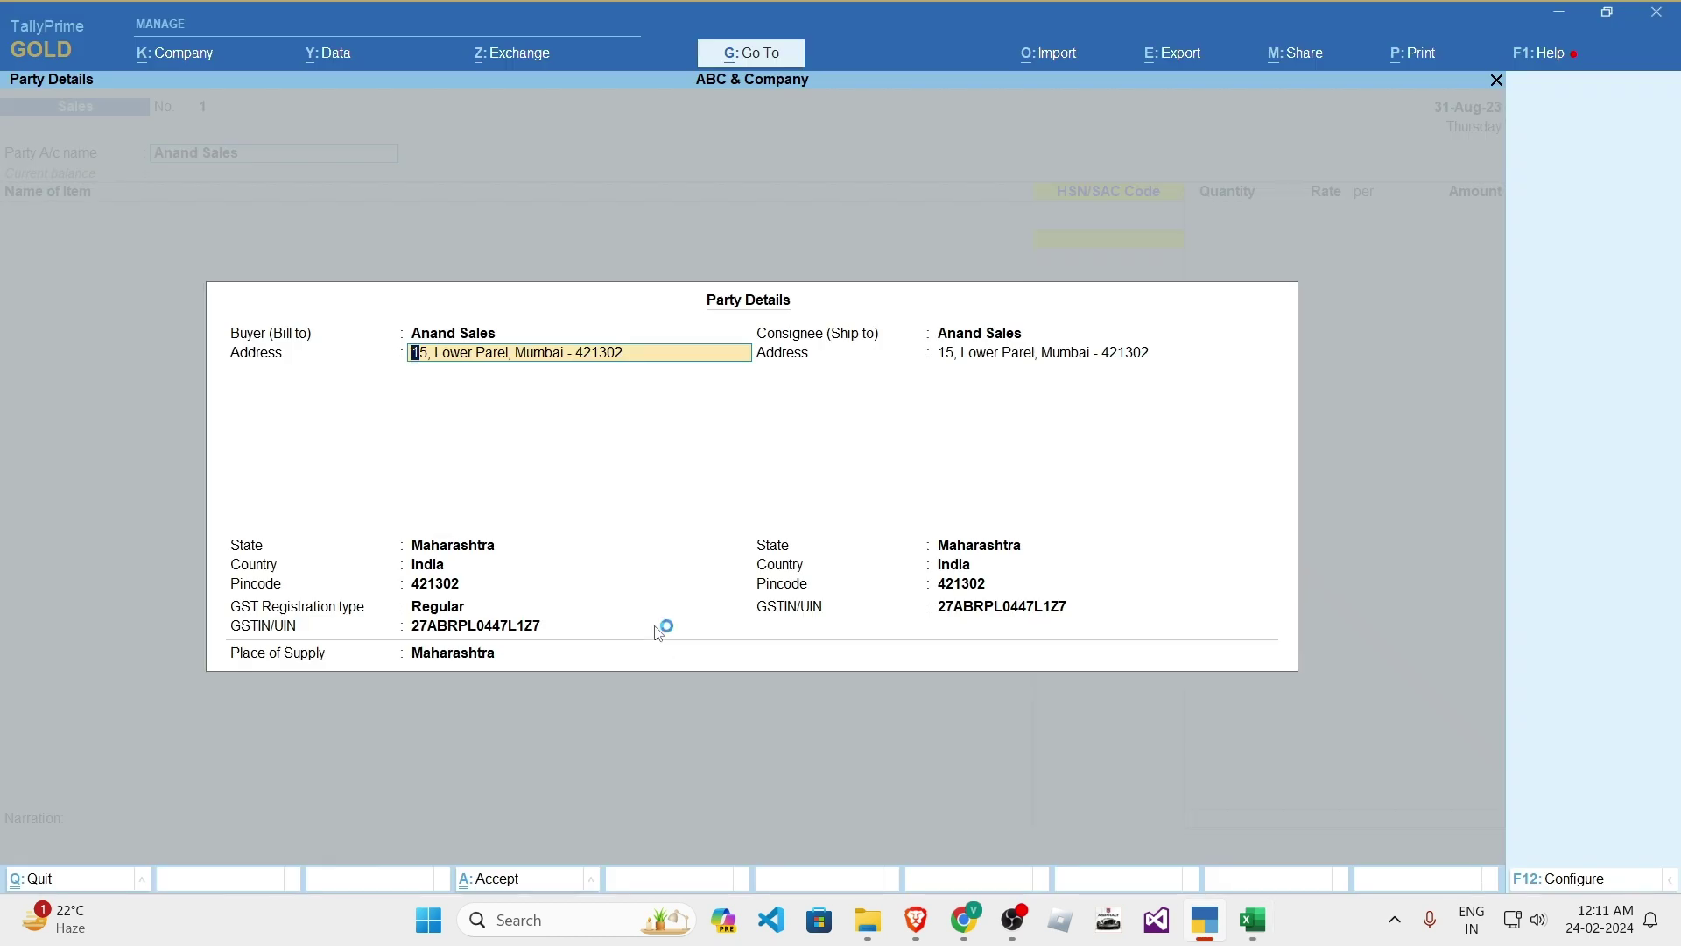
key(Return)
key(Return)
key(Return)
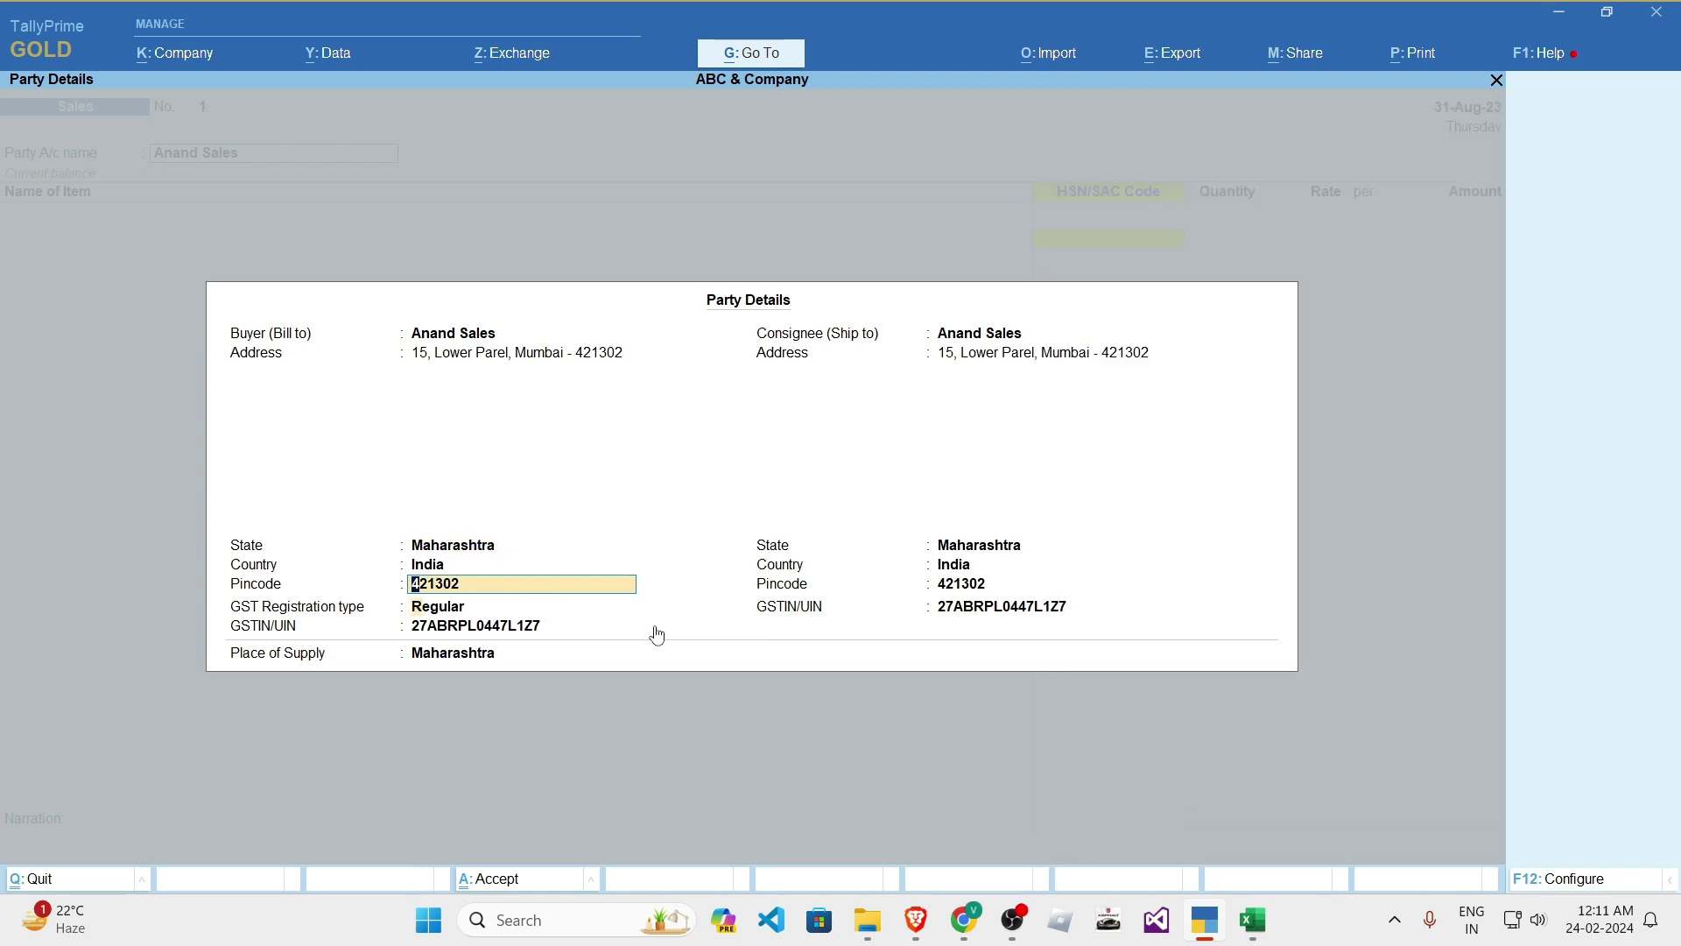
key(Return)
key(Return)
key(Return)
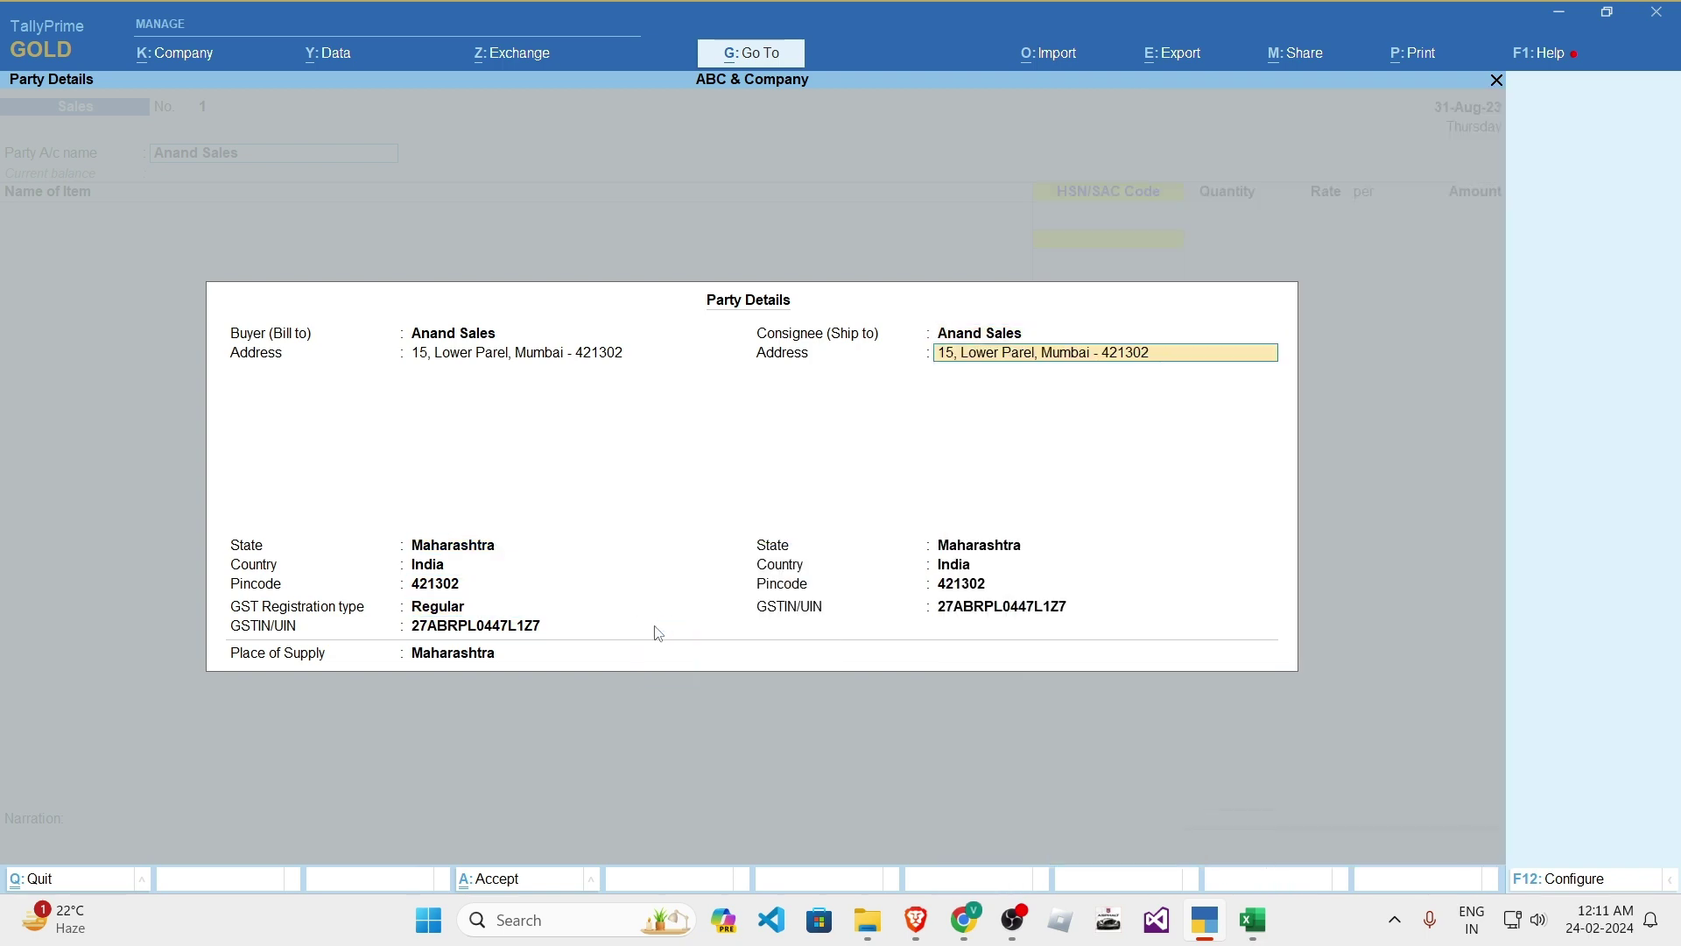
key(alt+Tab)
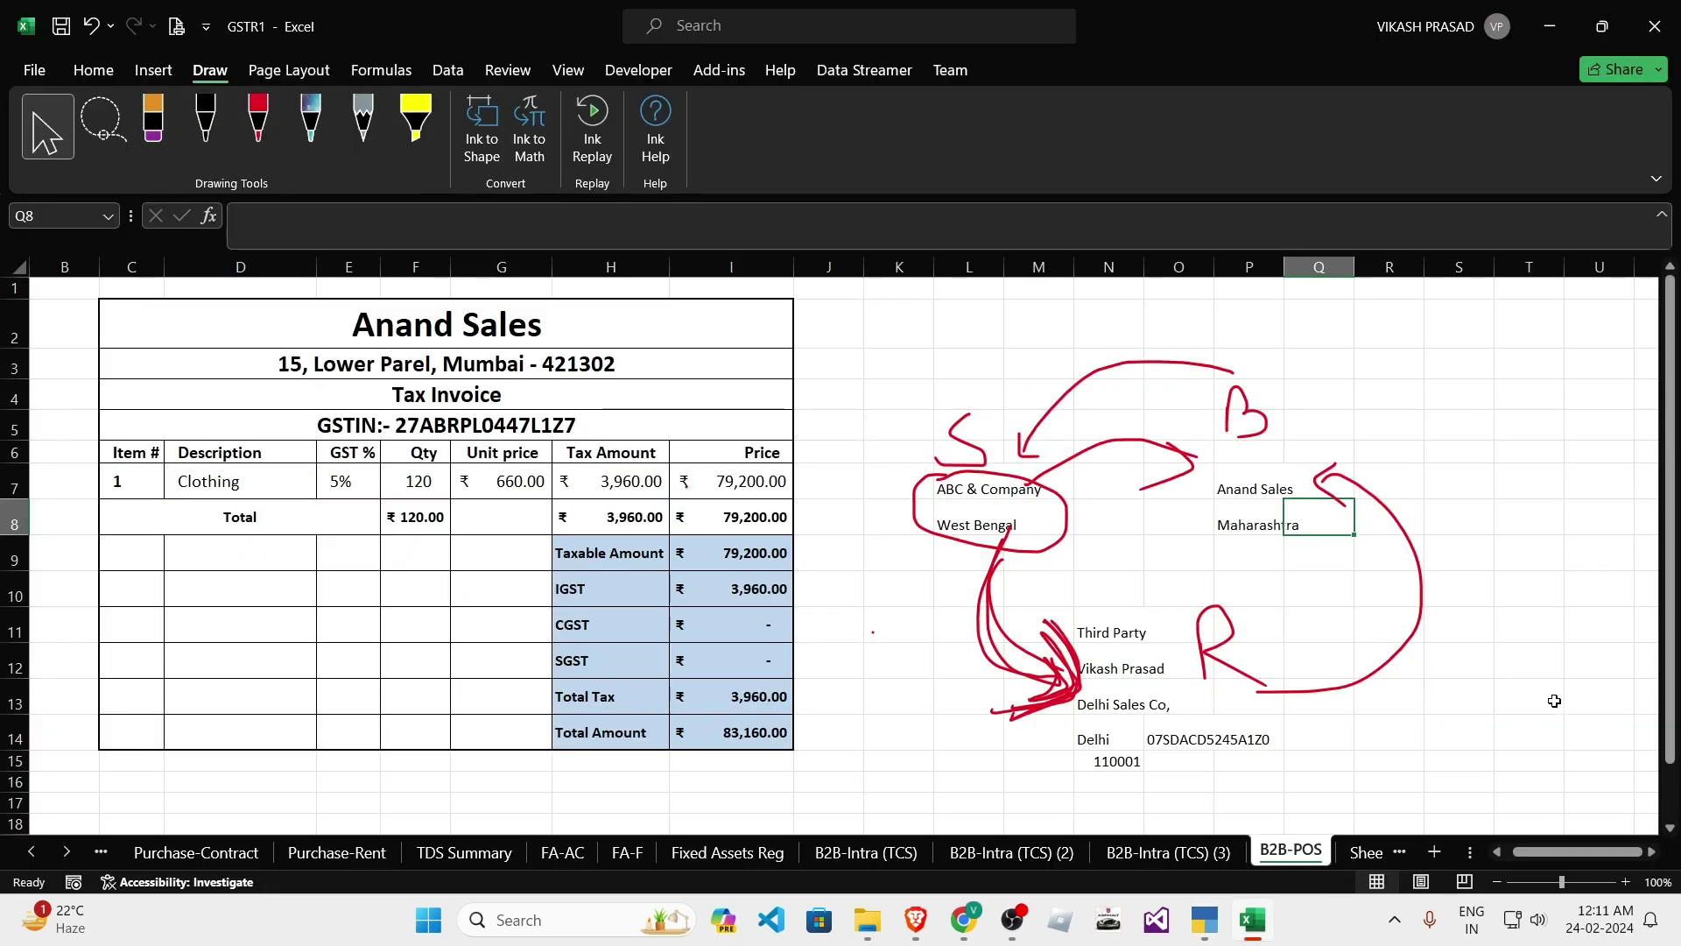
click(1089, 630)
click(1120, 663)
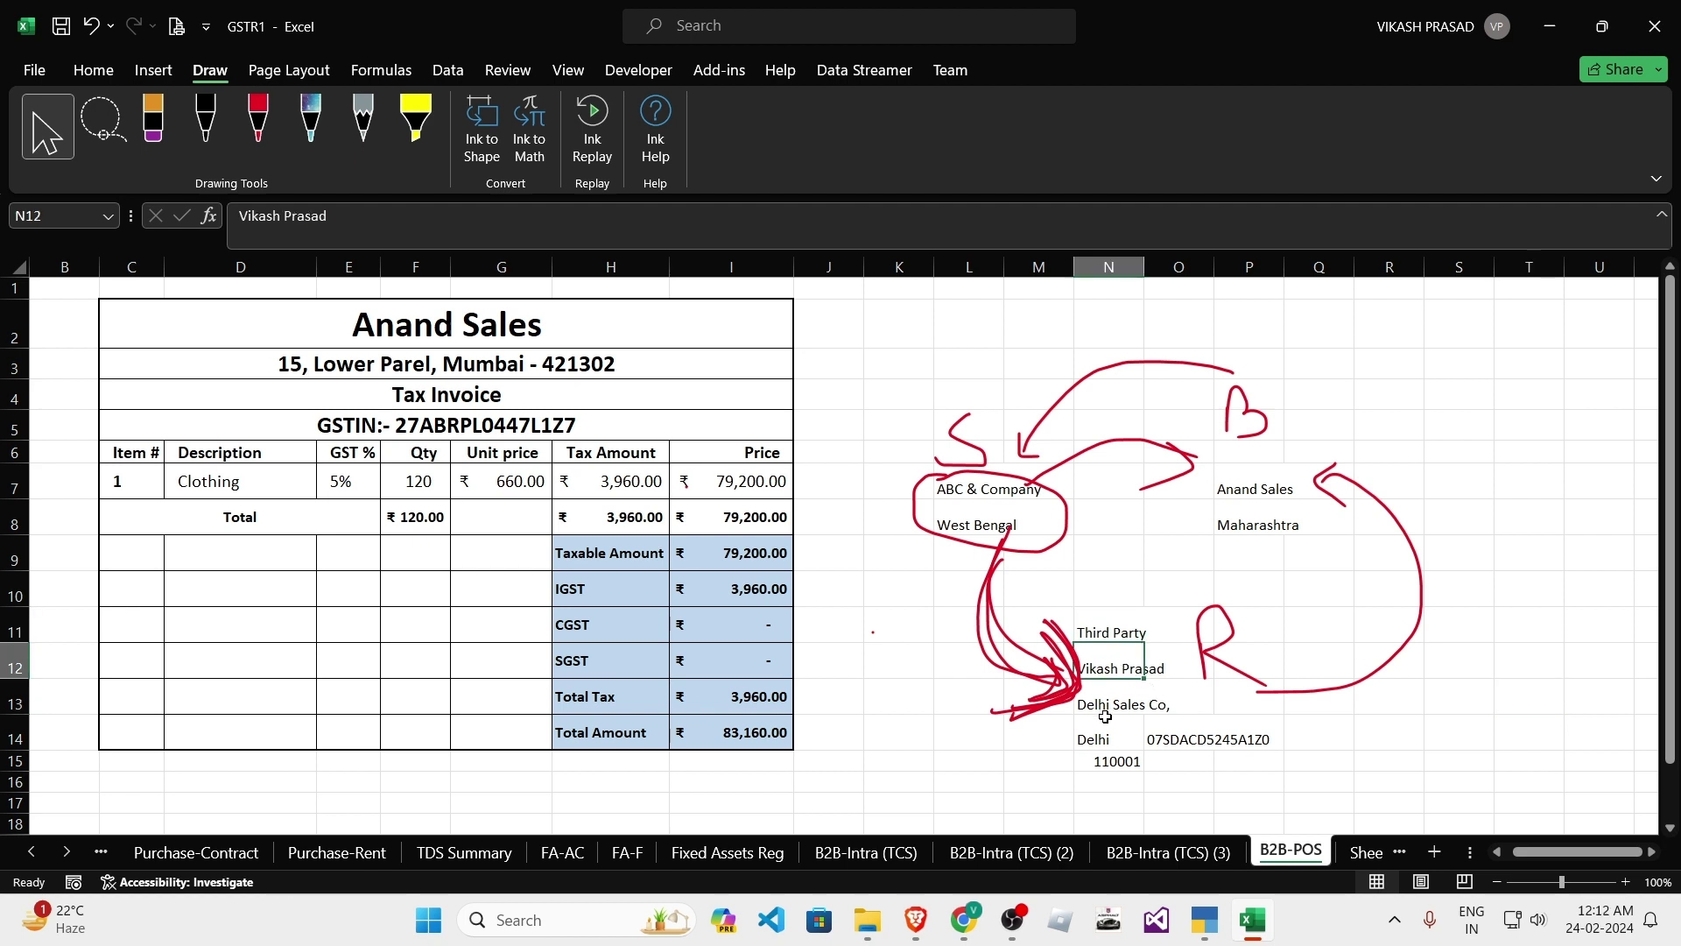
click(1107, 696)
key(alt+Tab)
- Bring up the consignee ledger list and highlight Create for a new party ledger
key(BackSpace)
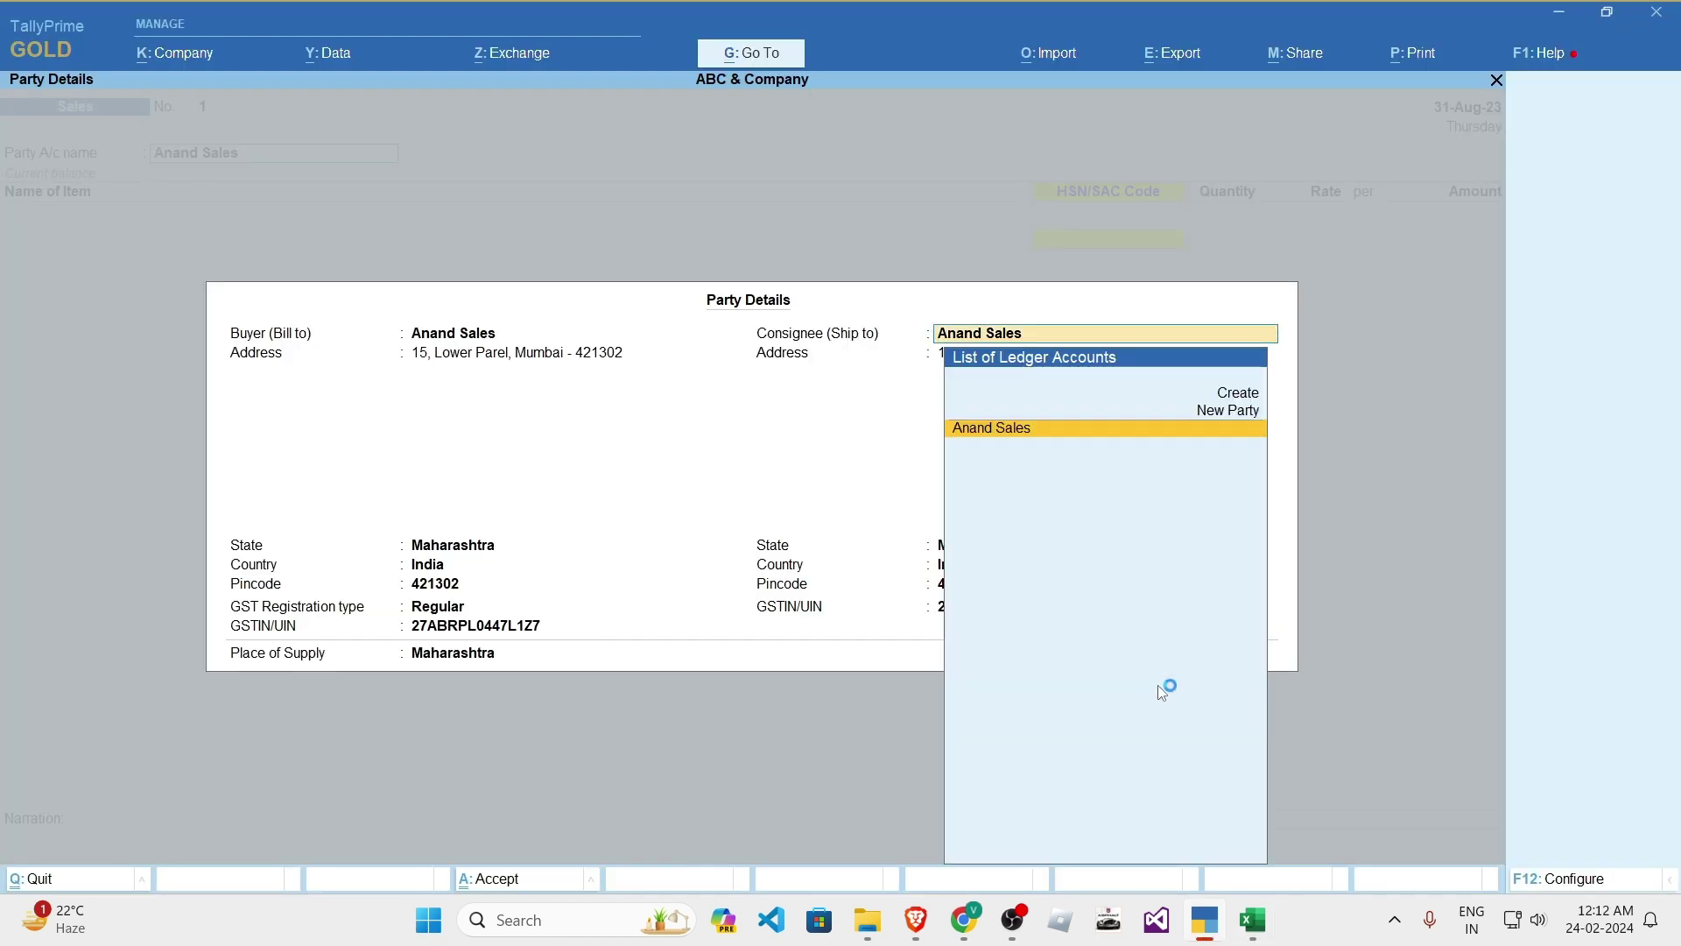
key(Up)
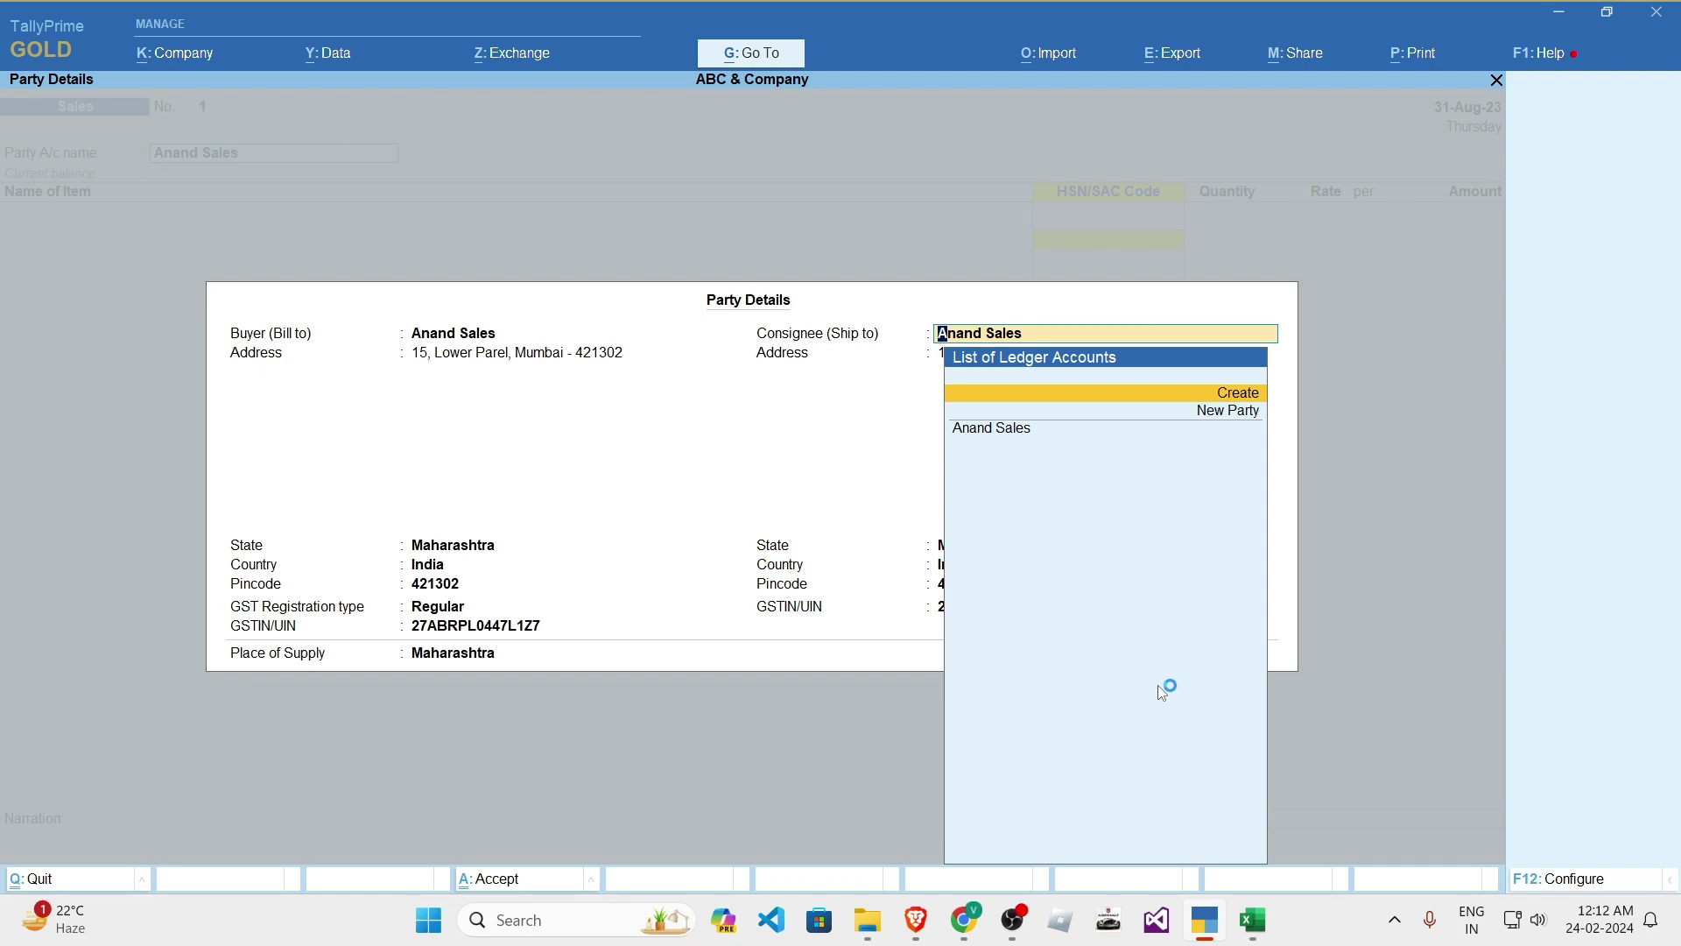
key(alt+Tab)
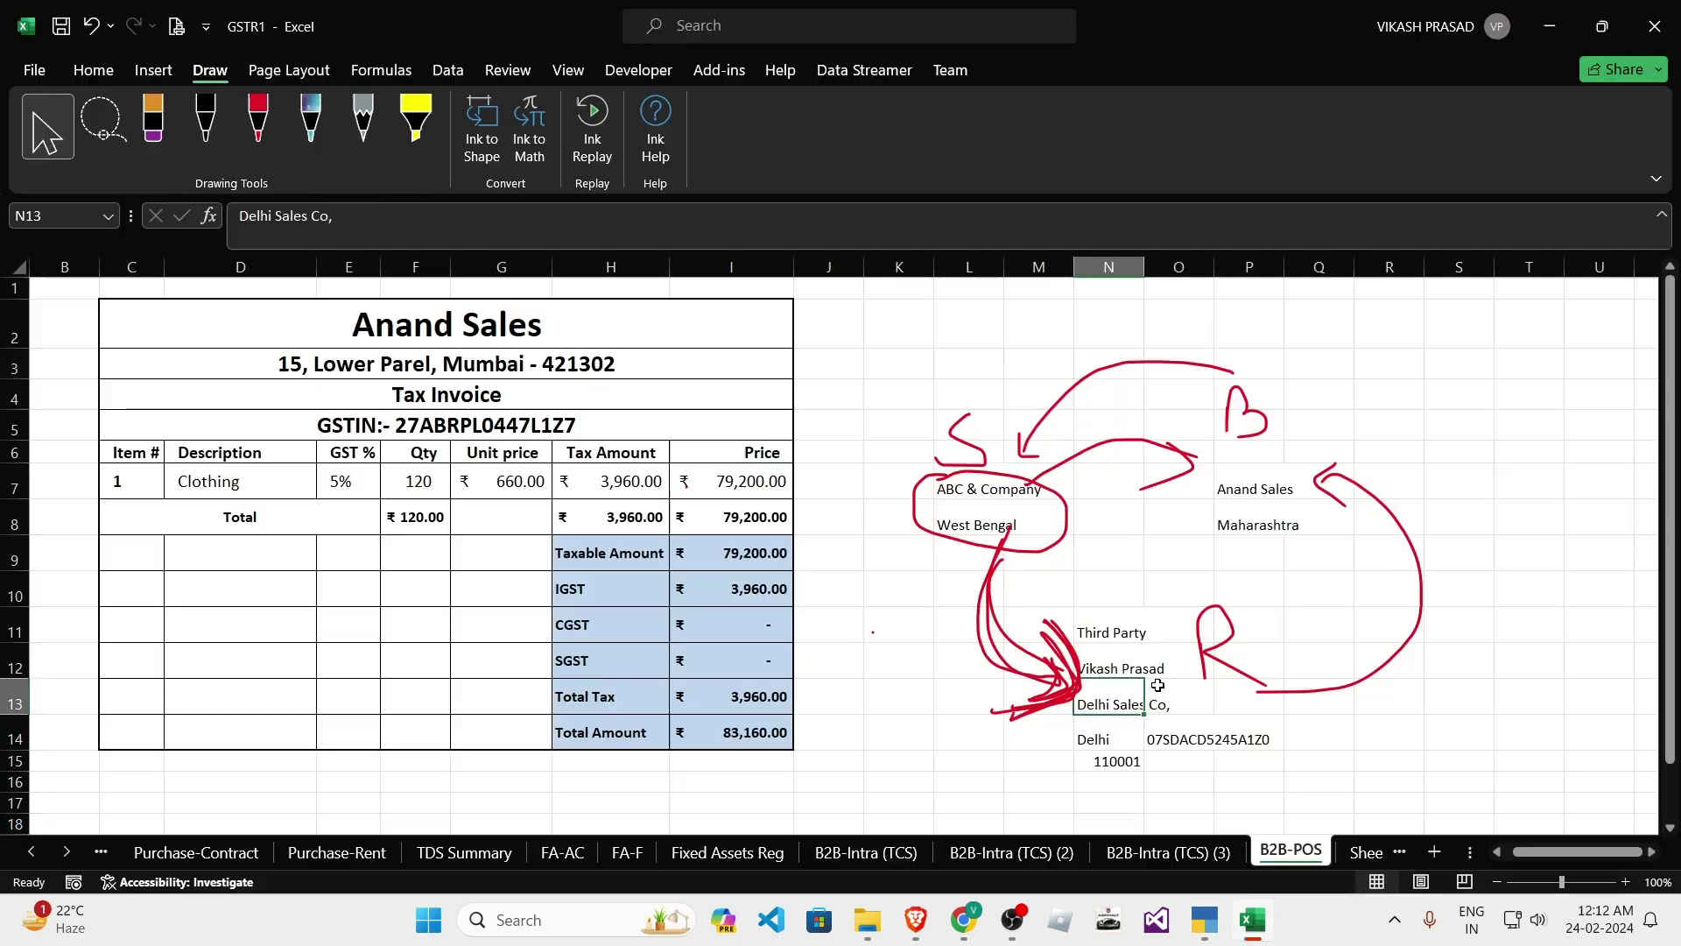
click(1252, 757)
click(1194, 647)
key(alt+Tab)
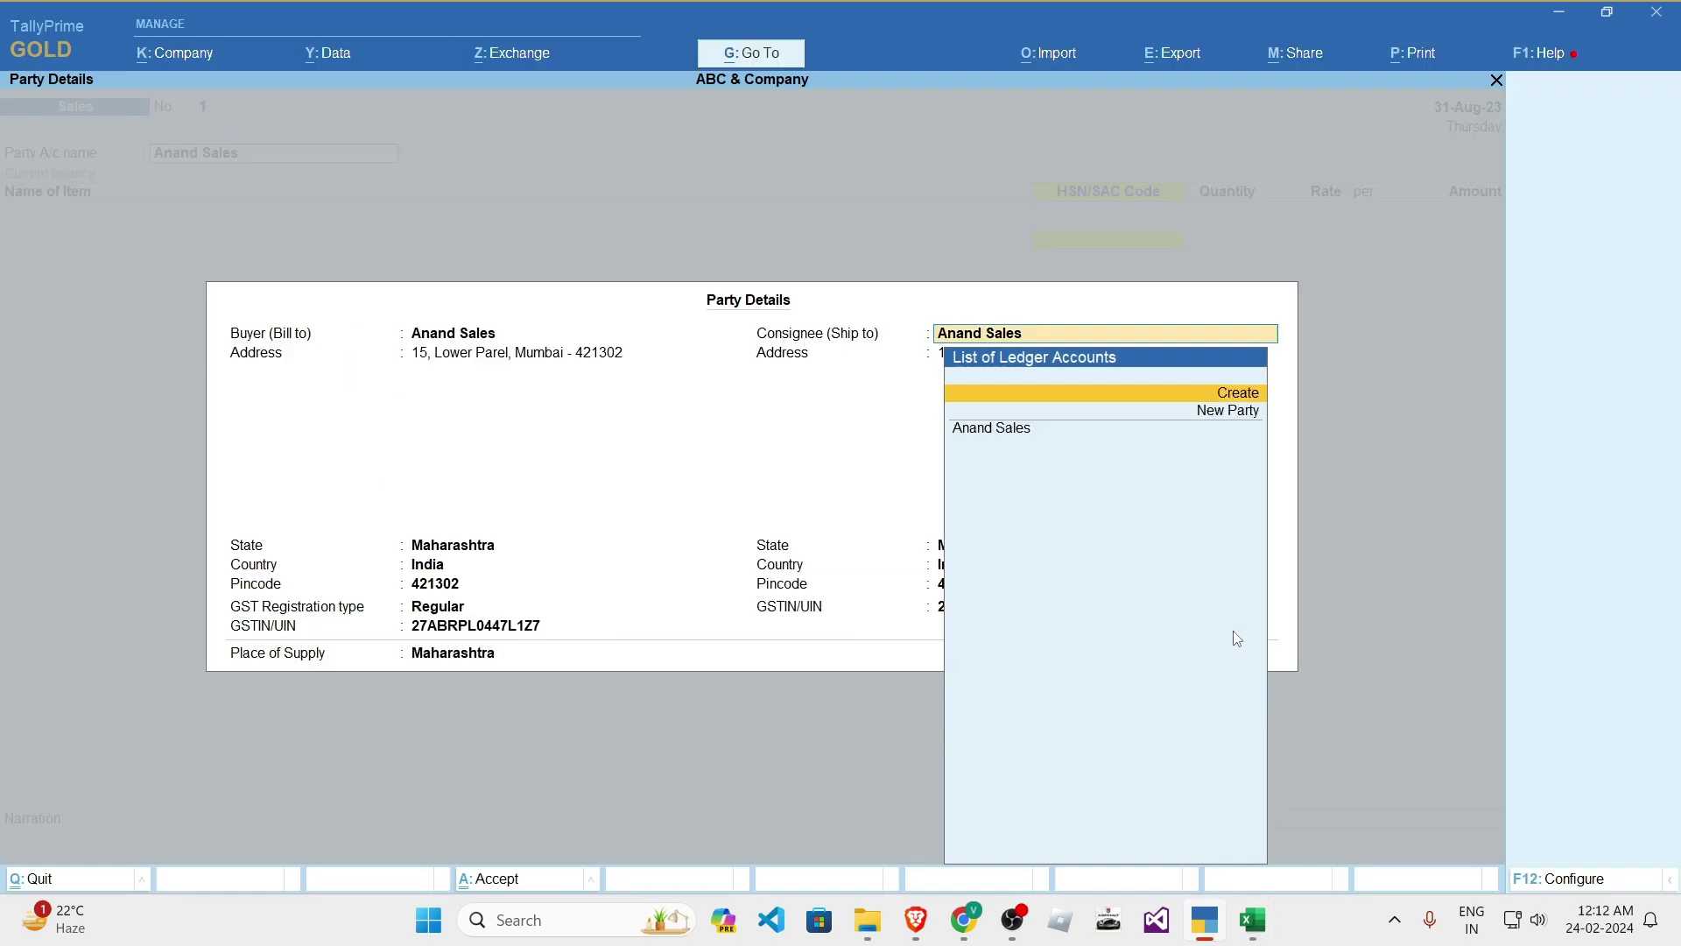
key(alt+Tab)
click(1111, 633)
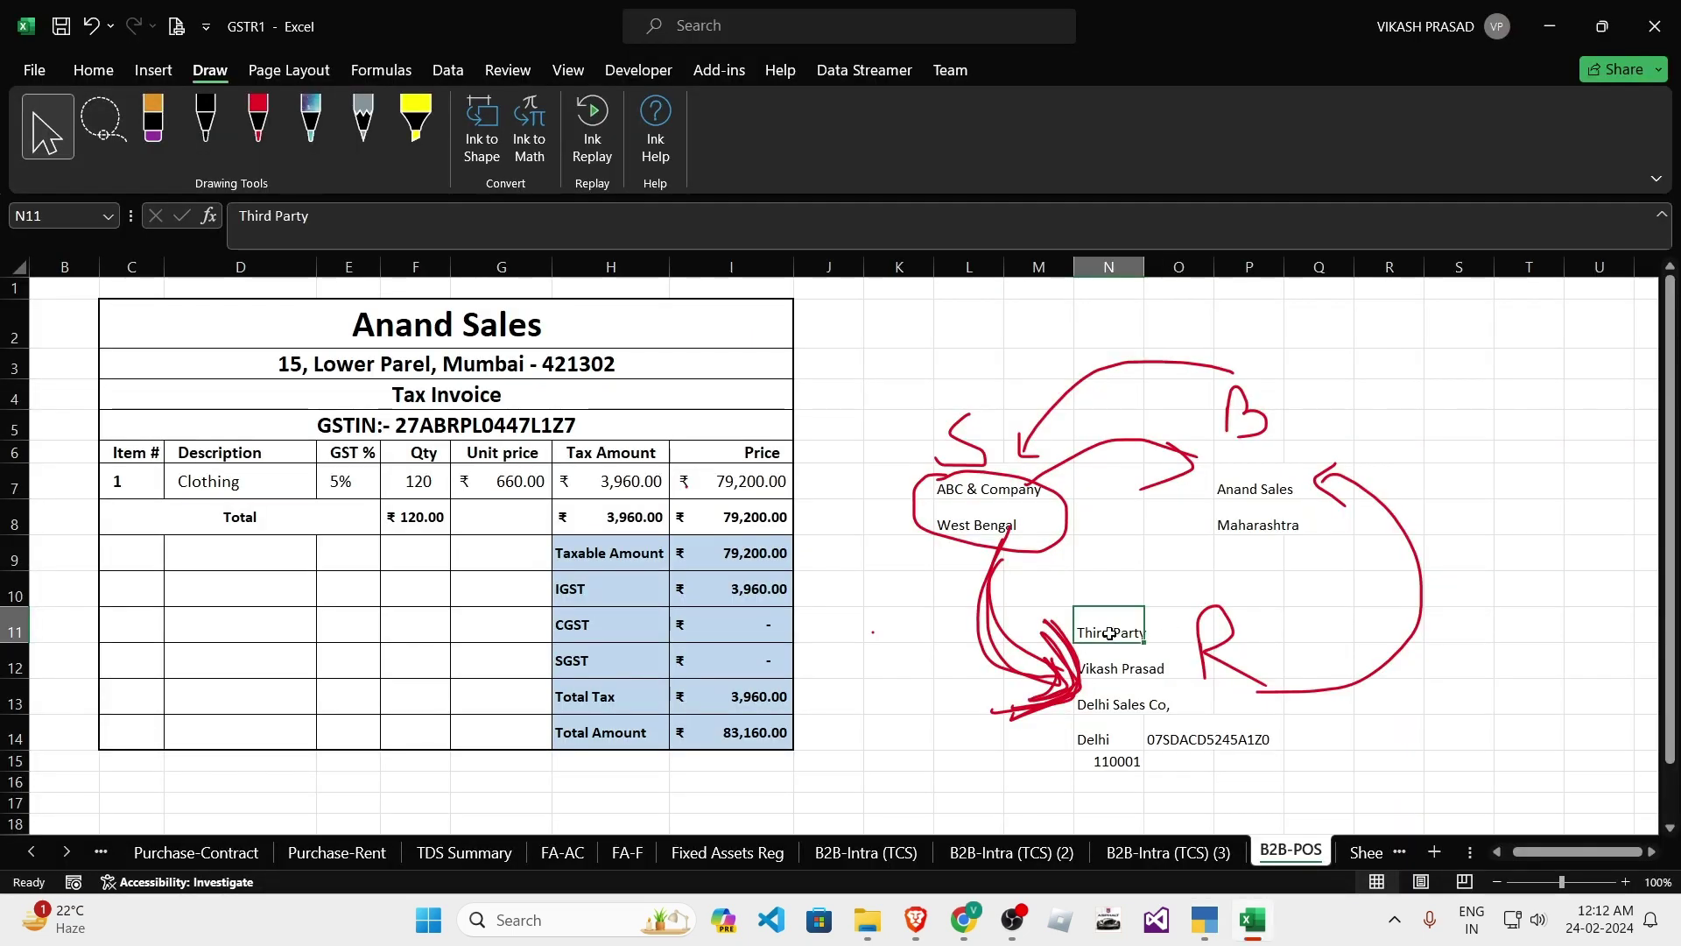
click(1113, 662)
drag(1122, 628, 1115, 761)
click(1187, 740)
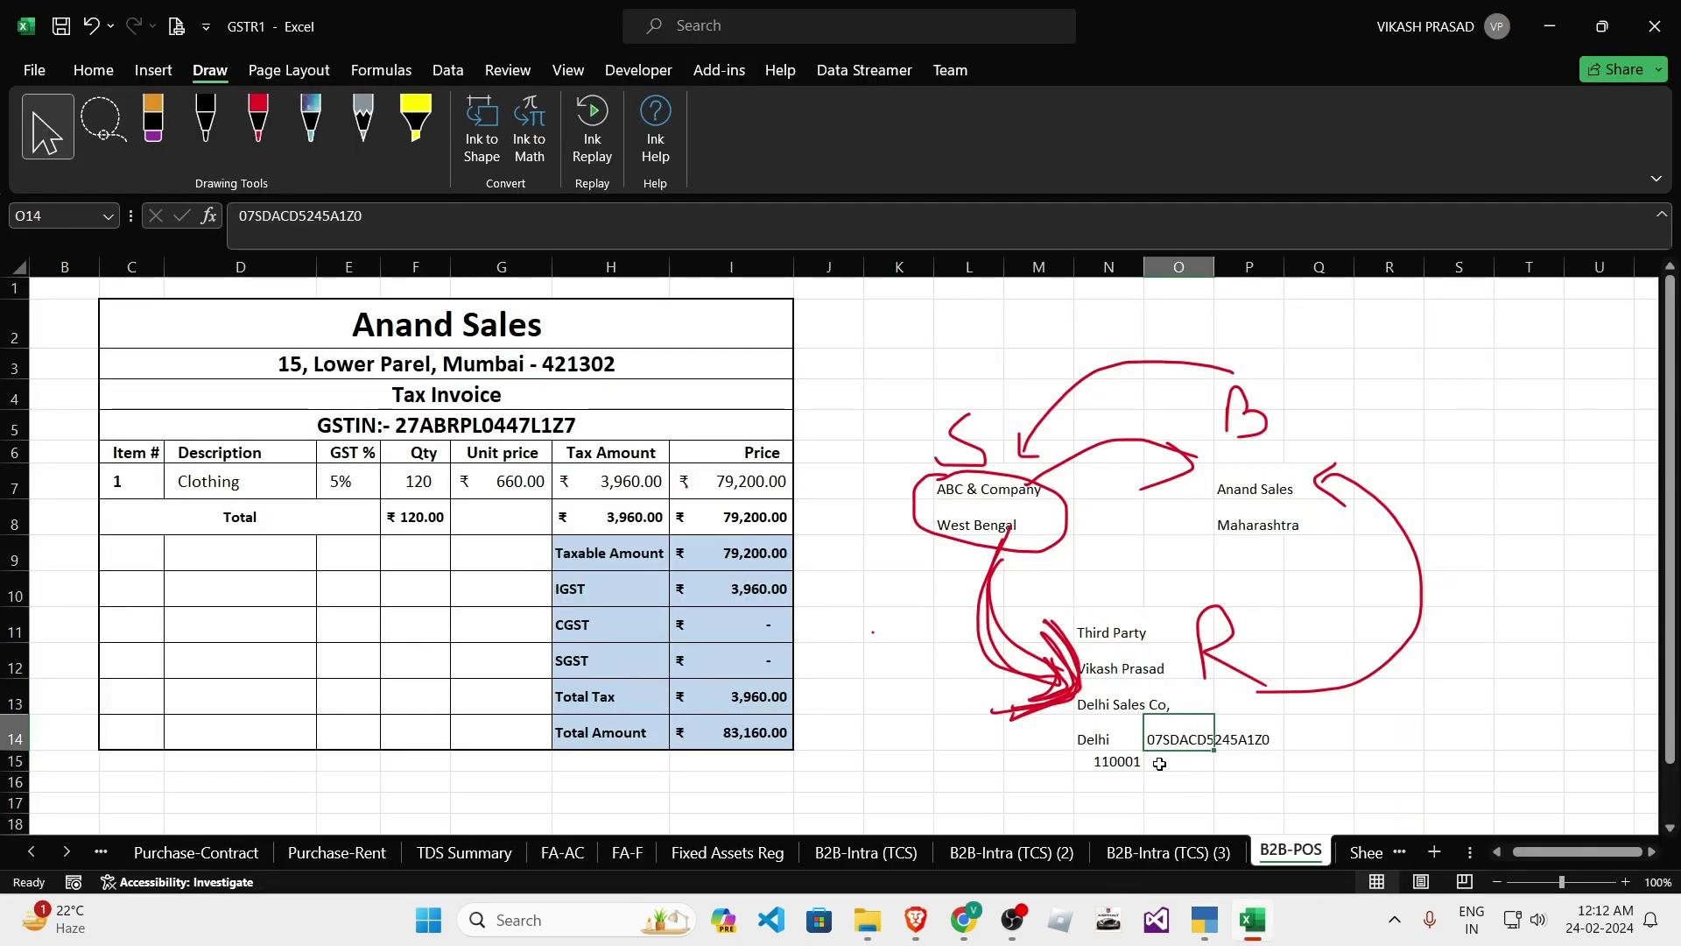
key(alt+Tab)
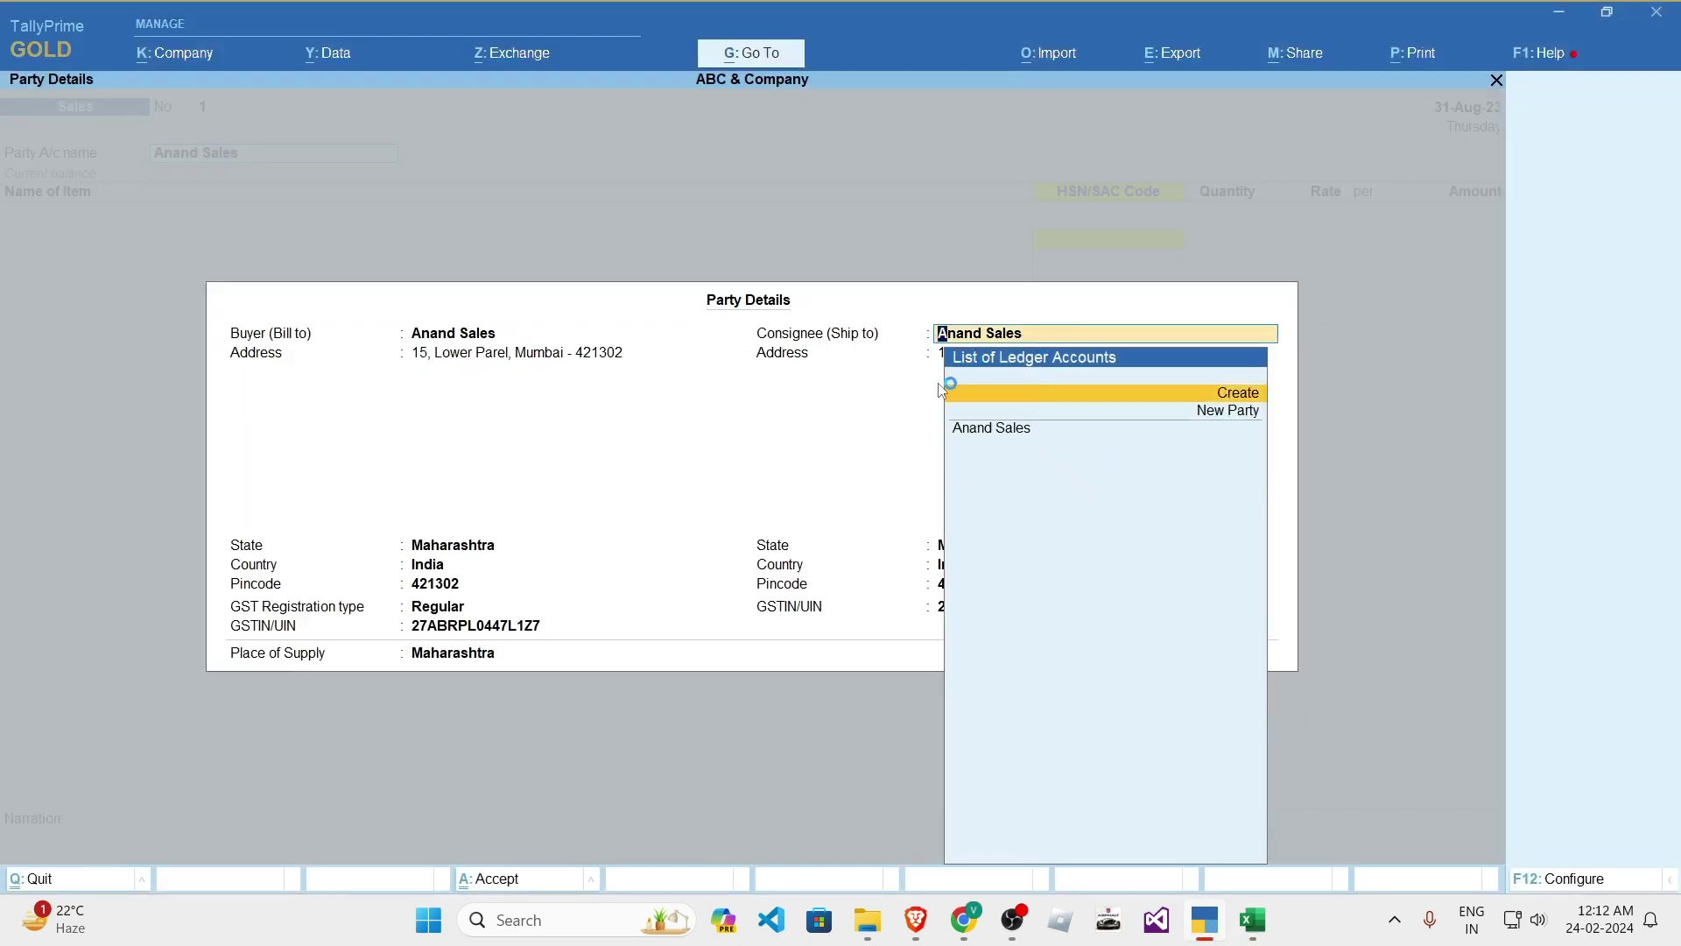
key(alt+Tab)
key(alt+Tab)
key(Down)
key(Up)
- Open a new ledger form and copy the consignee name Delhi Sales Co from the workbook
key(Return)
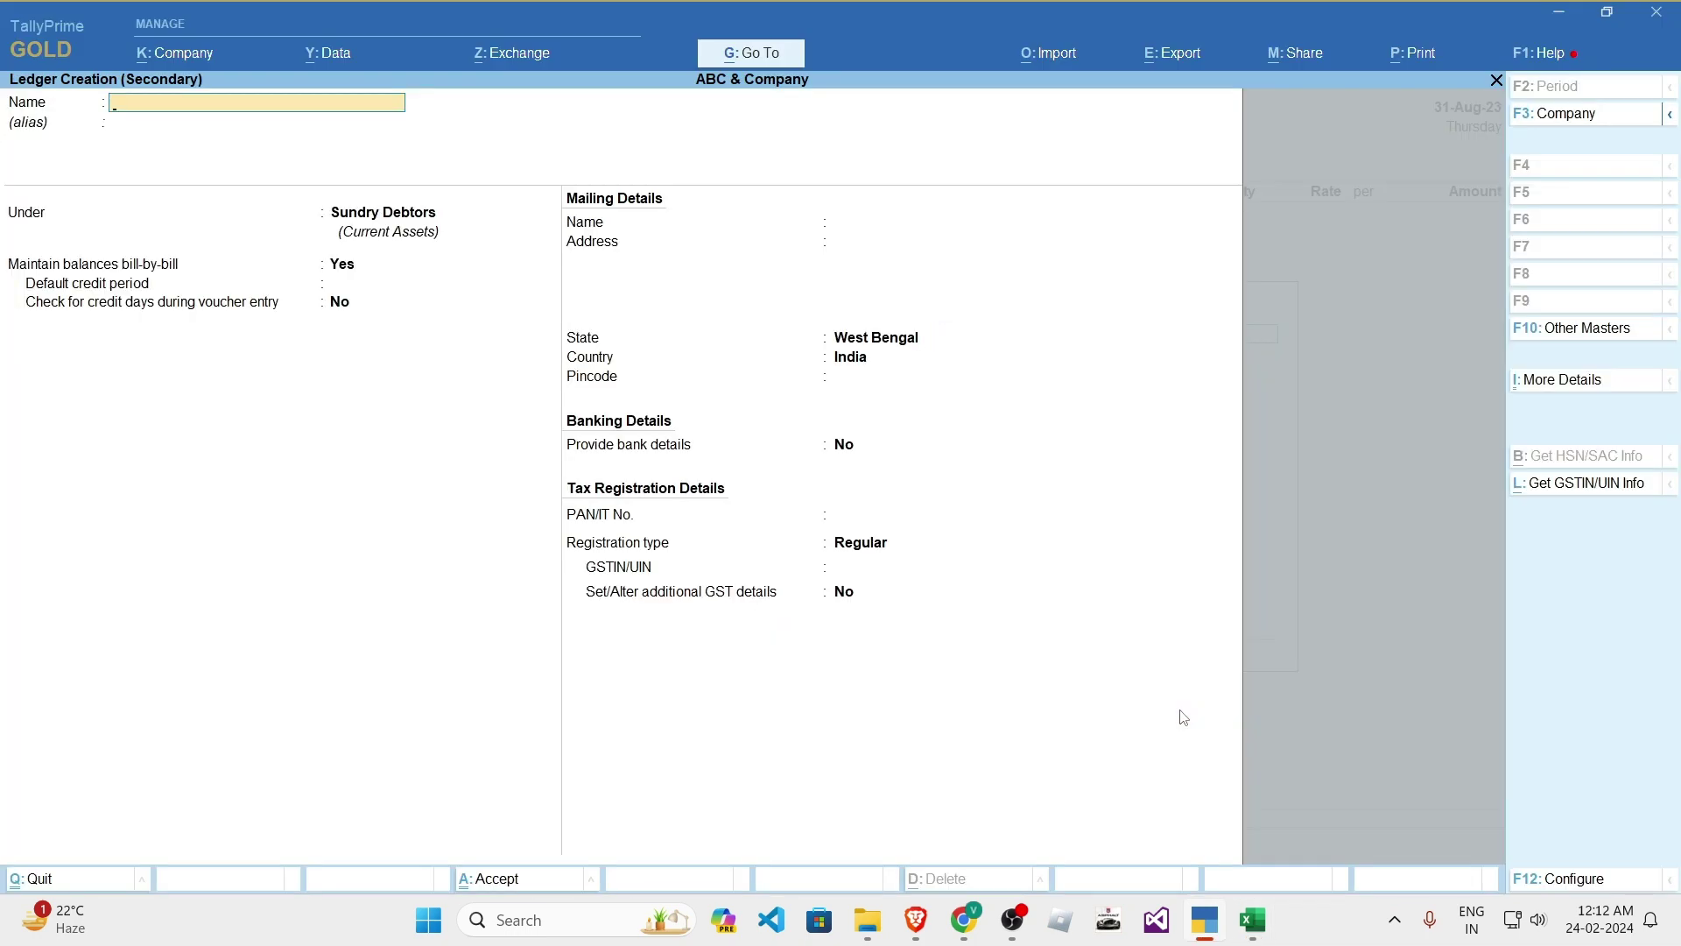
key(alt+Tab)
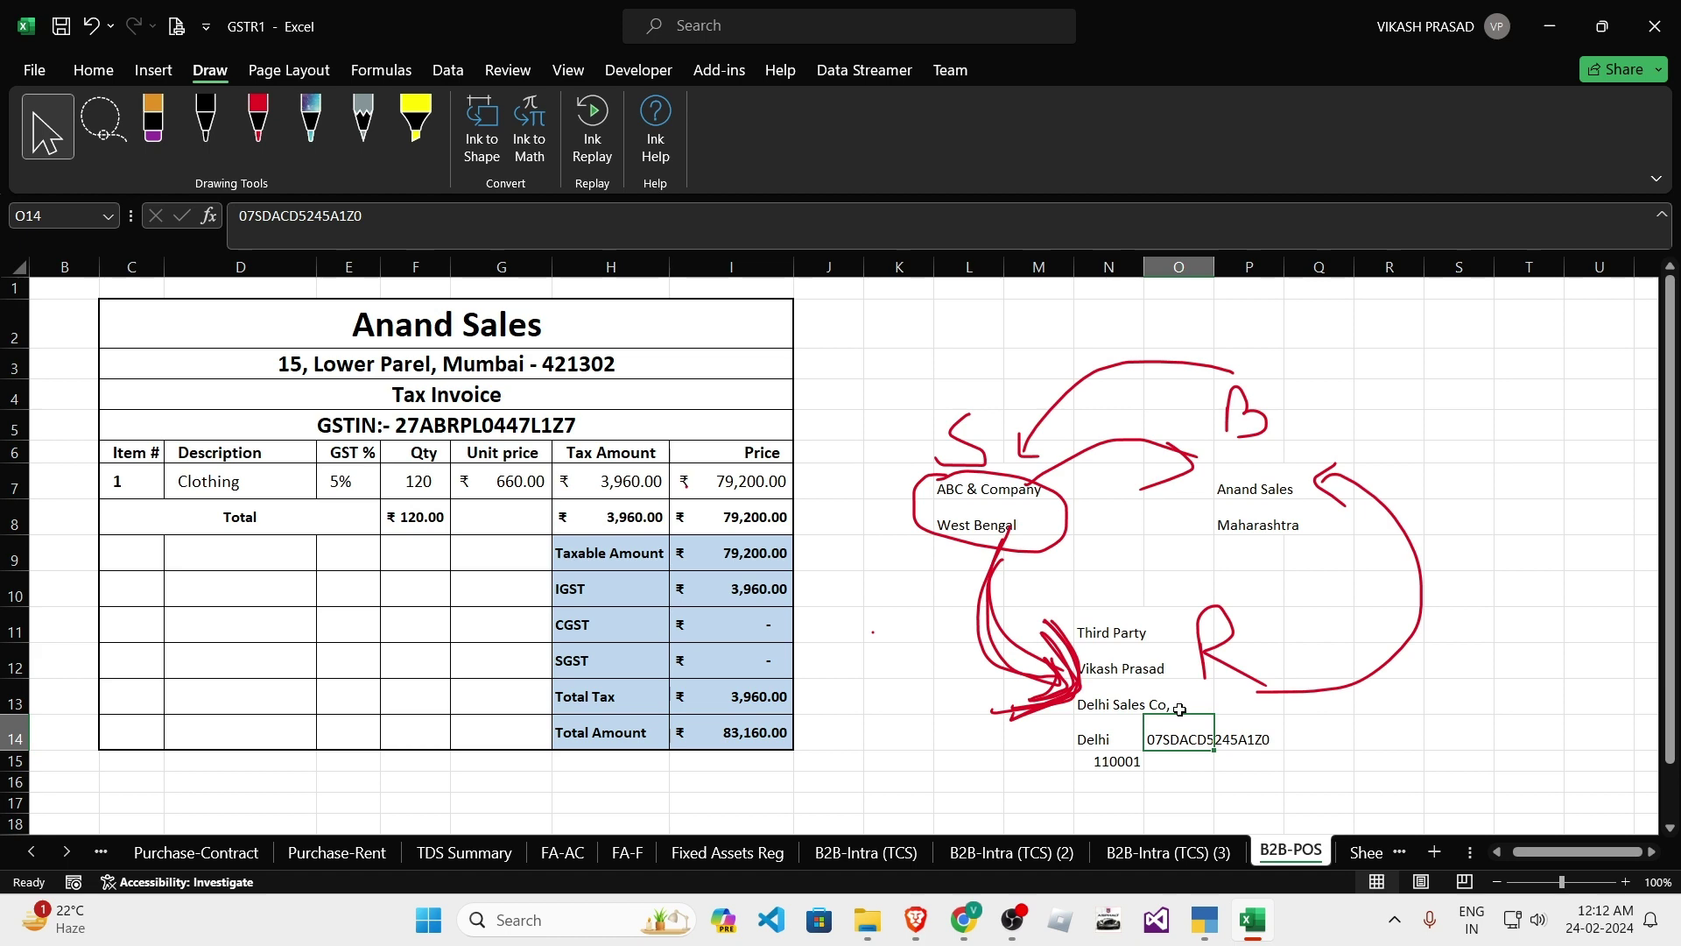
key(alt+Tab)
text(V)
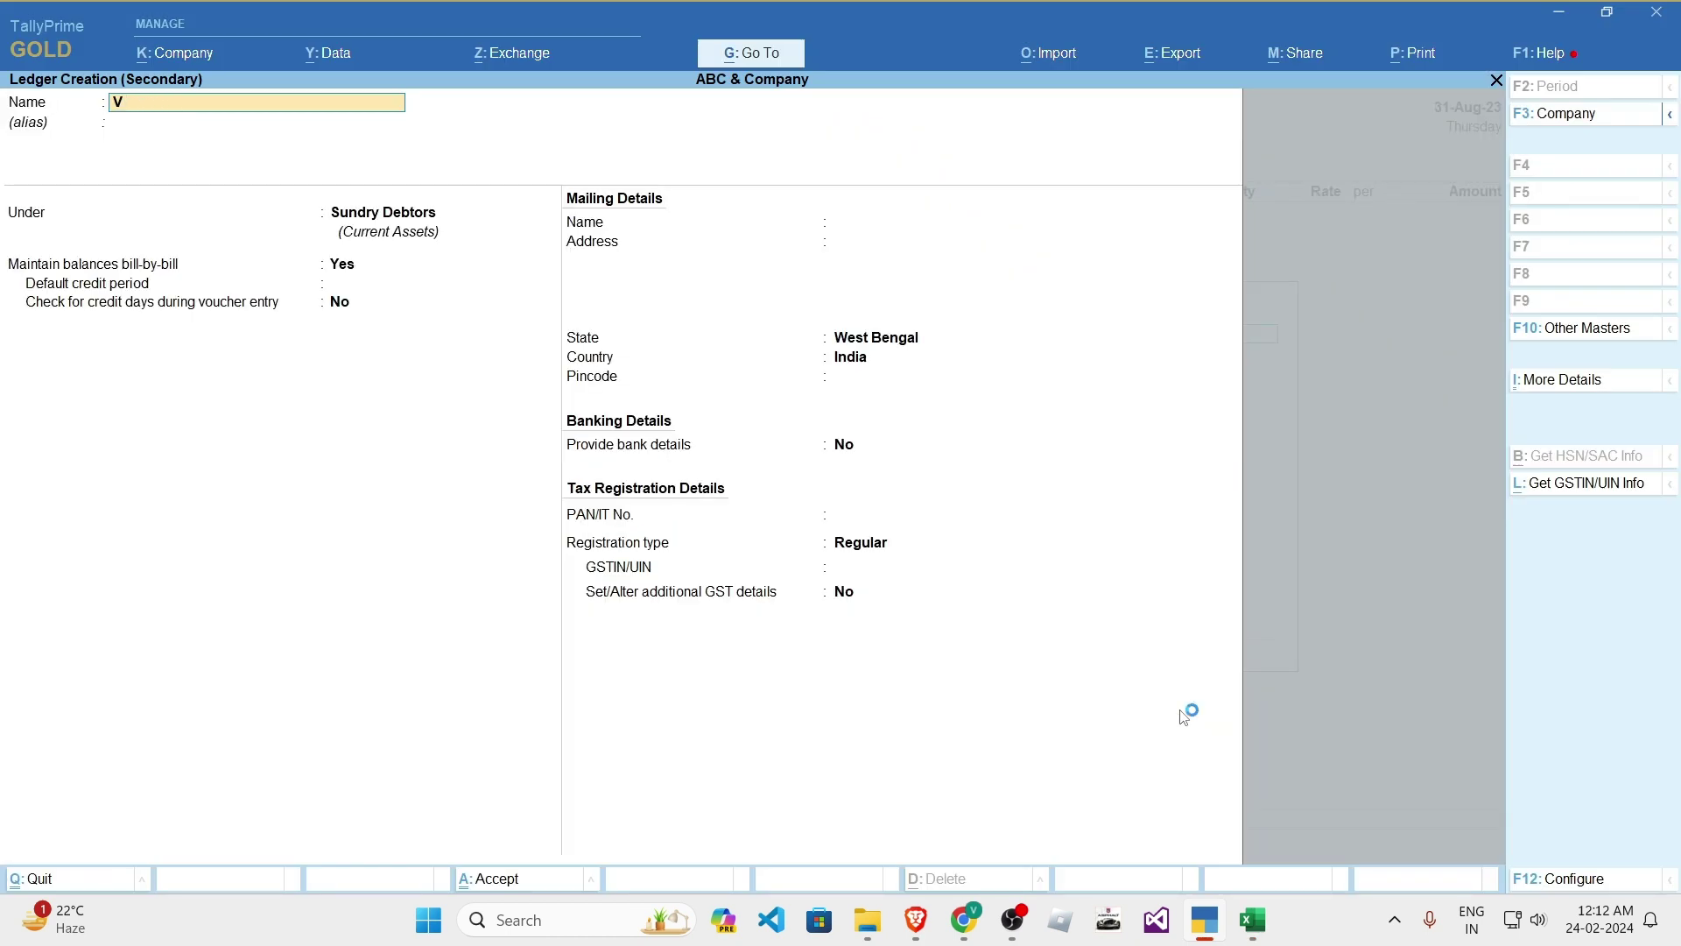
text(IKASHikash)
key(alt+Tab)
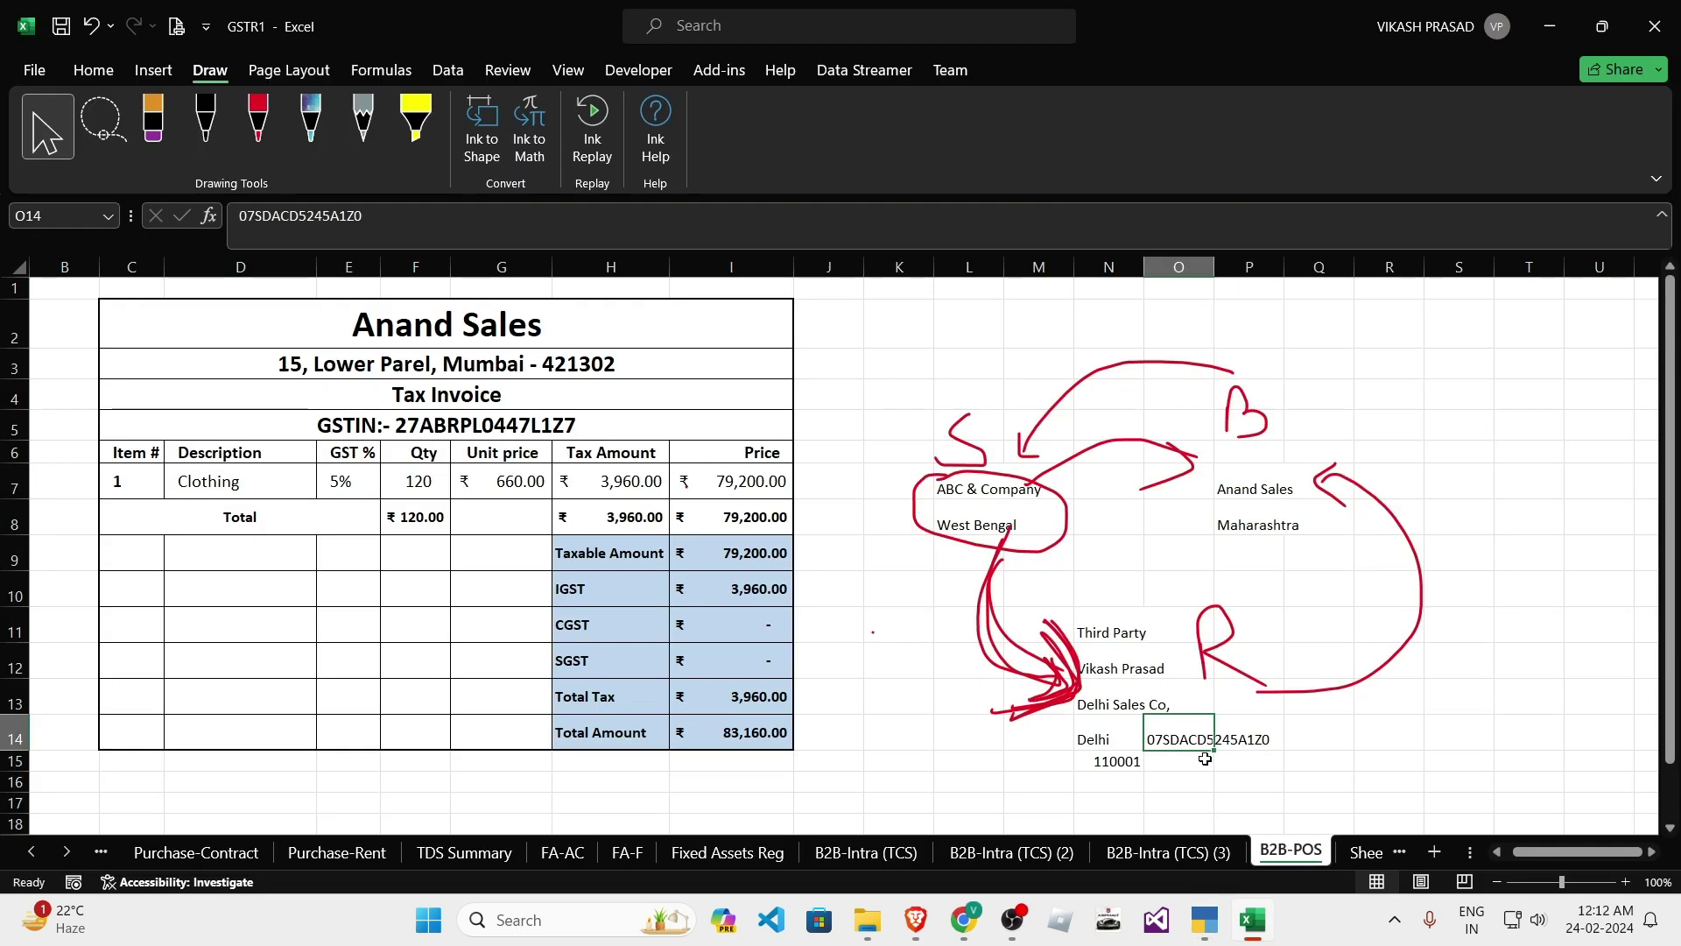
click(1305, 718)
click(1121, 707)
click(1108, 634)
click(1101, 705)
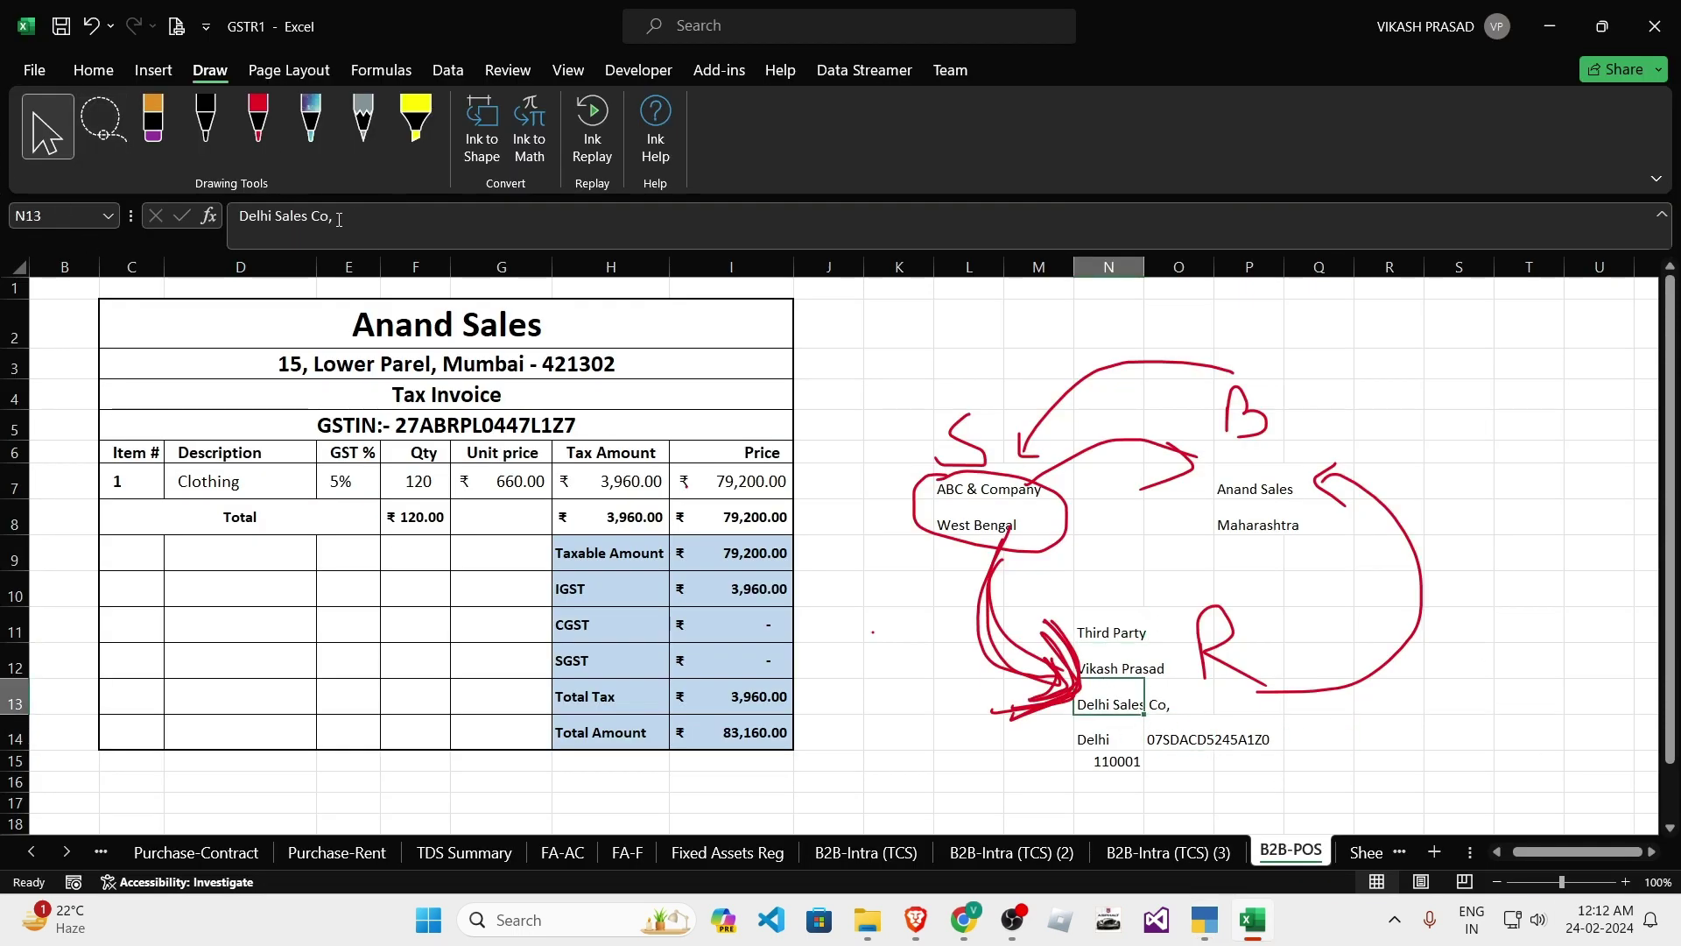
key(alt+Tab)
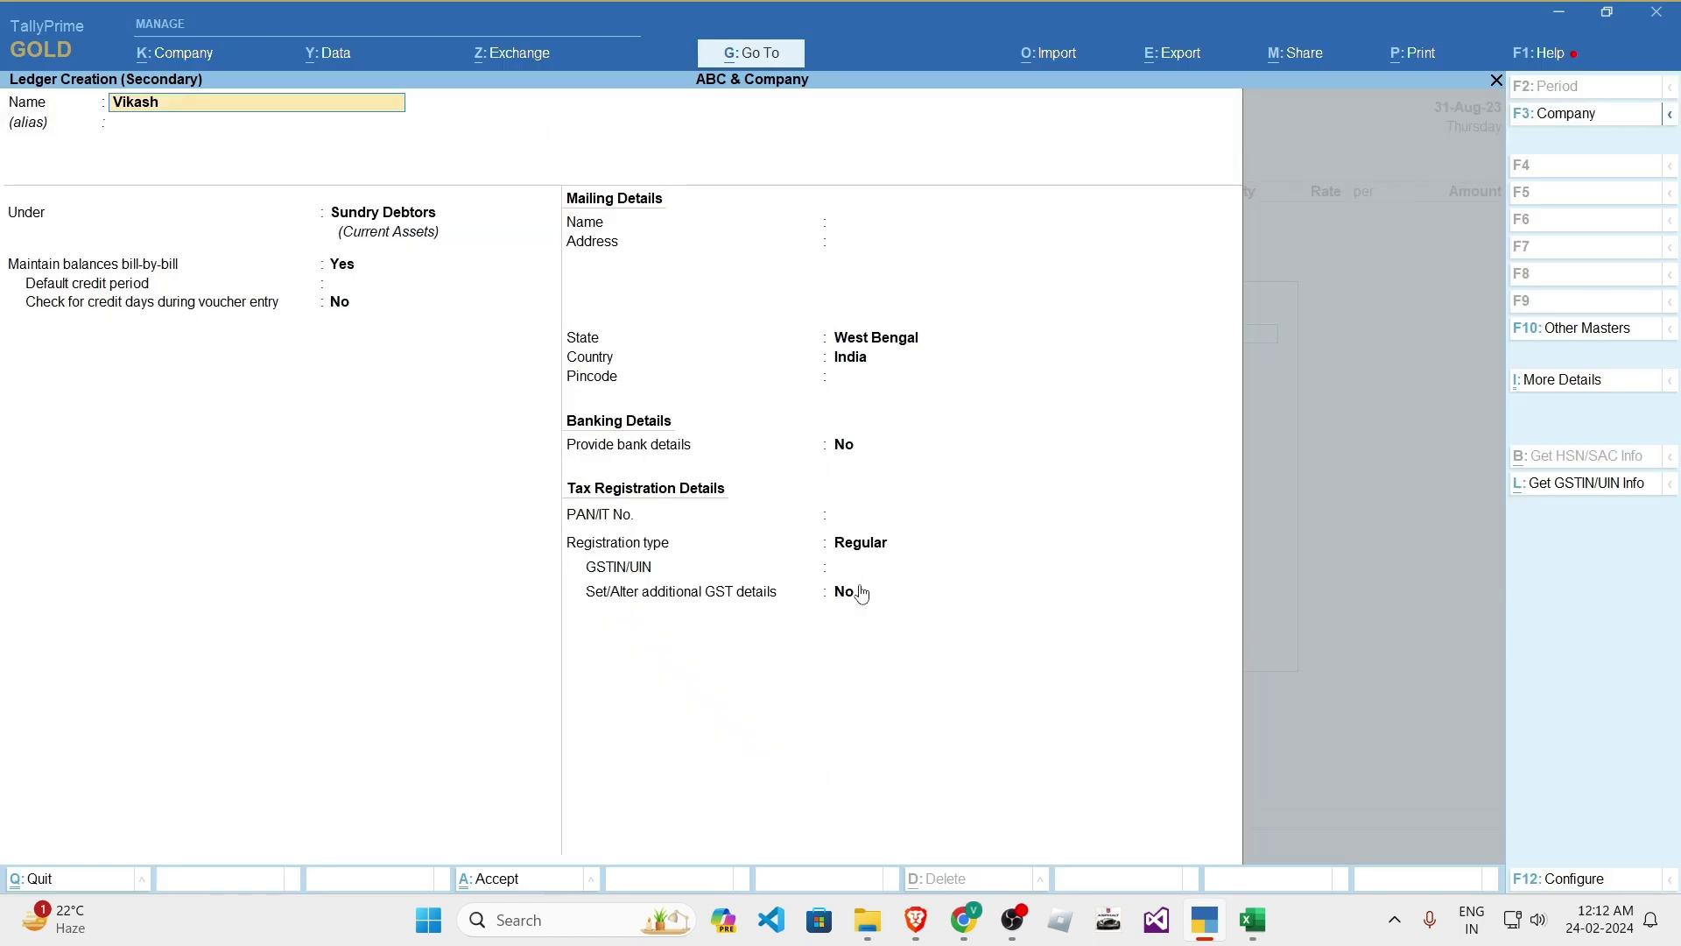
- Name the ledger Delhi Sales Co and move past the alias toward the address
text(Delhi Sales Co)
key(Escape)
text(Delhi Sales Co)
key(Return)
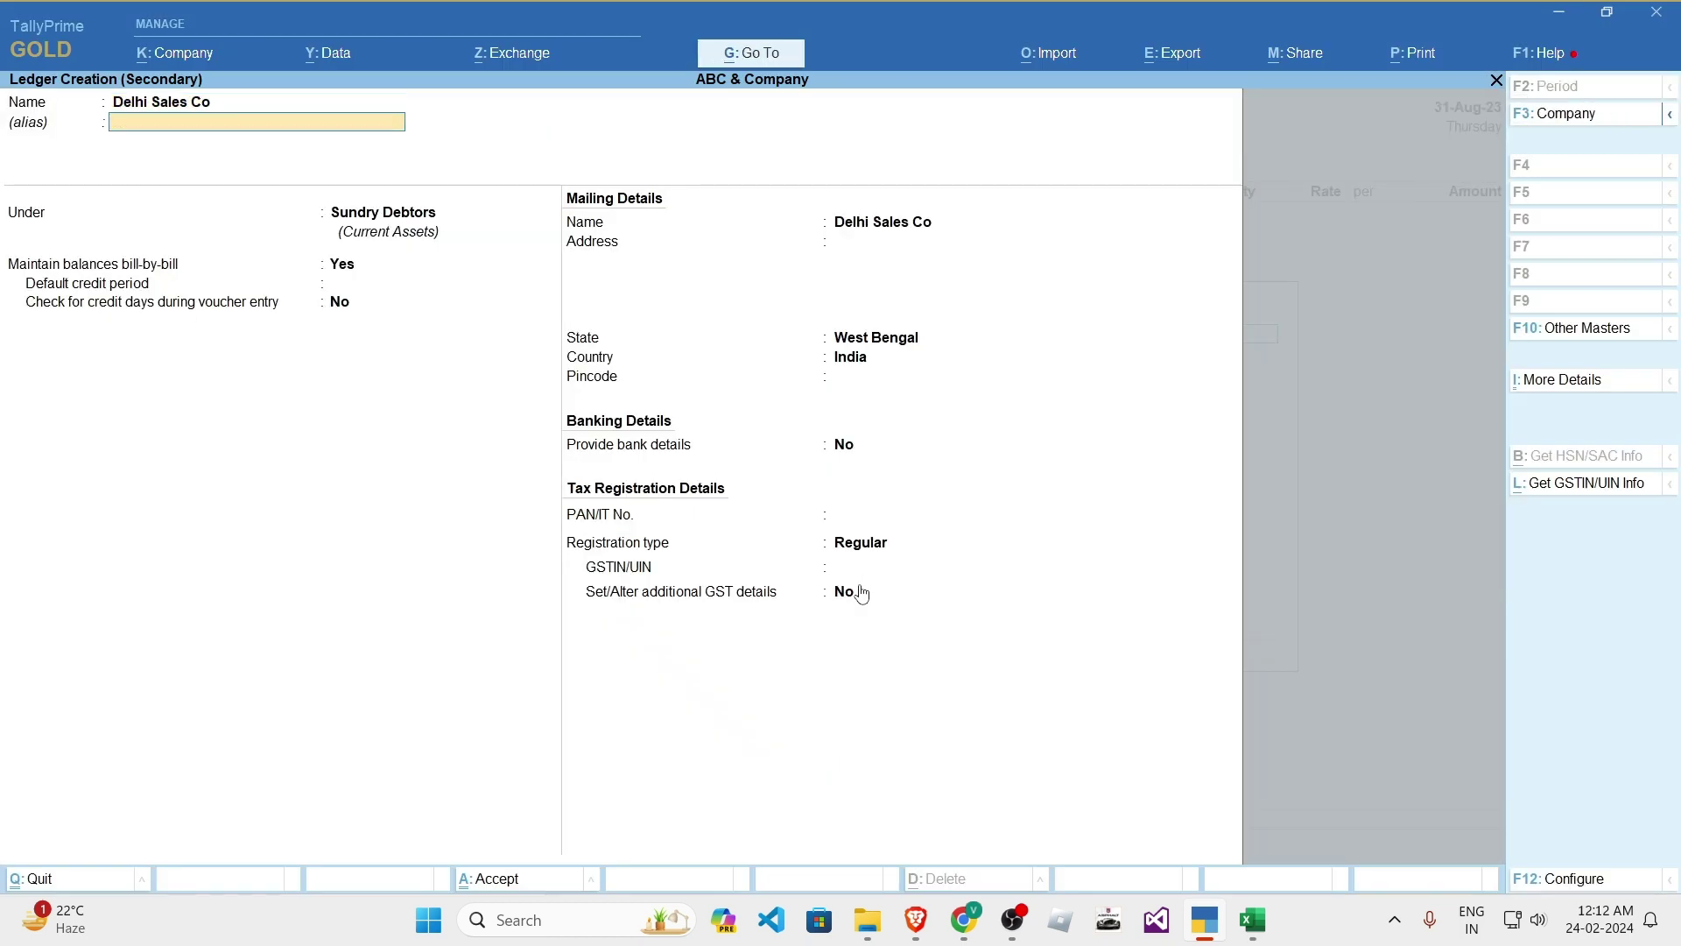
key(Return)
key(Return)
key(Return)
key(Return)
key(Return)
key(Return)
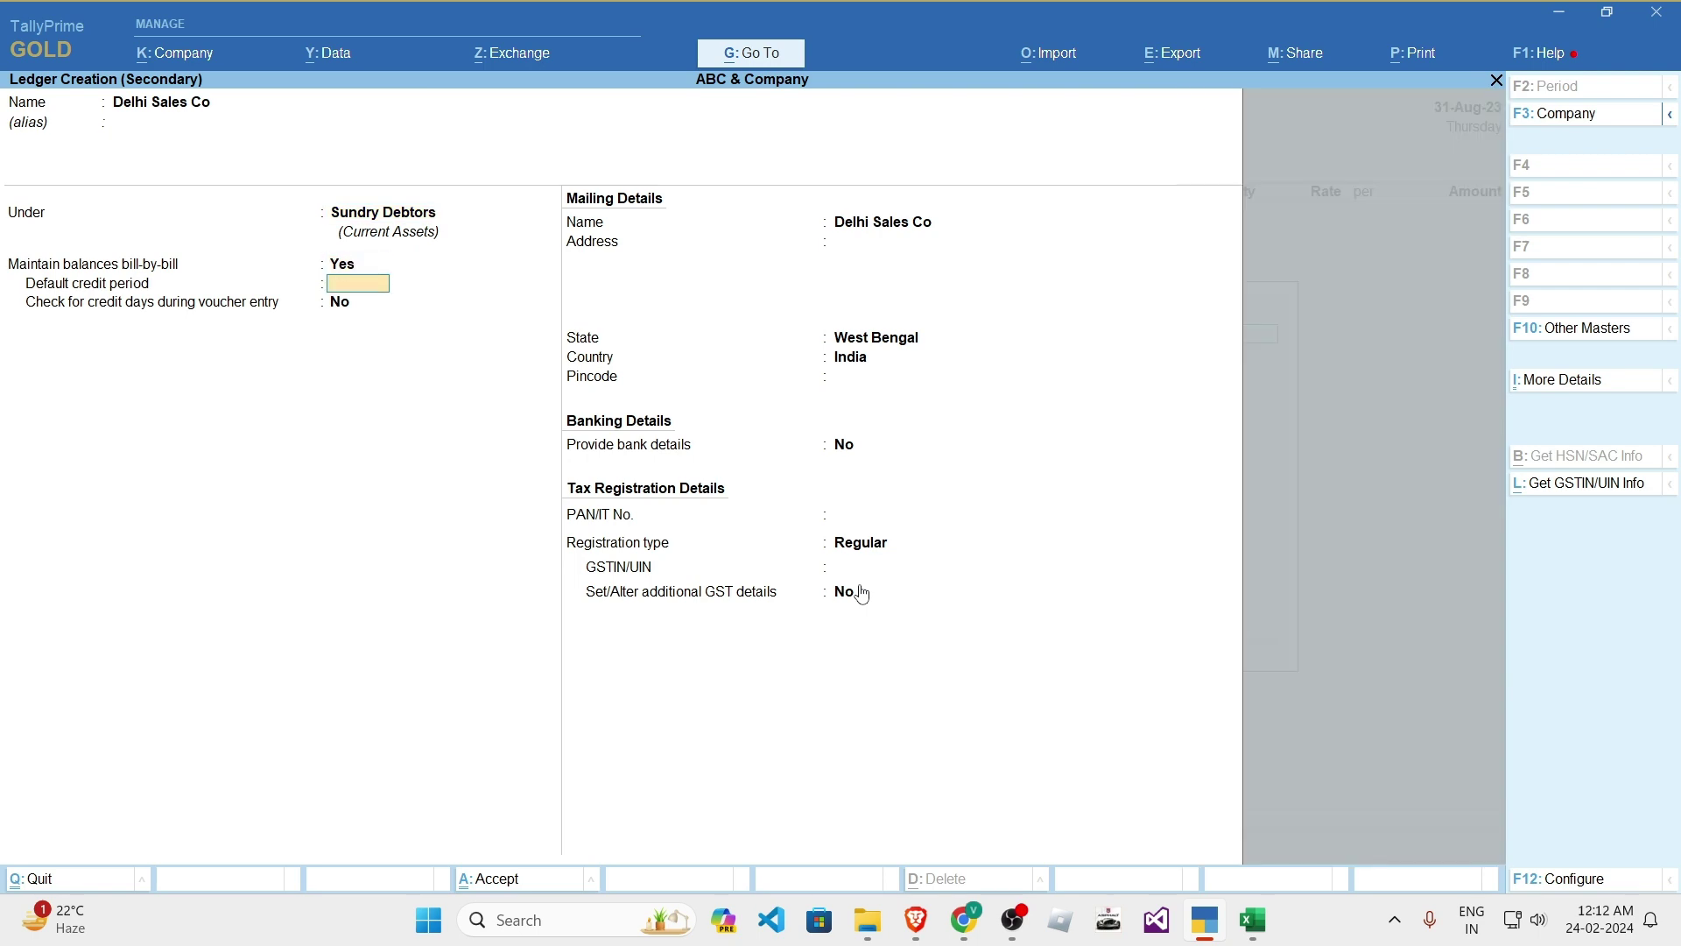
key(alt+Tab)
key(alt+Tab)
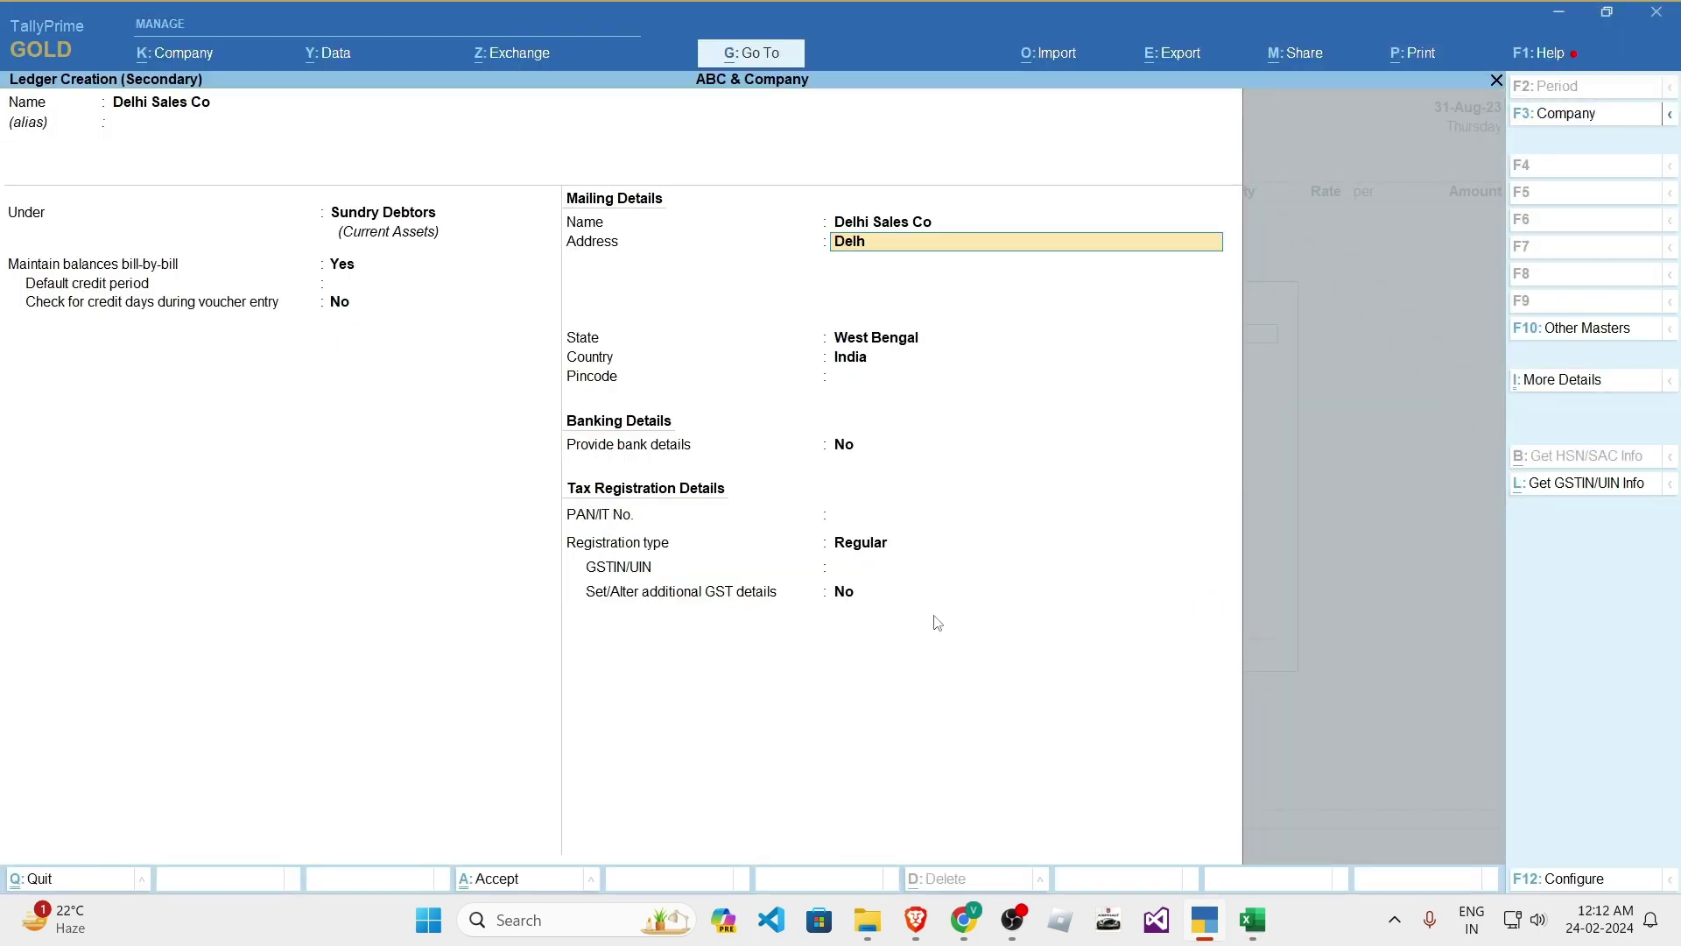
- Enter Delhi as the address, Delhi as the state and pincode 110005
text(Delhi)
key(Return)
text(\)
key(Return)
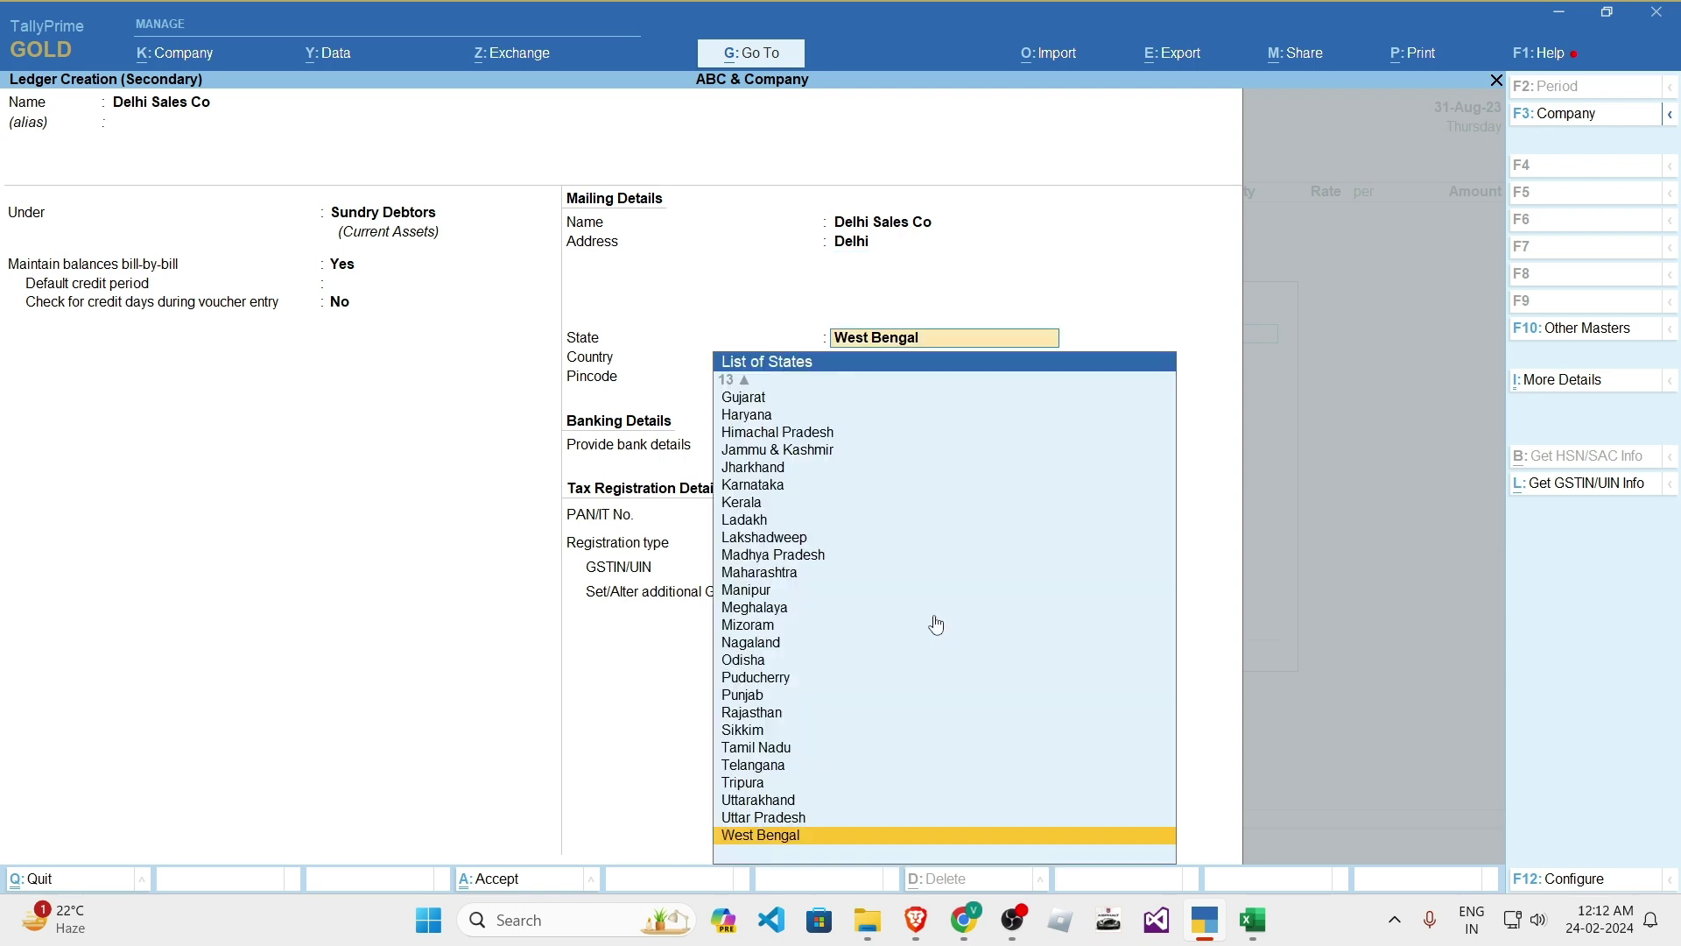
text(del)
key(Return)
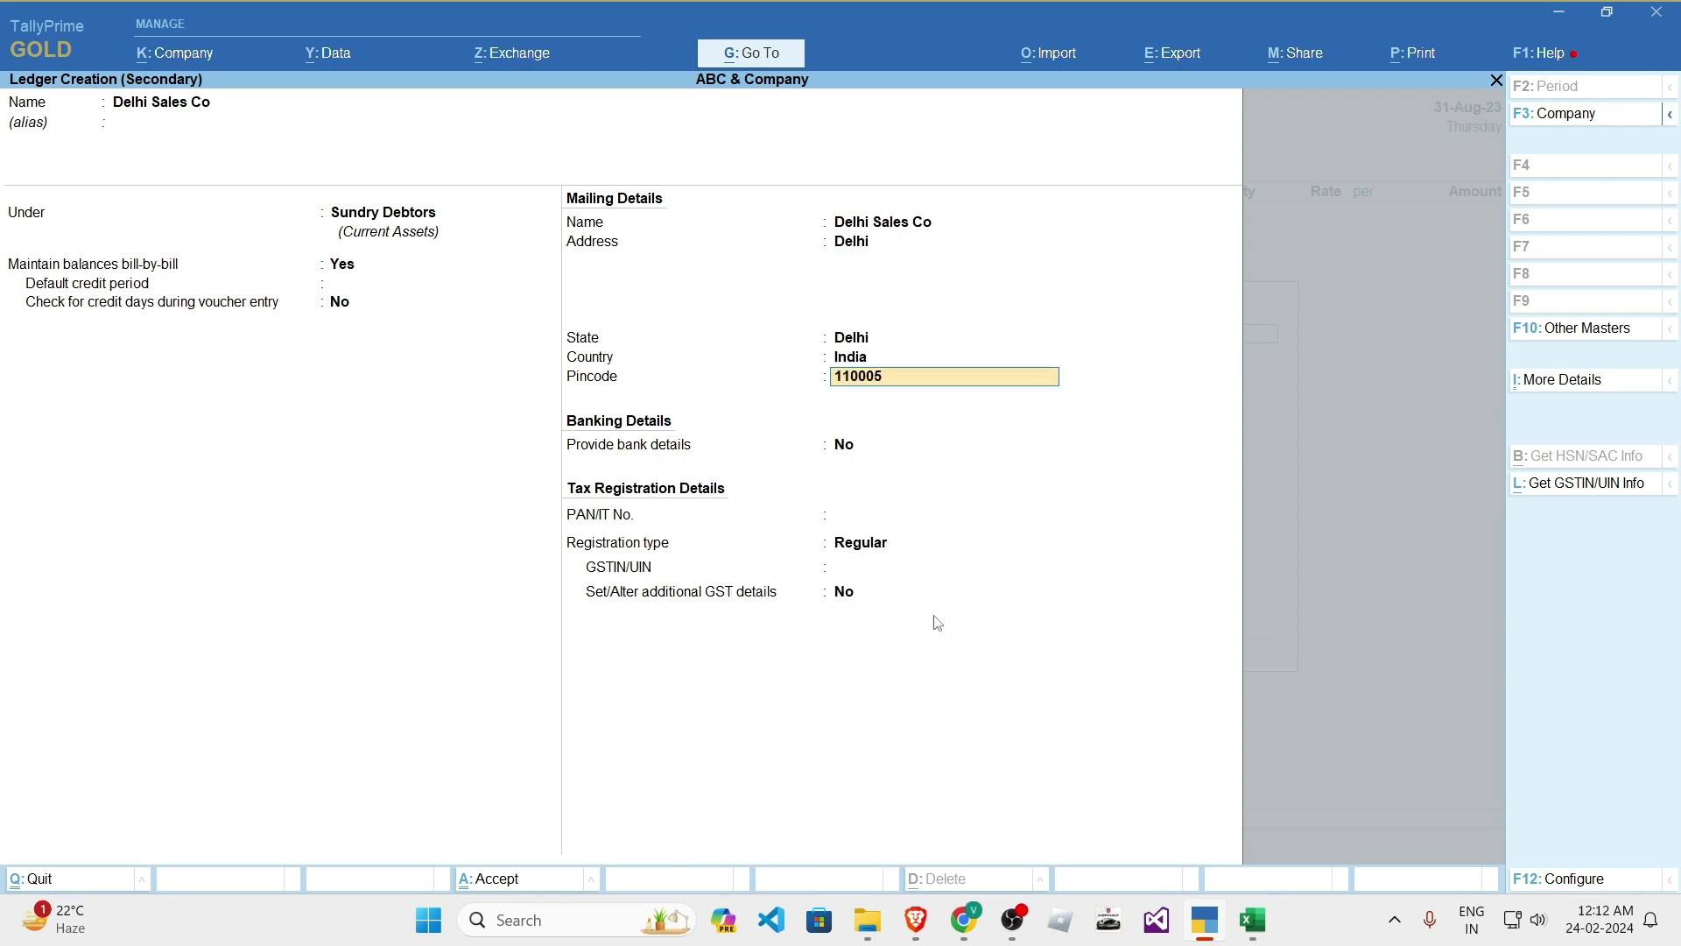
key(Return)
key(alt+Tab)
click(1113, 741)
click(1134, 762)
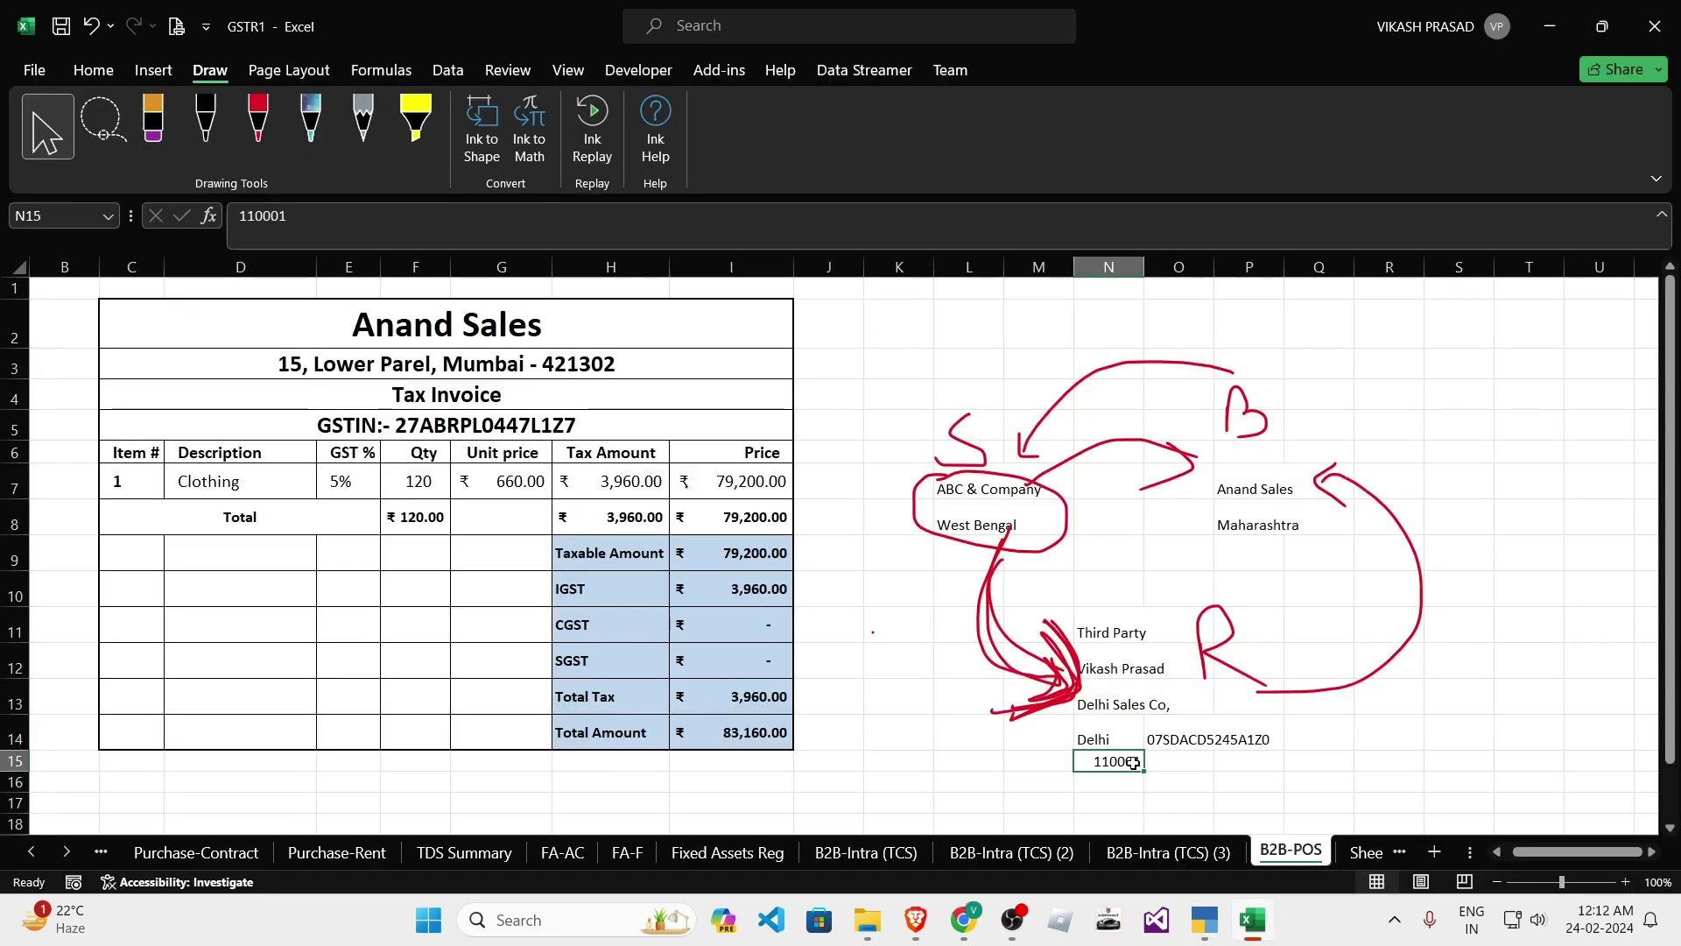
key(alt+Tab)
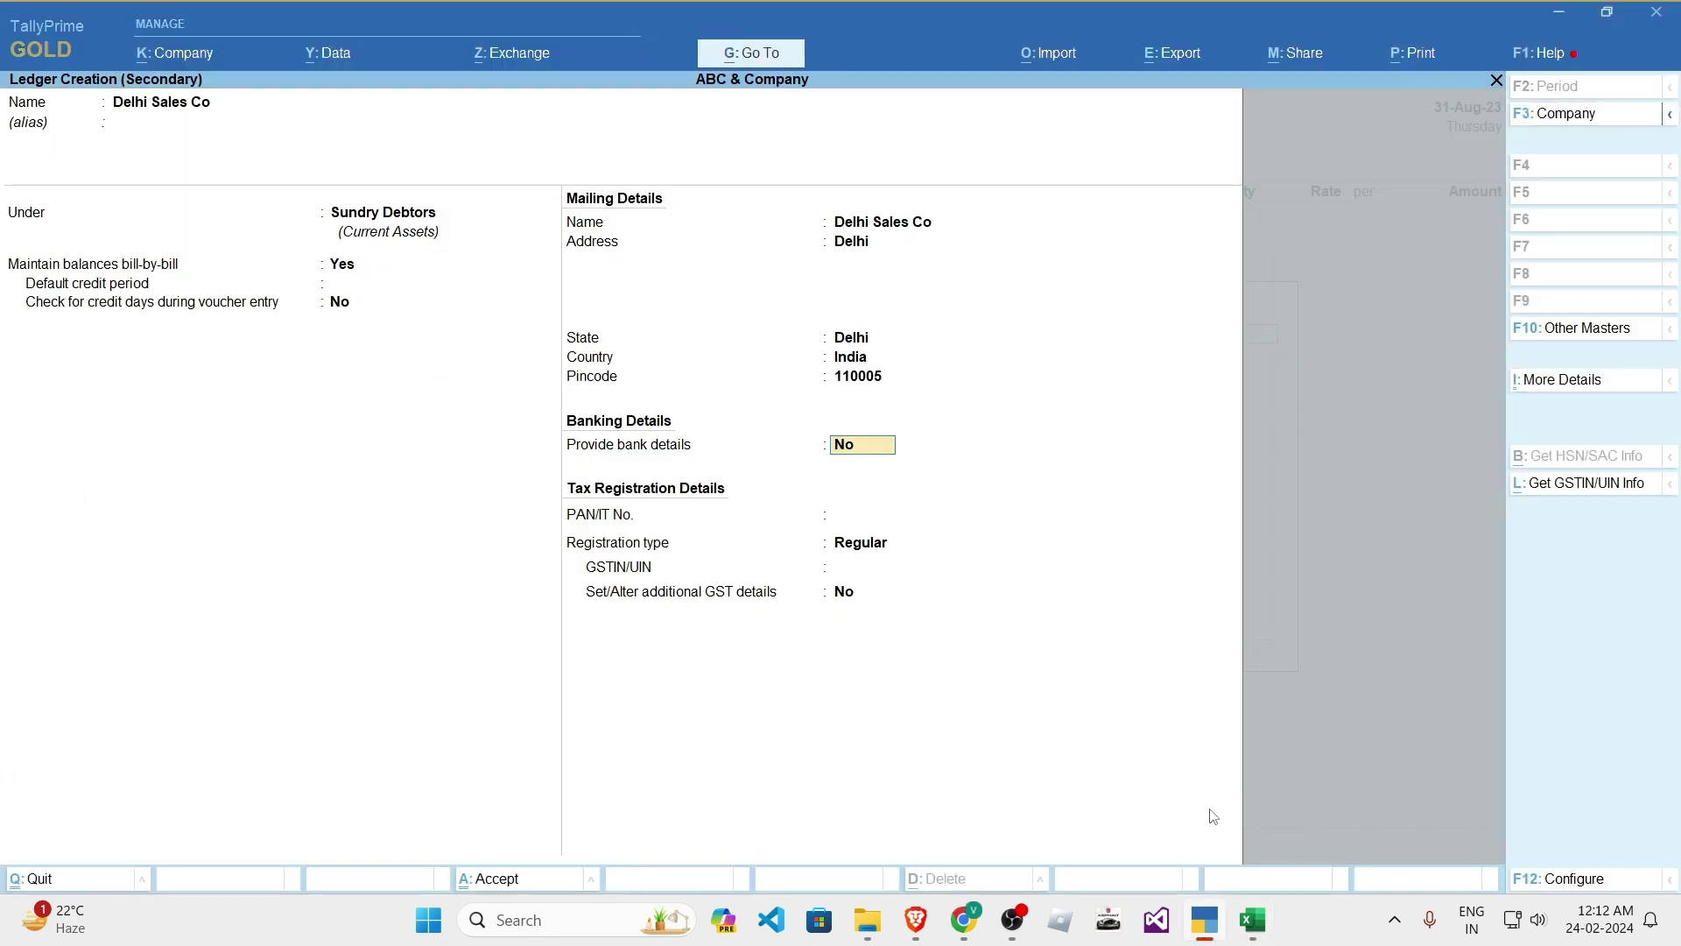
- Paste the consignee's GSTIN from the sheet and save the Delhi Sales Co ledger
key(Return)
key(Return)
key(Return)
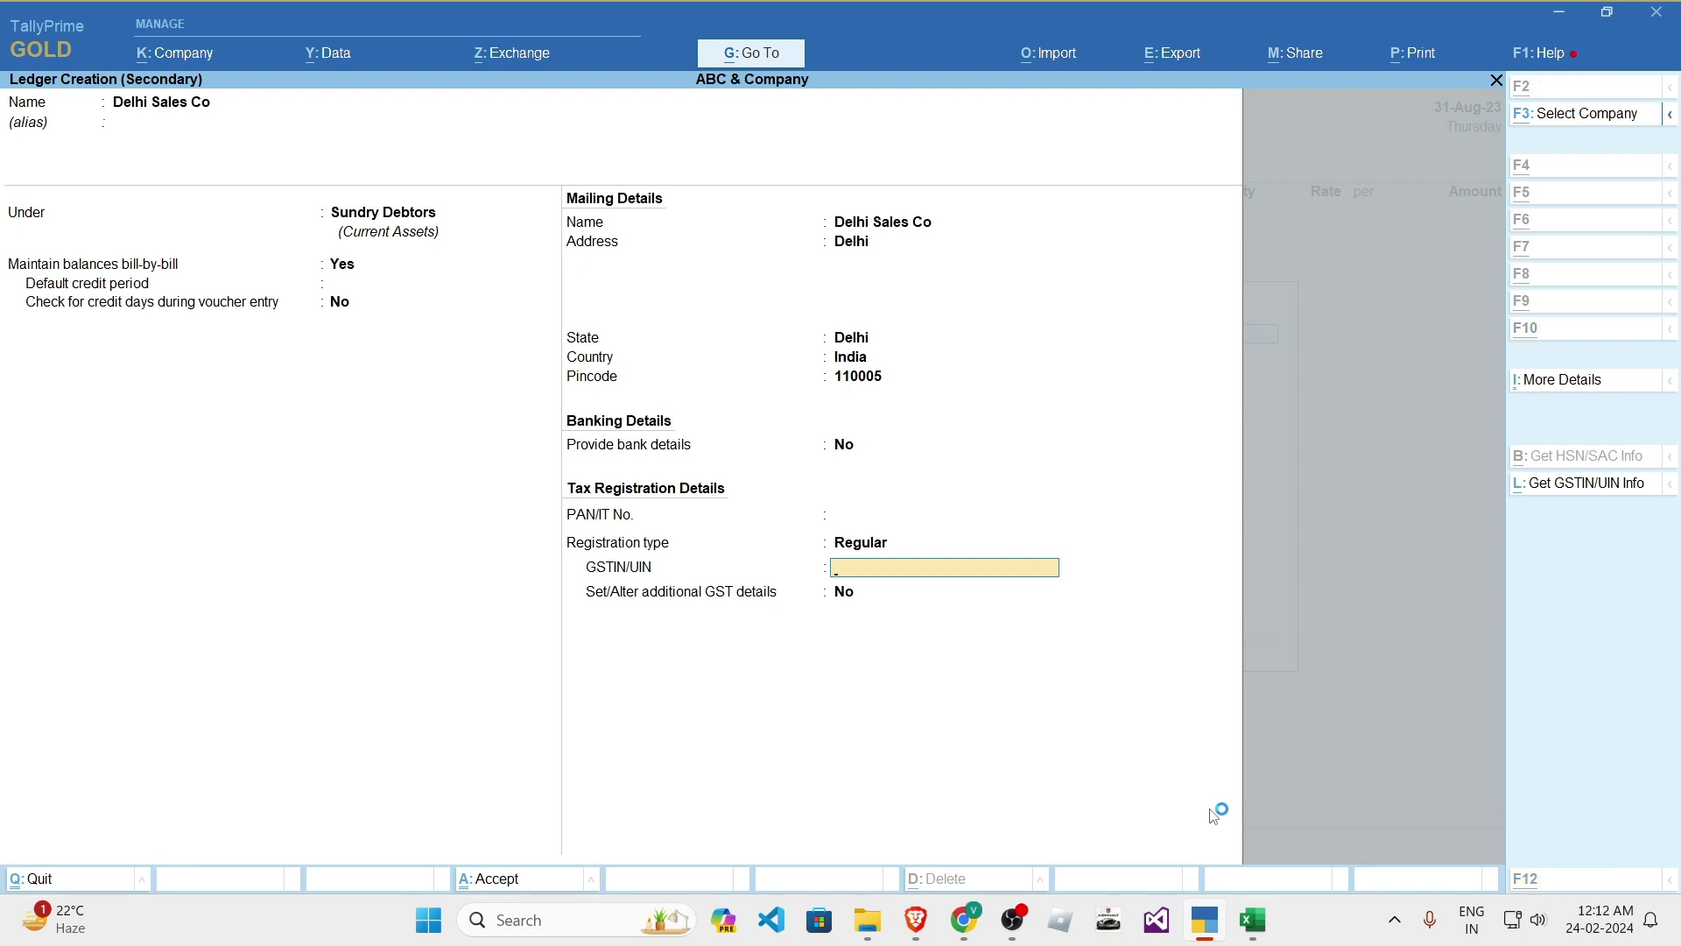
key(alt+Tab)
click(1177, 740)
key(ctrl+c)
key(alt+Tab)
key(ctrl+alt+v)
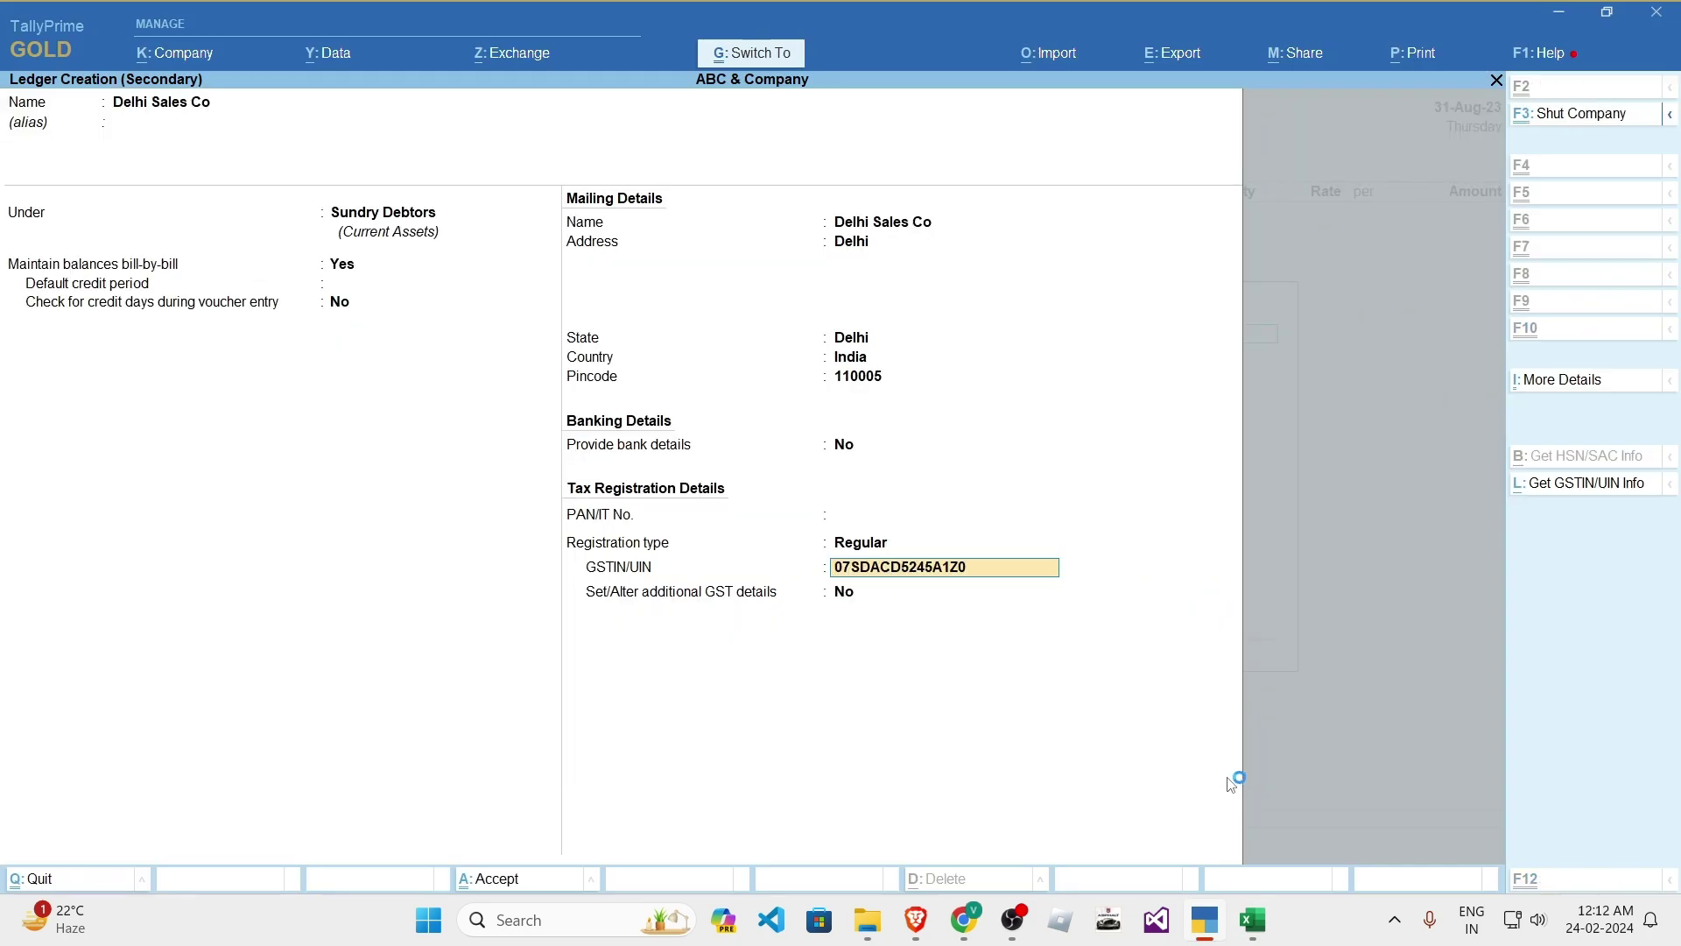
key(Return)
key(Return)
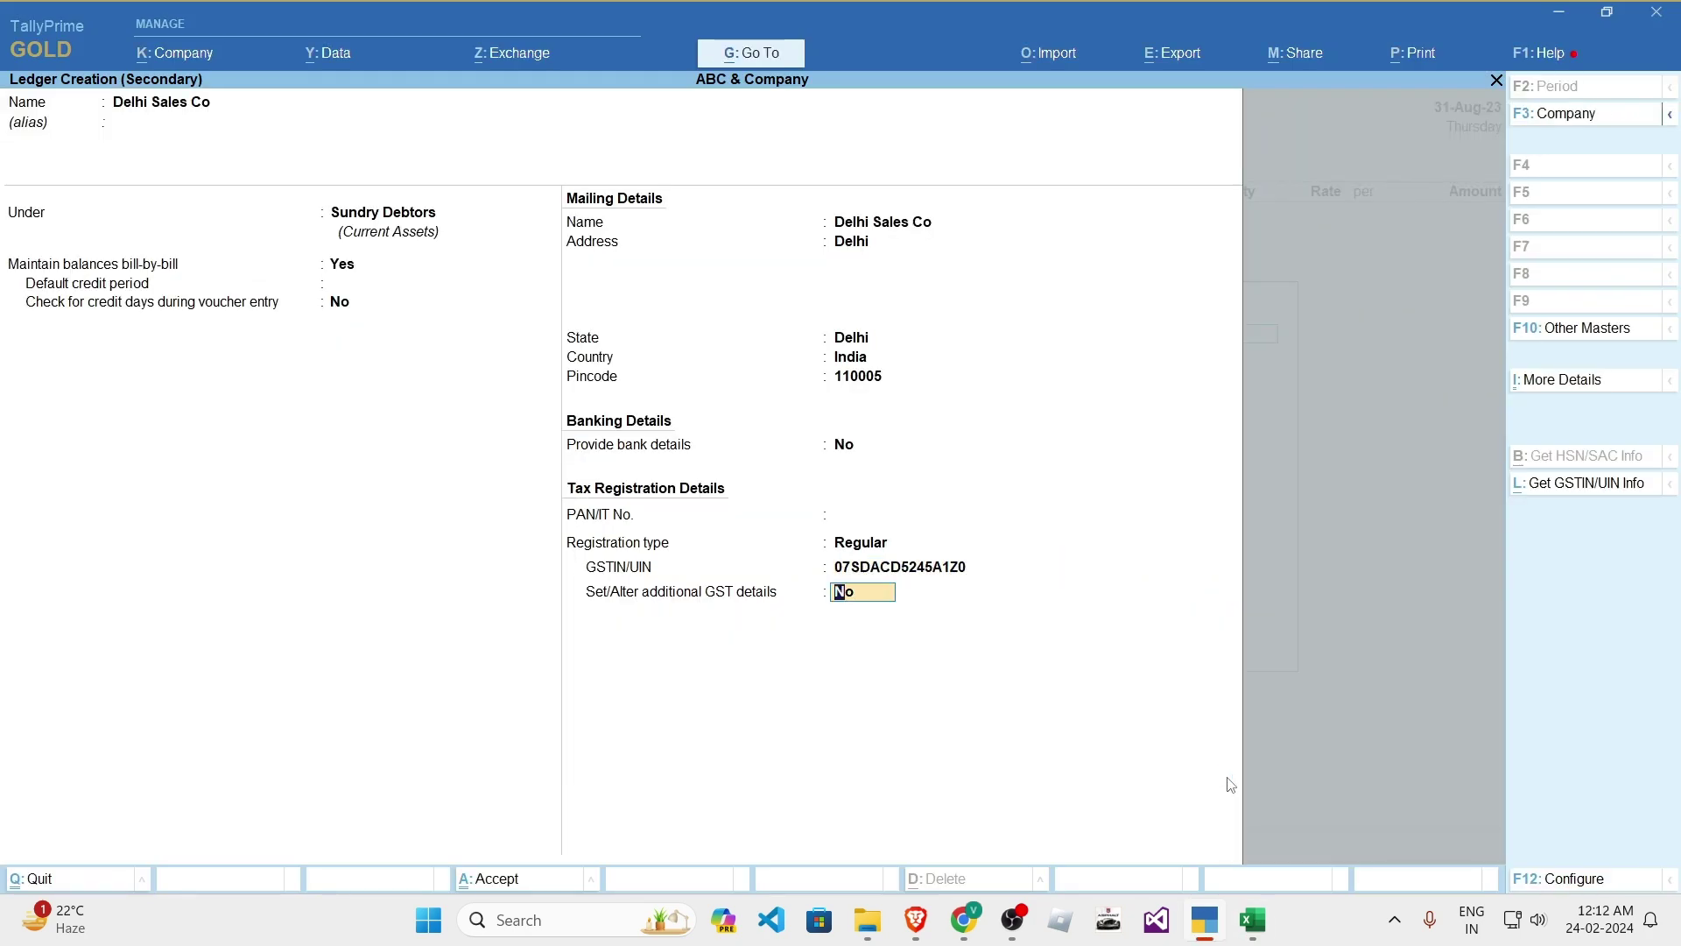
key(Return)
key(Return)
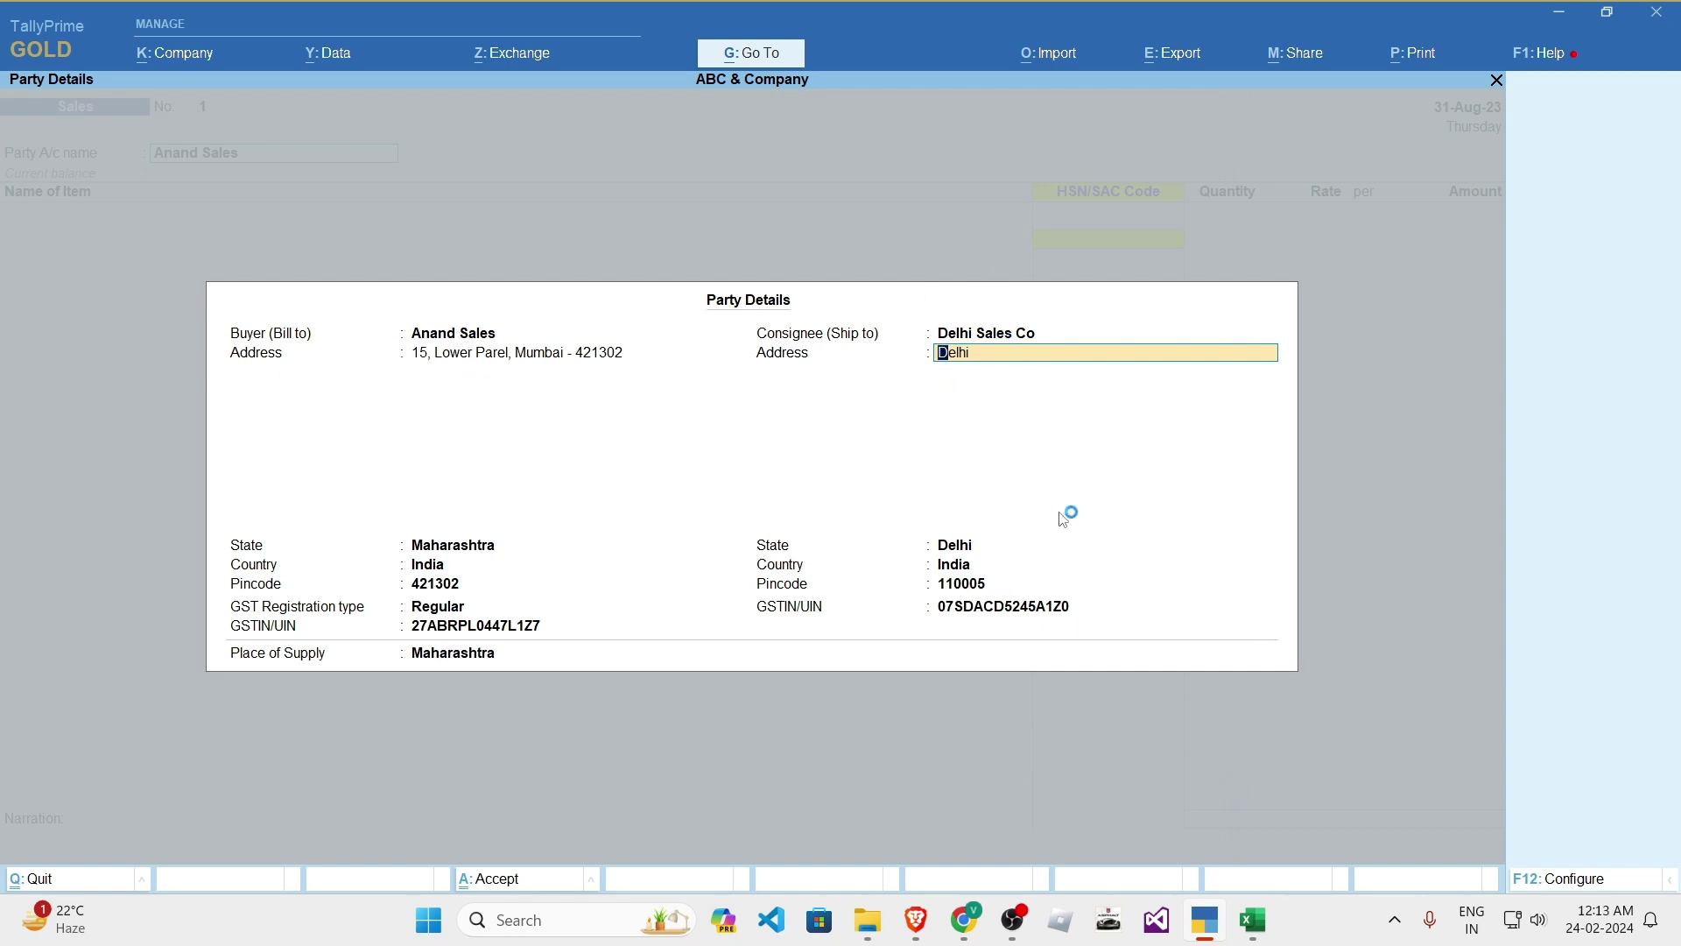
- Confirm Delhi Sales Co (Delhi, 110005) as consignee and reach Place of Supply, leaving Maharashtra
key(Return)
key(Return)
key(Return)
key(Return)
key(Return)
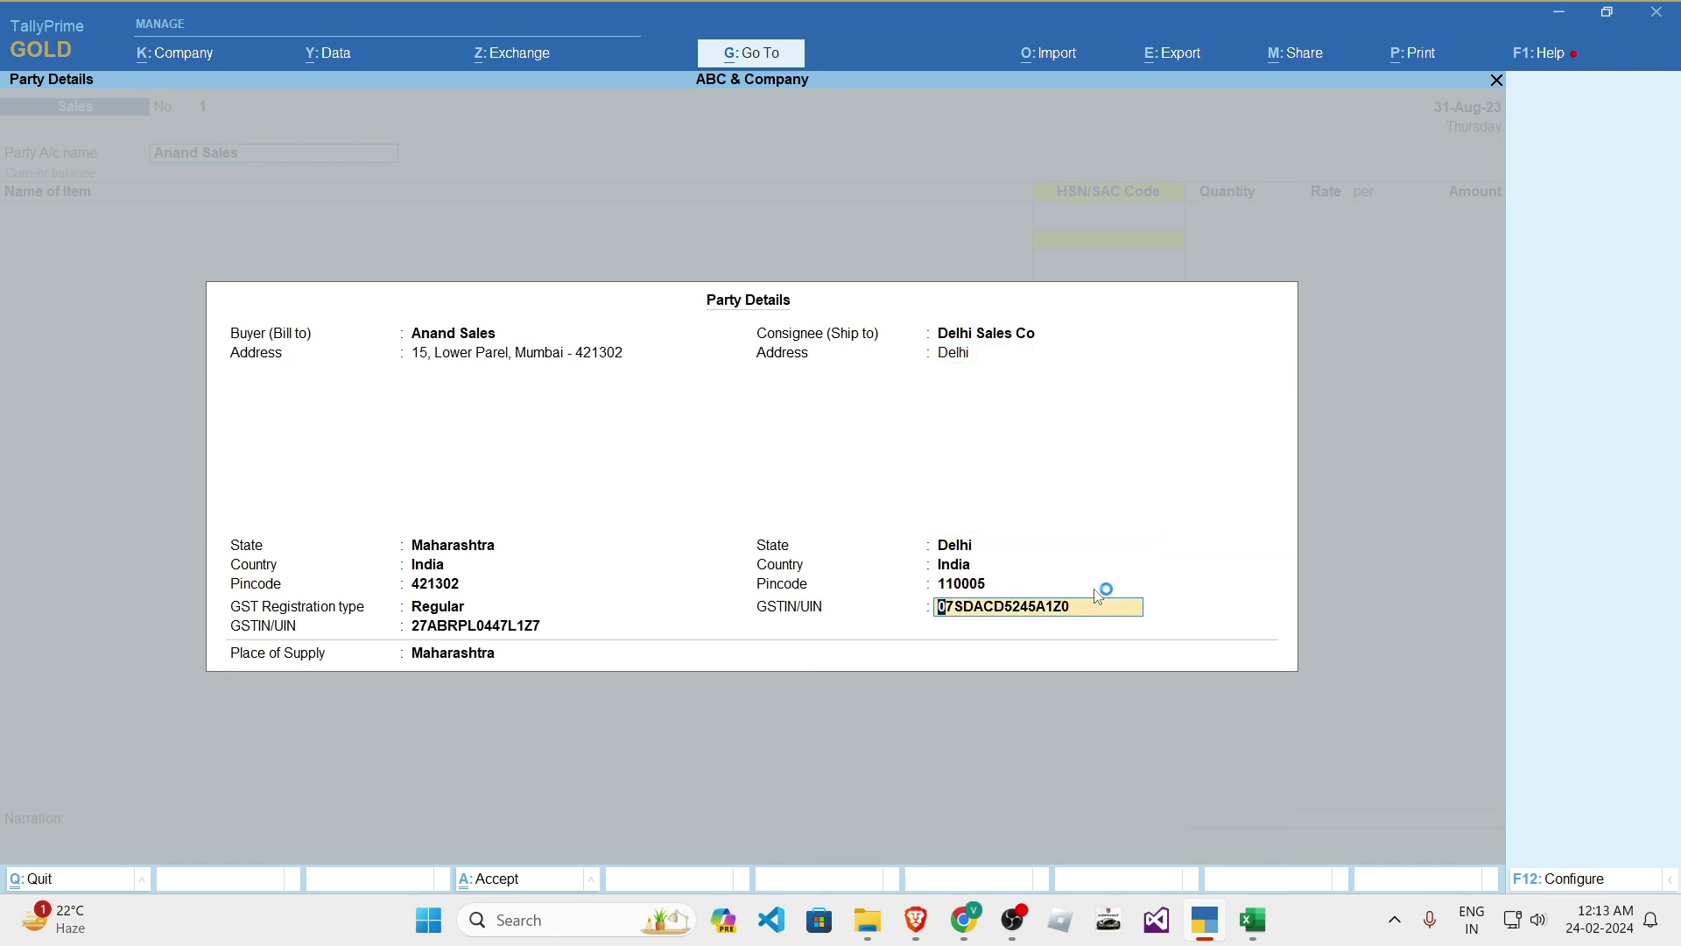
key(Return)
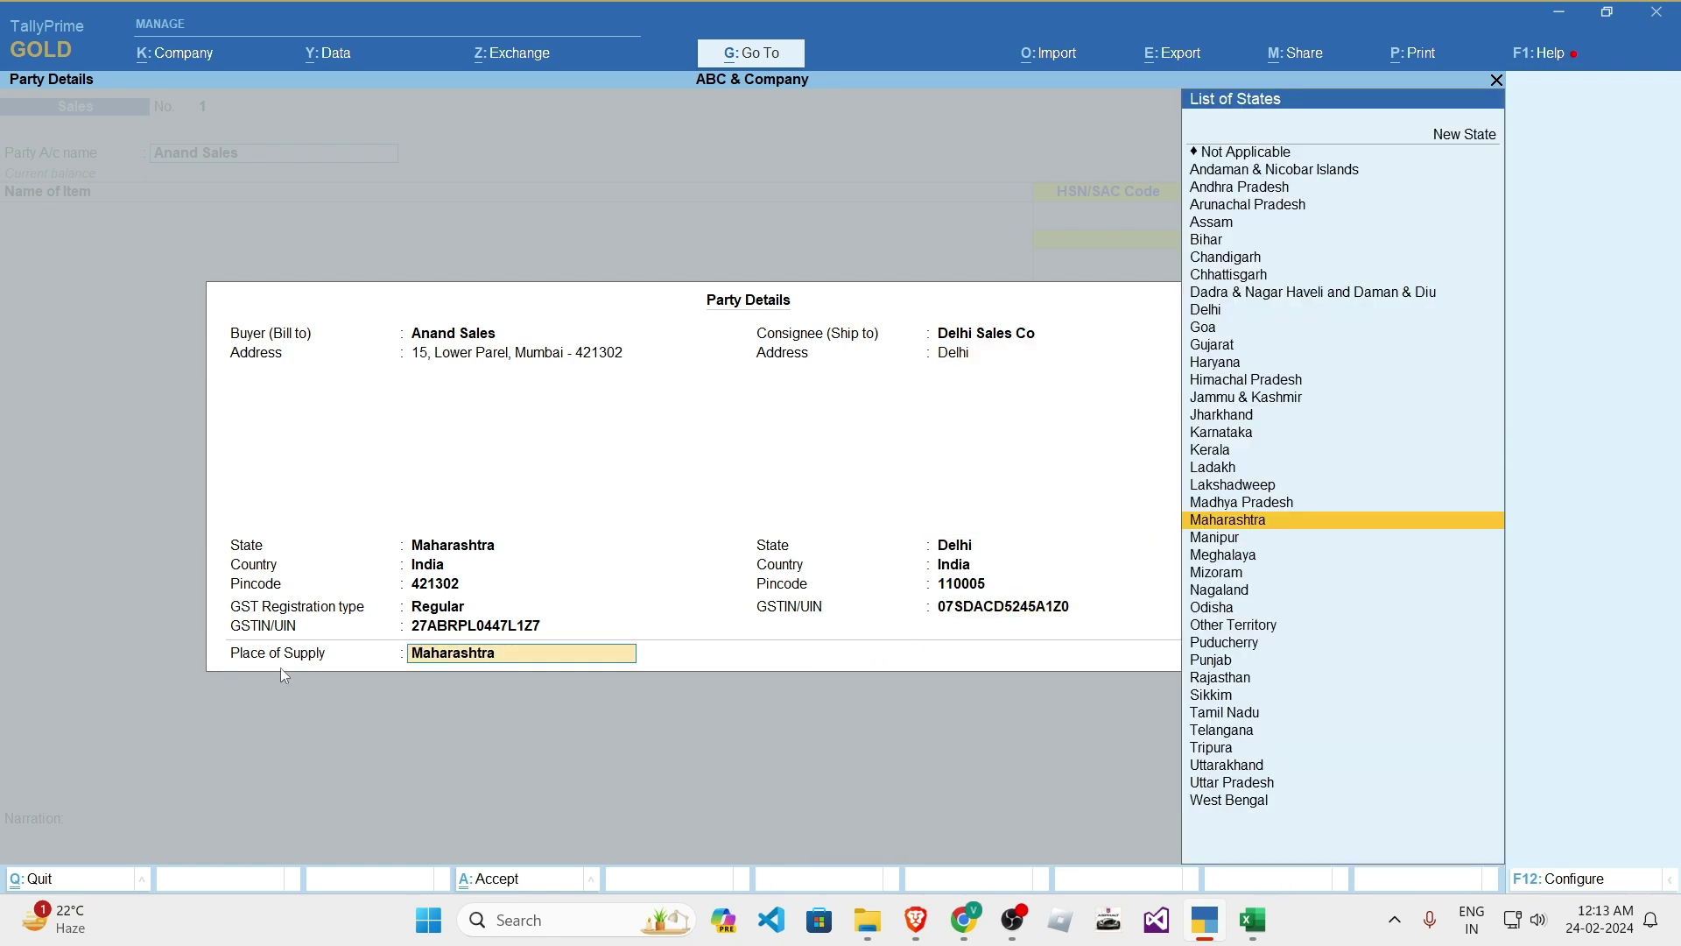
key(alt+Tab)
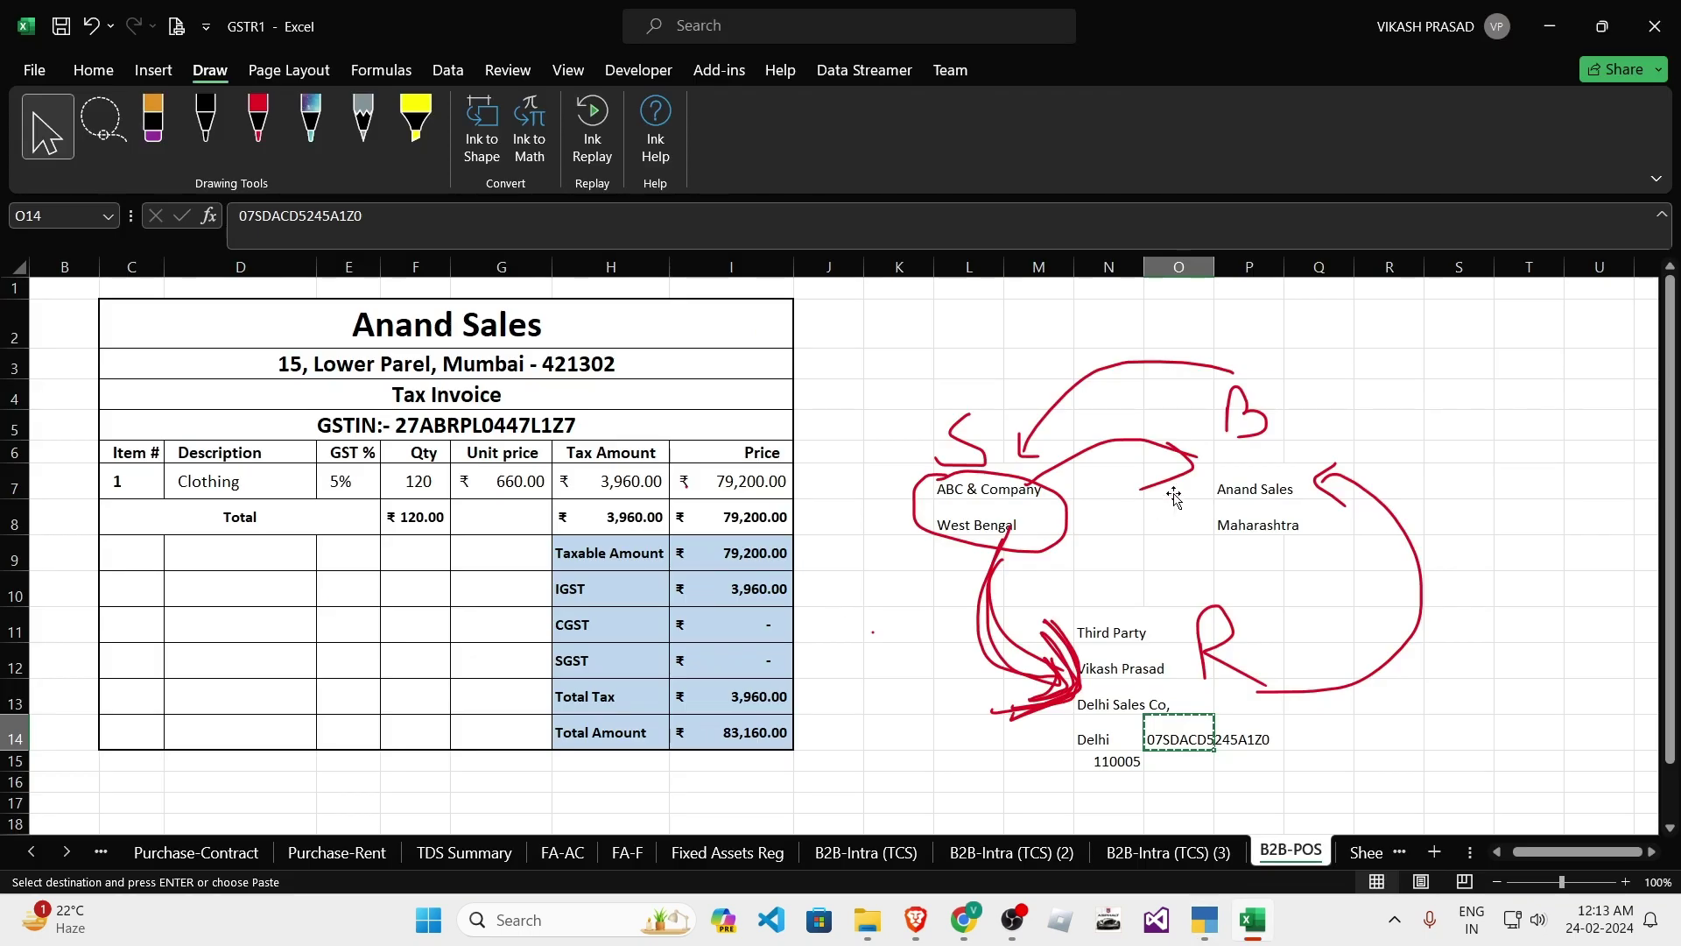
mouse_move(1254, 487)
mouse_down()
mouse_move(1231, 526)
mouse_move(1248, 474)
mouse_move(1243, 516)
mouse_up()
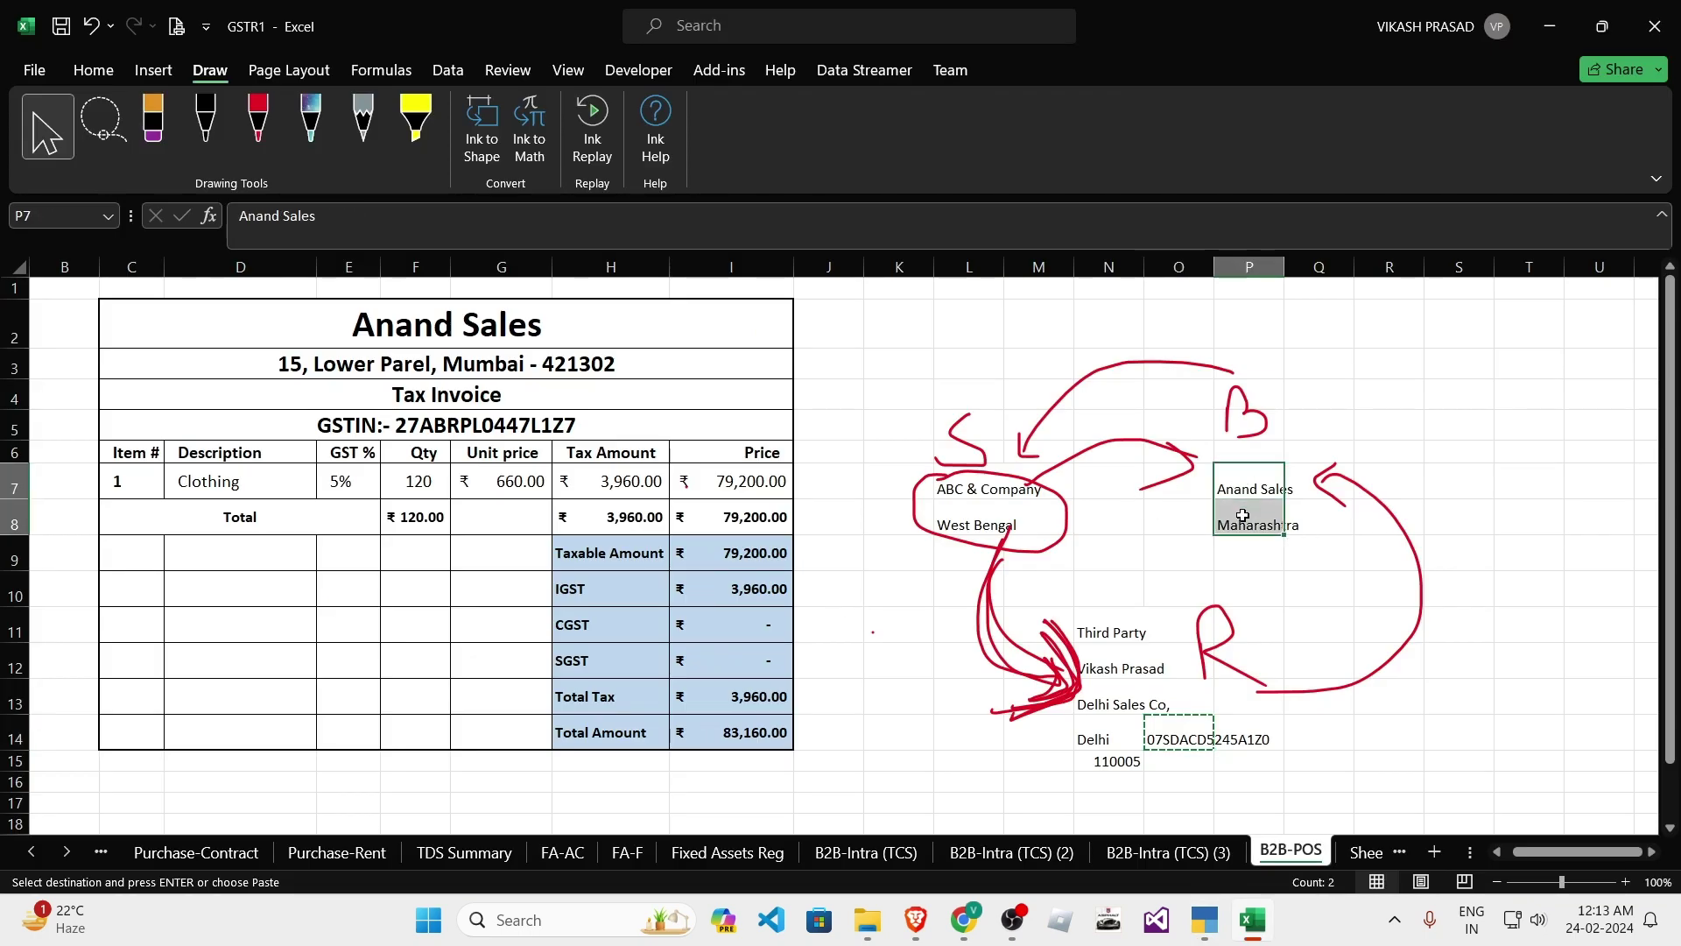
key(alt+Tab)
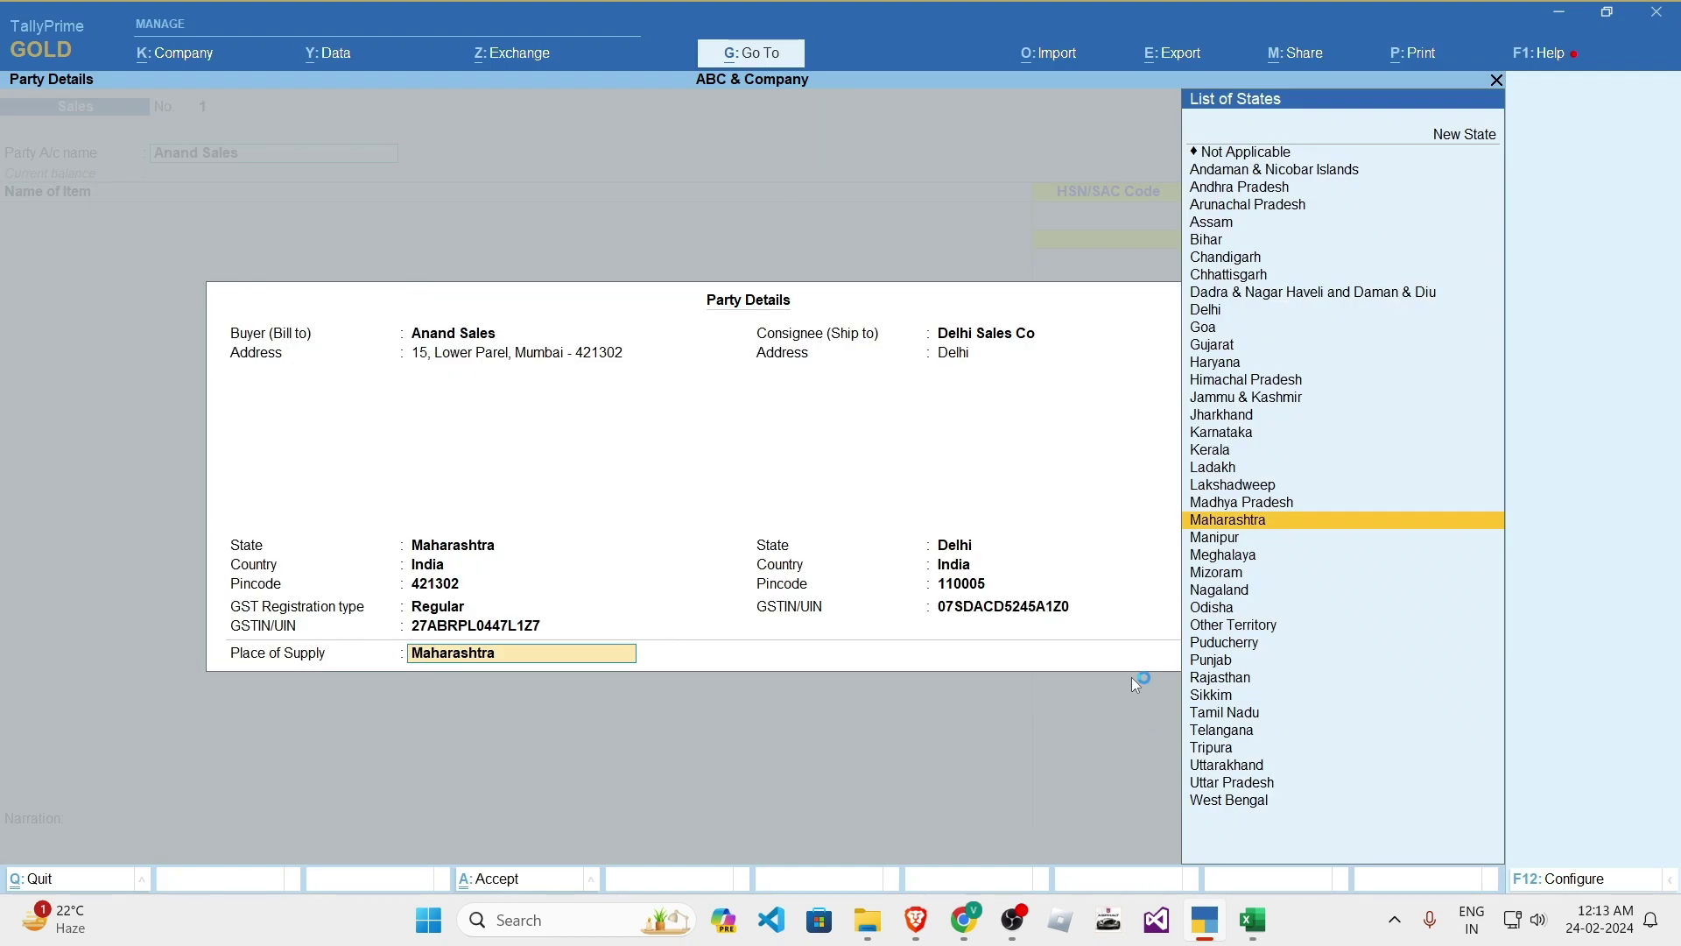
key(alt+Tab)
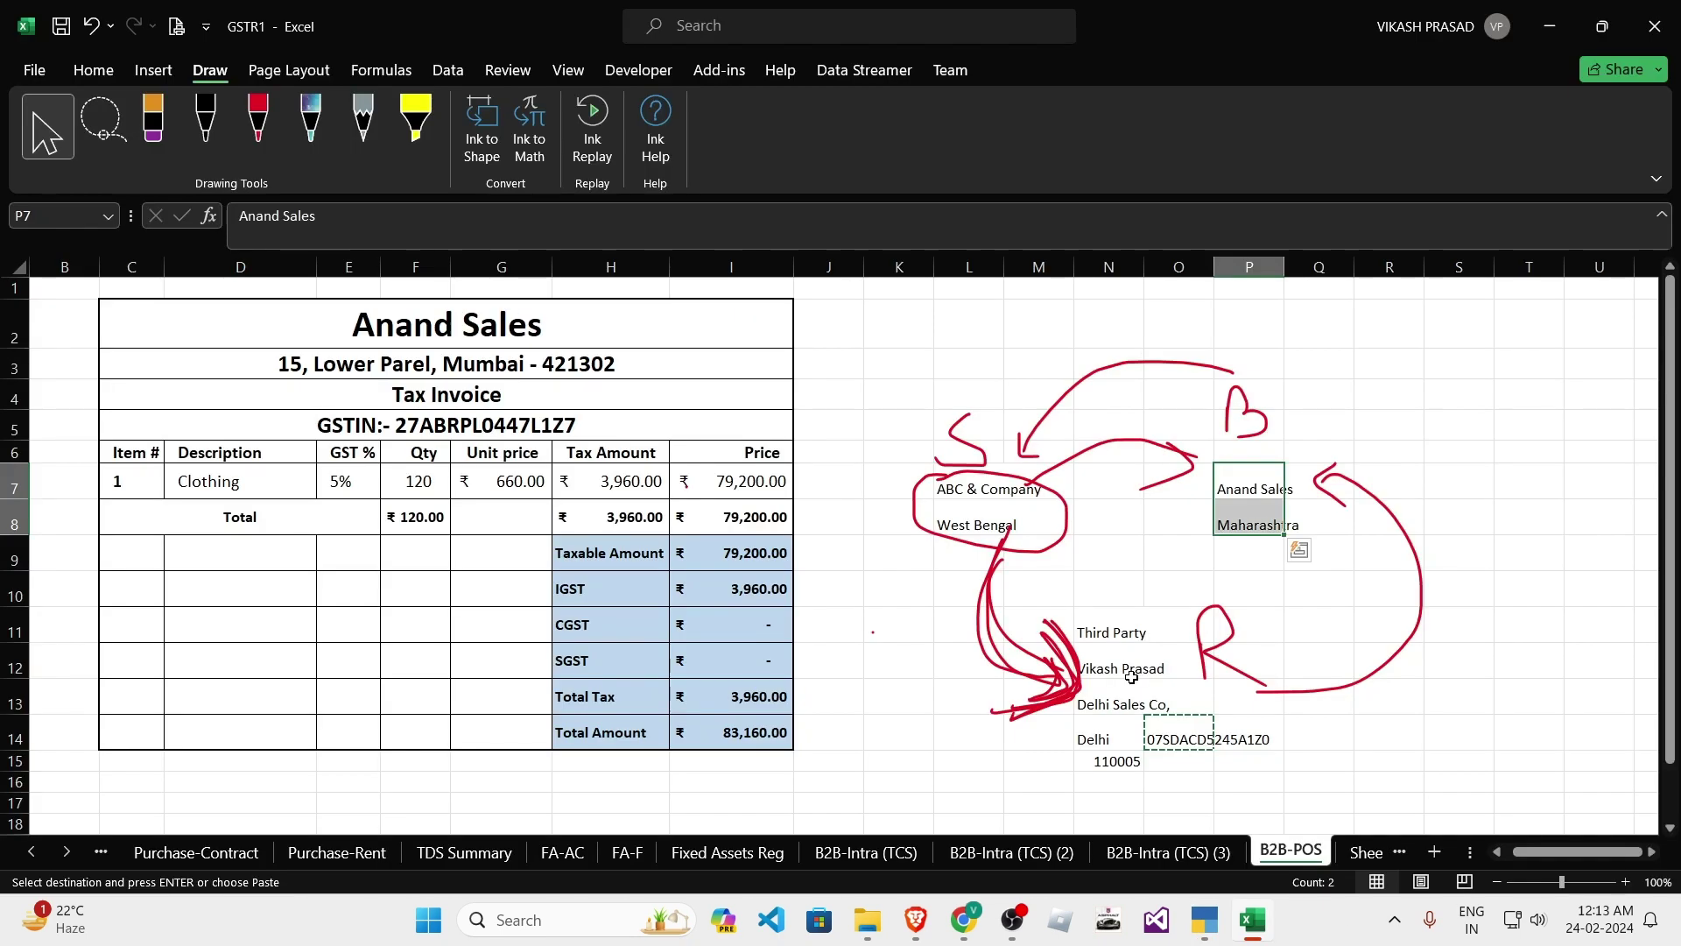
click(1138, 588)
click(1117, 642)
drag(1112, 670, 1126, 744)
key(Escape)
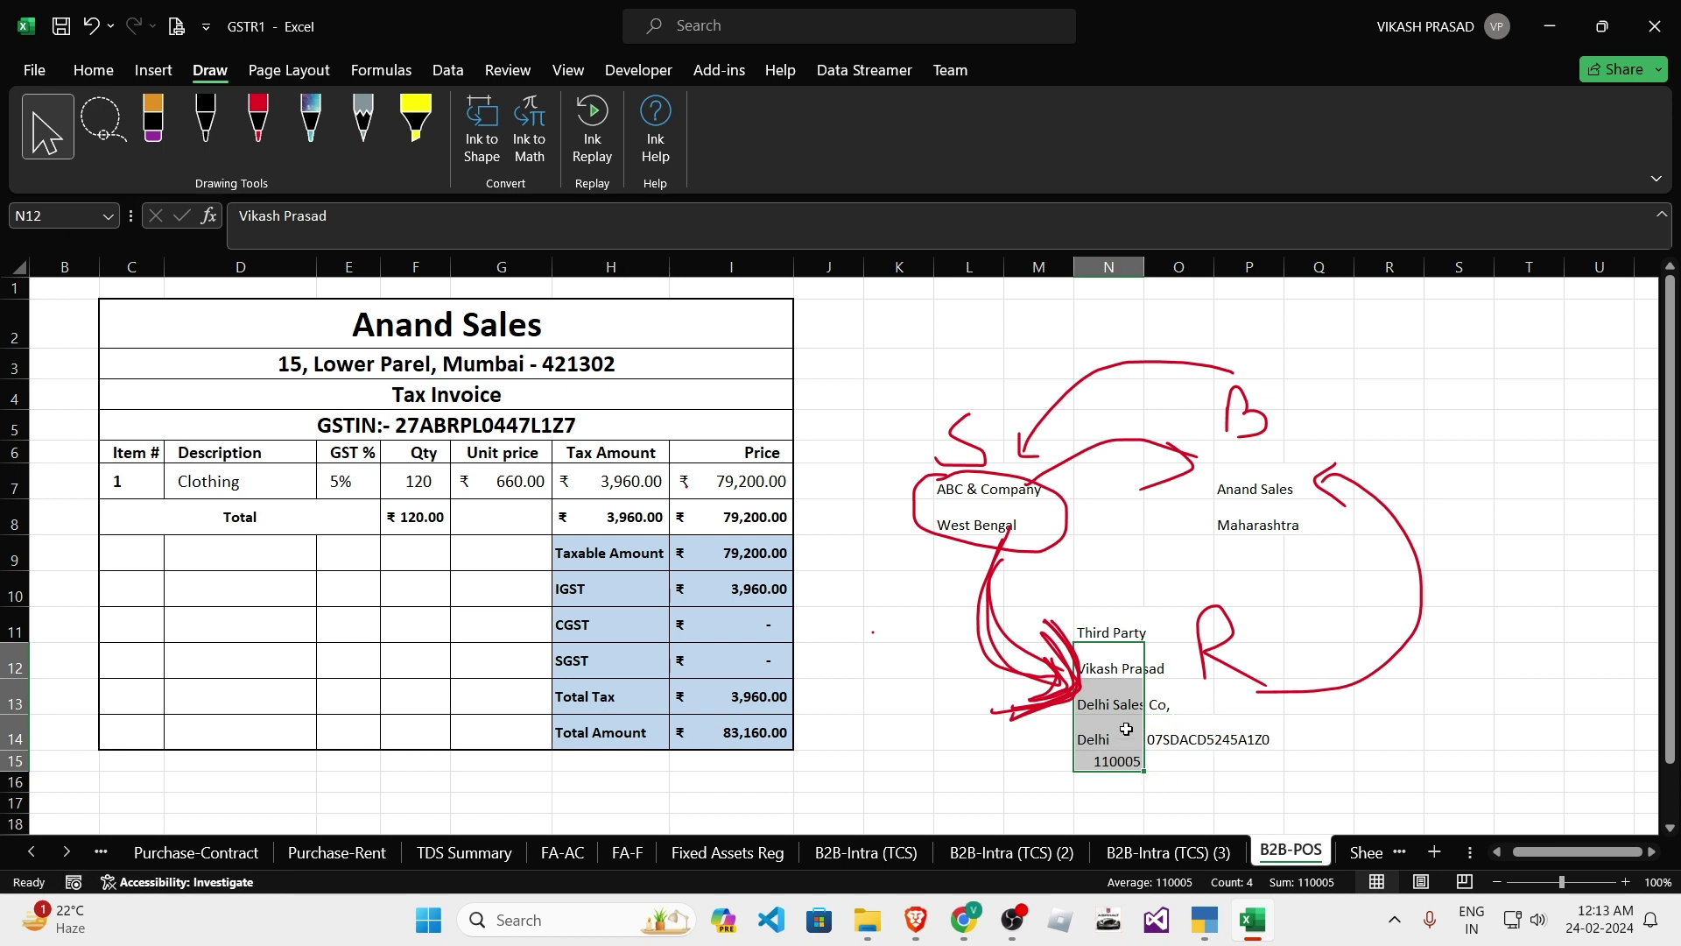
click(1235, 477)
drag(1254, 488, 1252, 560)
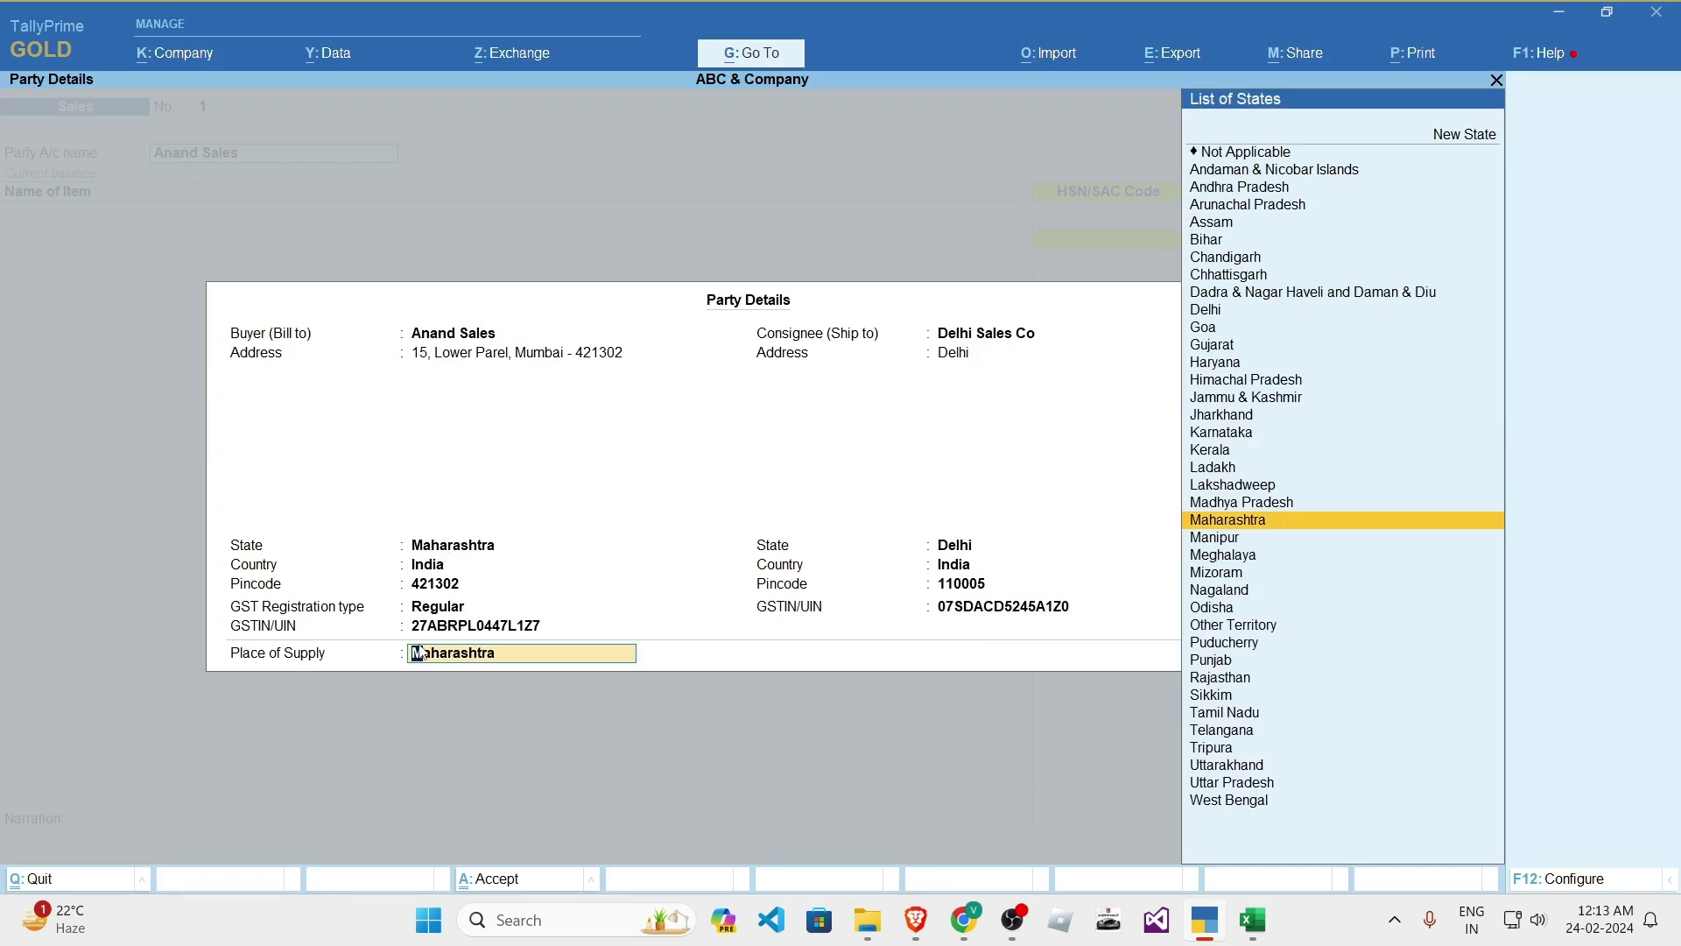
- Accept Maharashtra as place of supply and open a fresh Stock Item Creation form
key(alt+Tab)
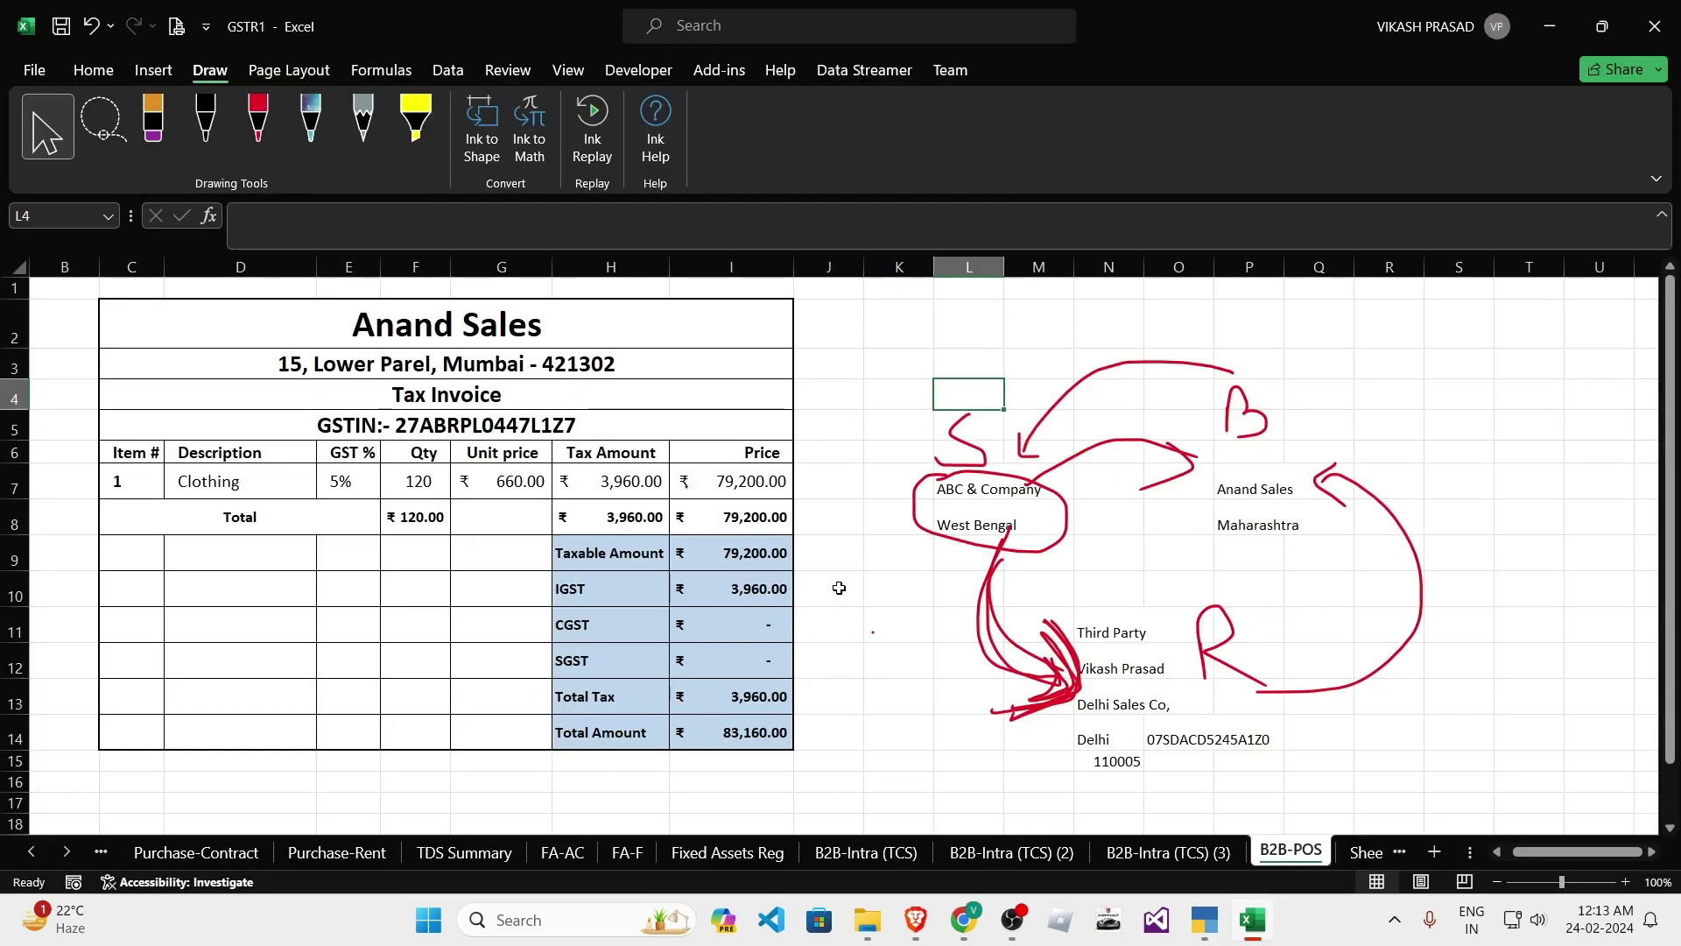
key(alt+Tab)
key(Return)
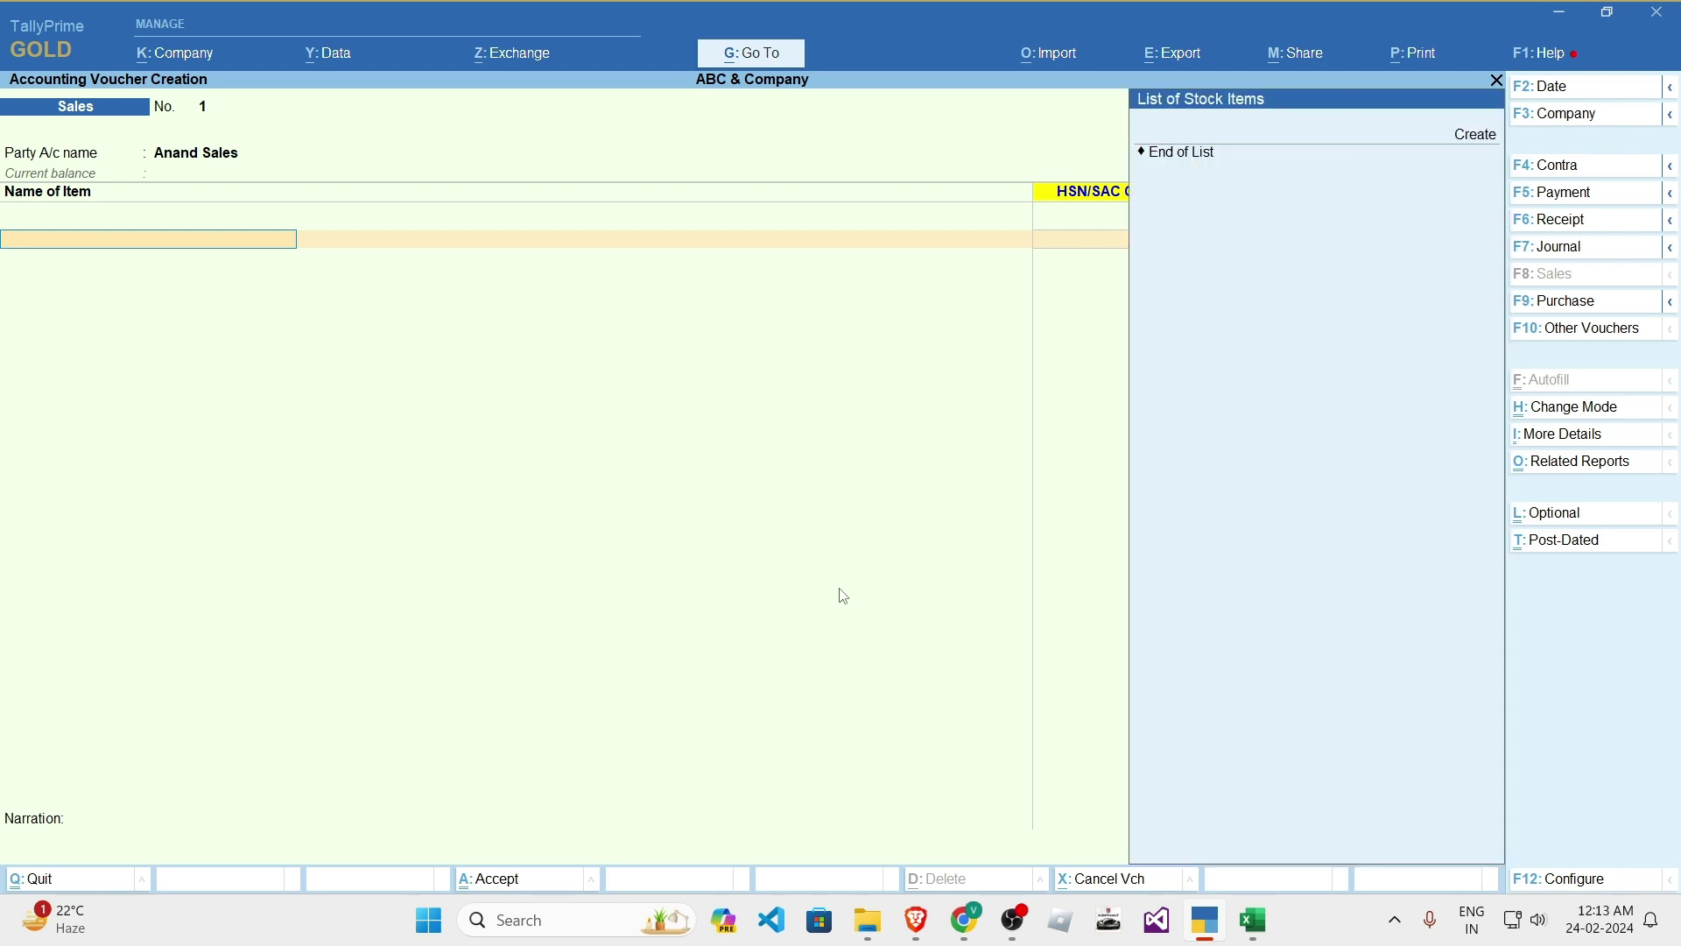
key(Return)
key(alt+Tab)
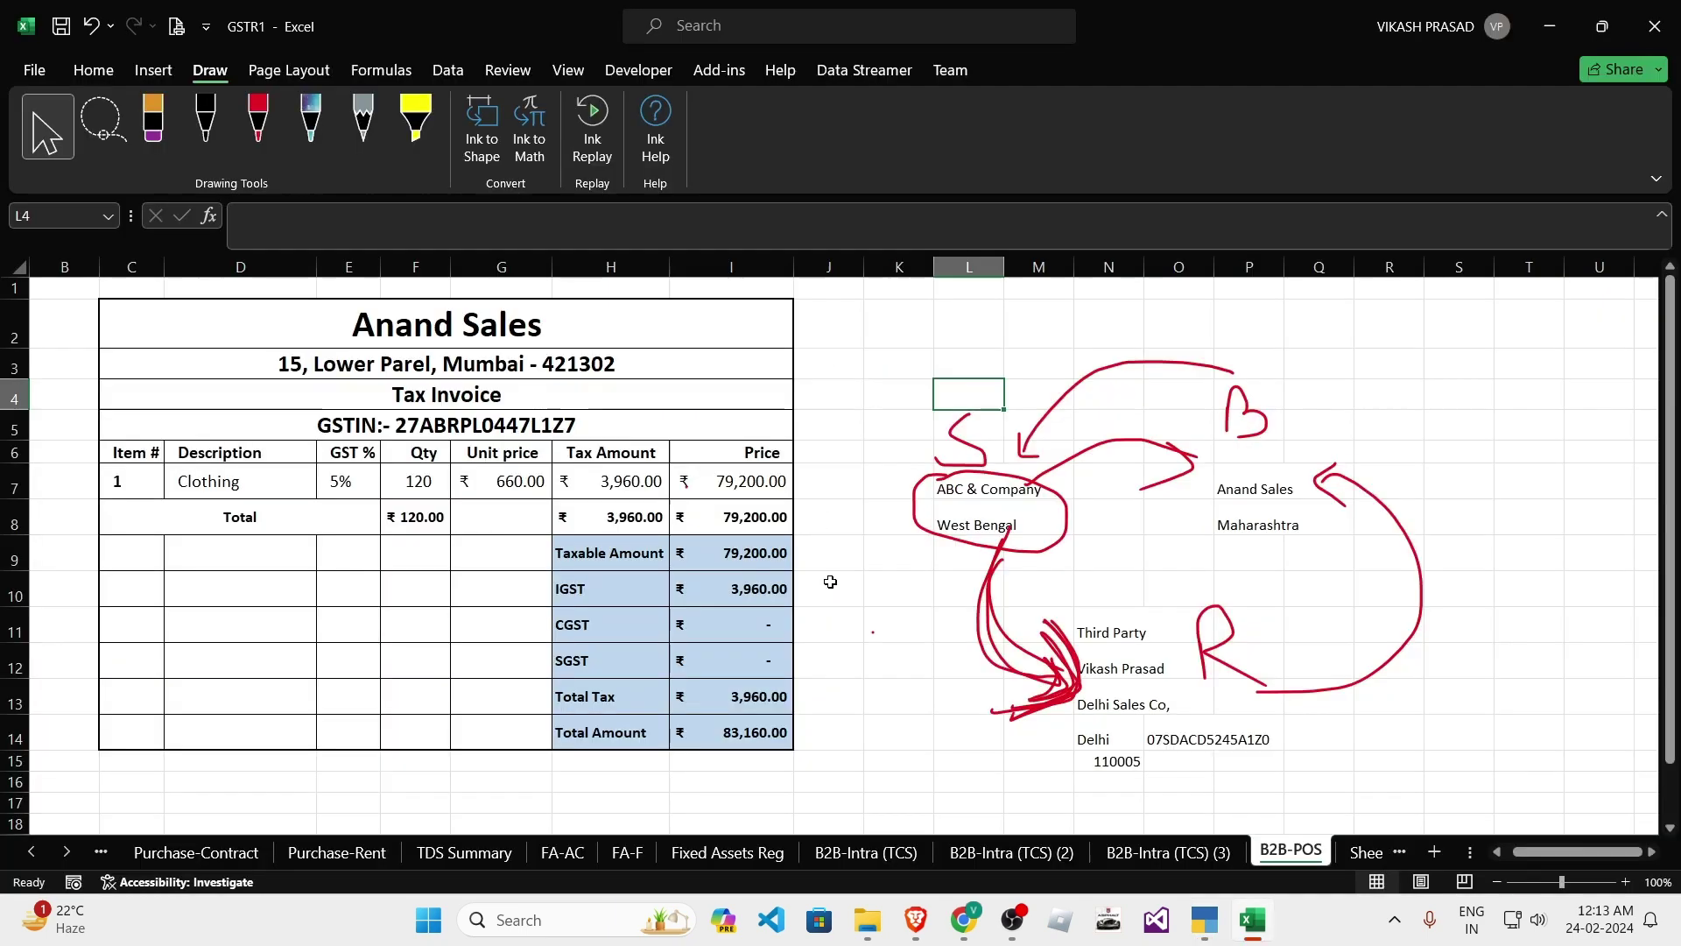
click(237, 477)
key(alt+Tab)
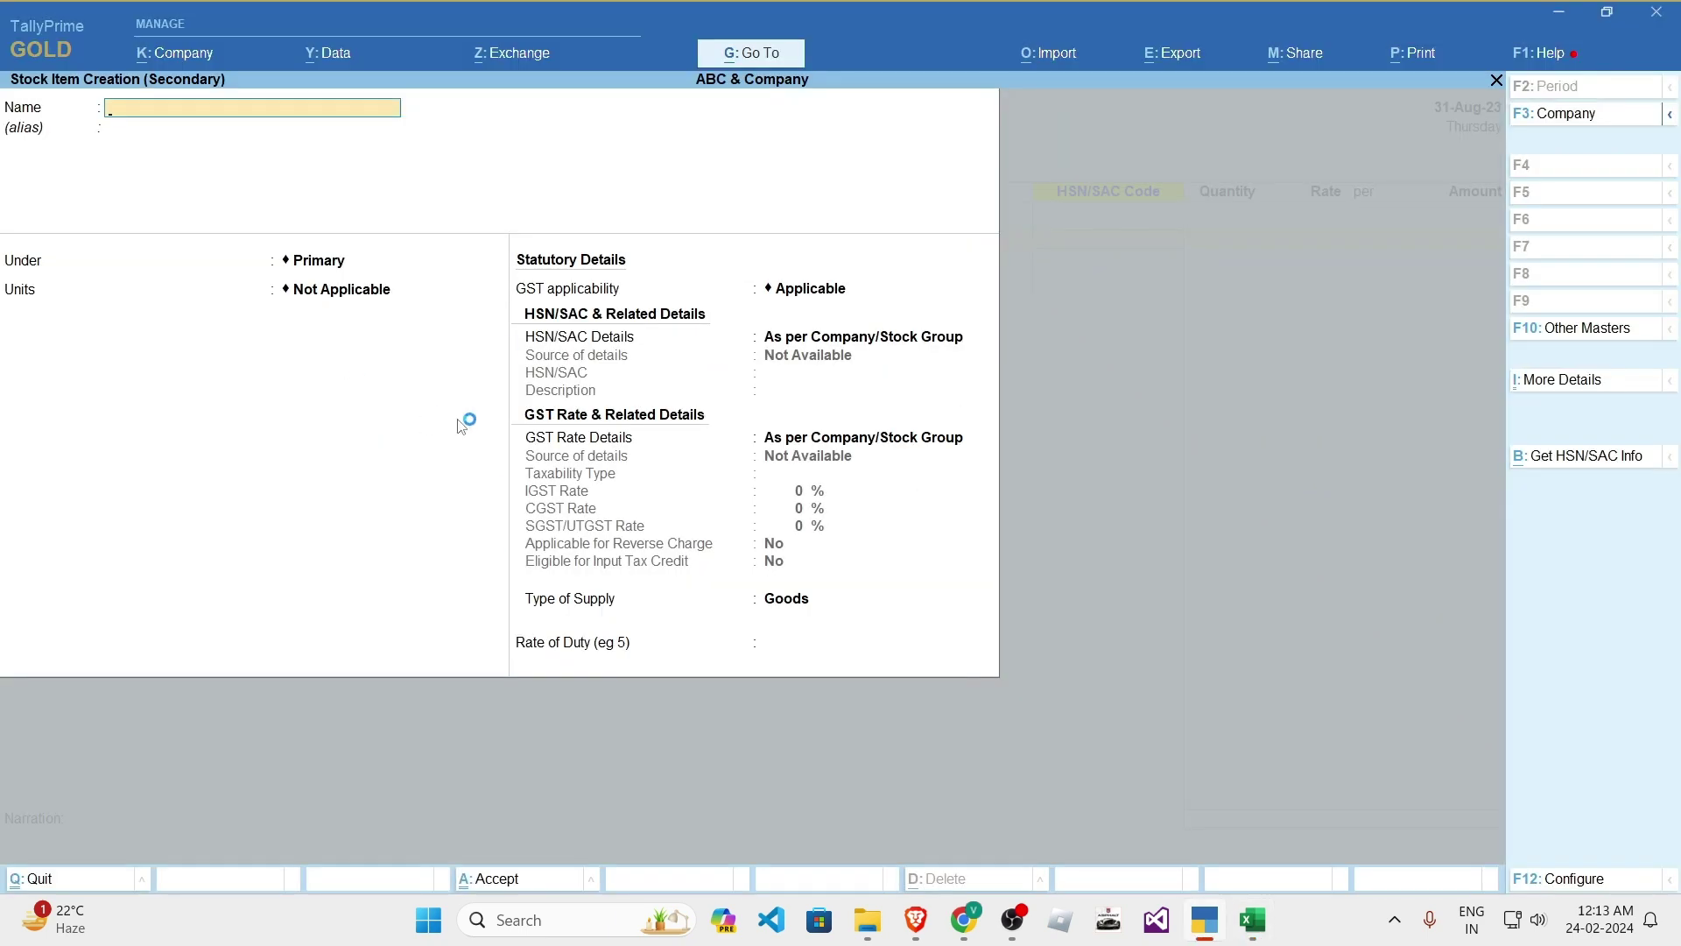
text(C)
key(BackSpace)
key(Escape)
key(y)
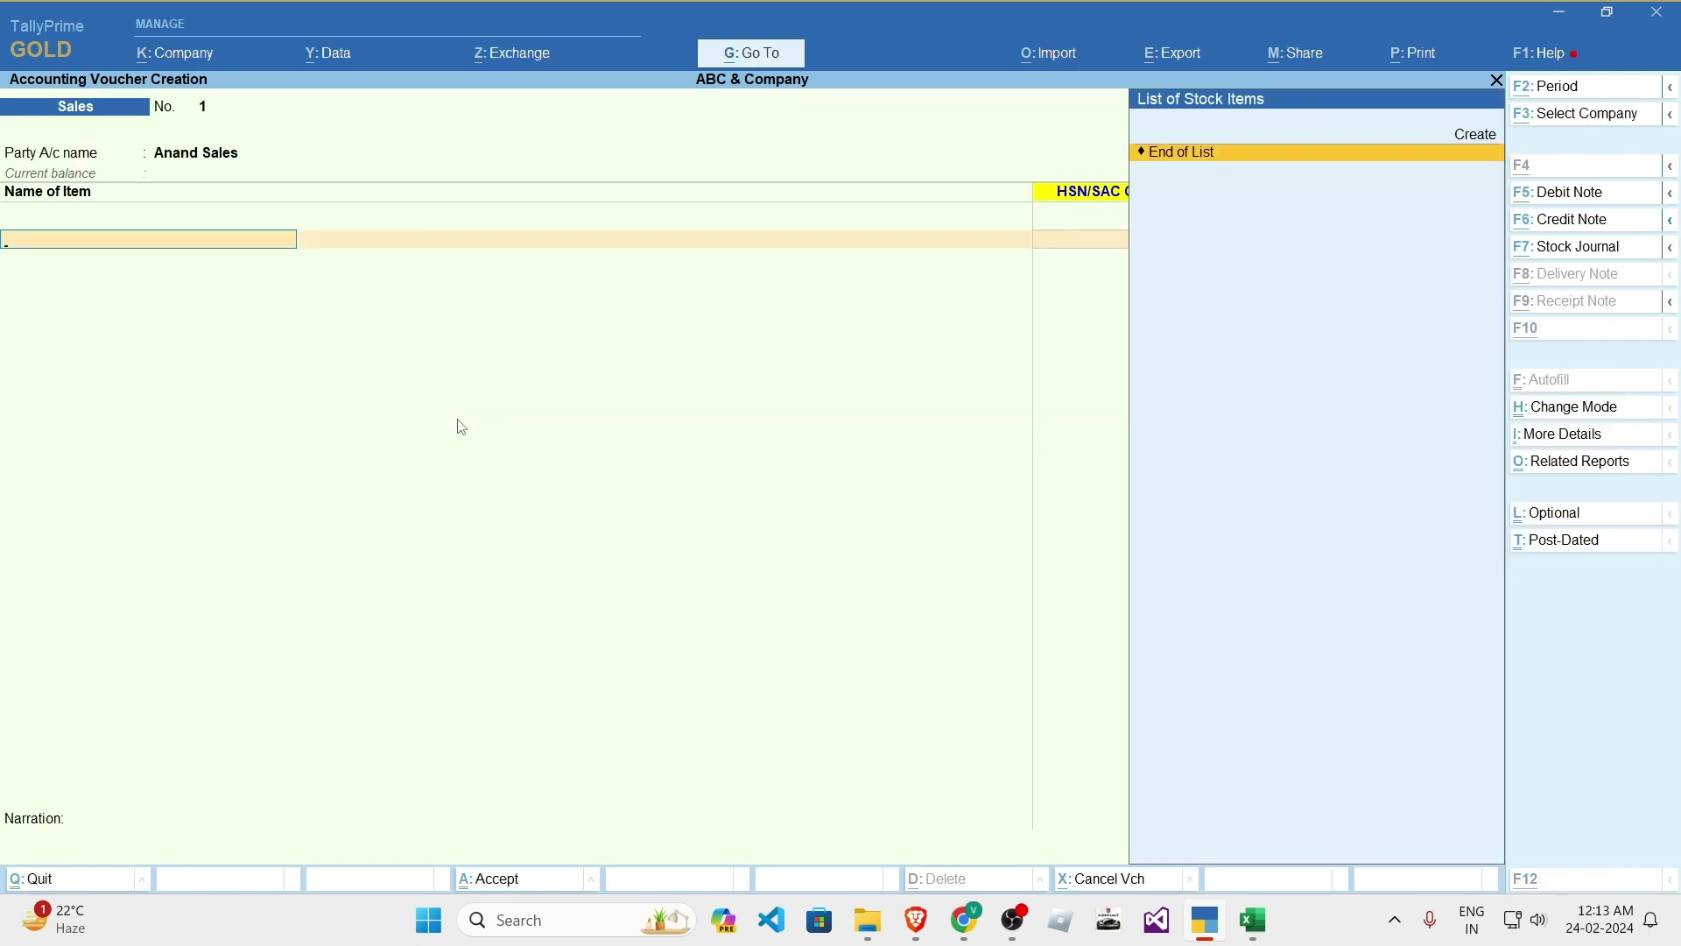
key(Return)
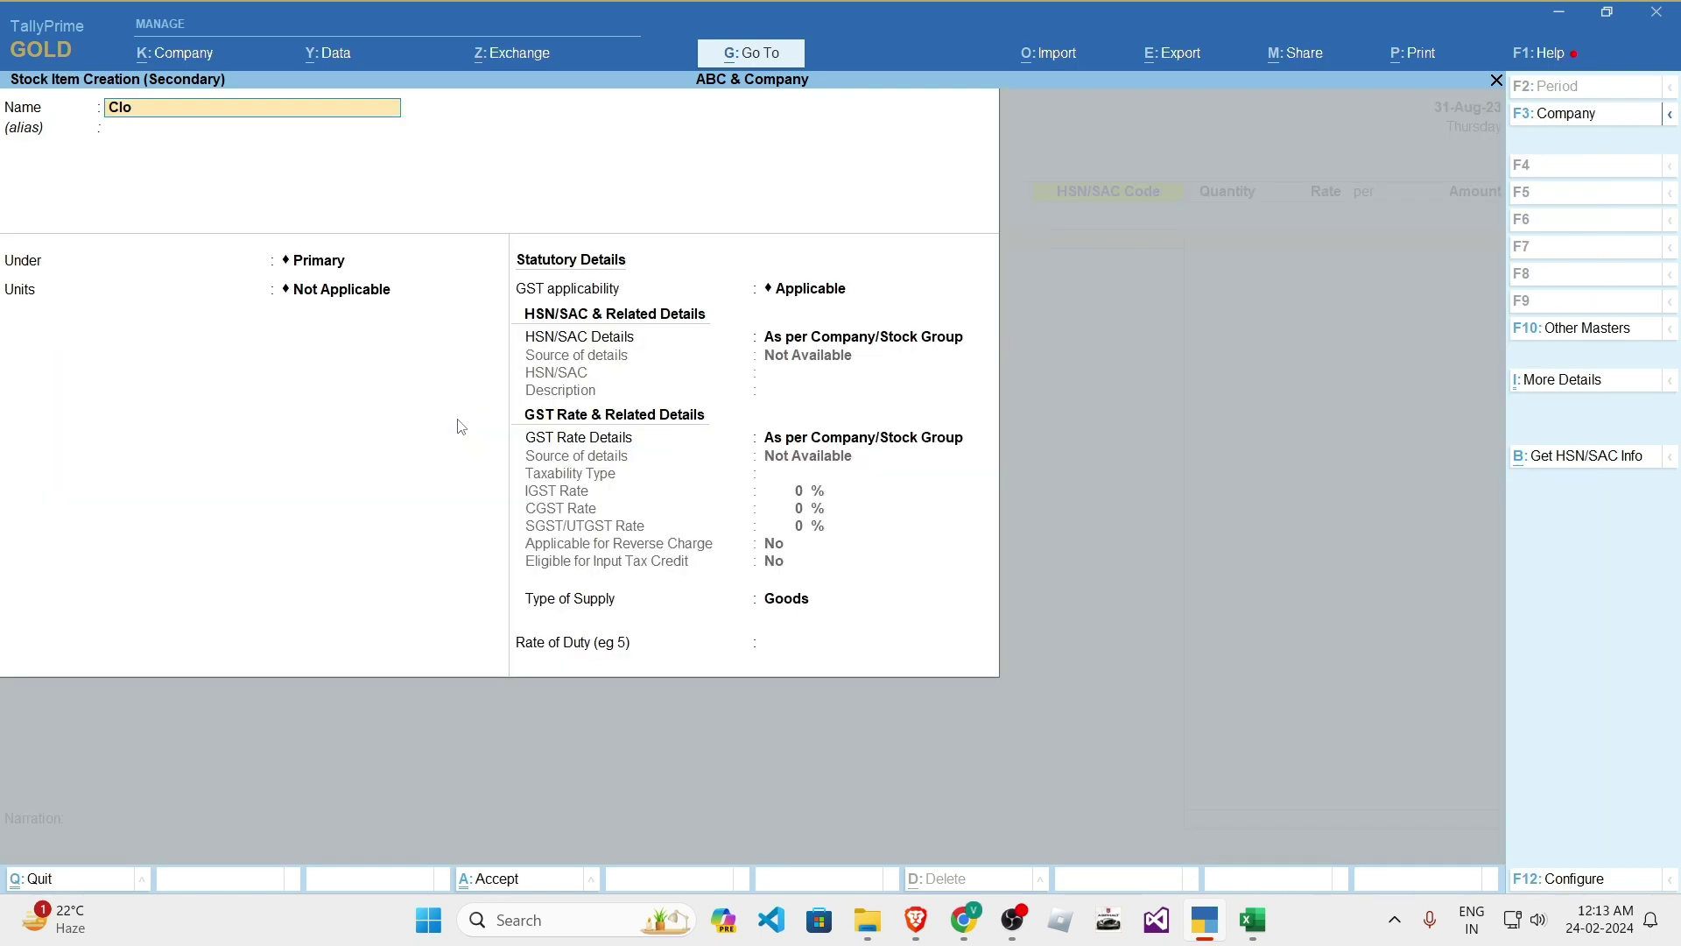
- Name the stock item Clothing and keep it under Primary
text(Clothing)
key(alt+Tab)
key(alt+Tab)
key(alt+Tab)
key(alt+Tab)
key(Return)
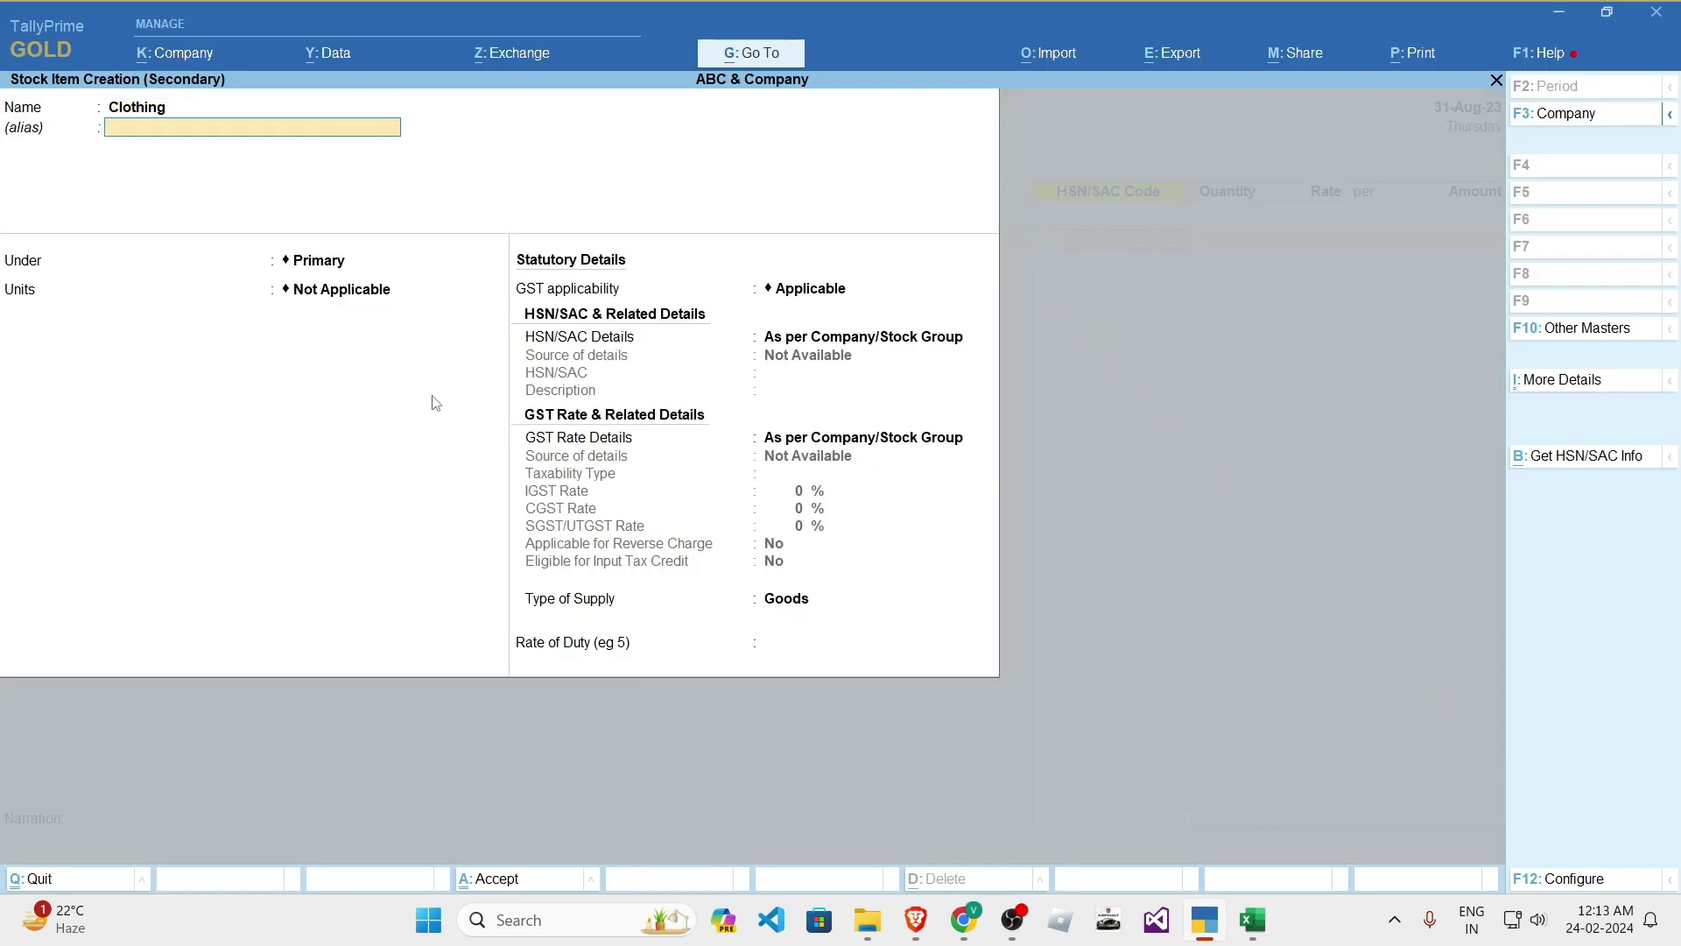
key(Return)
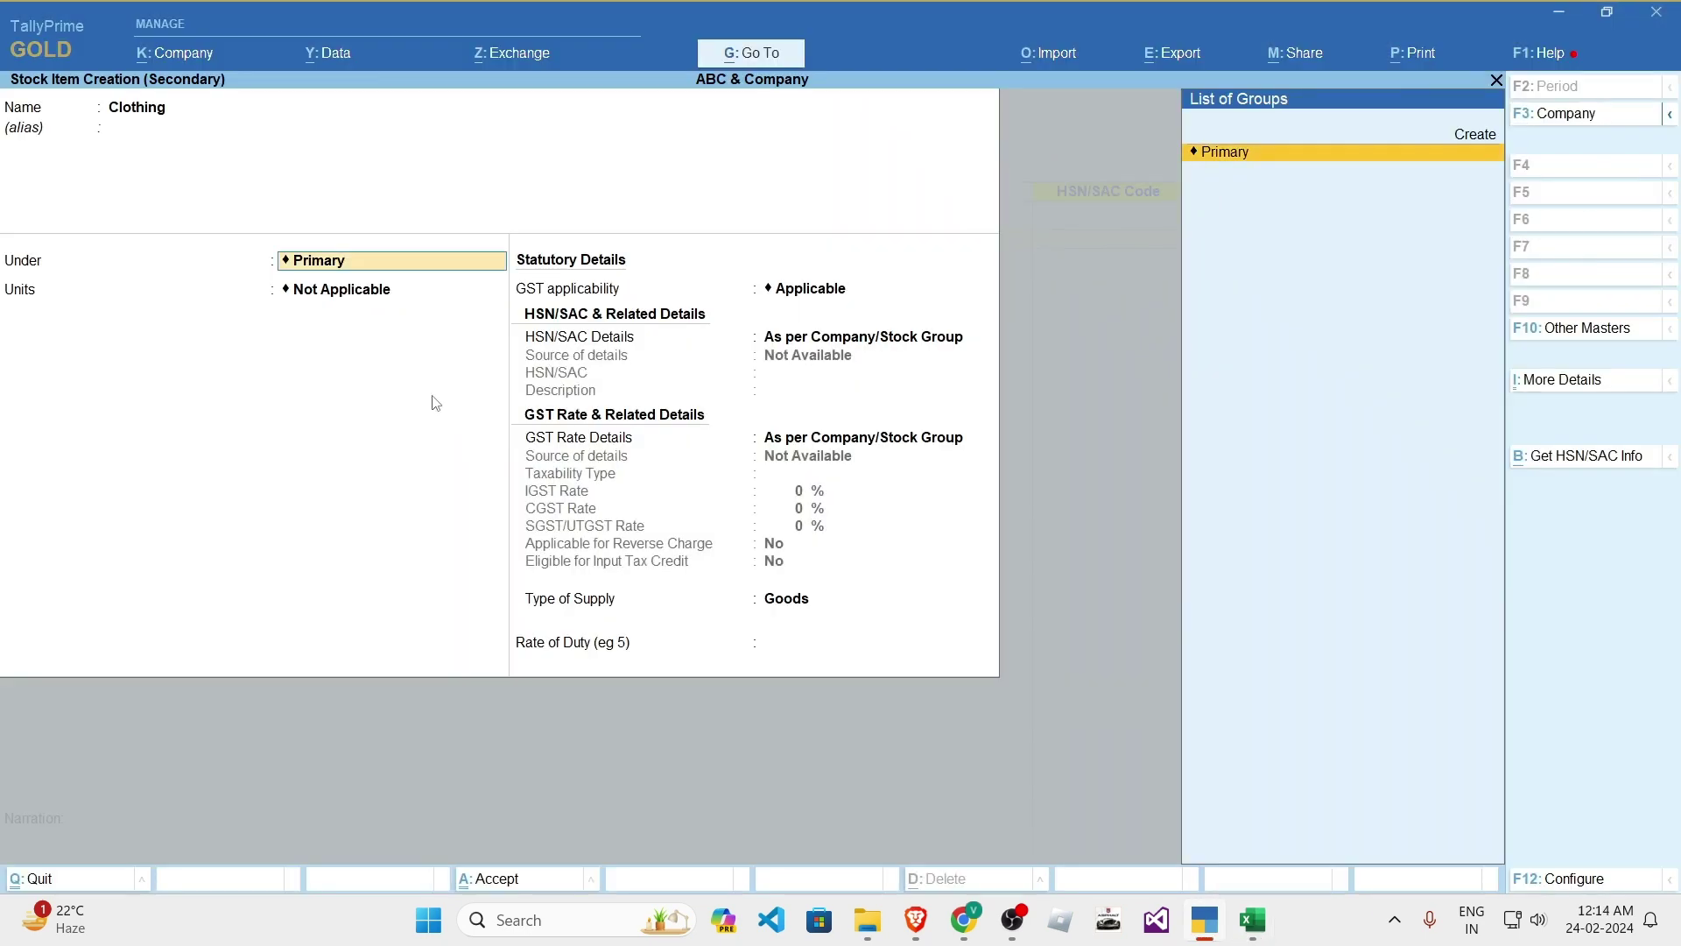
key(Return)
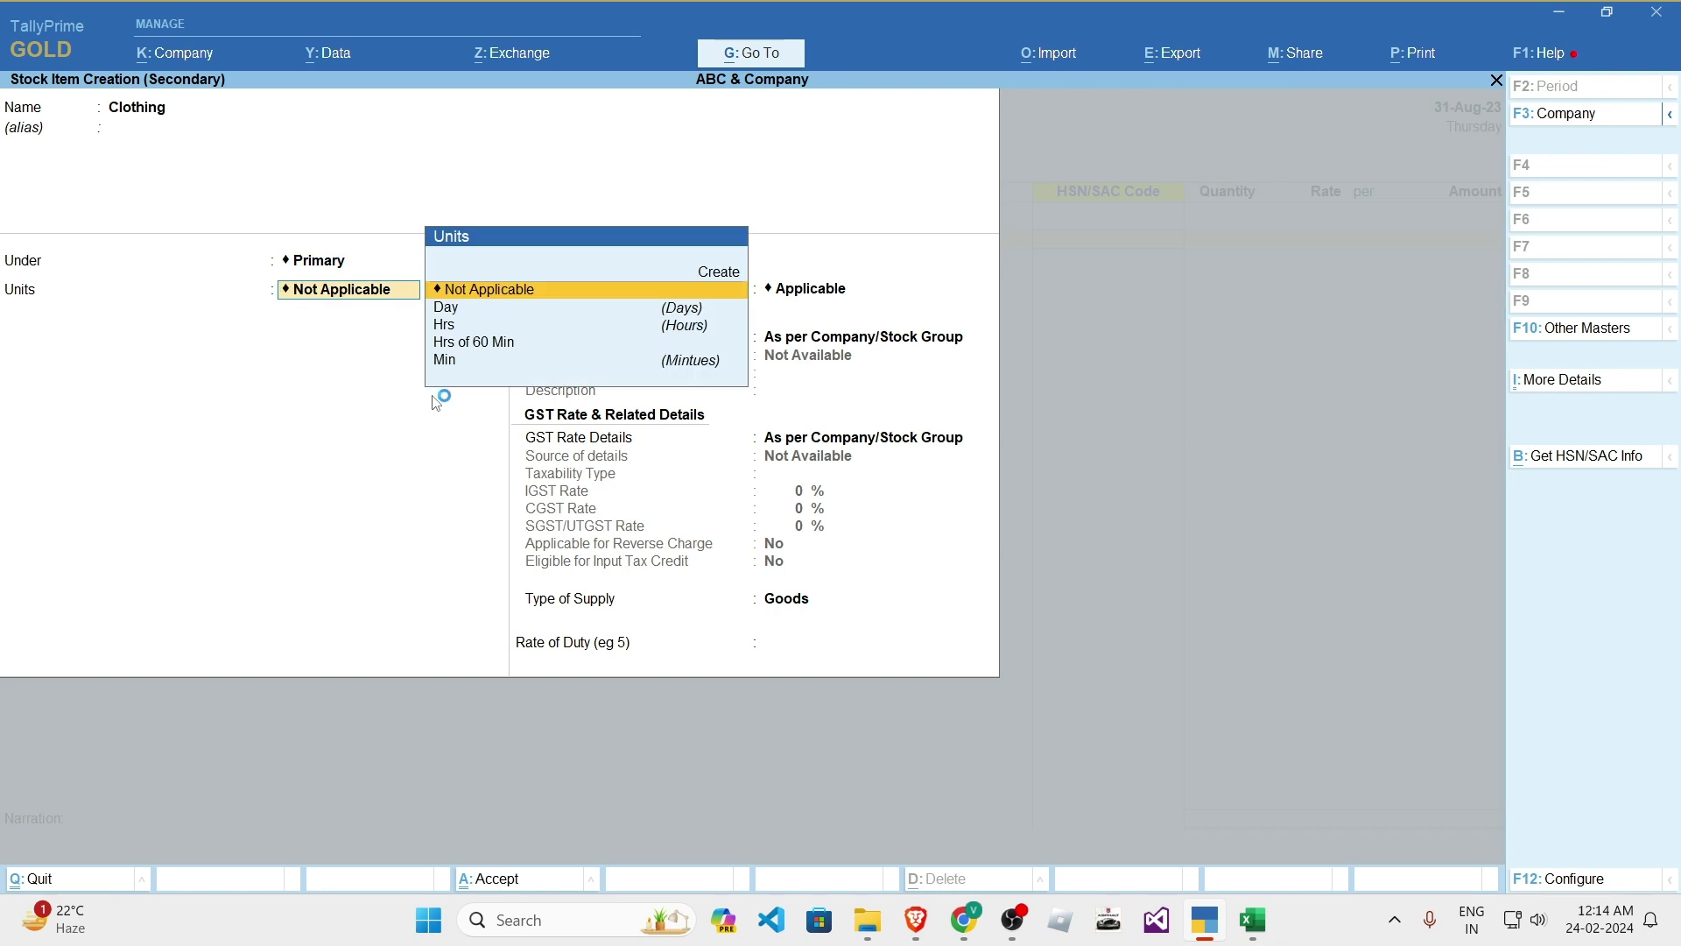
- Create the unit Pcs (Pieces) with quantity code PCS-PIECES for the item
key(Up)
key(Return)
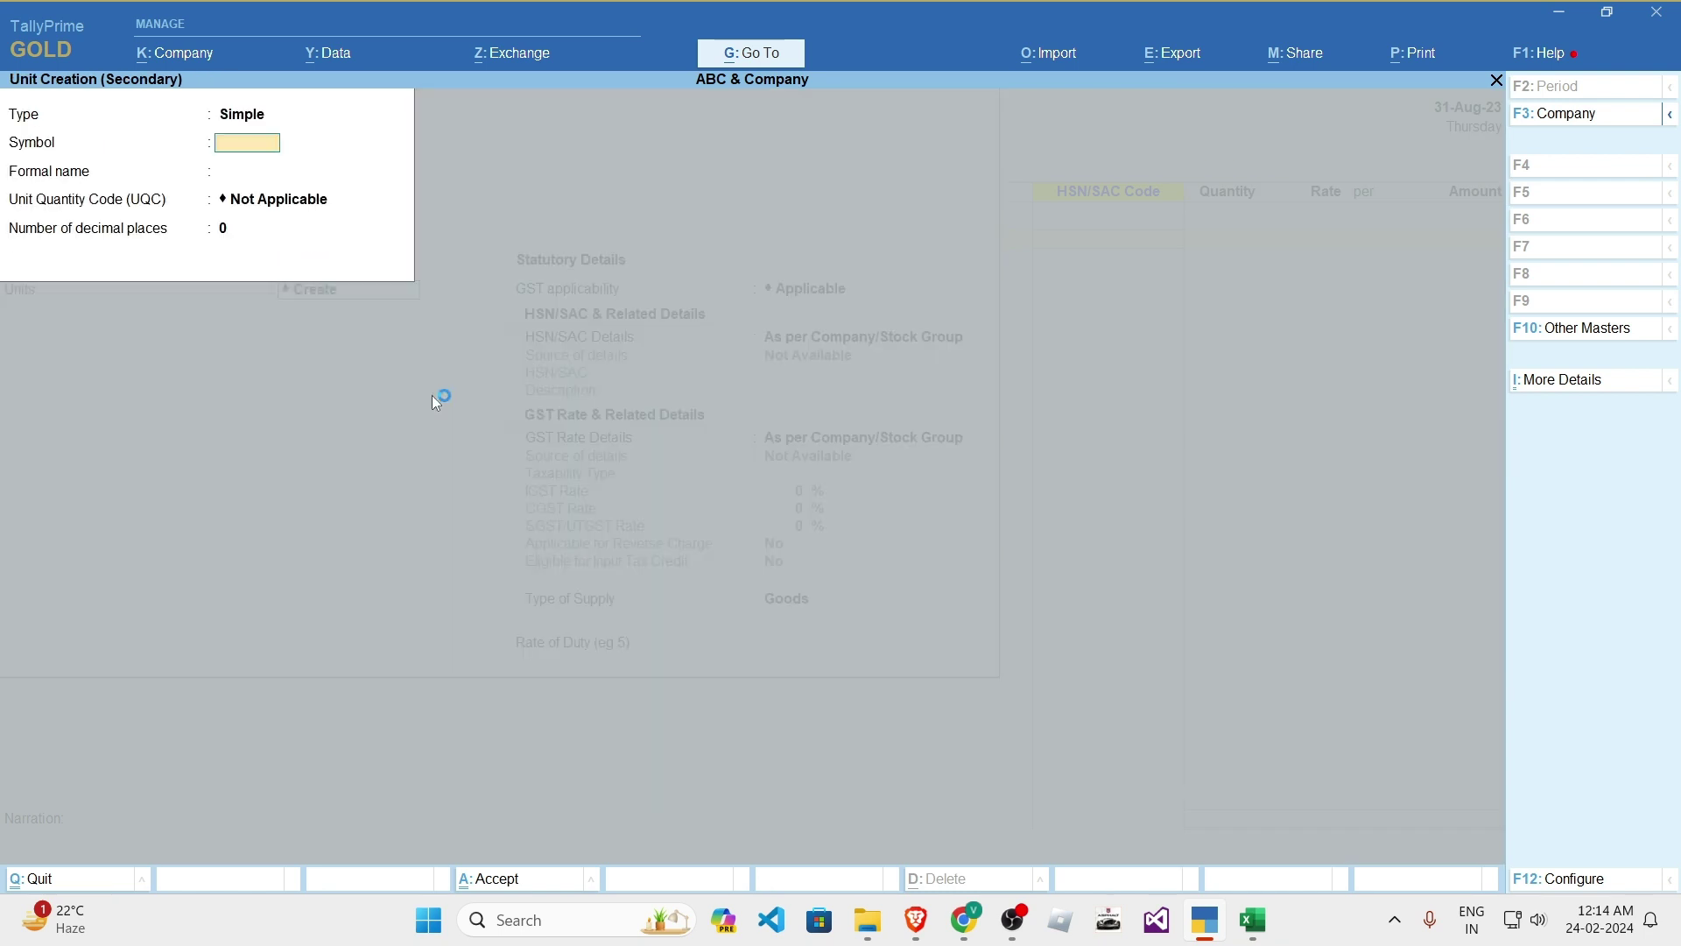
text(Pcs)
key(Return)
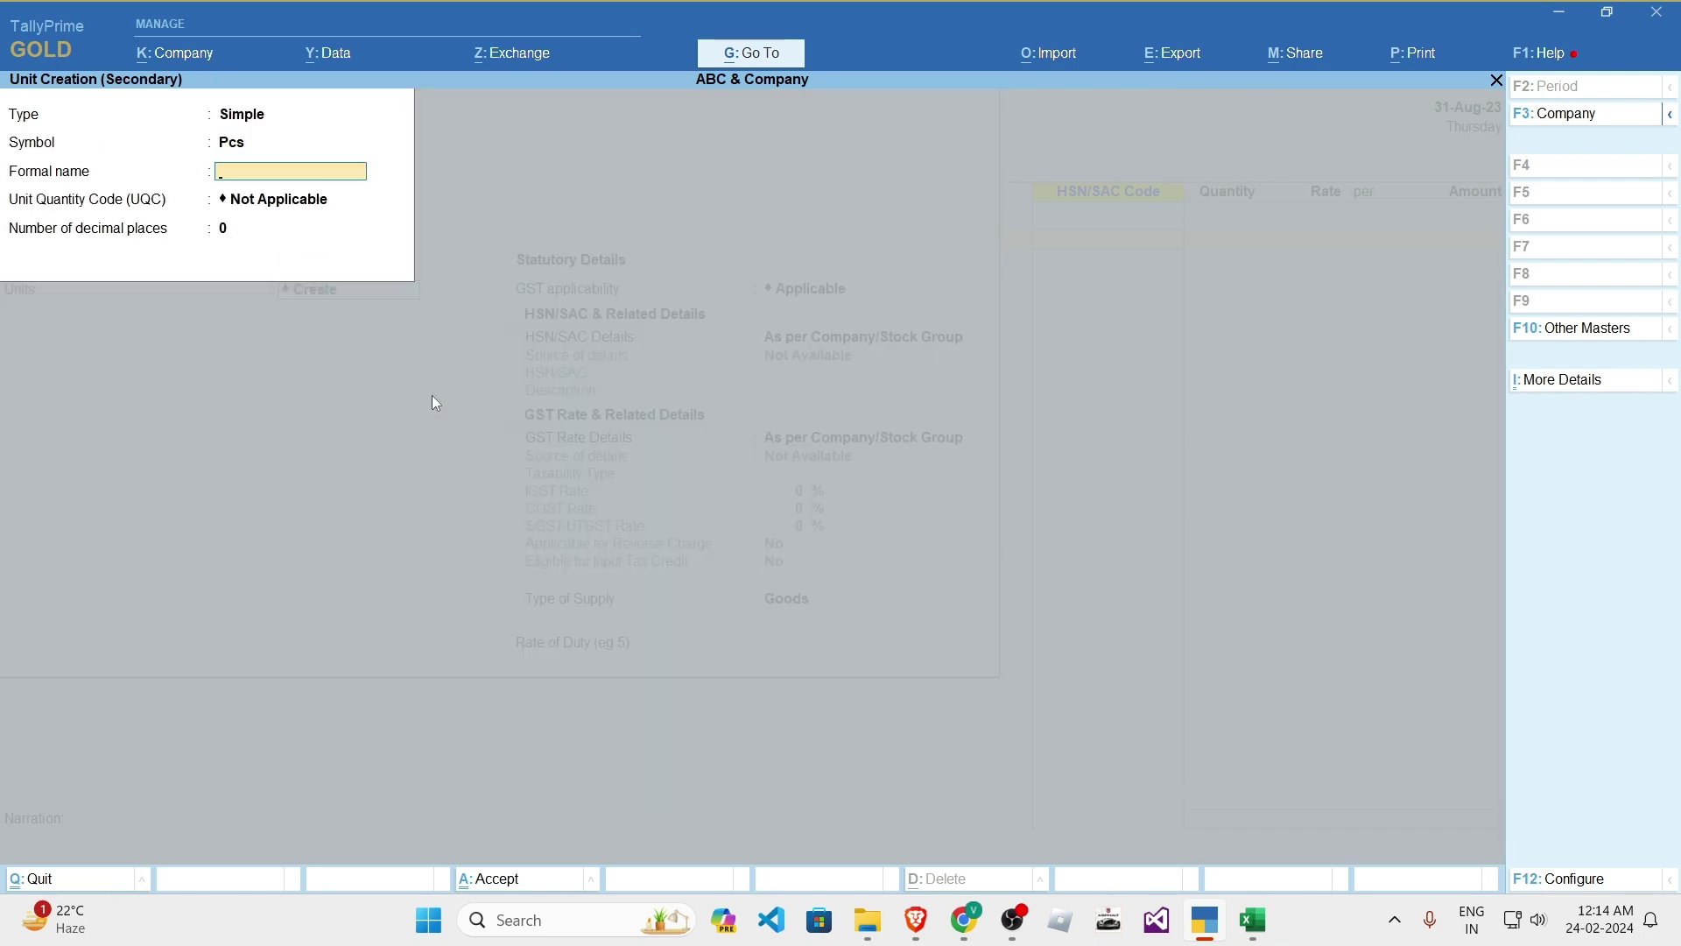
text(Pieces)
key(Return)
key(Up)
text(pi)
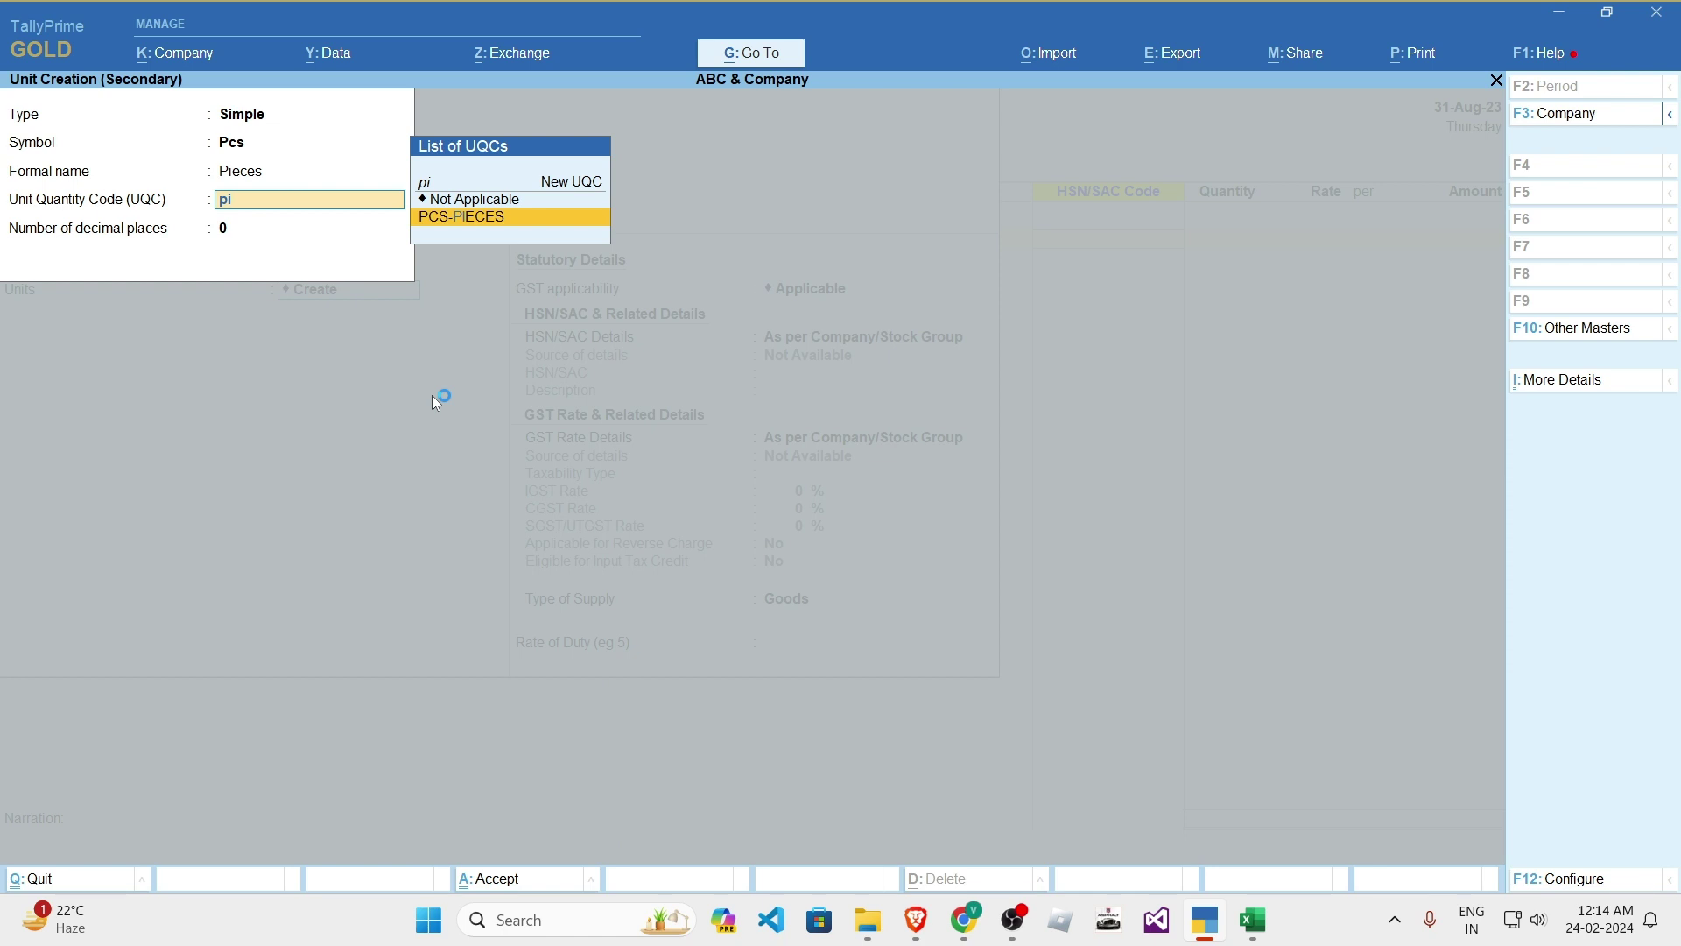
key(Return)
key(Return)
key(Return)
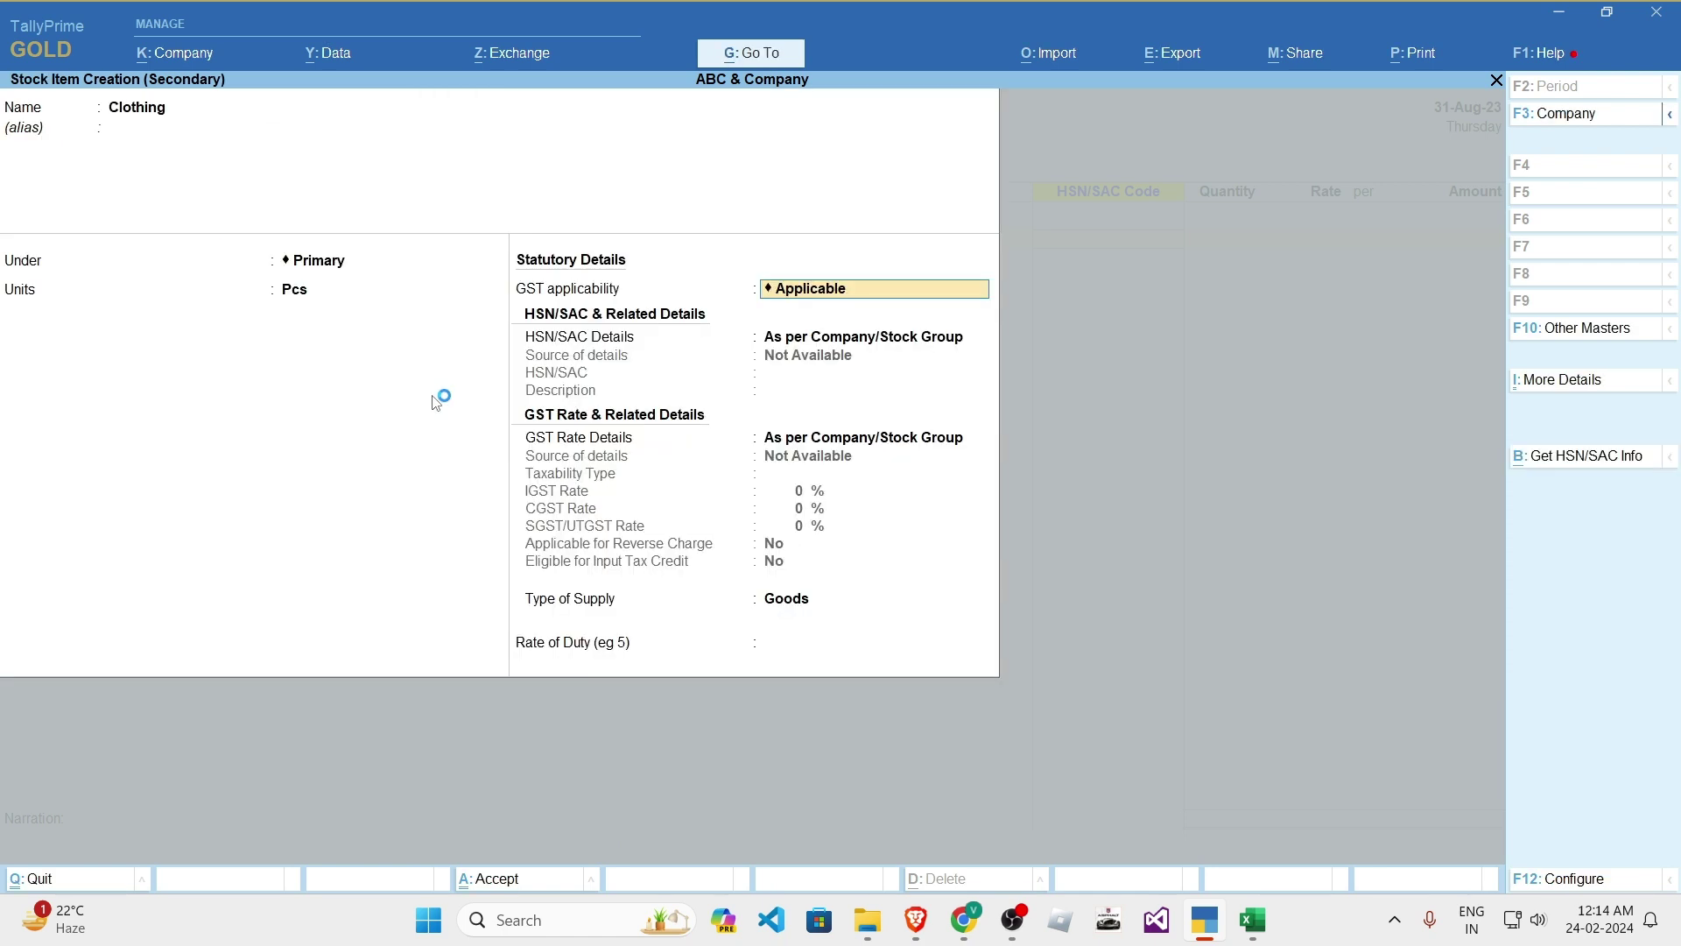
- Specify HSN/SAC code 851210 for Clothing
key(Return)
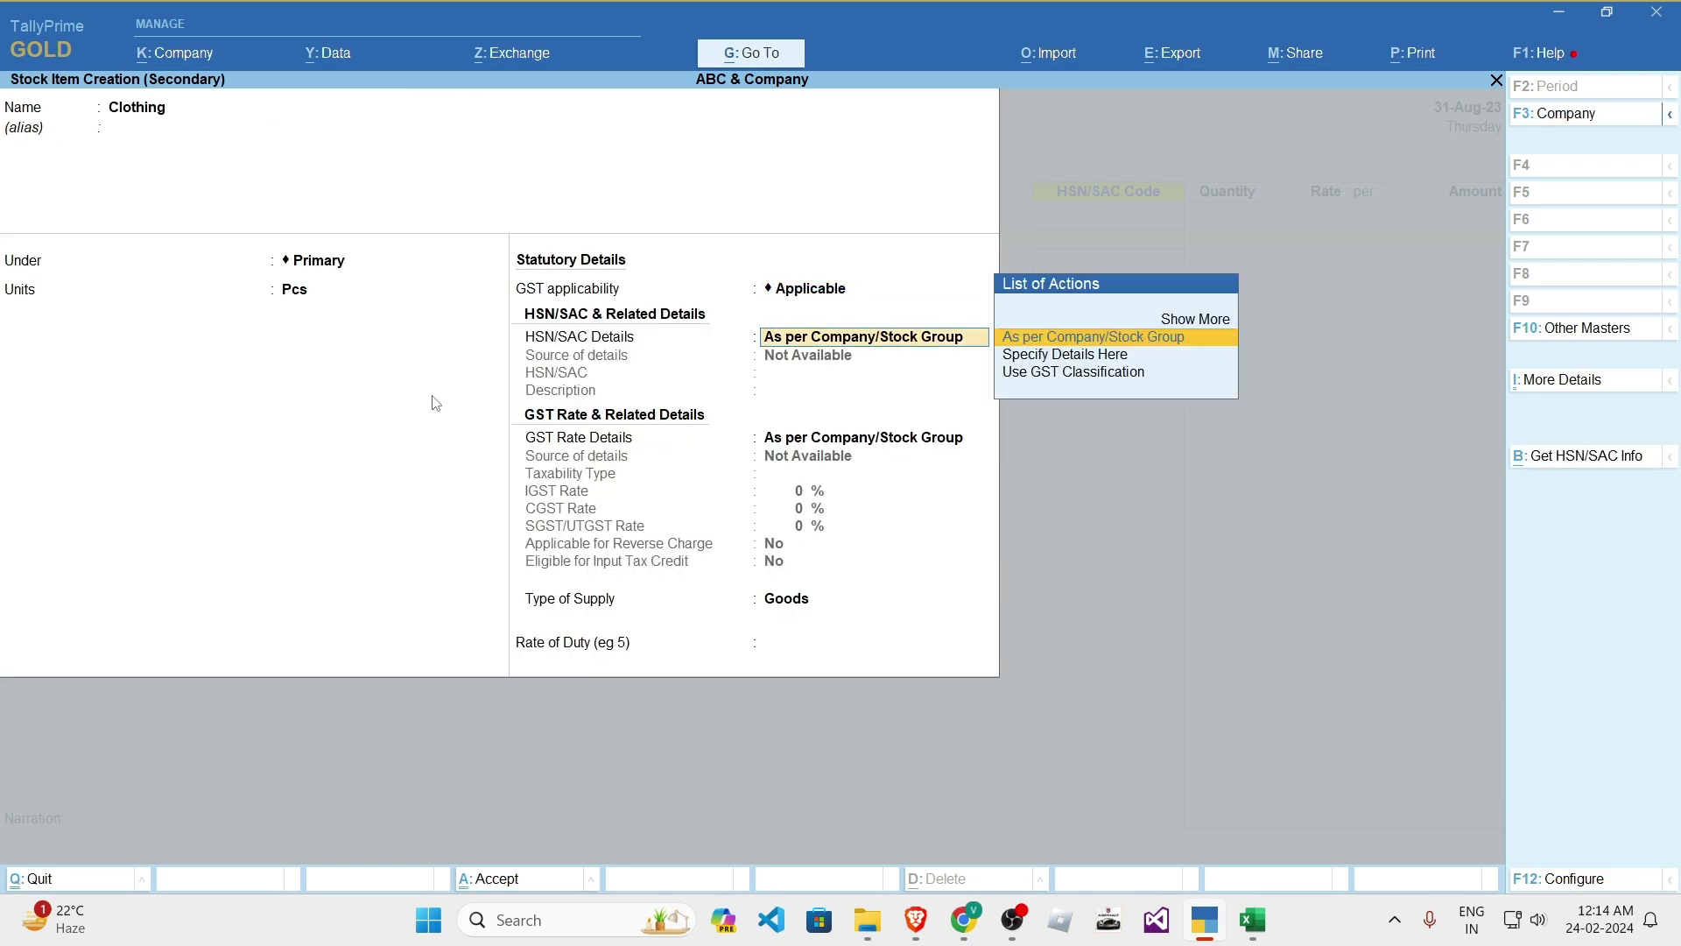
key(Down)
key(Return)
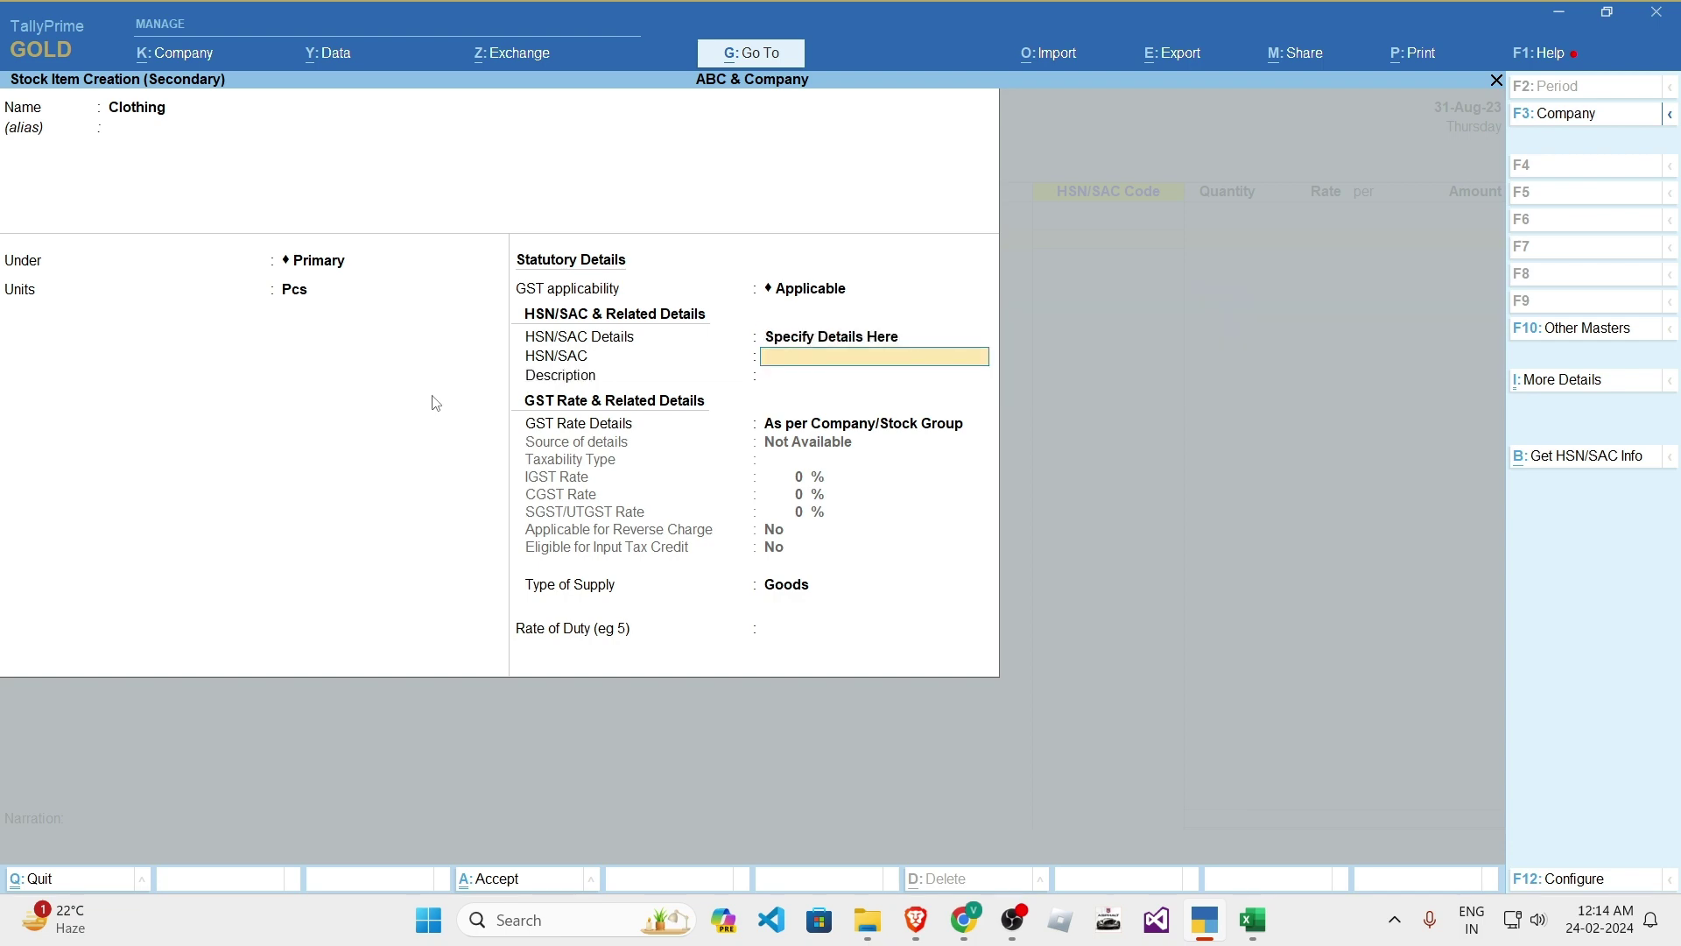
key(alt+Tab)
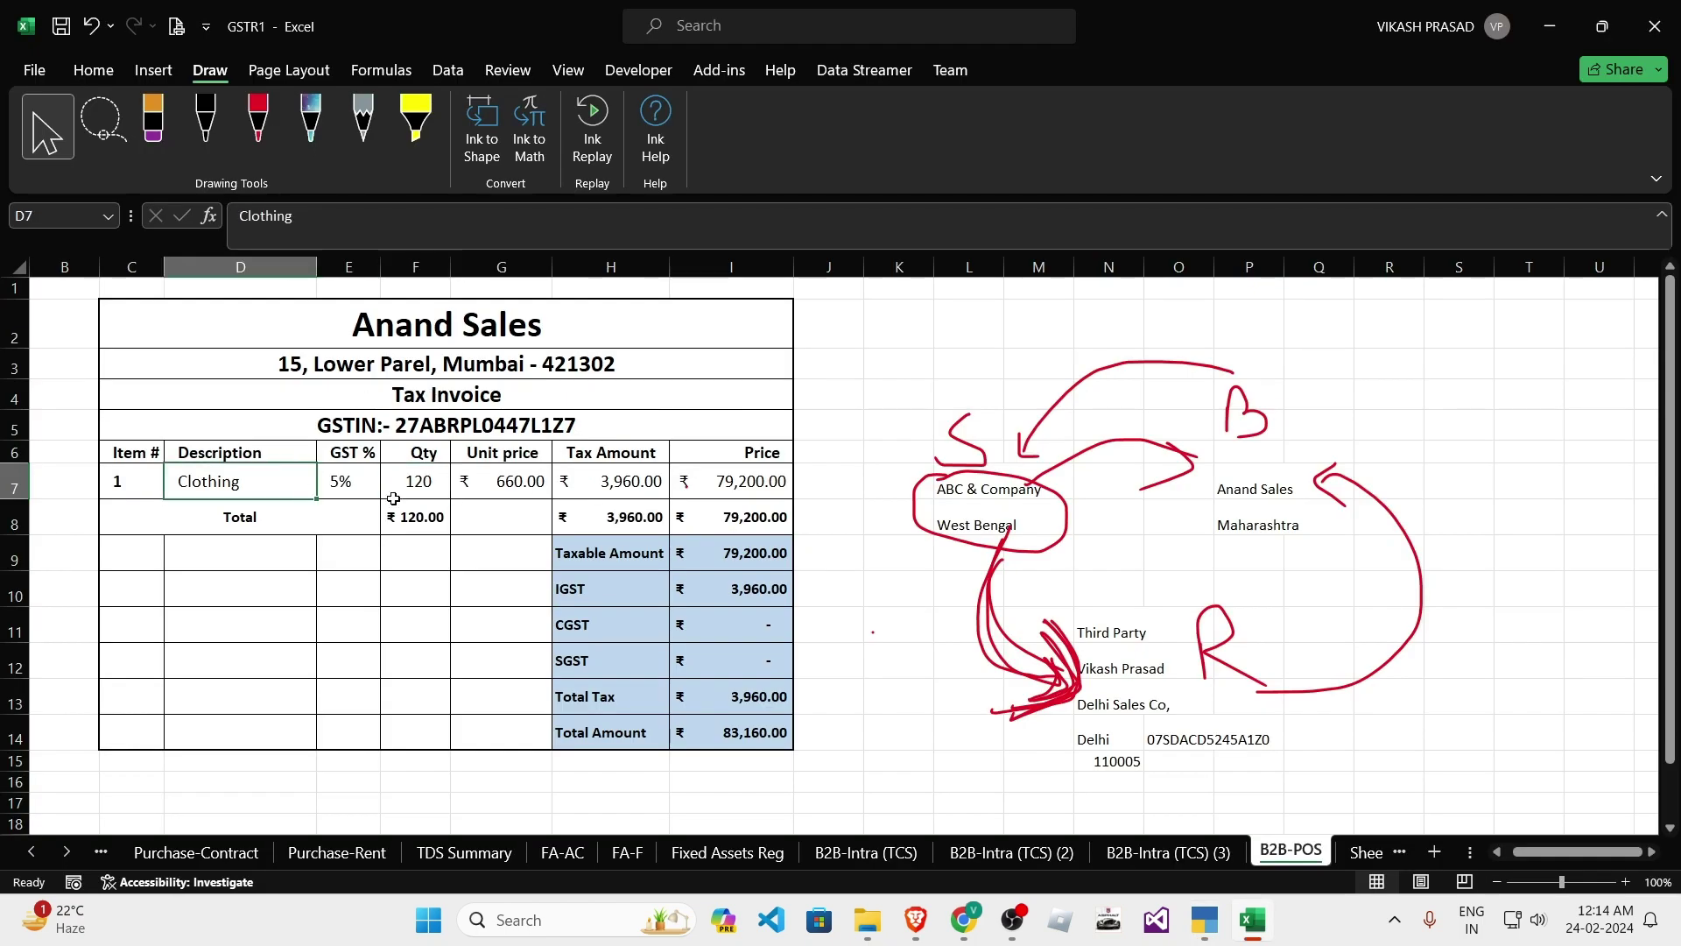
key(alt+Tab)
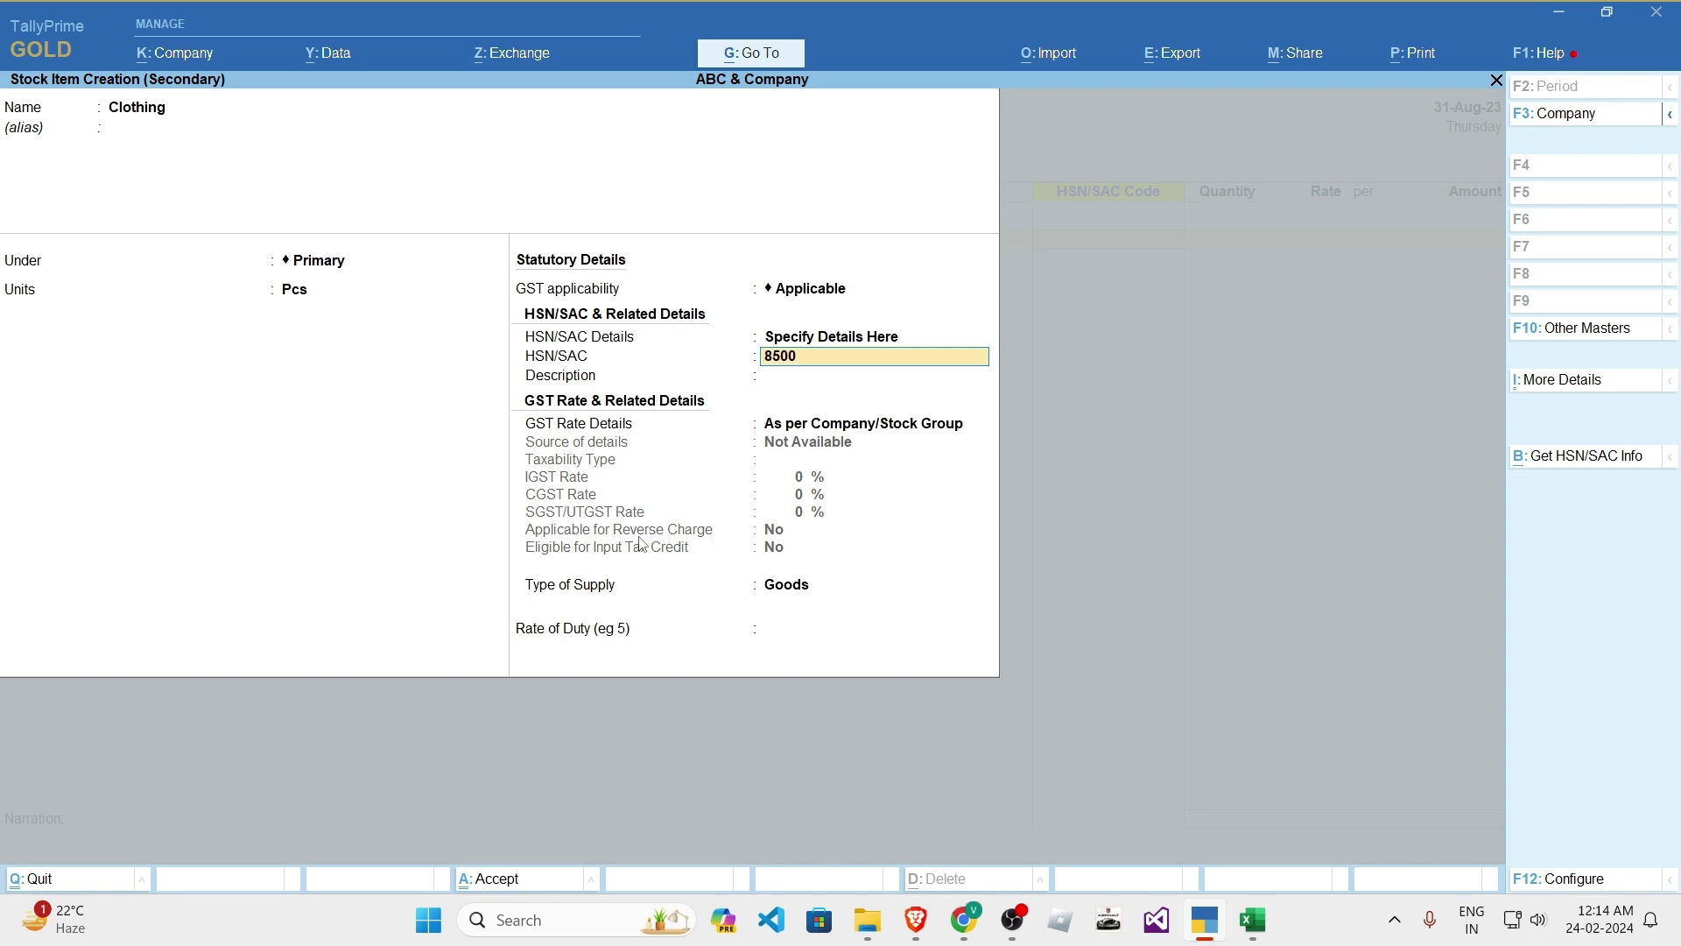
key(BackSpace)
key(BackSpace)
key(BackSpace)
key(BackSpace)
key(BackSpace)
key(BackSpace)
text(851210)
key(Return)
key(Return)
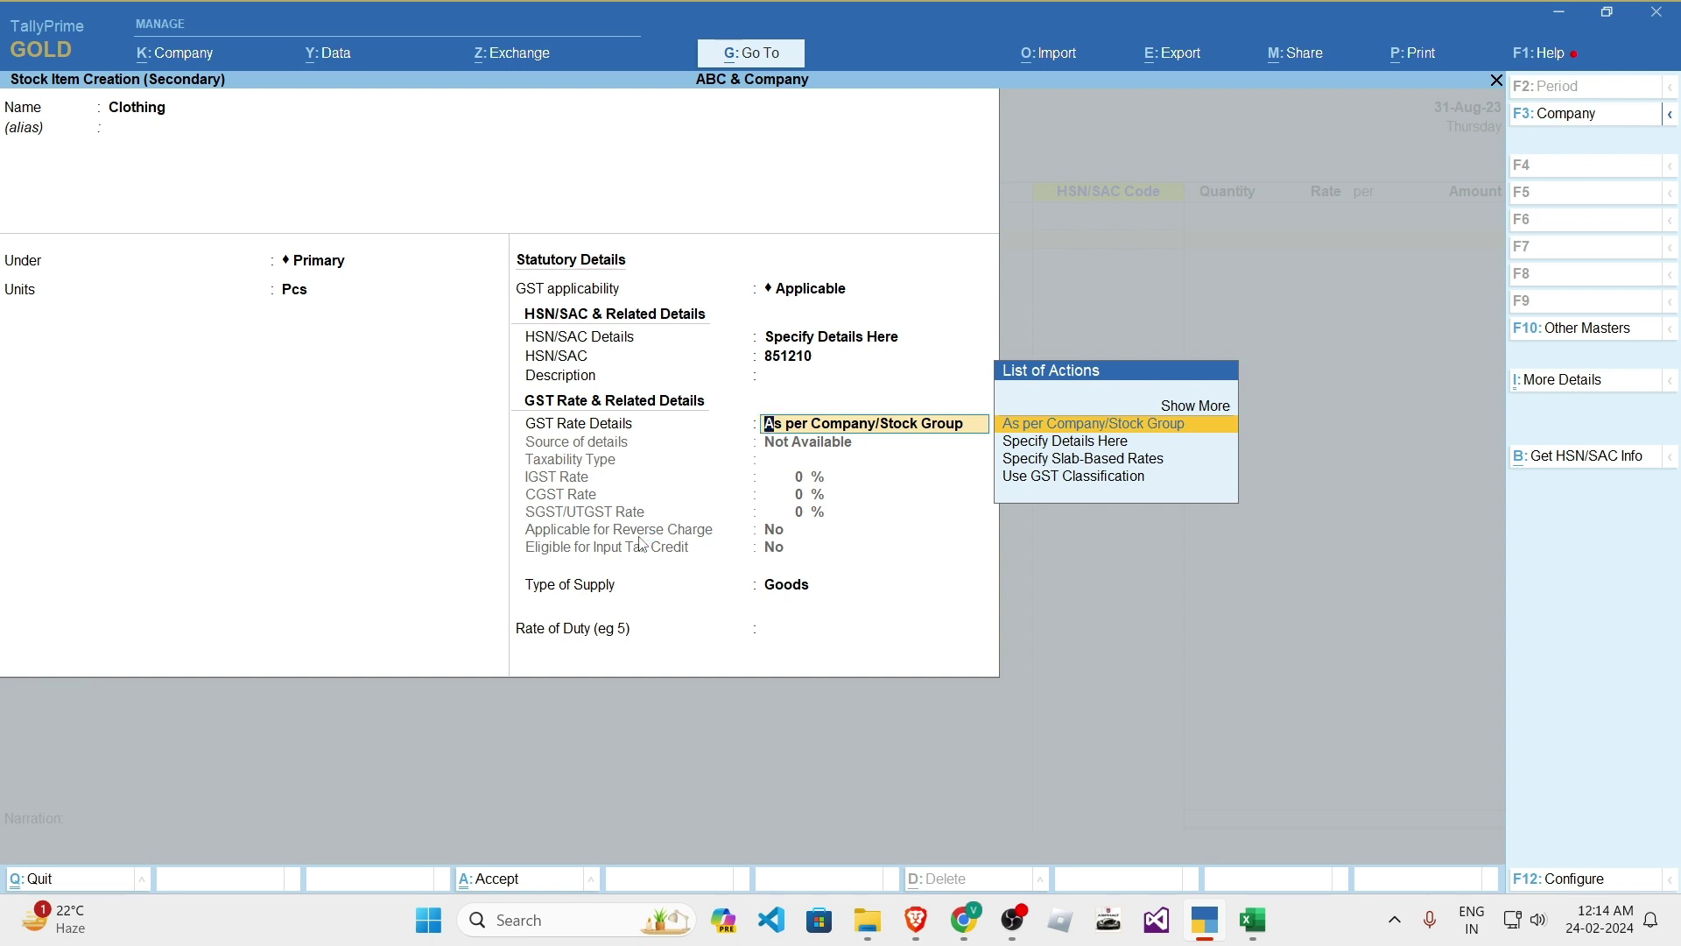
- Set GST rate details here as taxable, 5% IGST, Goods supply, and finish the item
key(Down)
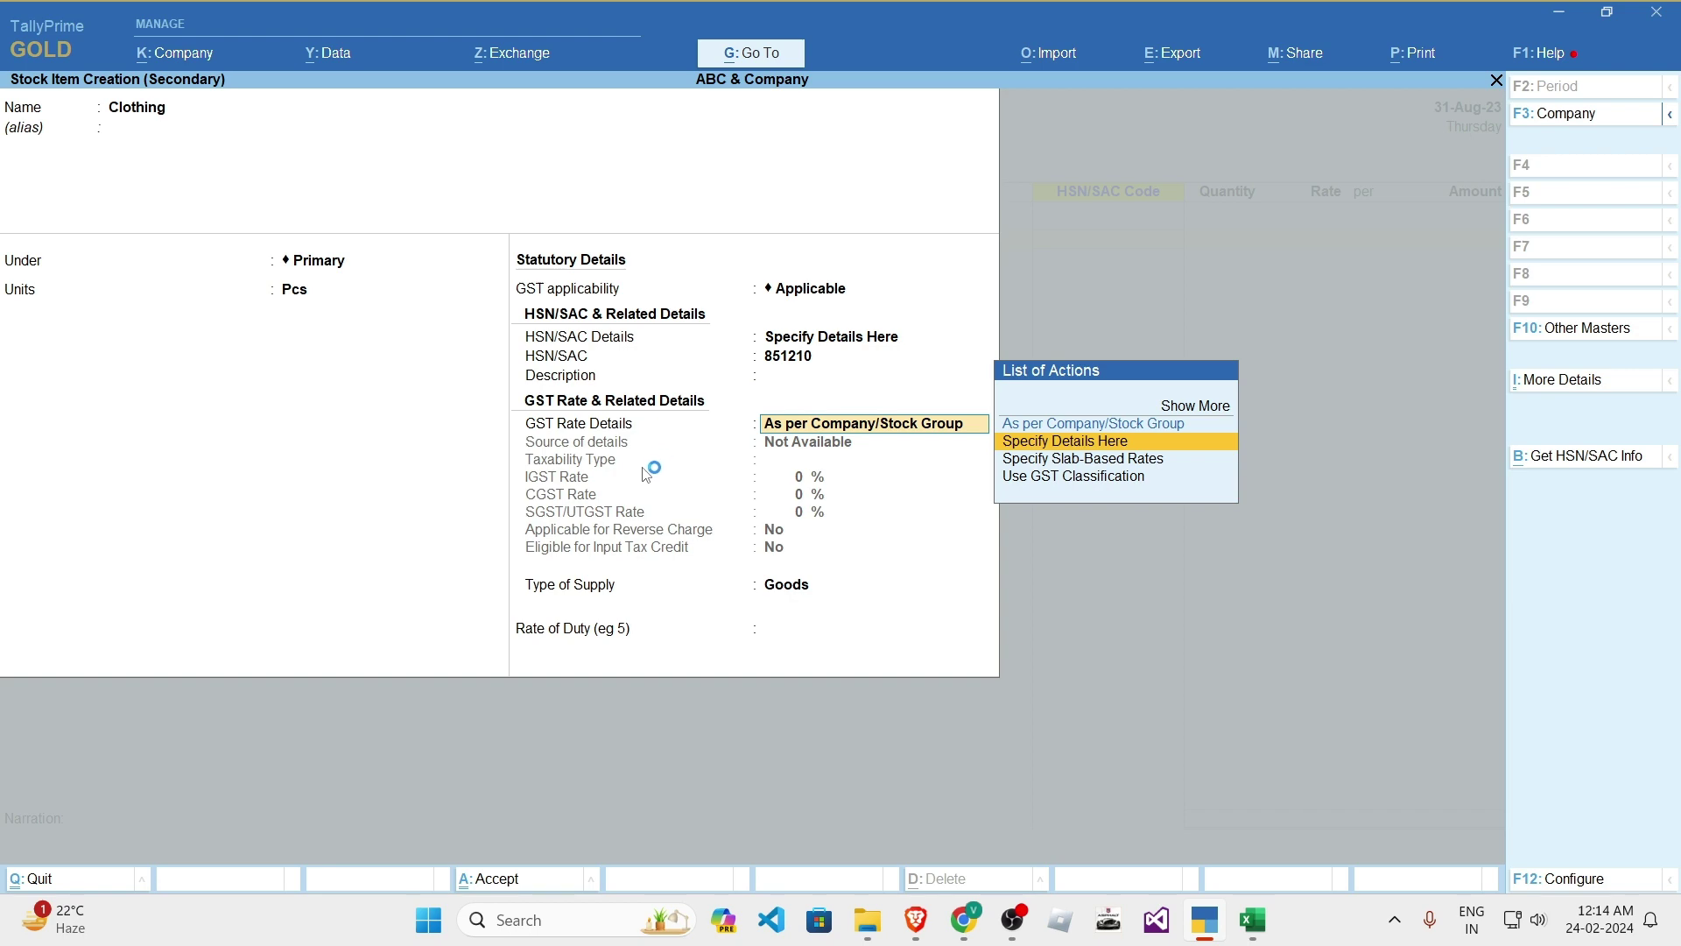
key(Return)
key(Return)
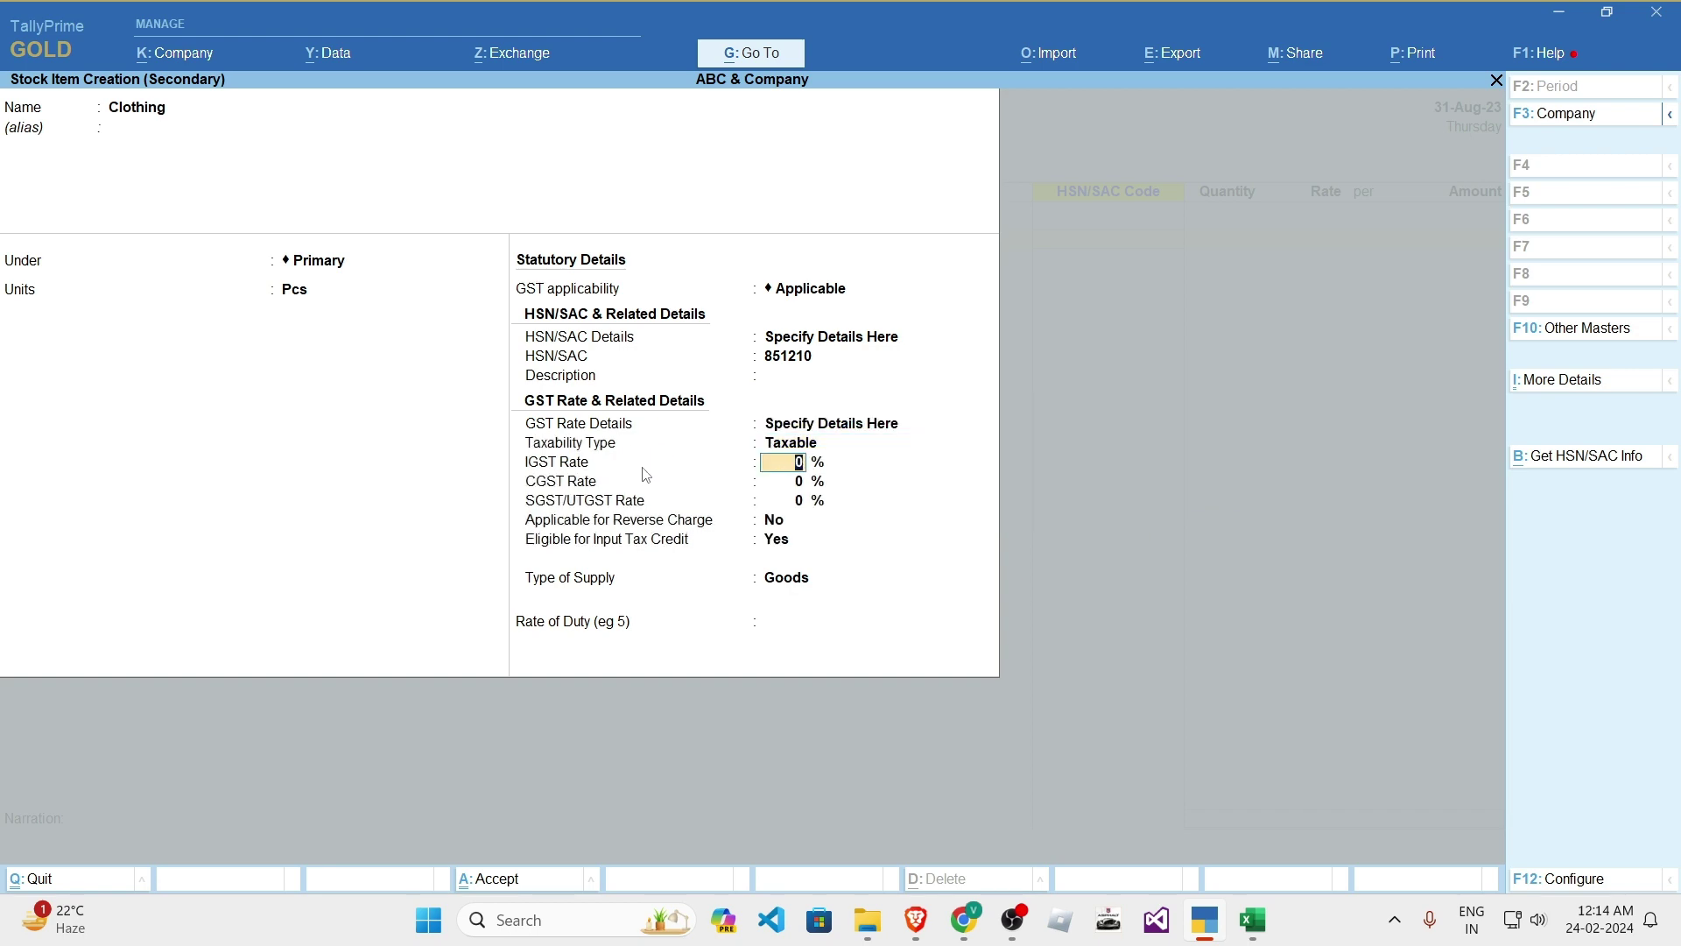
key(alt+Tab)
key(alt+Tab)
text(5)
key(Return)
key(Return)
key(Return)
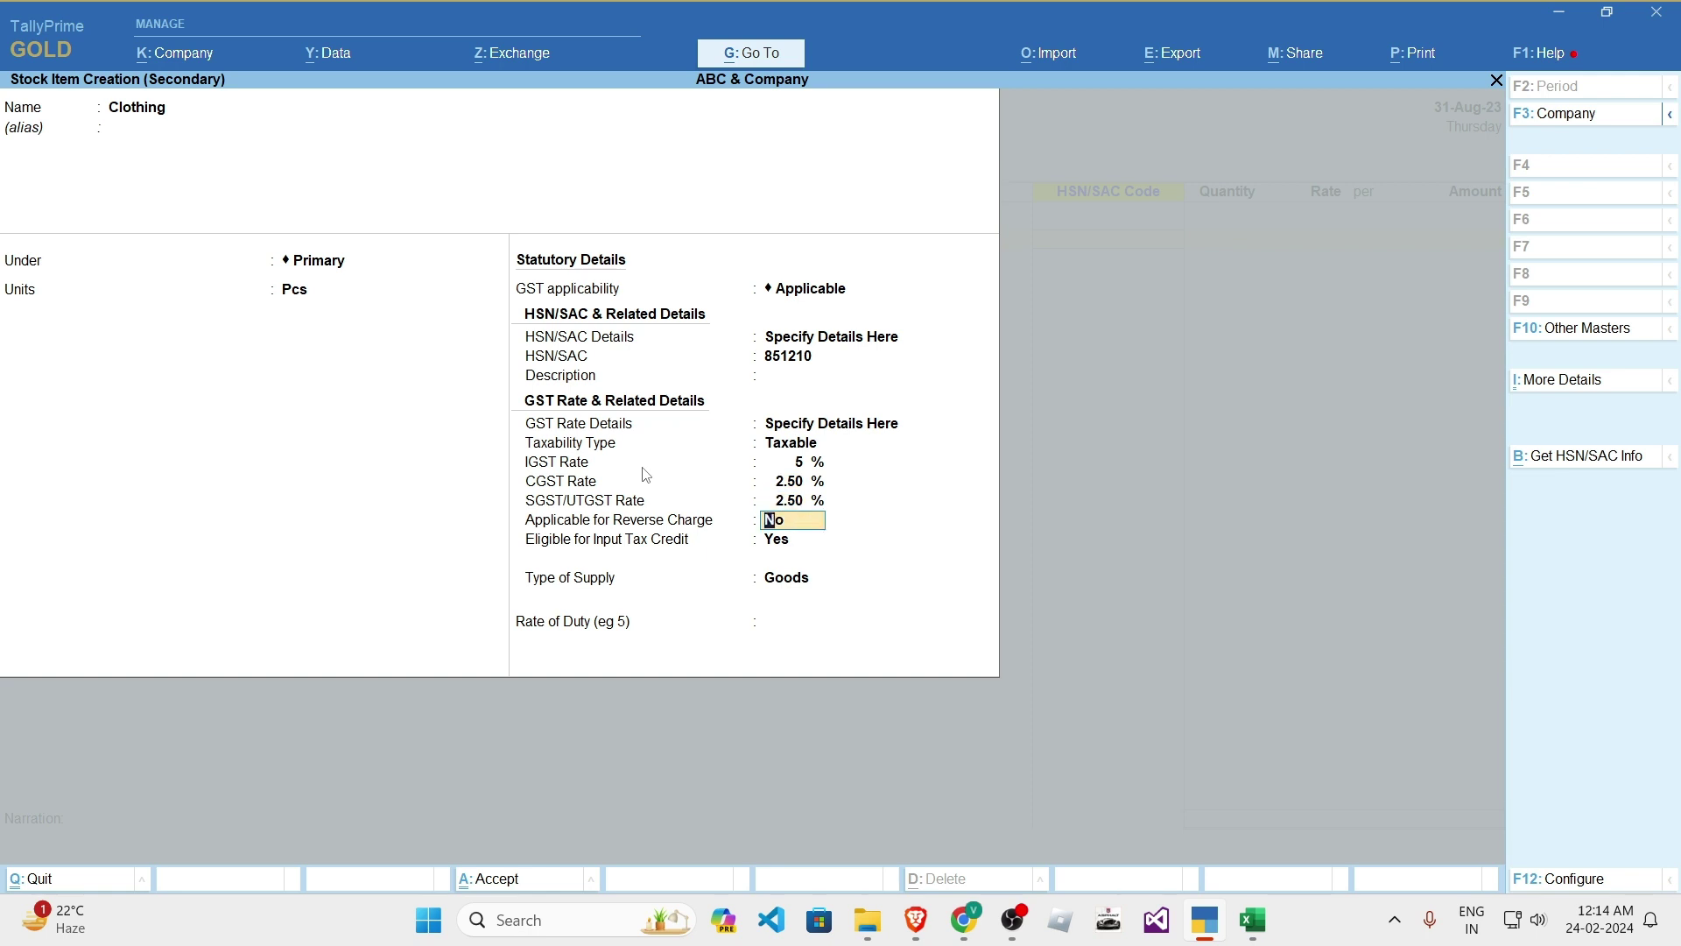
key(Return)
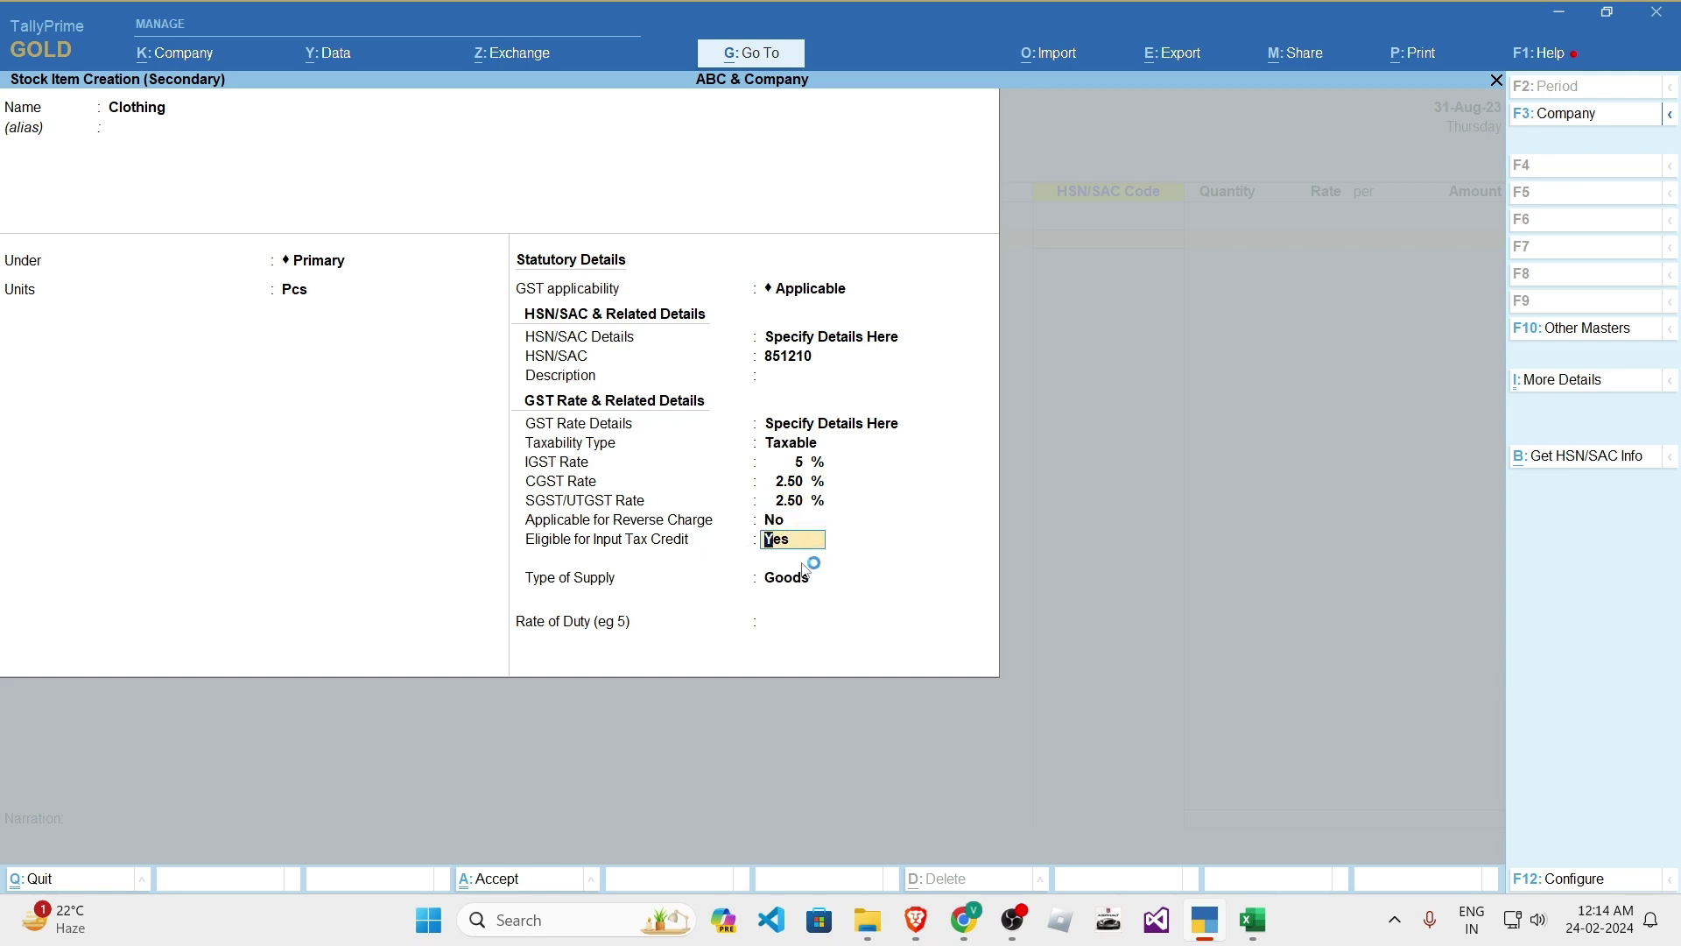
key(Return)
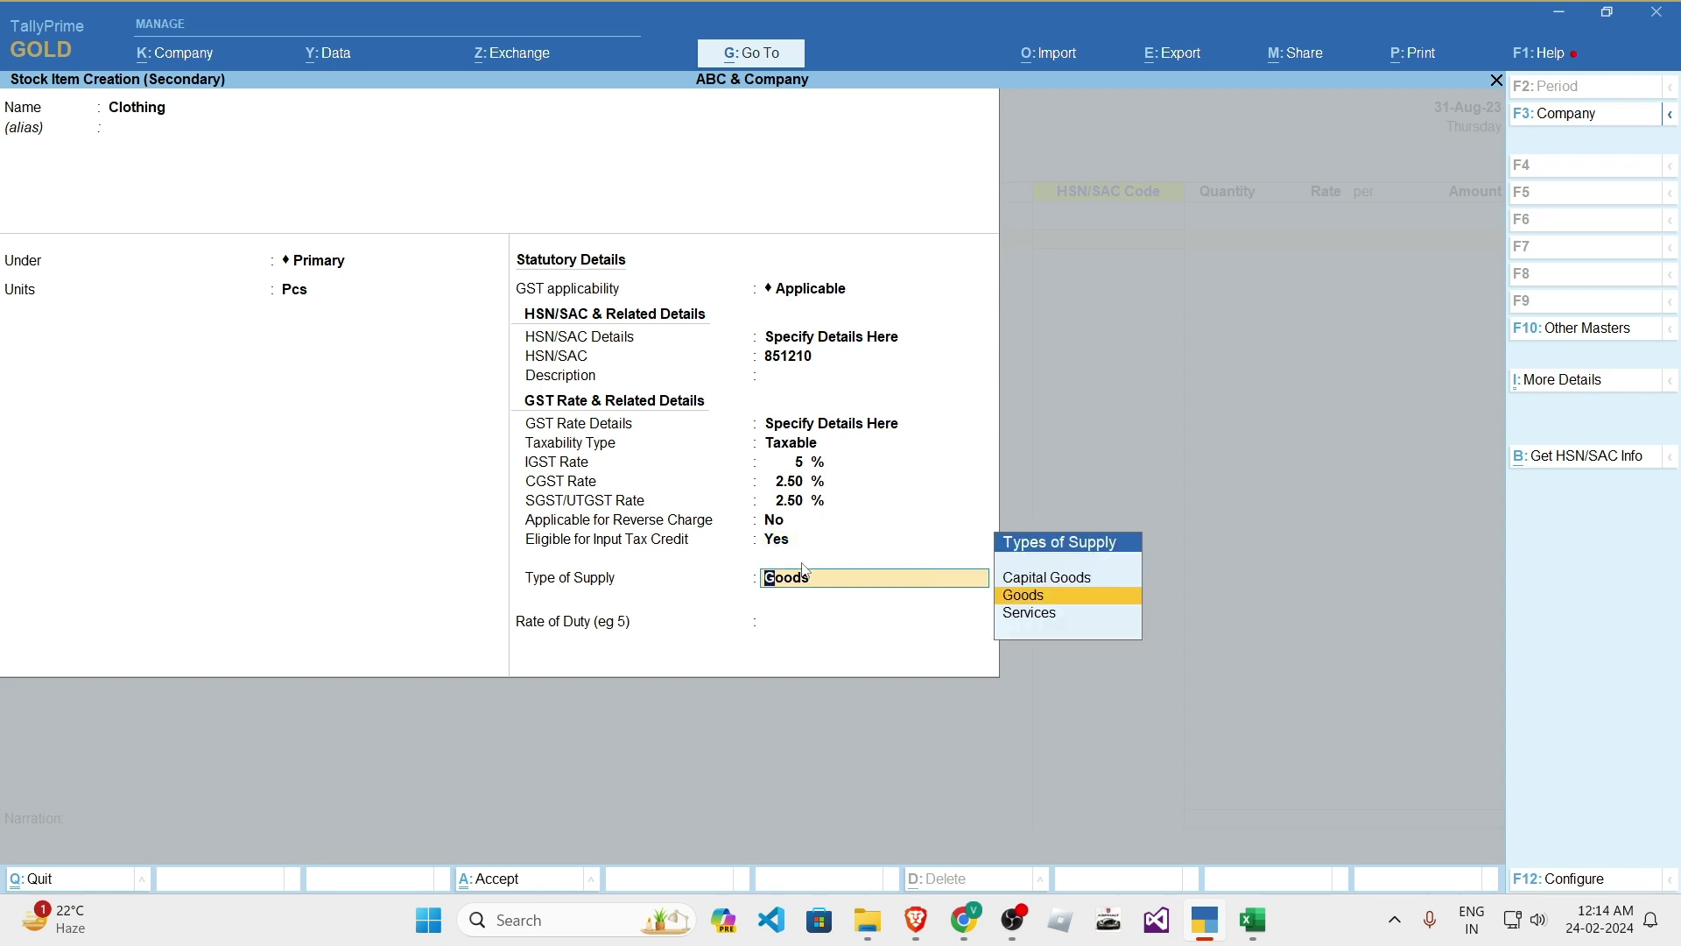
key(Return)
key(Return)
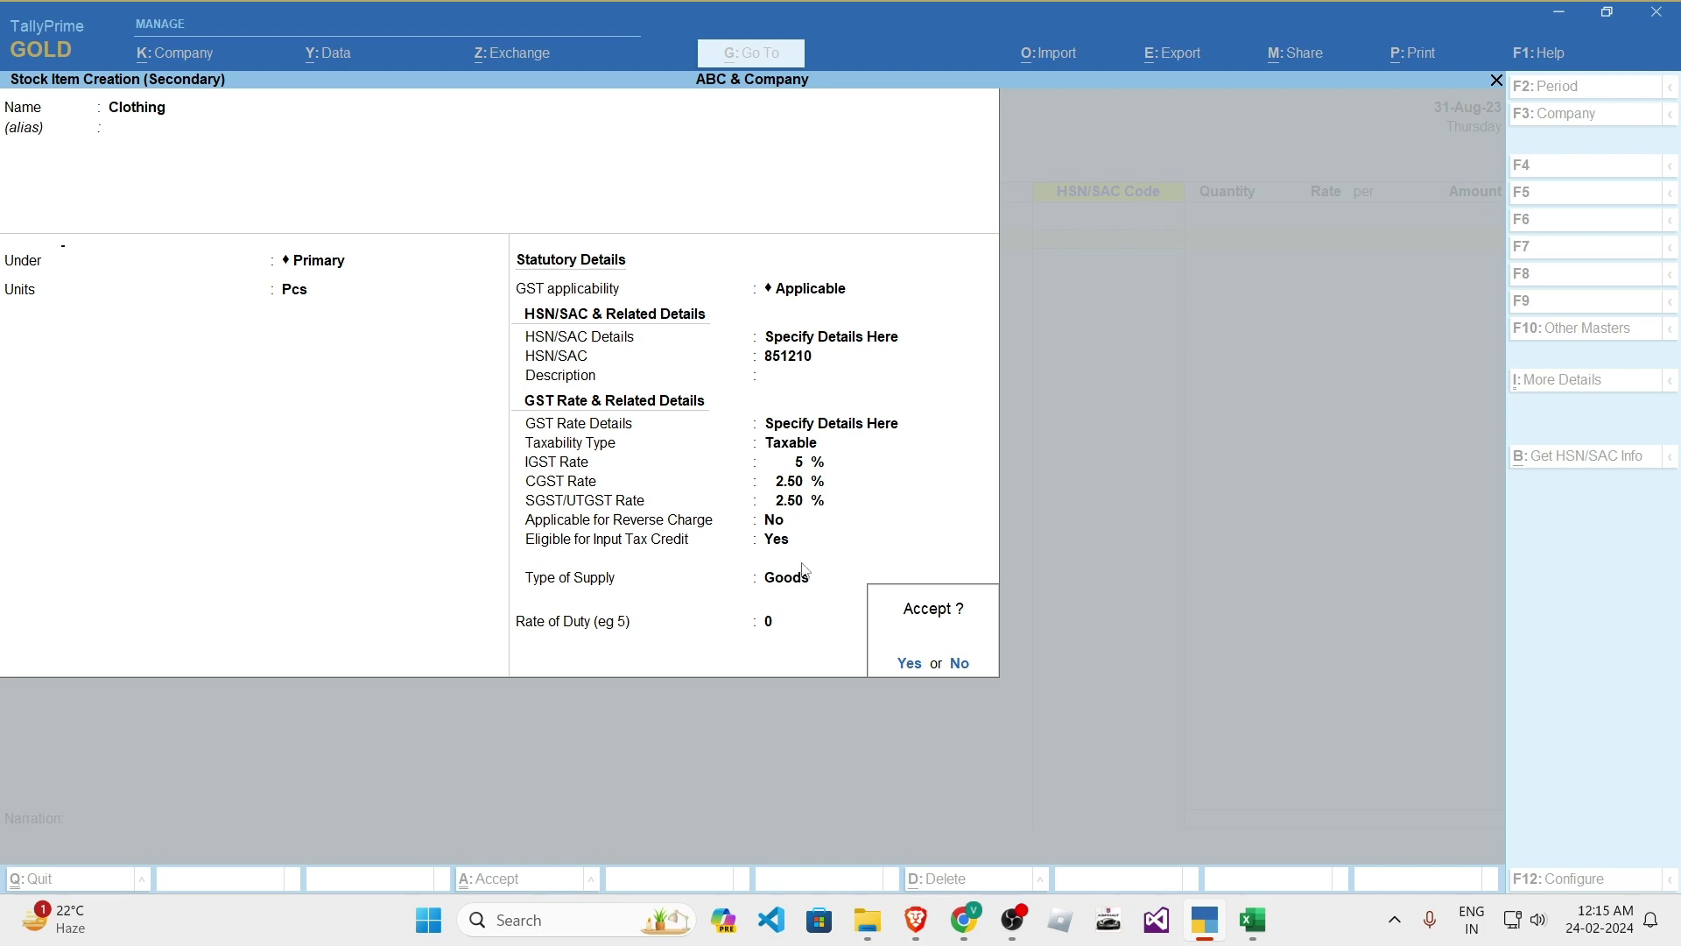
key(Return)
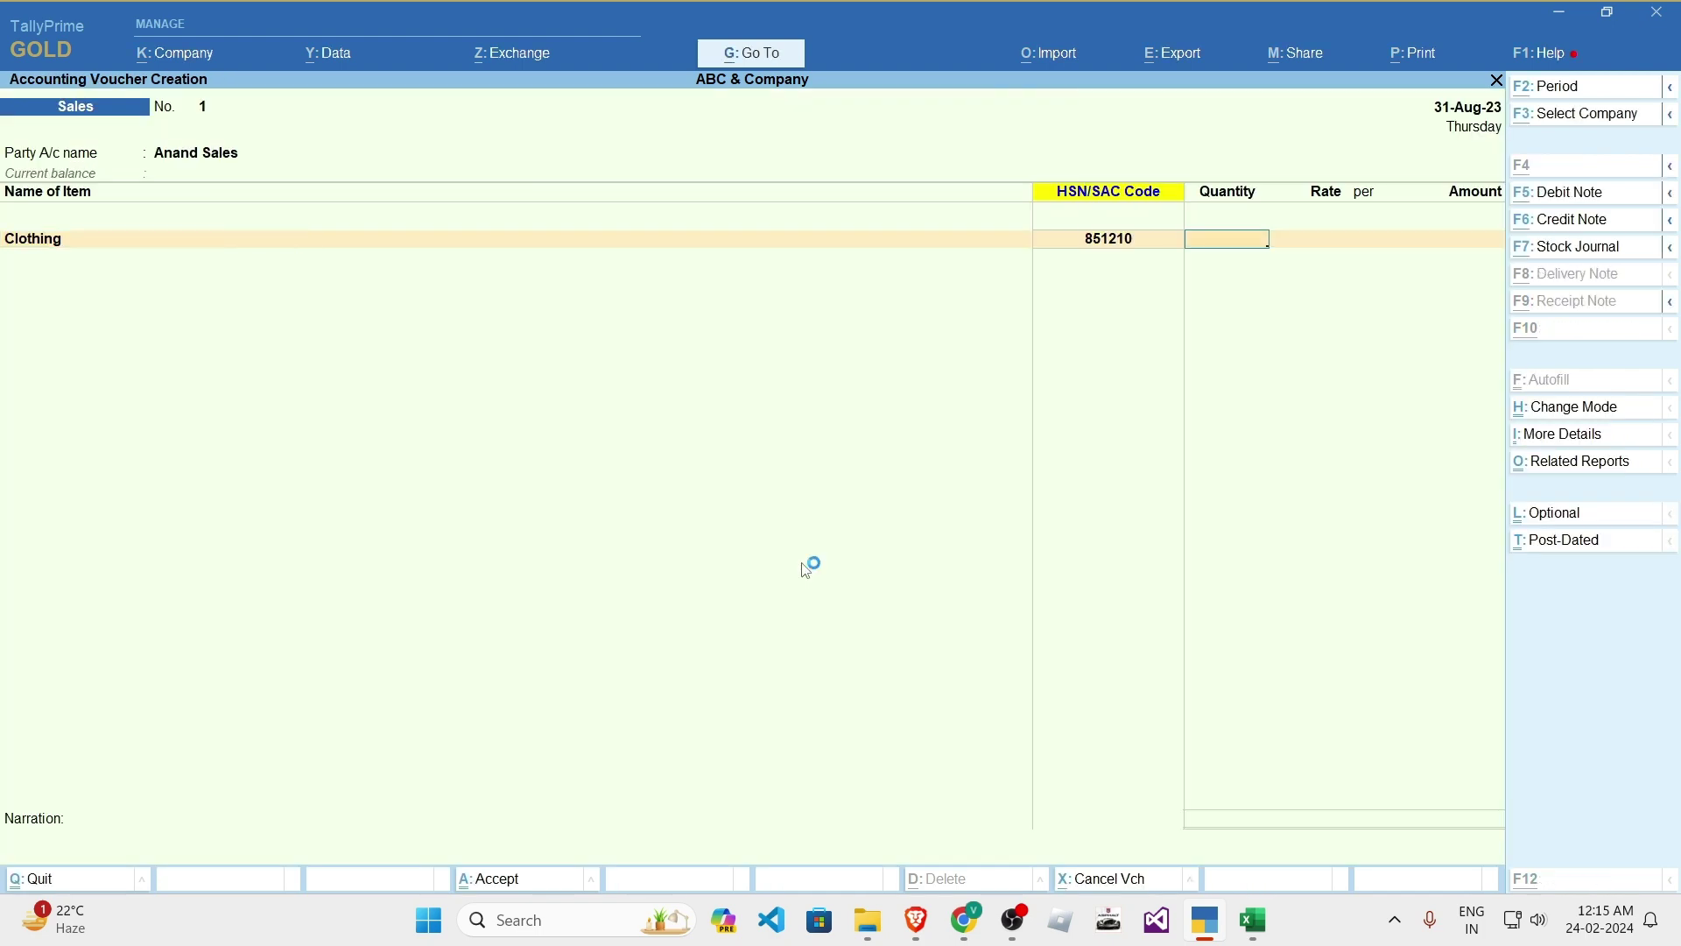
- Enter 120 Pcs of Clothing from the invoice, past the negative stock warning
key(alt+Tab)
click(612, 526)
click(351, 495)
click(406, 482)
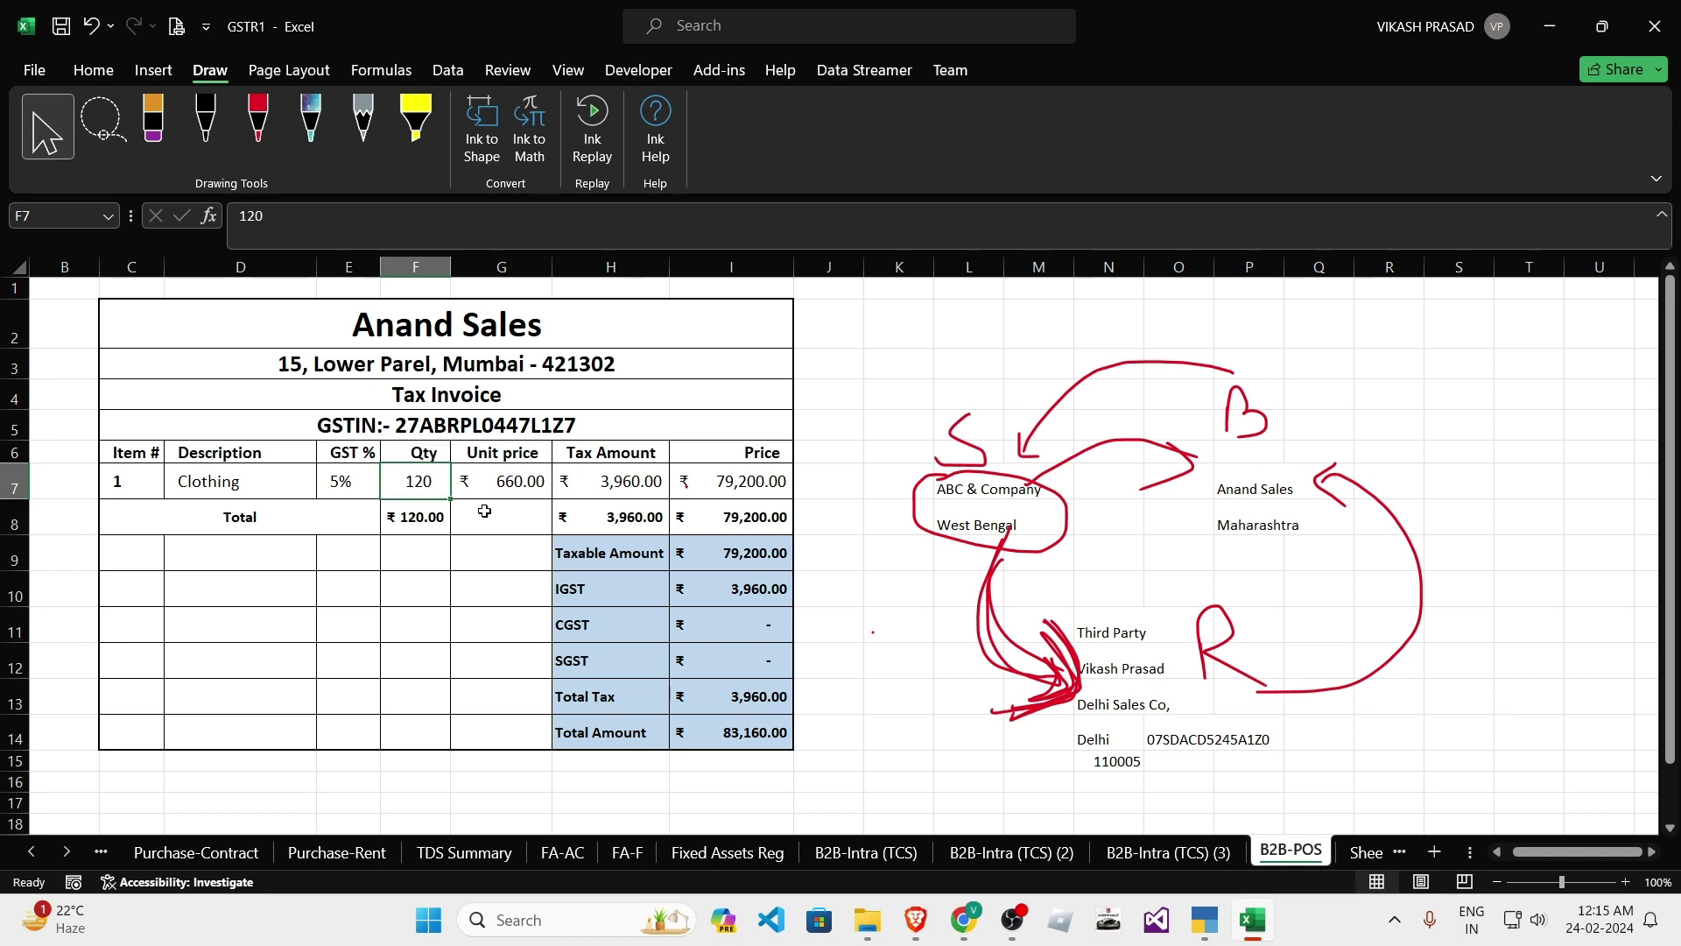
key(alt+Tab)
text(120)
key(Return)
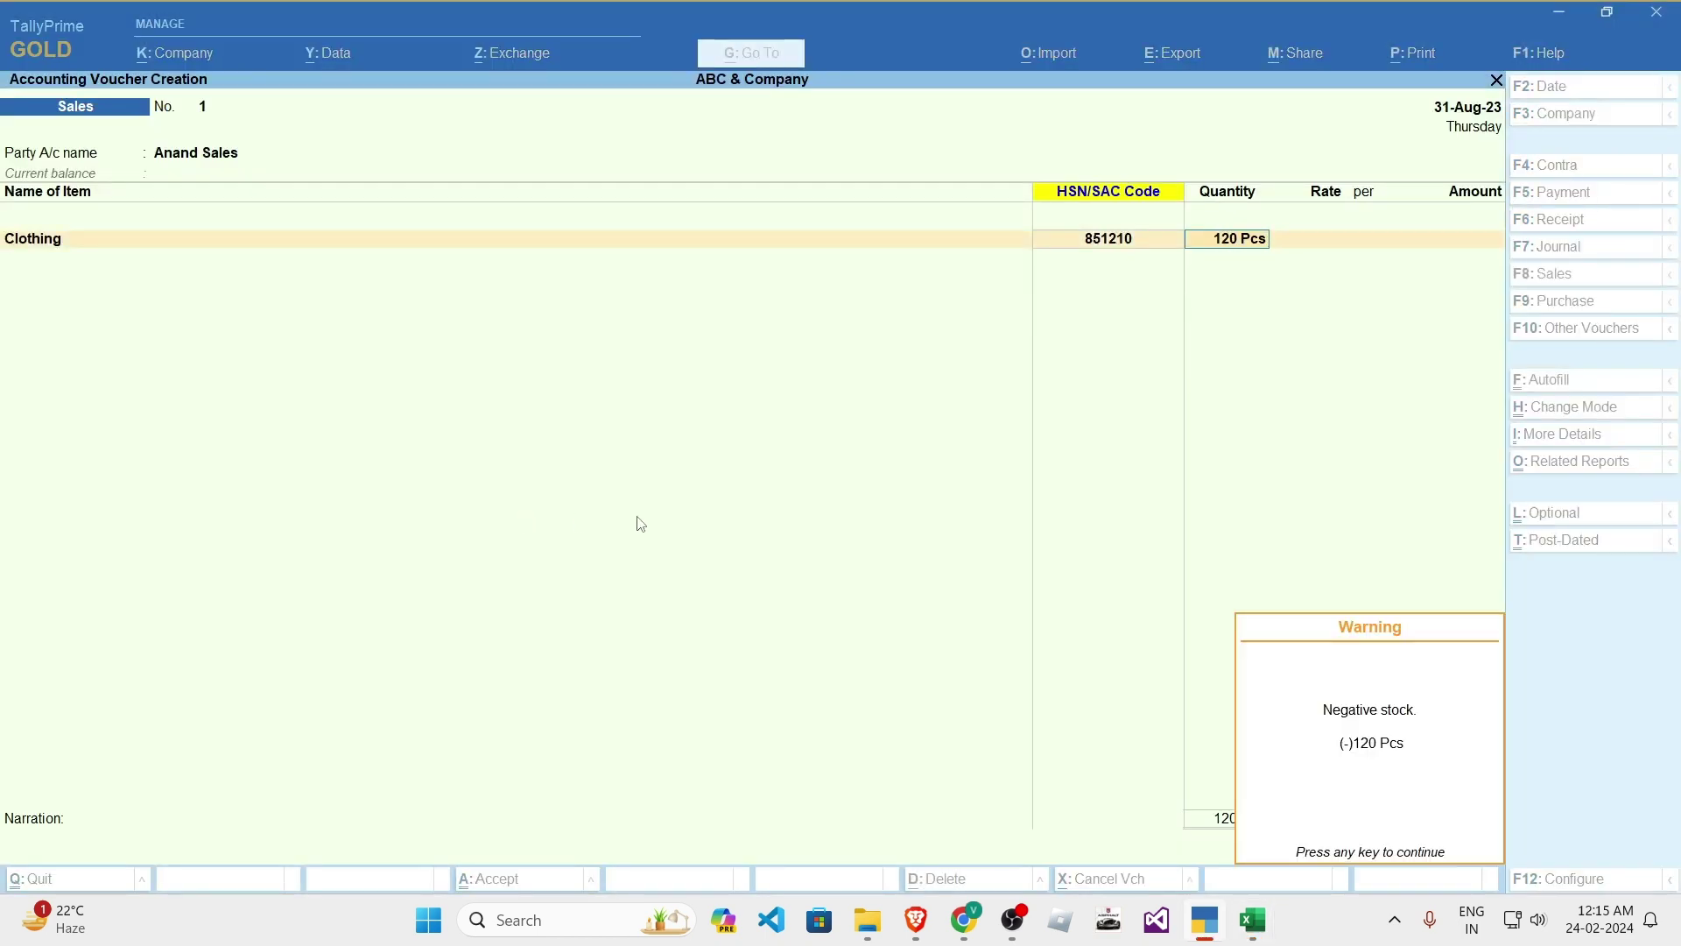
key(Return)
- Enter the 660.00 rate for 79,200.00 and start creating a new sales ledger
key(alt+Tab)
click(565, 483)
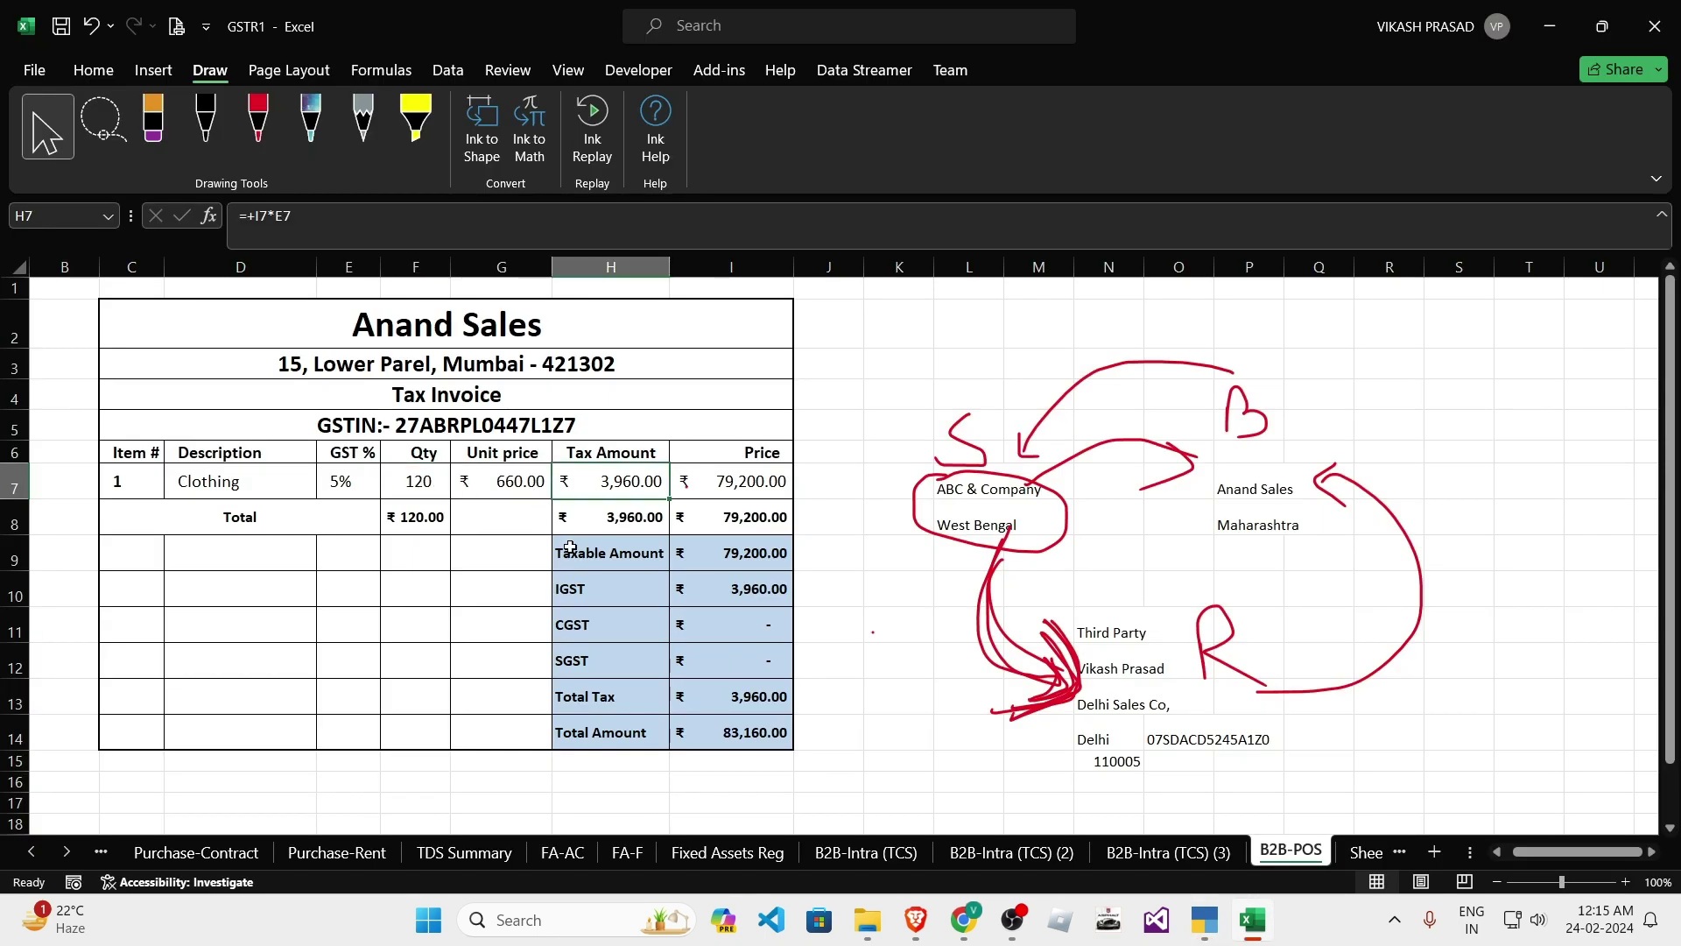
key(alt+Tab)
text(6)
key(Return)
key(Return)
key(Return)
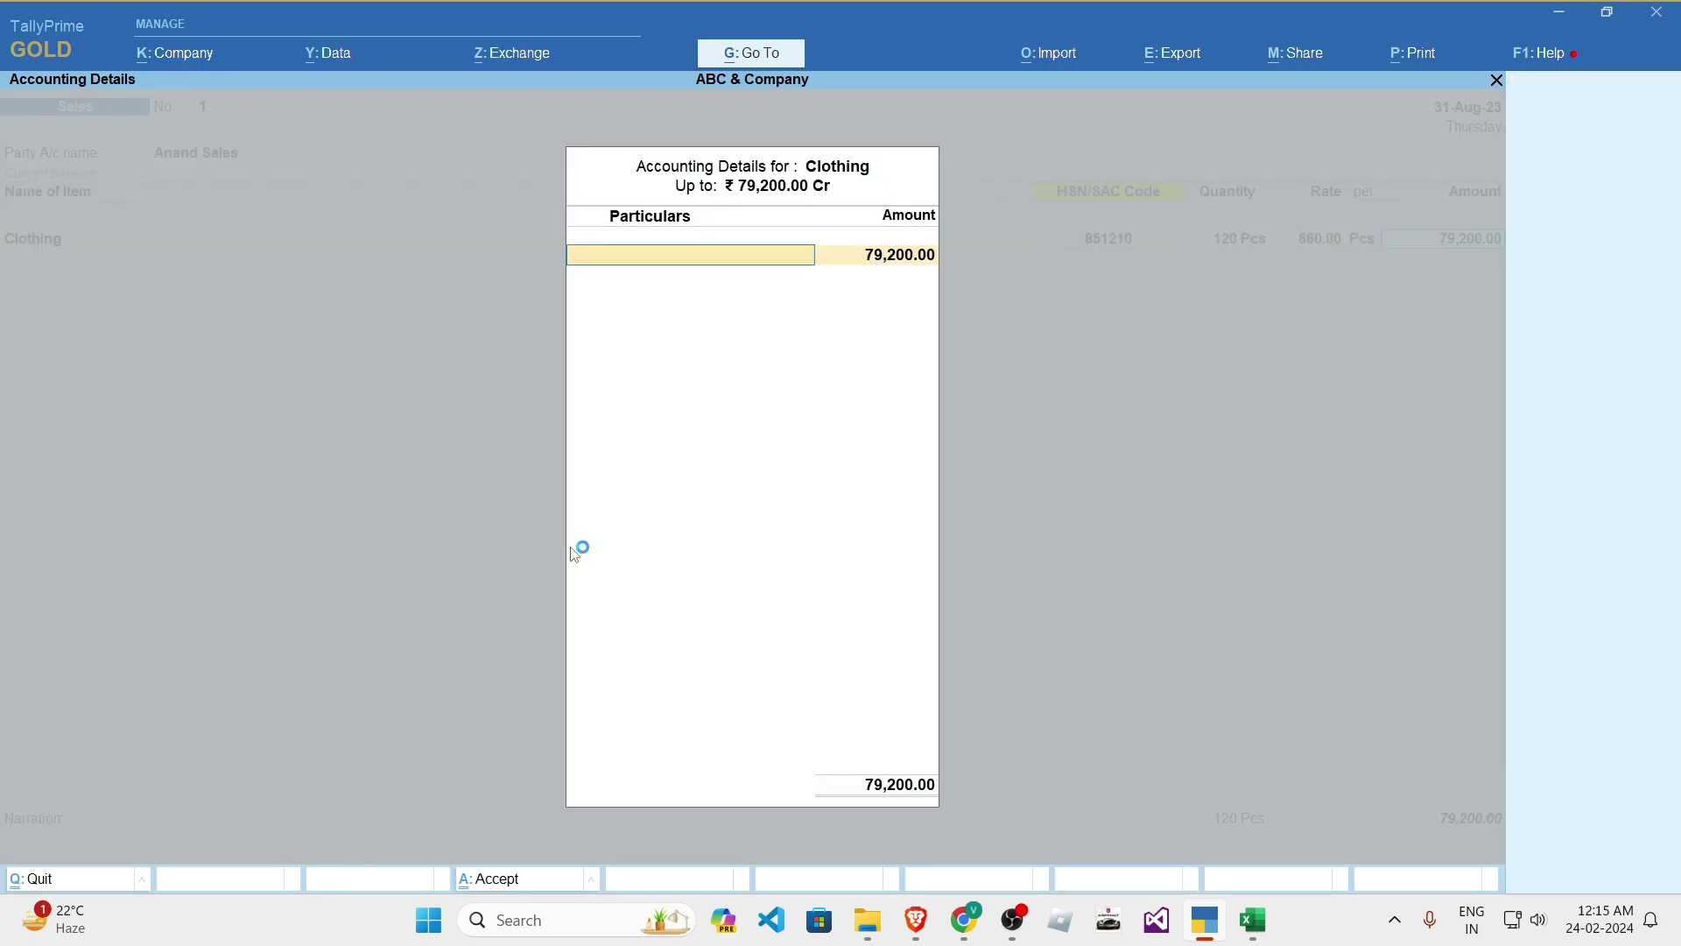
key(Escape)
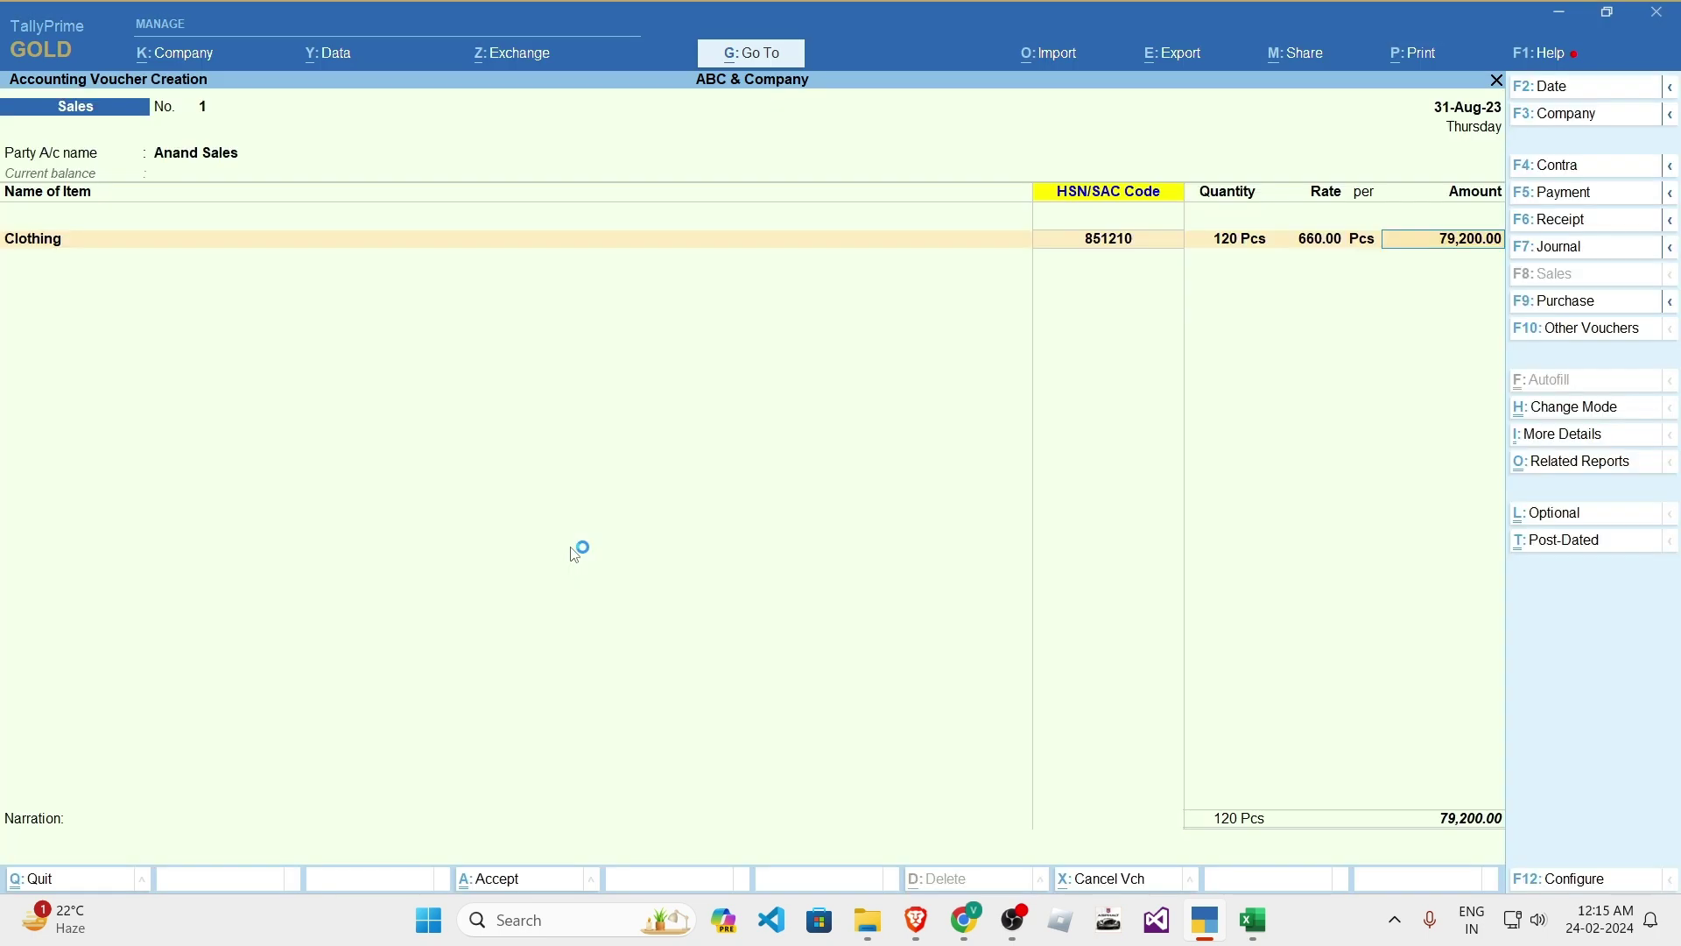
key(Return)
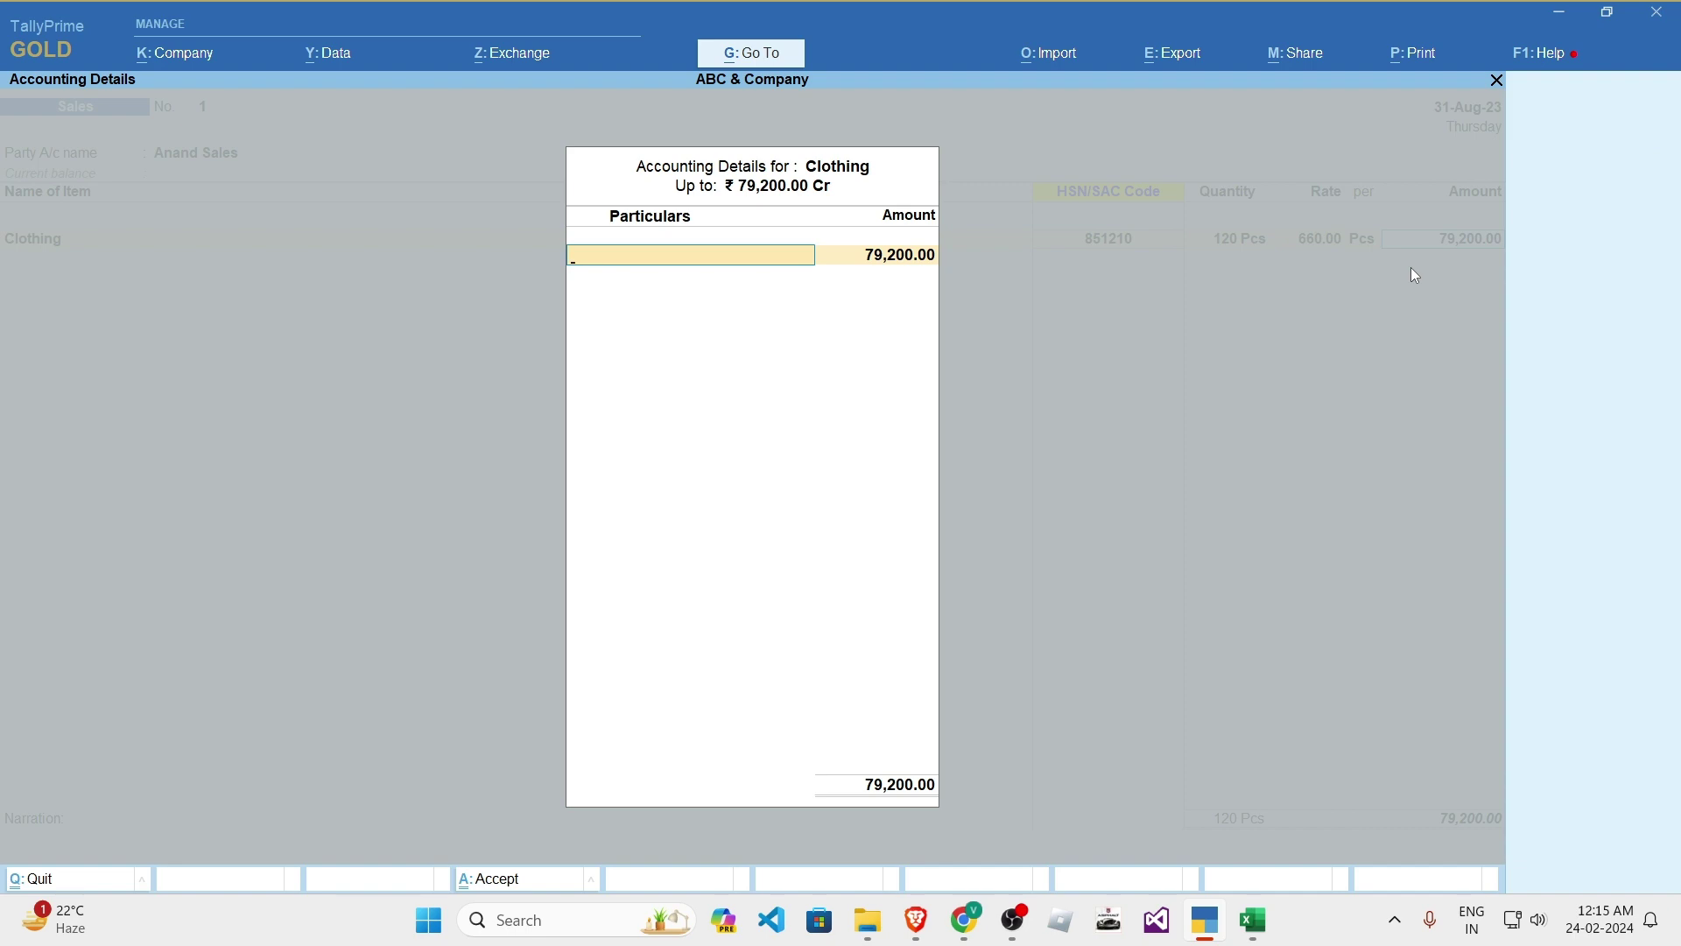
key(alt+c)
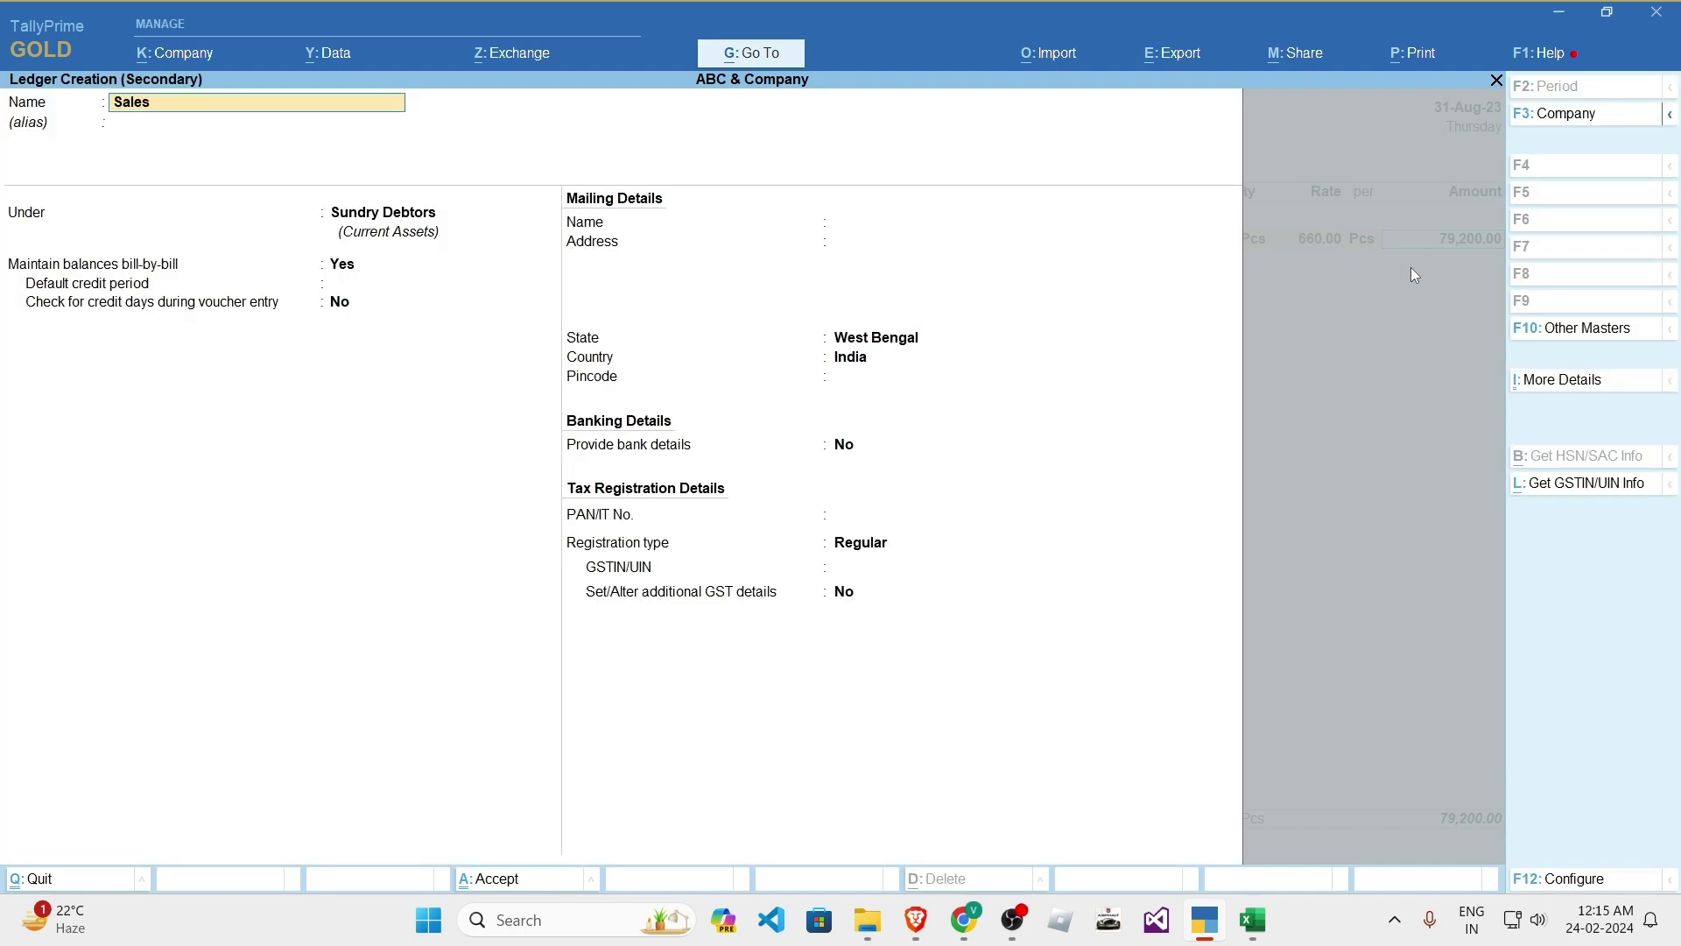
- Name the new ledger 'Sales @ 5%' and place it under Sales Accounts
text(Sales @)
key(alt+Tab)
key(alt+Tab)
text(5)
key(Return)
key(Return)
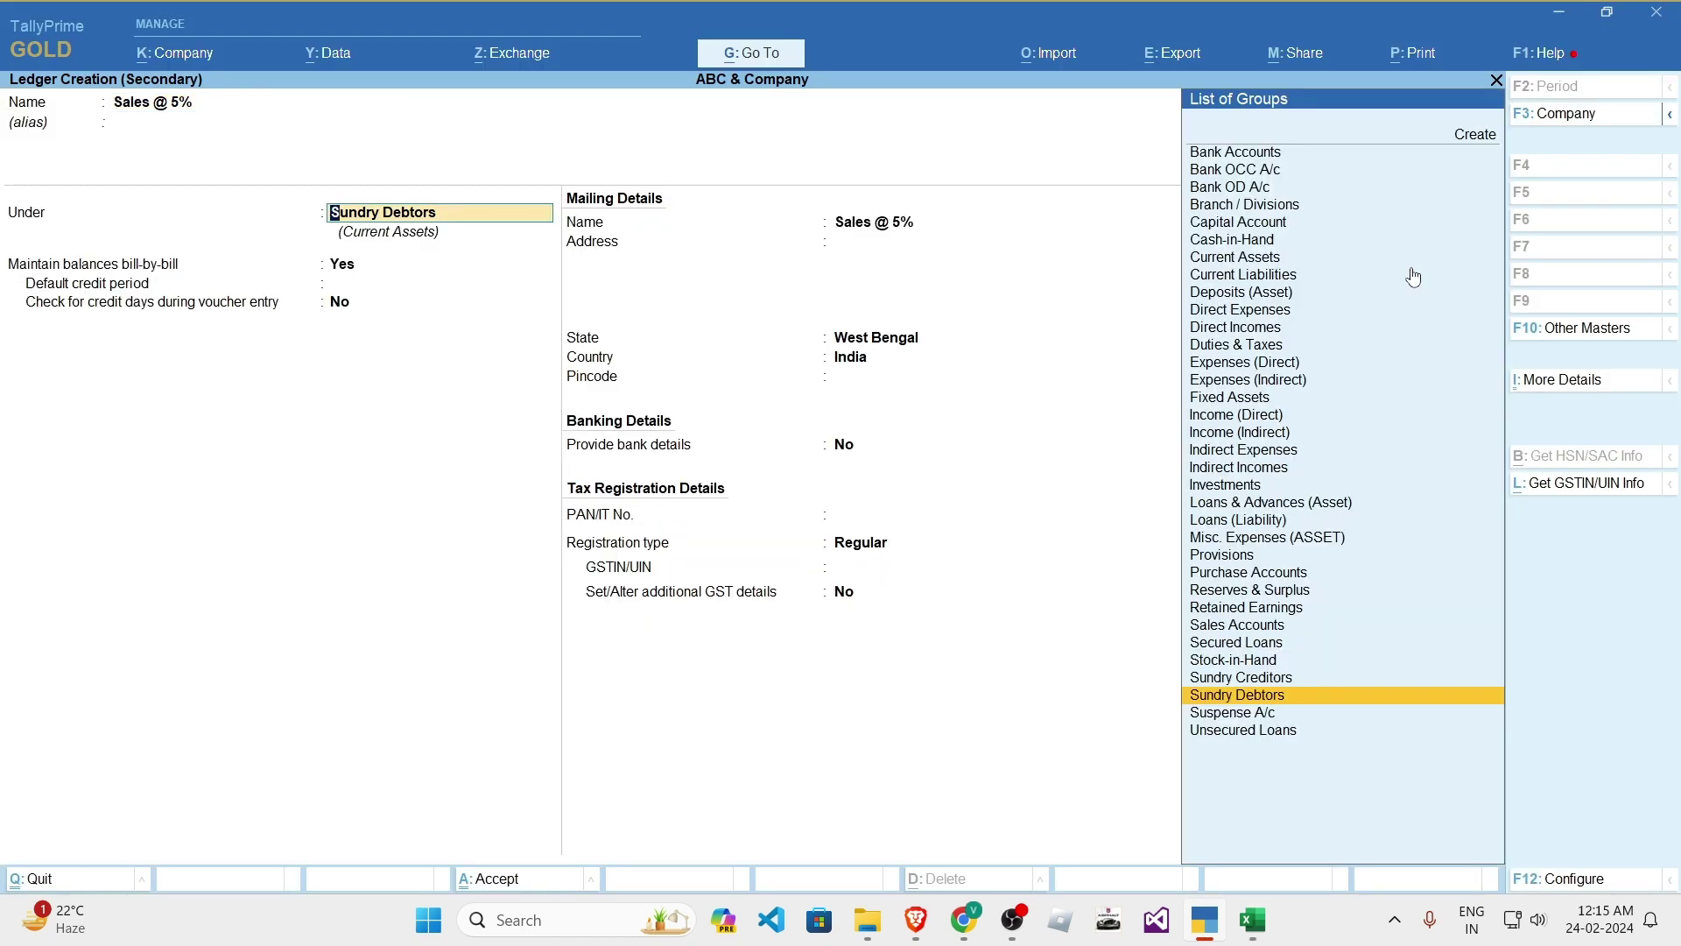
text(Sale)
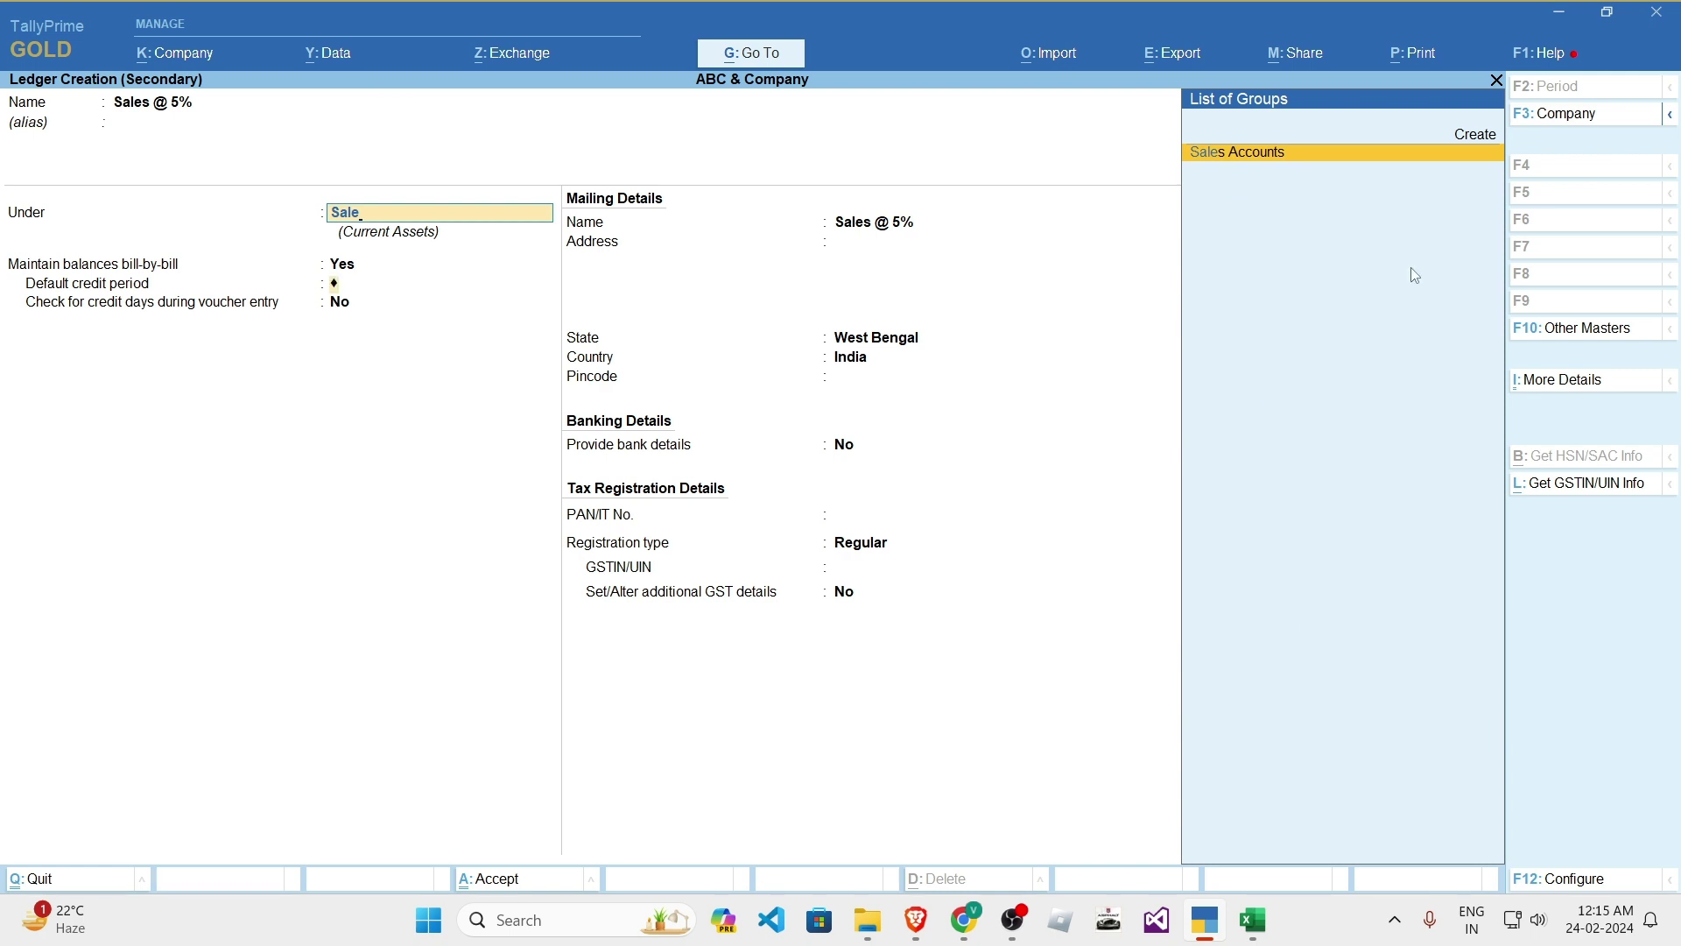
key(Return)
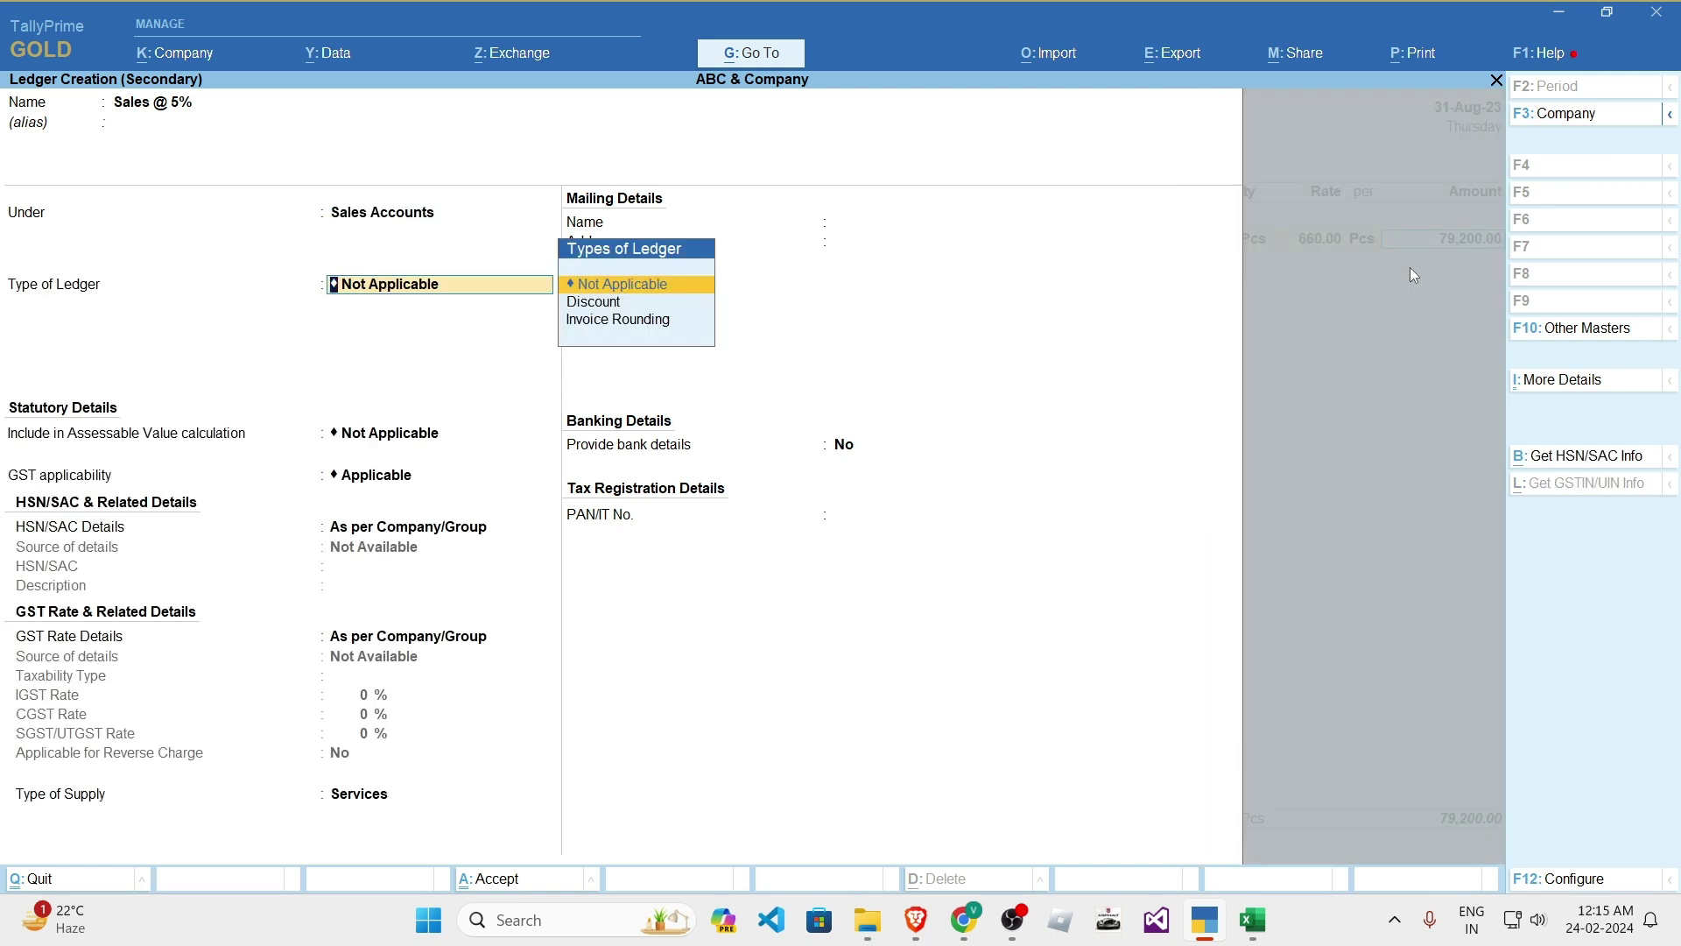
key(Return)
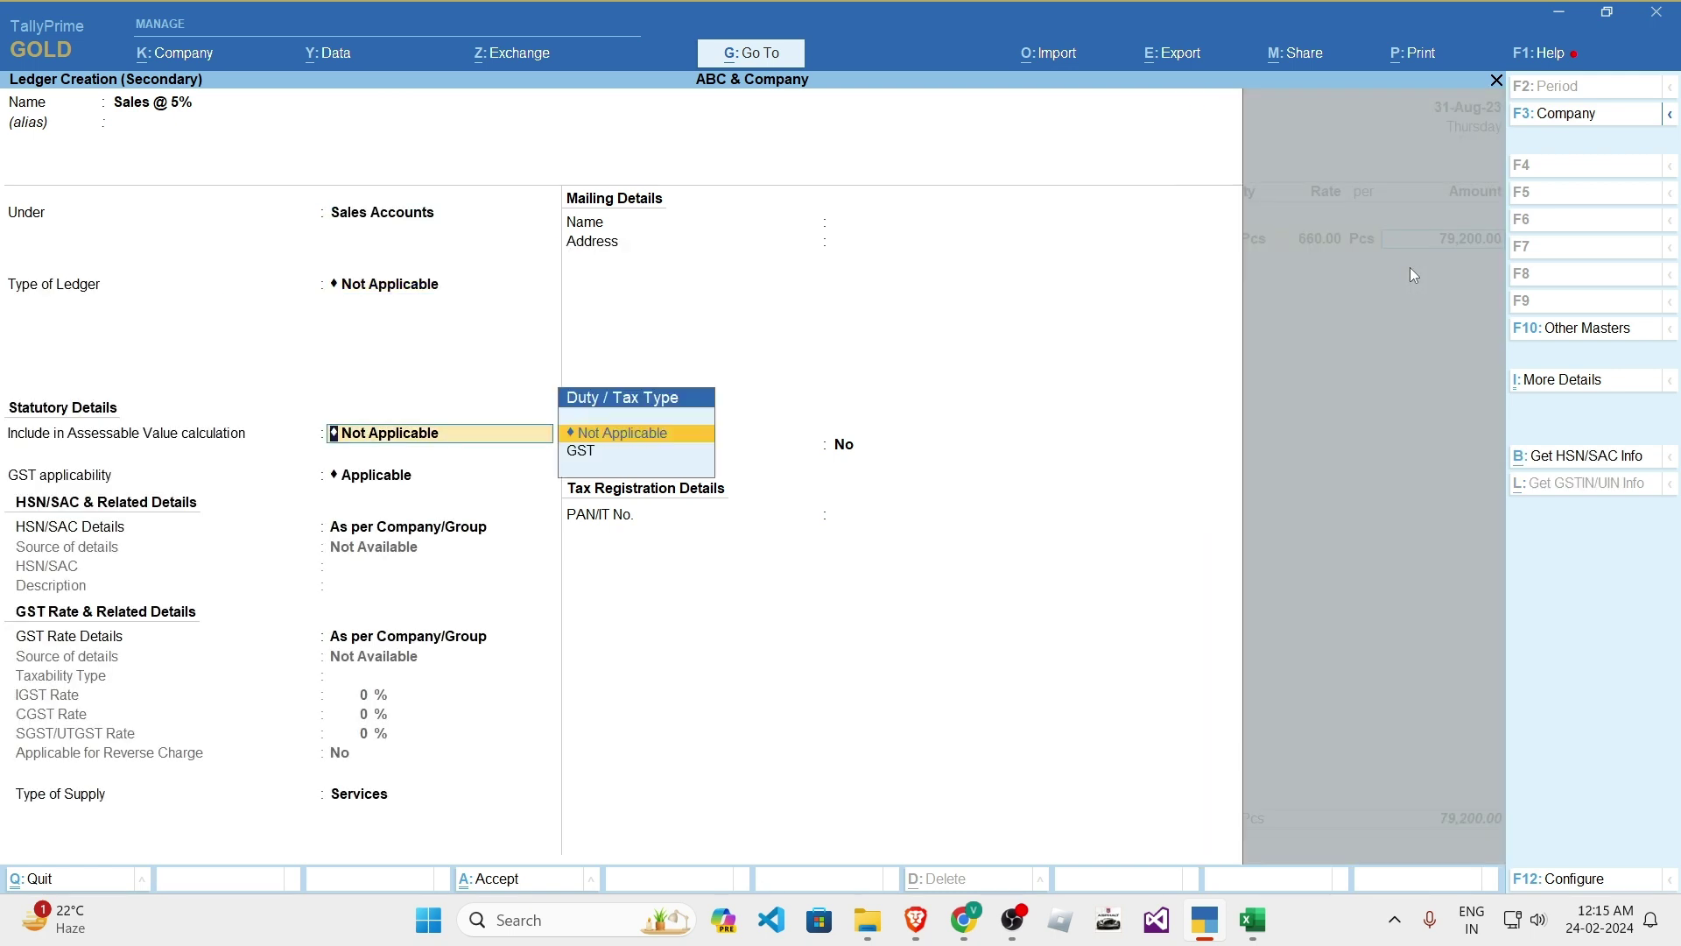
- Specify GST rate details on the ledger: Taxable, 5% IGST, supply type Goods
key(Down)
key(Up)
key(Return)
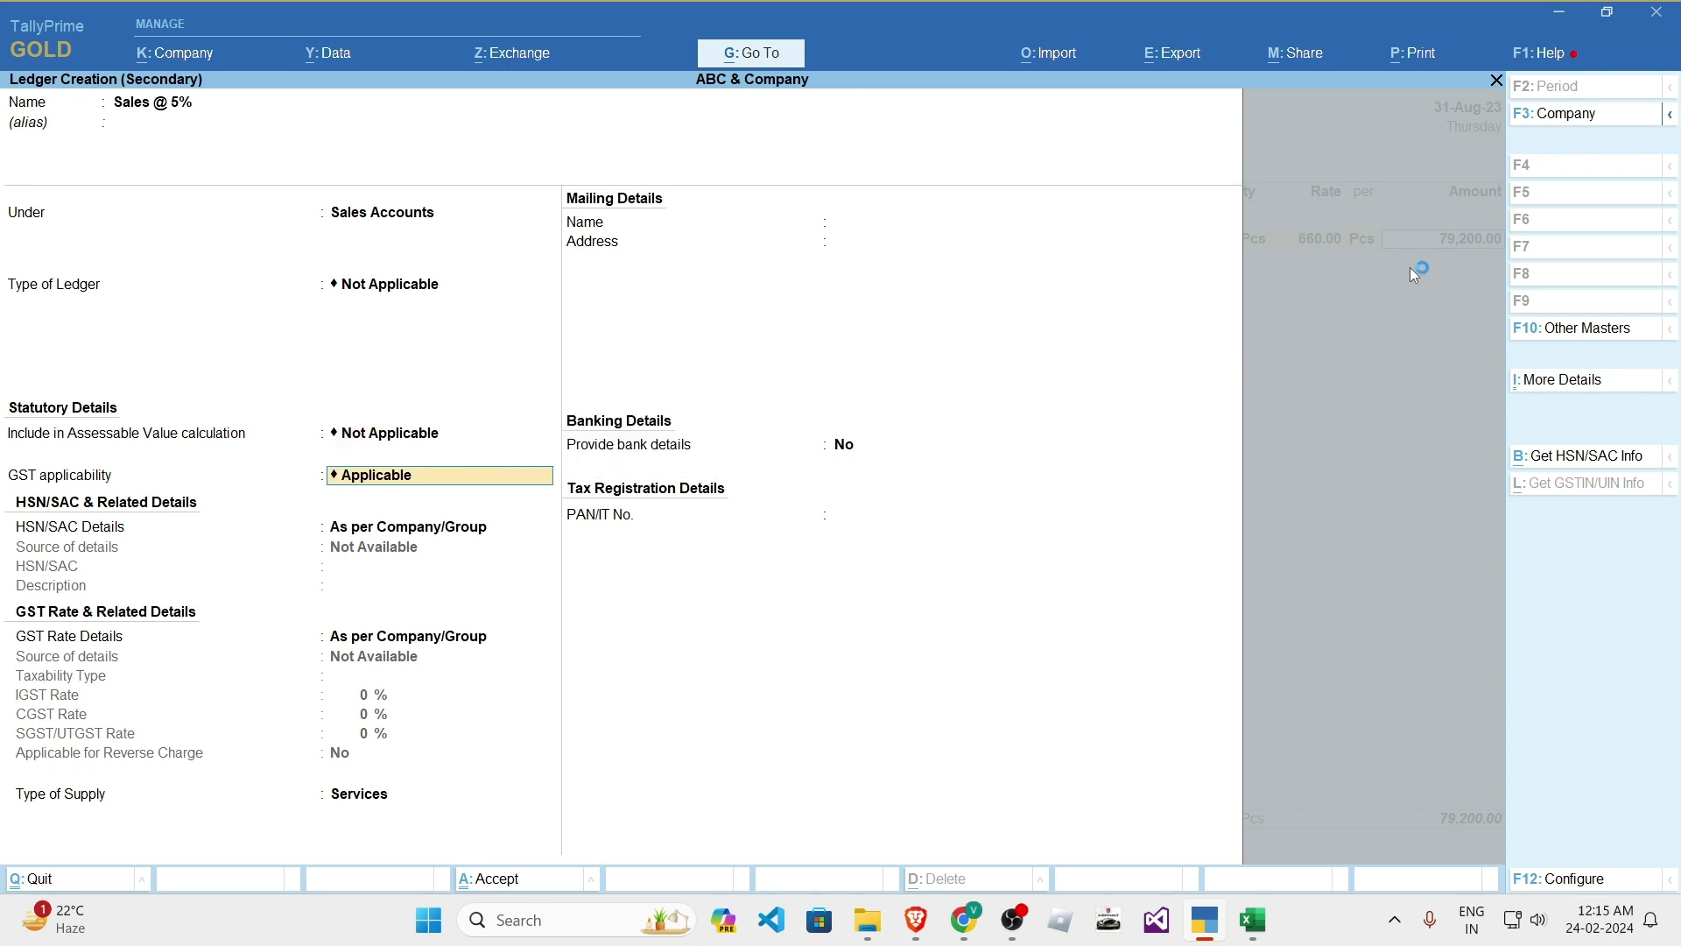
key(Return)
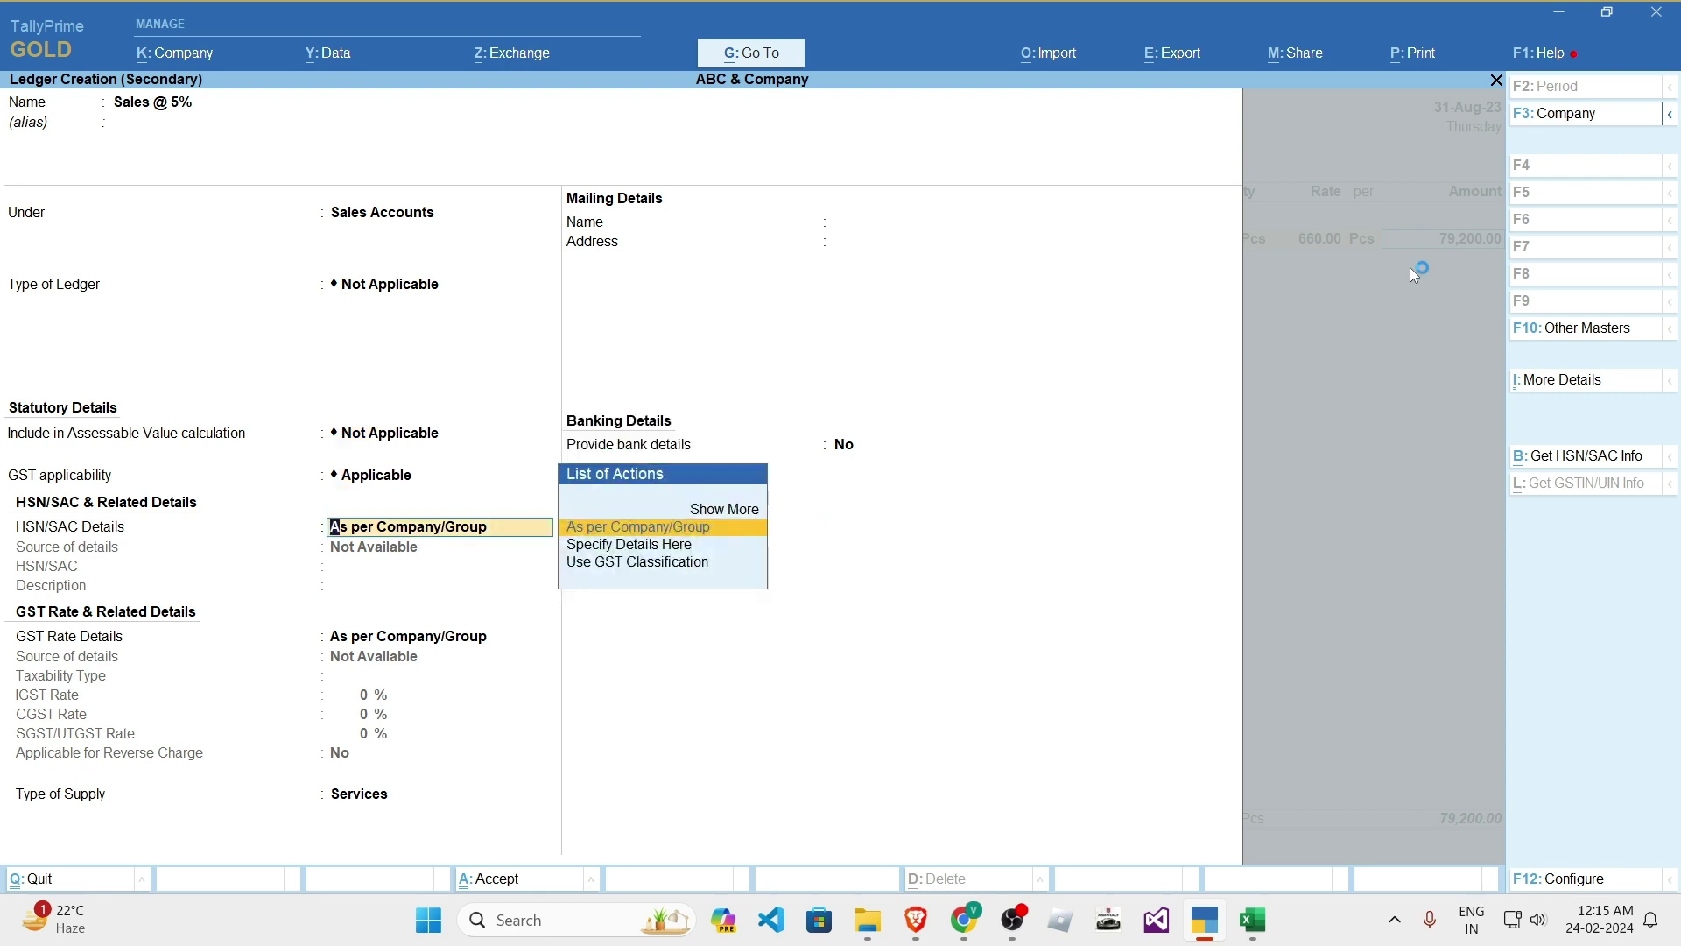
key(Return)
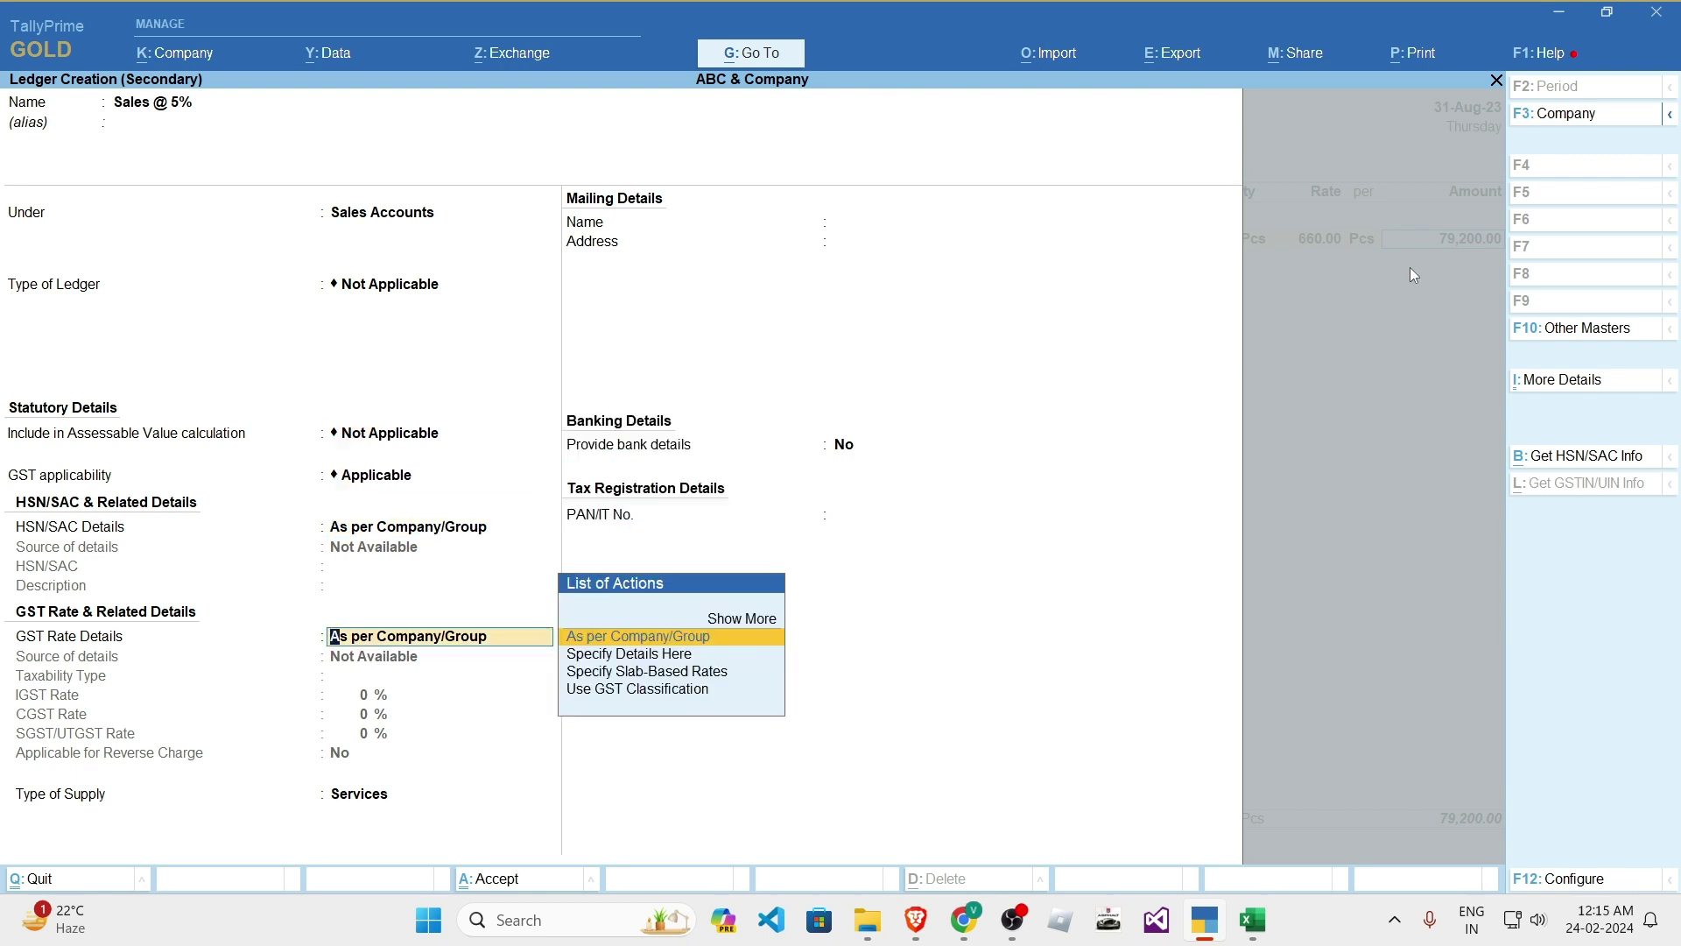
key(Down)
key(Return)
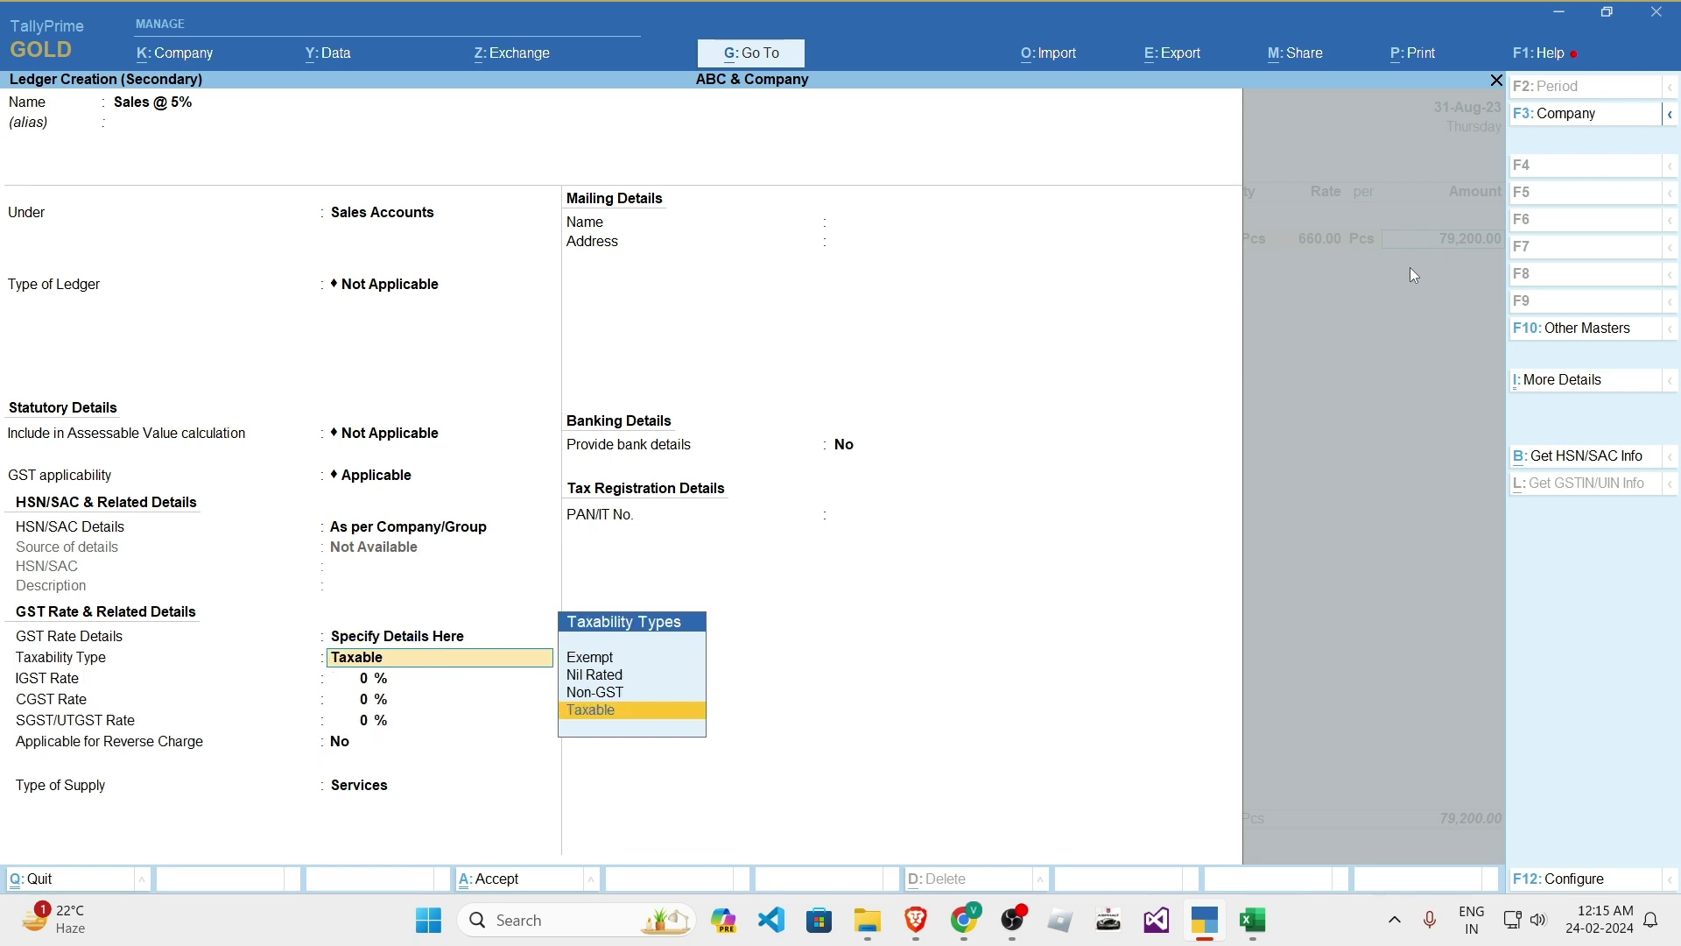
key(Return)
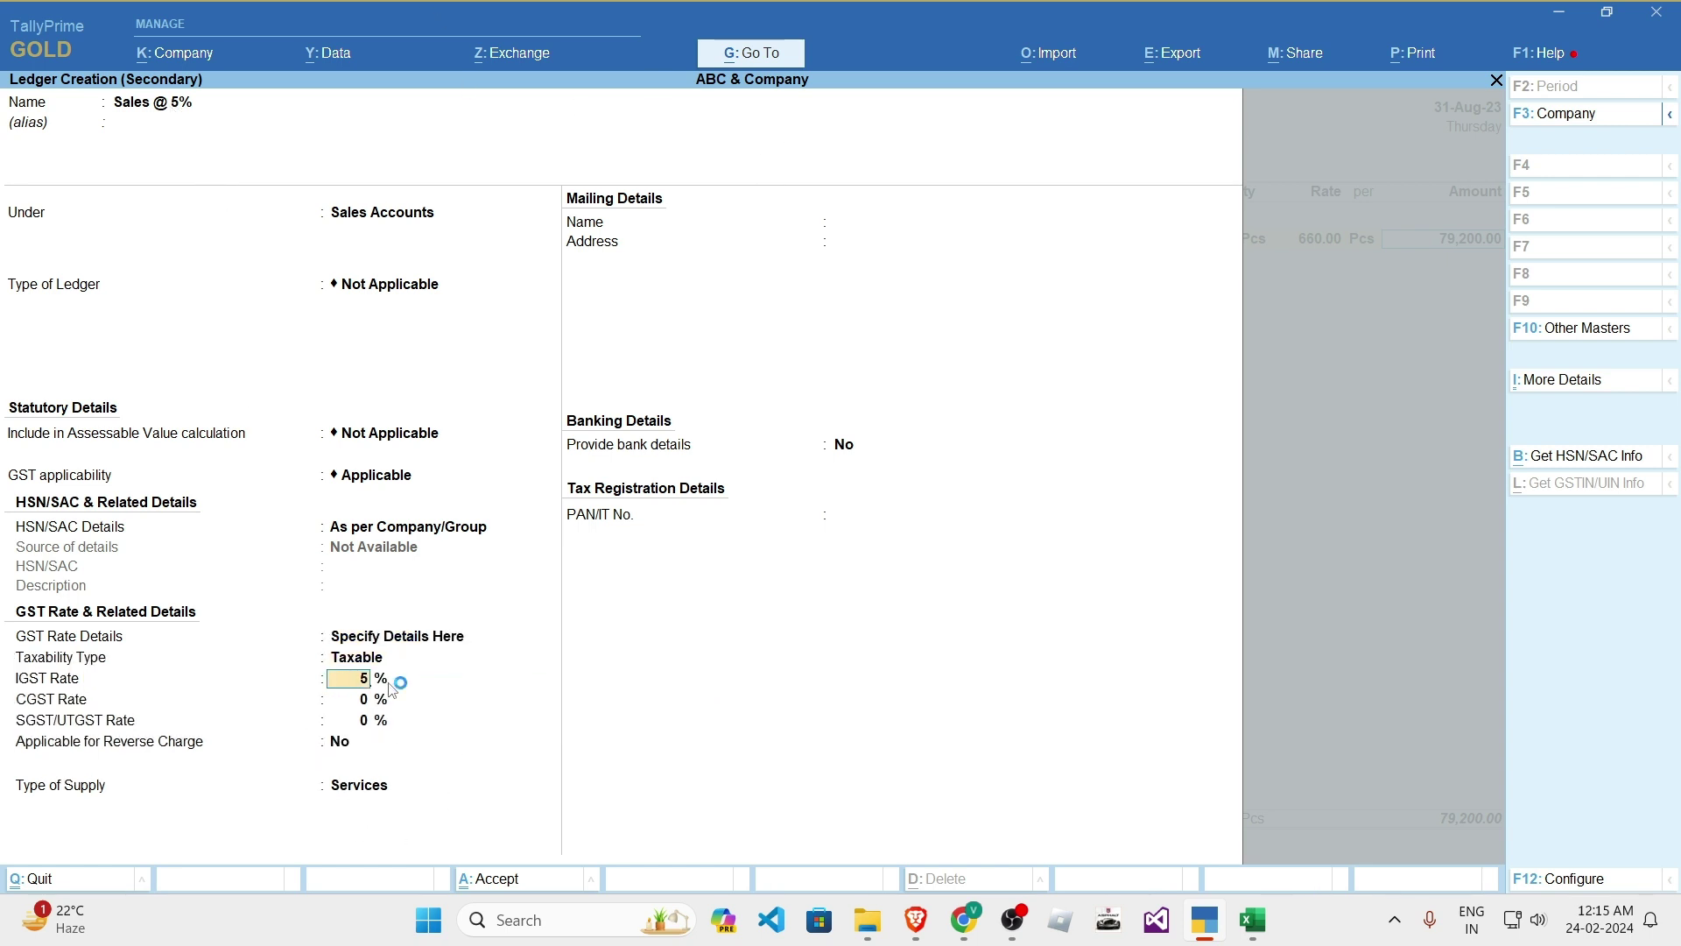
key(Return)
key(Return)
key(Return)
key(Return)
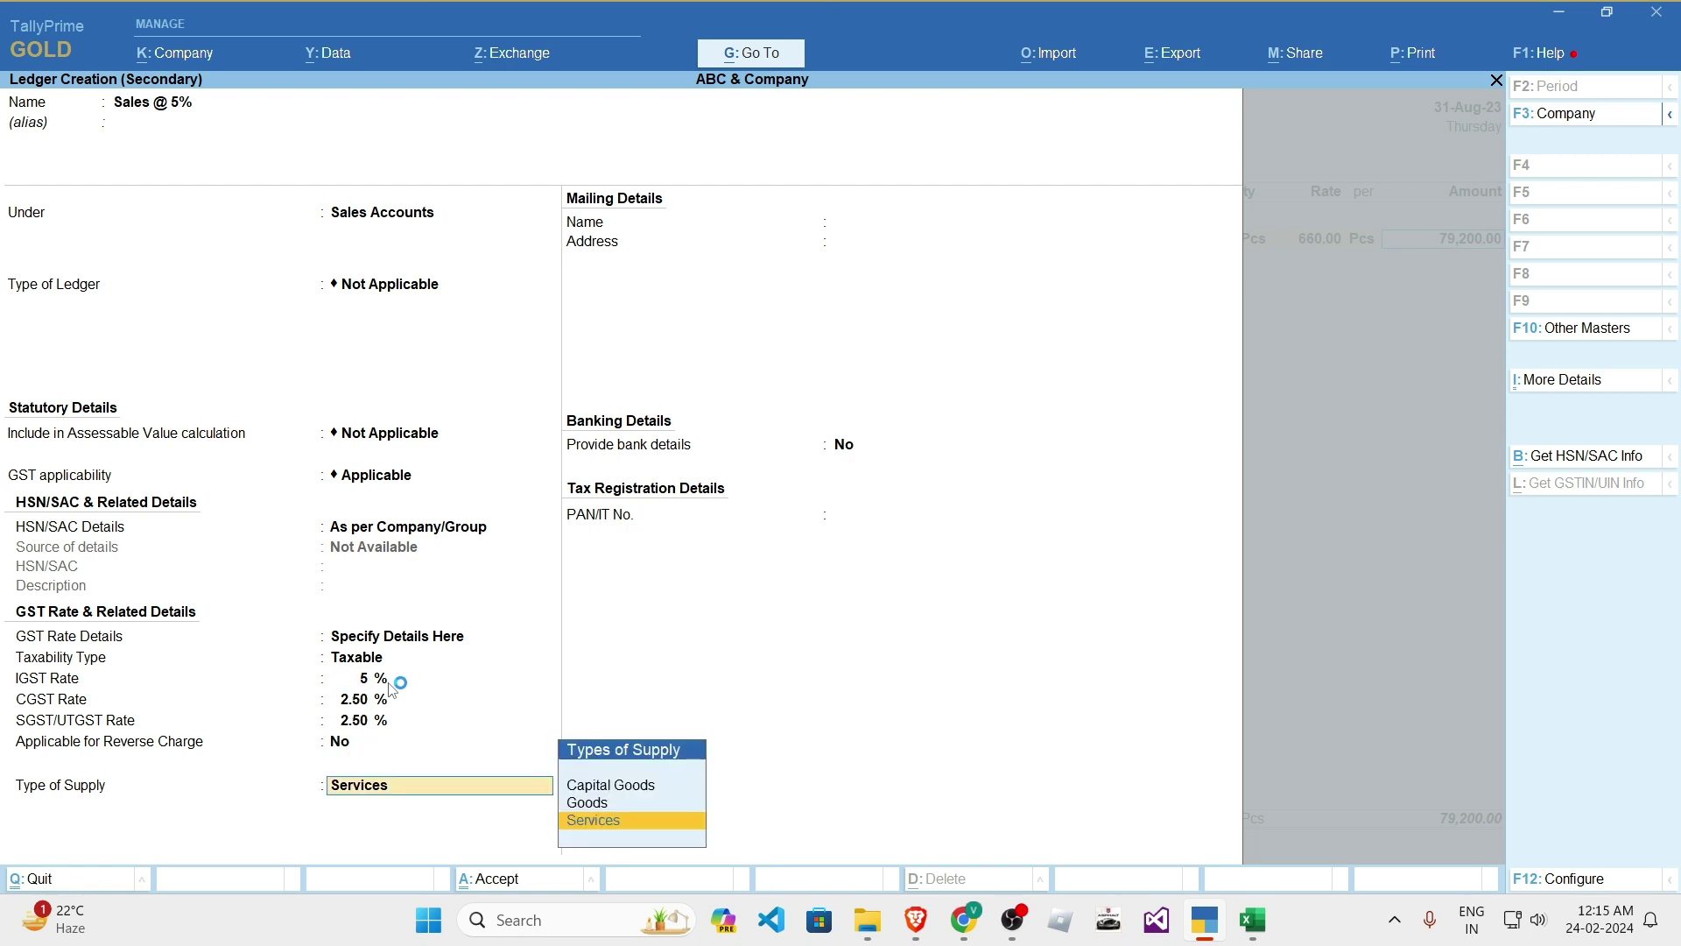
key(Up)
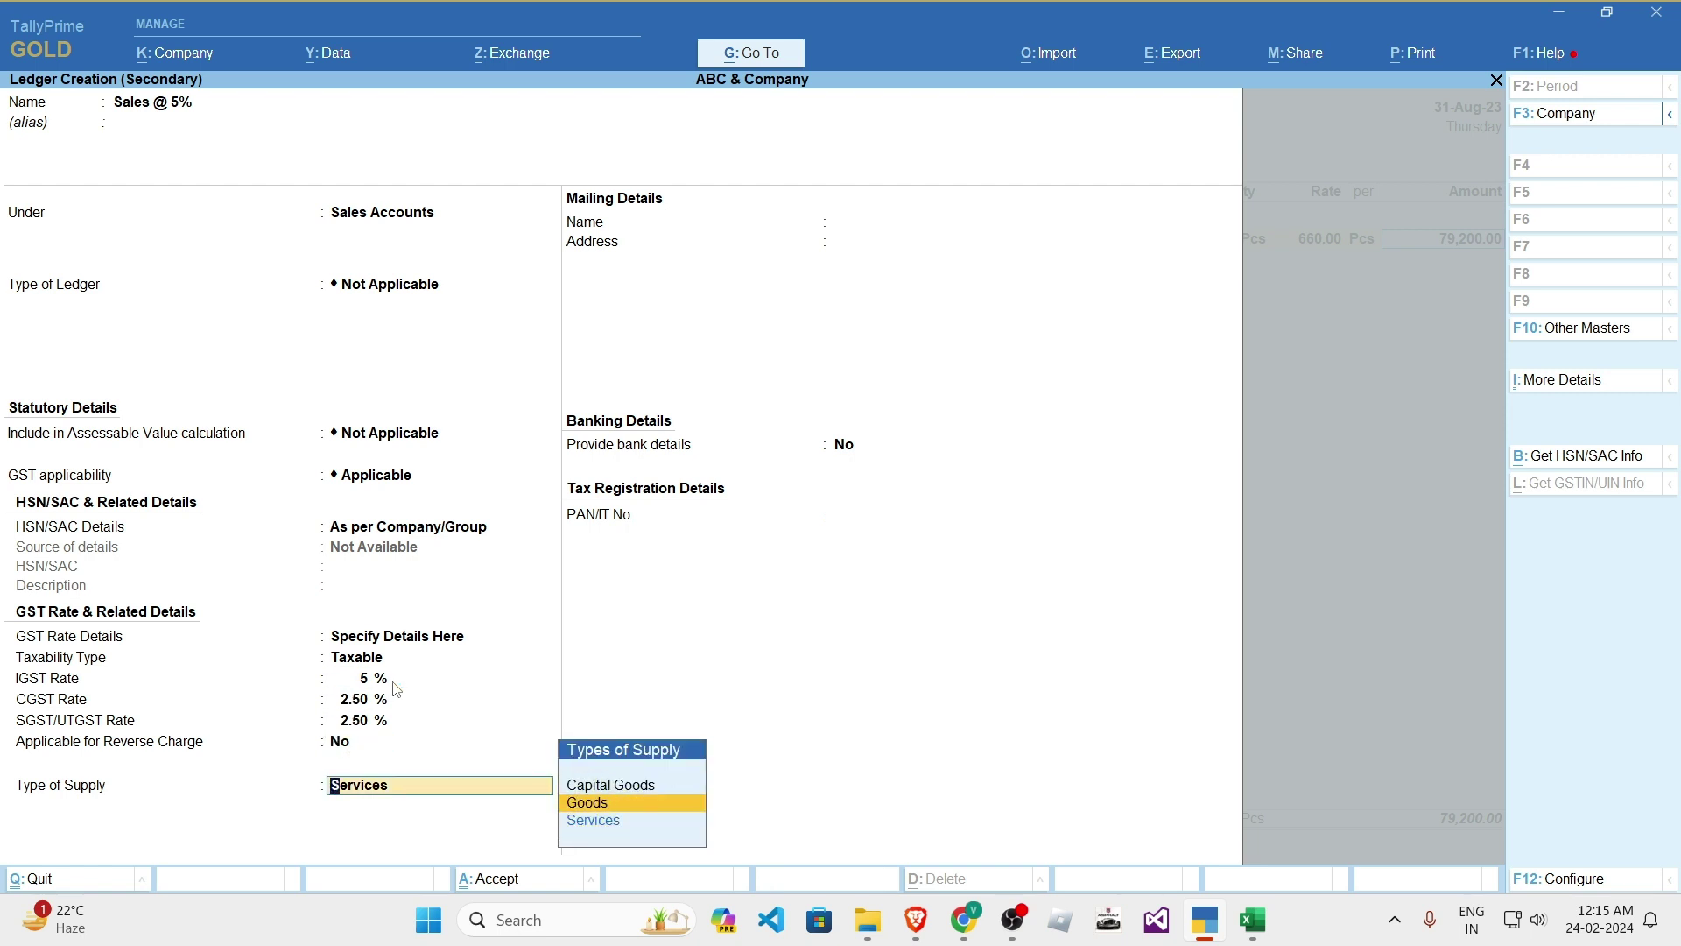
key(Return)
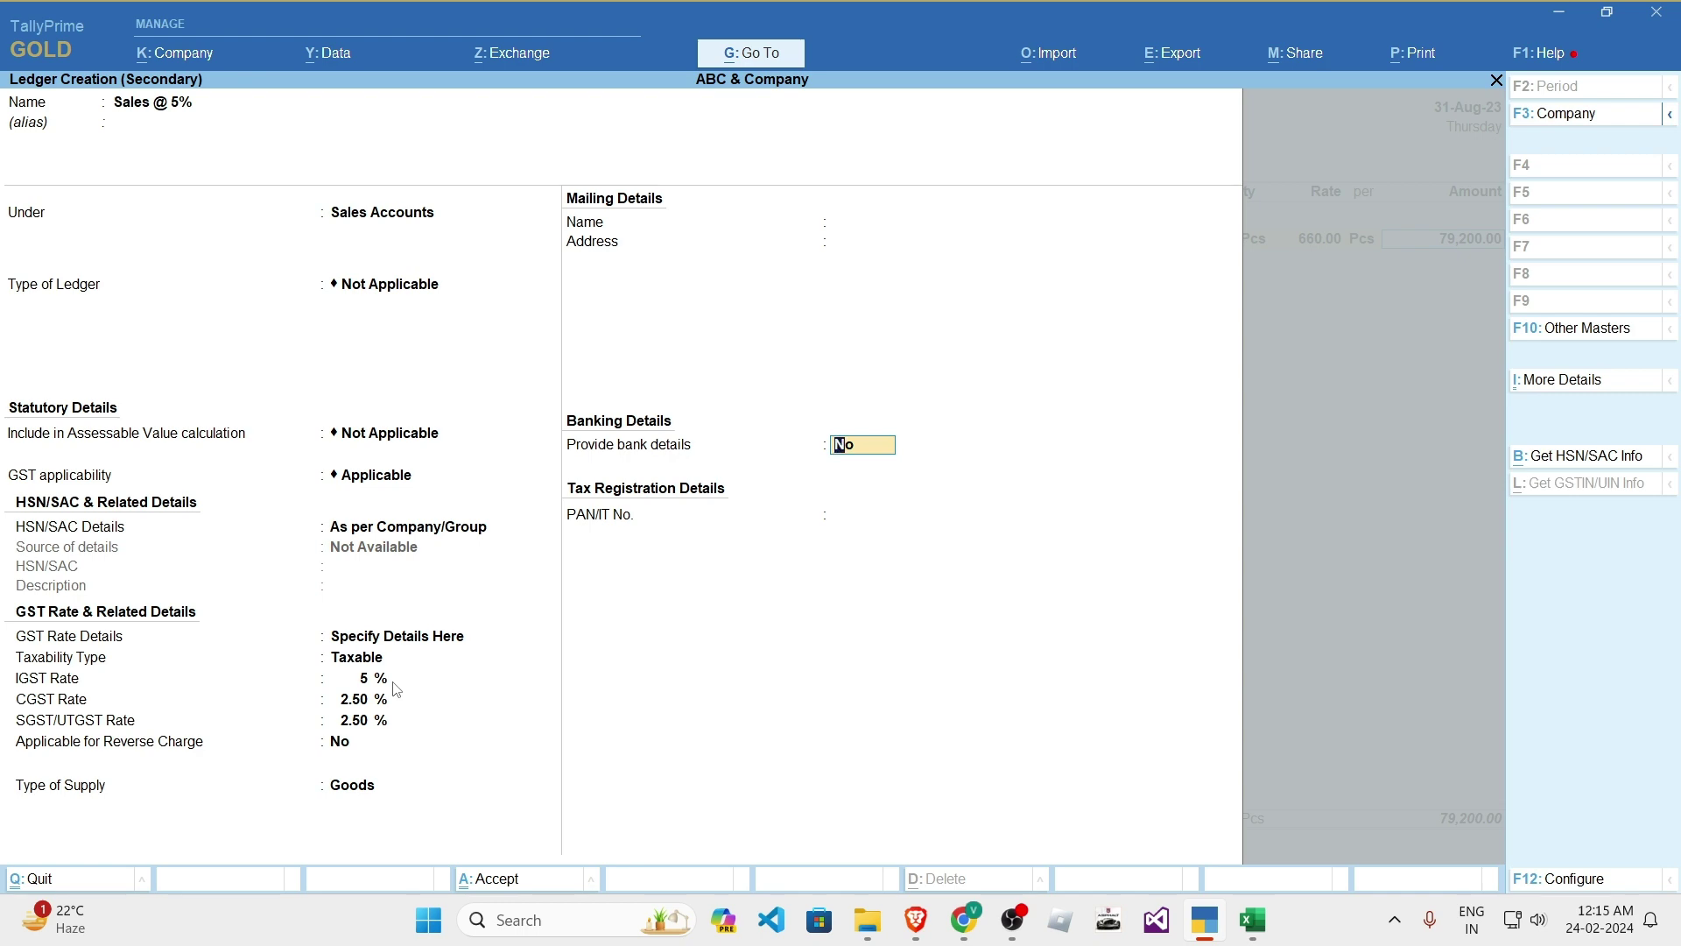
key(Return)
key(Return)
key(Return)
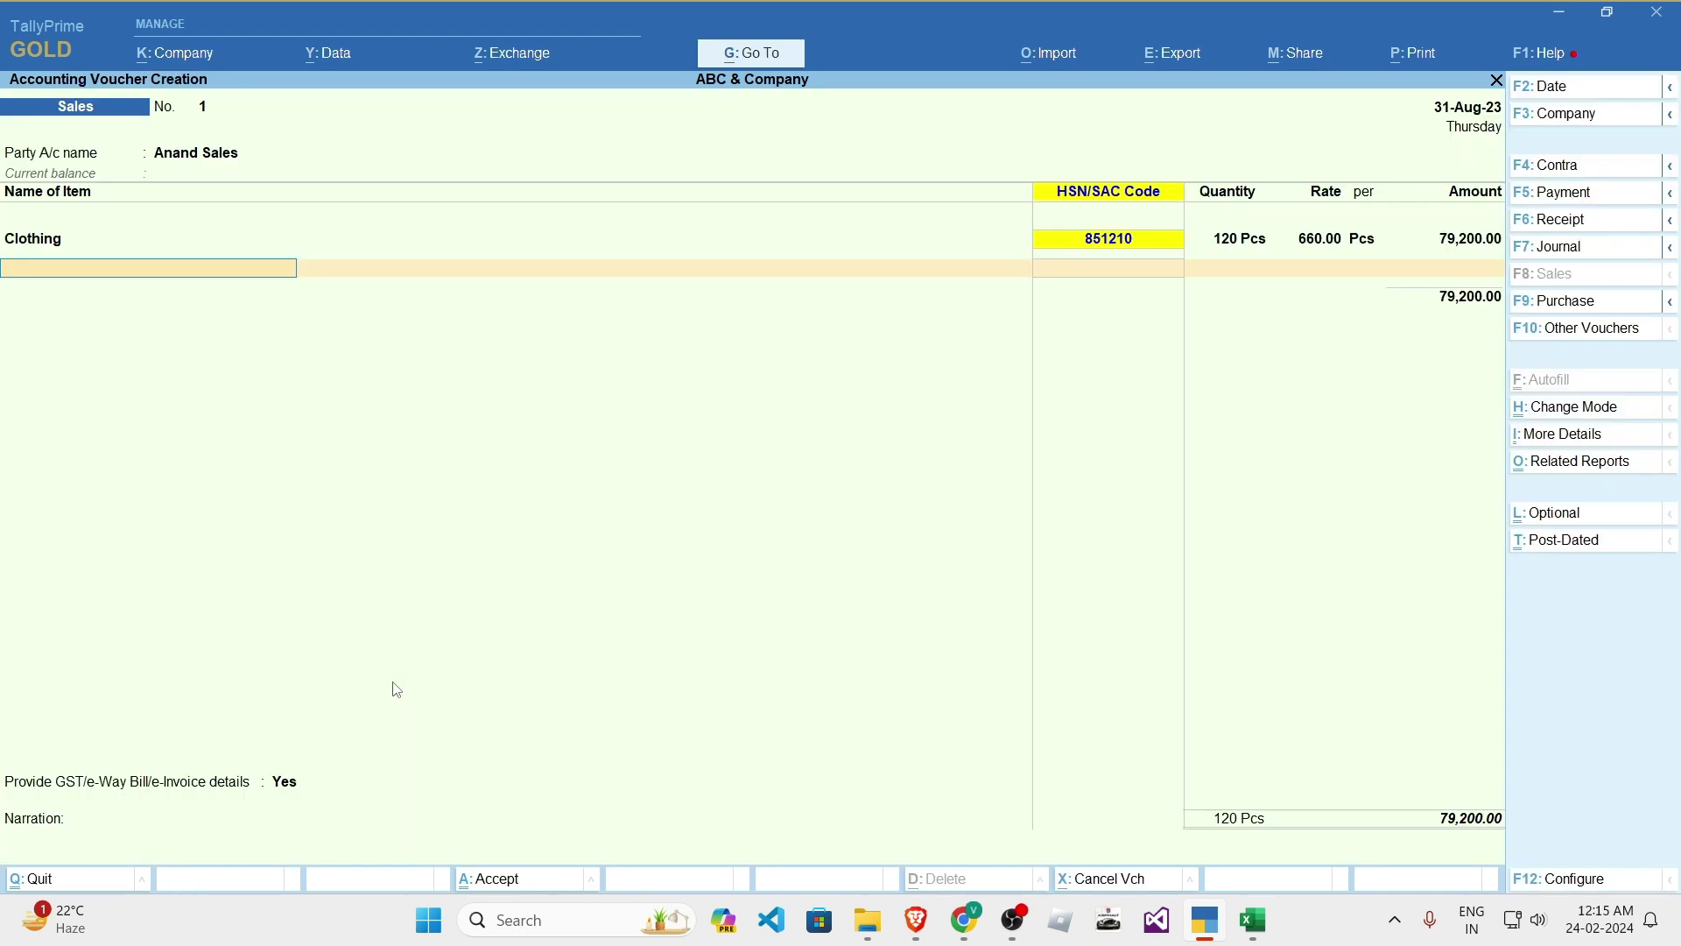
- Check the IGST amount and Total row on the Excel invoice
key(alt+Tab)
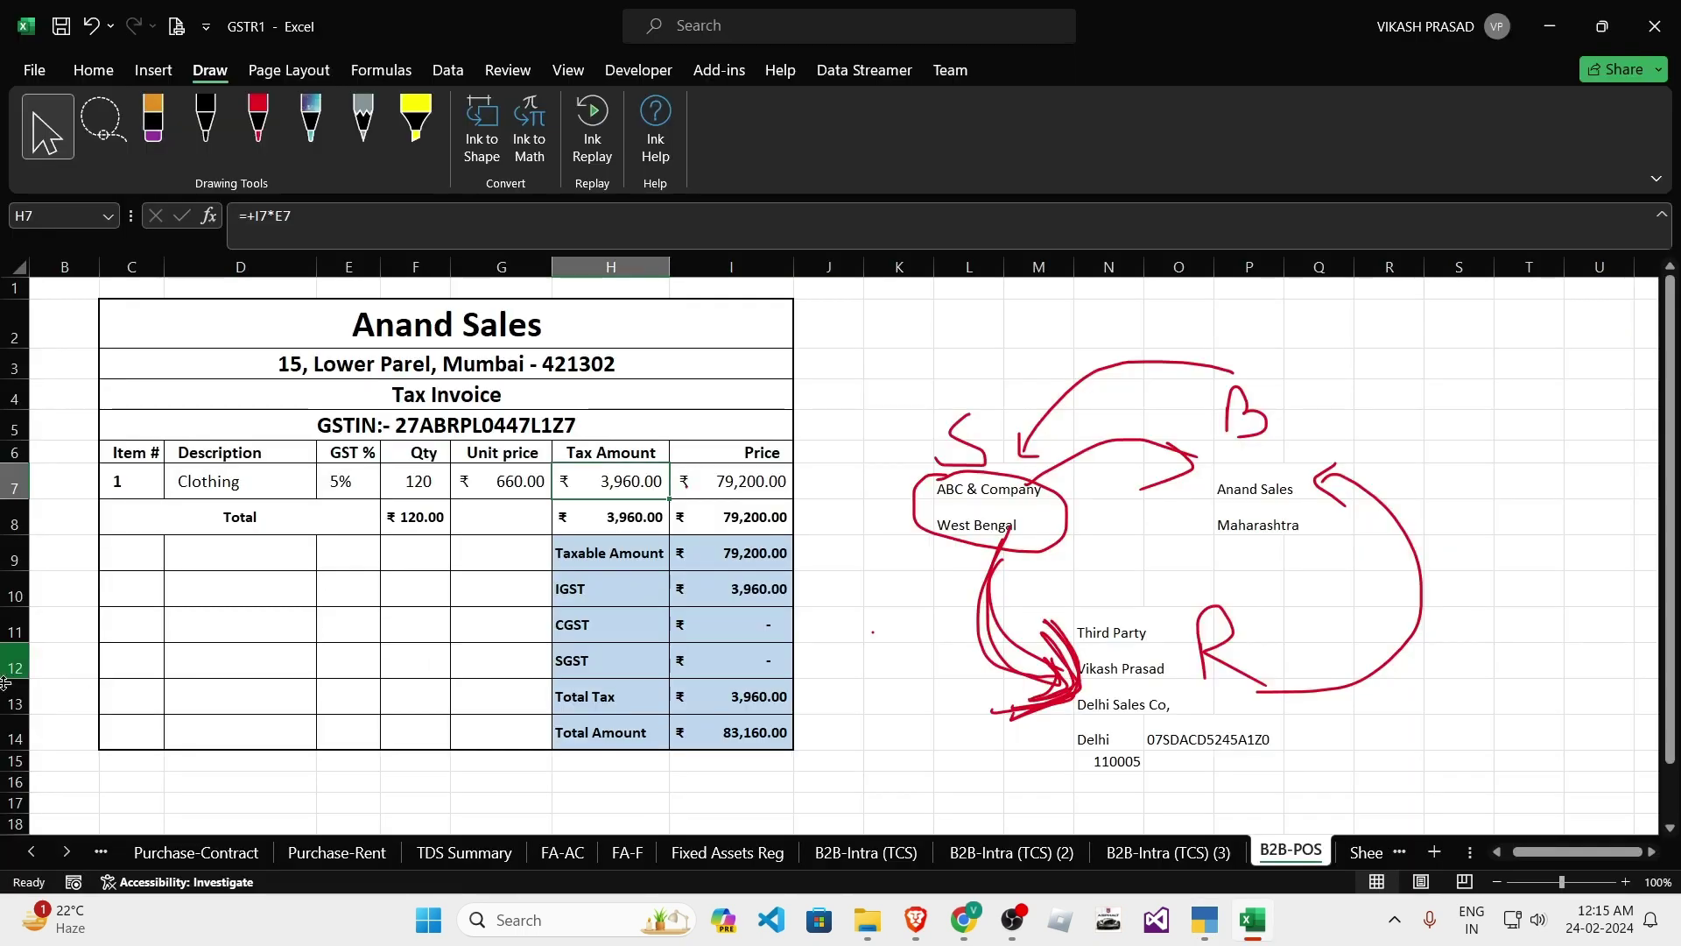
click(205, 508)
click(611, 482)
click(615, 582)
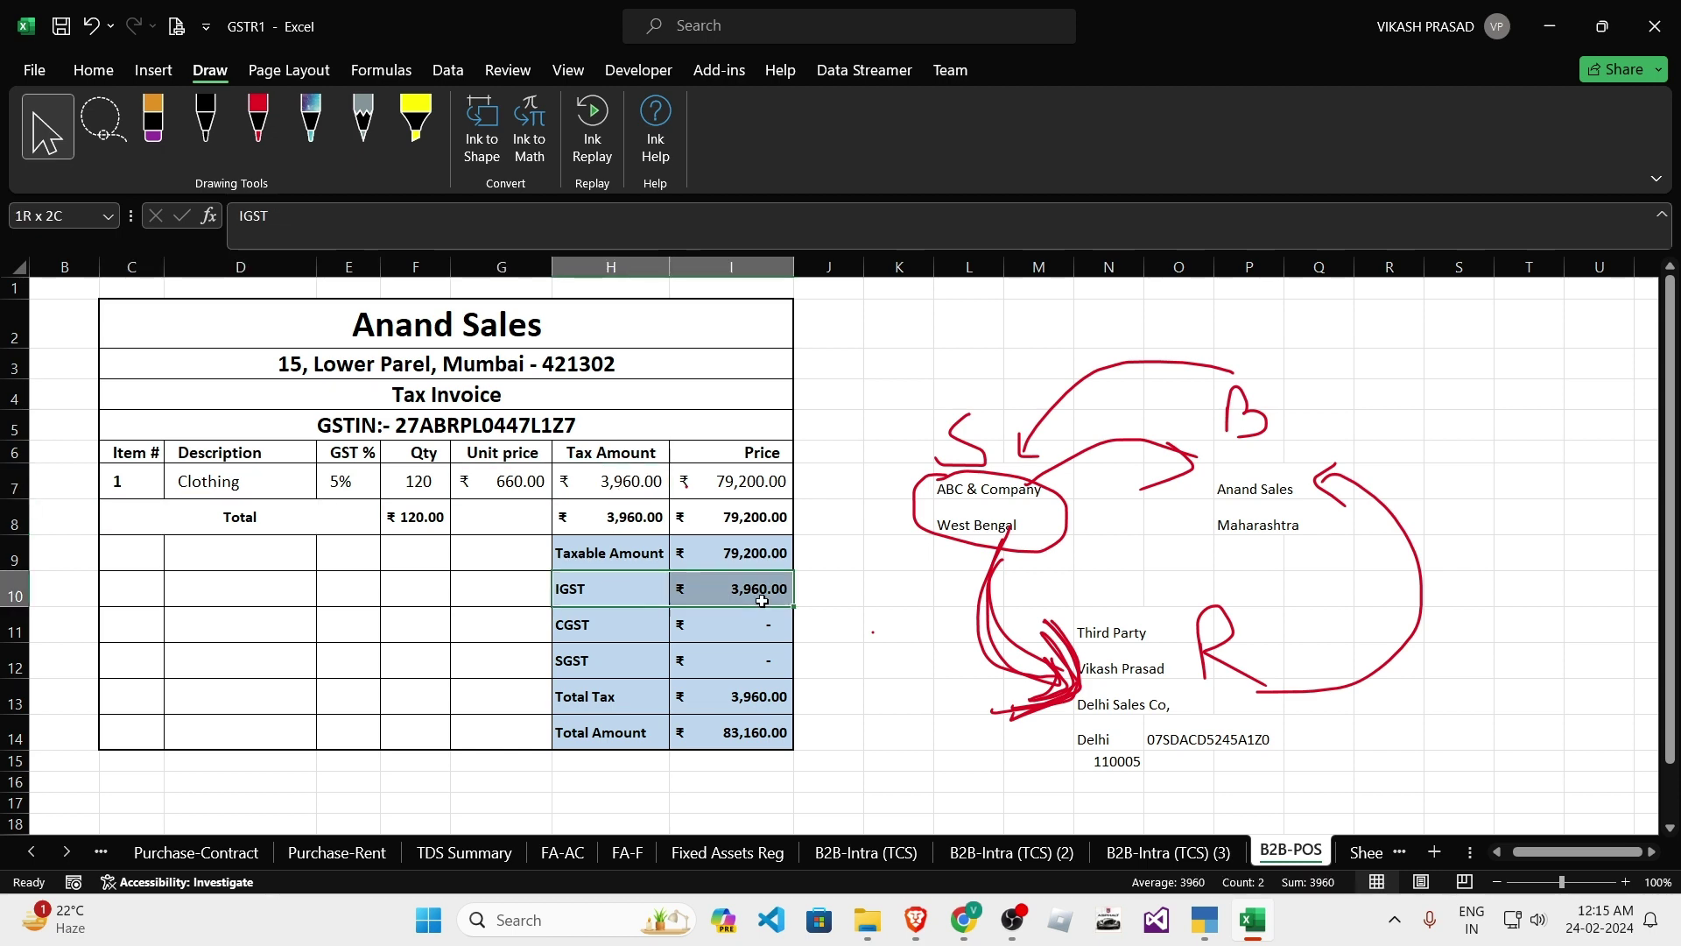
key(alt+Tab)
- Create the IGST @ 5 ledger under Duties & Taxes as a GST-type IGST tax
key(alt+c)
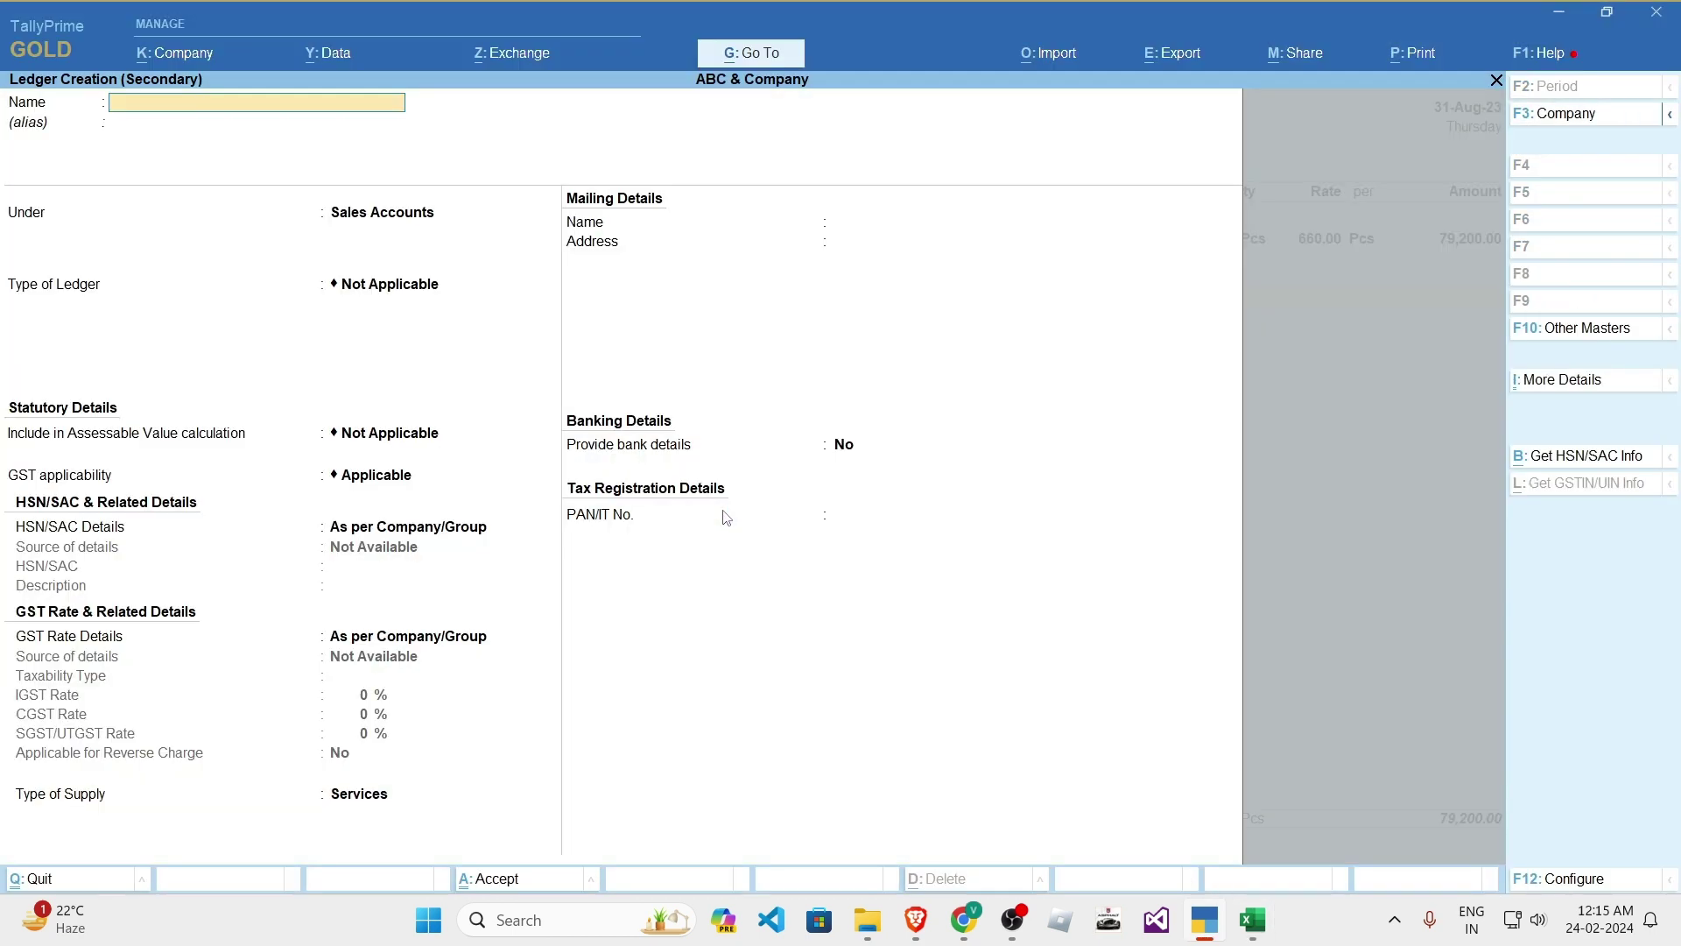
text(IGST @ 5)
key(Return)
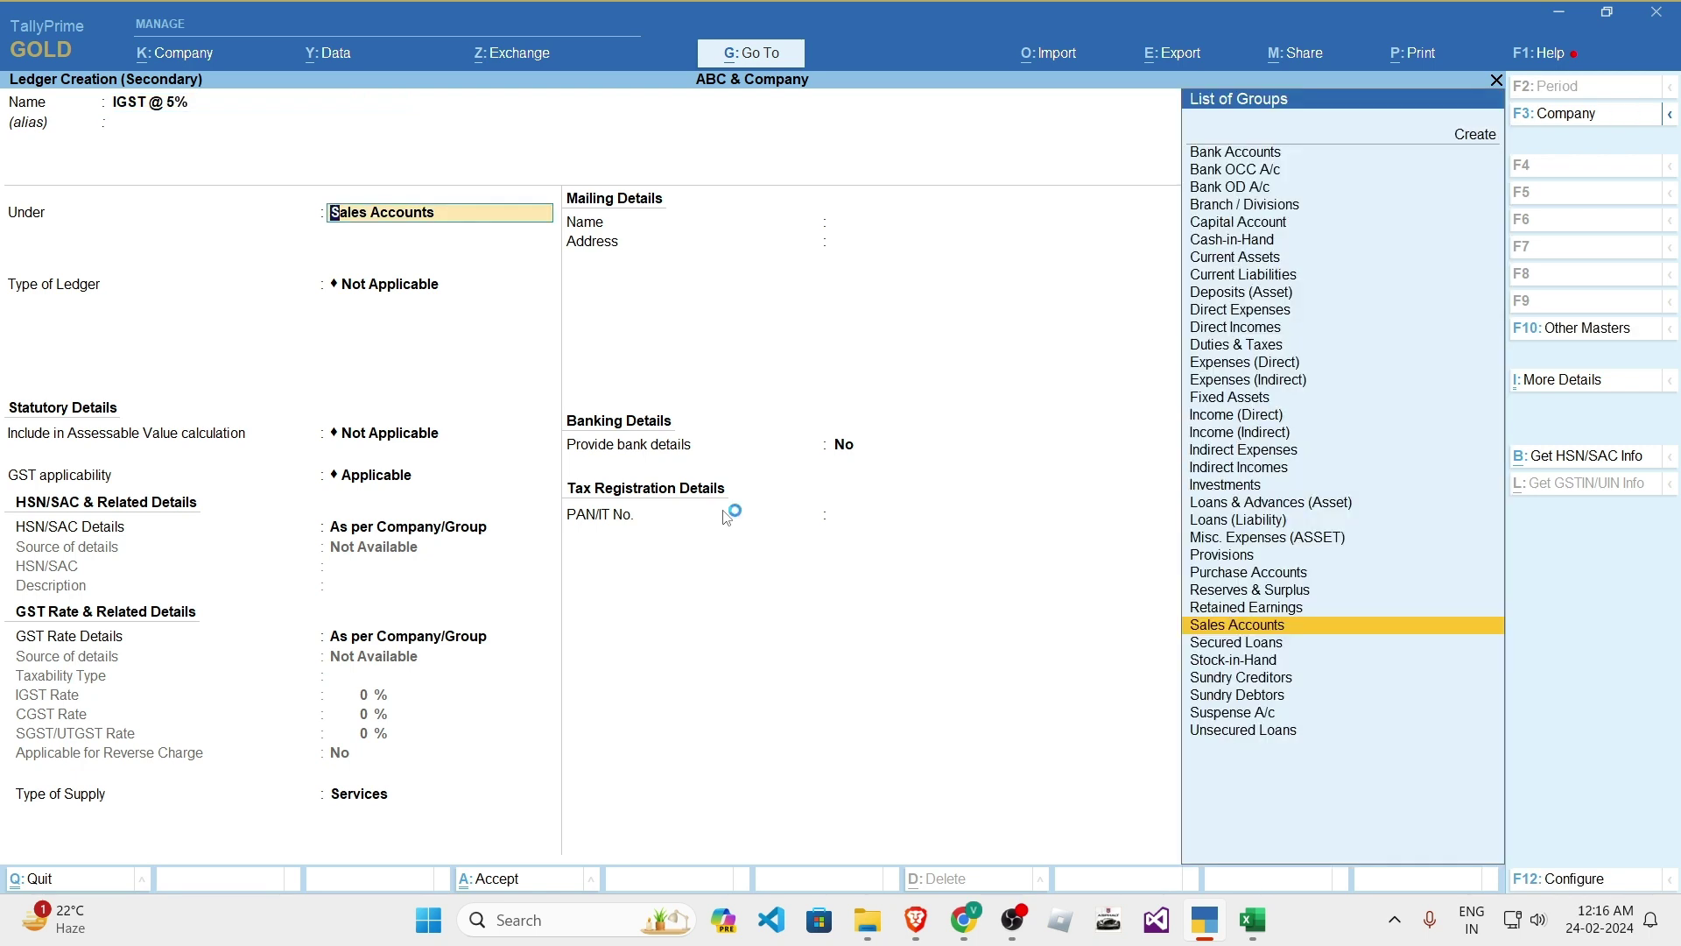
text(Du)
key(Return)
key(Up)
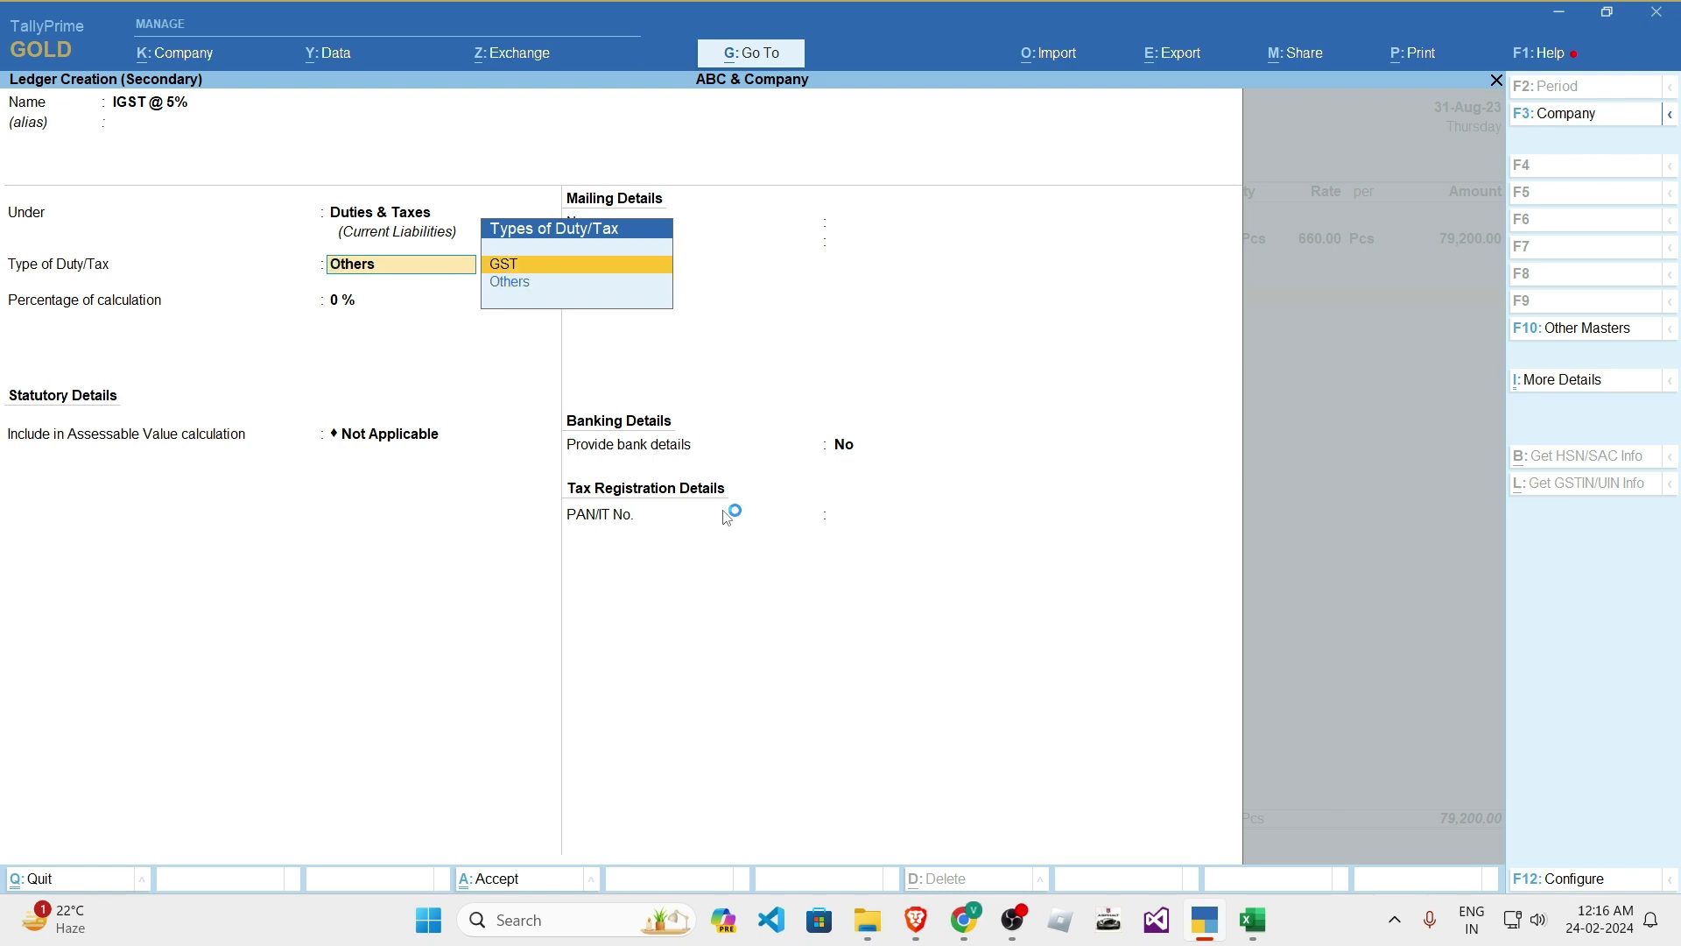
key(Return)
key(Return)
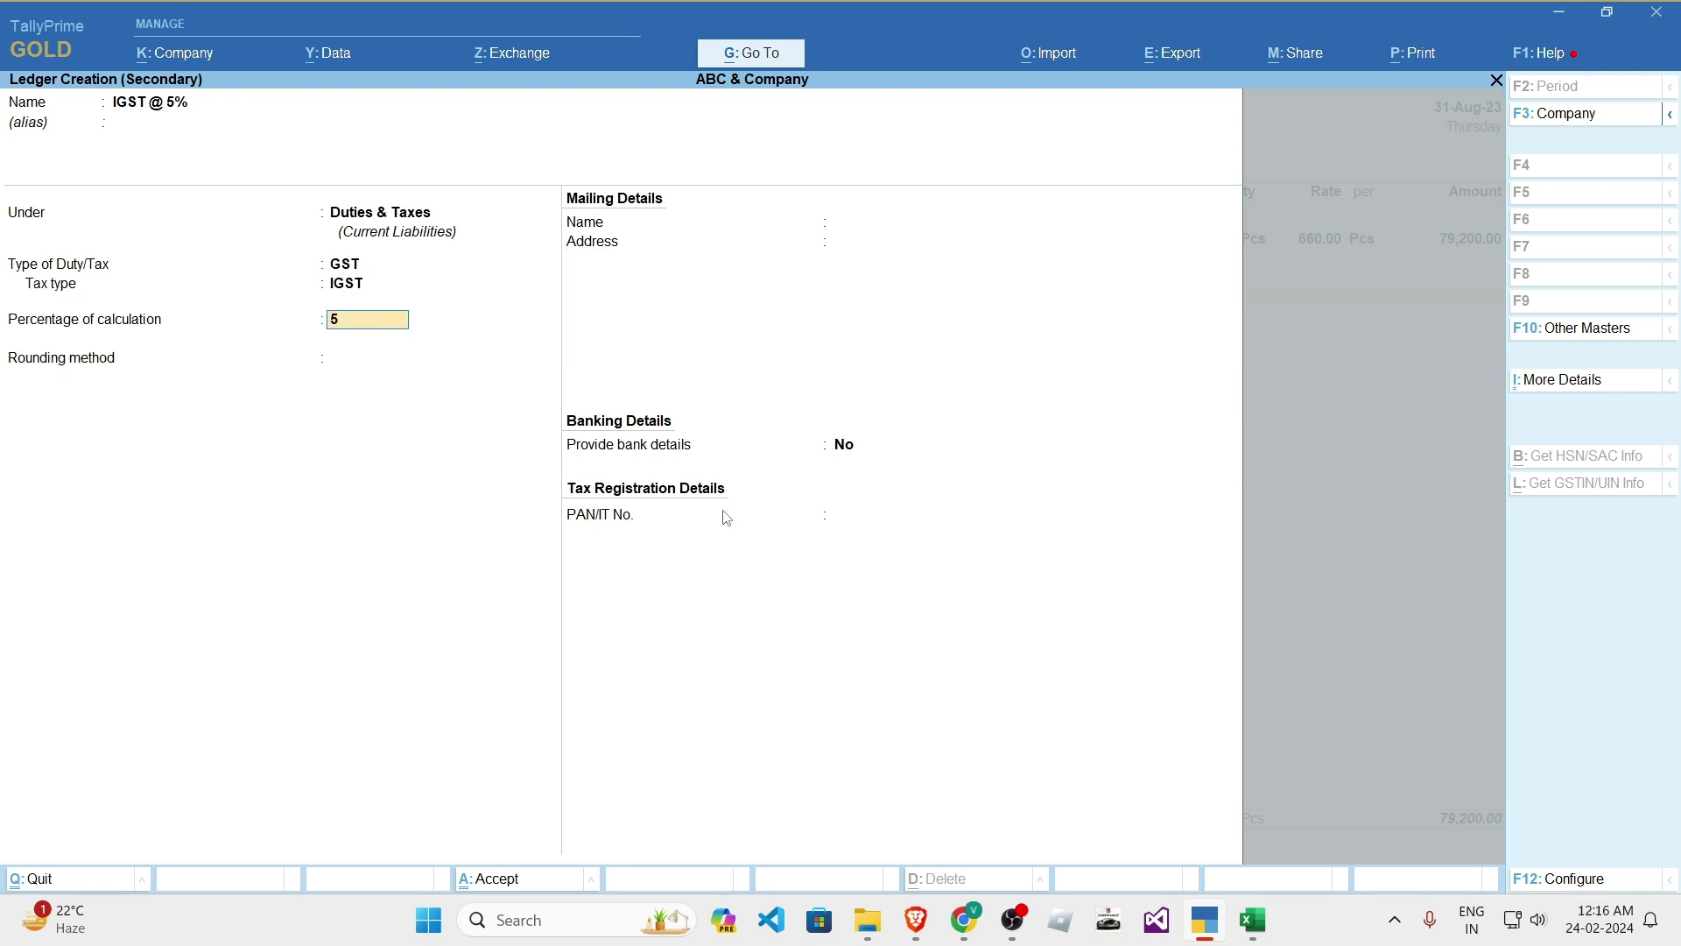
key(Return)
key(Return)
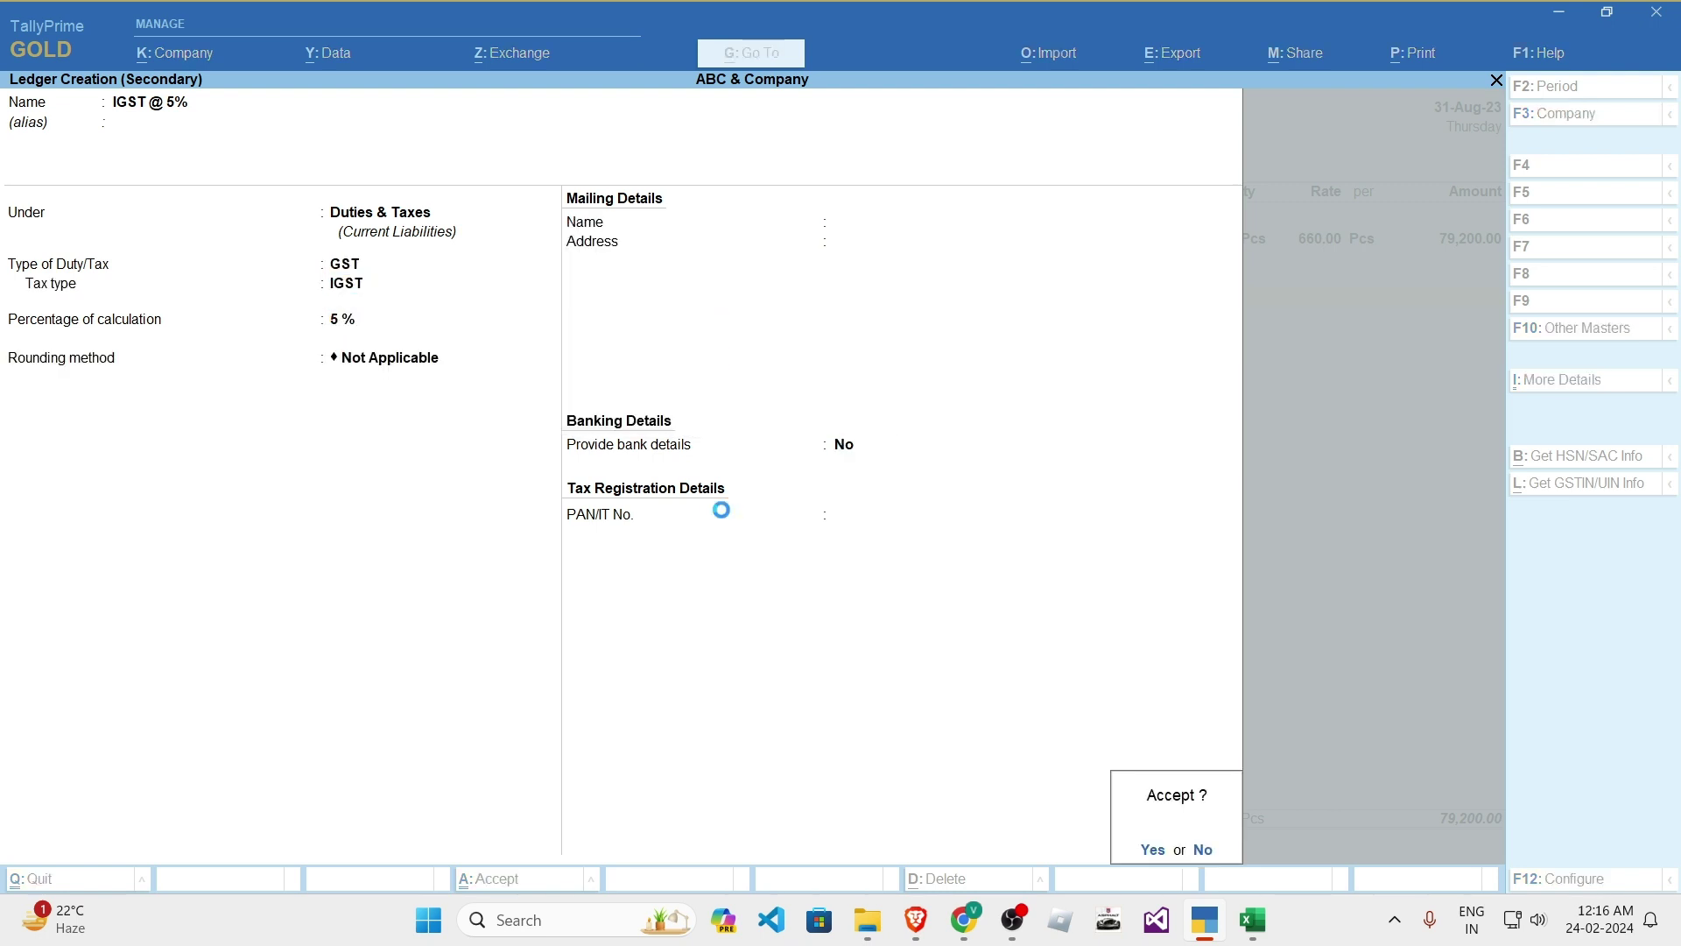
key(Return)
key(alt+Tab)
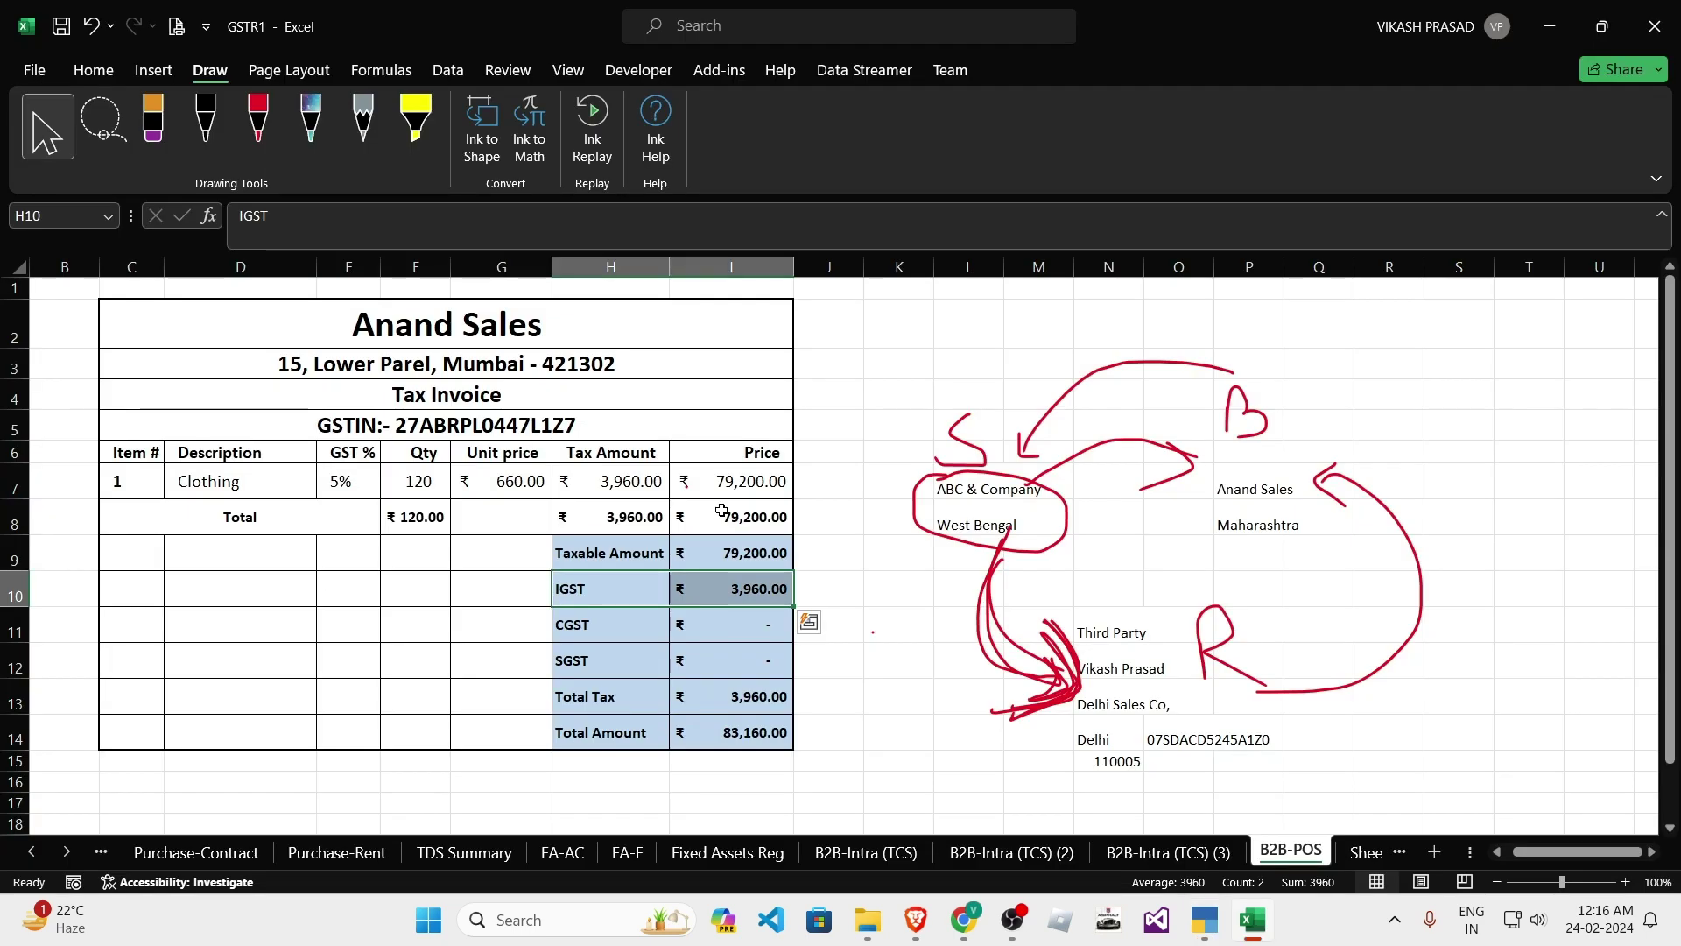
click(759, 589)
- Accept the IGST @ 5% line at 3,960.00, bringing the voucher total to 83,160
click(722, 718)
key(alt+Tab)
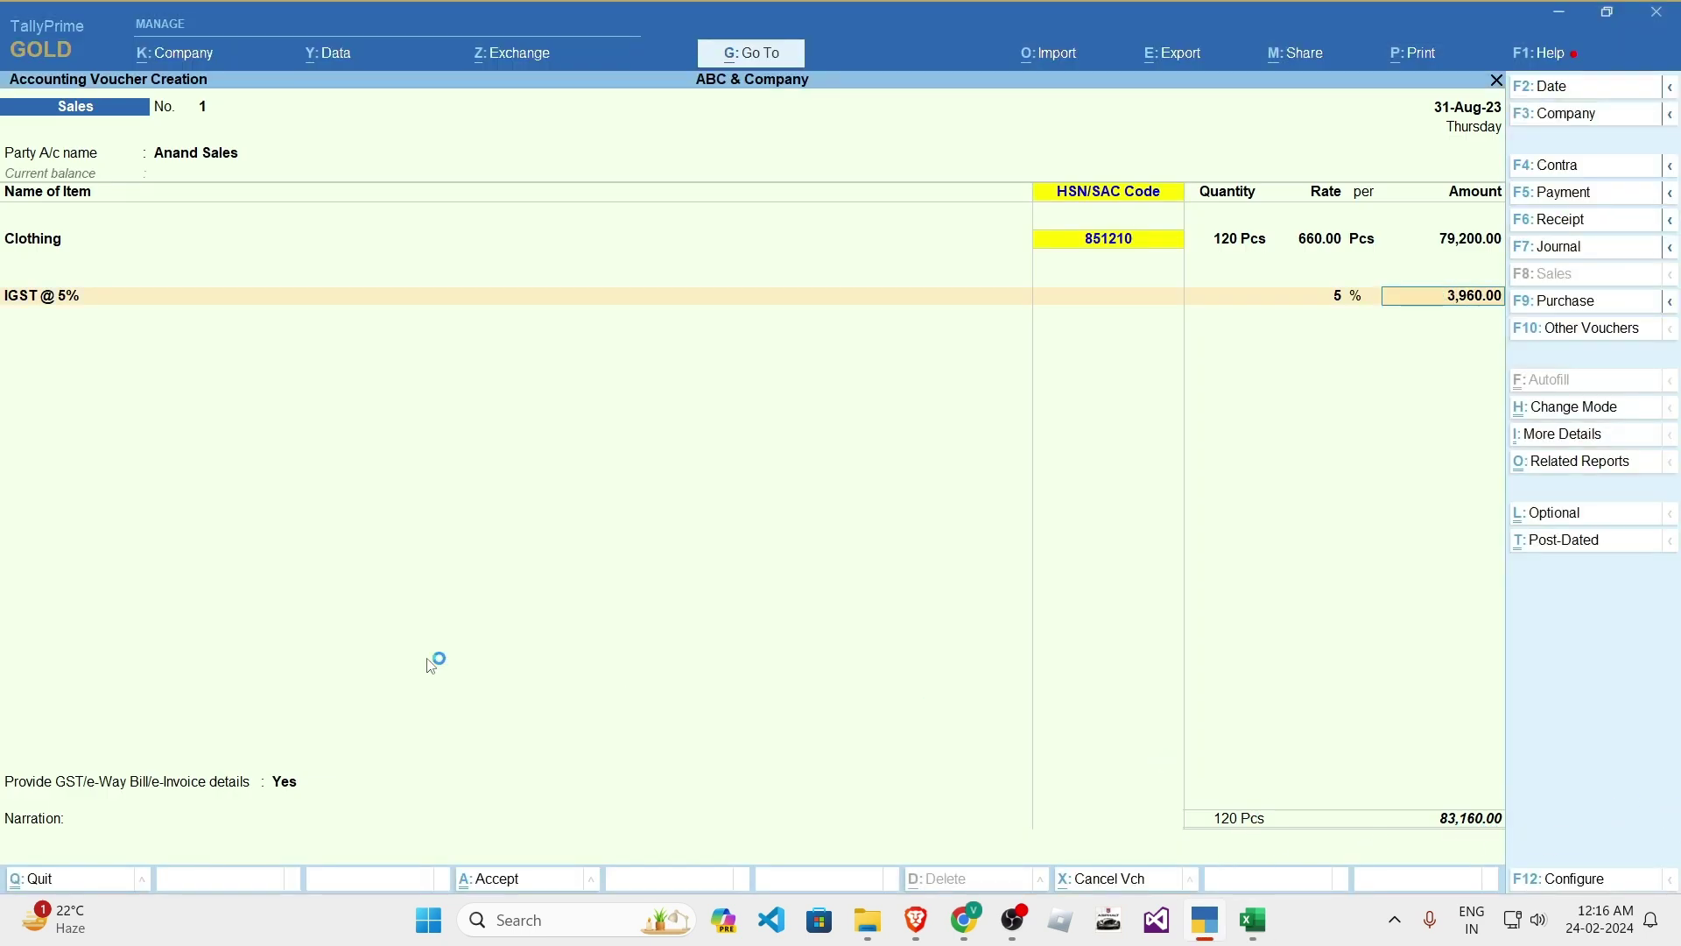
key(Return)
key(Return)
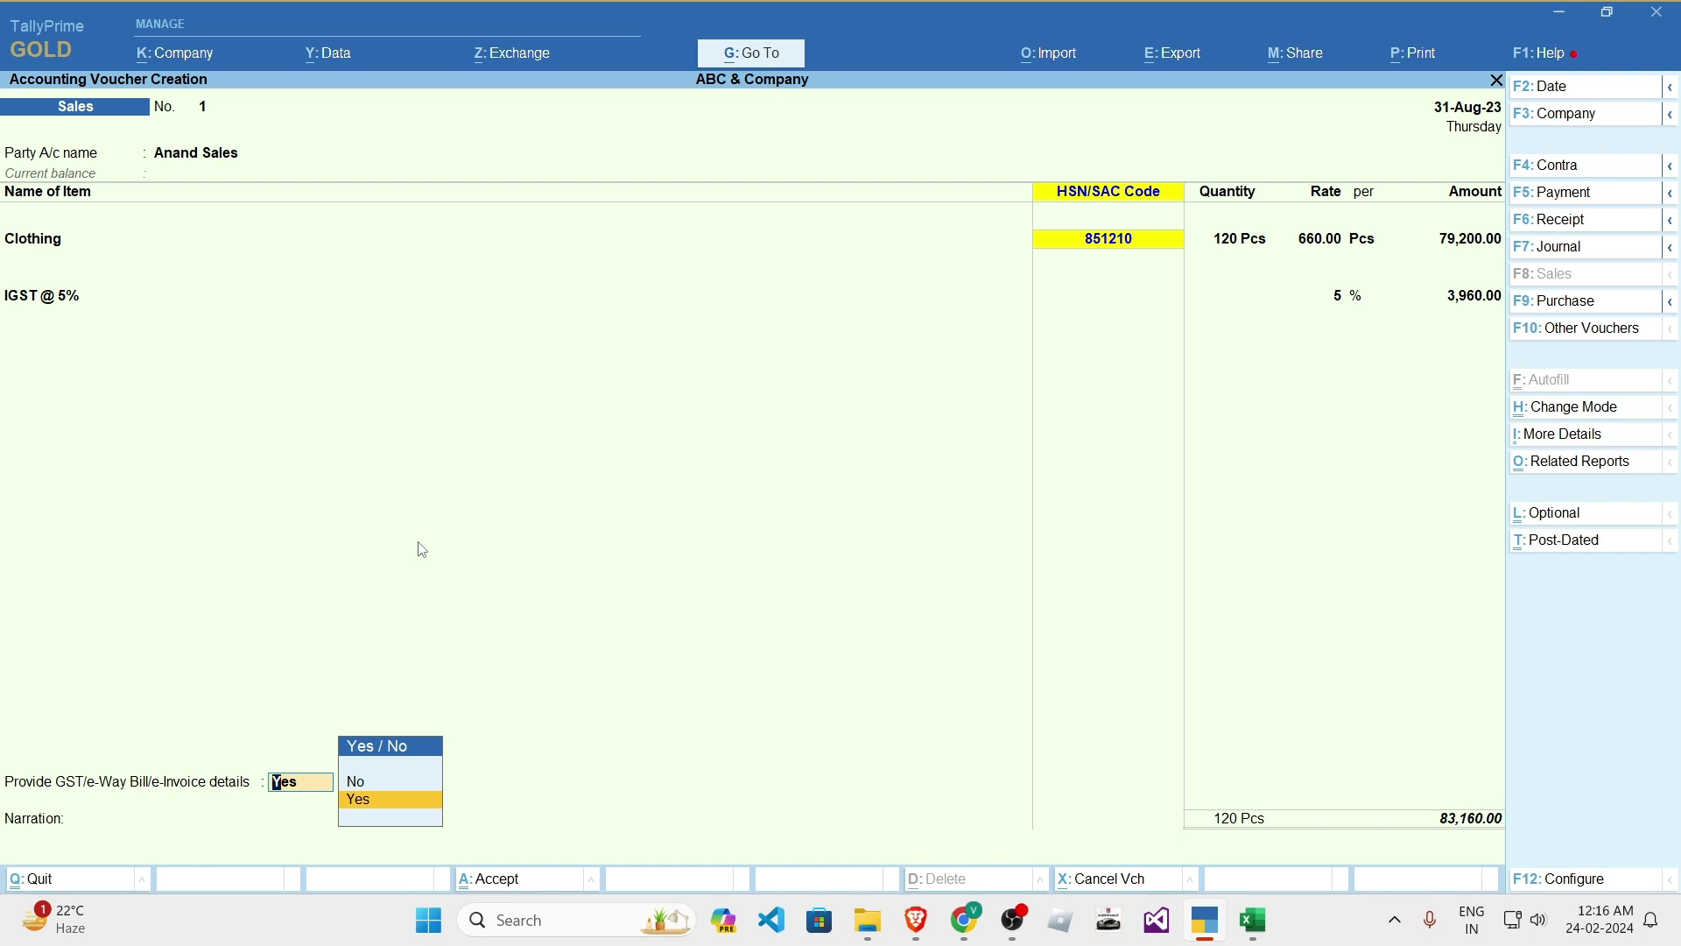
- Choose Yes for GST/e-Way Bill details, keeping Sub Type Supply and Document Type Tax Invoice
key(Return)
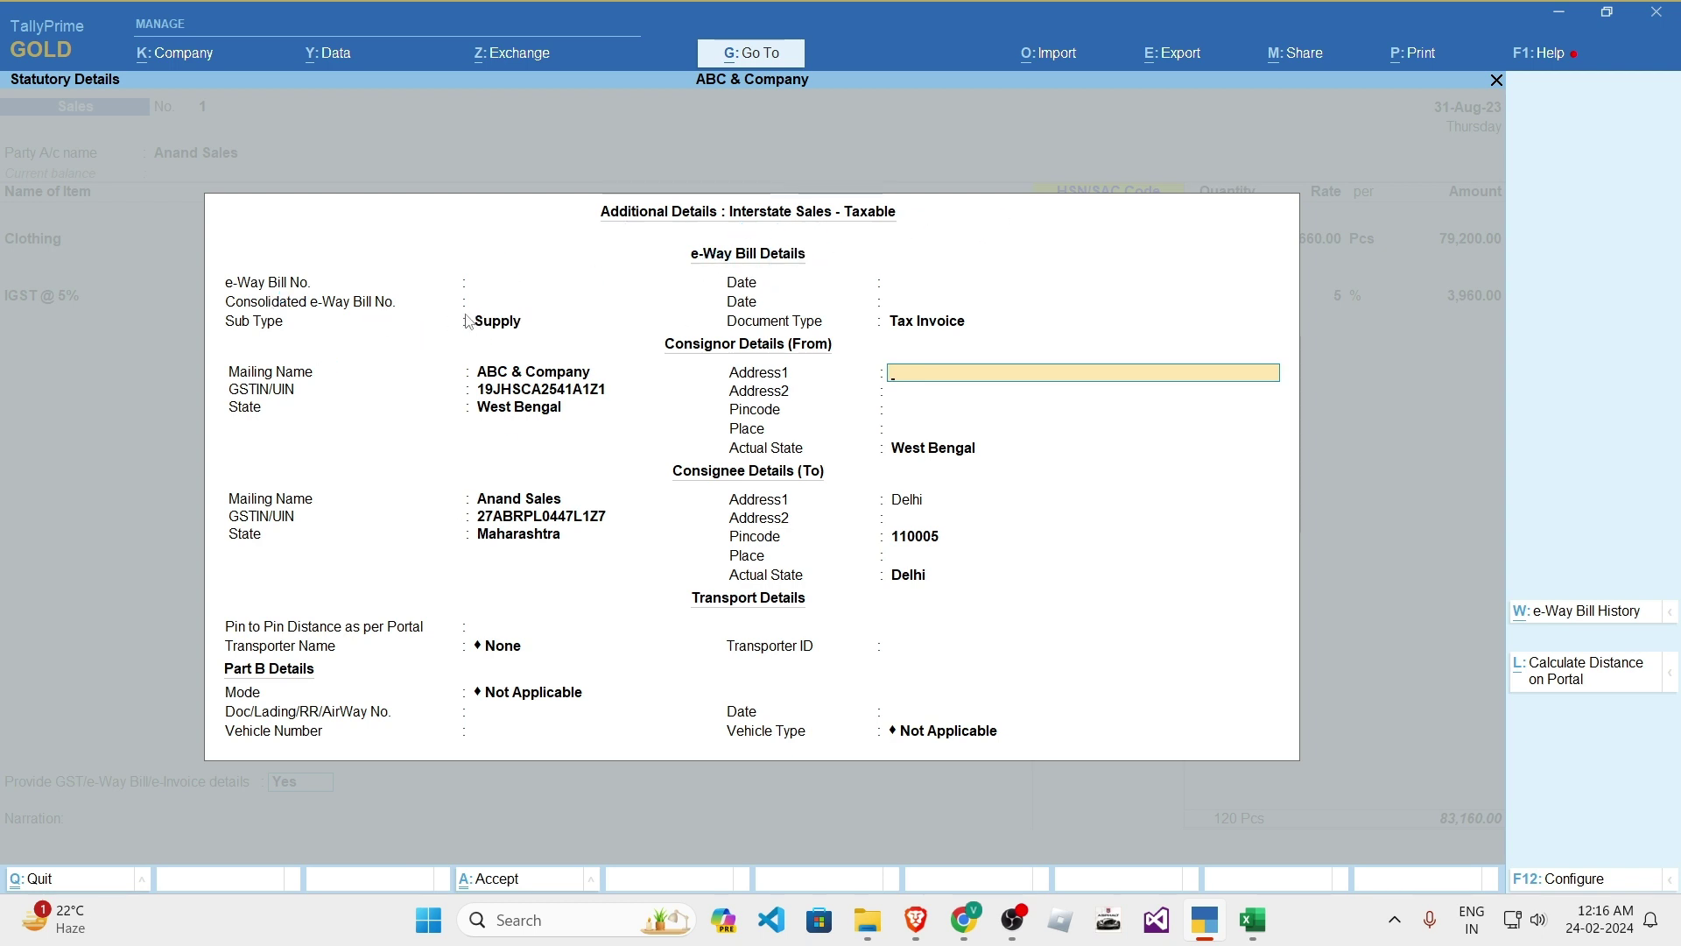
key(BackSpace)
key(BackSpace)
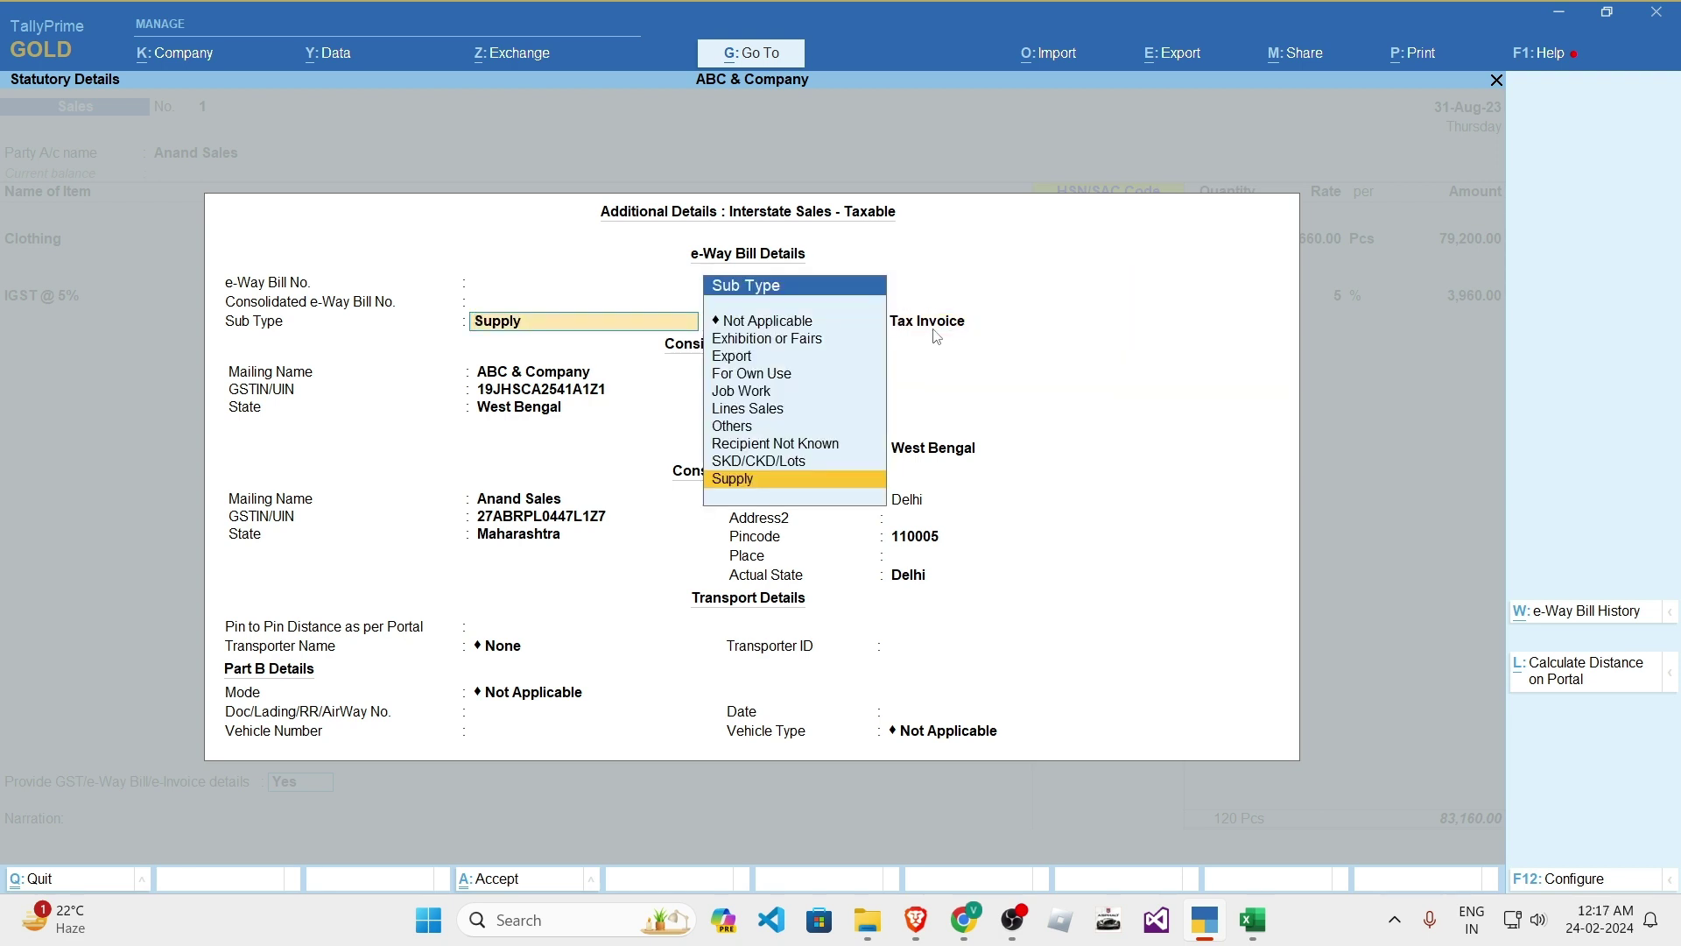
key(Return)
key(Return)
key(BackSpace)
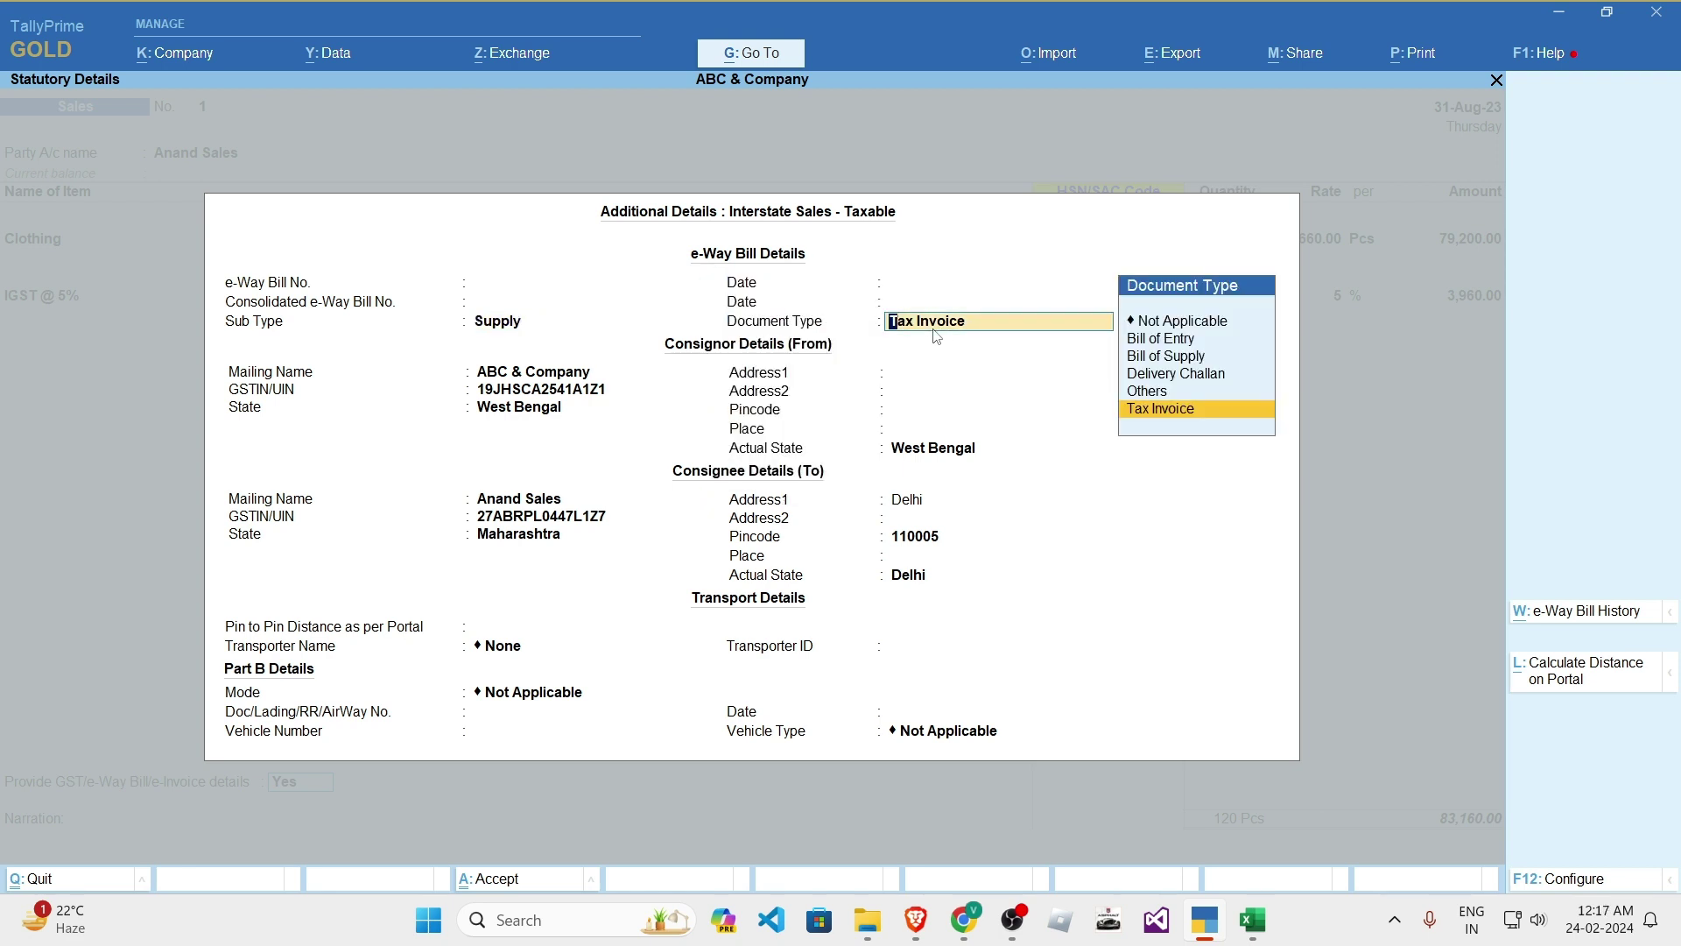
key(Return)
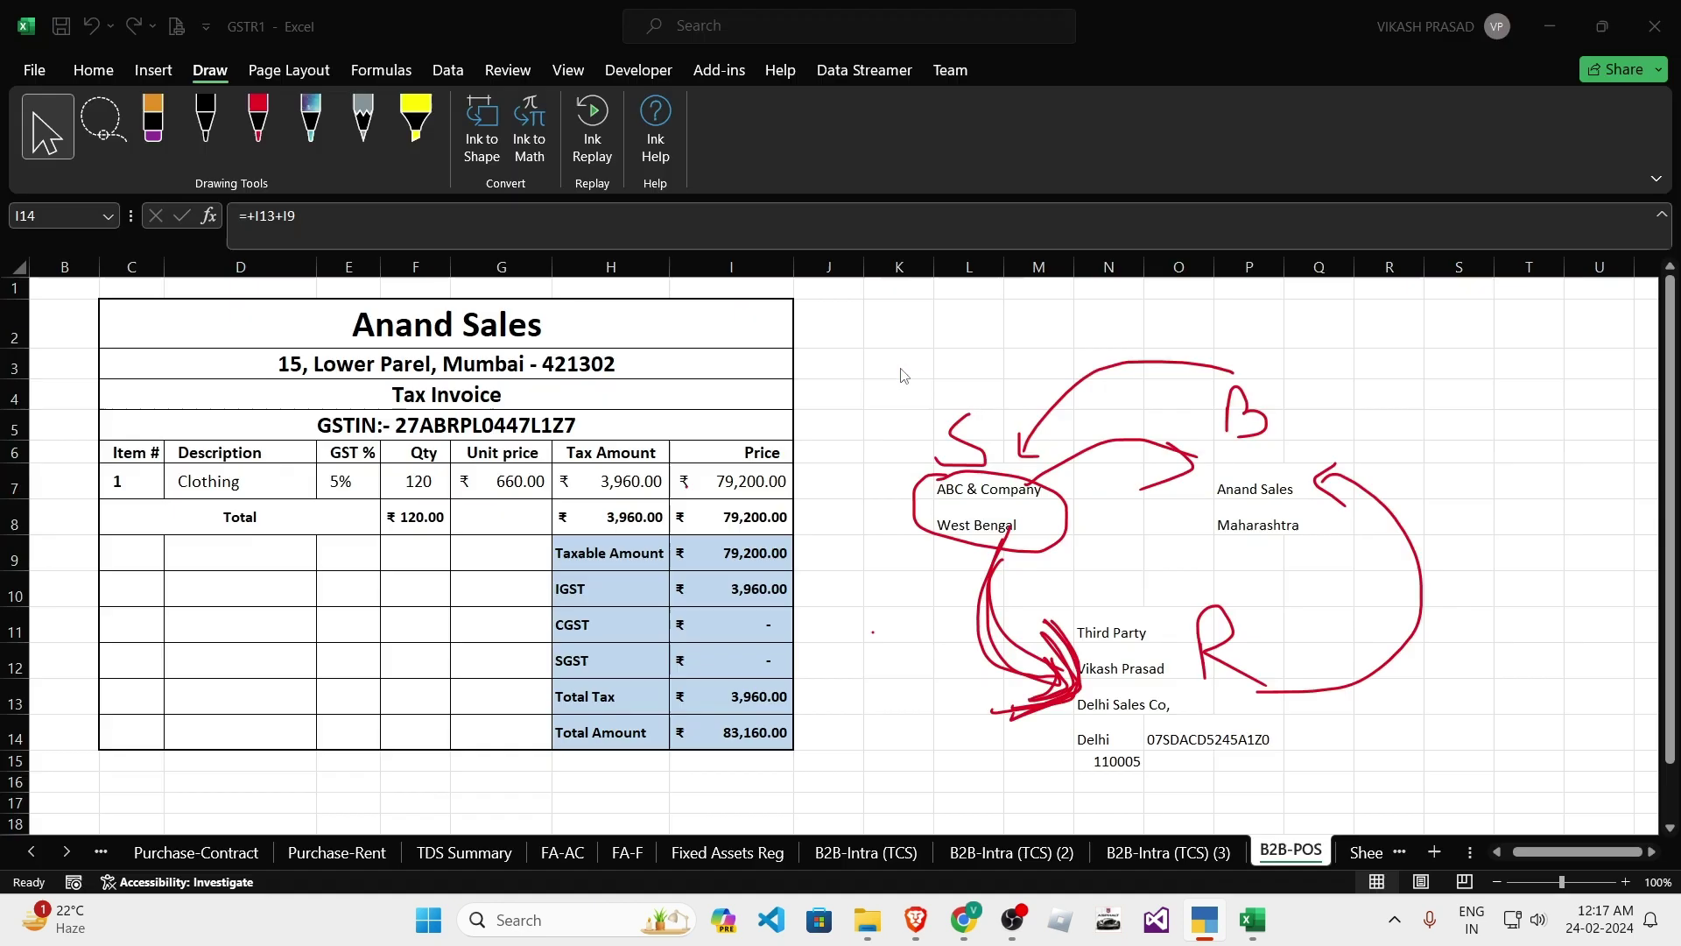
- Review the buyer Anand Sales and Maharashtra cells on the Excel invoice
key(alt+Tab)
click(1229, 480)
key(alt+Tab)
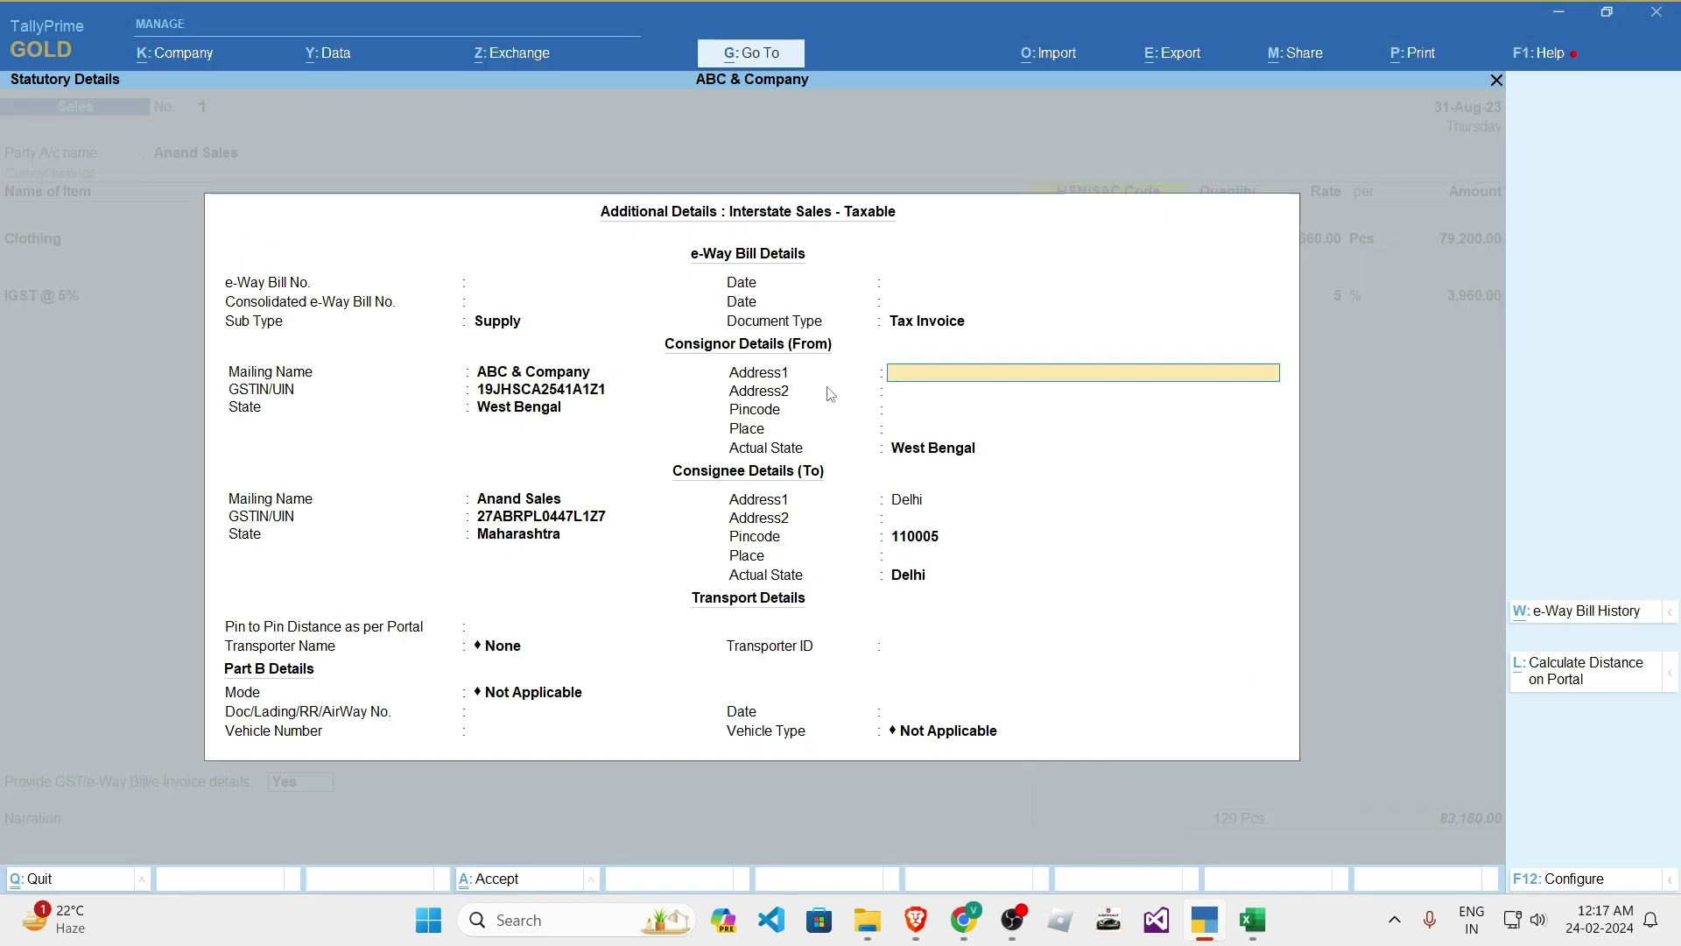
key(alt+Tab)
click(1254, 582)
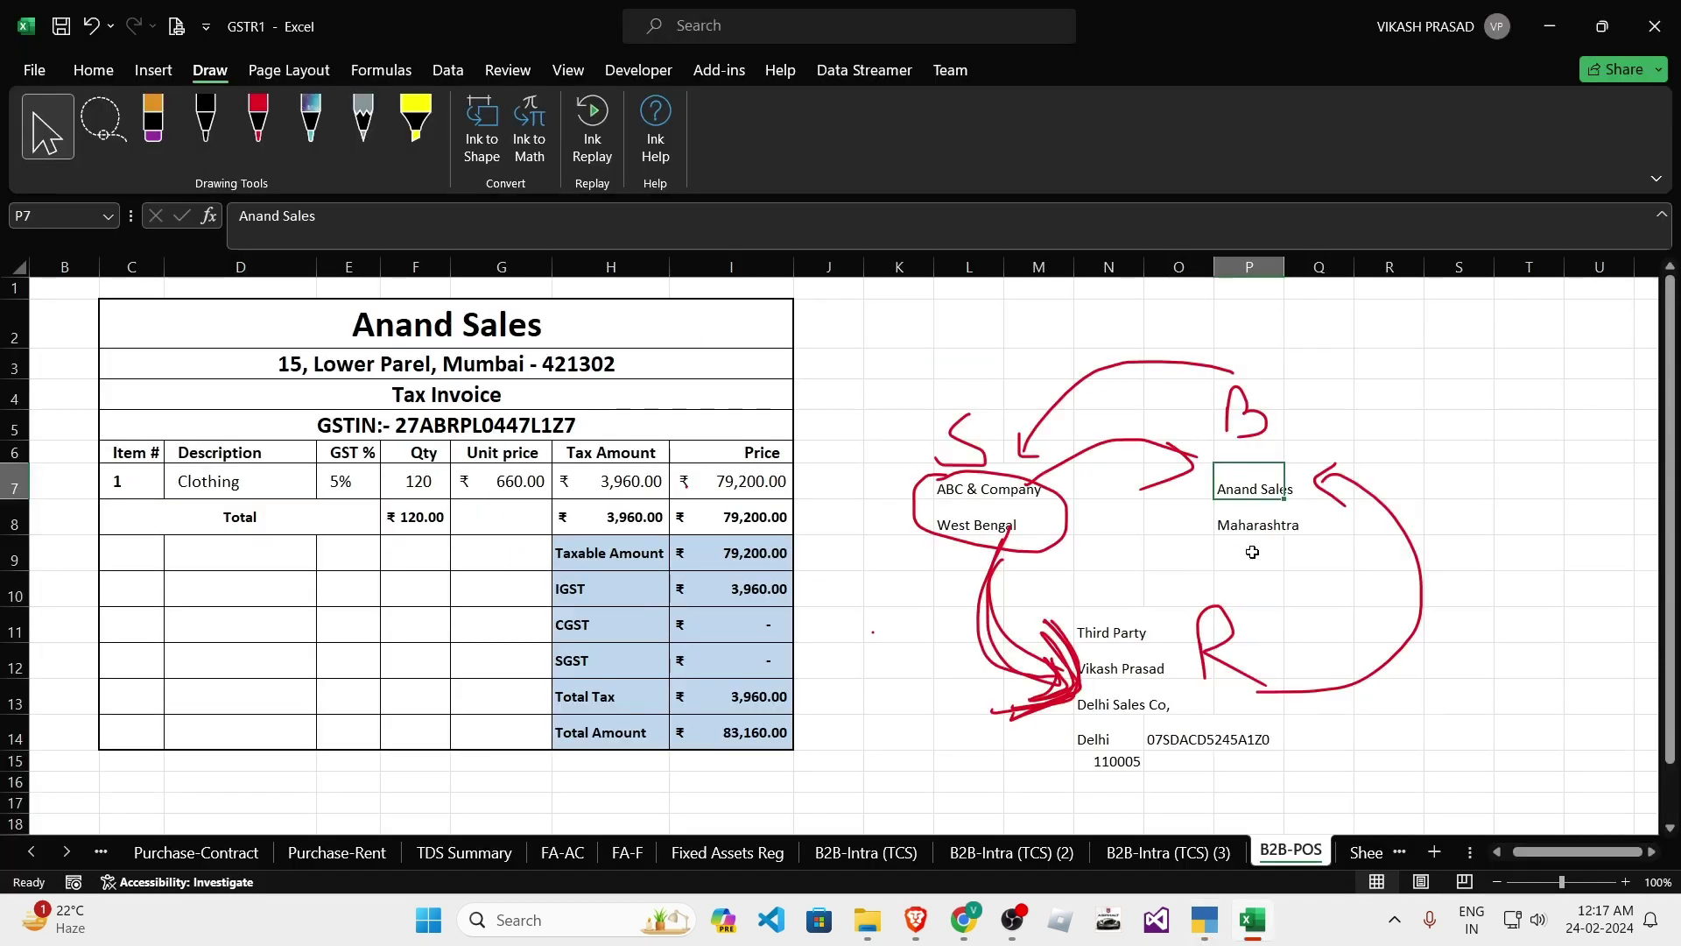
drag(1253, 471, 1254, 524)
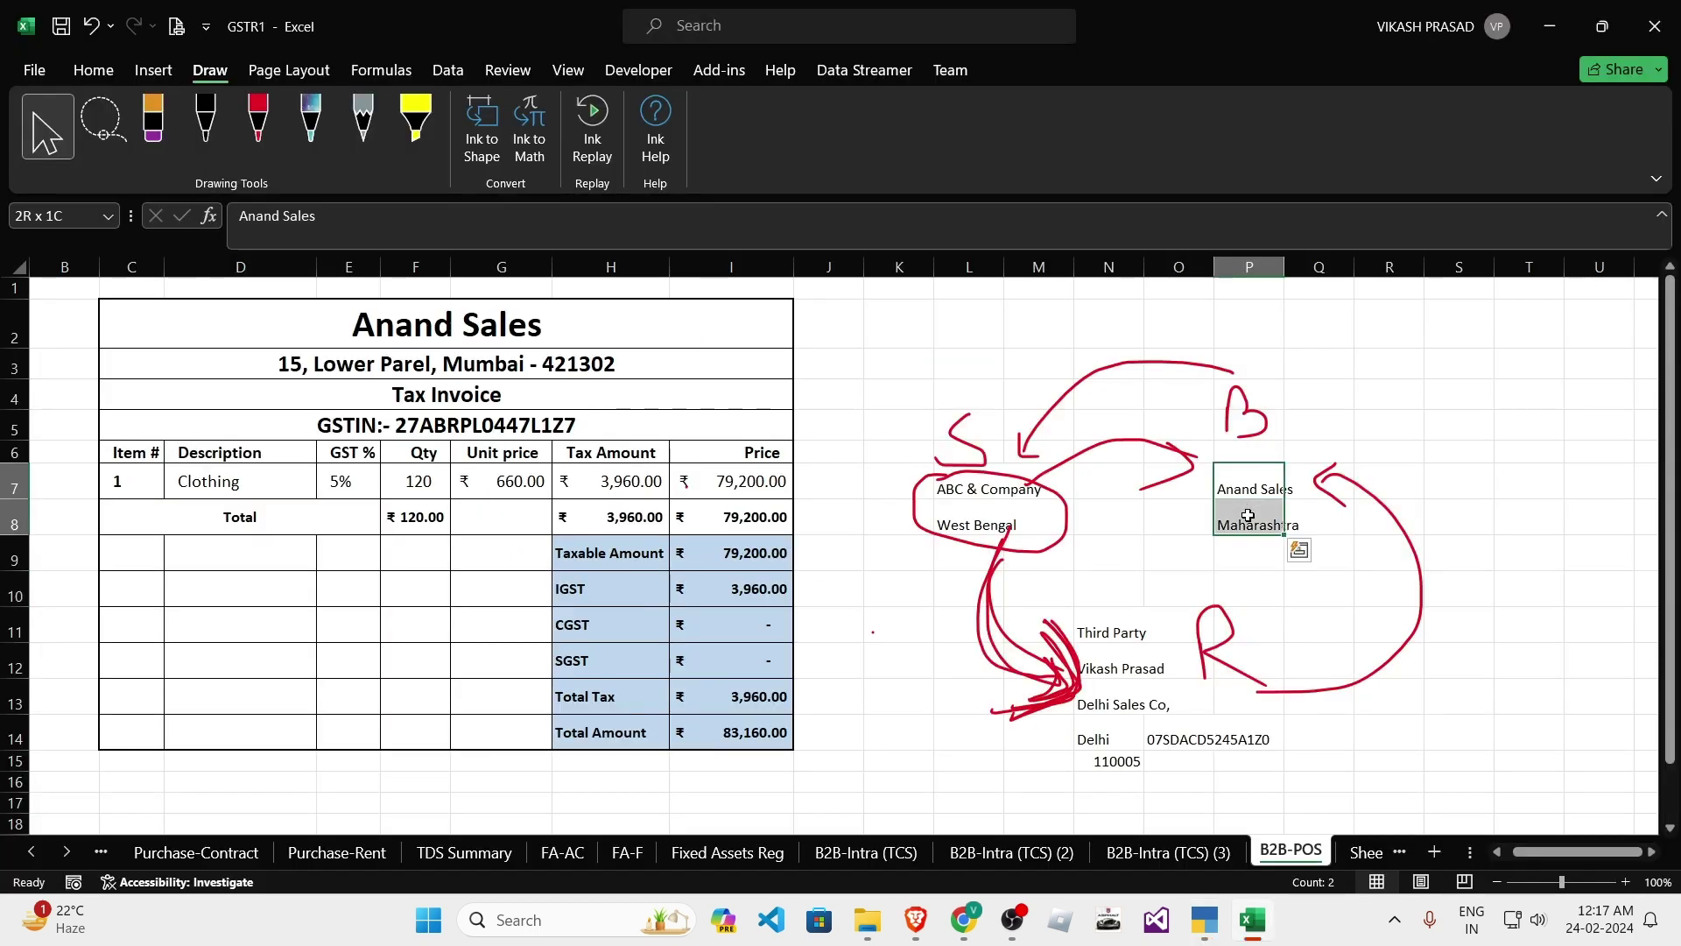
click(1314, 573)
key(alt+Tab)
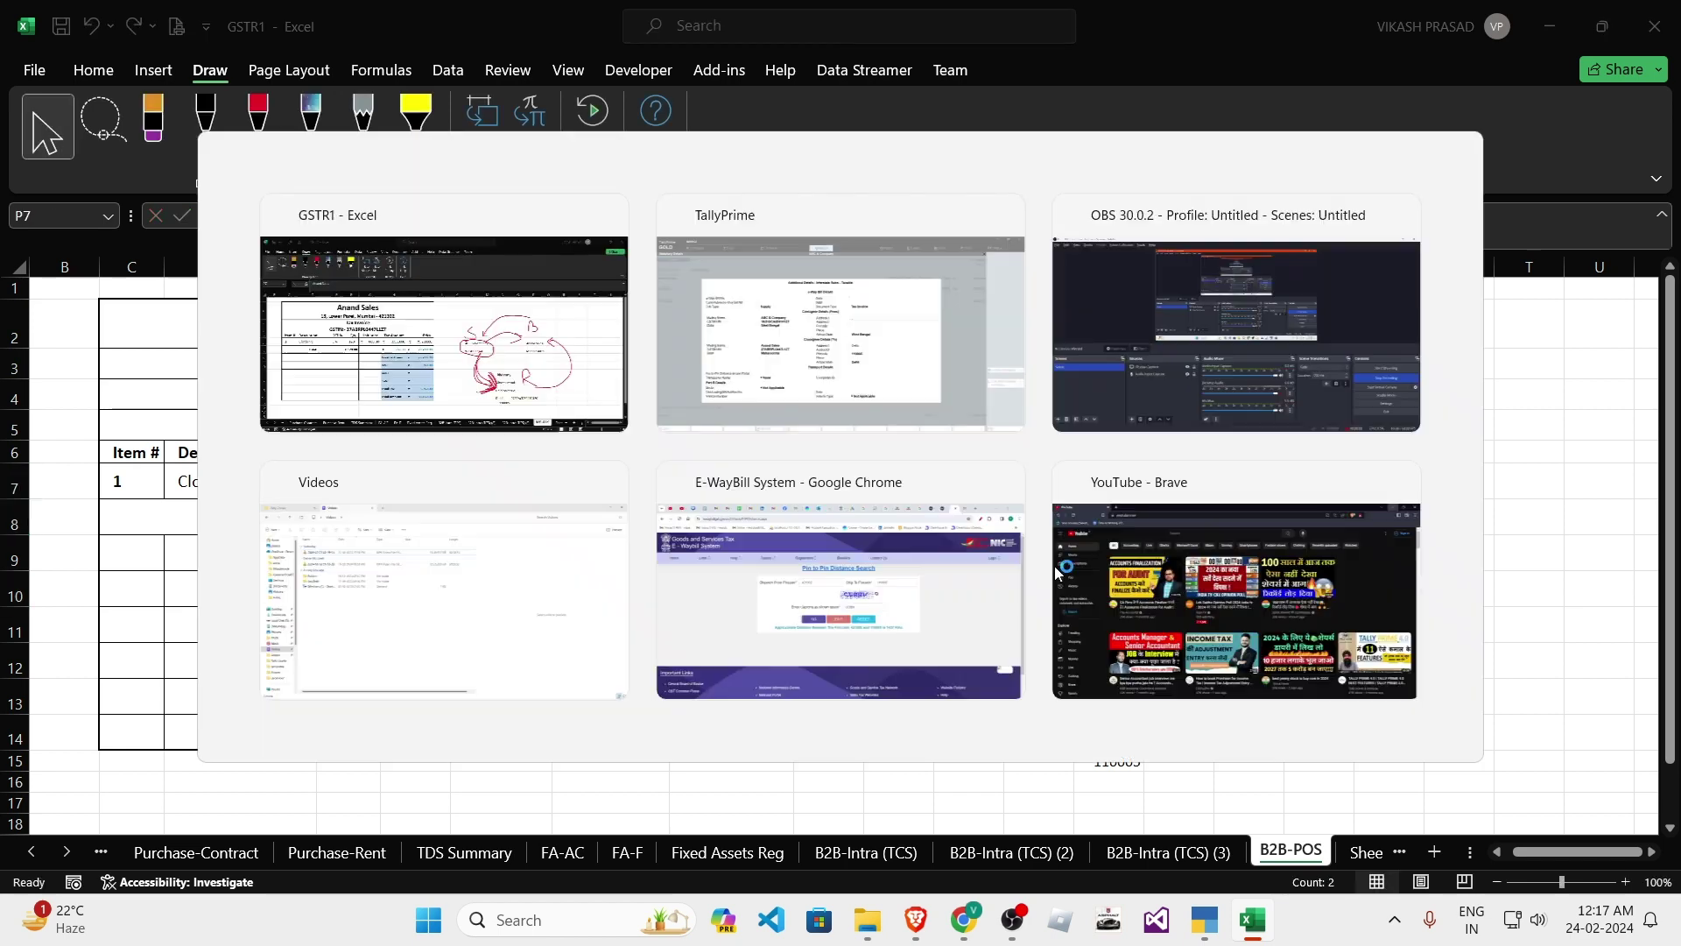
key(alt+Tab)
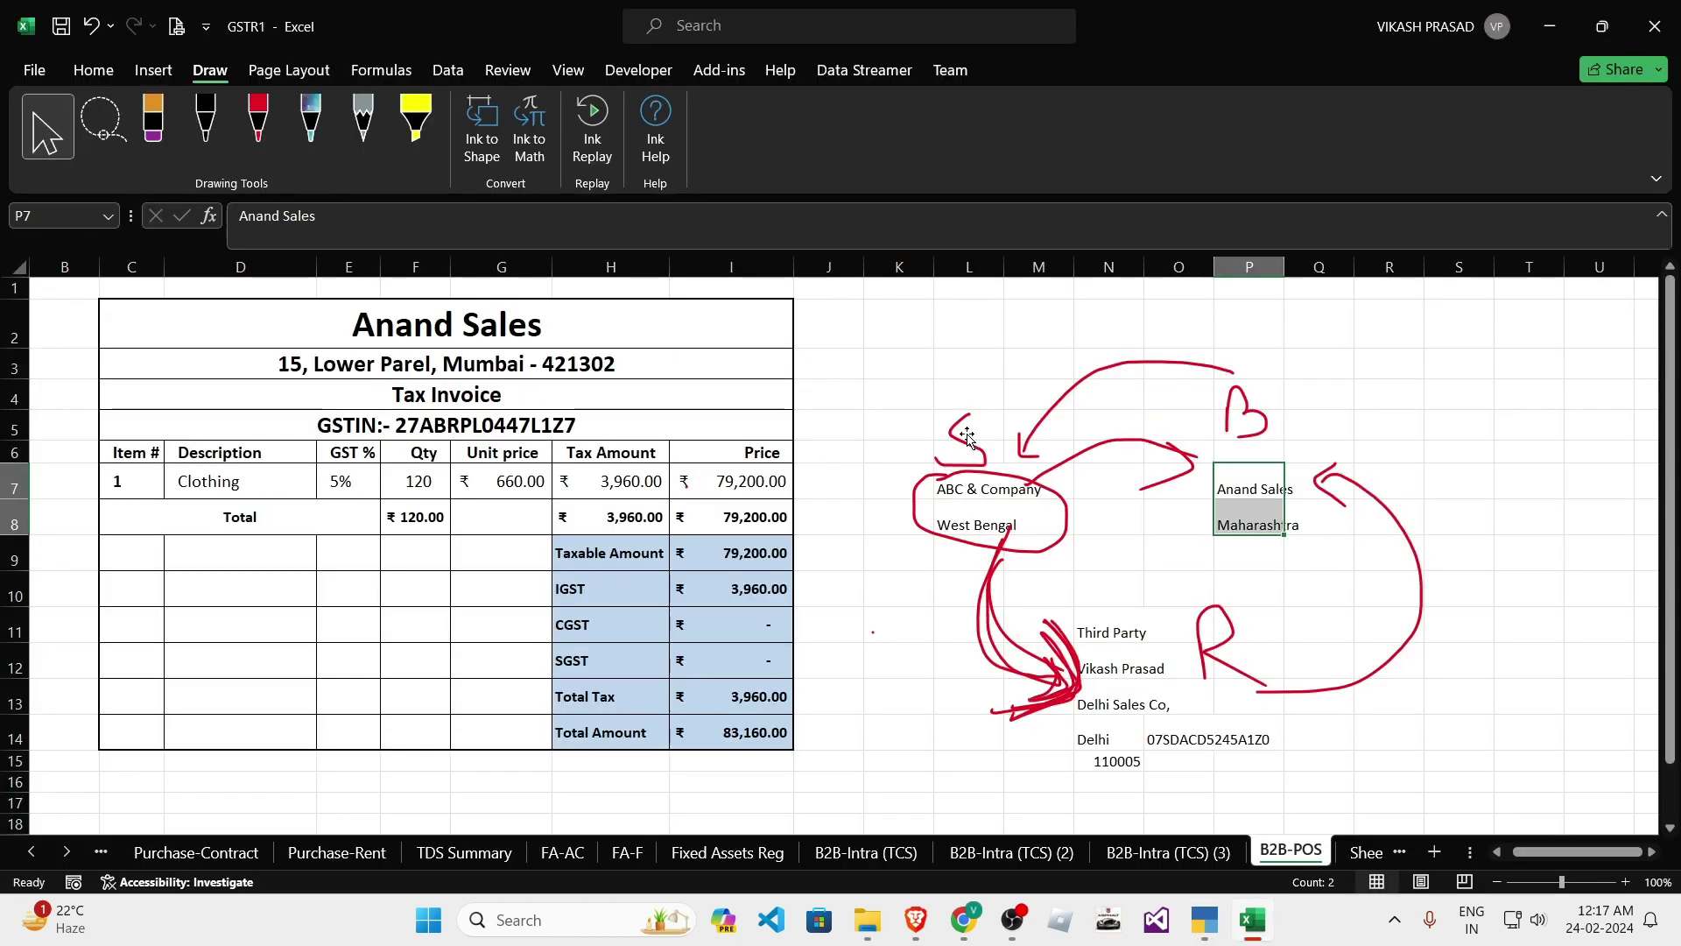
key(alt+Tab)
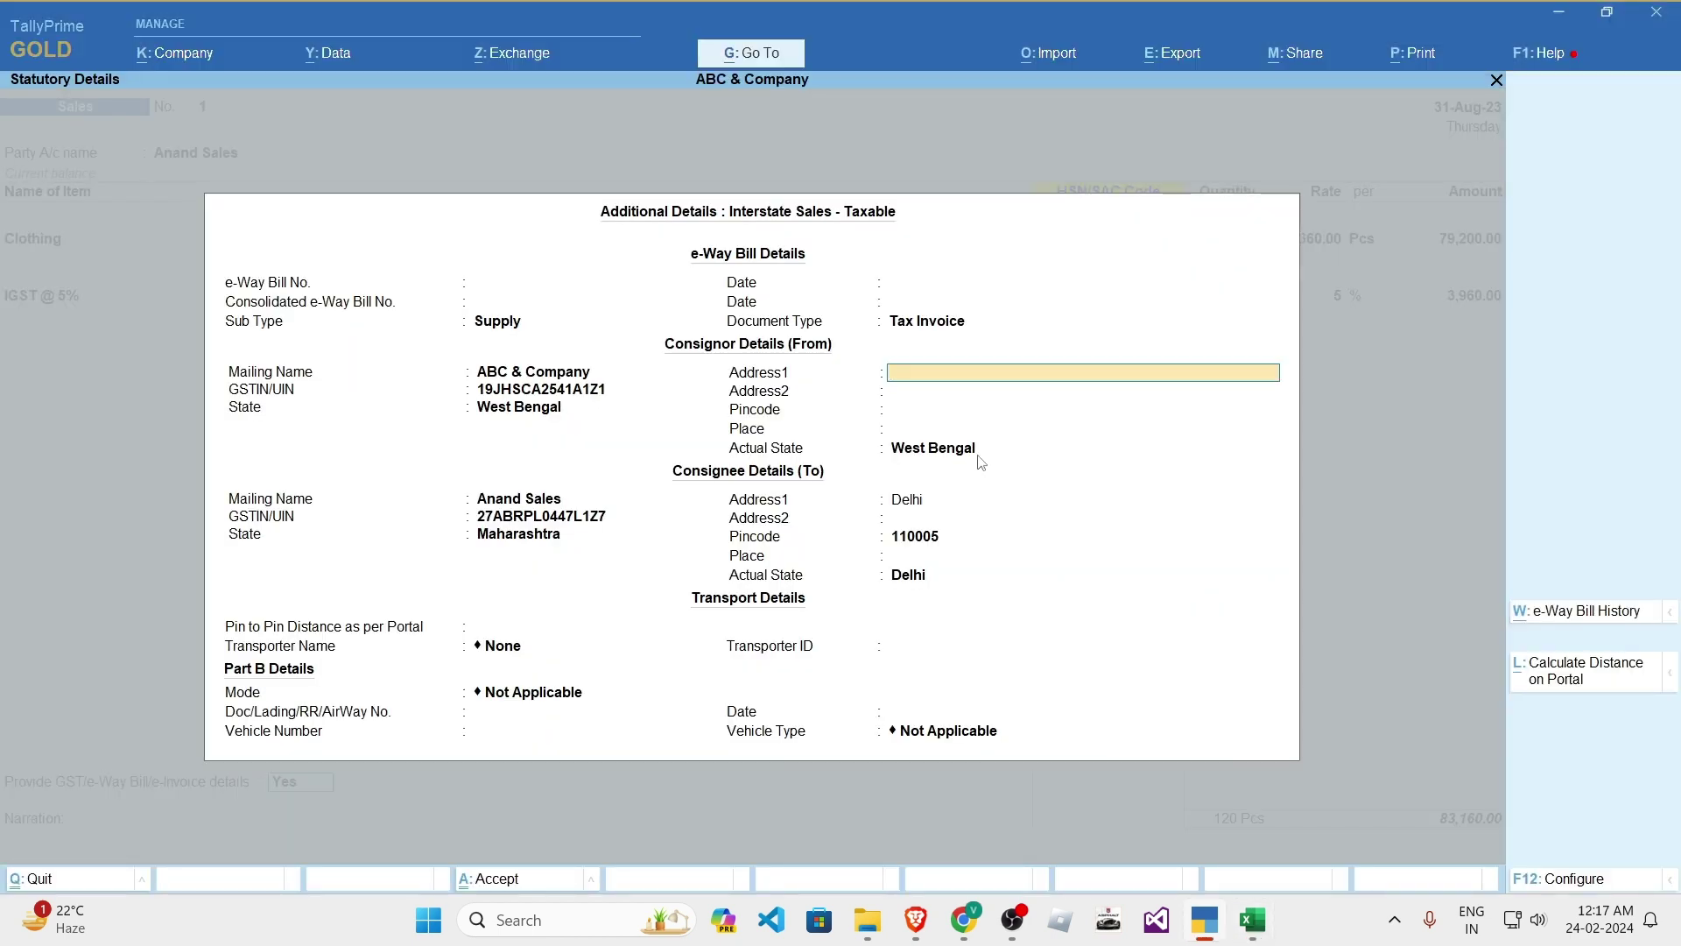
key(alt+Tab)
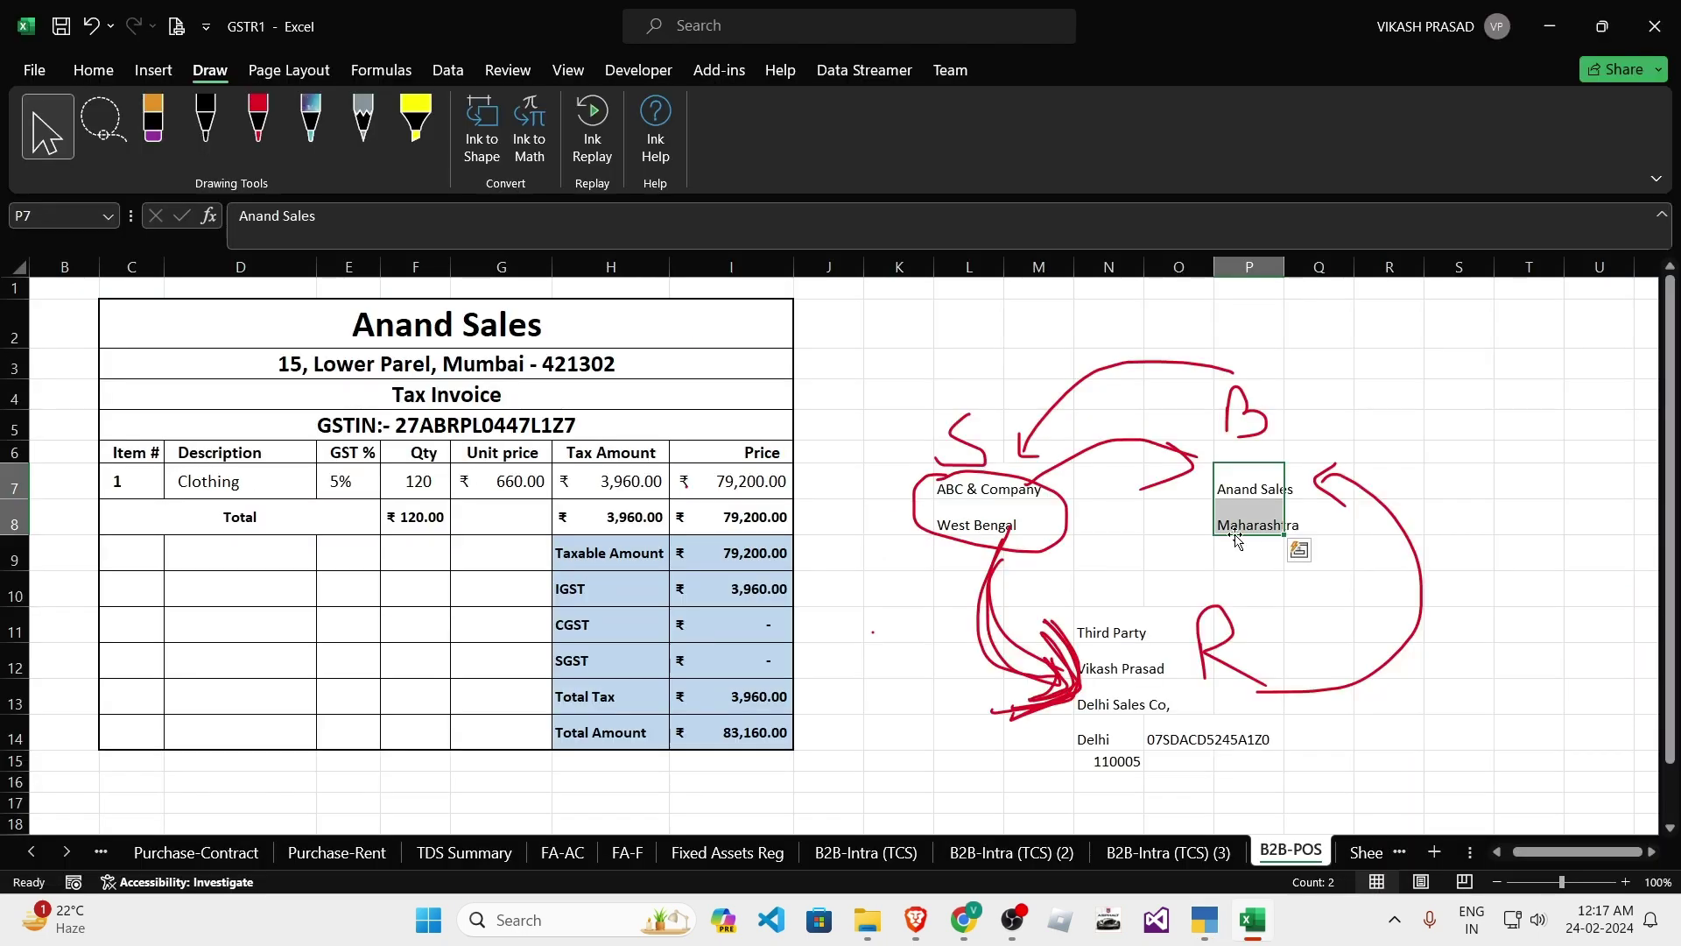
click(1301, 550)
click(1267, 472)
- Copy the address from cell C3 into consignor Address1 and leave the e-Way Bill details
double_click(465, 361)
drag(634, 368, 229, 368)
key(ctrl+c)
key(alt+Tab)
key(ctrl+v)
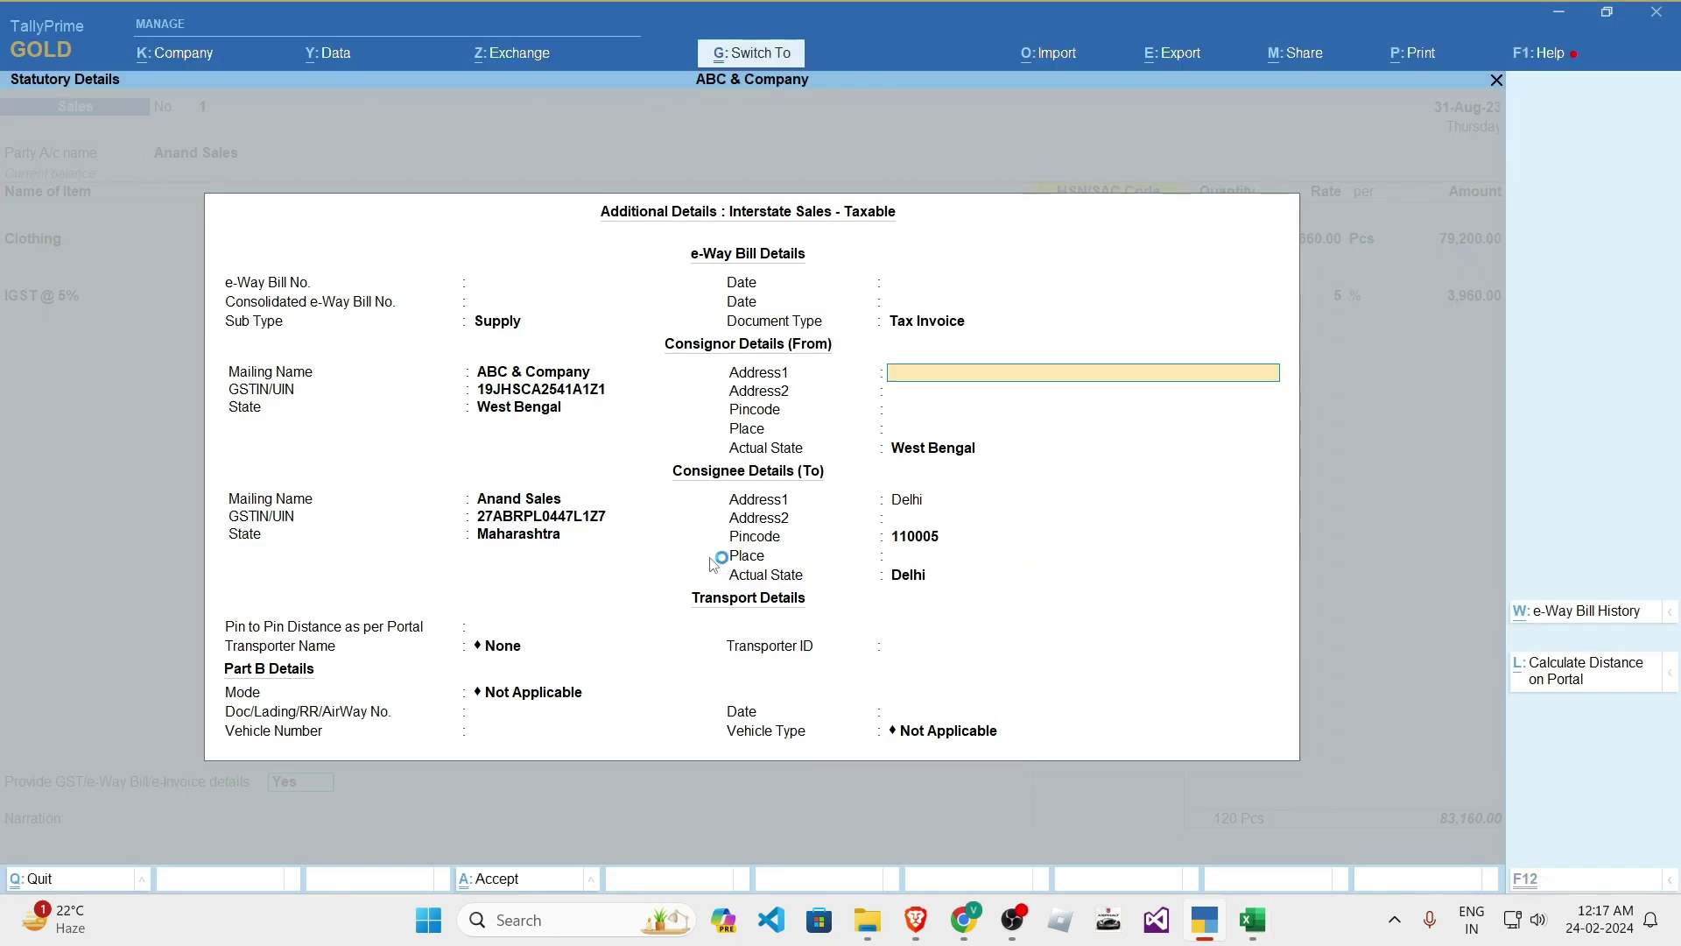
key(Return)
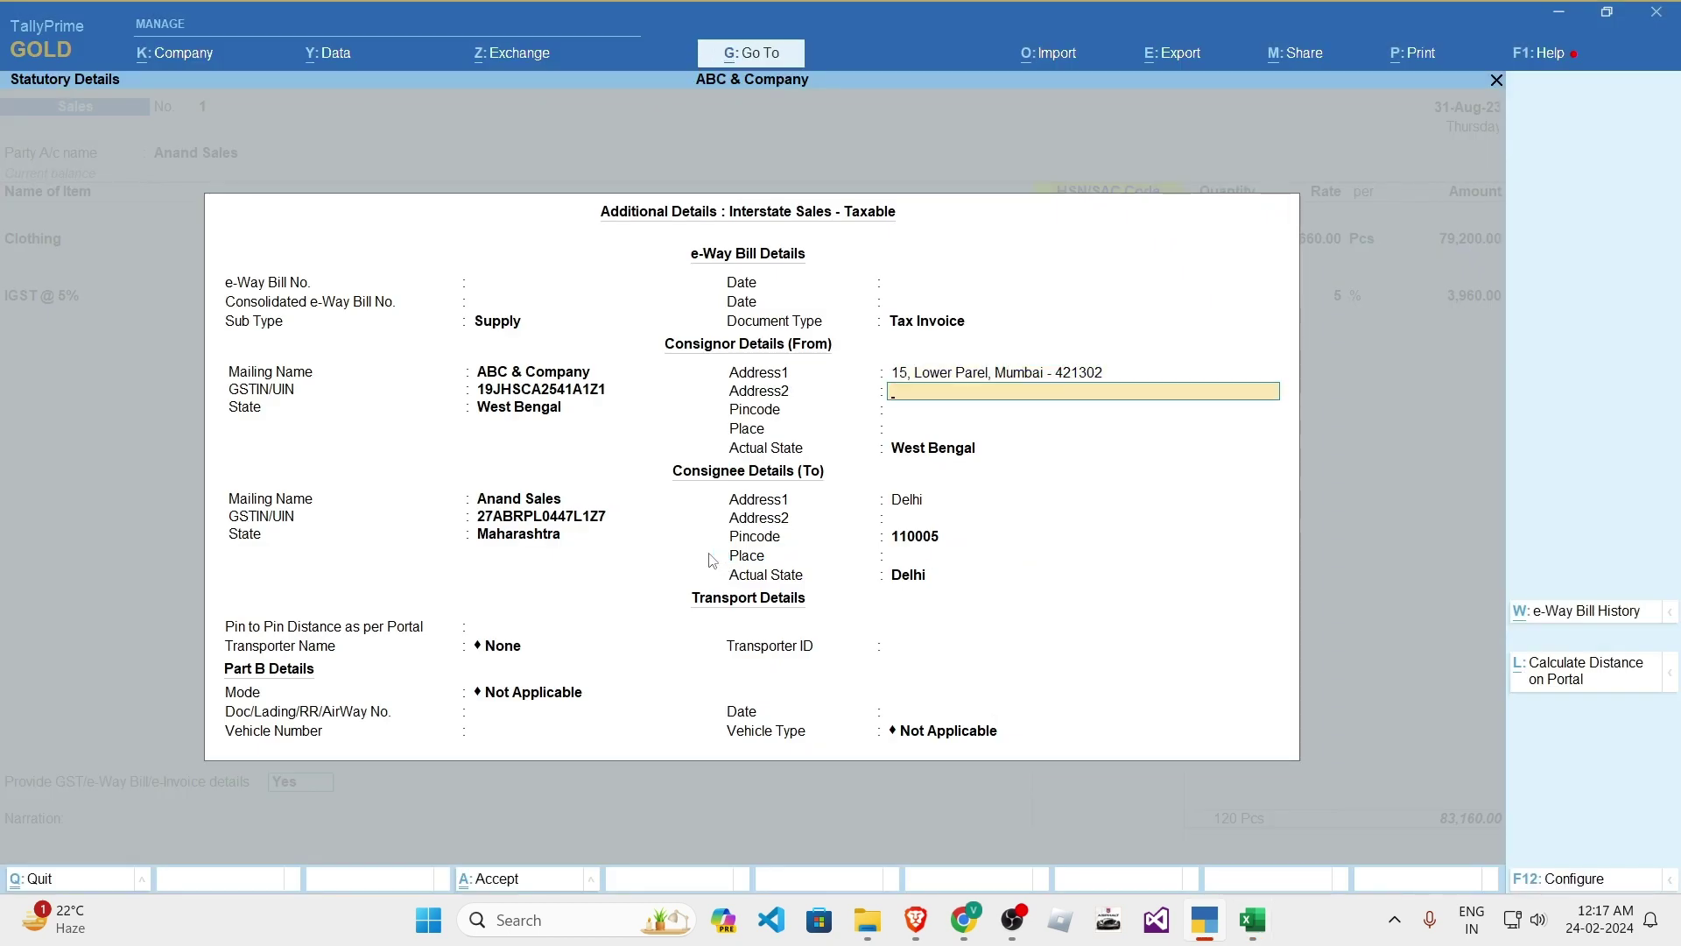
key(Escape)
key(Escape)
key(Escape)
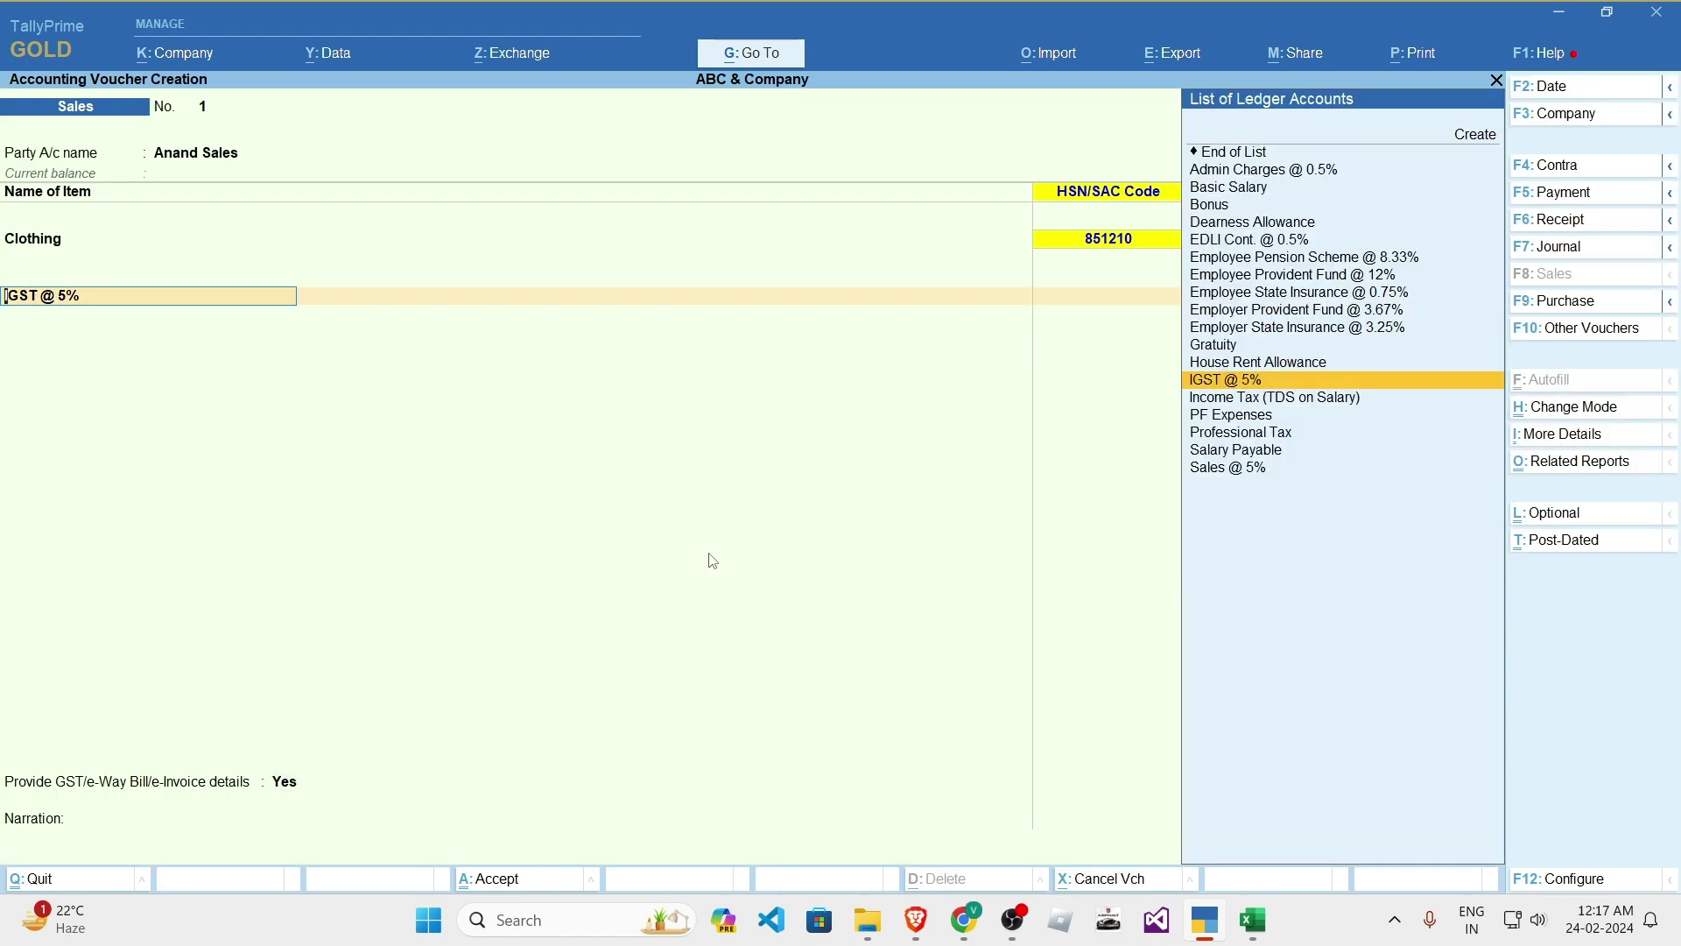
- Step back through the party details and Clothing line to reopen the e-Way Bill details
key(Return)
key(shift+Tab)
key(shift+Tab)
key(shift+Tab)
key(Return)
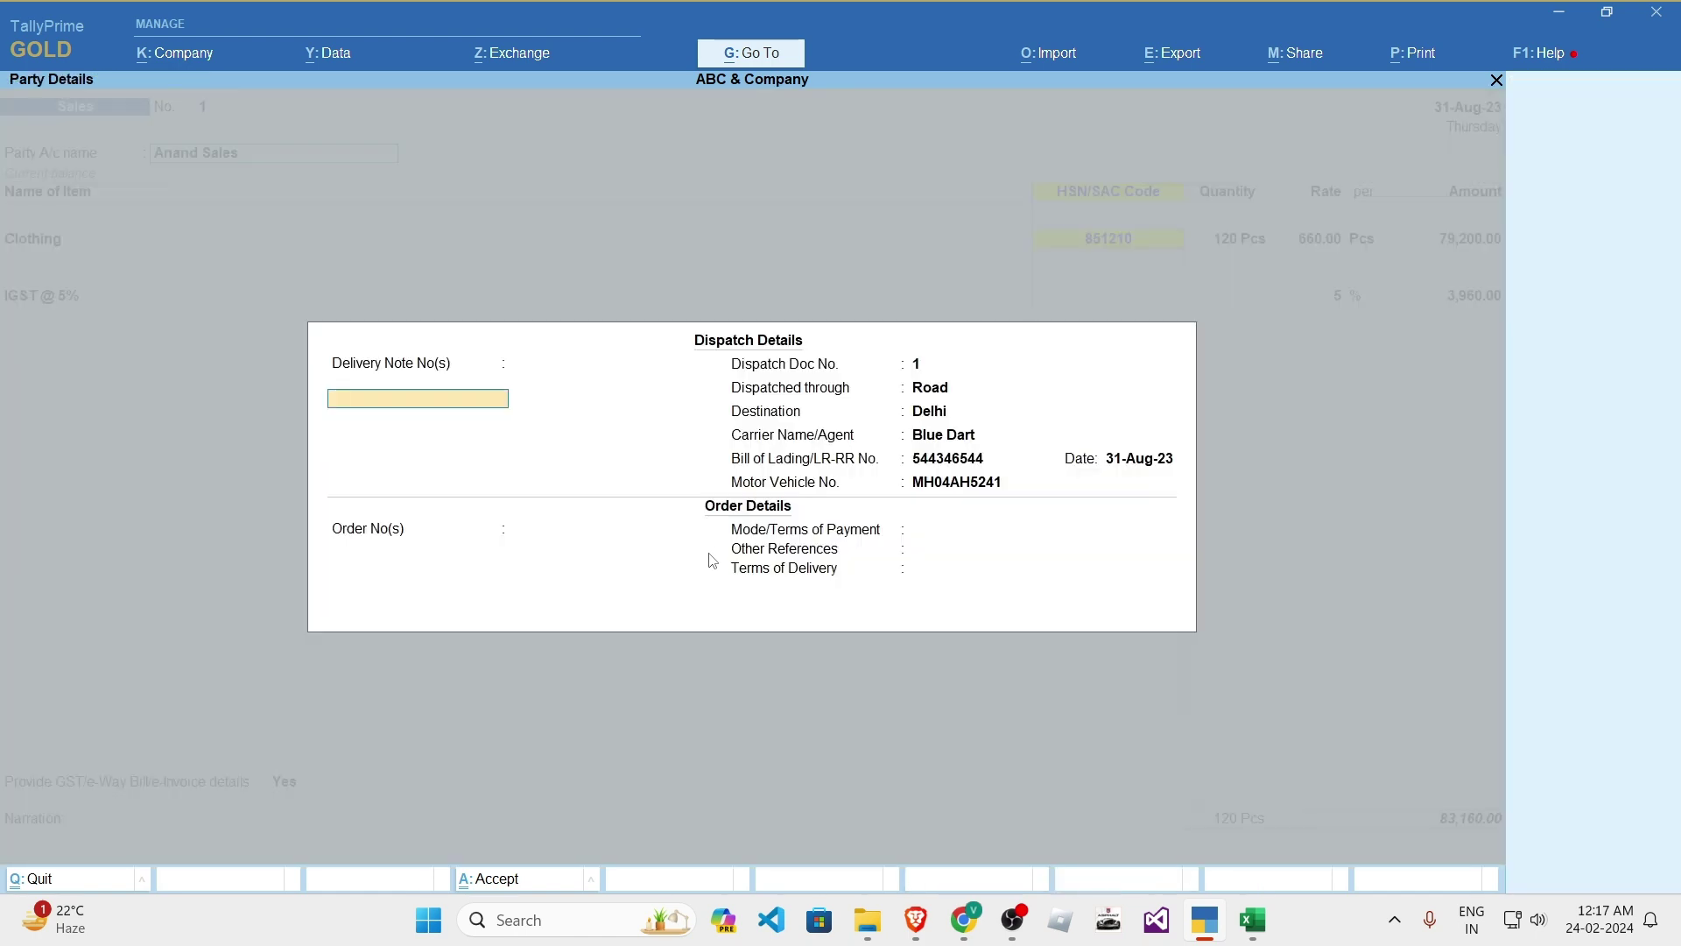
key(Return)
key(Escape)
key(Return)
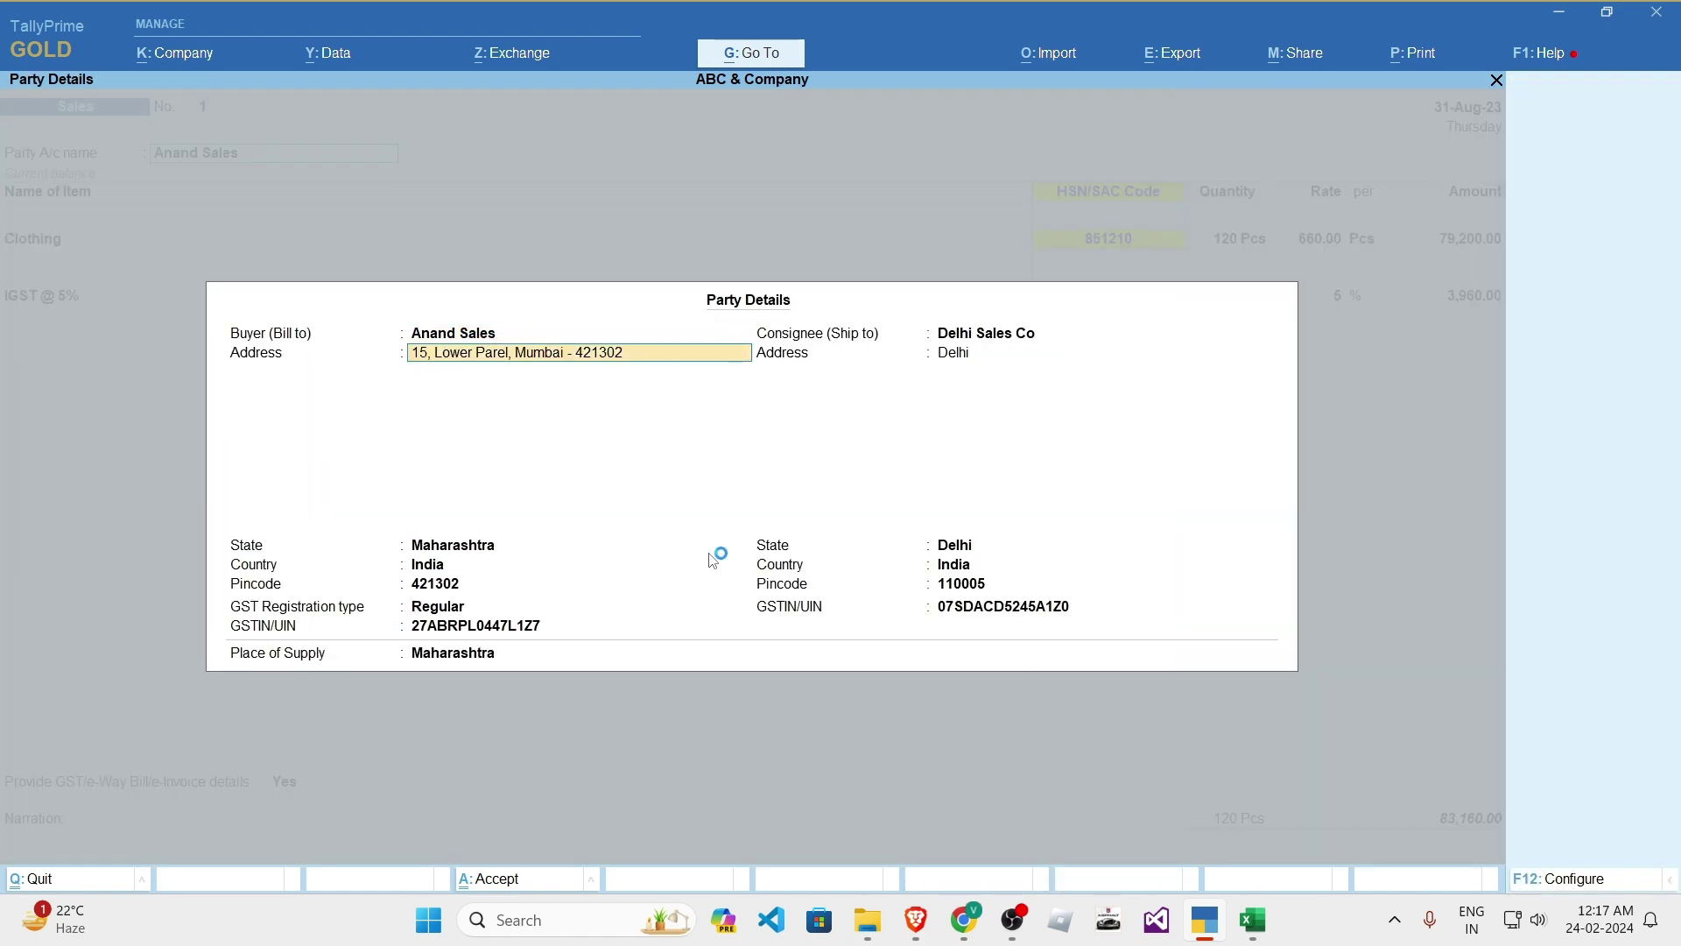
key(ctrl+a)
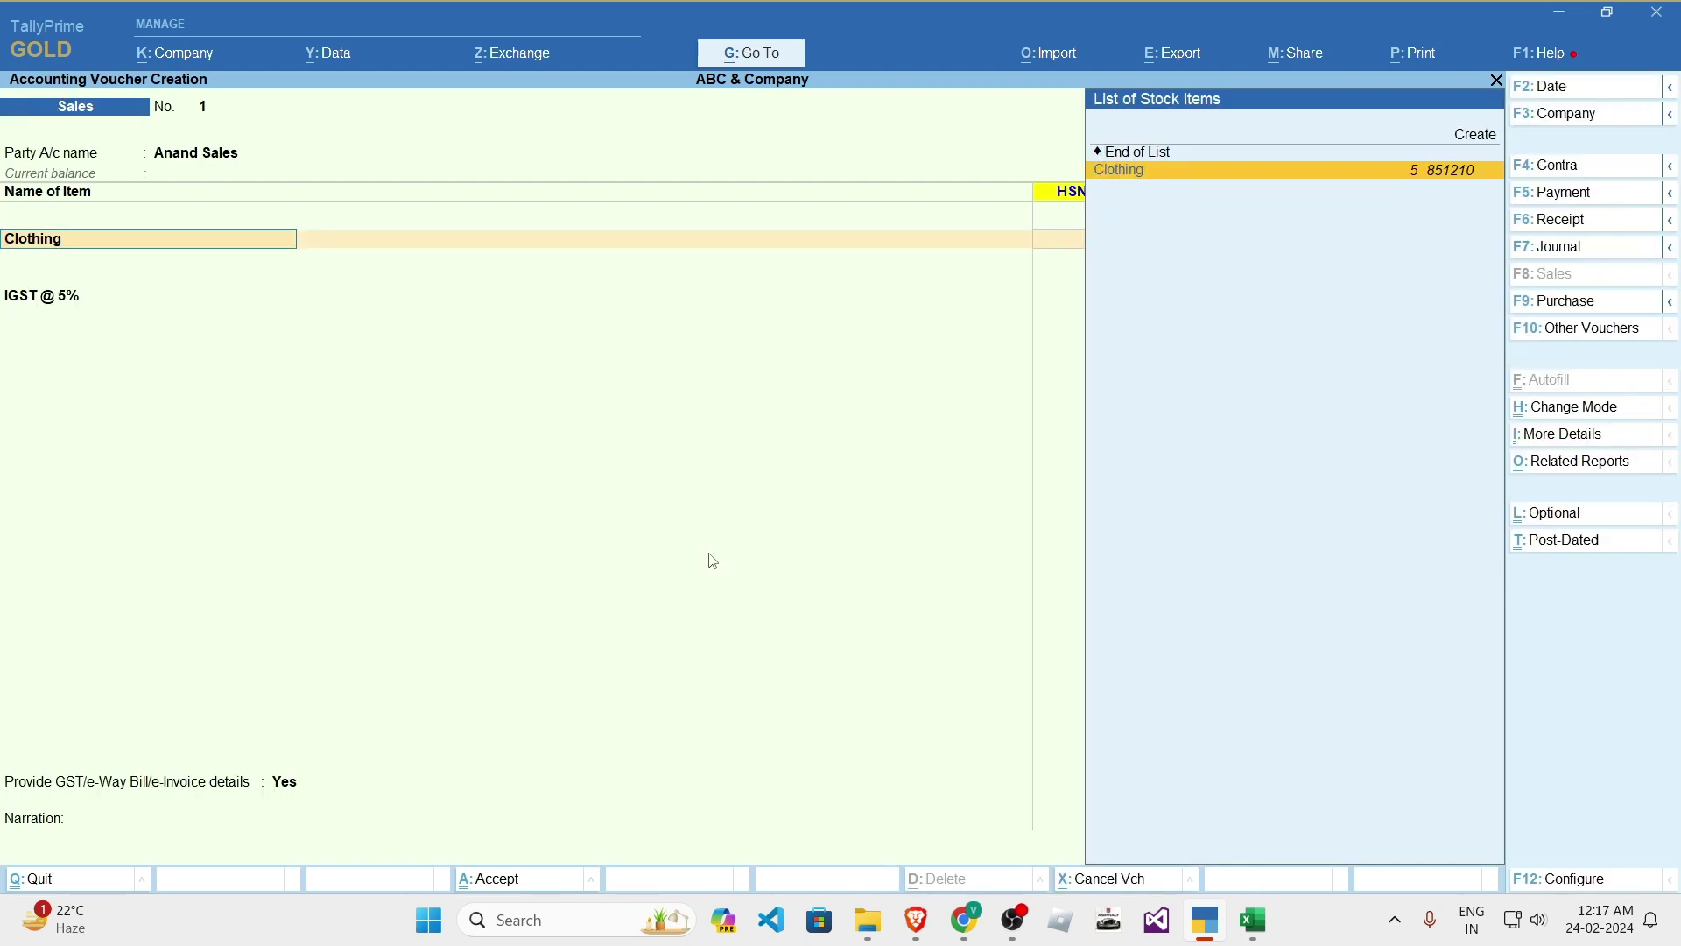
key(Return)
key(Return)
key(Return)
key(Return)
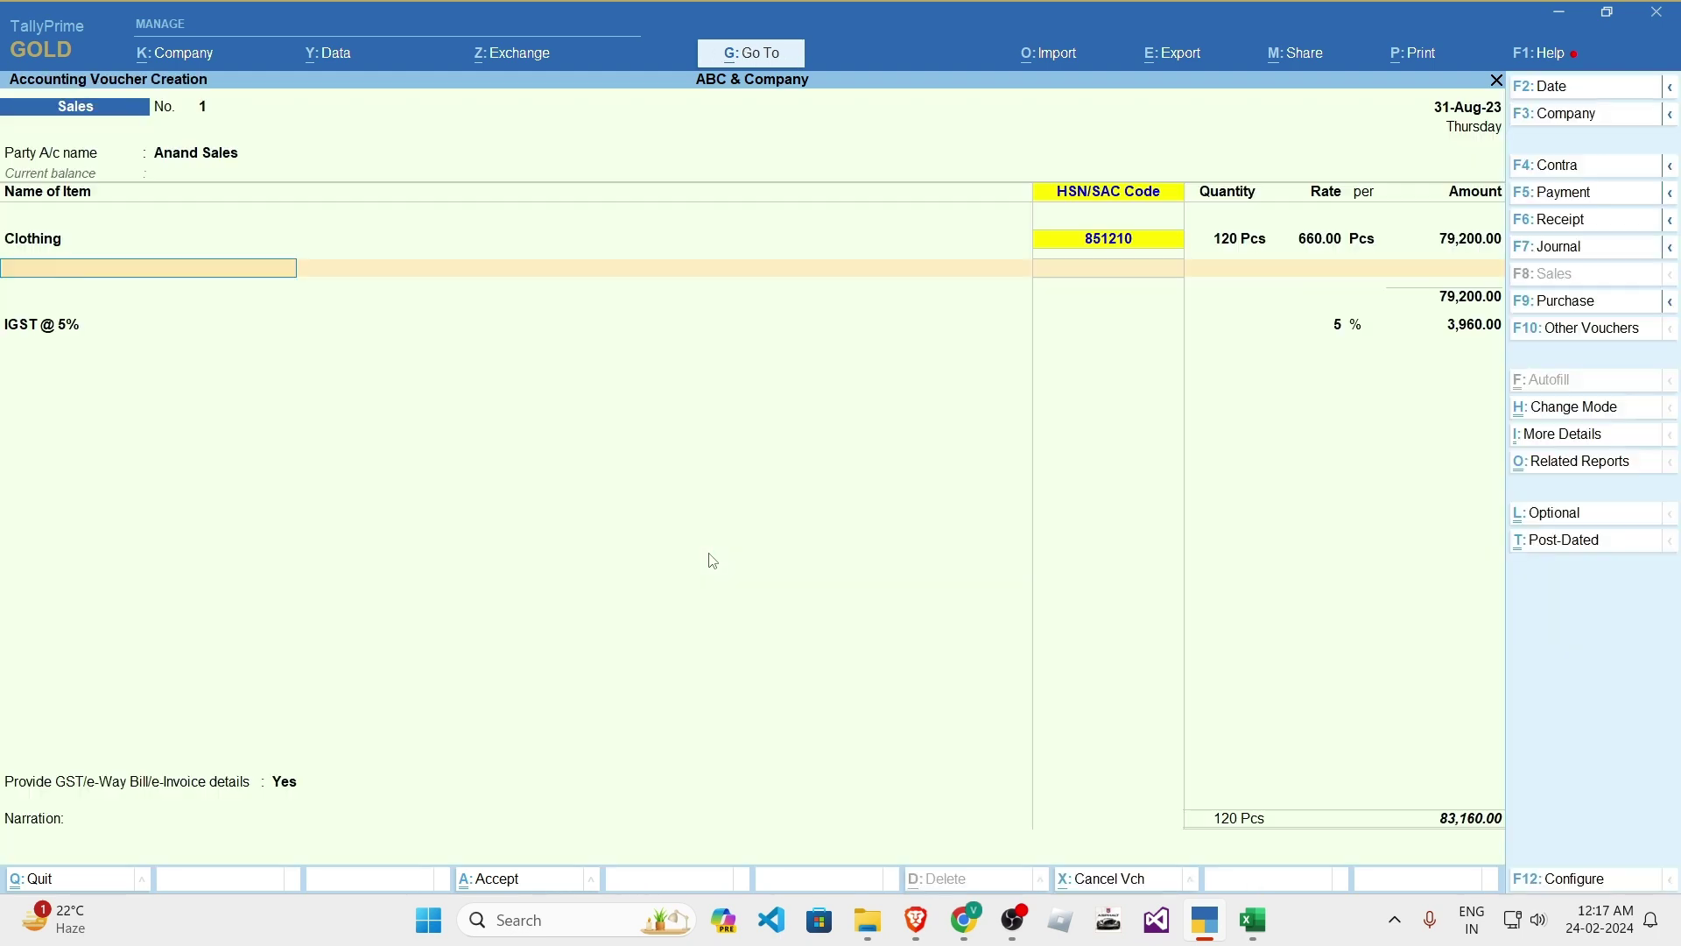
key(Return)
key(Return)
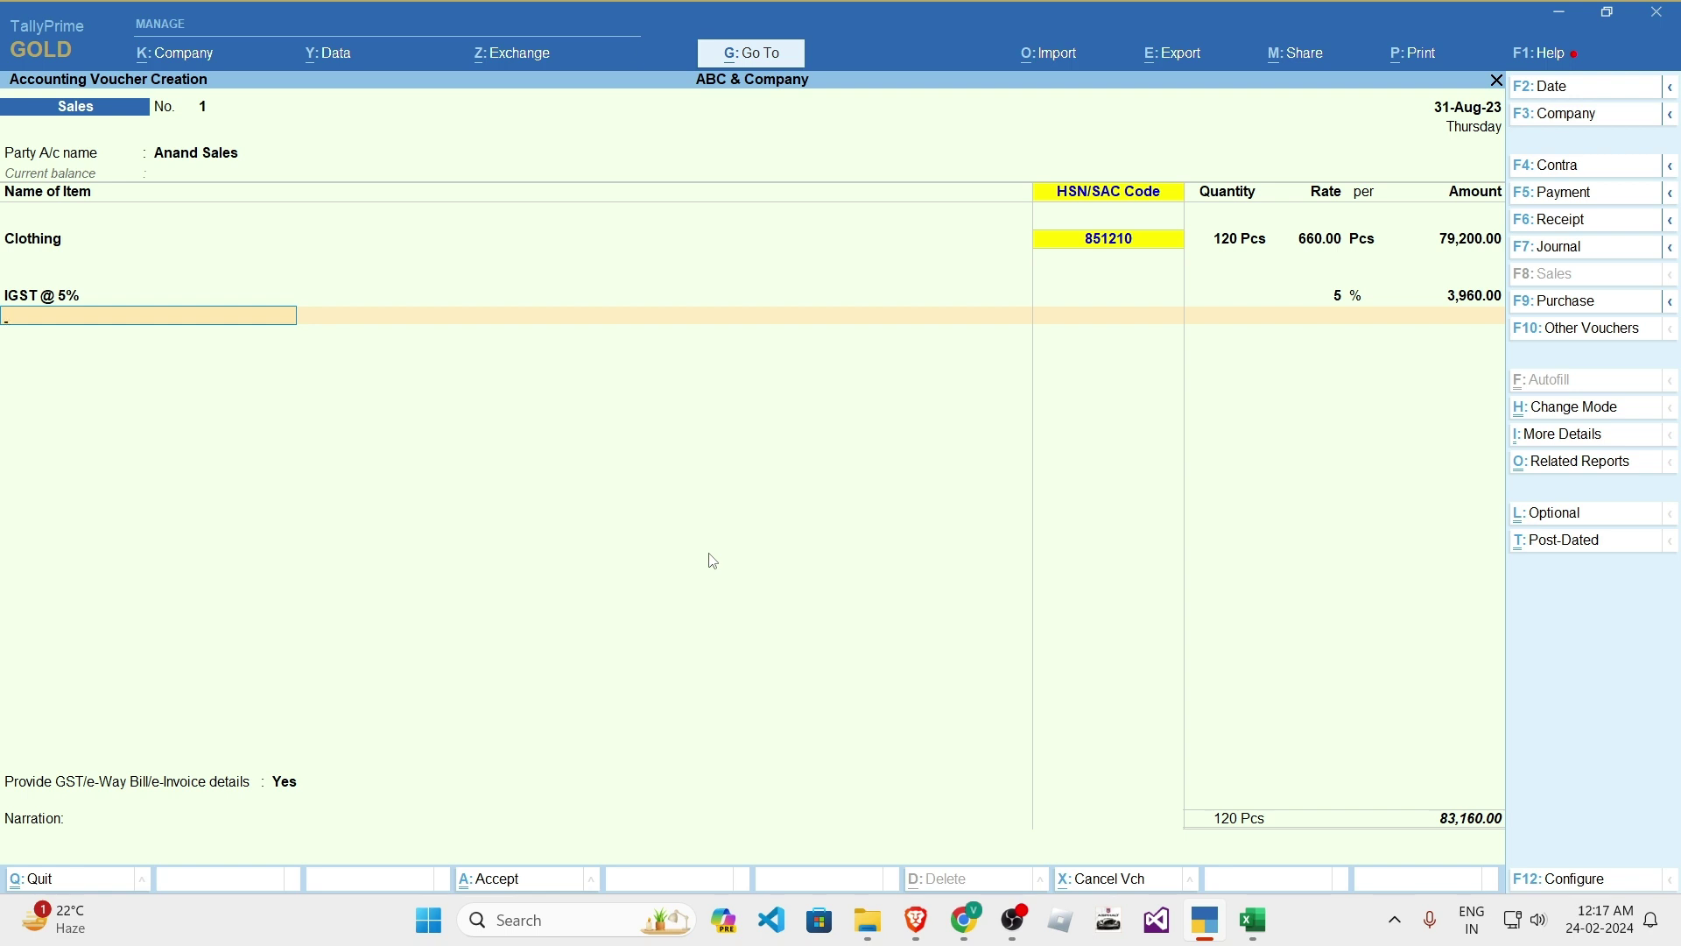
key(Return)
key(Return)
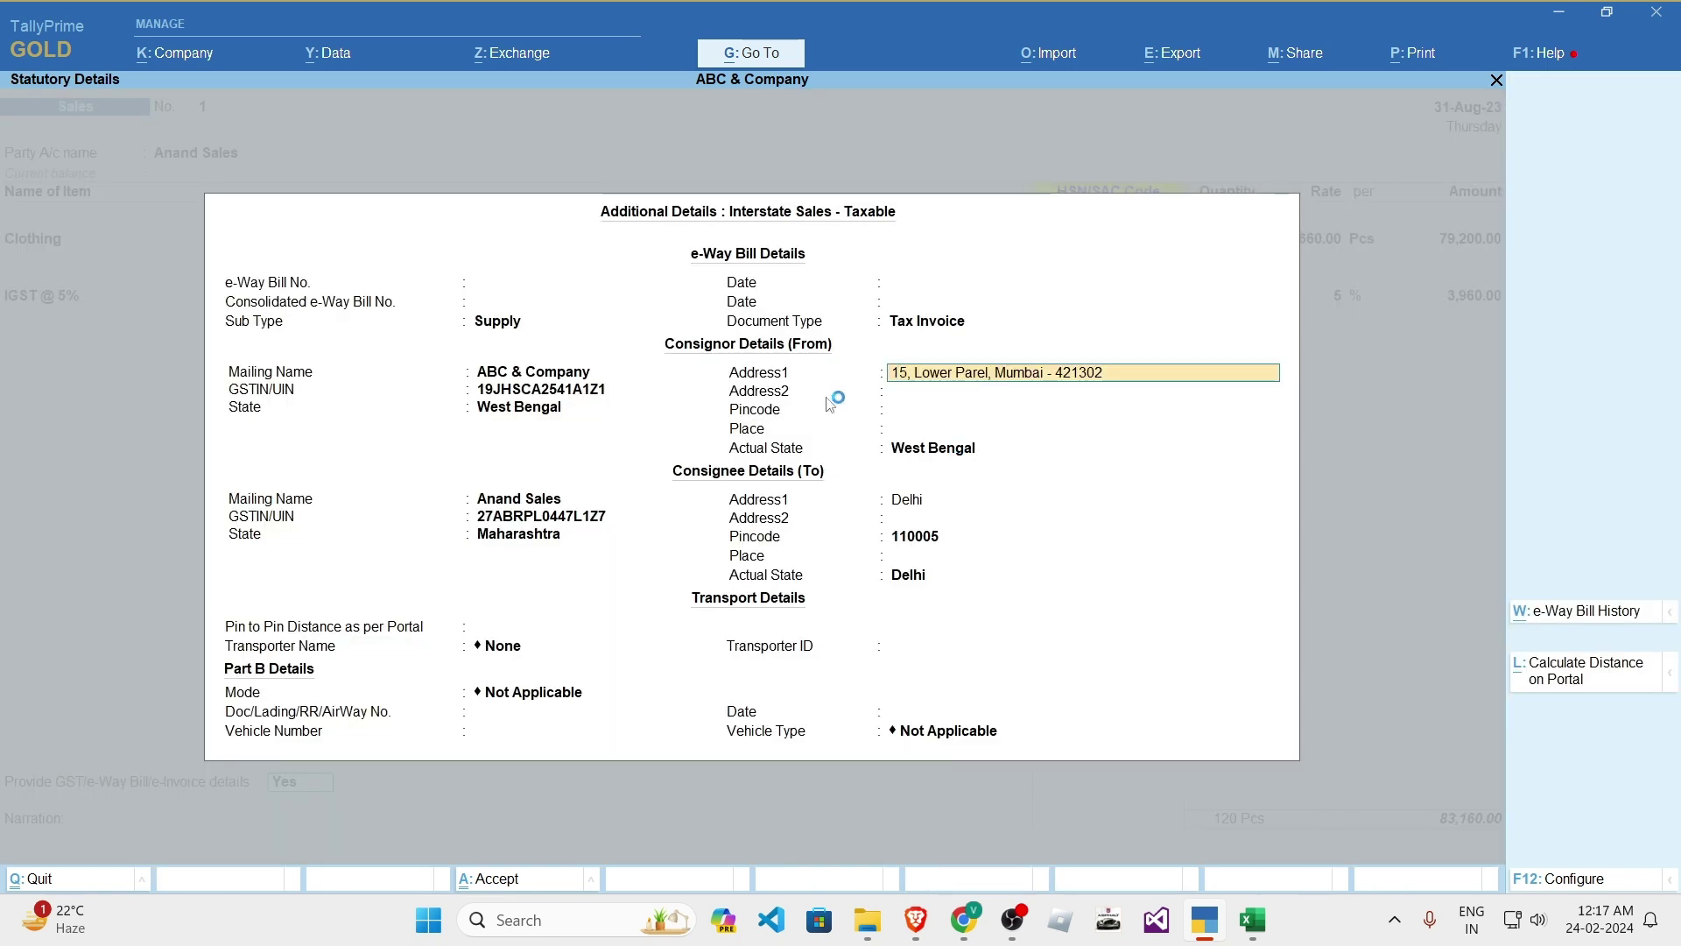
- Enter consignor pincode 421302 and actual state Maharashtra
key(alt+Tab)
key(alt+Tab)
key(Return)
key(Return)
key(alt+Tab)
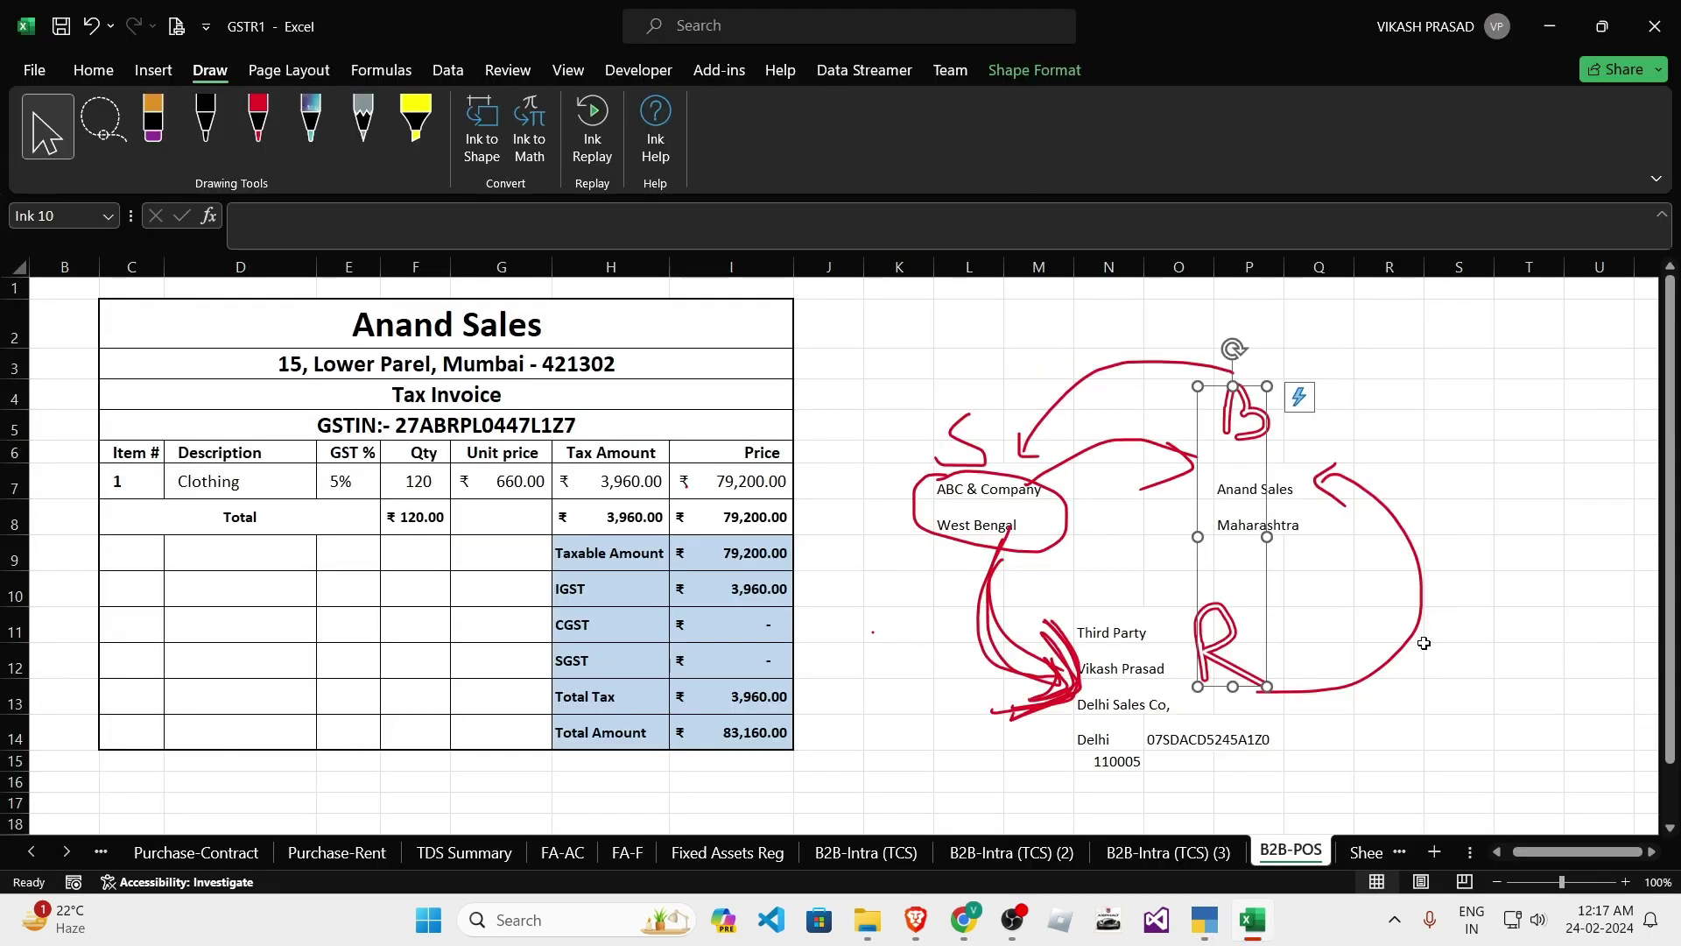
key(Escape)
key(alt+Tab)
text(42)
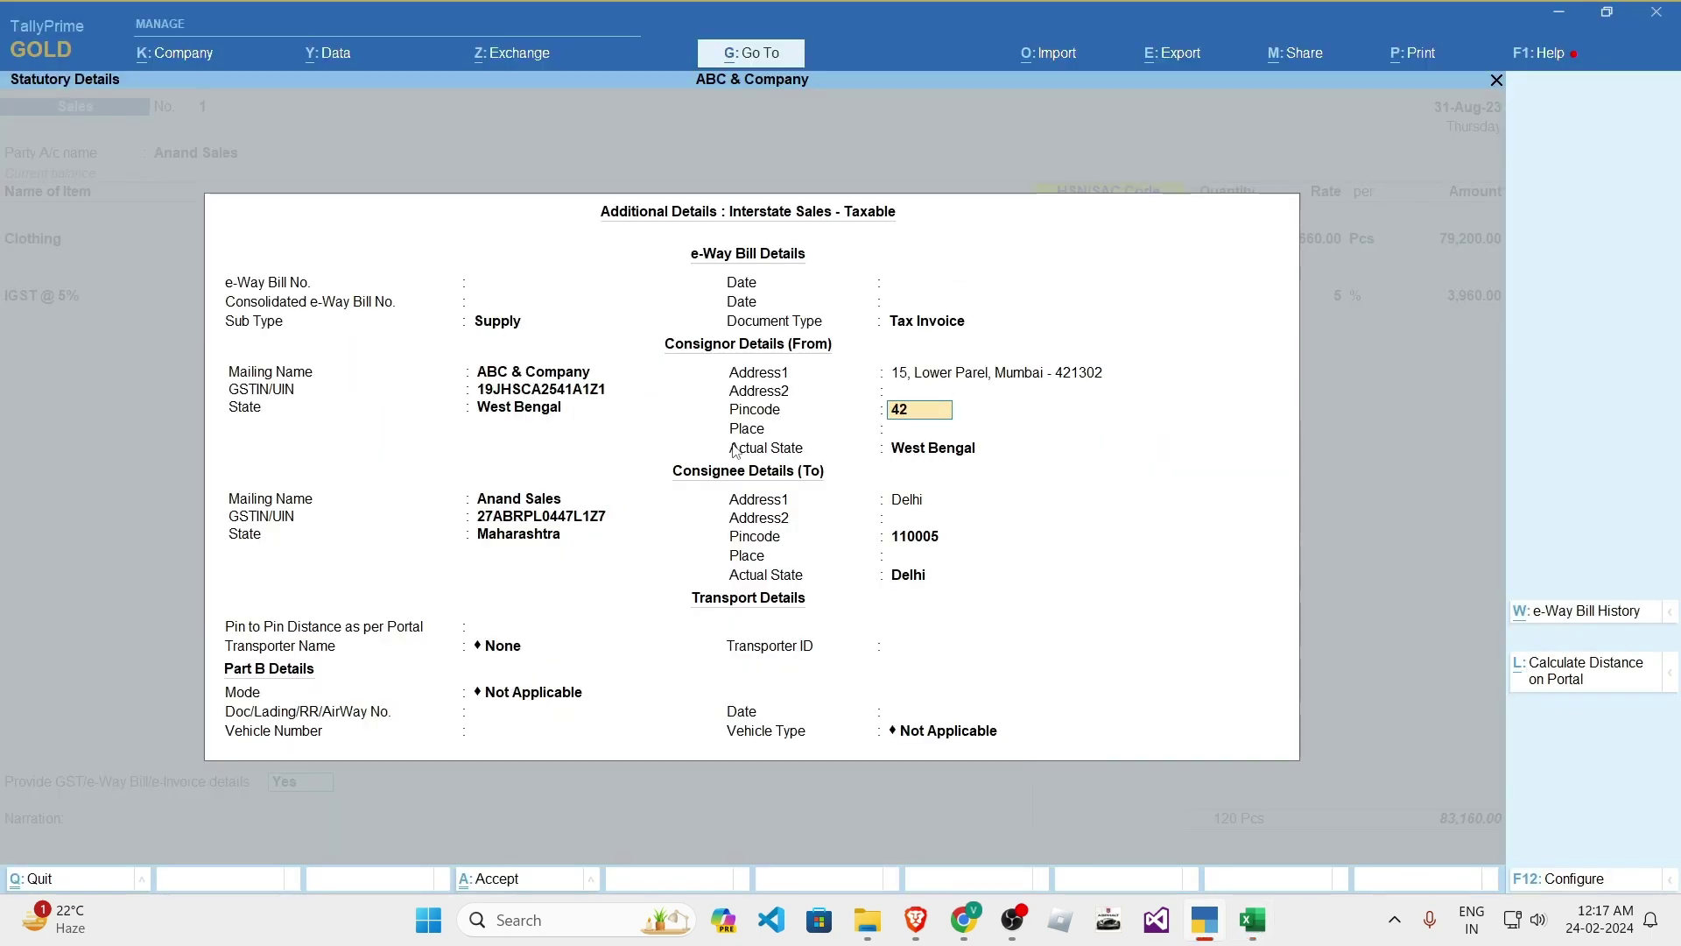
text(1302)
key(Return)
key(Return)
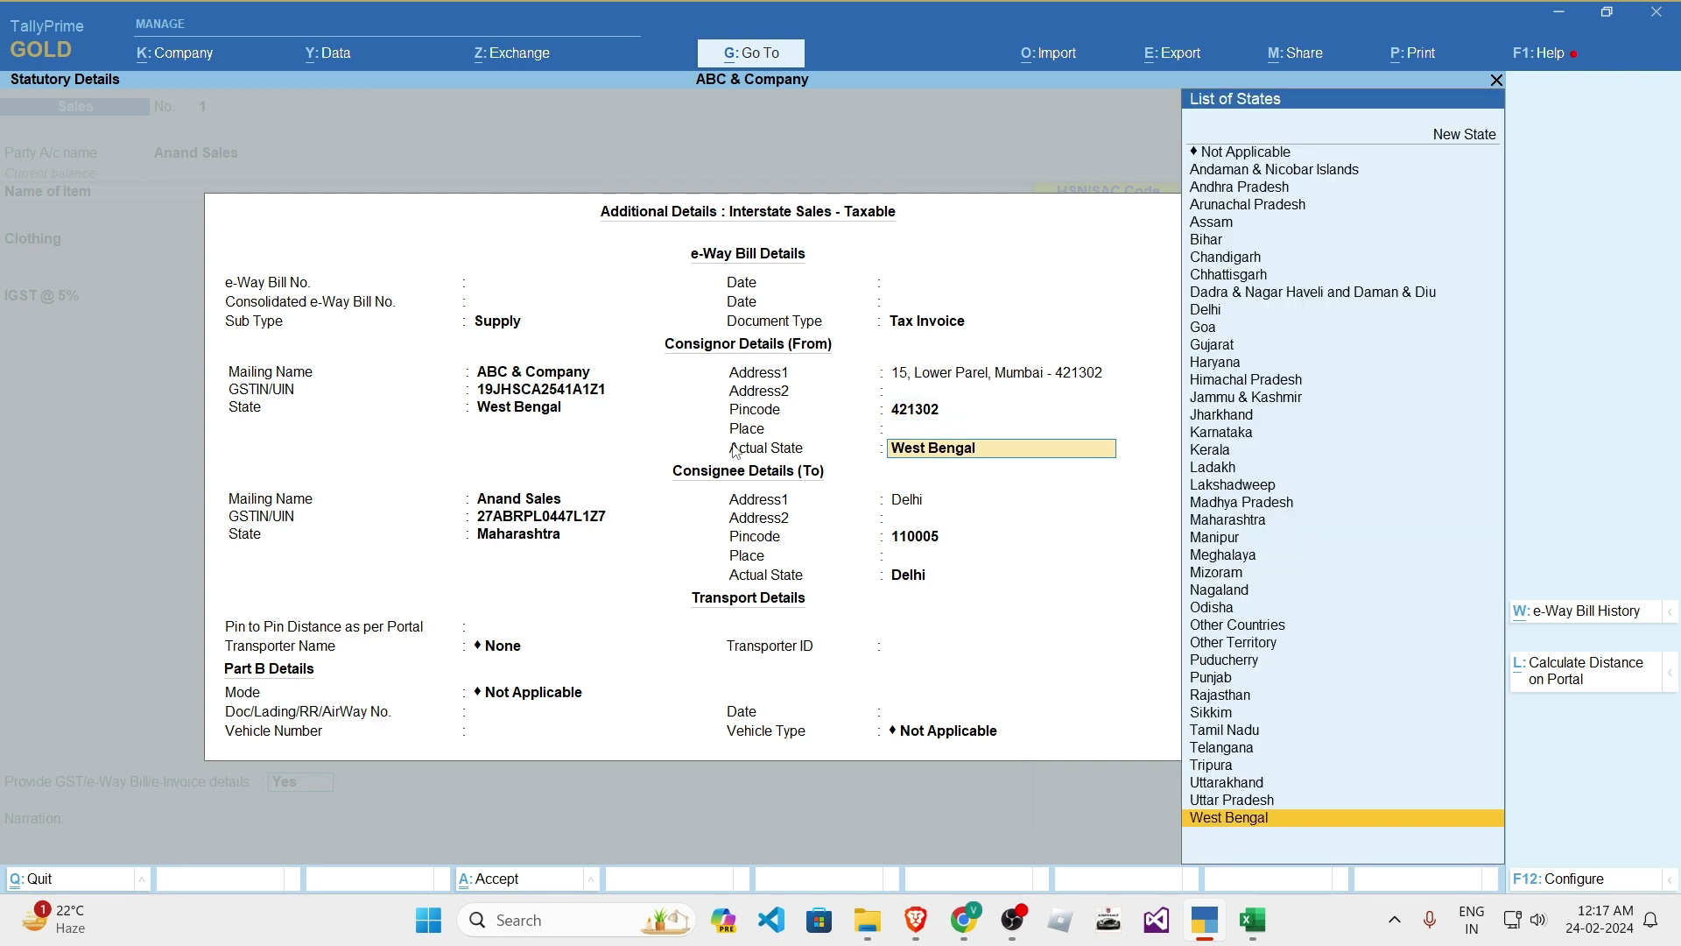
text(Maha)
key(Return)
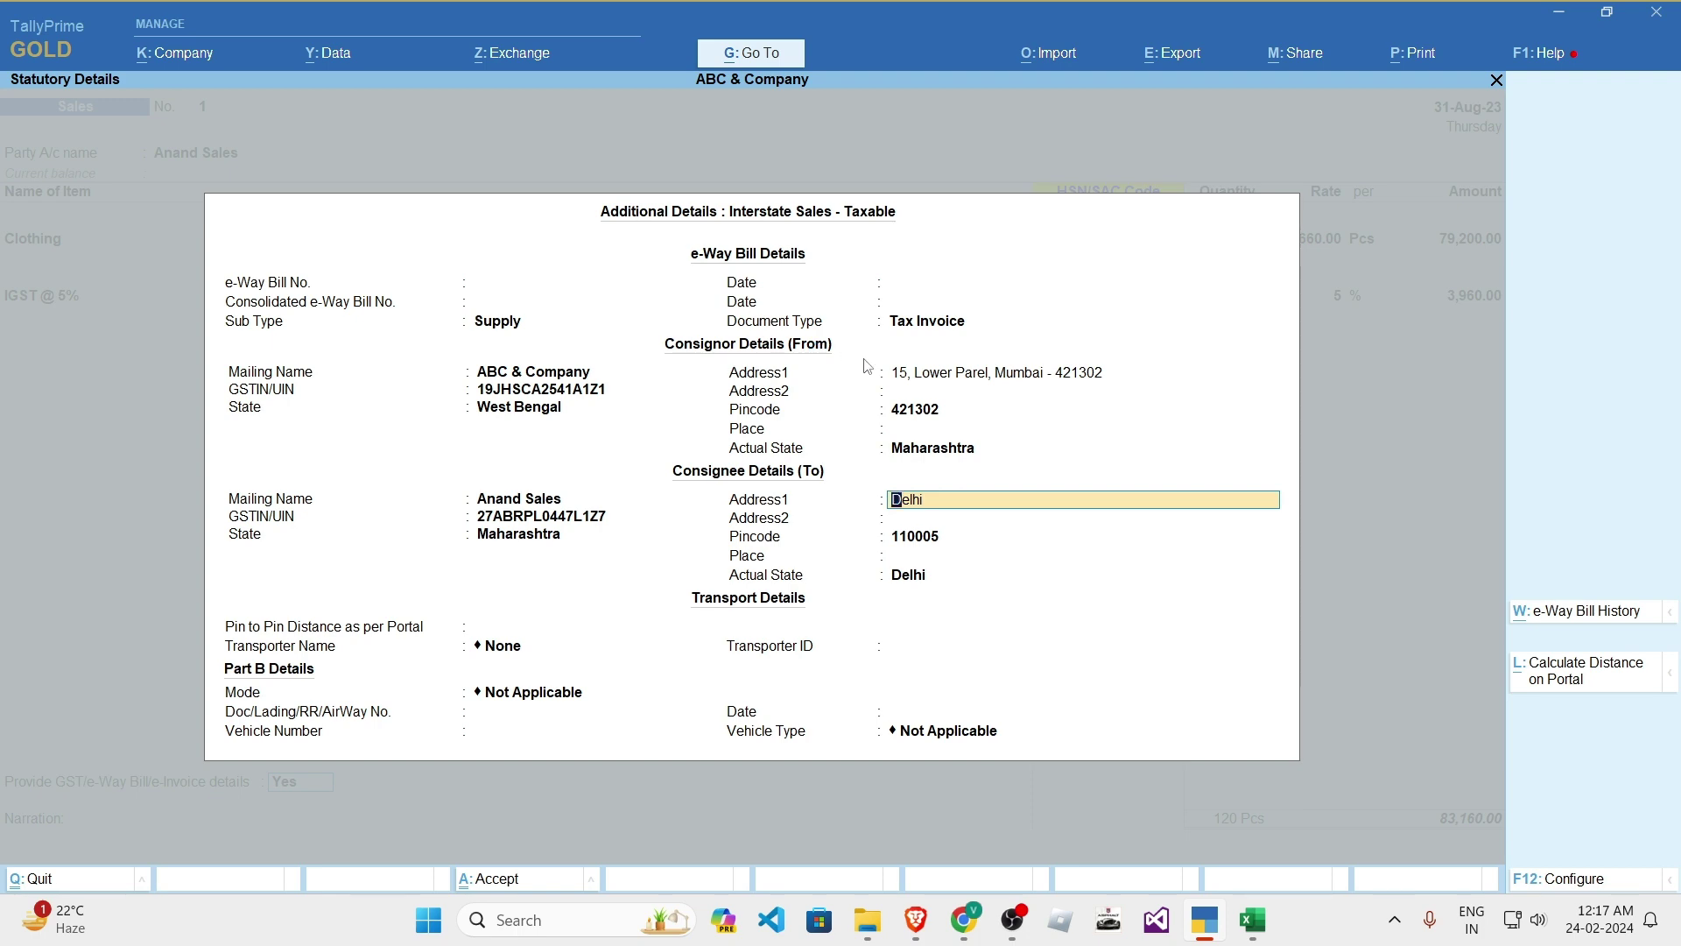
- Compare the Anand Sales and ABC & Company name and state cells in the GSTR1 workbook
key(alt+Tab)
key(alt+Tab)
key(alt+Tab)
click(1254, 486)
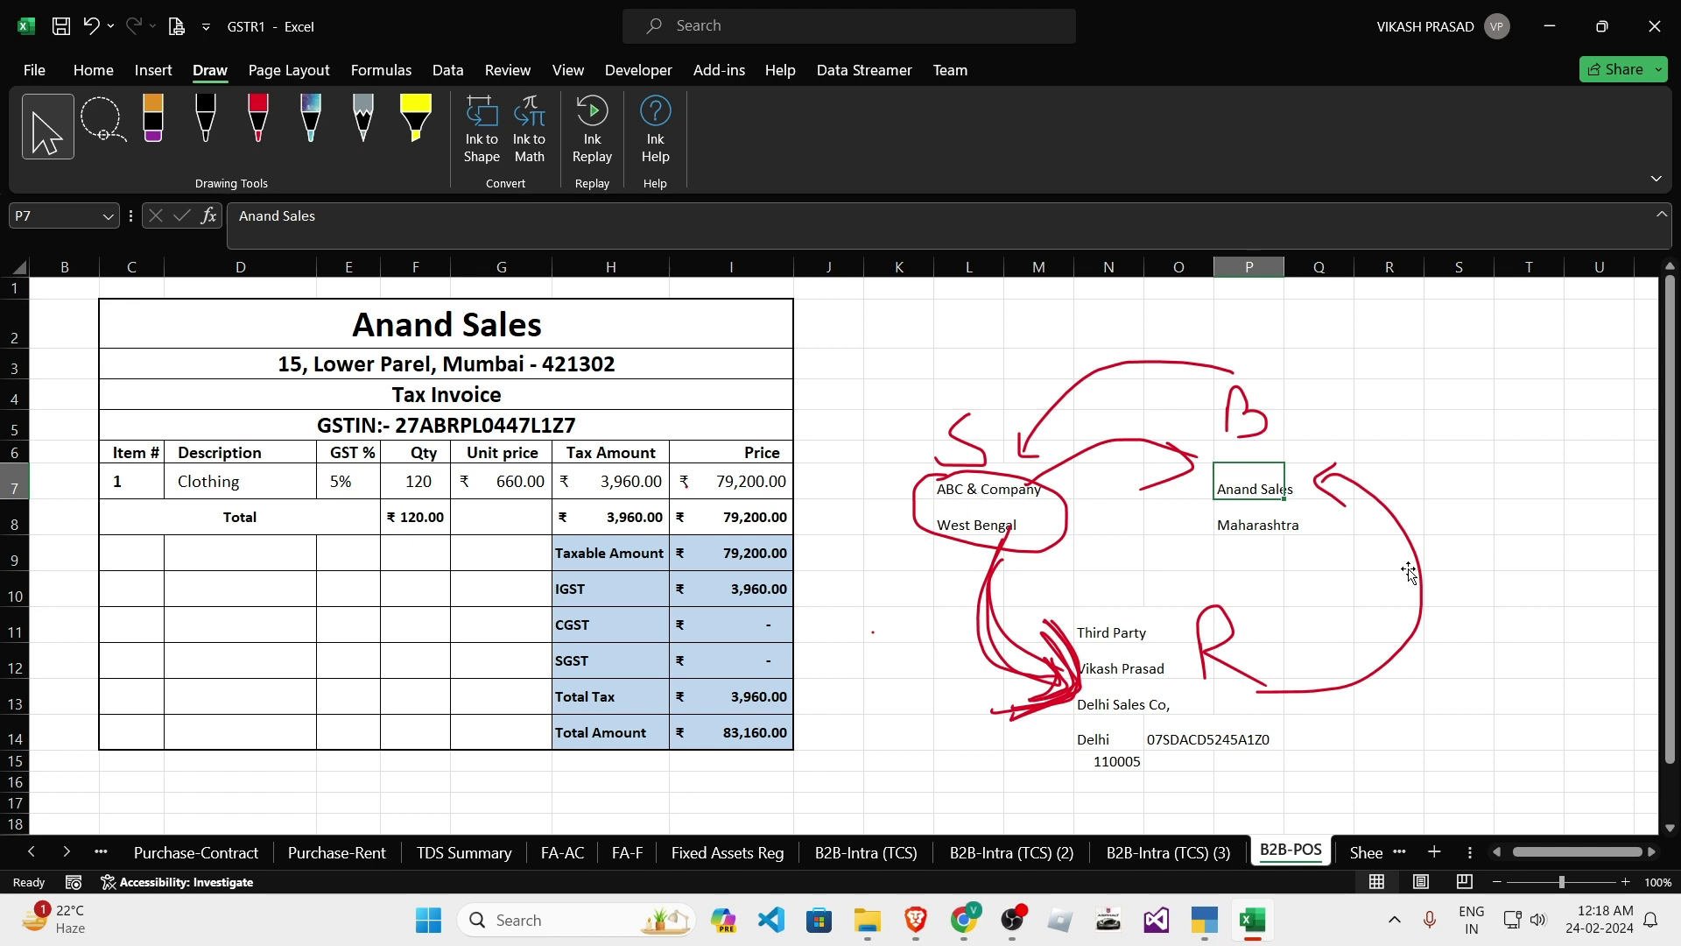
drag(1261, 486, 1261, 517)
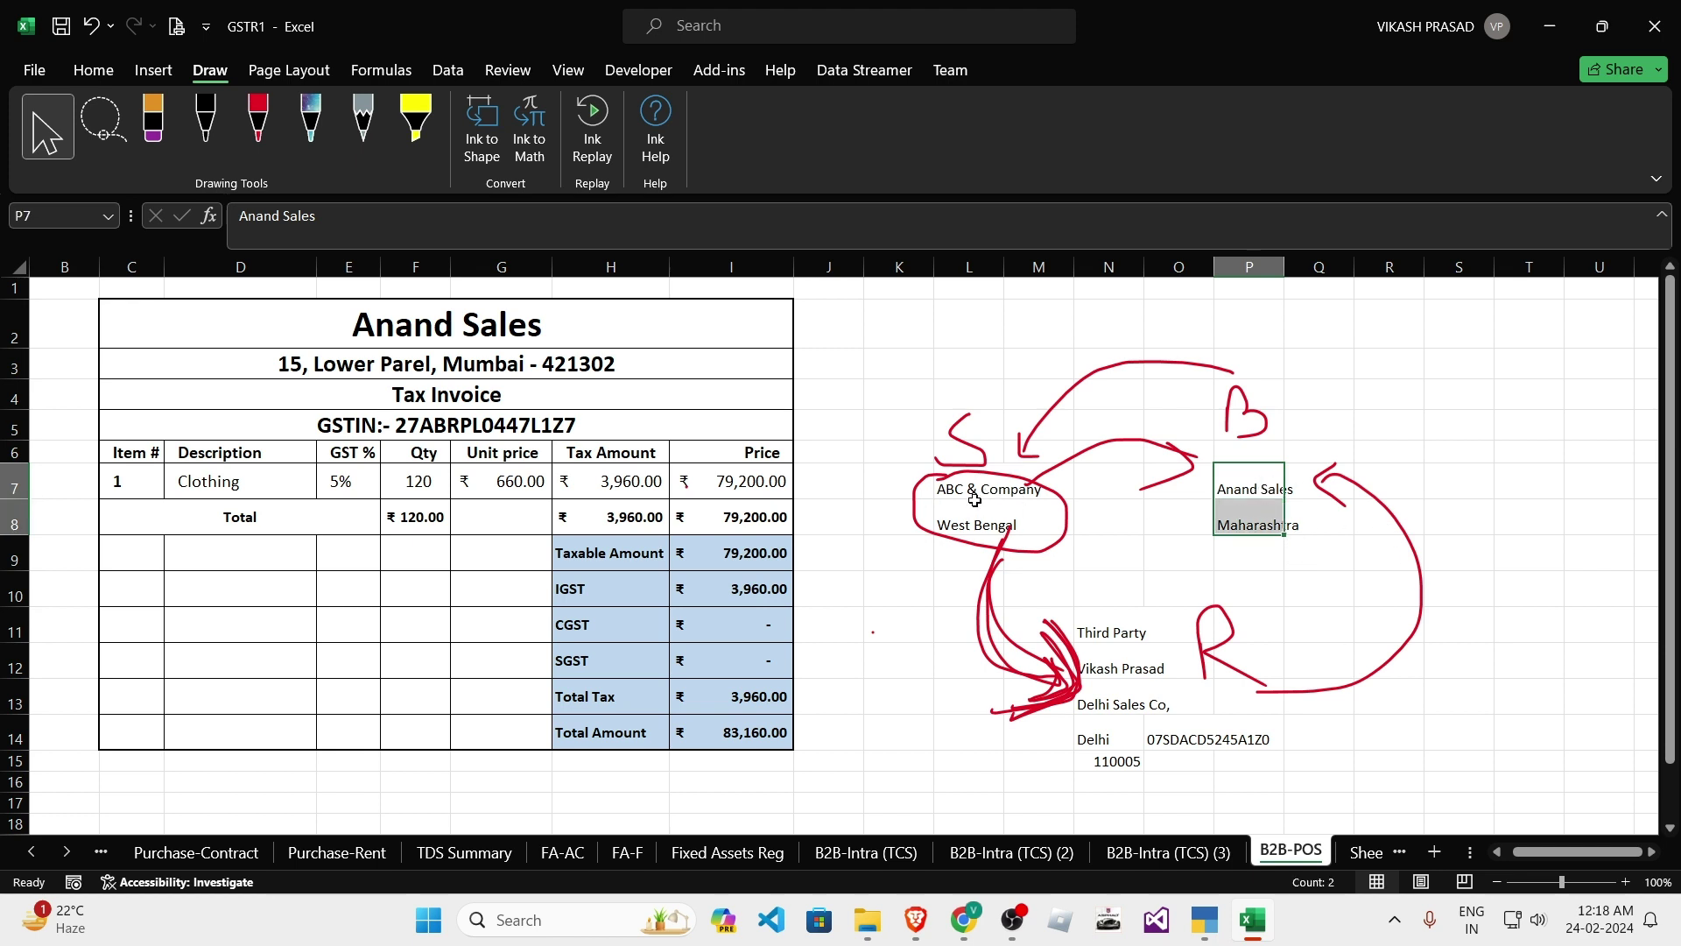
drag(973, 499, 972, 520)
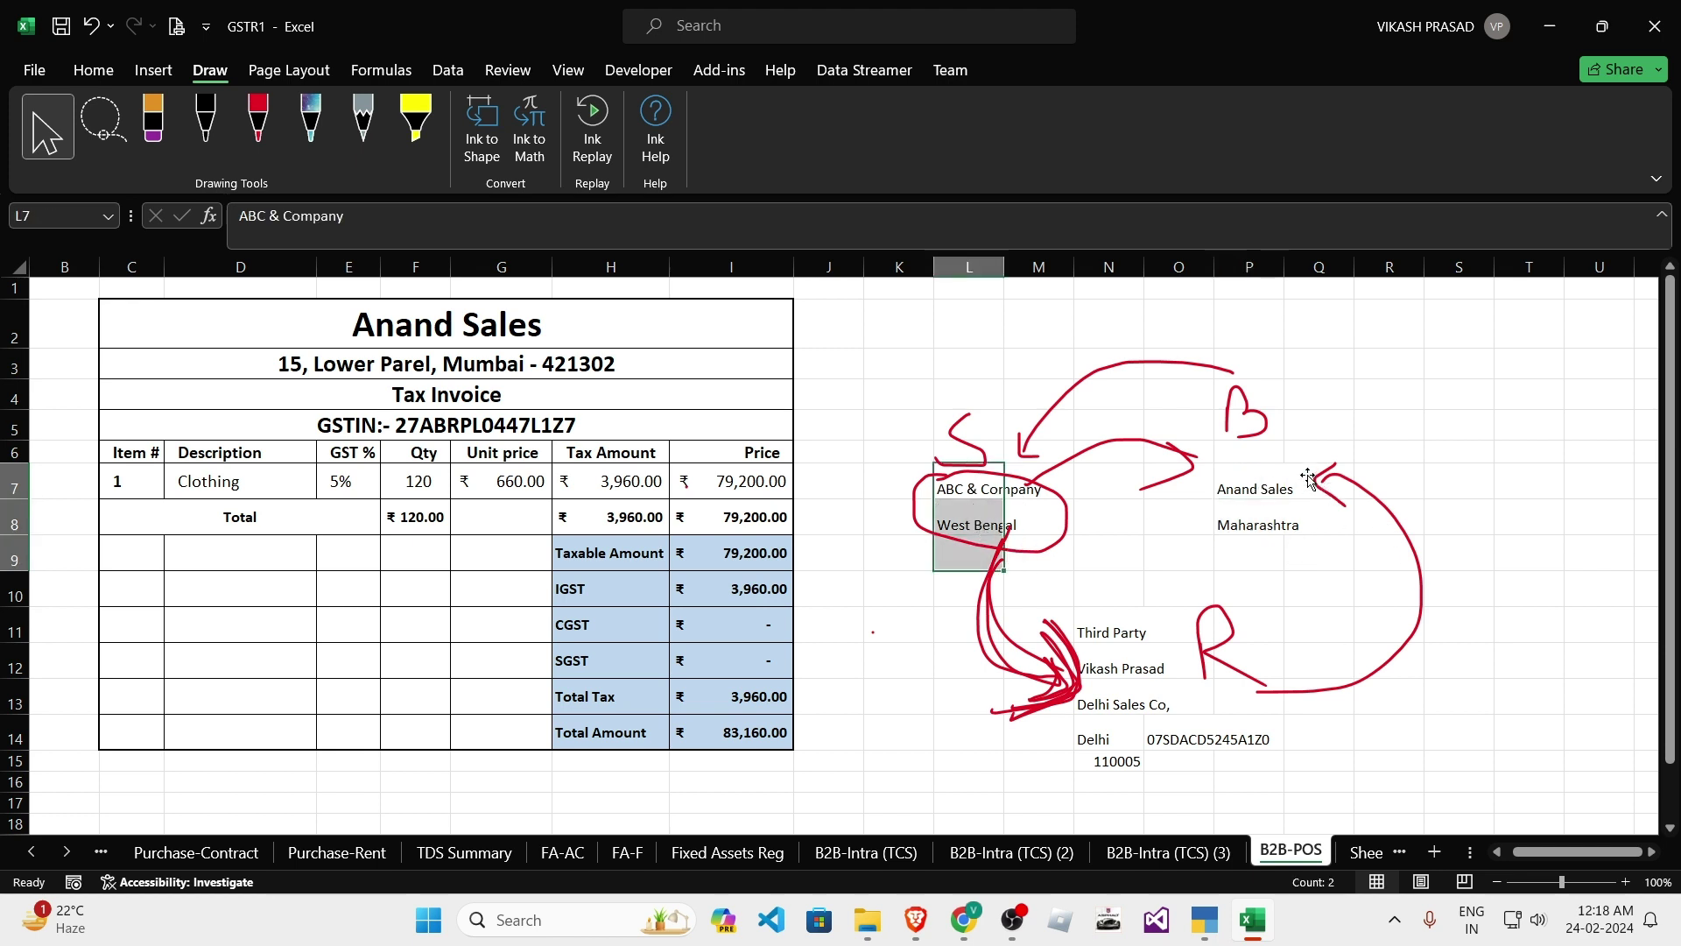
click(1261, 489)
click(985, 501)
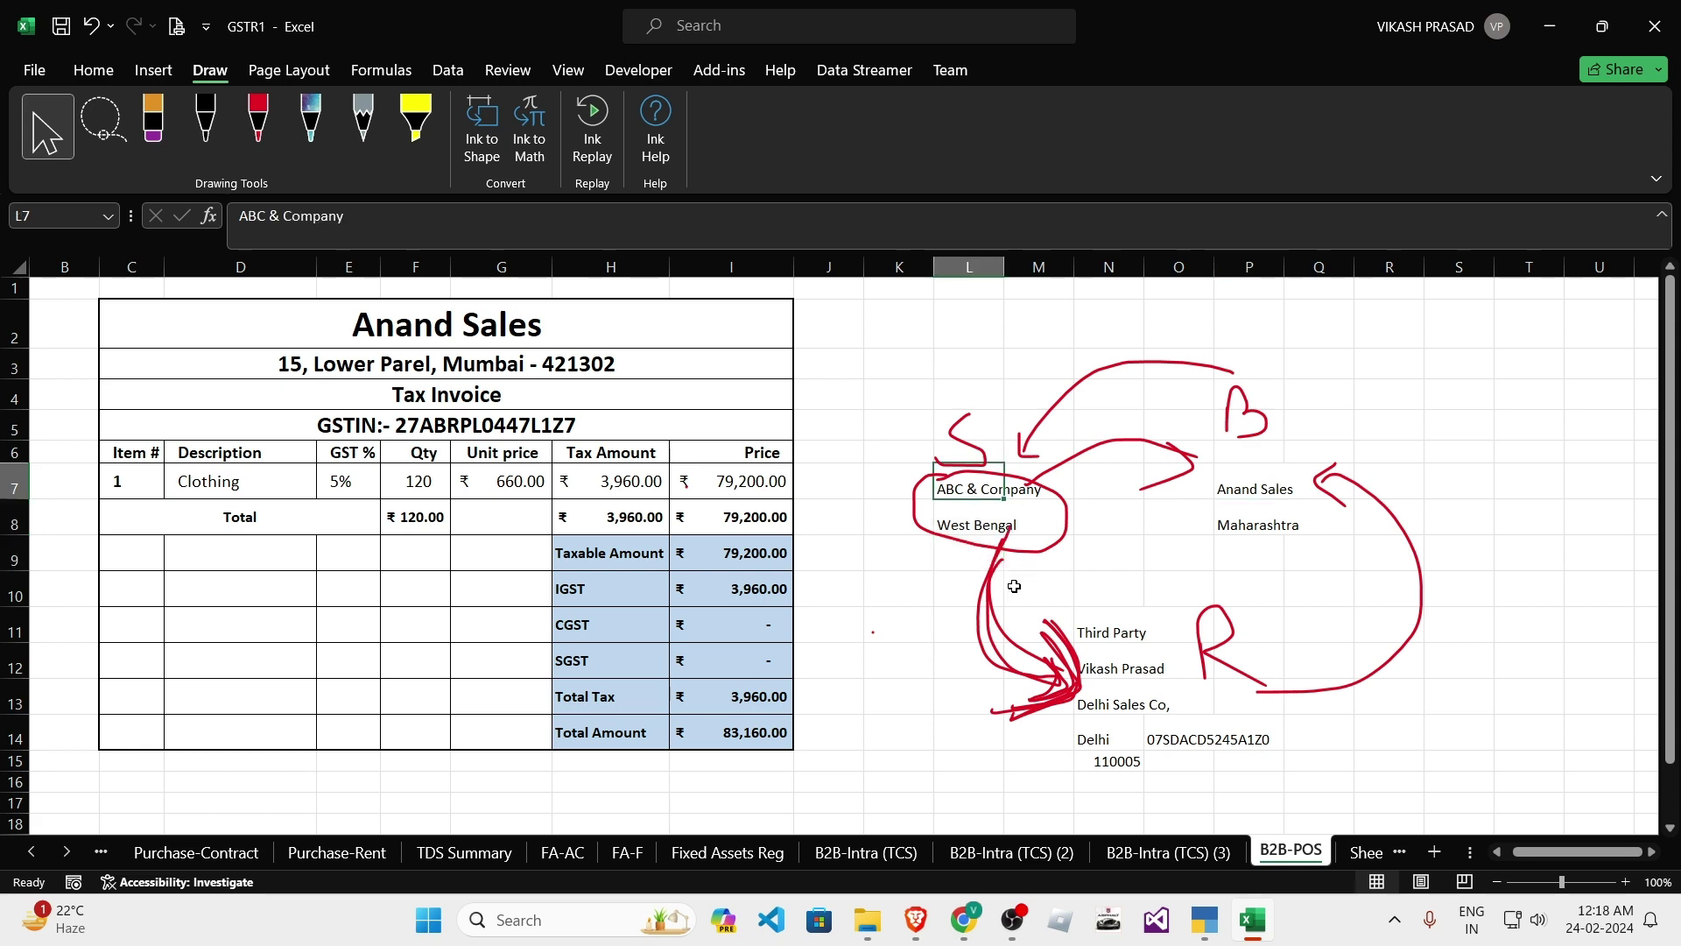
key(alt+Tab)
key(alt+Tab)
click(1219, 482)
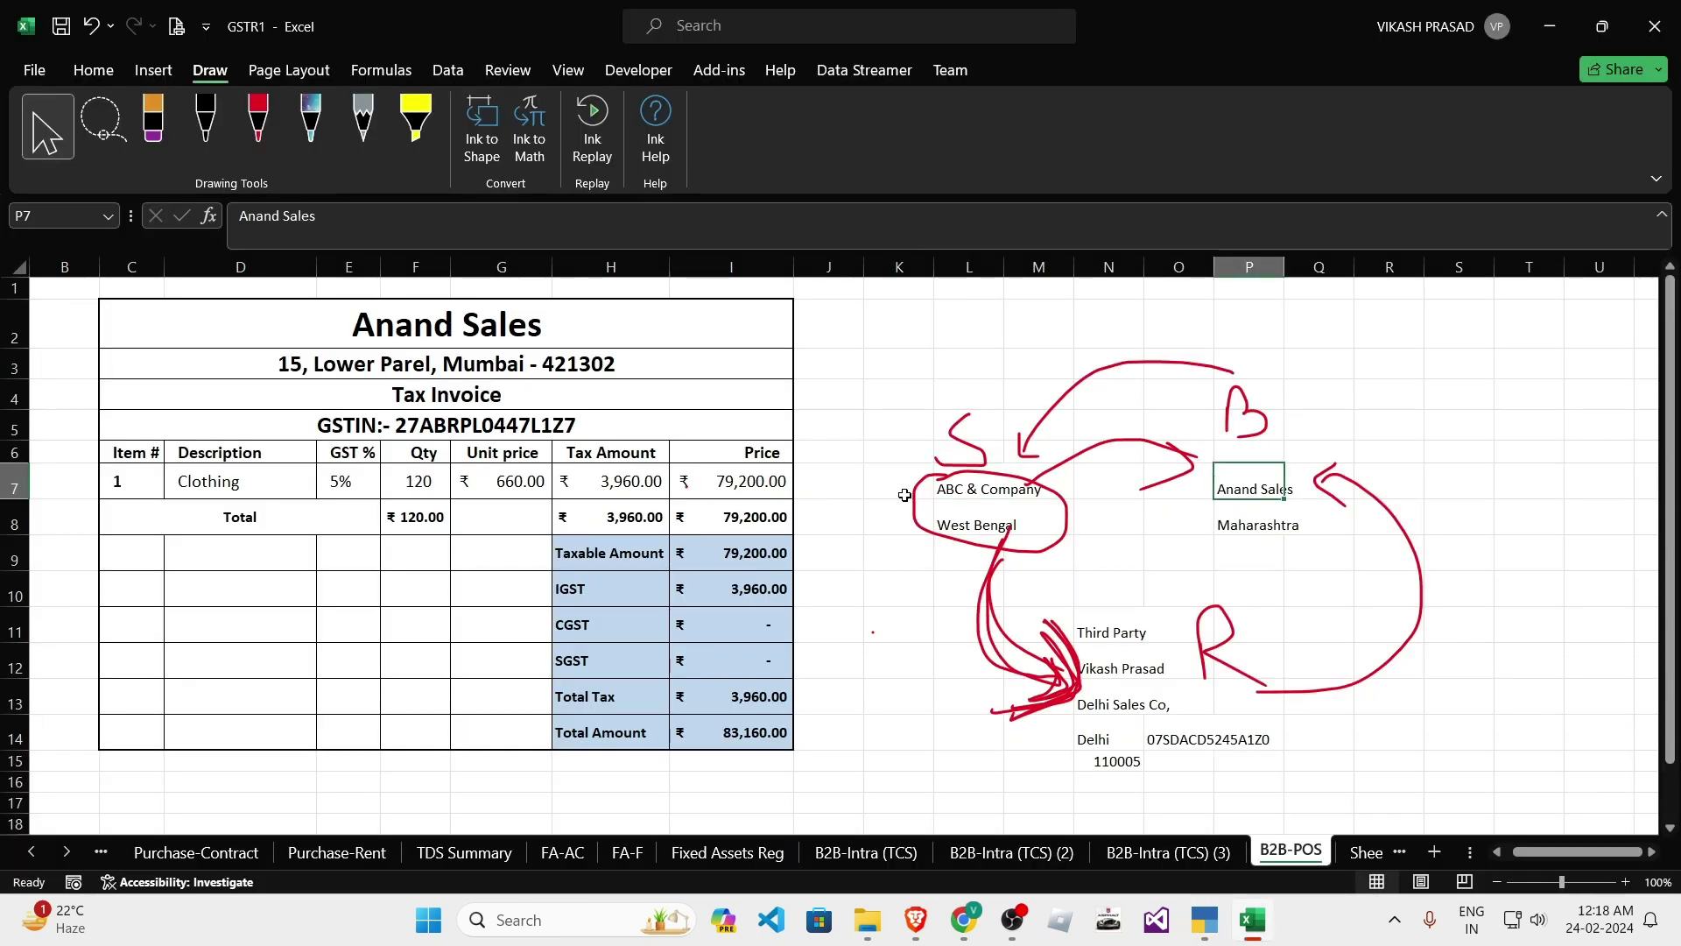
key(alt+Tab)
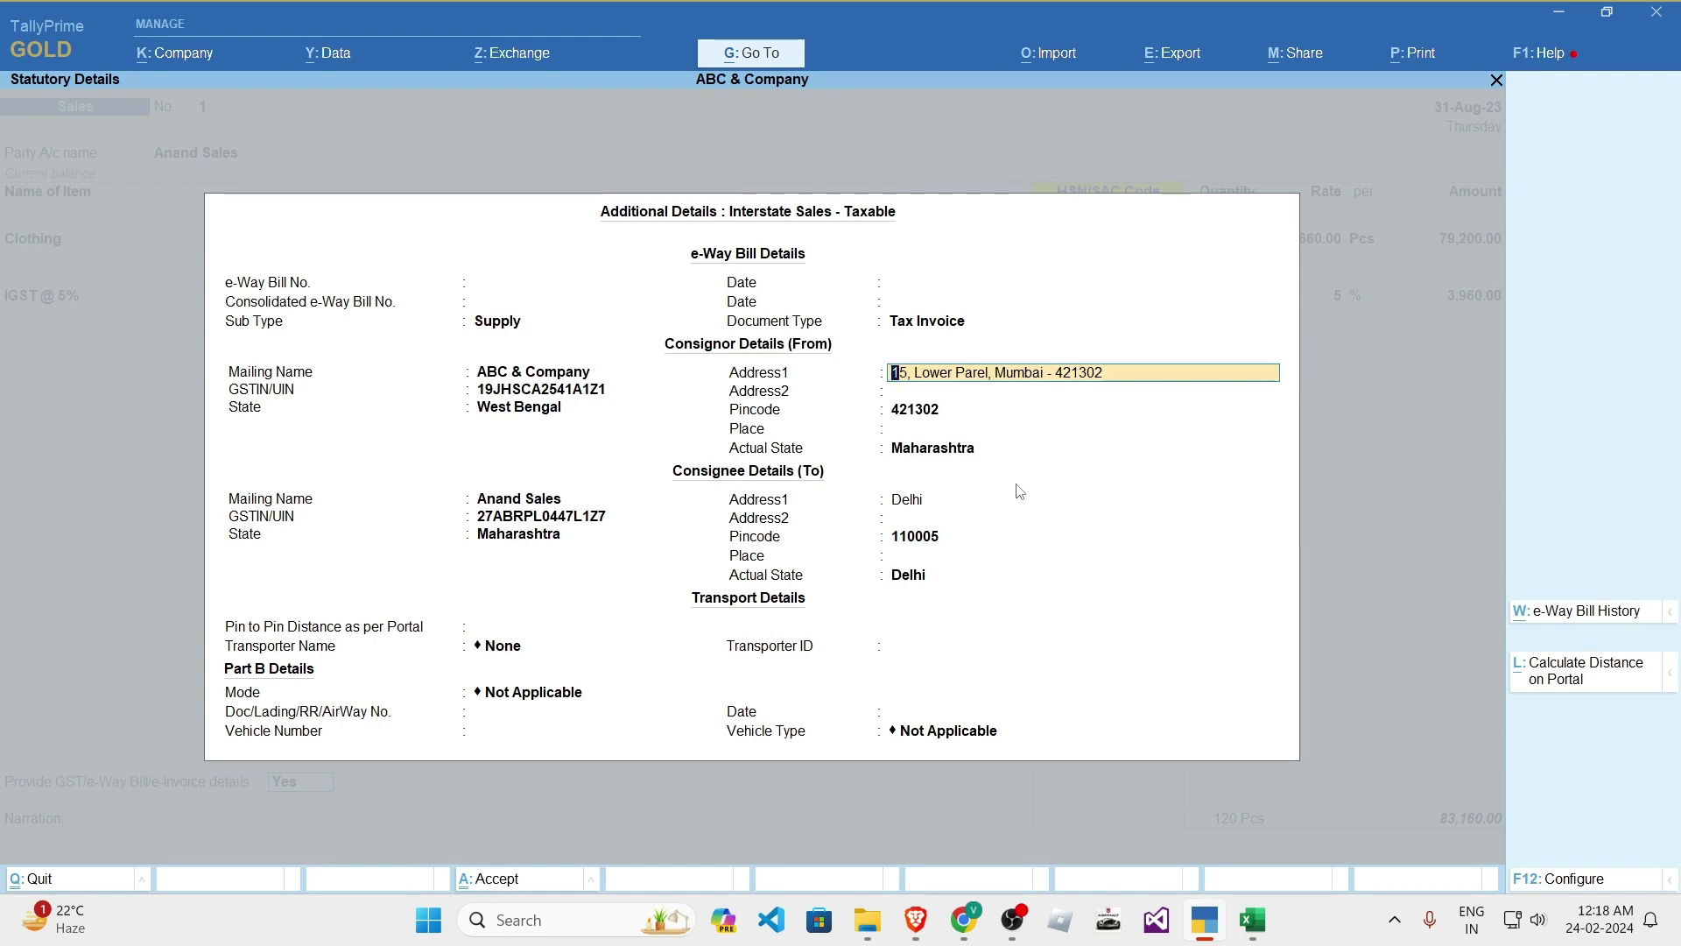
key(BackSpace)
key(Return)
key(alt+Tab)
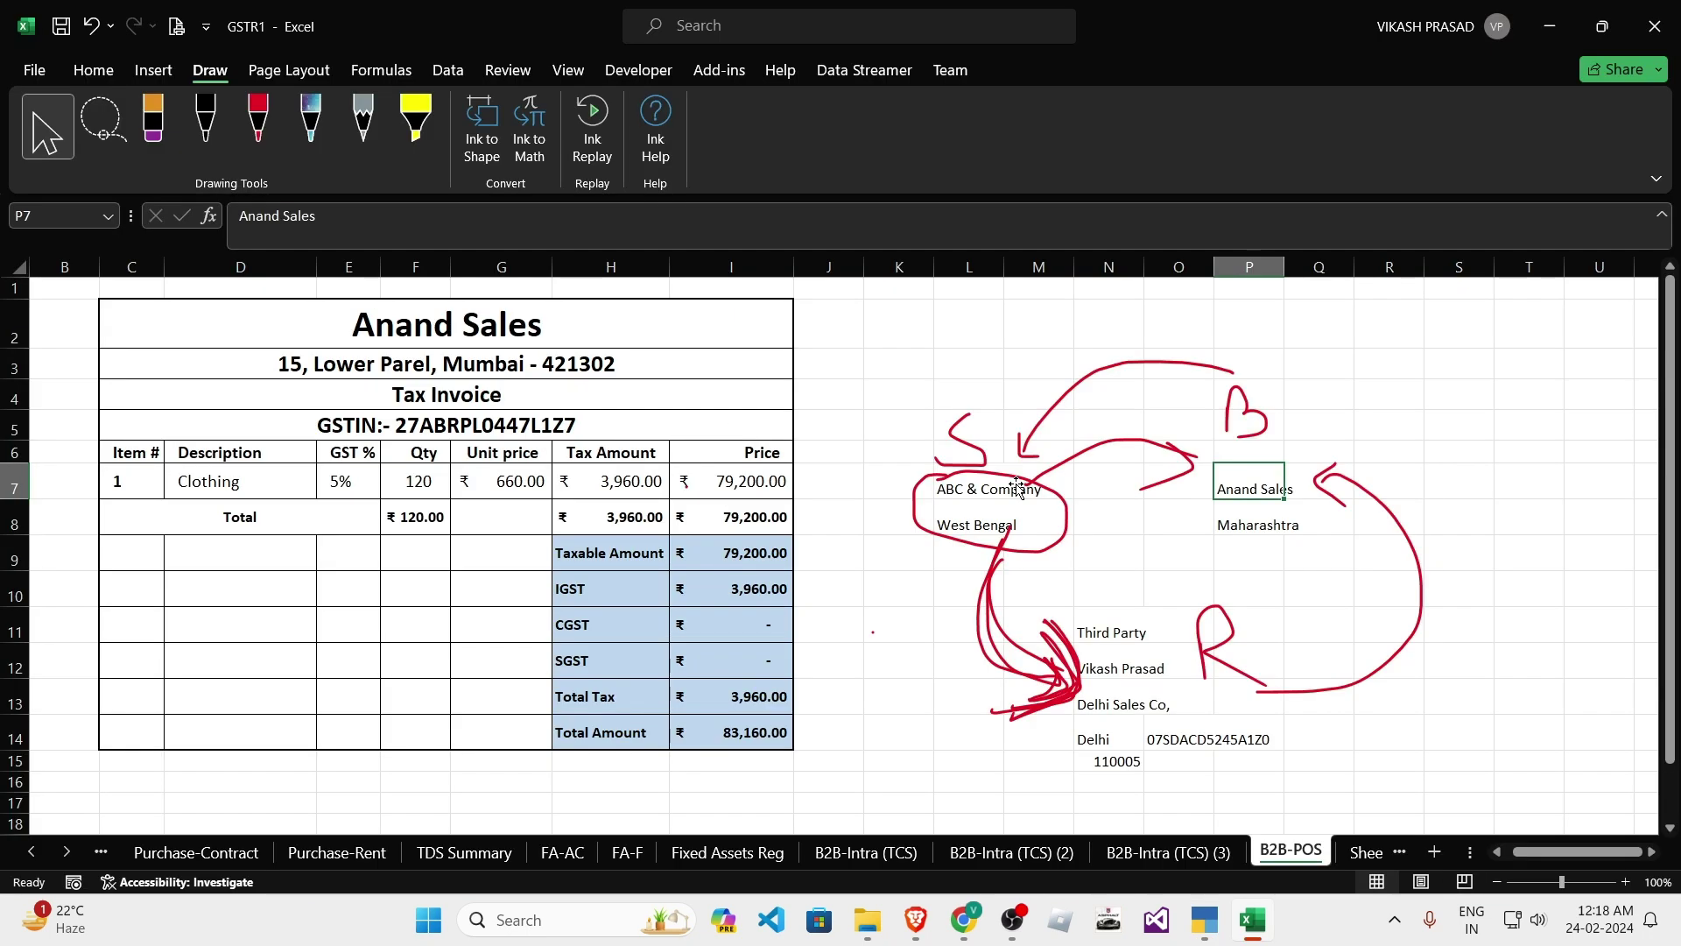
click(964, 499)
click(966, 526)
key(alt+Tab)
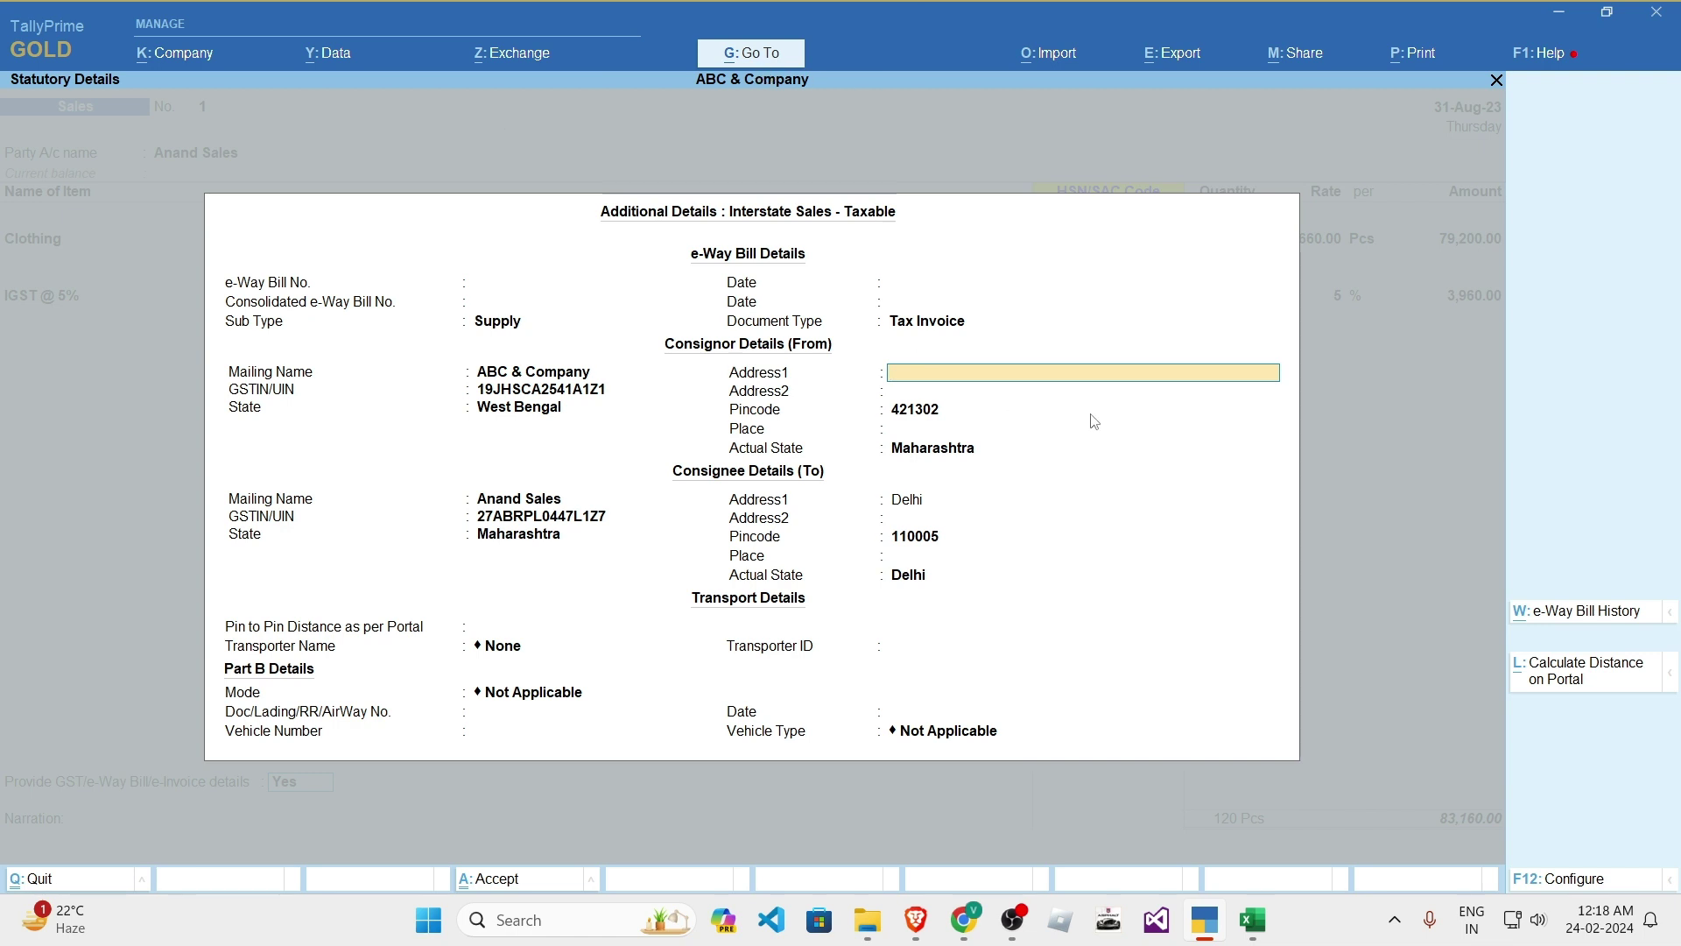
- Accept the e-Way Bill and e-Invoice details, answer No, and save the voucher
click(176, 55)
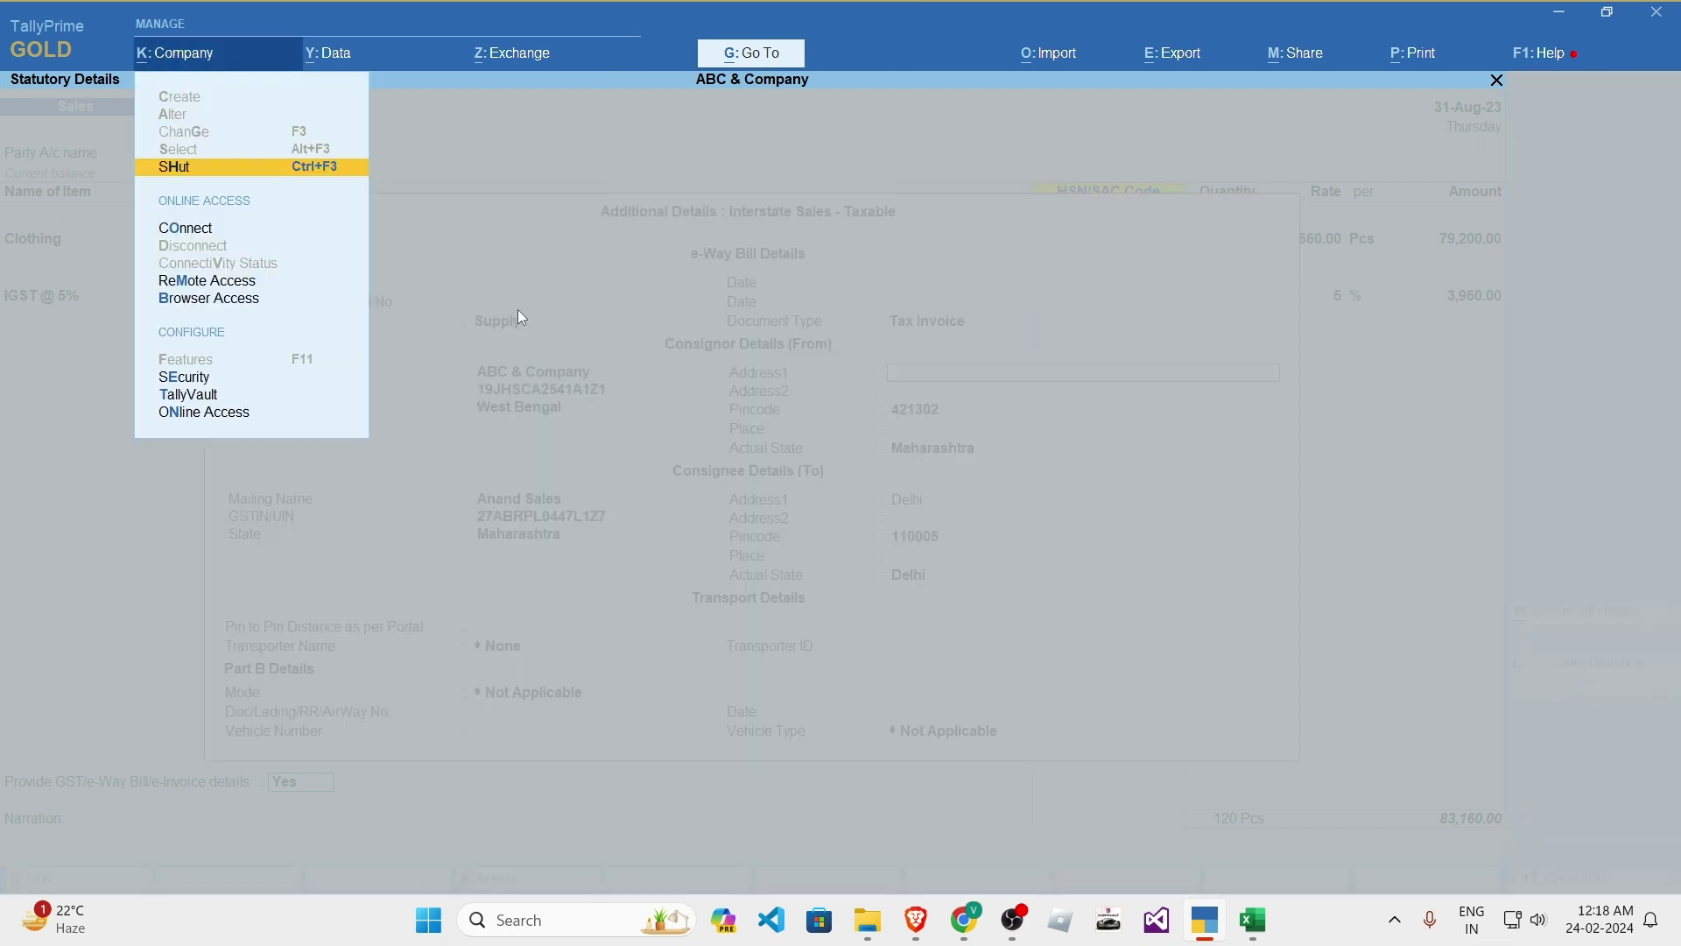
key(Up)
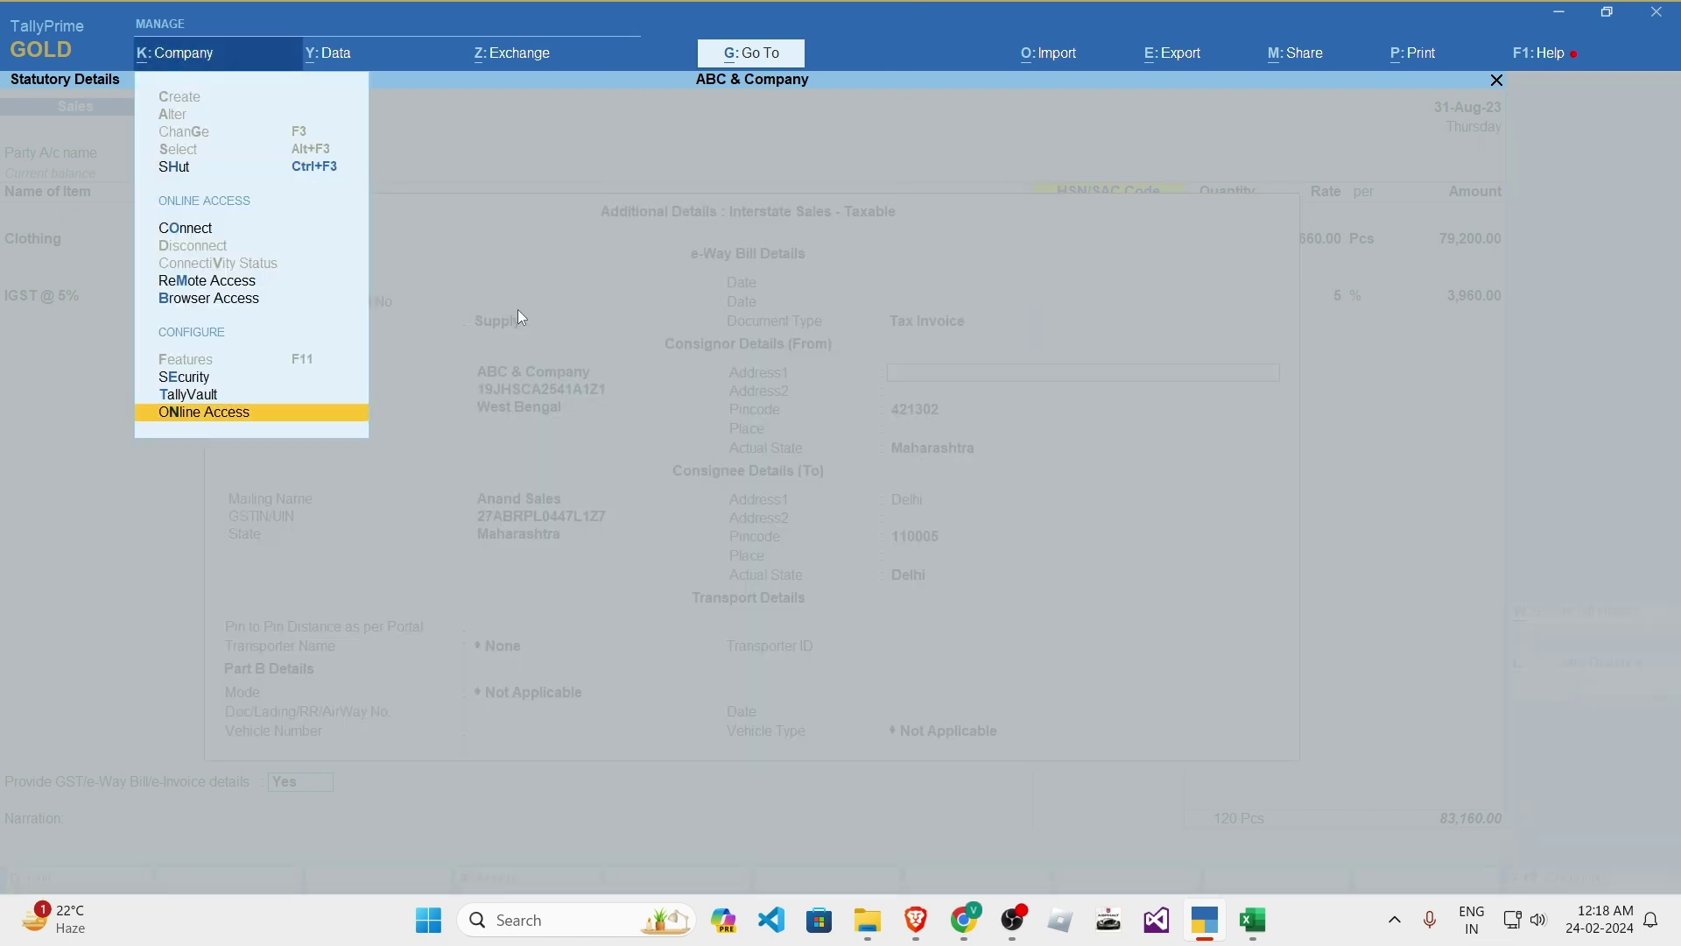
key(Escape)
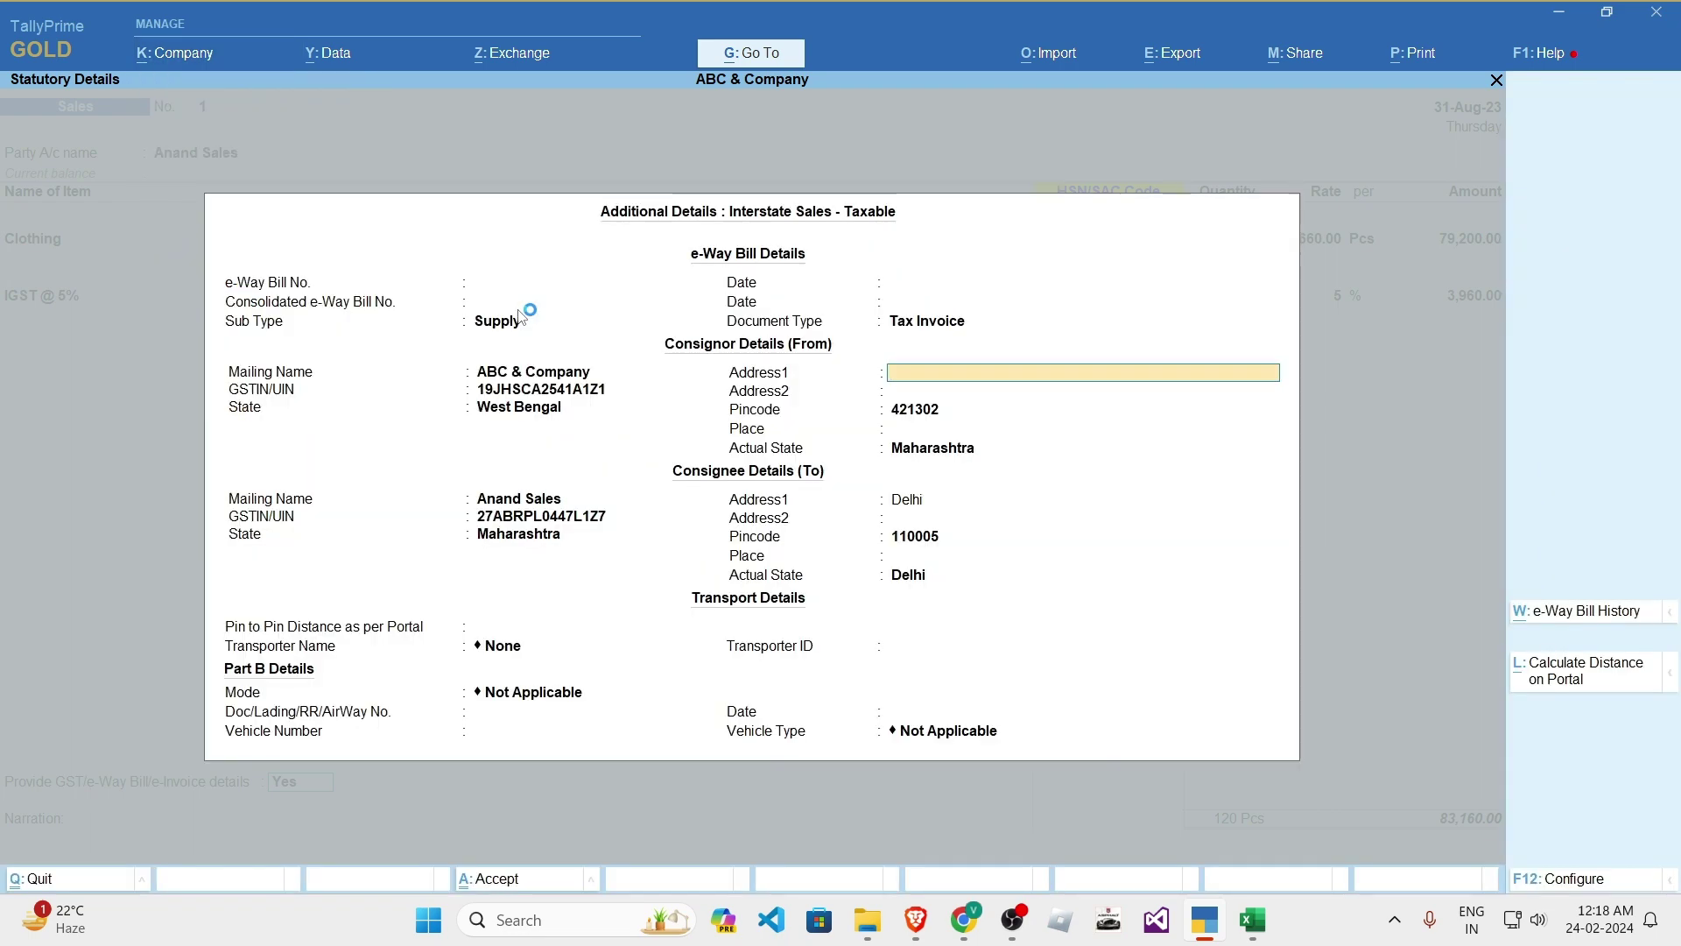
key(ctrl+a)
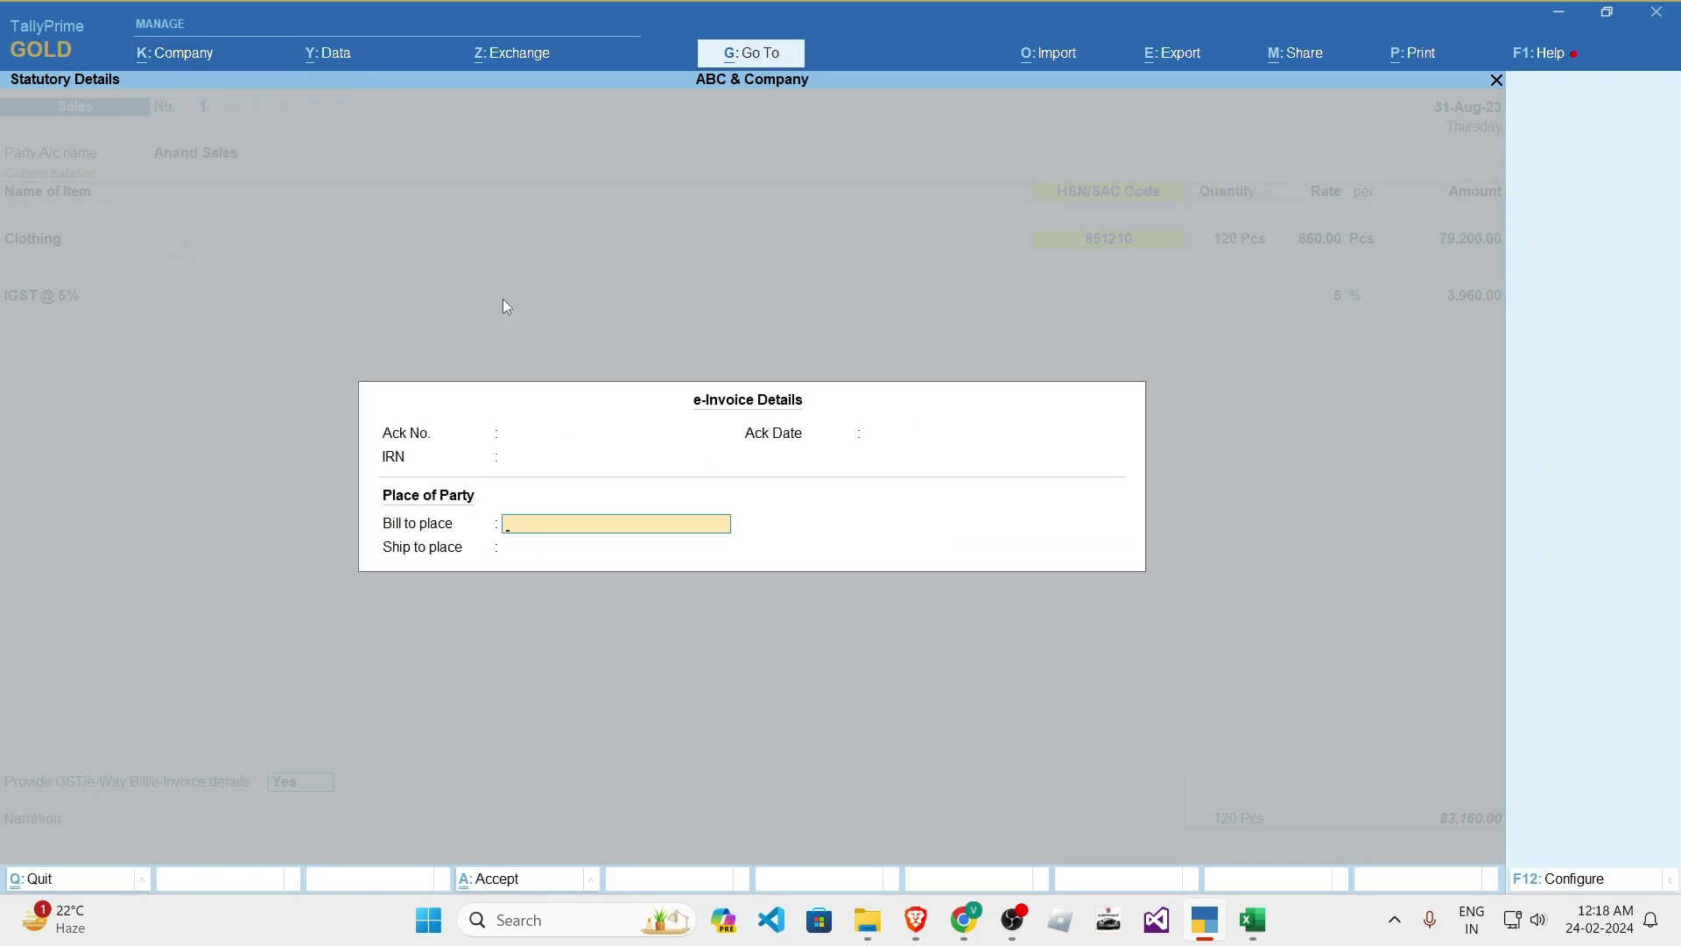
key(ctrl+a)
key(ctrl+a)
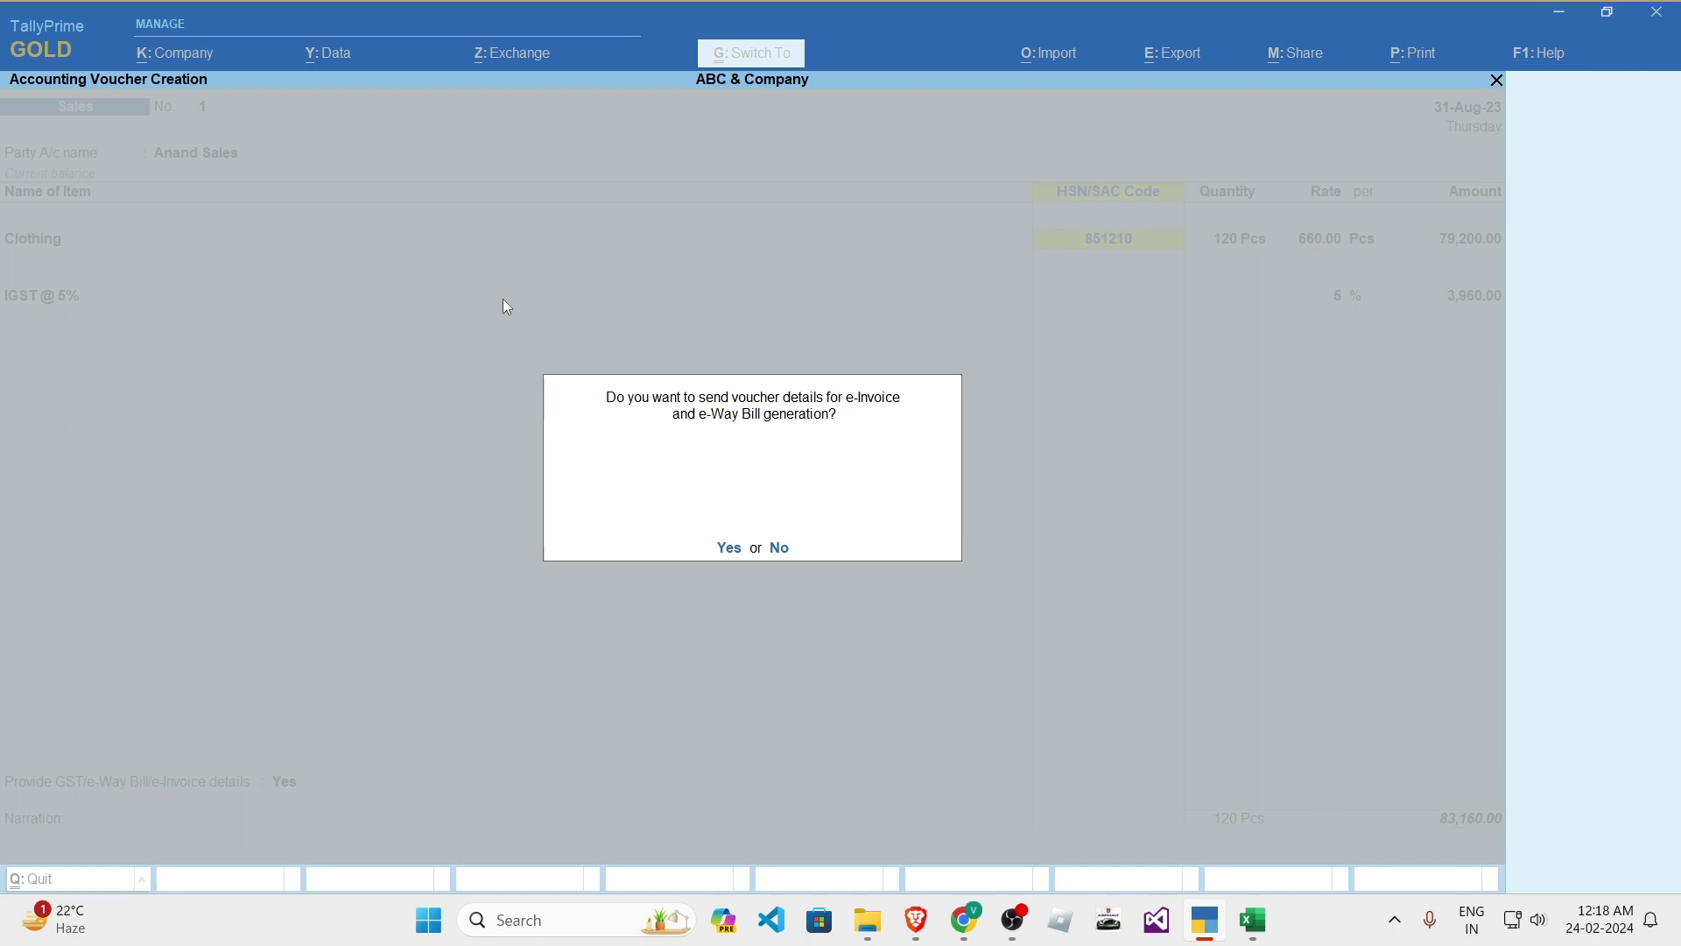
key(n)
key(Escape)
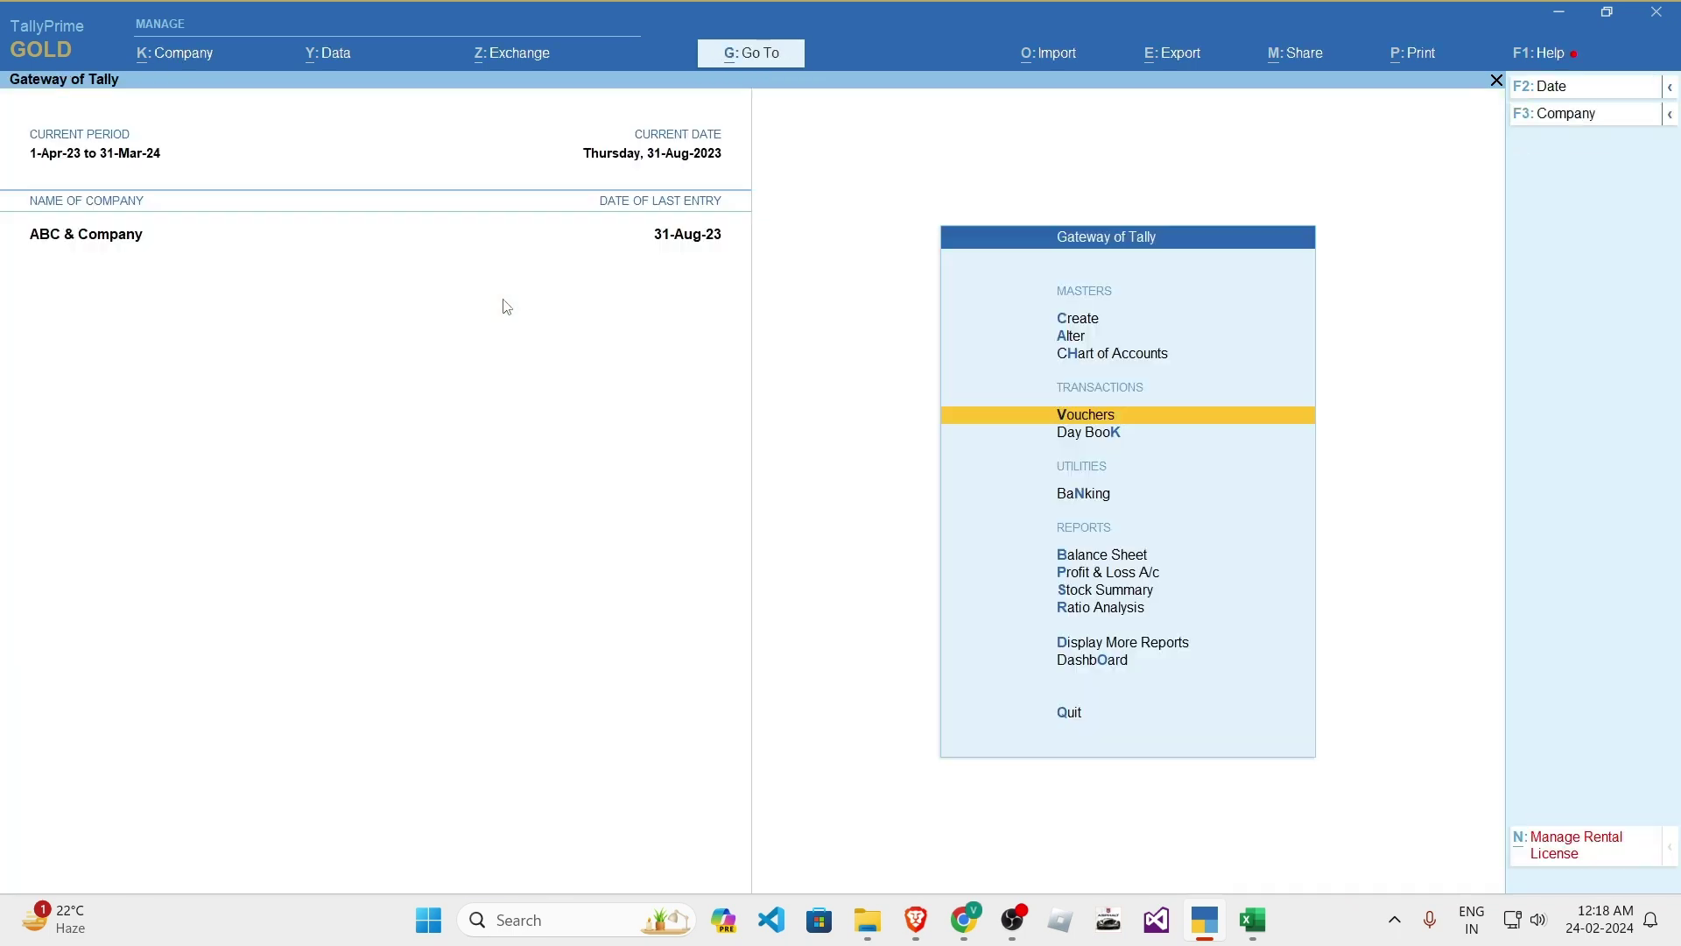
- Alter ABC & Company with address '25 MP Road, Kolkata' and pincode 700001
key(Up)
key(Up)
key(Up)
click(193, 68)
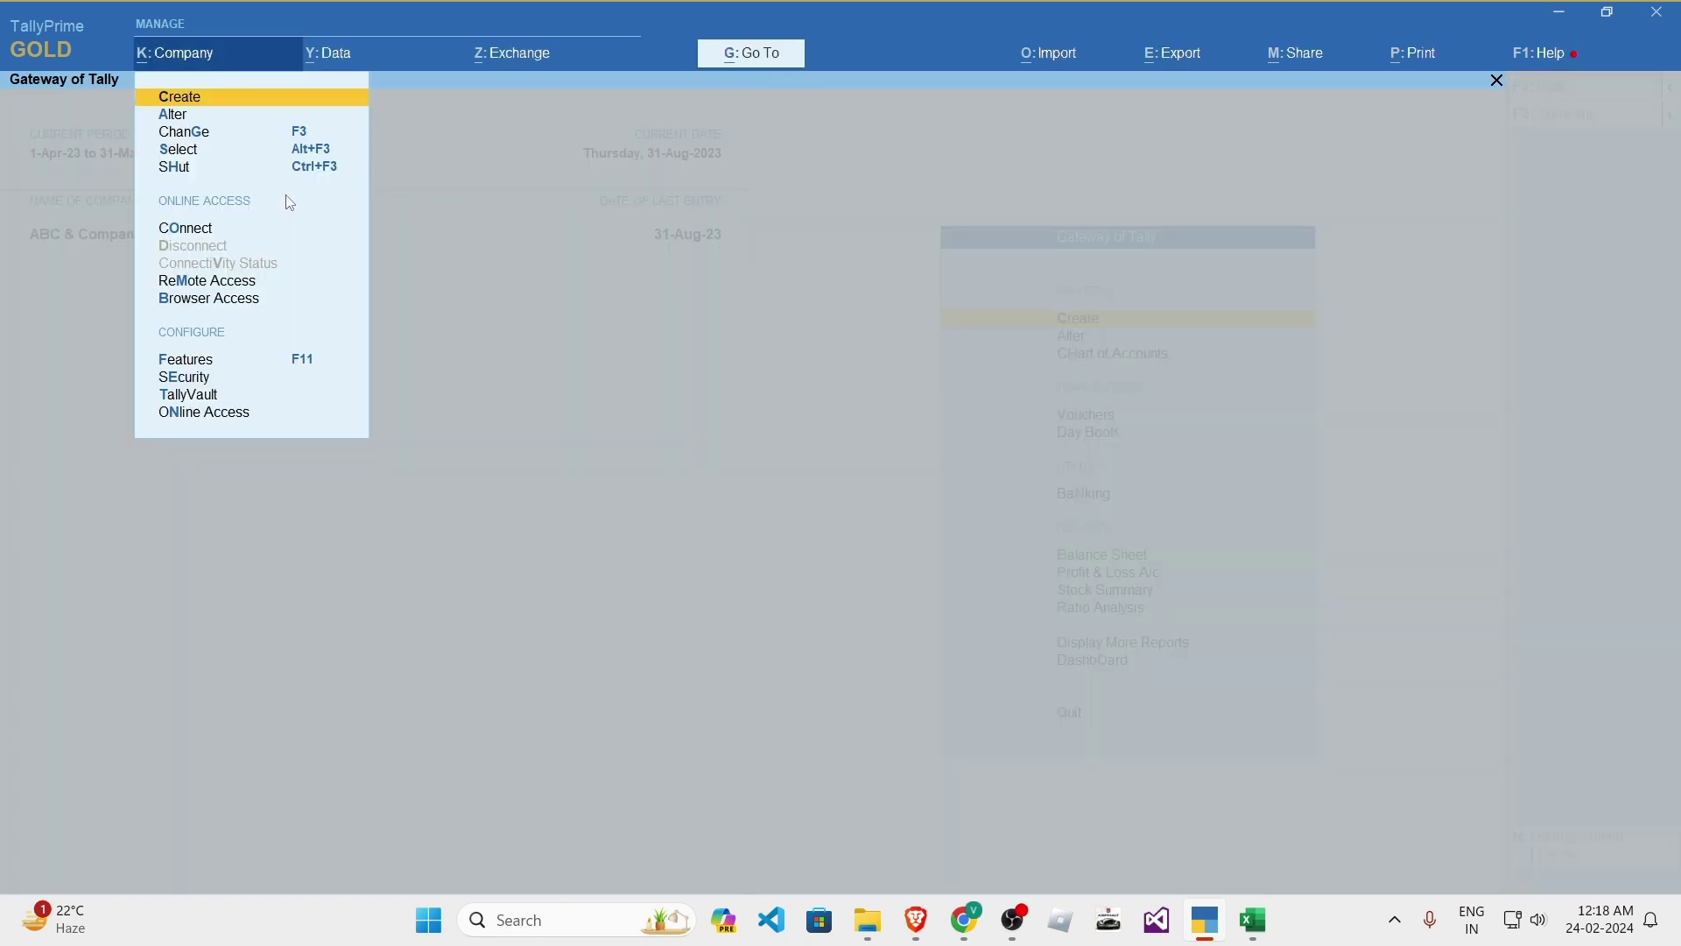
key(Down)
key(Return)
key(Return)
key(Return)
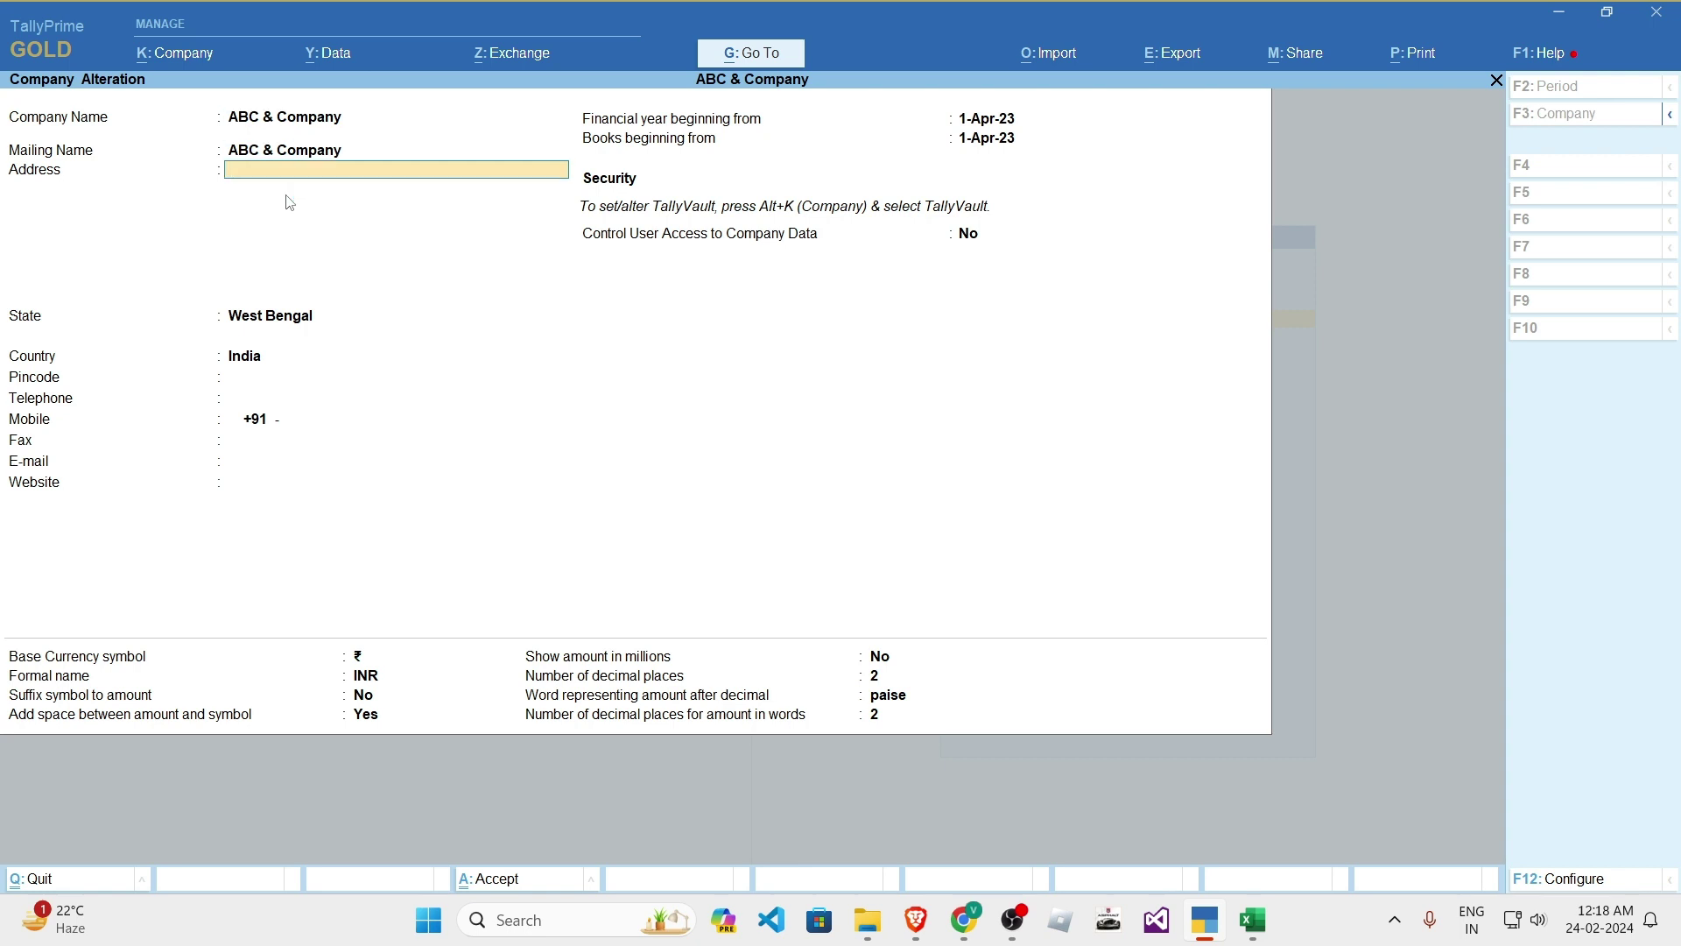
text(25 MP Road, Kolkata)
key(Return)
key(Return)
key(Return)
key(Return)
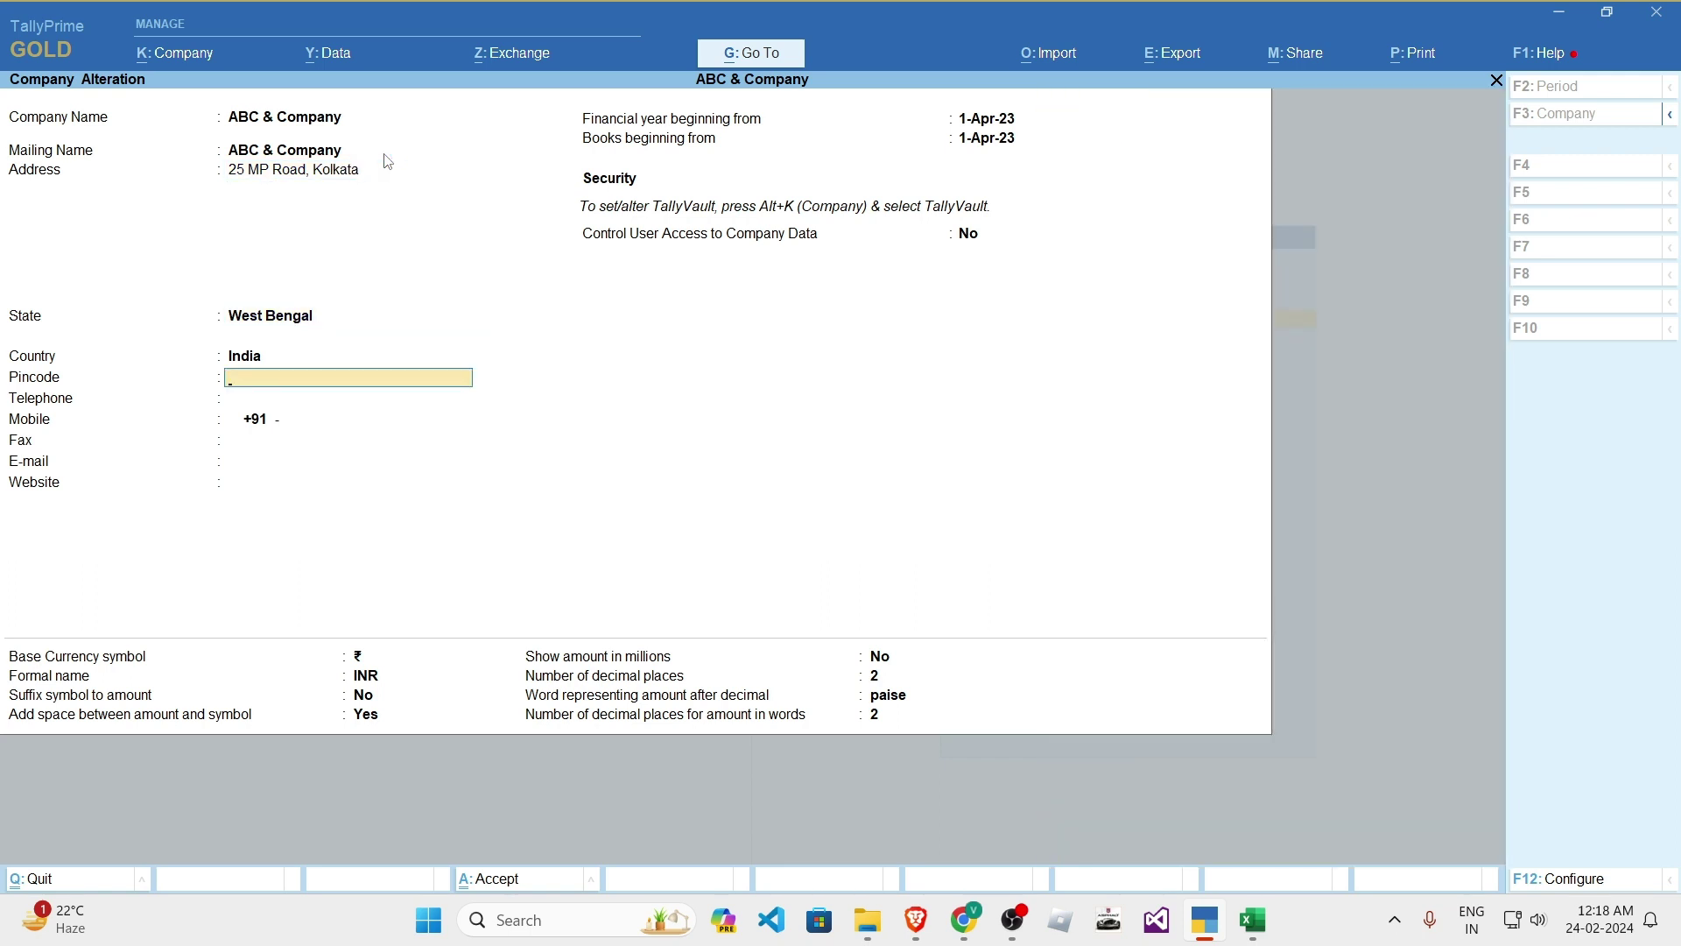
text(700001)
key(Return)
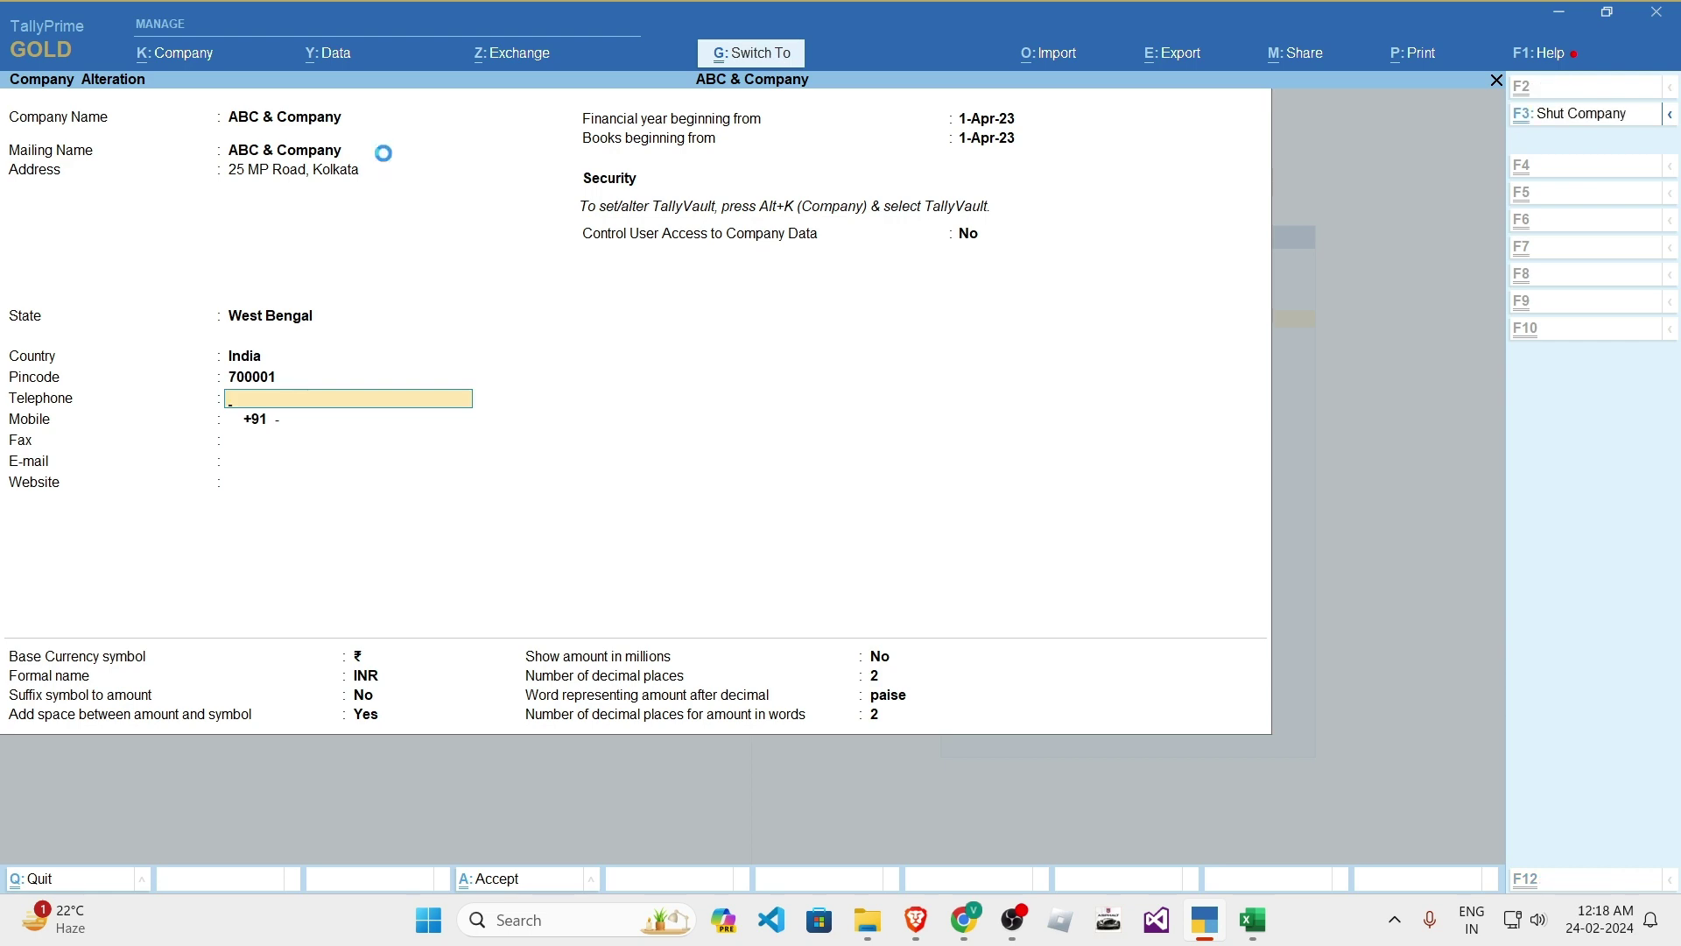
key(ctrl+a)
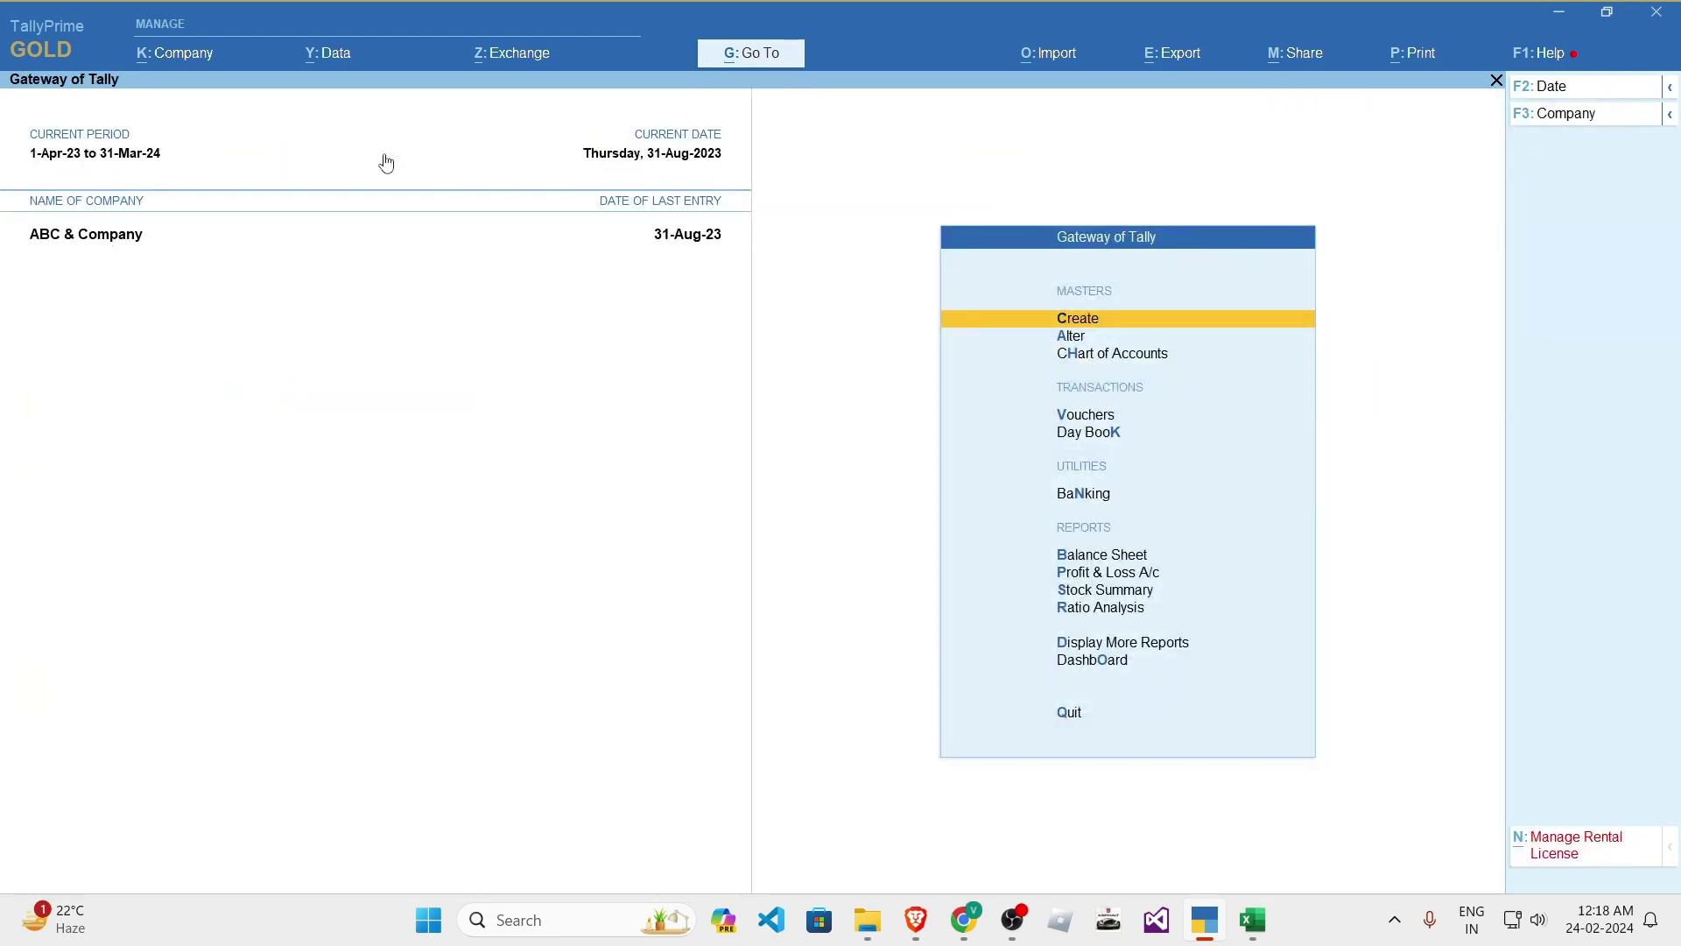
- Open the Anand Sales ledger from Account Books and alter its Sales voucher No. 1
key(d)
key(a)
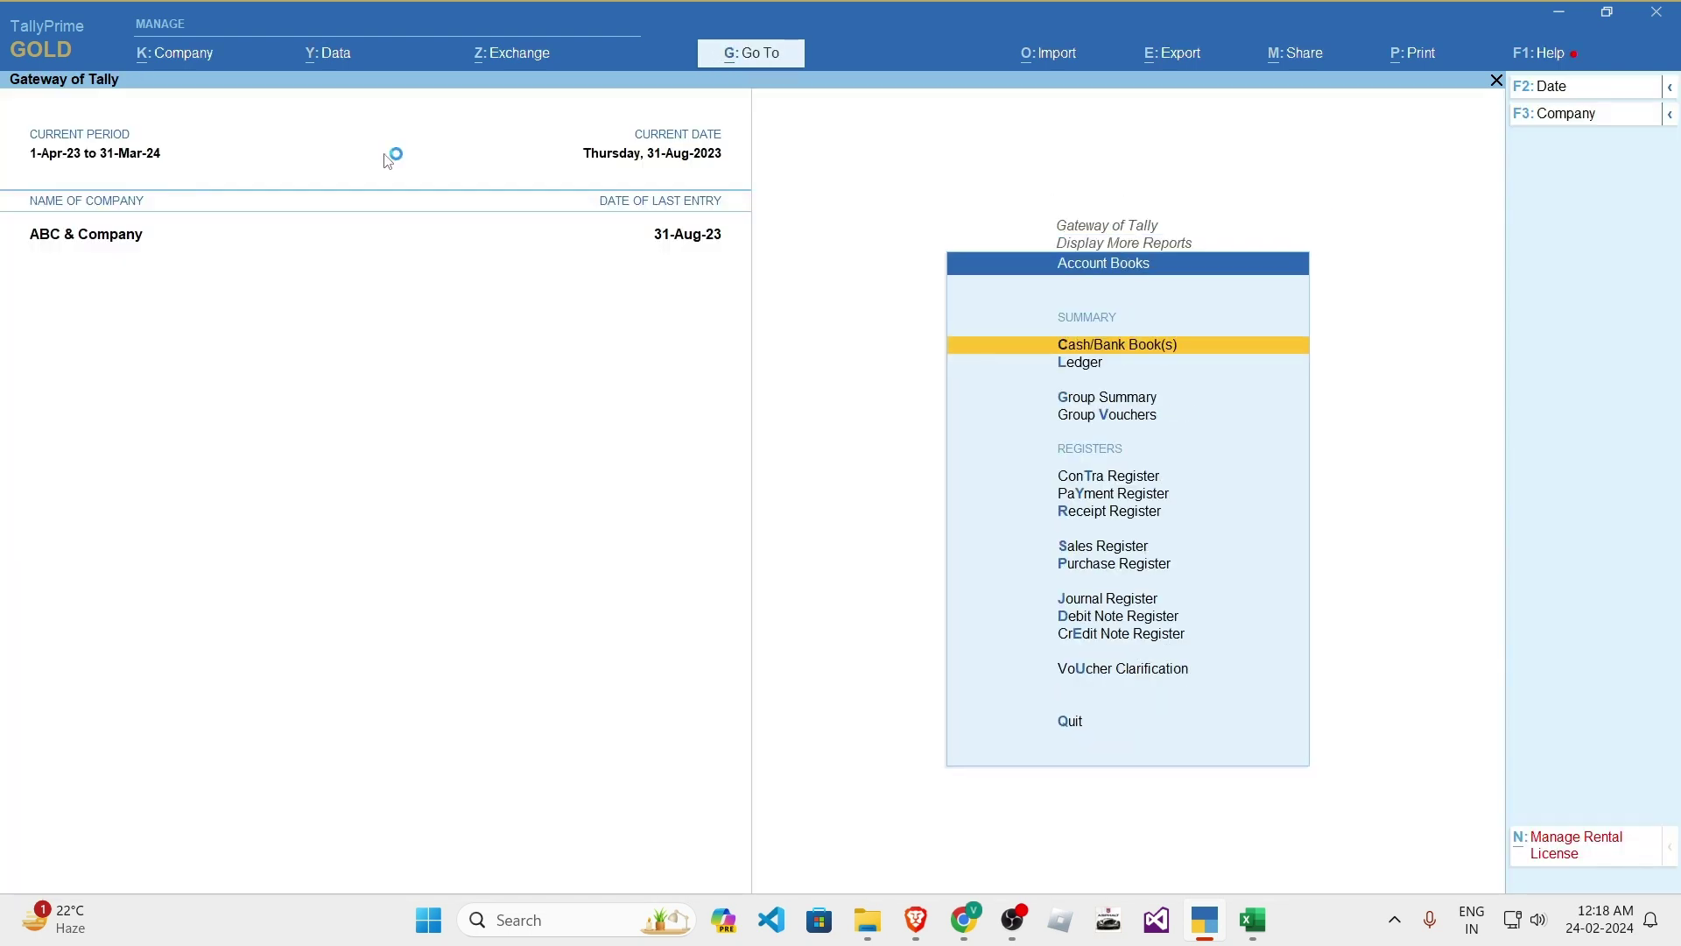
key(l)
key(Down)
key(Return)
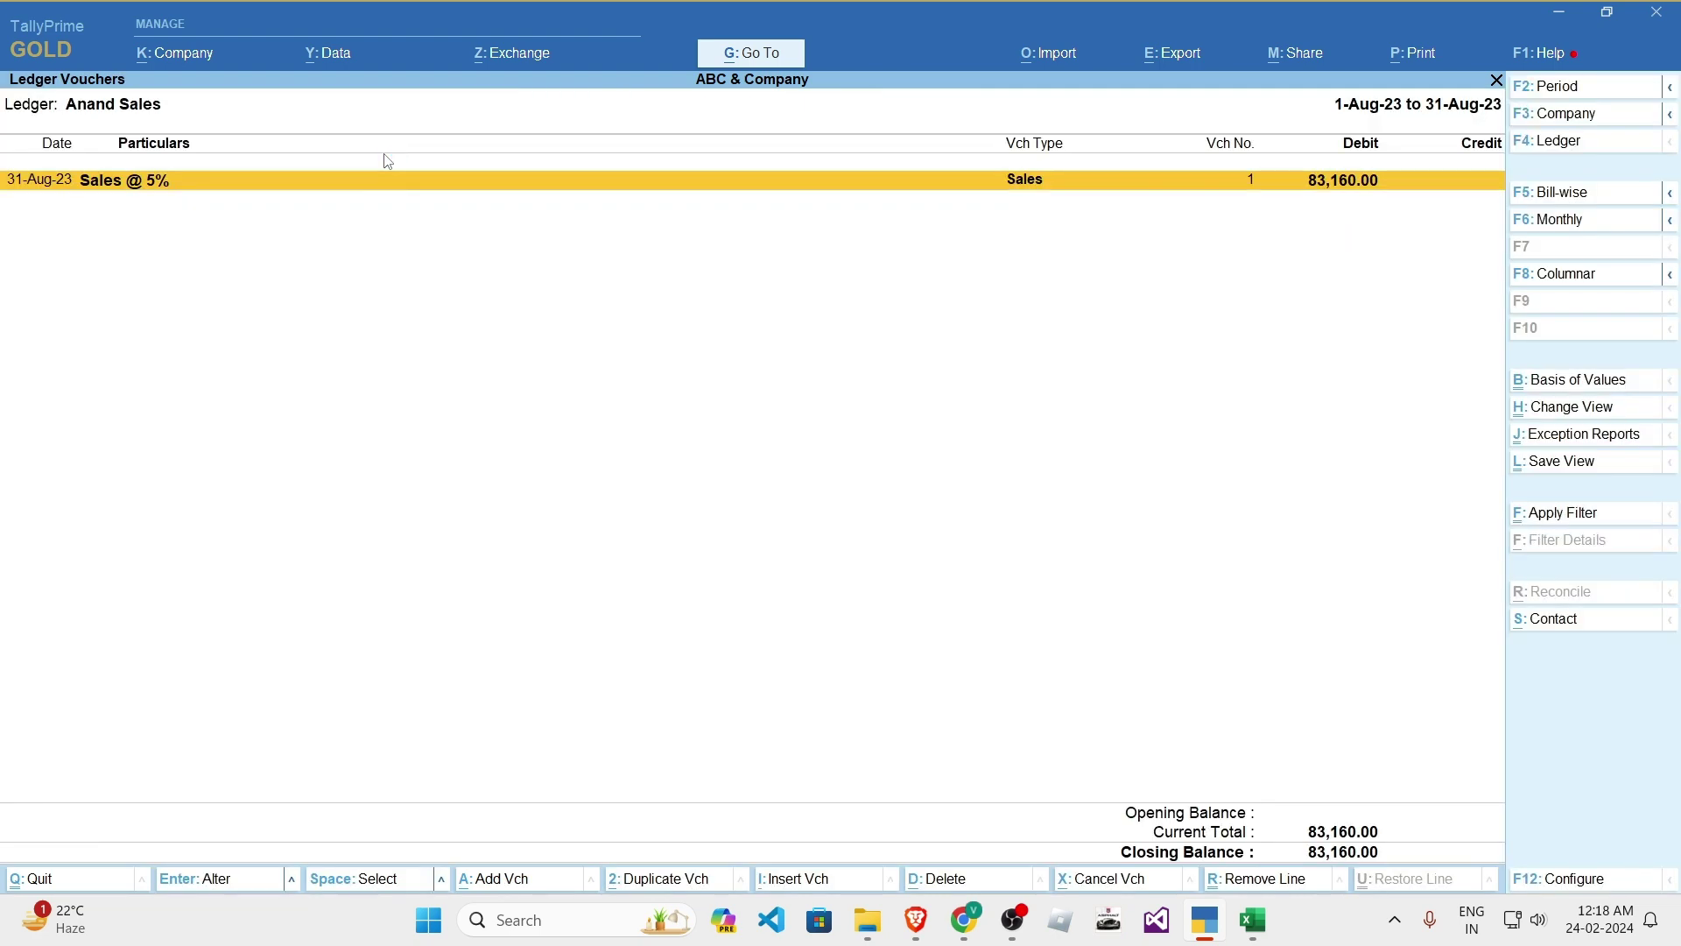
key(Return)
key(Return)
key(Return)
key(Return)
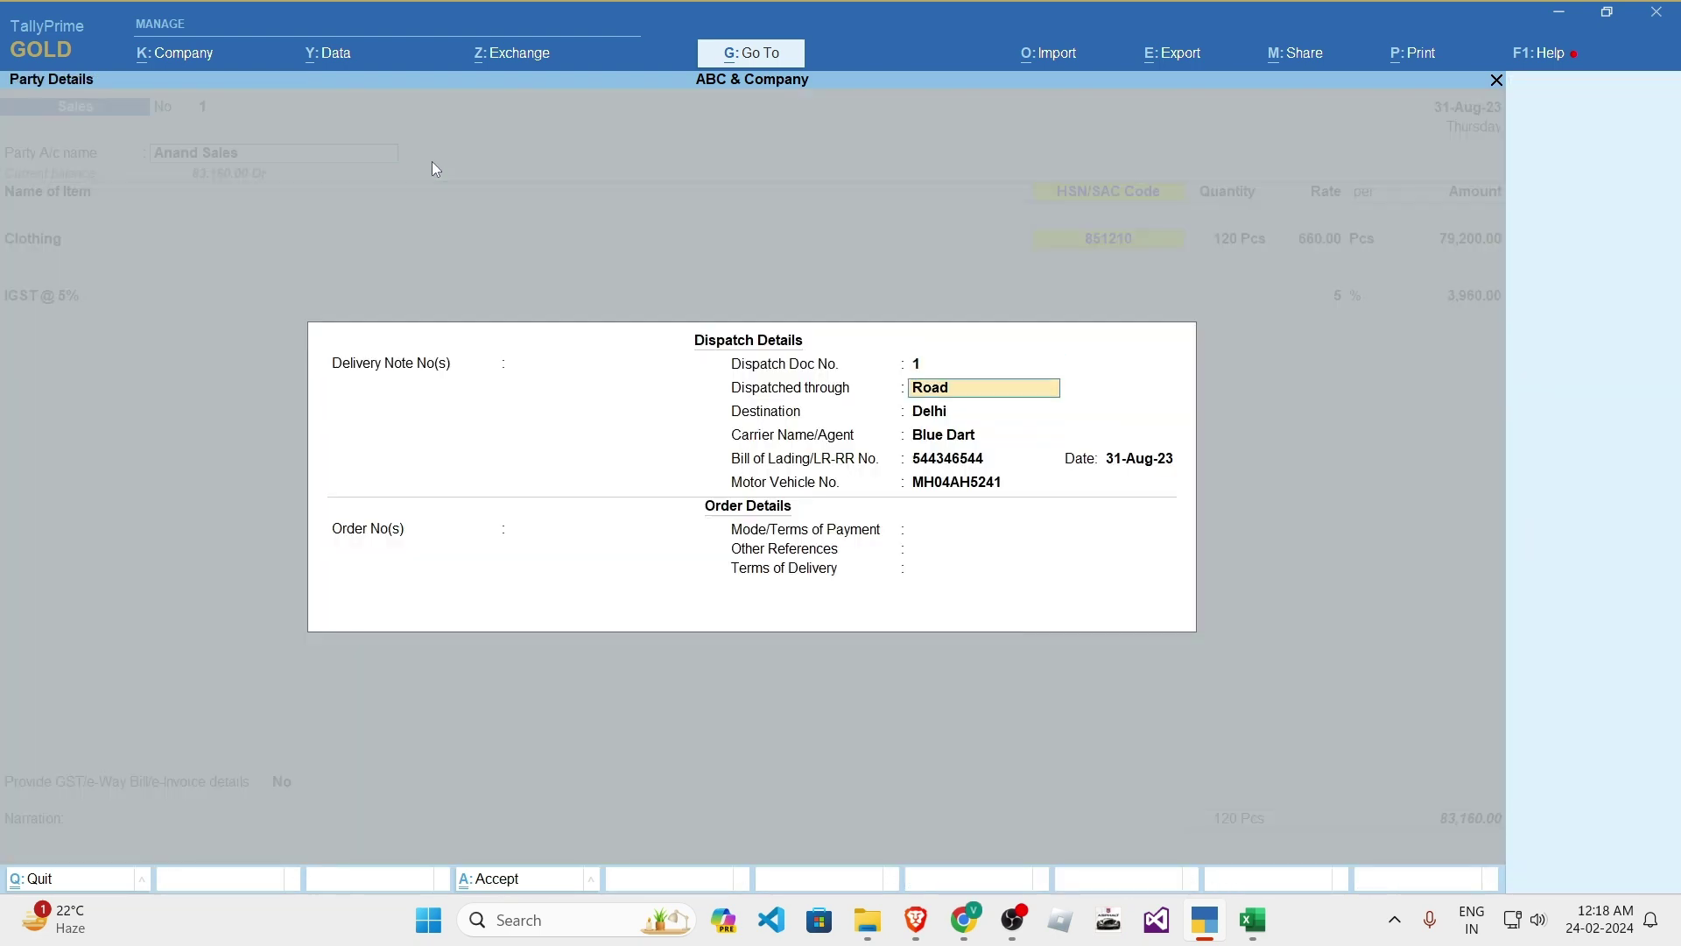
key(ctrl+a)
key(Return)
key(Return)
key(Return)
key(Return)
key(Return)
key(ctrl+a)
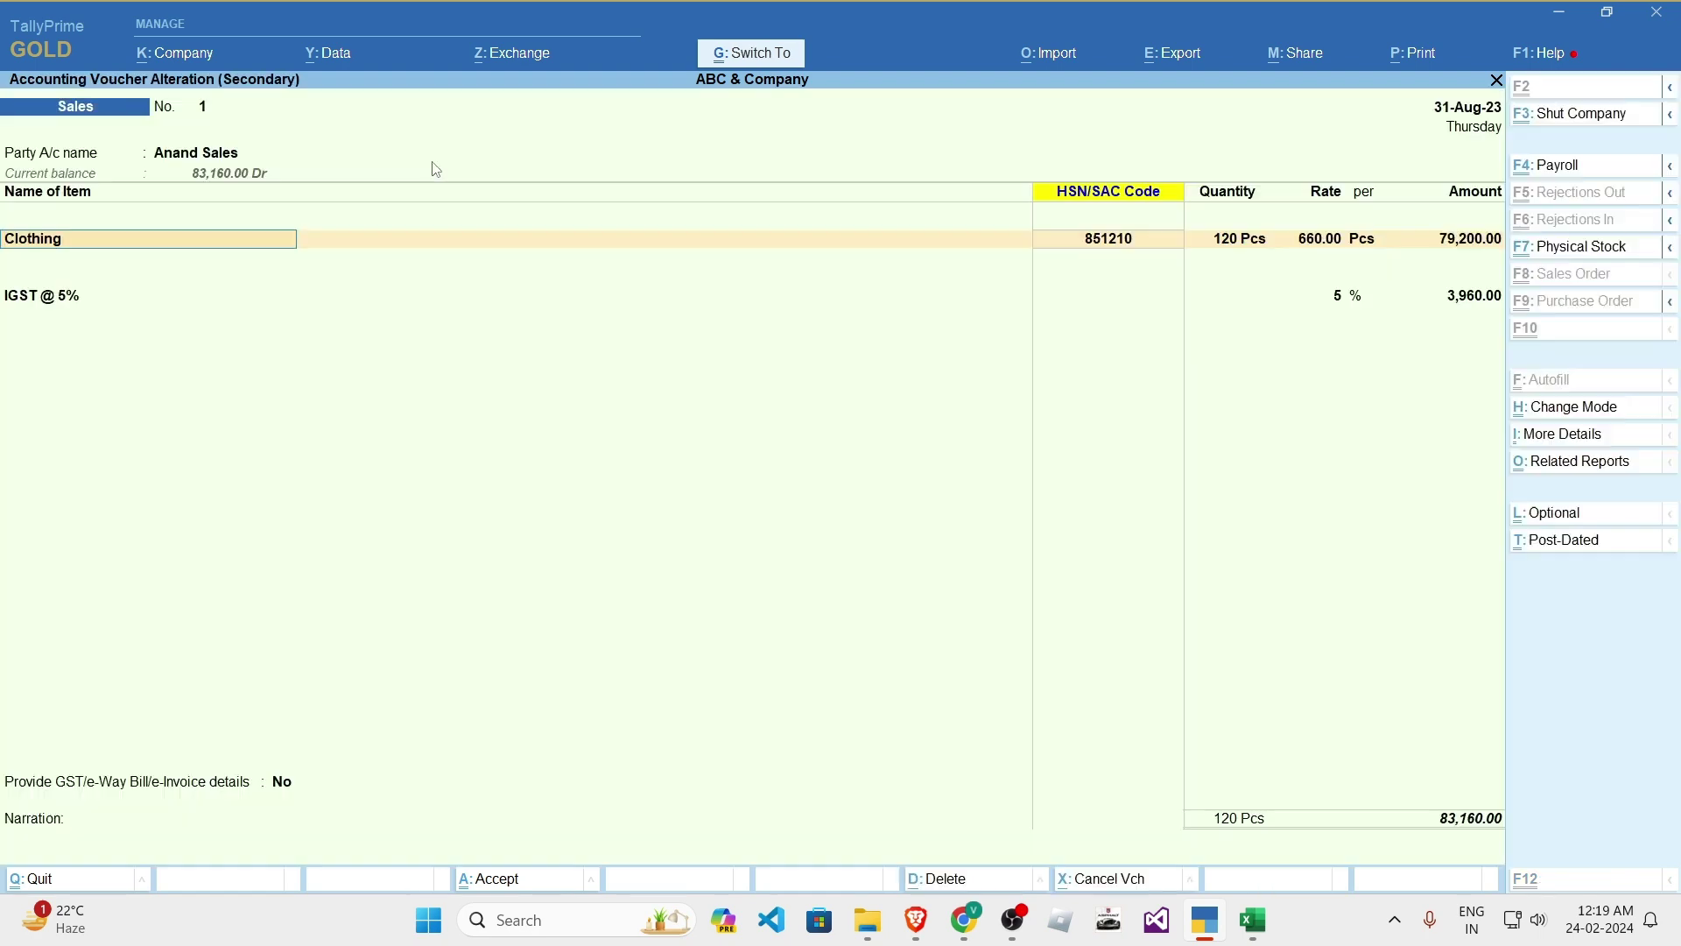
key(Return)
key(Return)
key(Return)
key(Return)
key(Return)
key(Return)
key(Return)
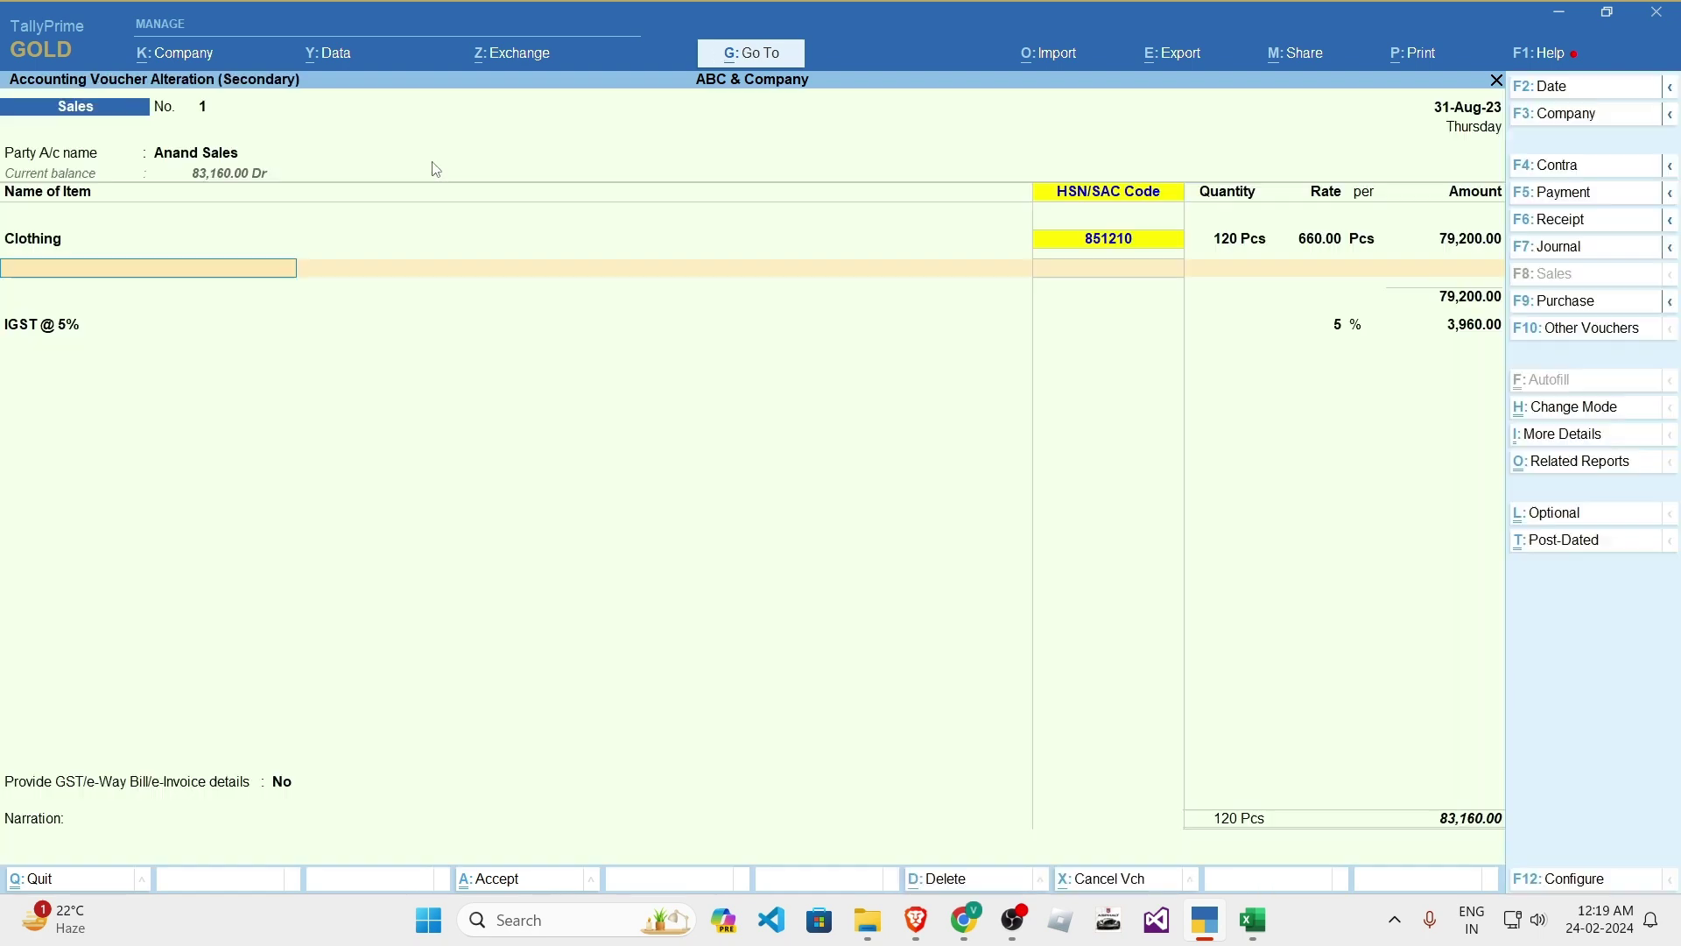
- Enable e-Way Bill details with consignor 25 MP Road, Kolkata, 700001, West Bengal
key(Down)
key(Return)
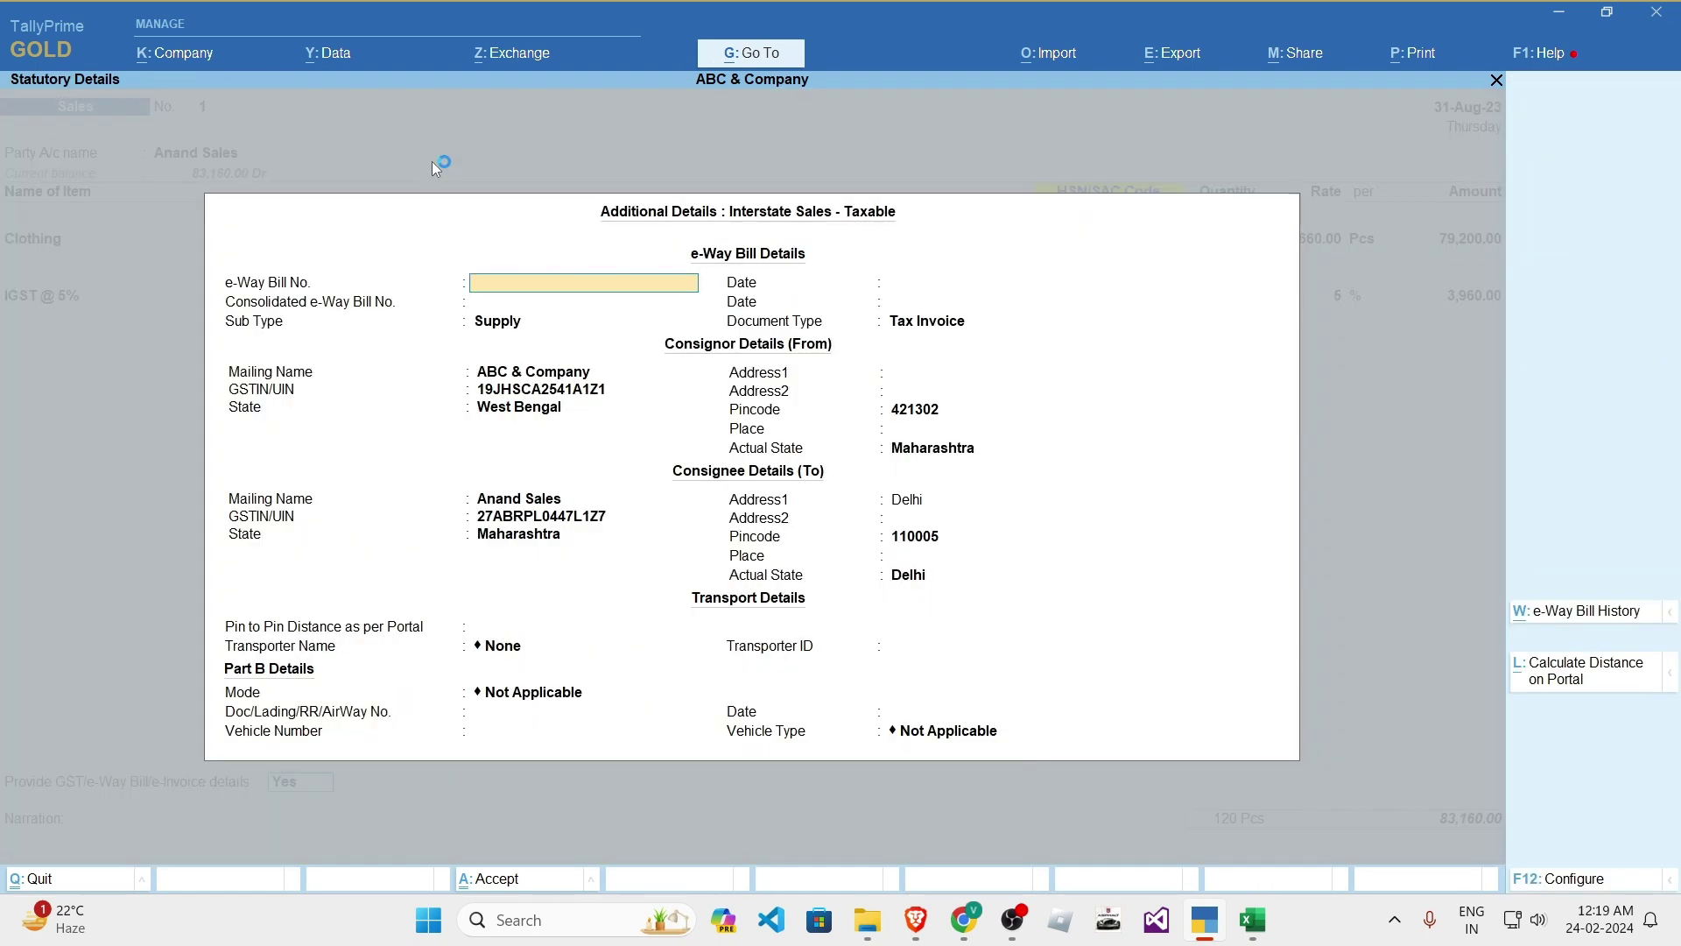
key(Return)
key(Return)
key(Return)
key(alt+Tab)
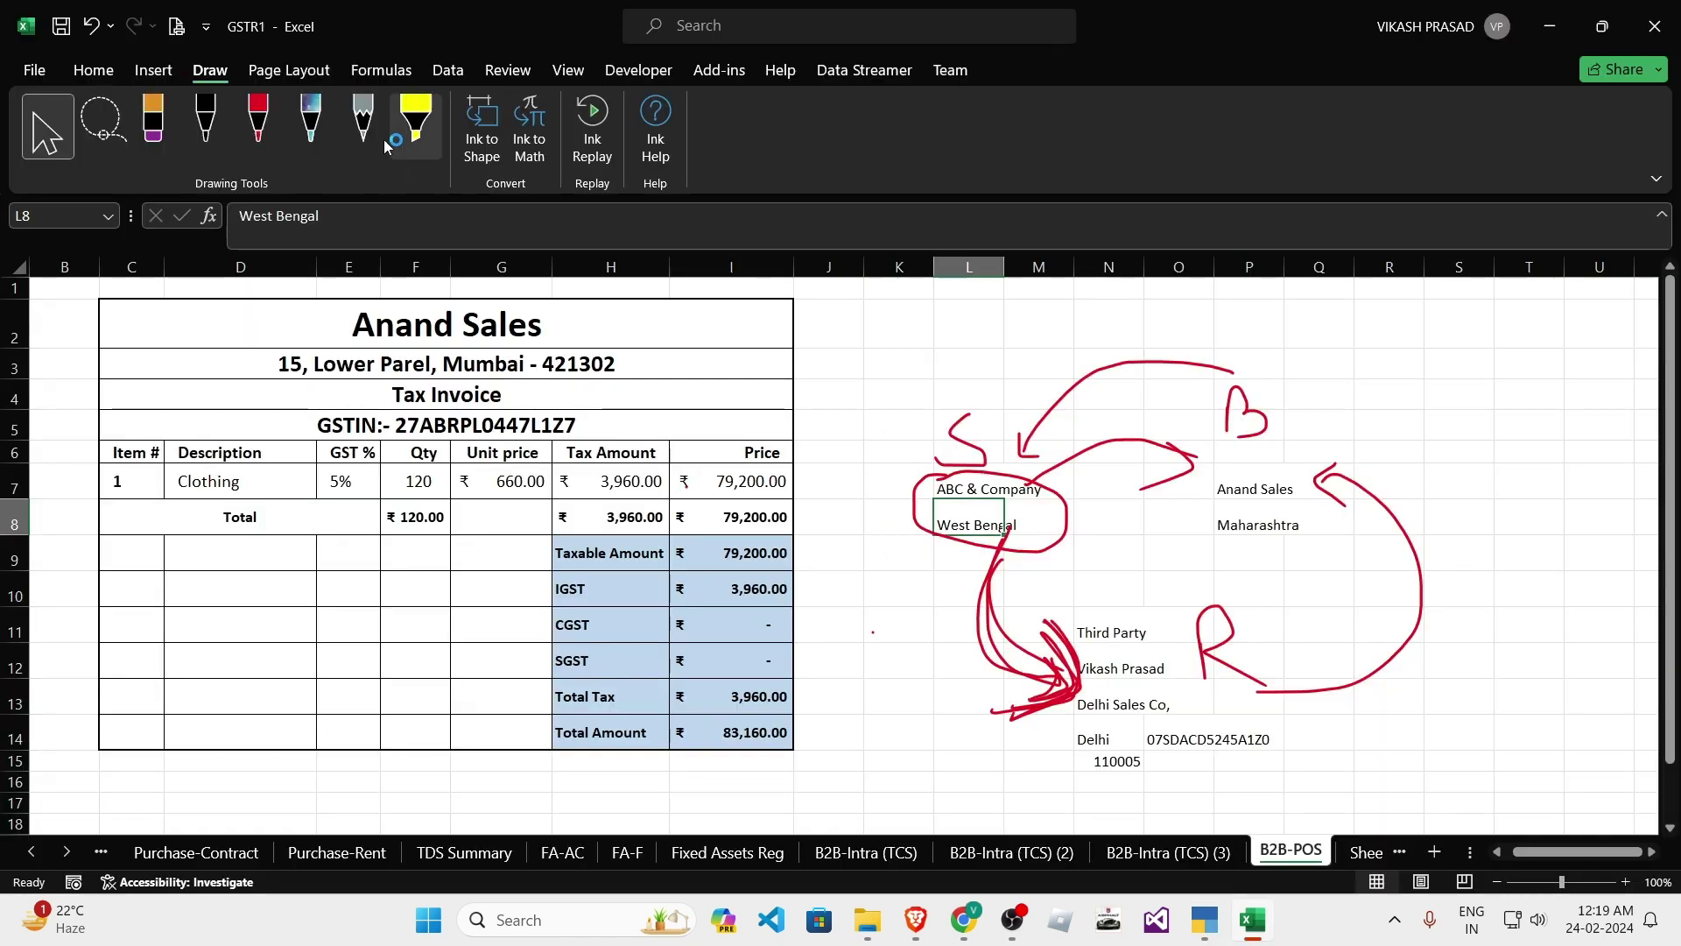
key(alt+Tab)
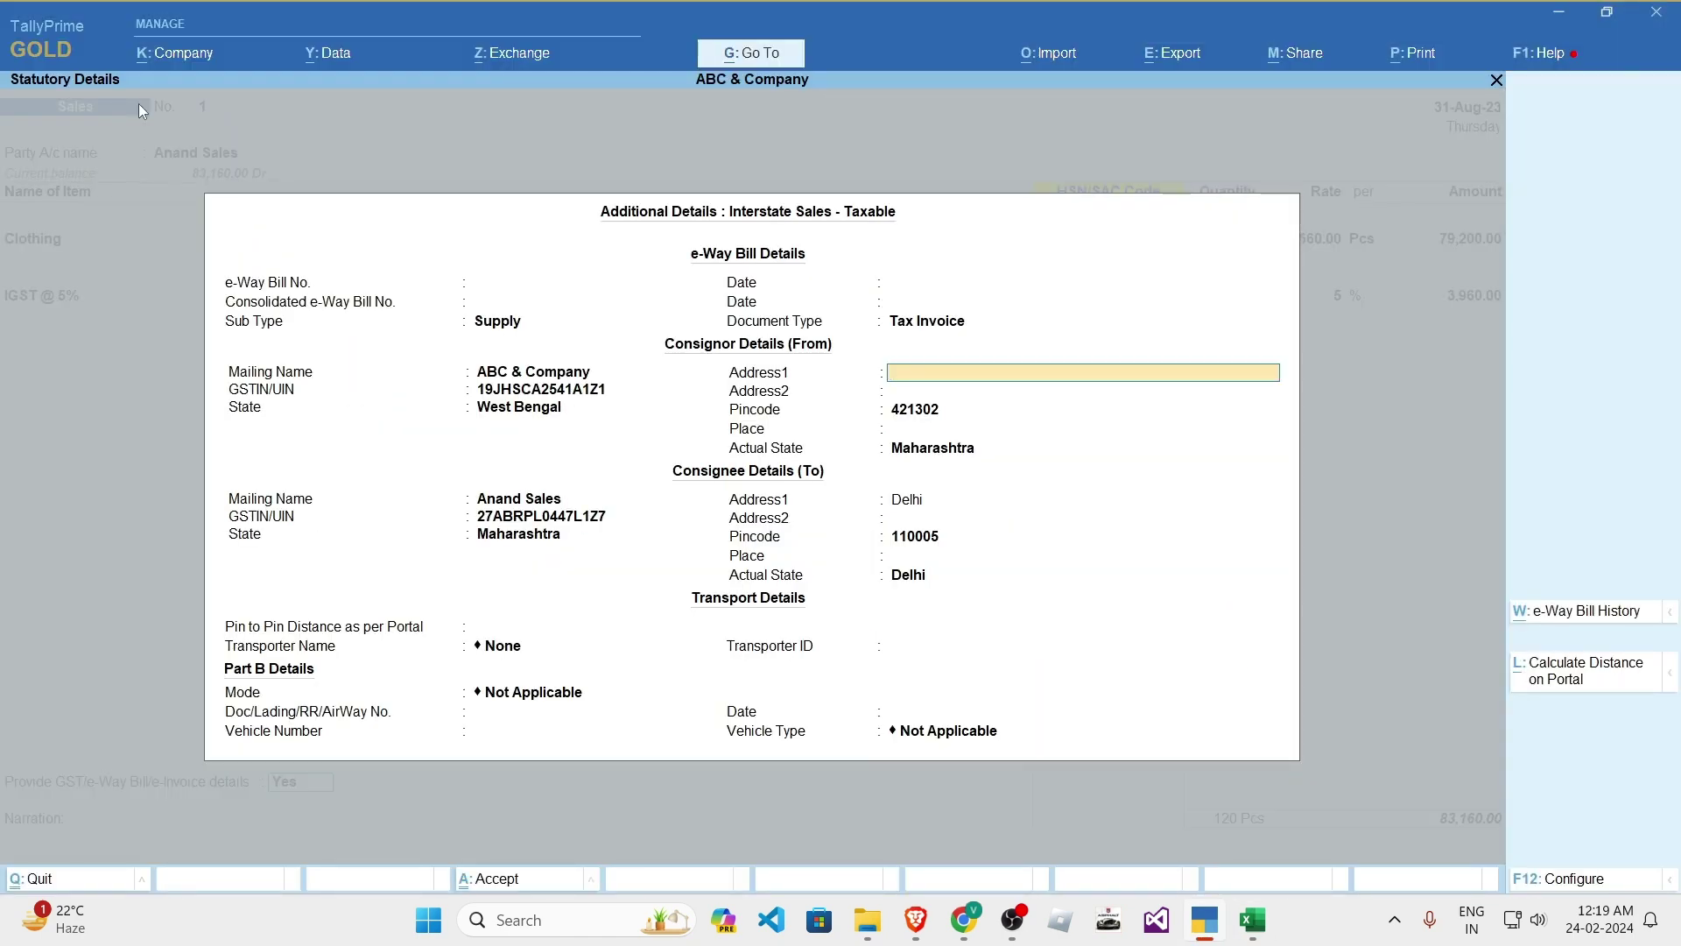
text(25 MP Road, Kolkata)
key(Return)
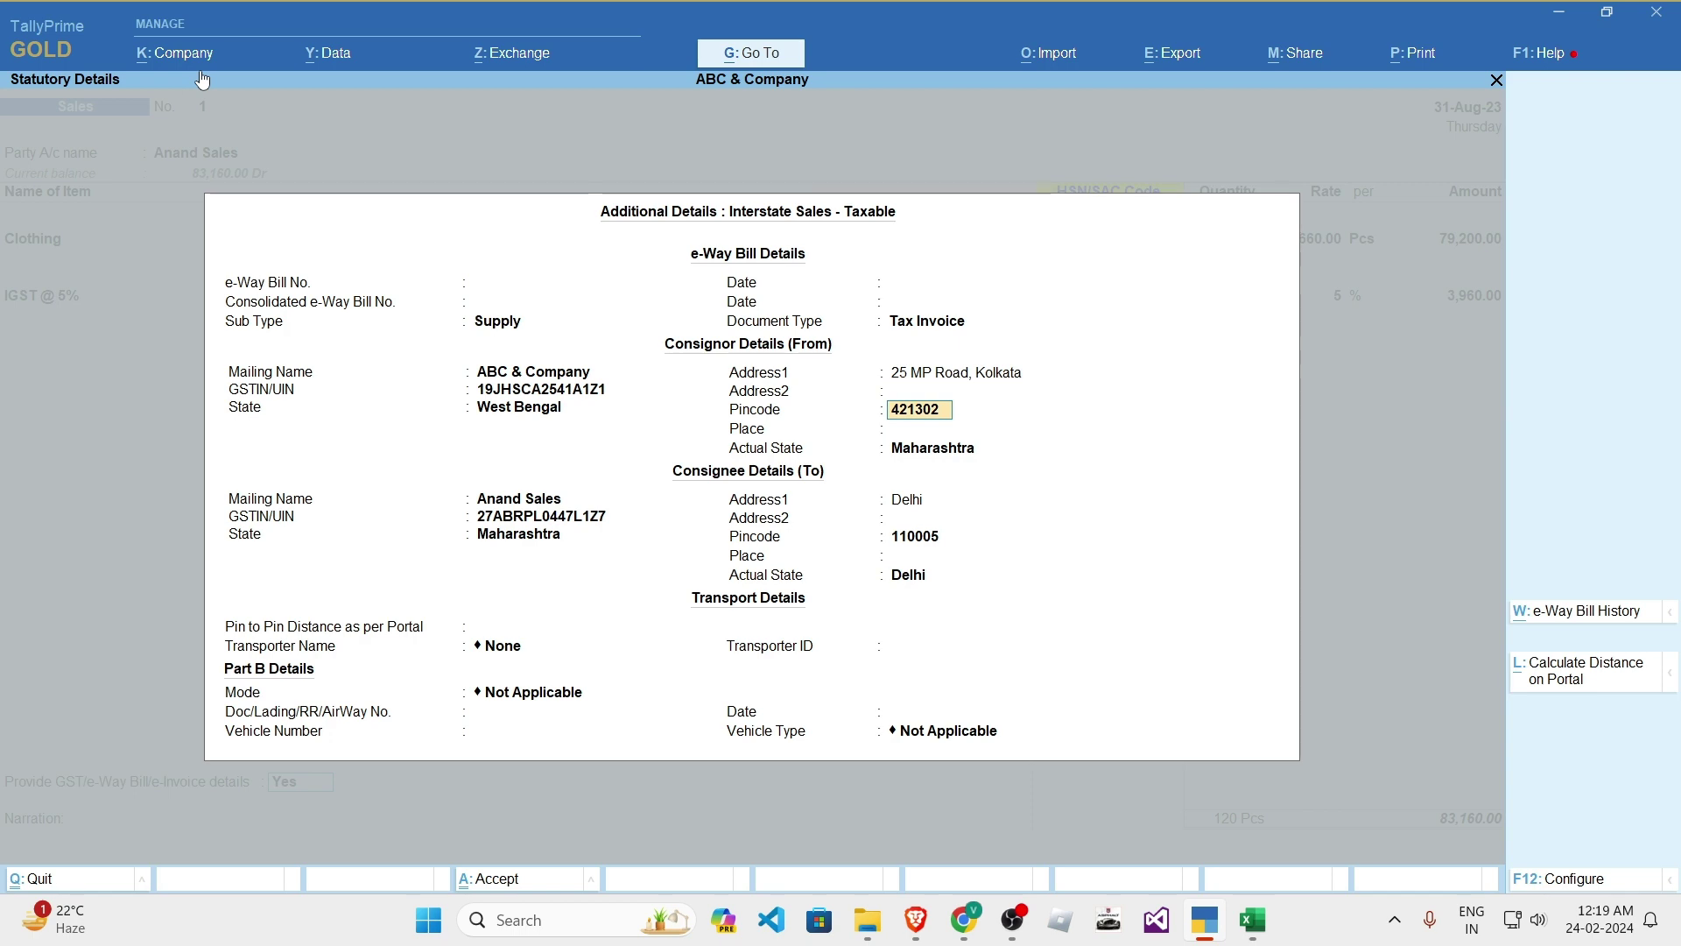
text(700001)
key(Return)
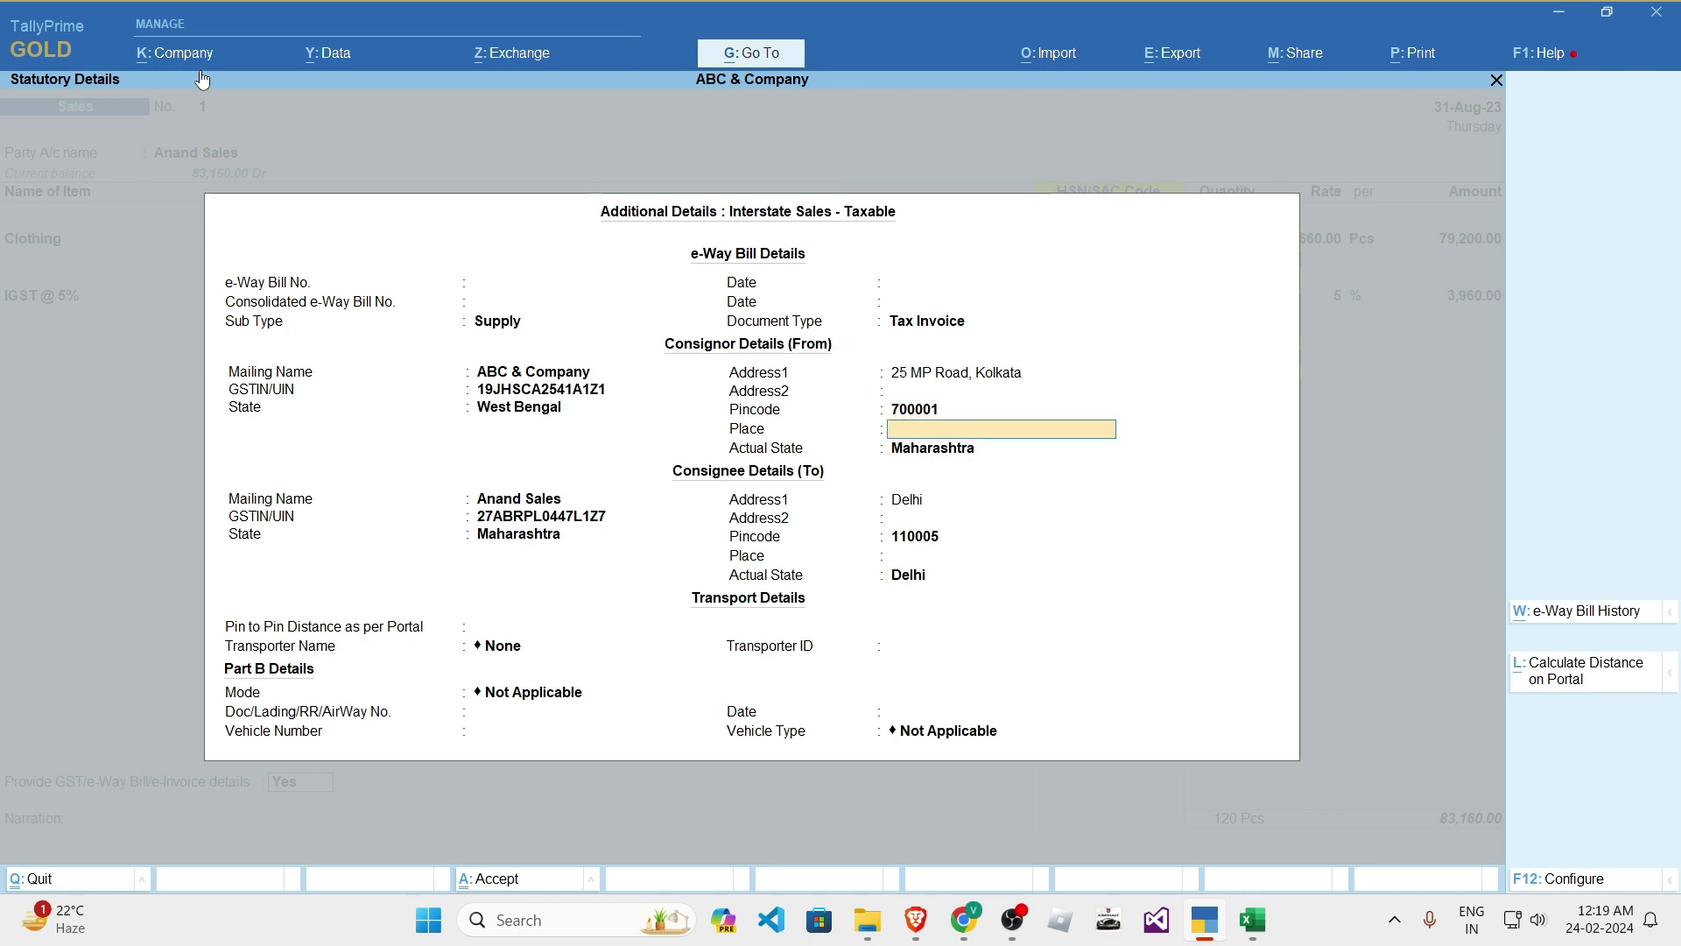
key(Return)
text(we)
key(Return)
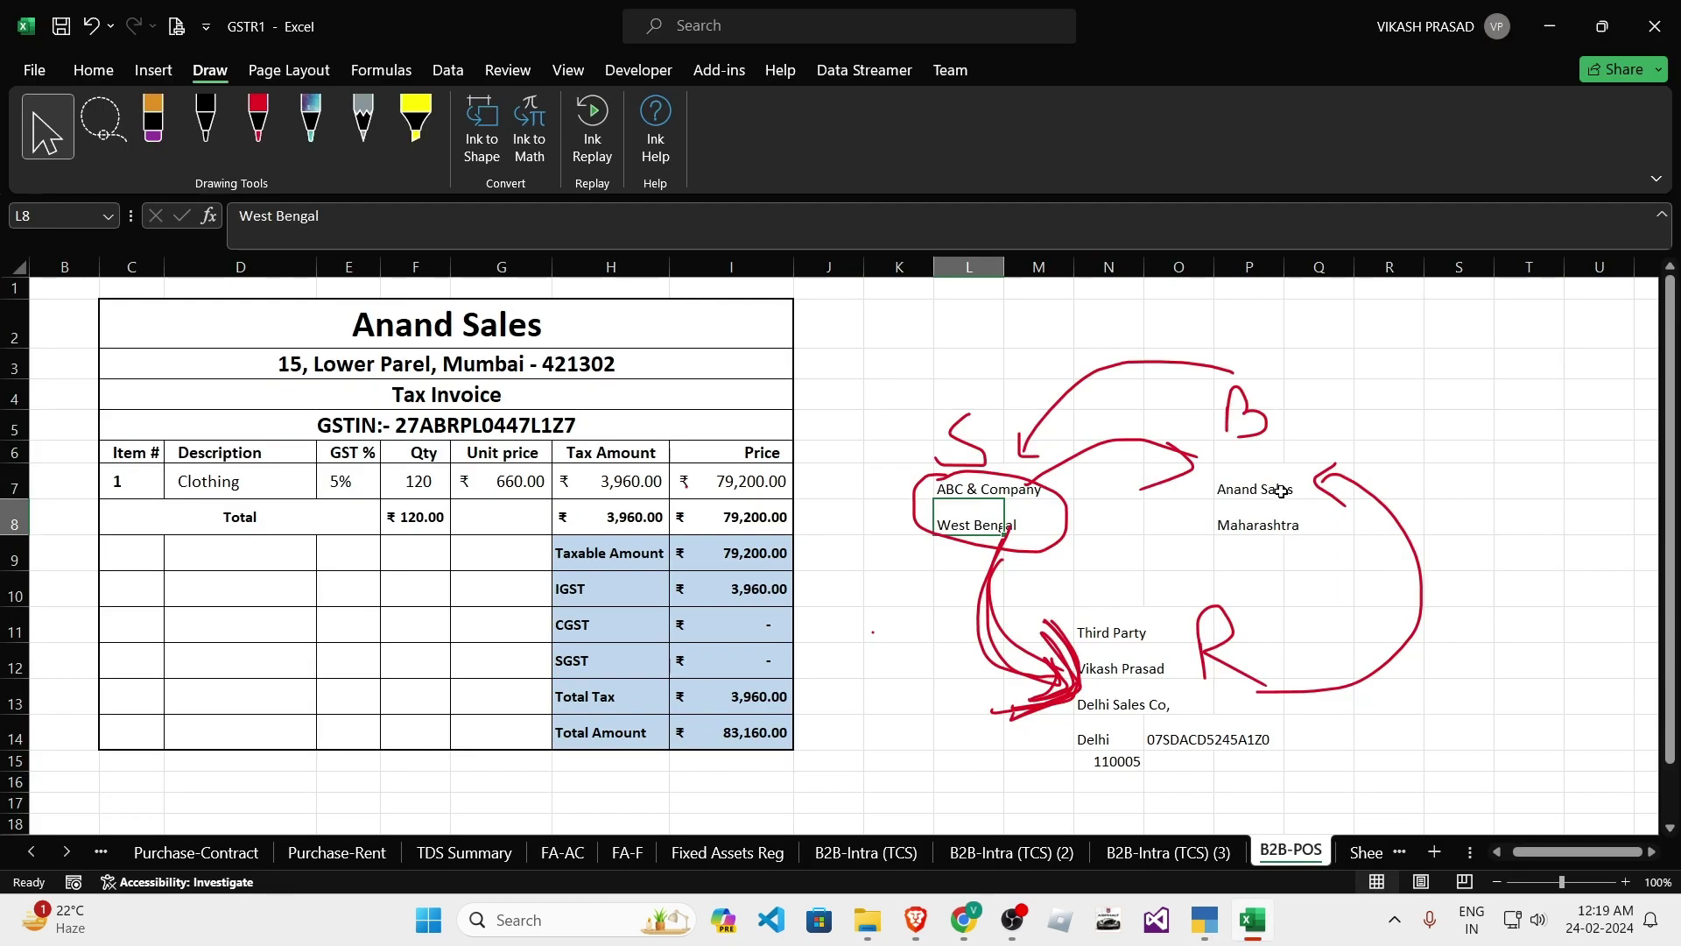
- Check the Excel sheet, then accept consignee address Delhi, pincode 110005 and actual state Delhi
click(1271, 490)
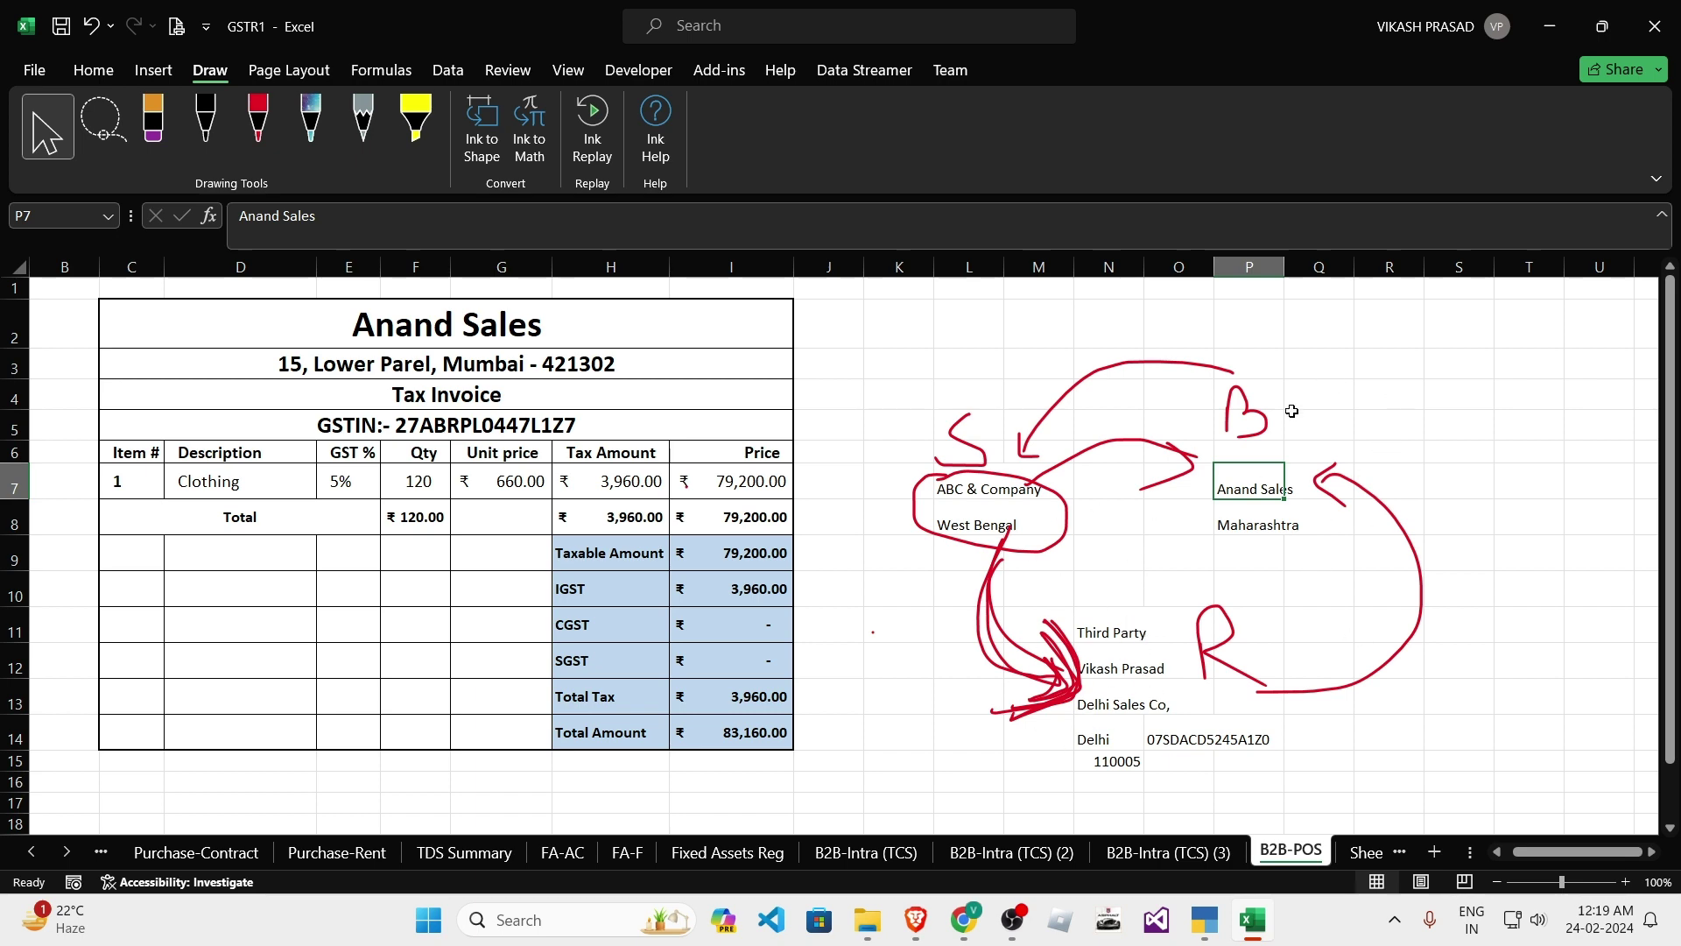
key(alt+Tab)
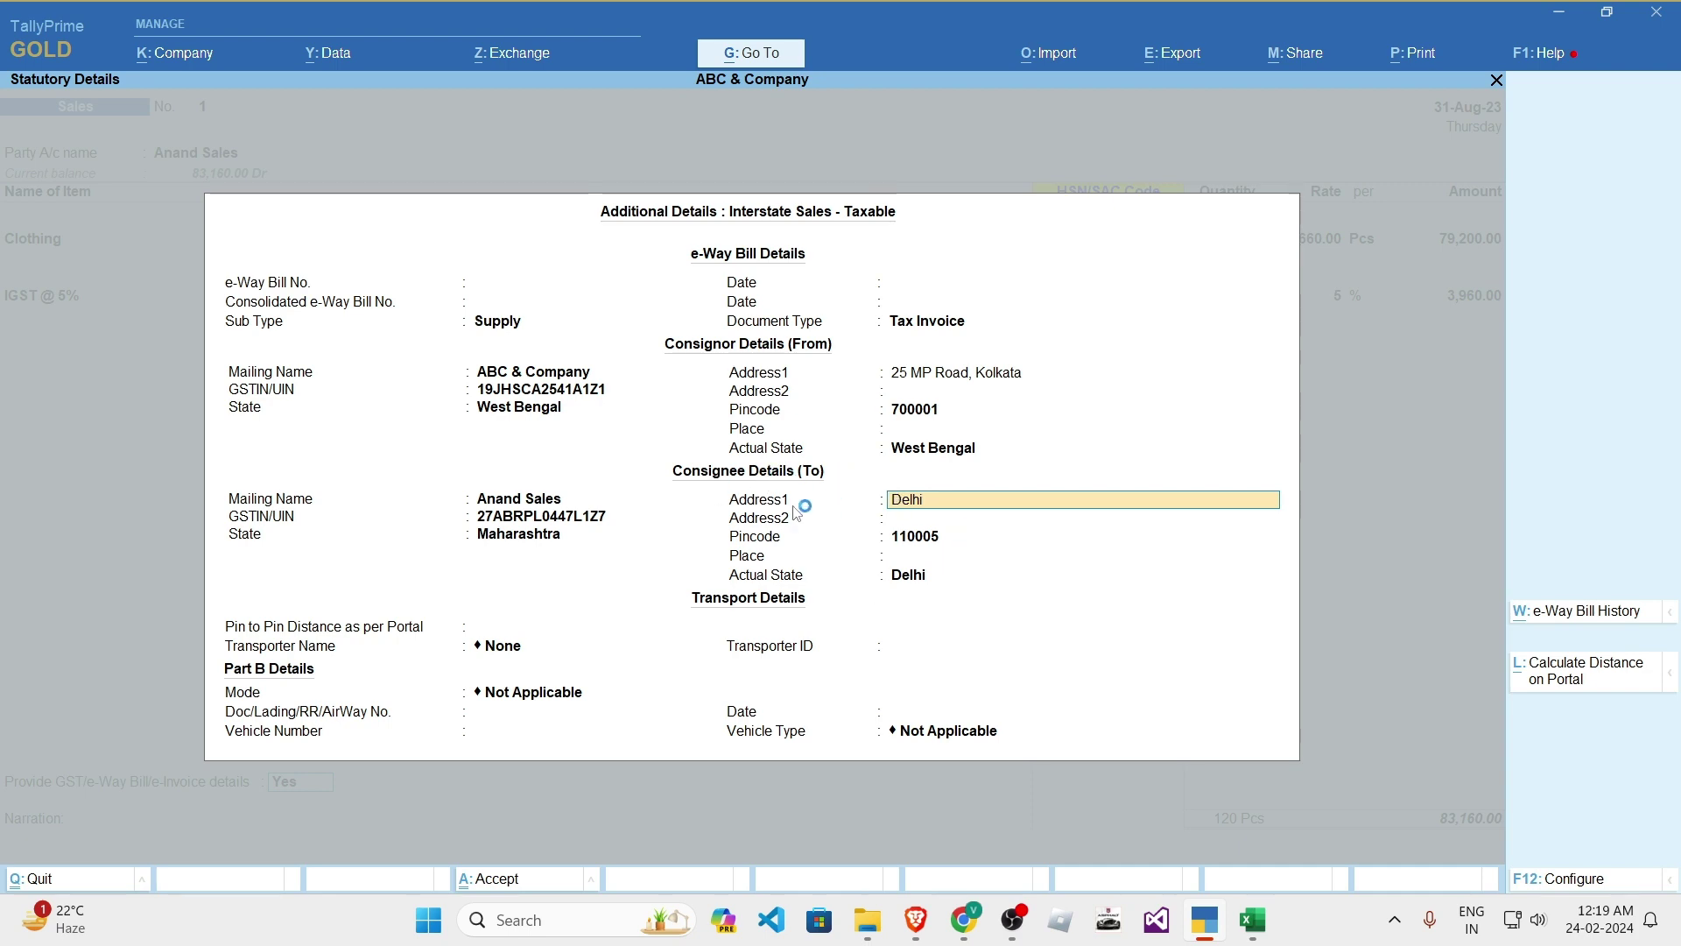
key(alt+Tab)
key(alt+Tab)
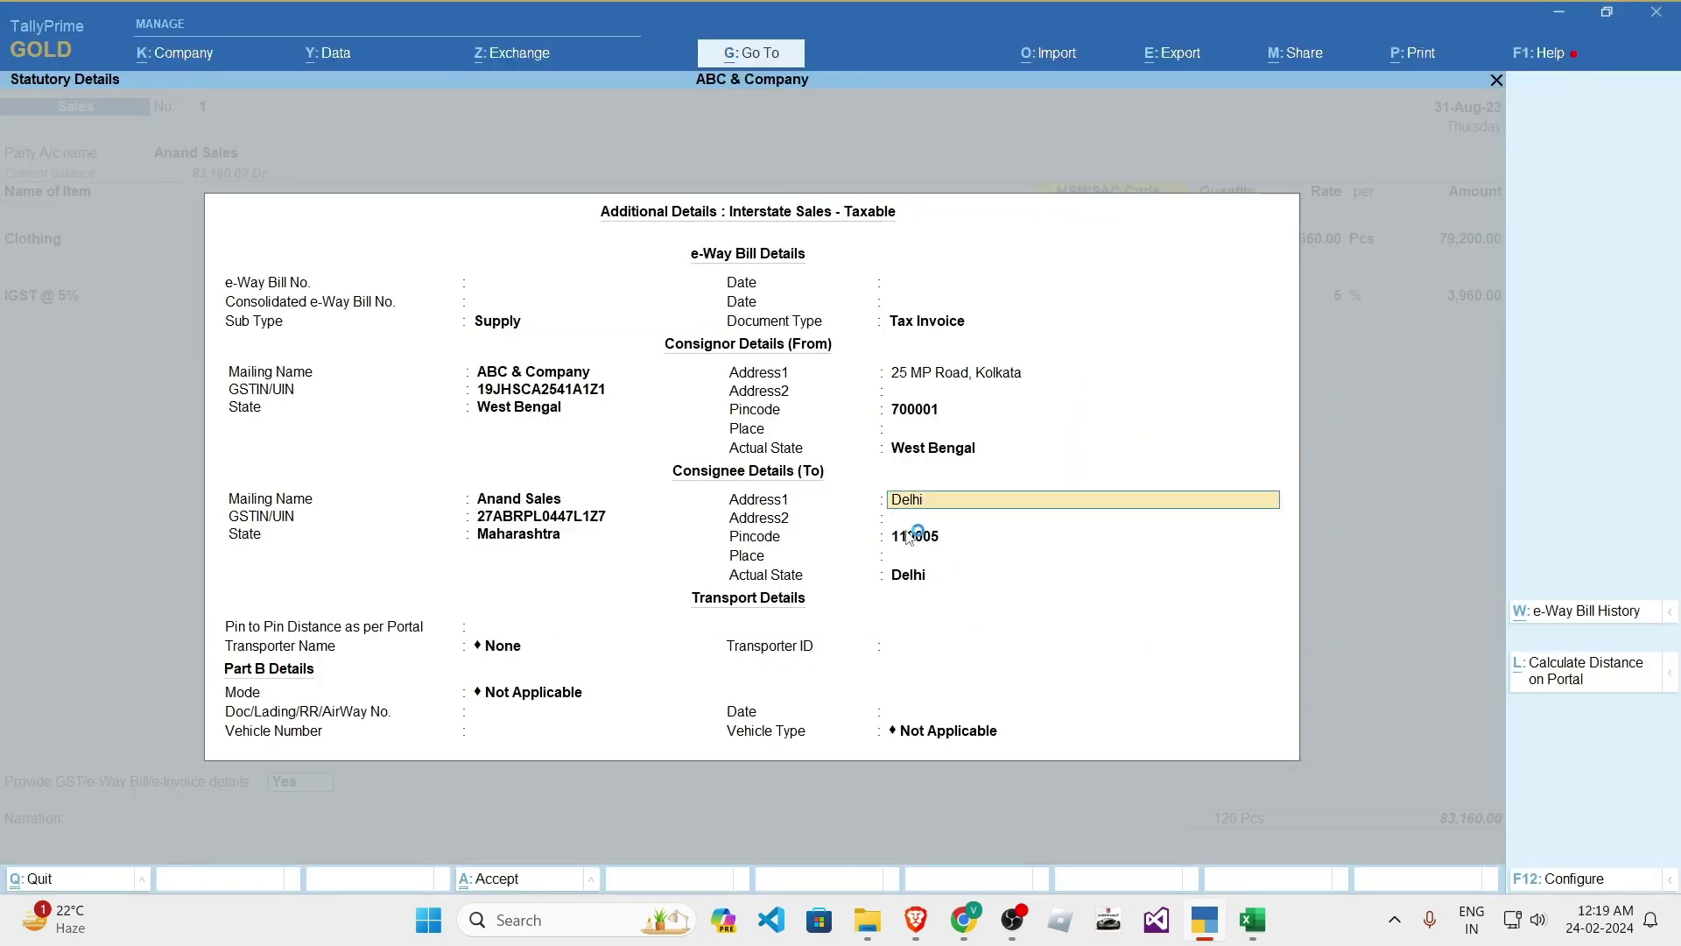
key(Return)
key(Return)
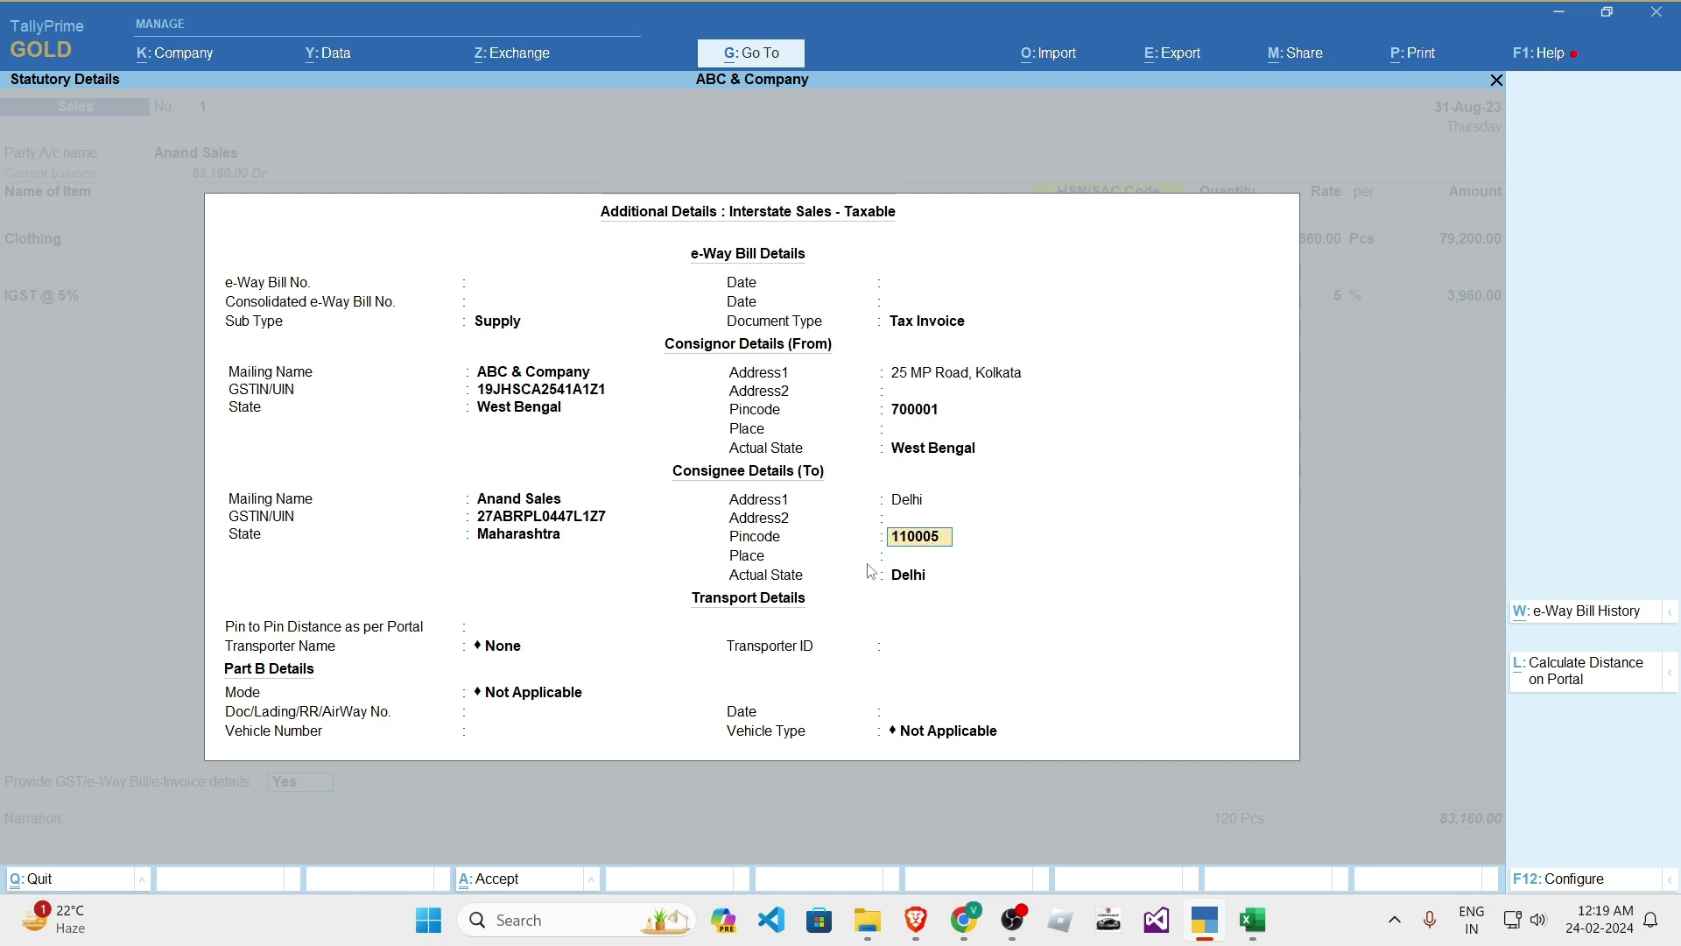
key(Return)
key(Return)
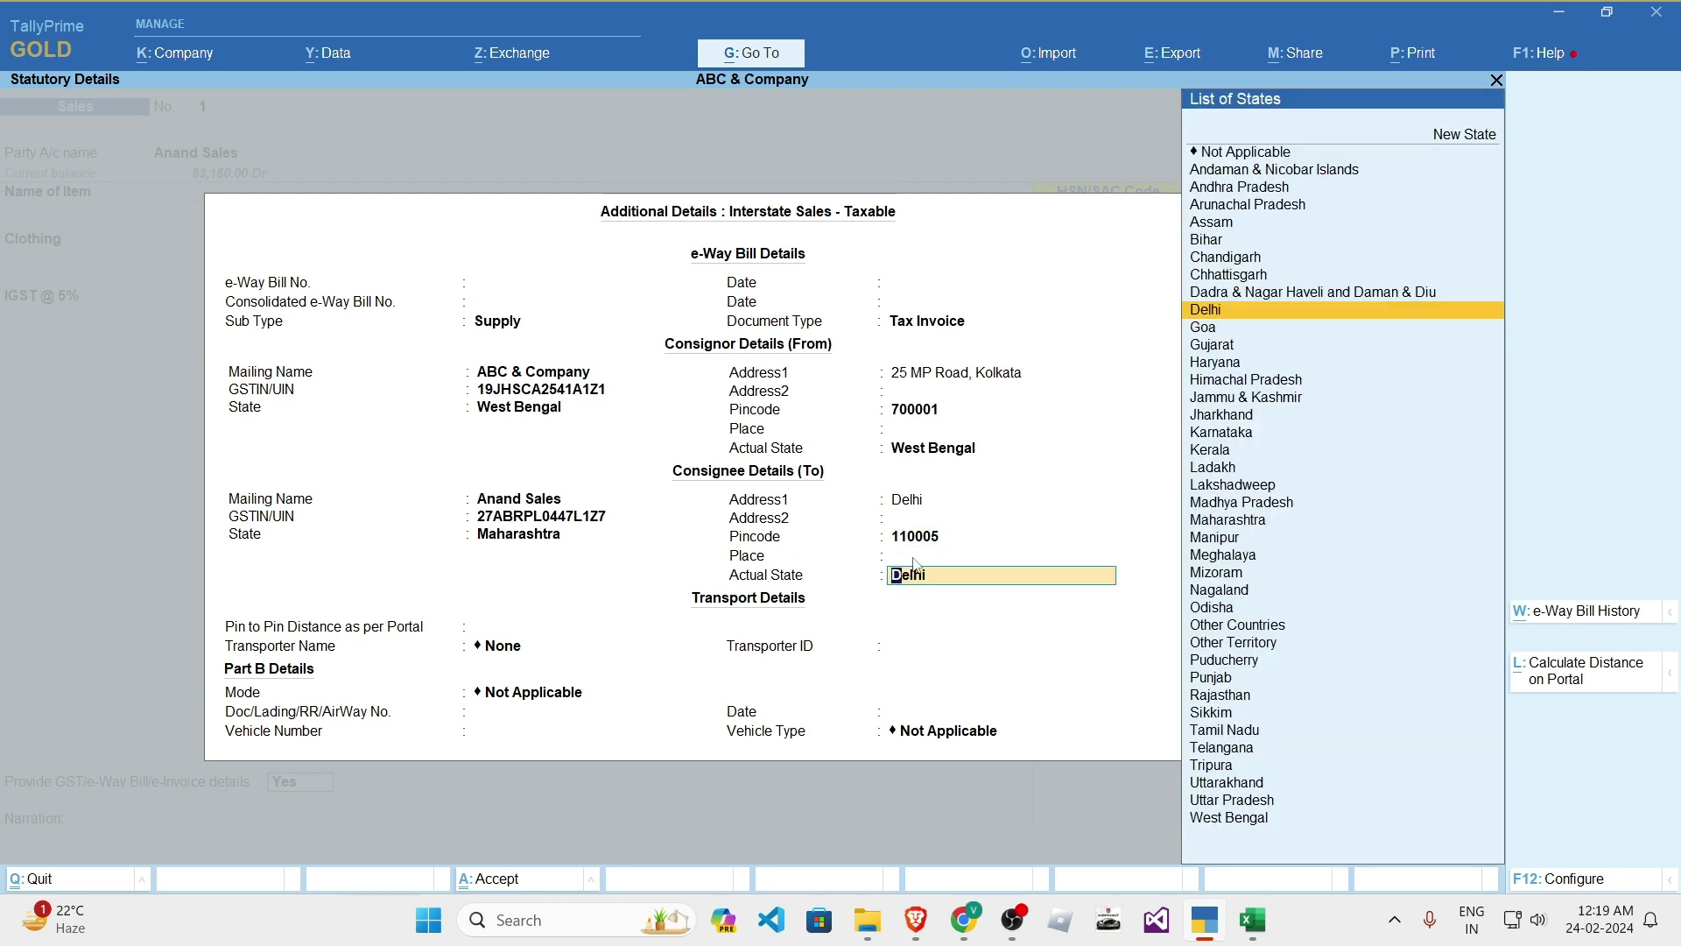
key(Return)
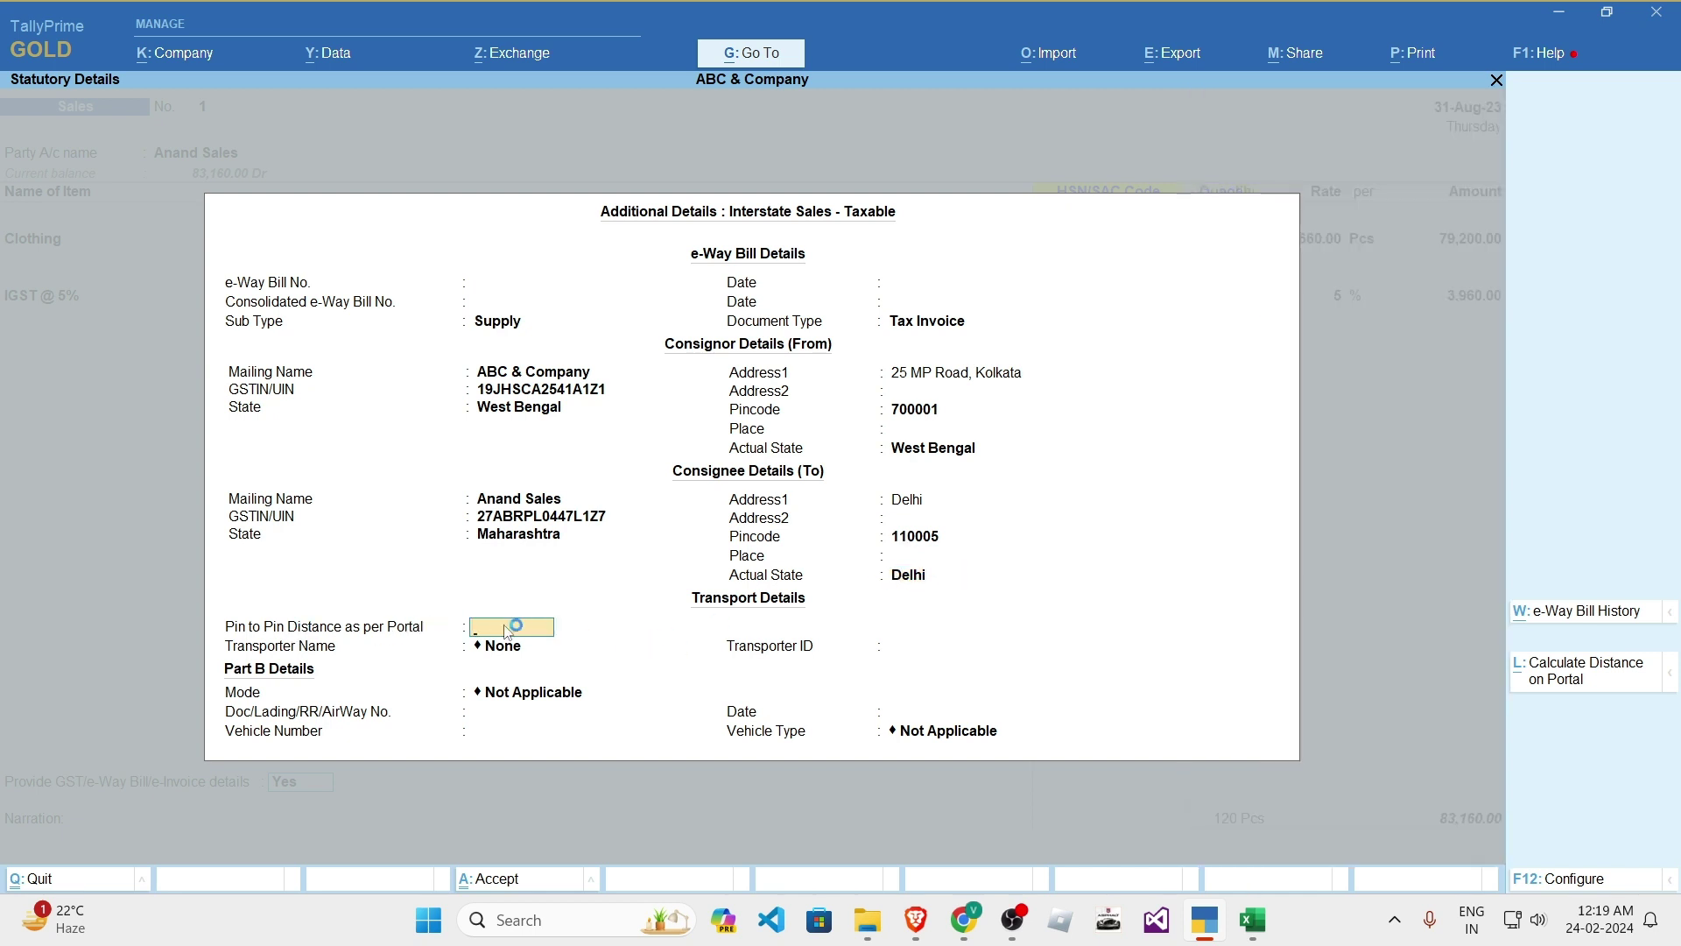
- On the portal's Pin to Pin Distance page, replace Dispatch From Pincode with 700001
click(980, 902)
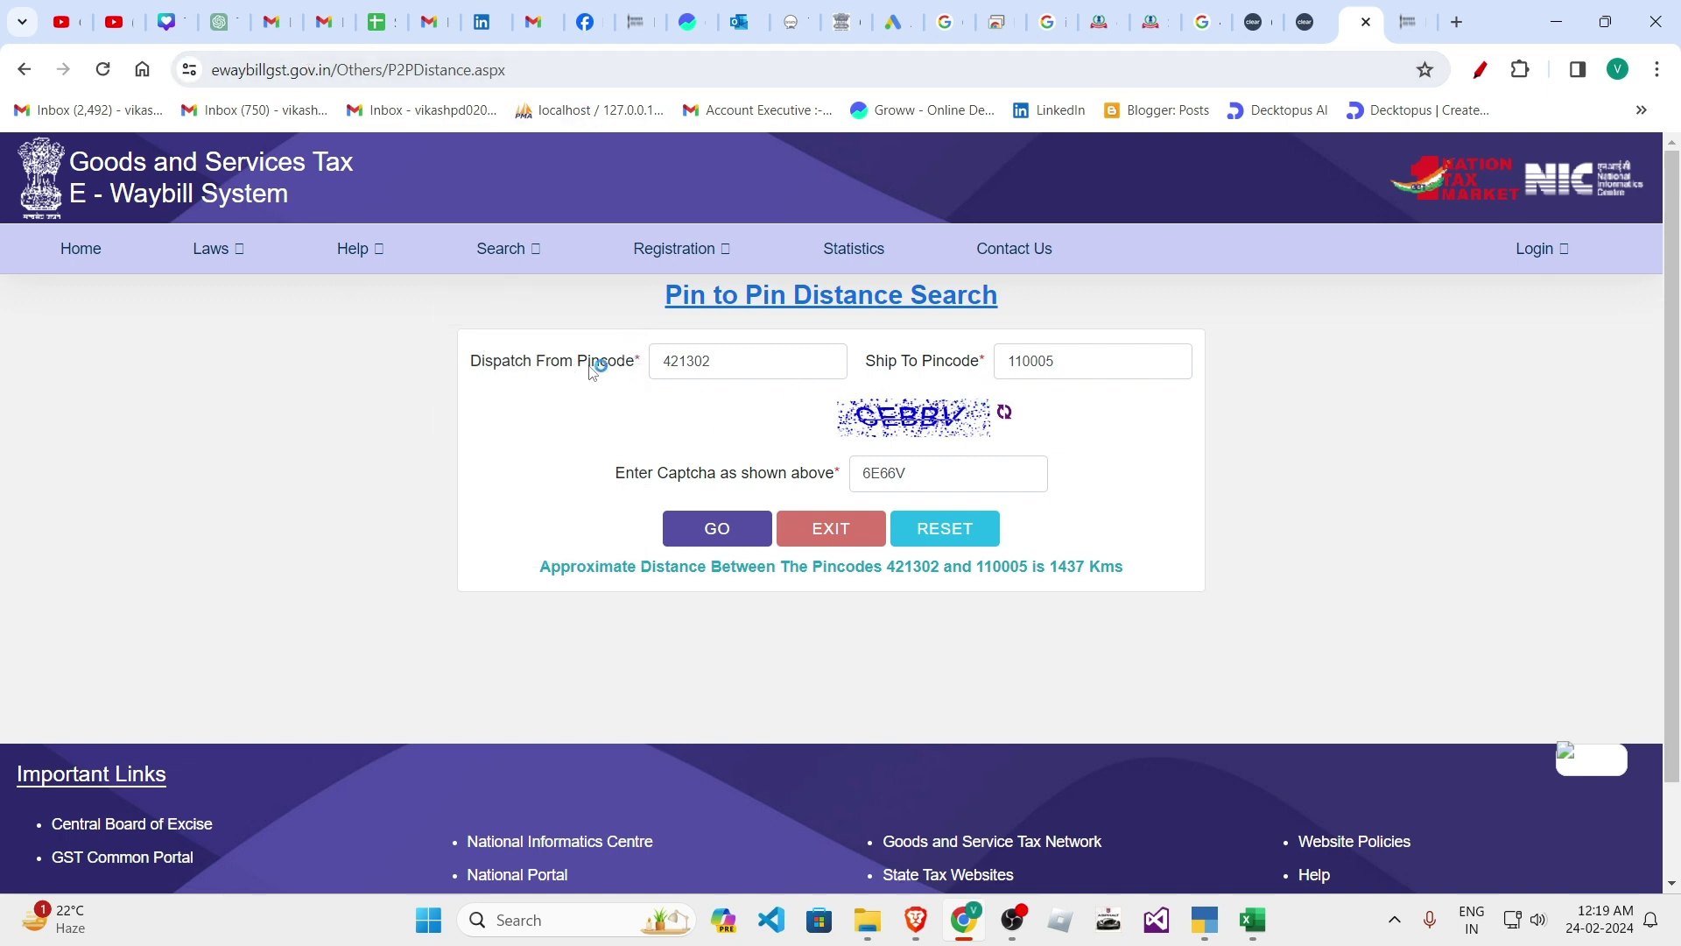
mouse_move(503, 254)
key(alt+Tab)
key(alt+Tab)
drag(741, 362, 516, 343)
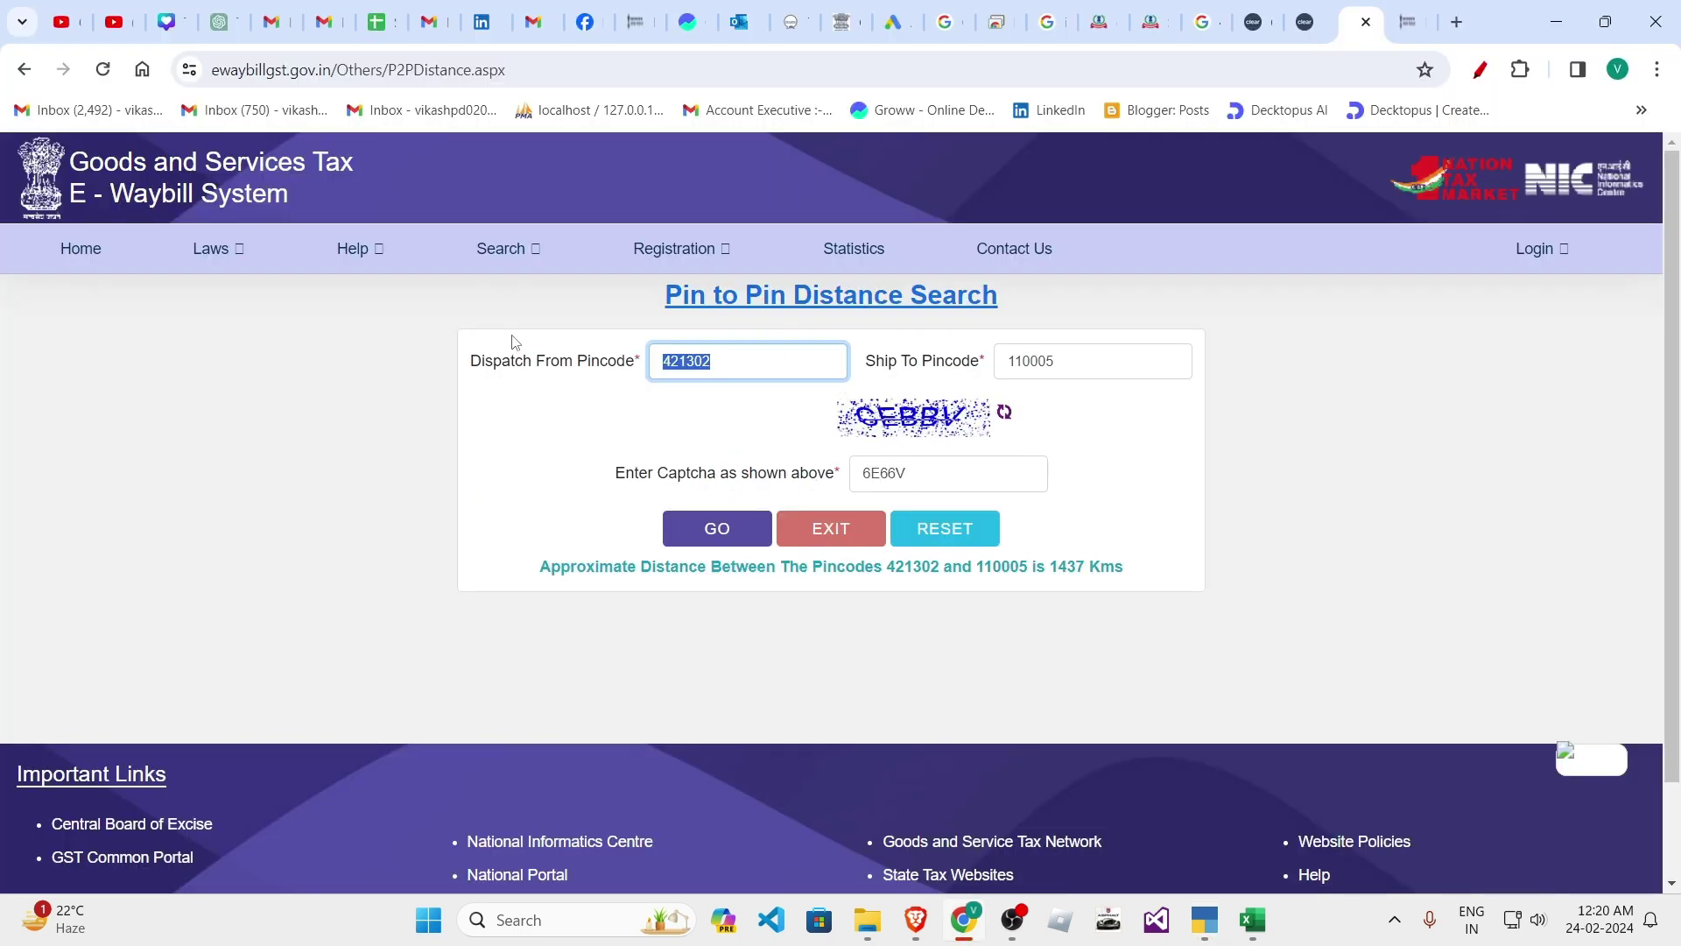
key(alt+Tab)
key(alt+Tab)
text(70)
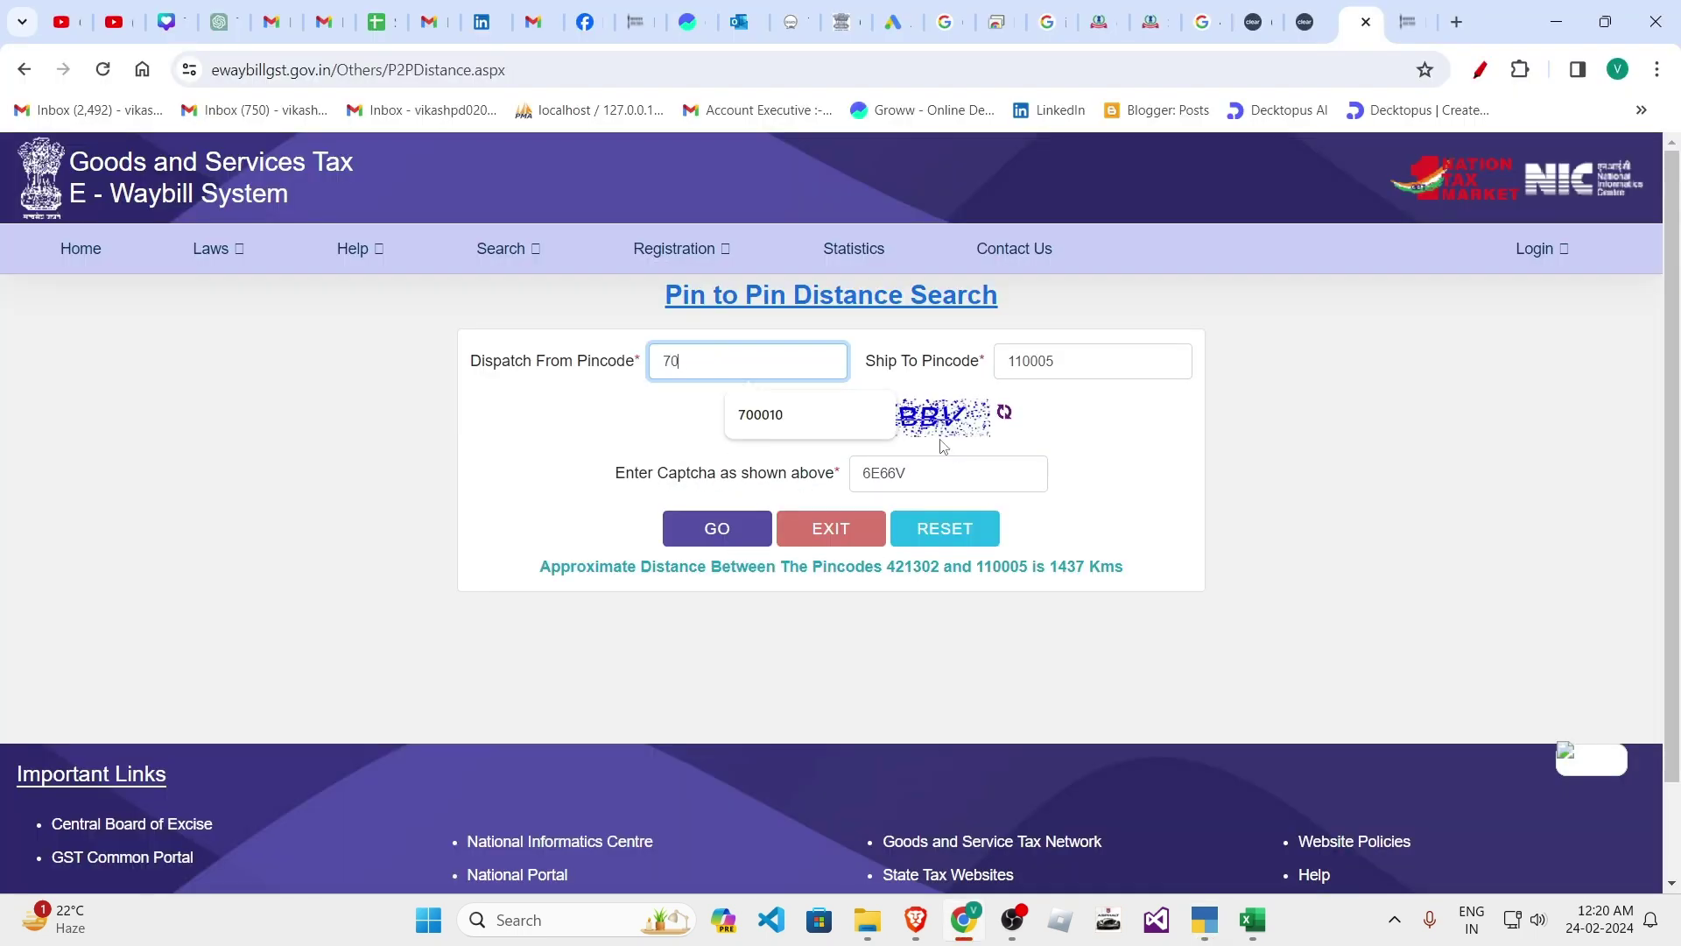
text(0001)
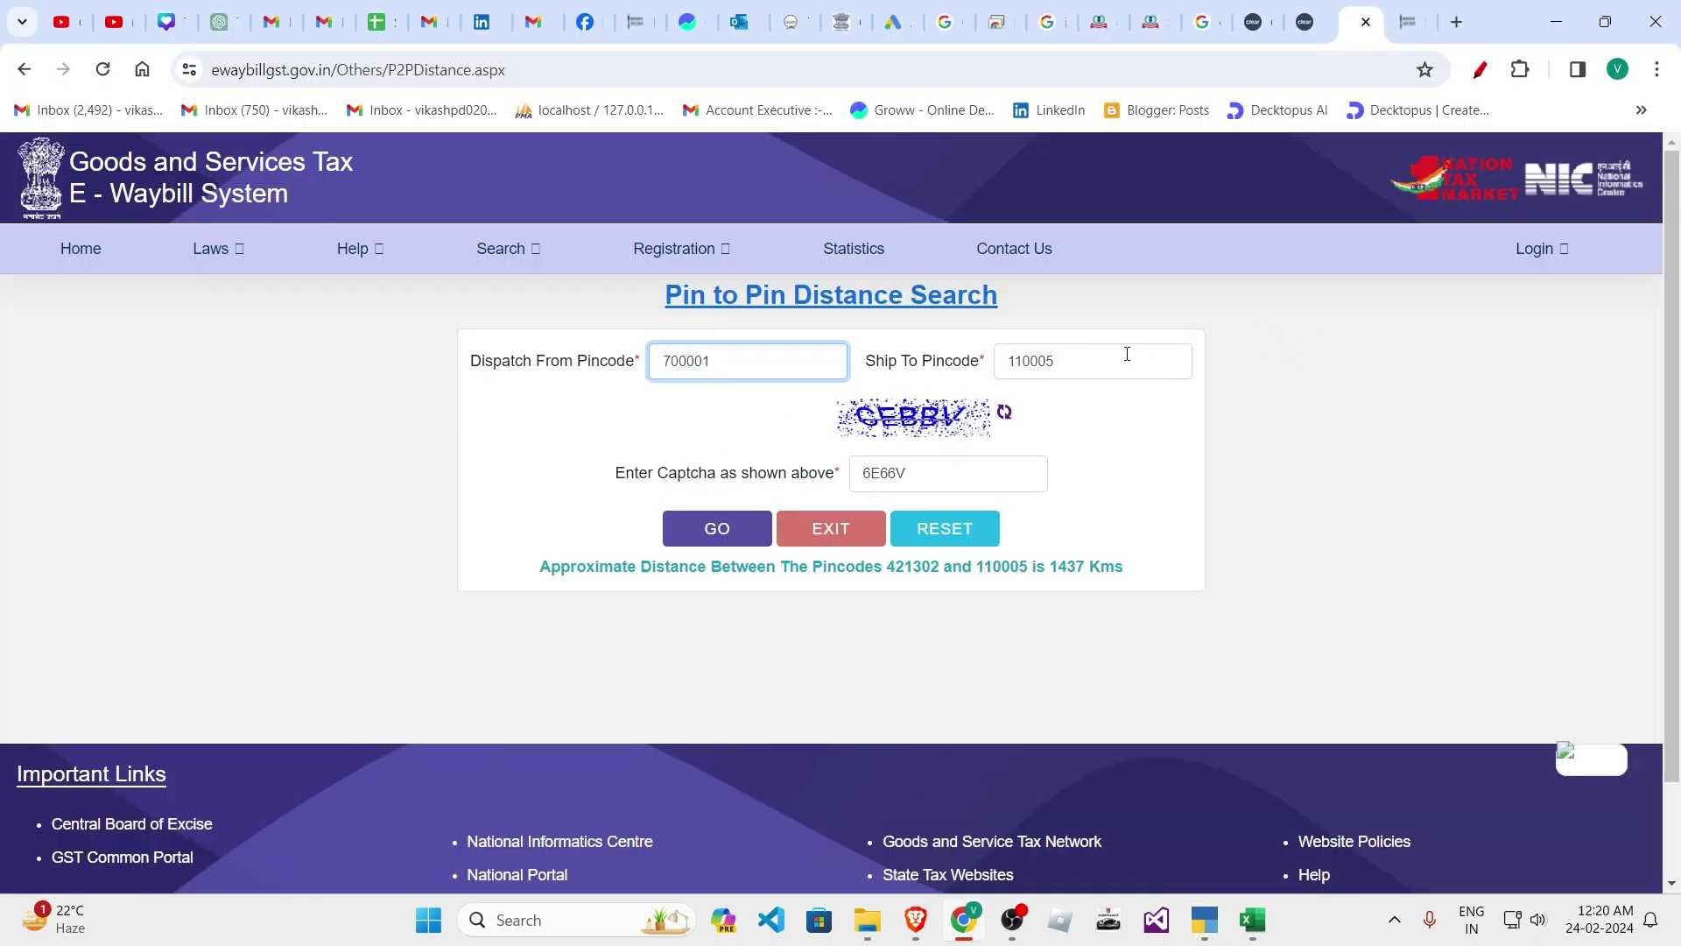
key(alt+Tab)
key(alt+Tab)
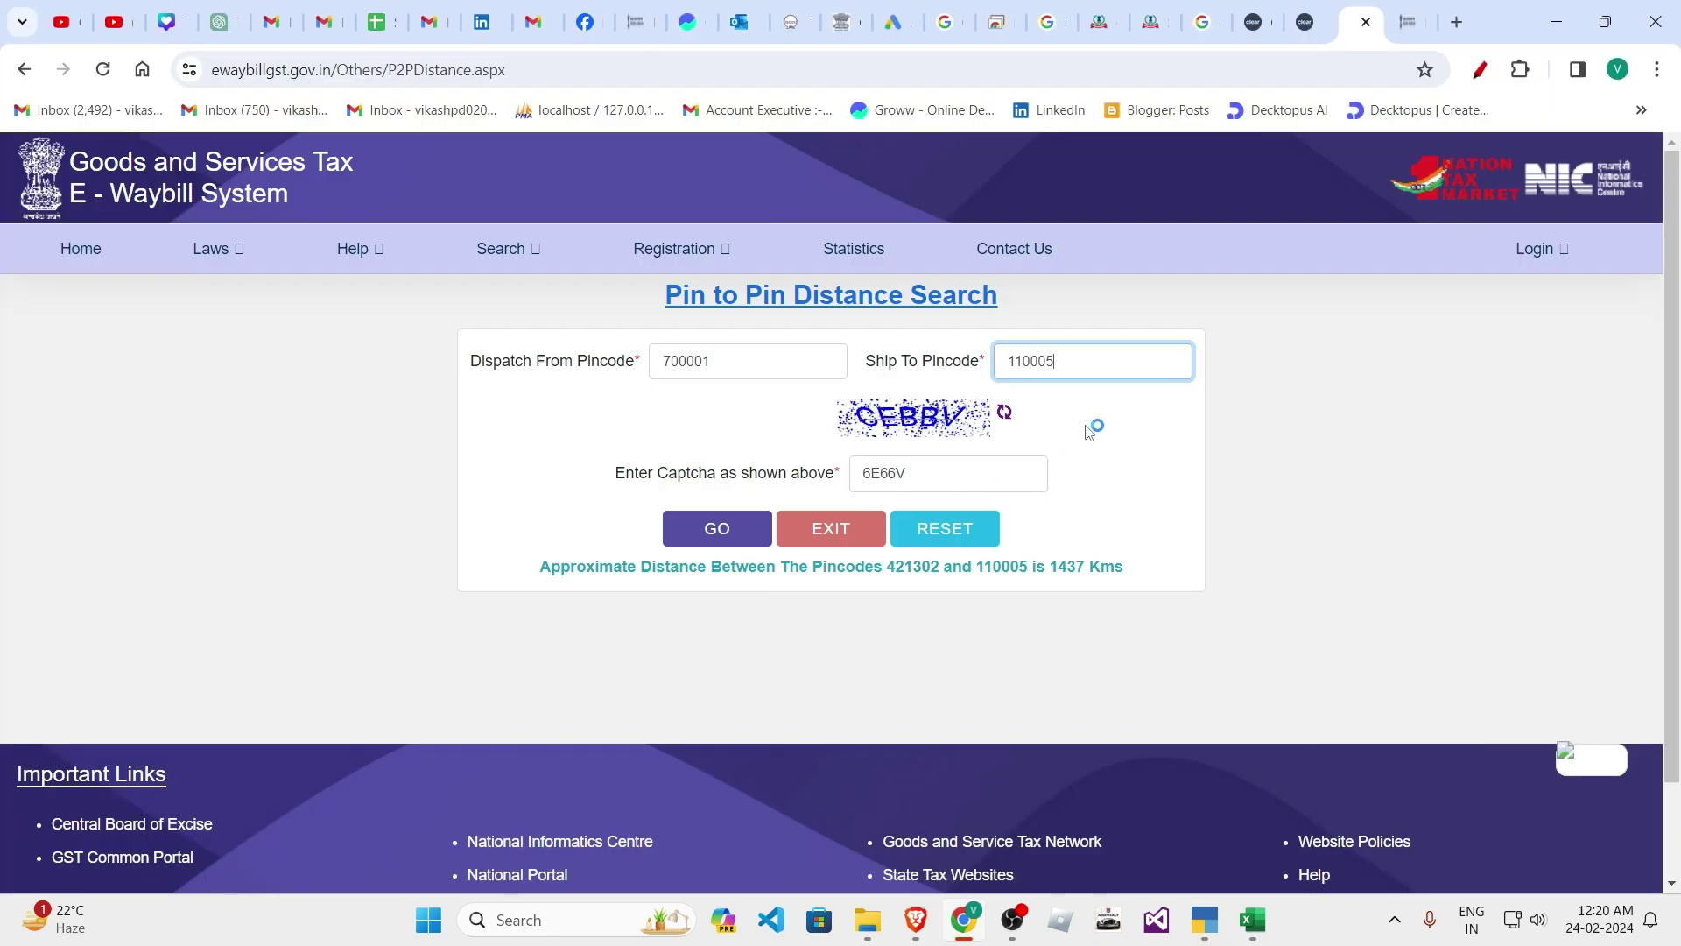
- Enter the fresh captcha JDS3B, search 700001 to 110005, and copy the 1479 Kms result
click(958, 474)
double_click(957, 474)
click(1005, 417)
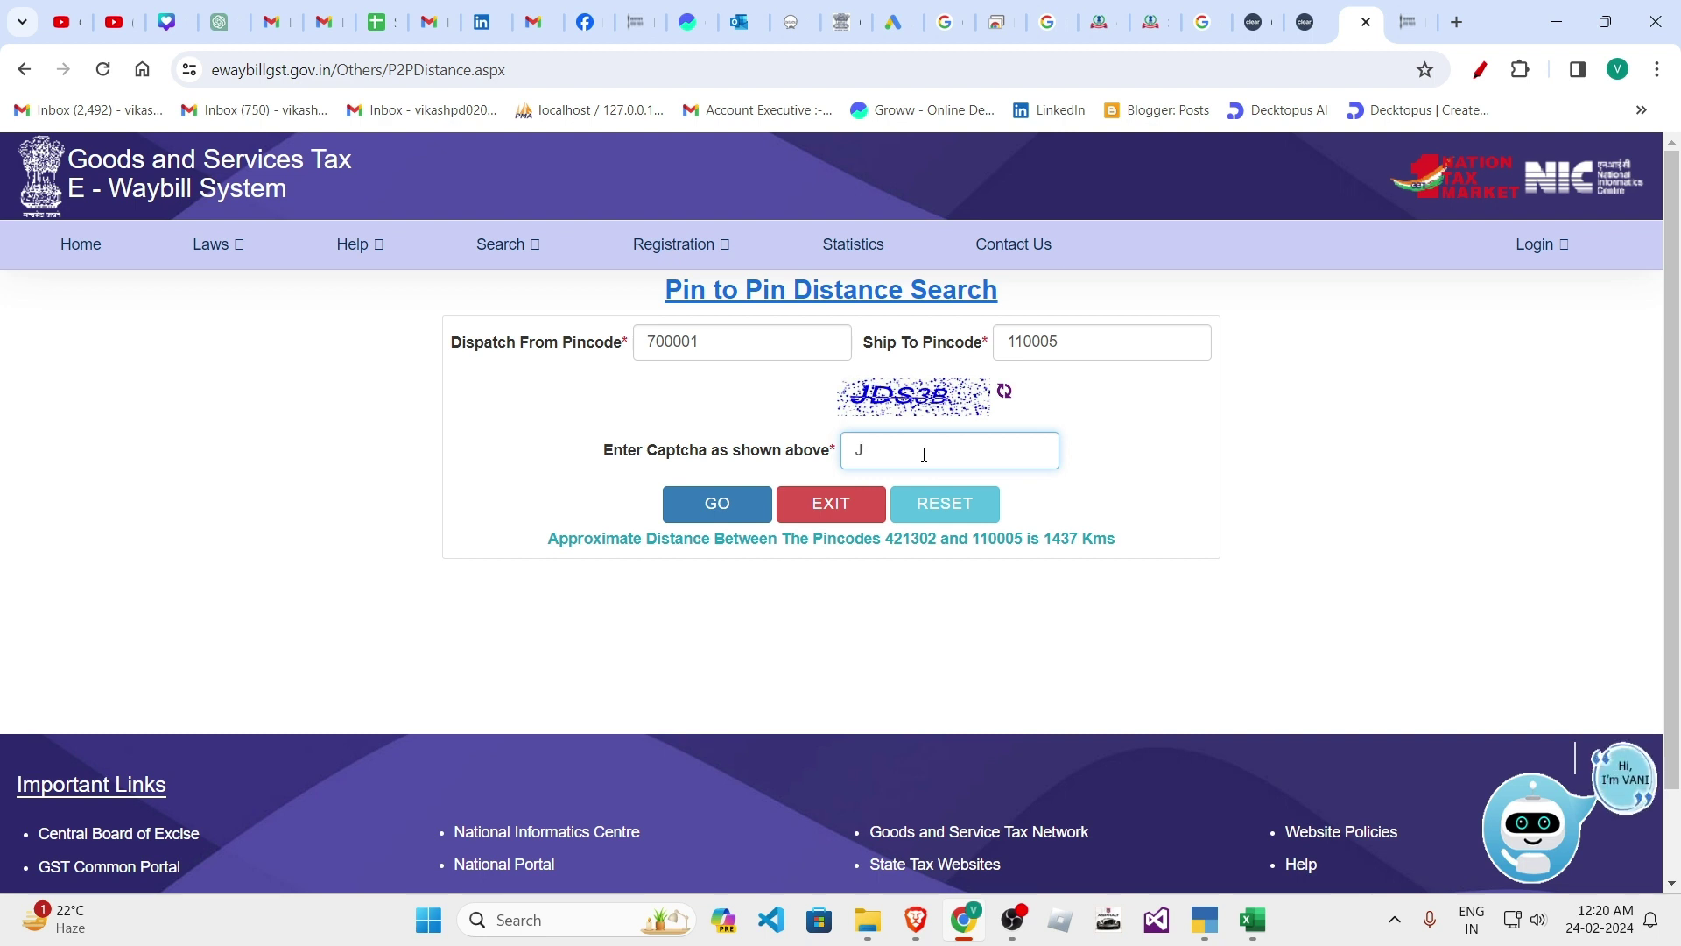
text(JDS3)
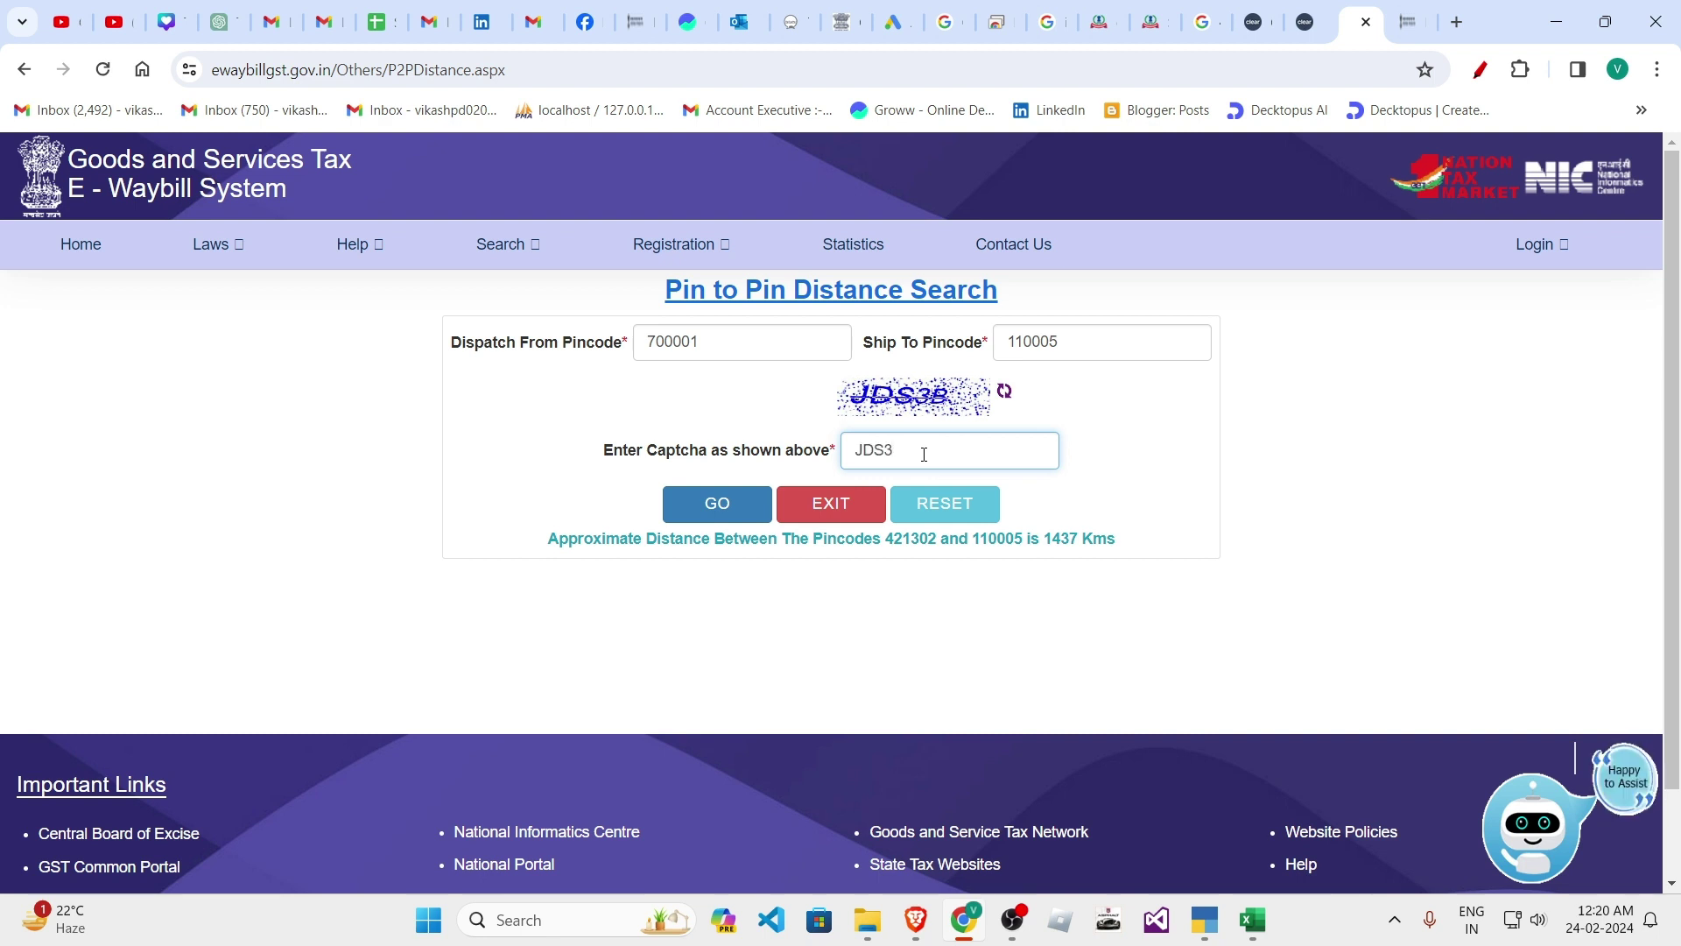
text(B)
click(713, 504)
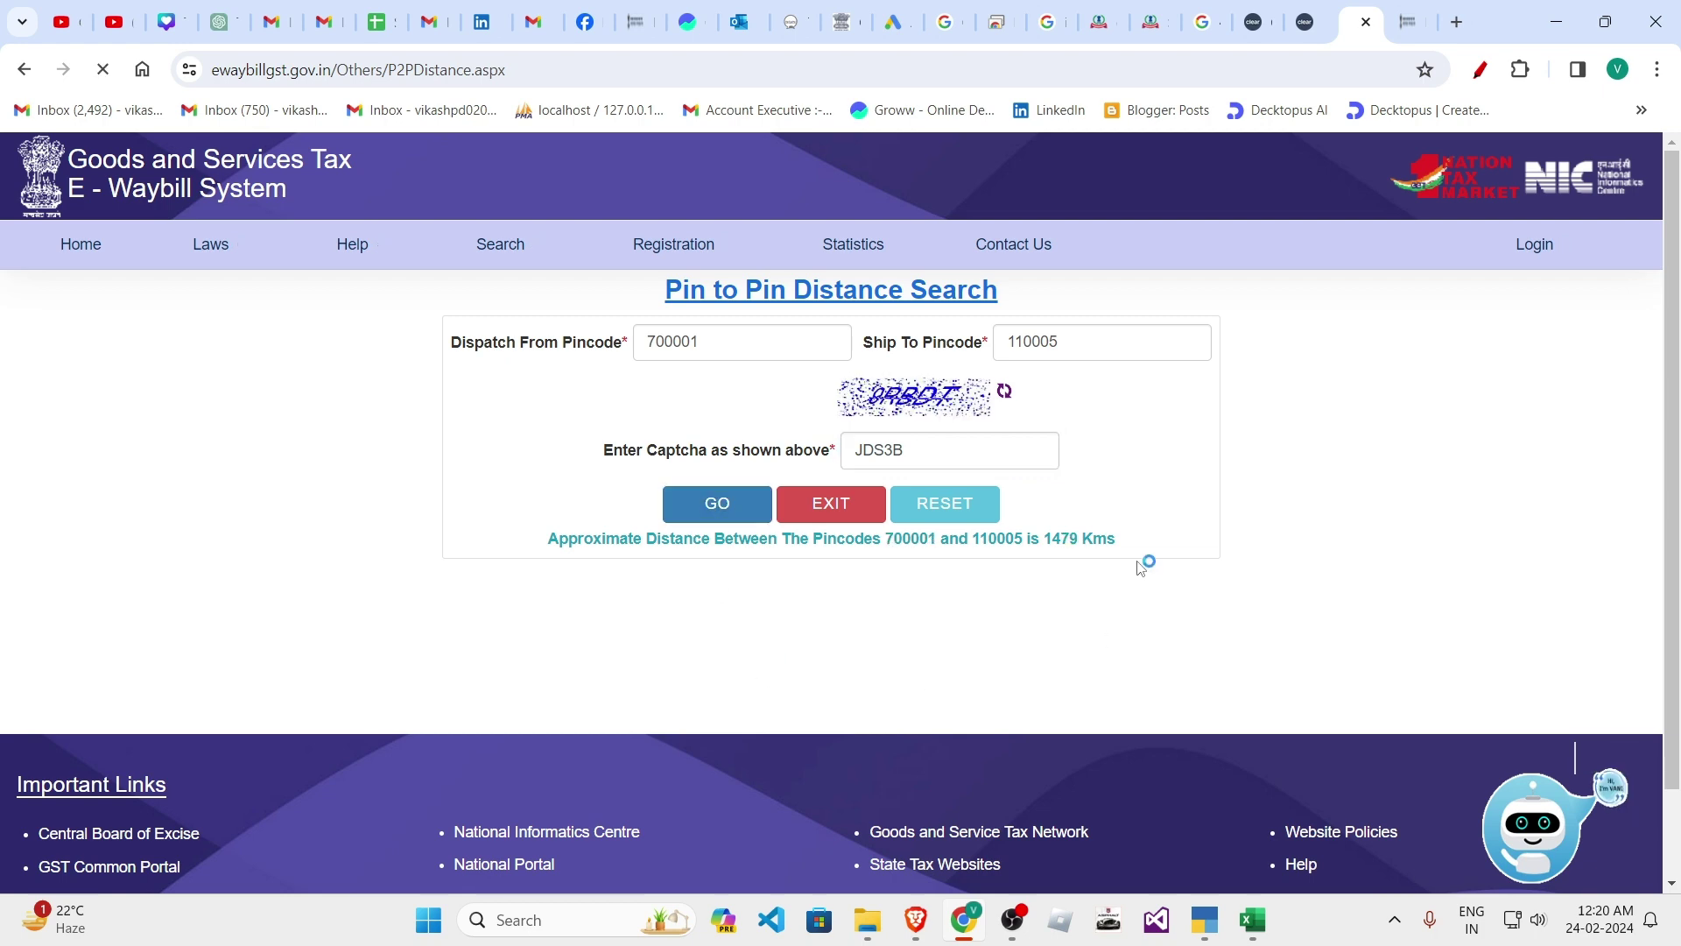
double_click(1061, 538)
click(1065, 573)
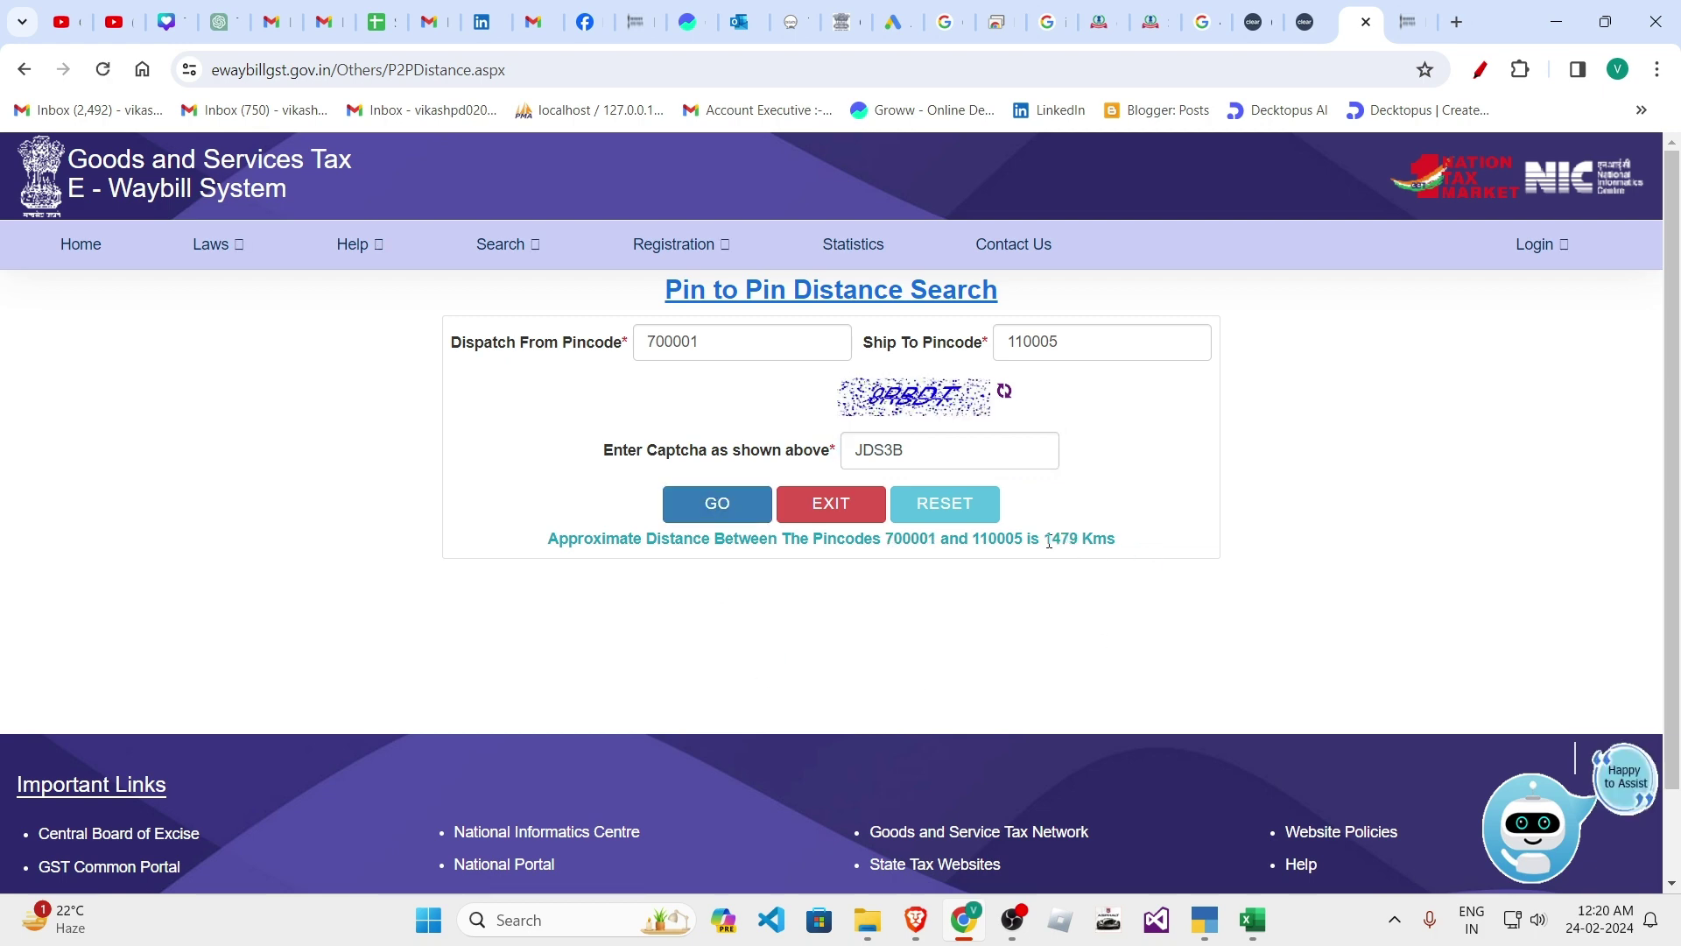
double_click(1060, 538)
key(alt+Tab)
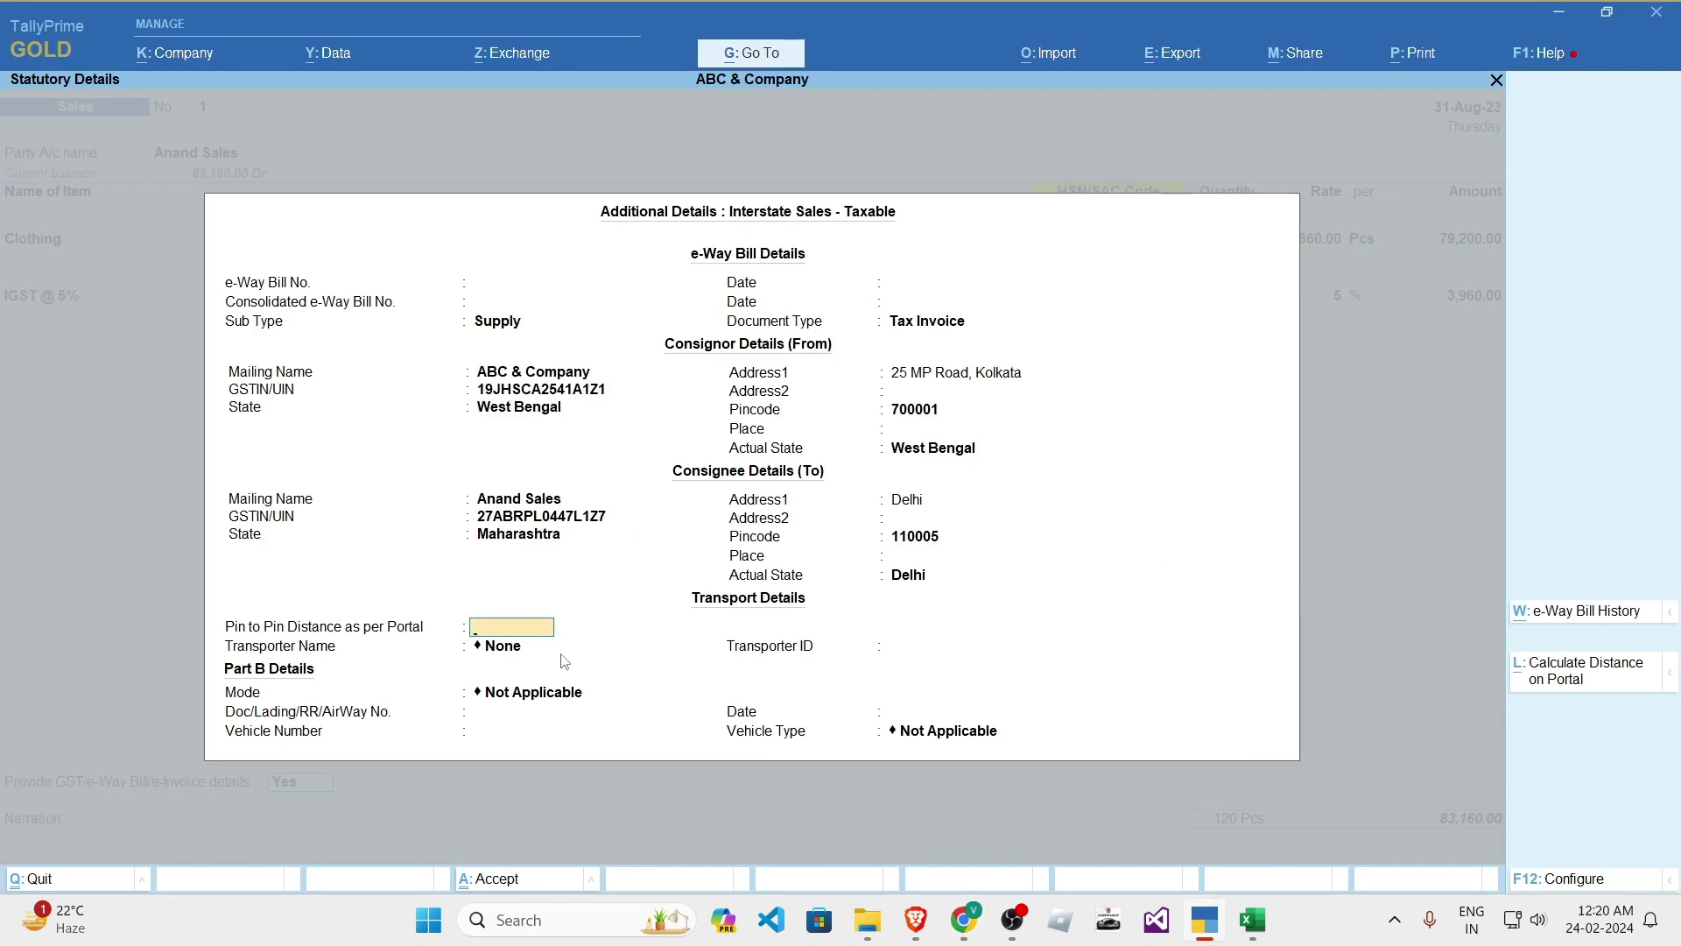
- Record 1479 as the pin-to-pin distance, checking it against the portal
key(Return)
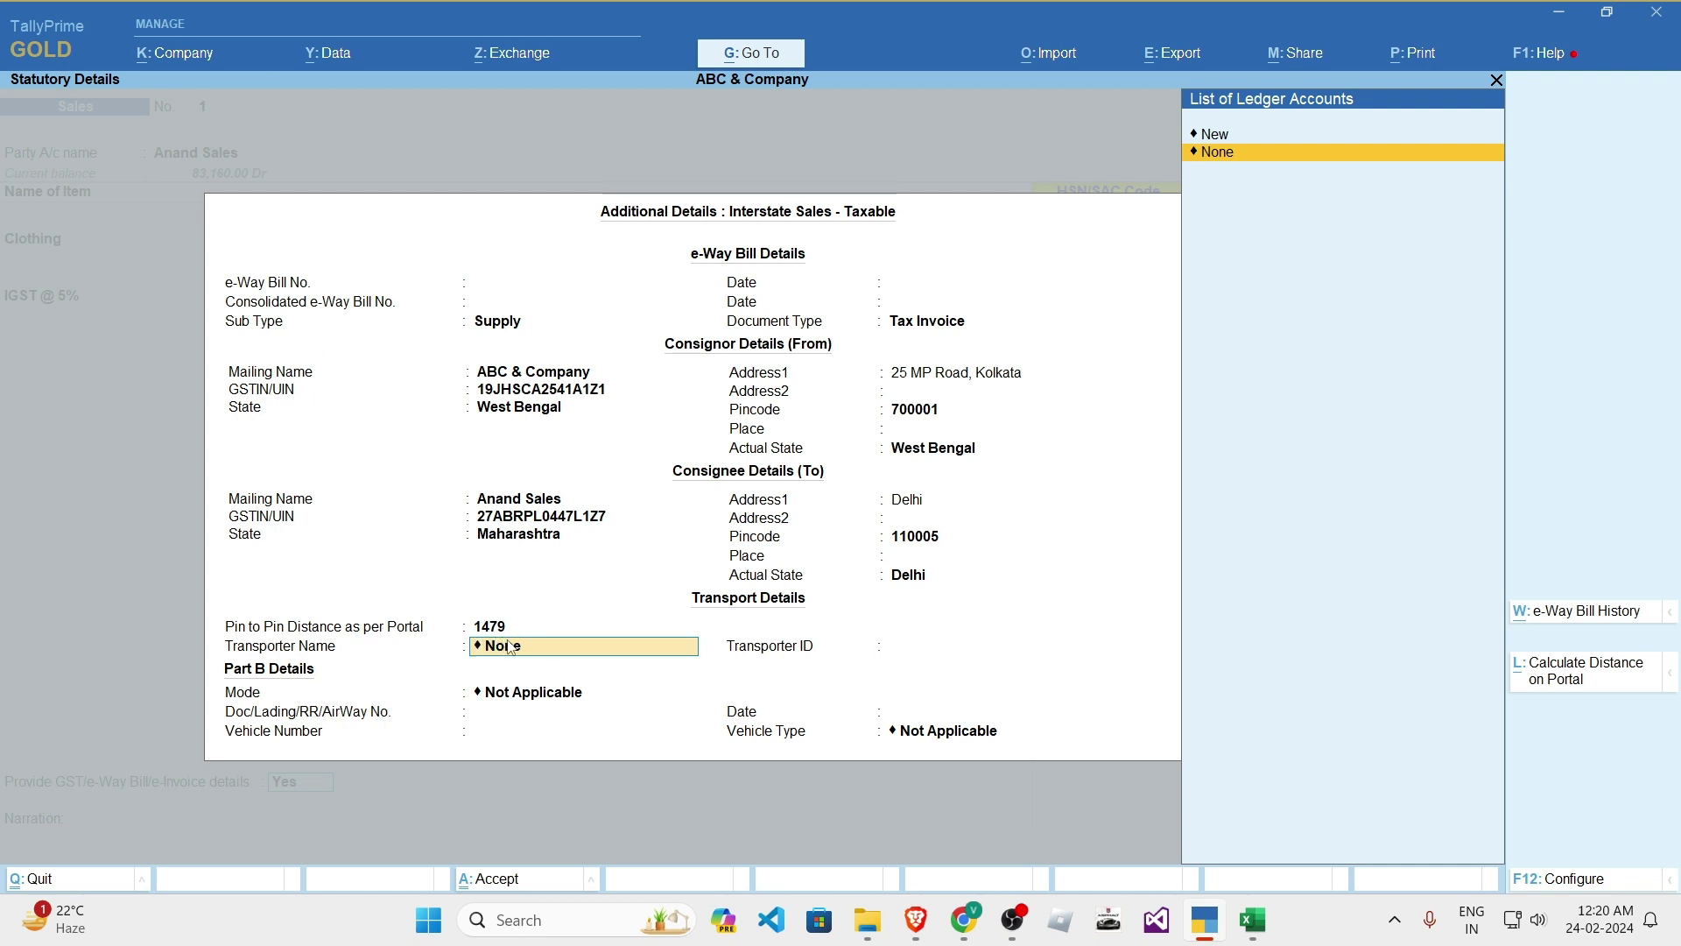
click(1615, 676)
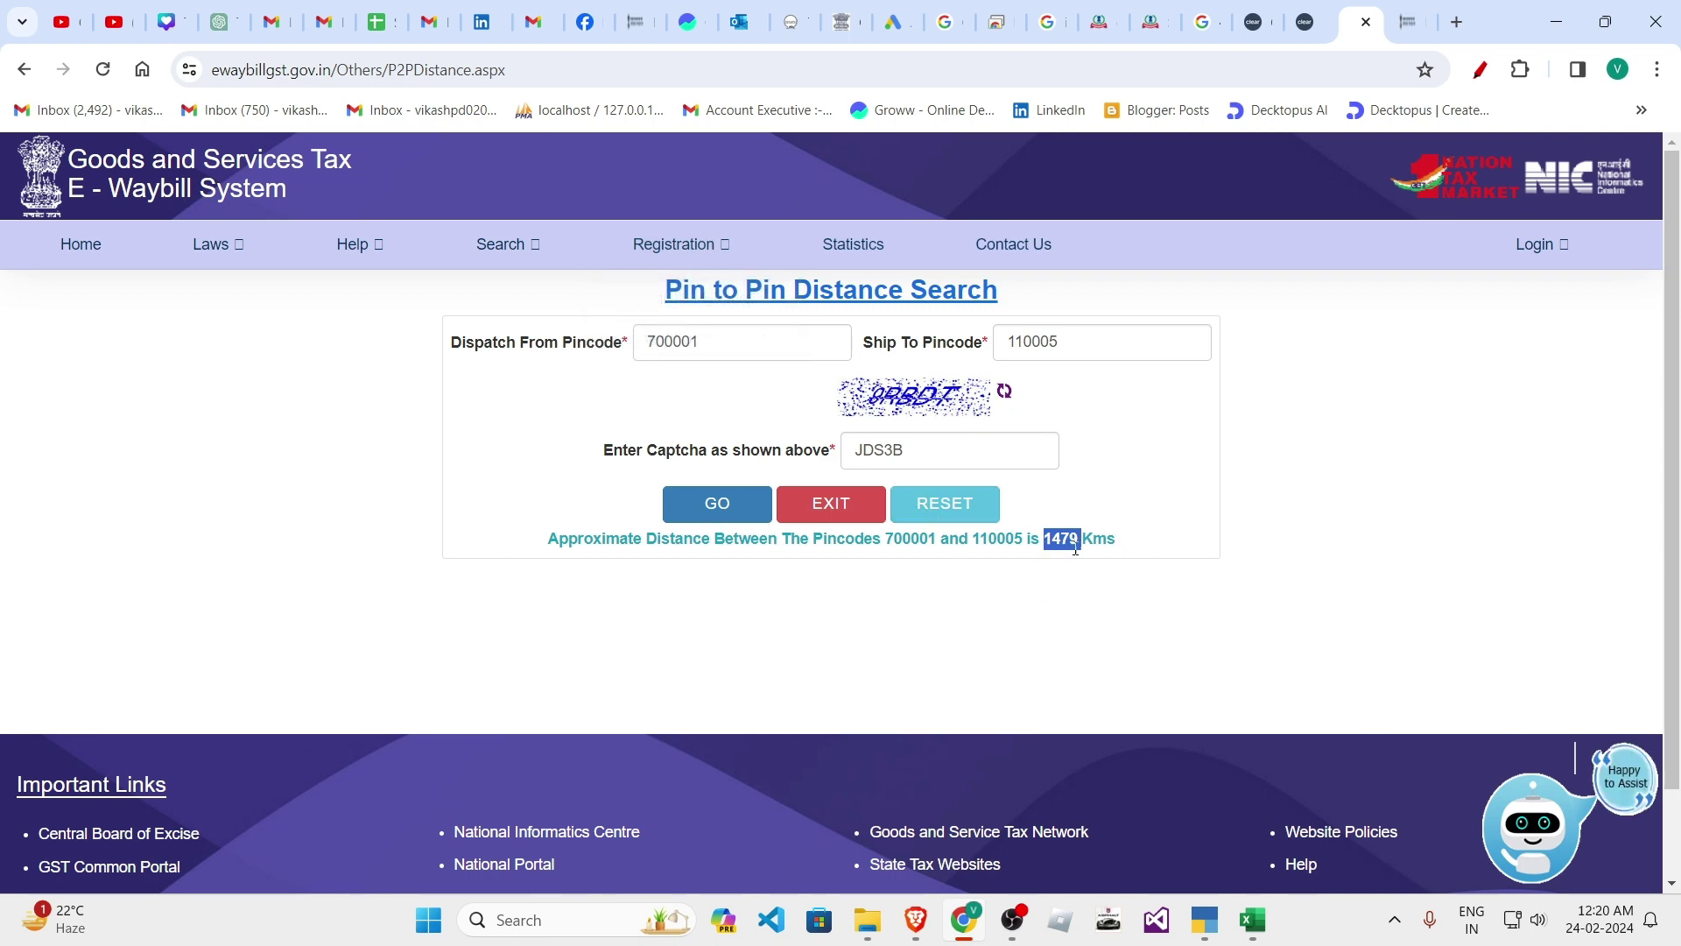
key(alt+Tab)
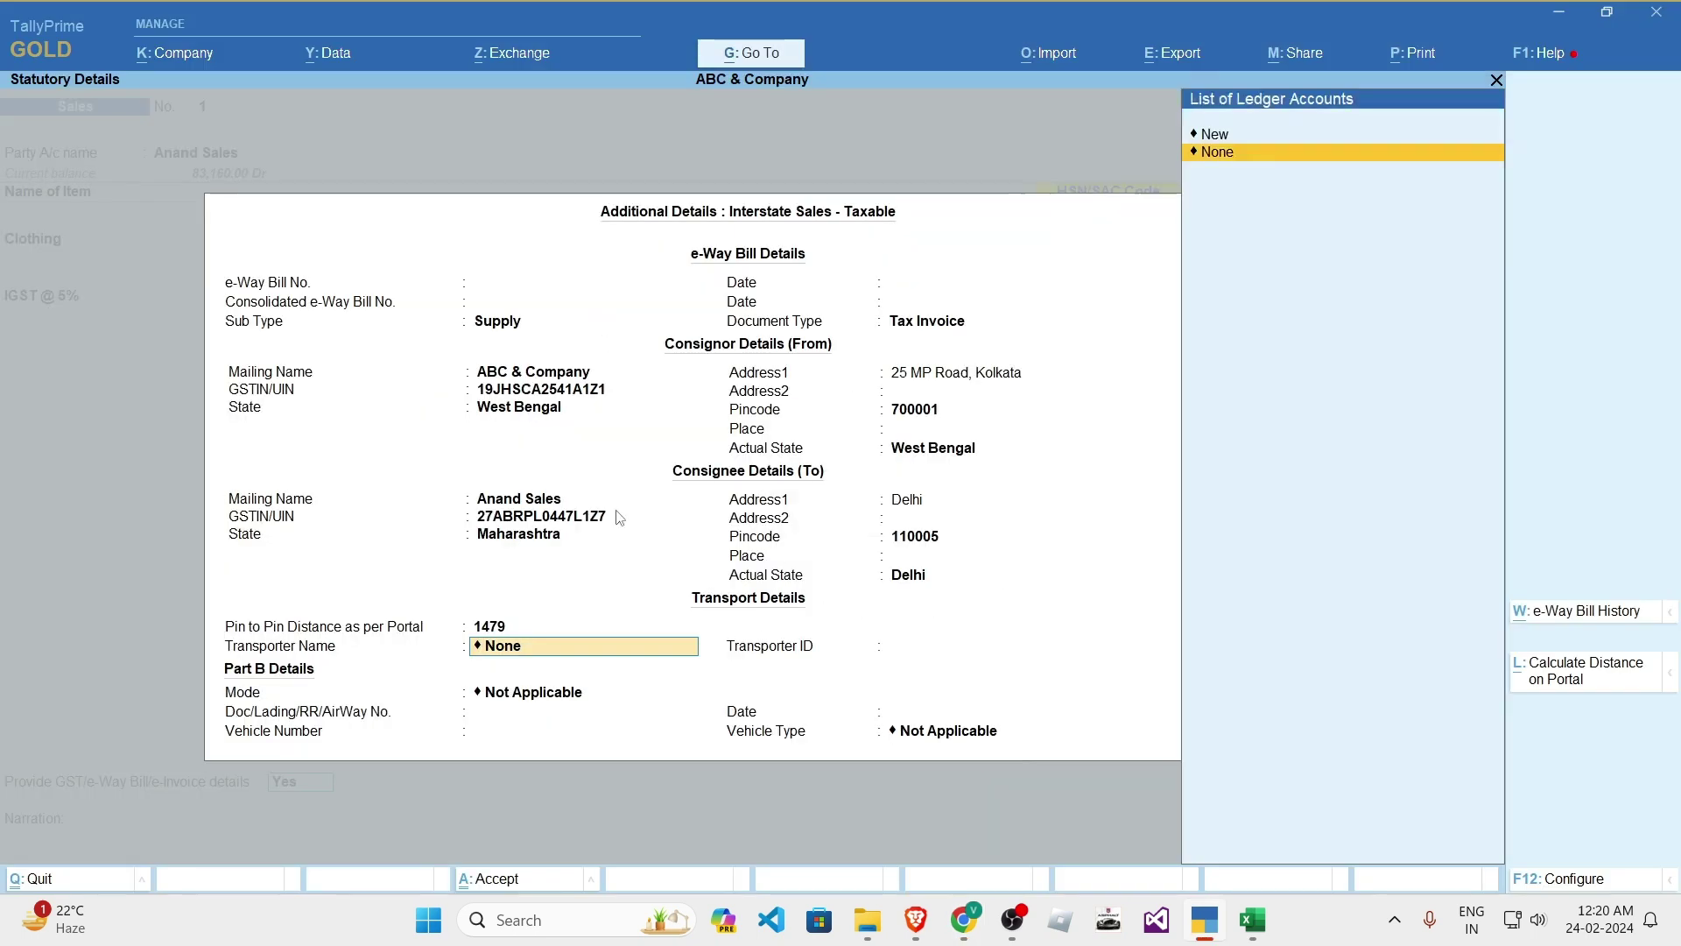
- Create a new transporter named BLUE DARD and set it as Transporter Name
key(Up)
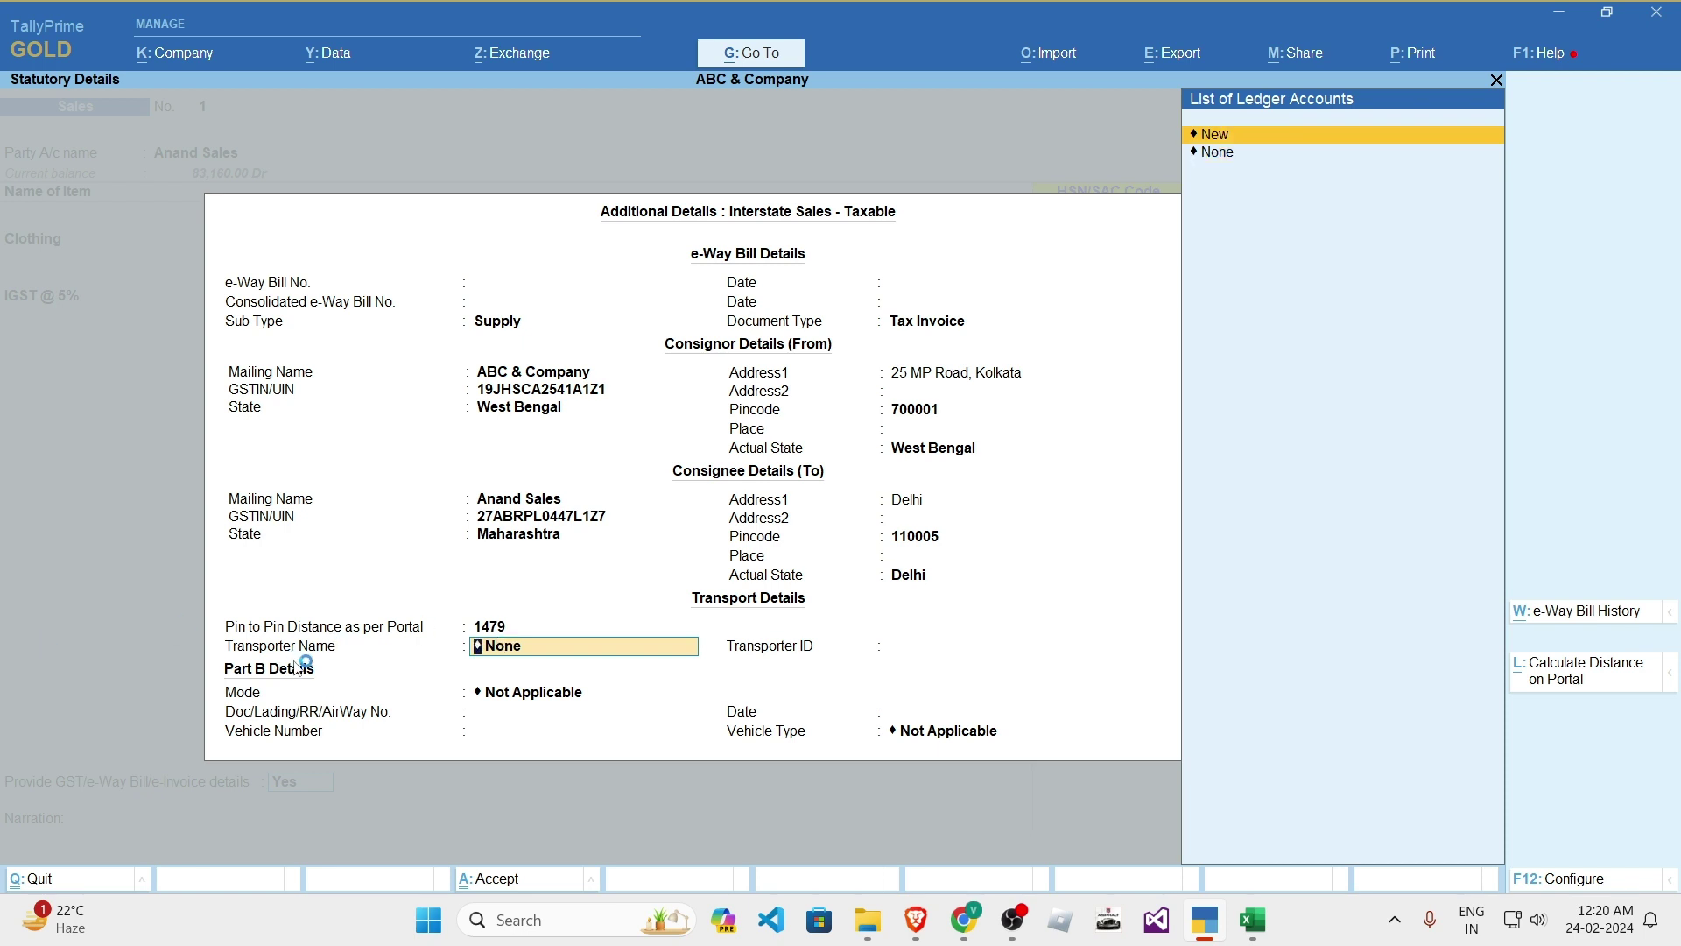
key(Return)
text(BL)
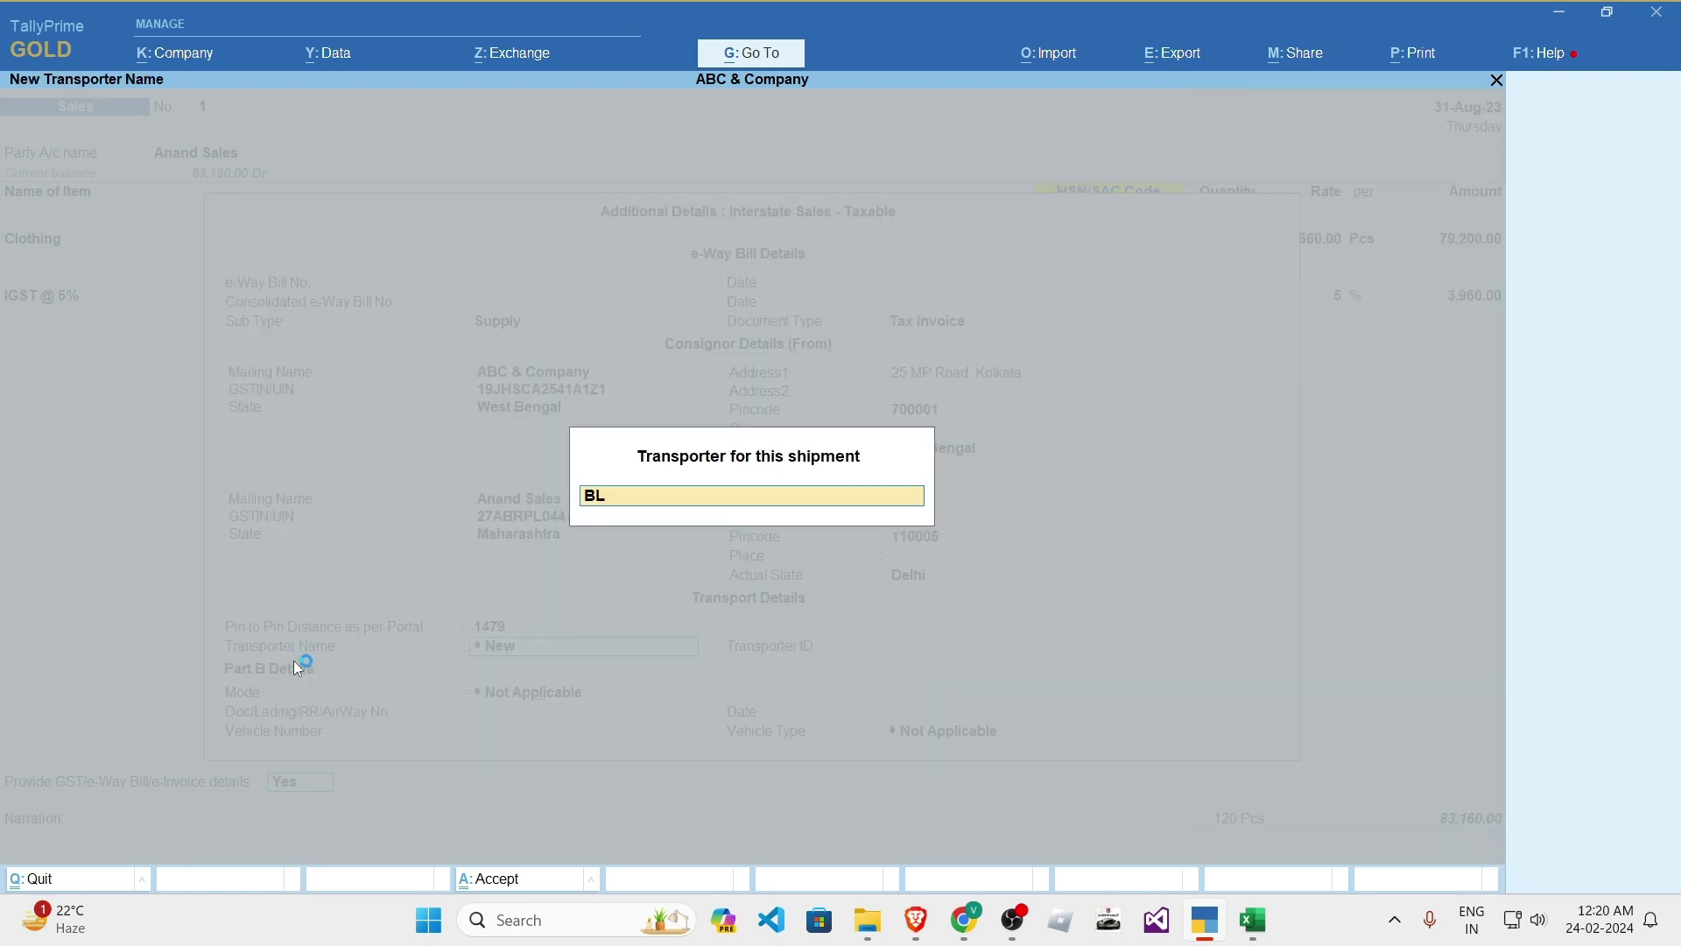
text(UER)
text( DARD)
key(Return)
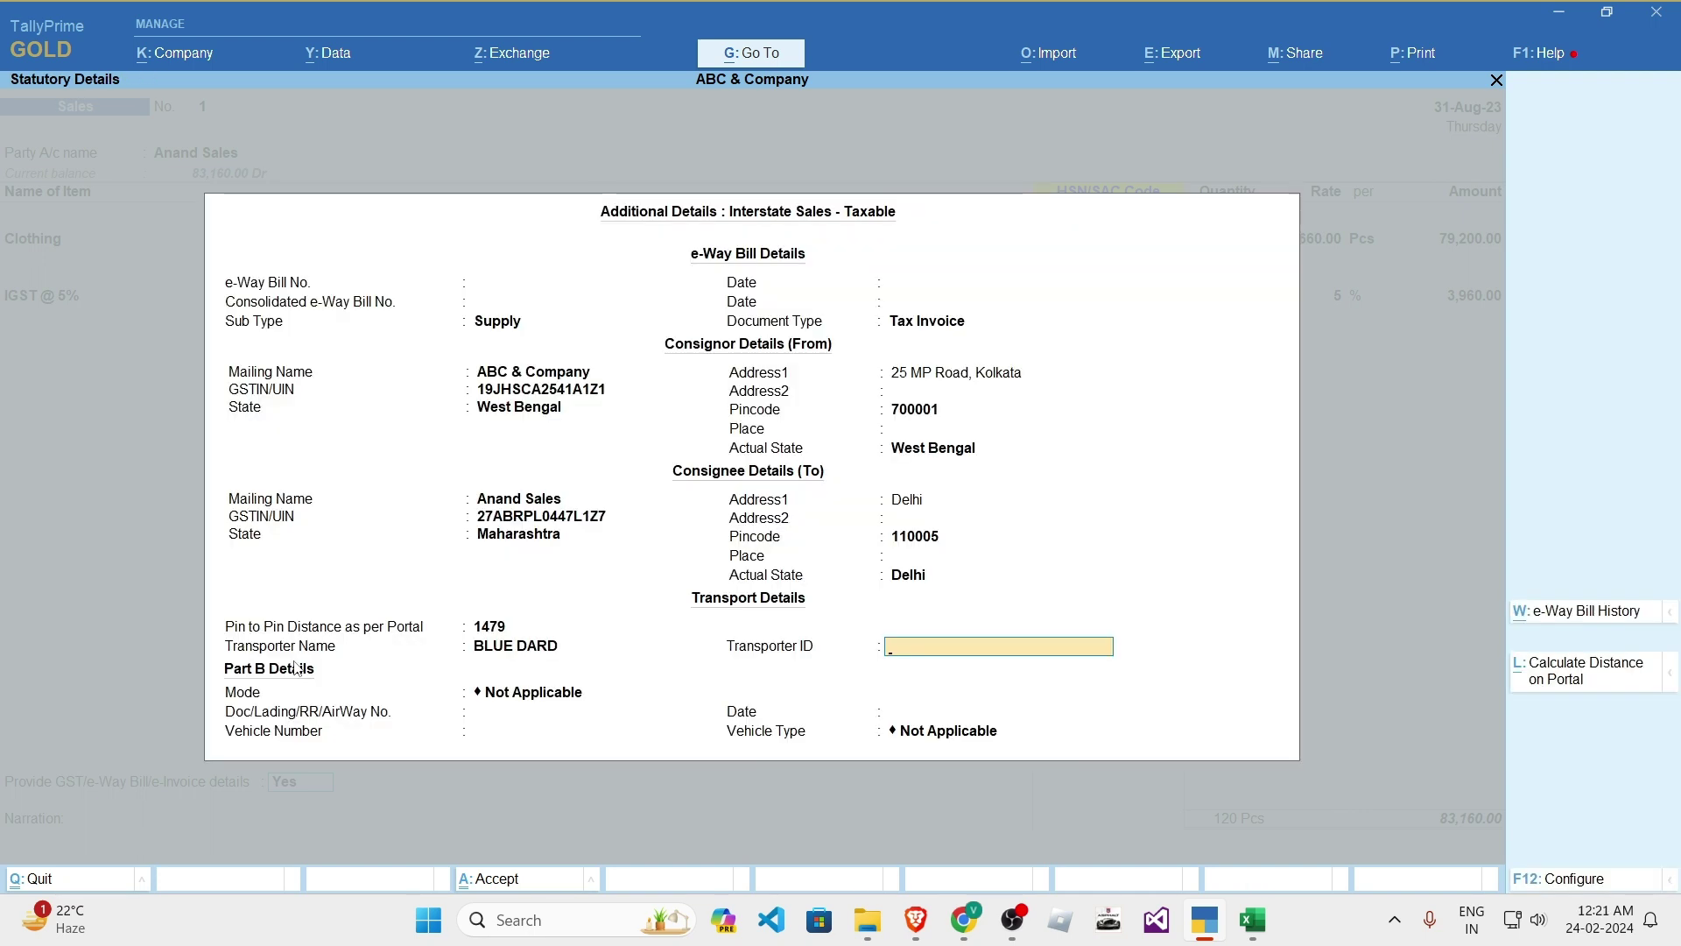
key(BackSpace)
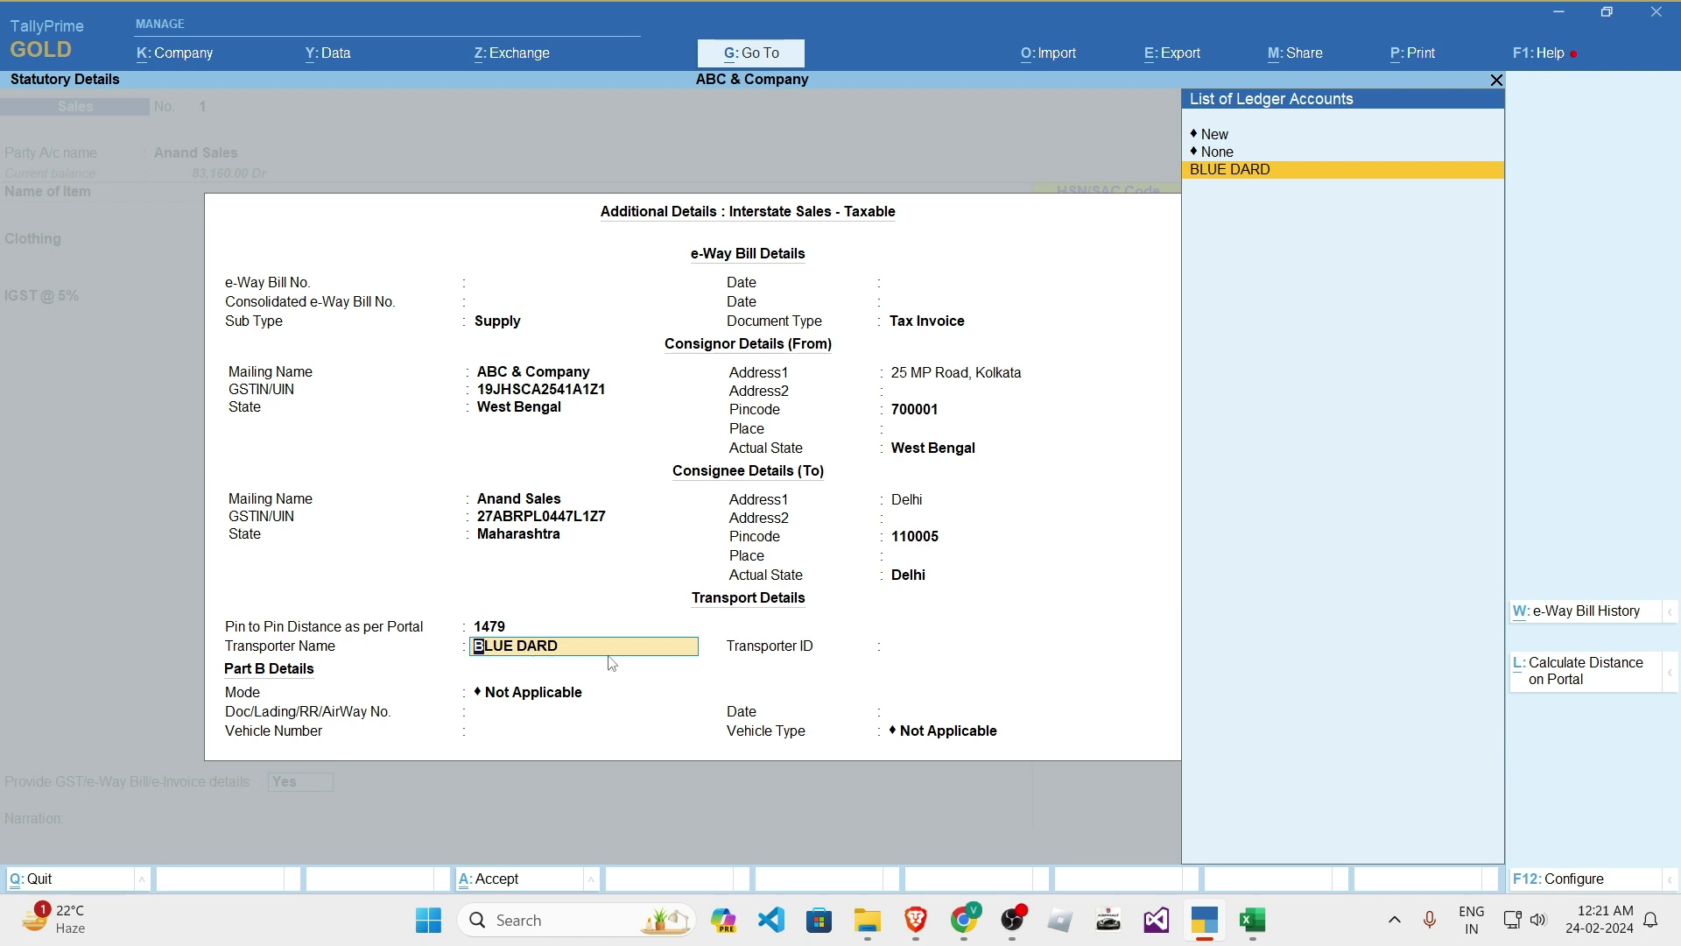
text(Blue Dard)
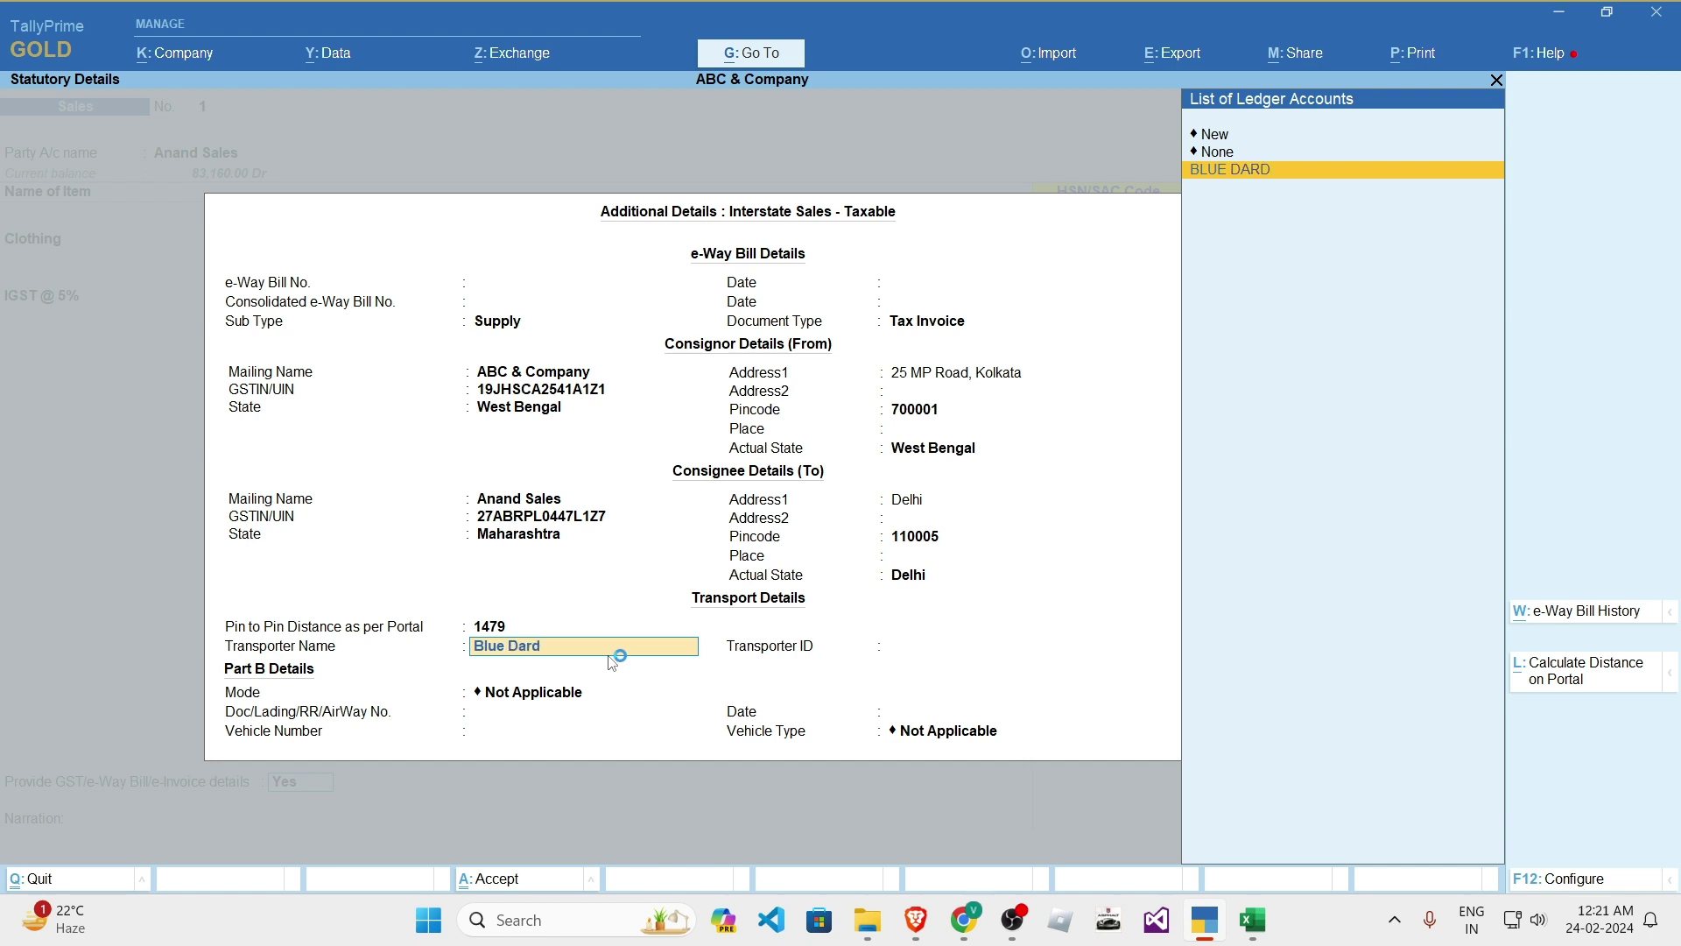
key(Return)
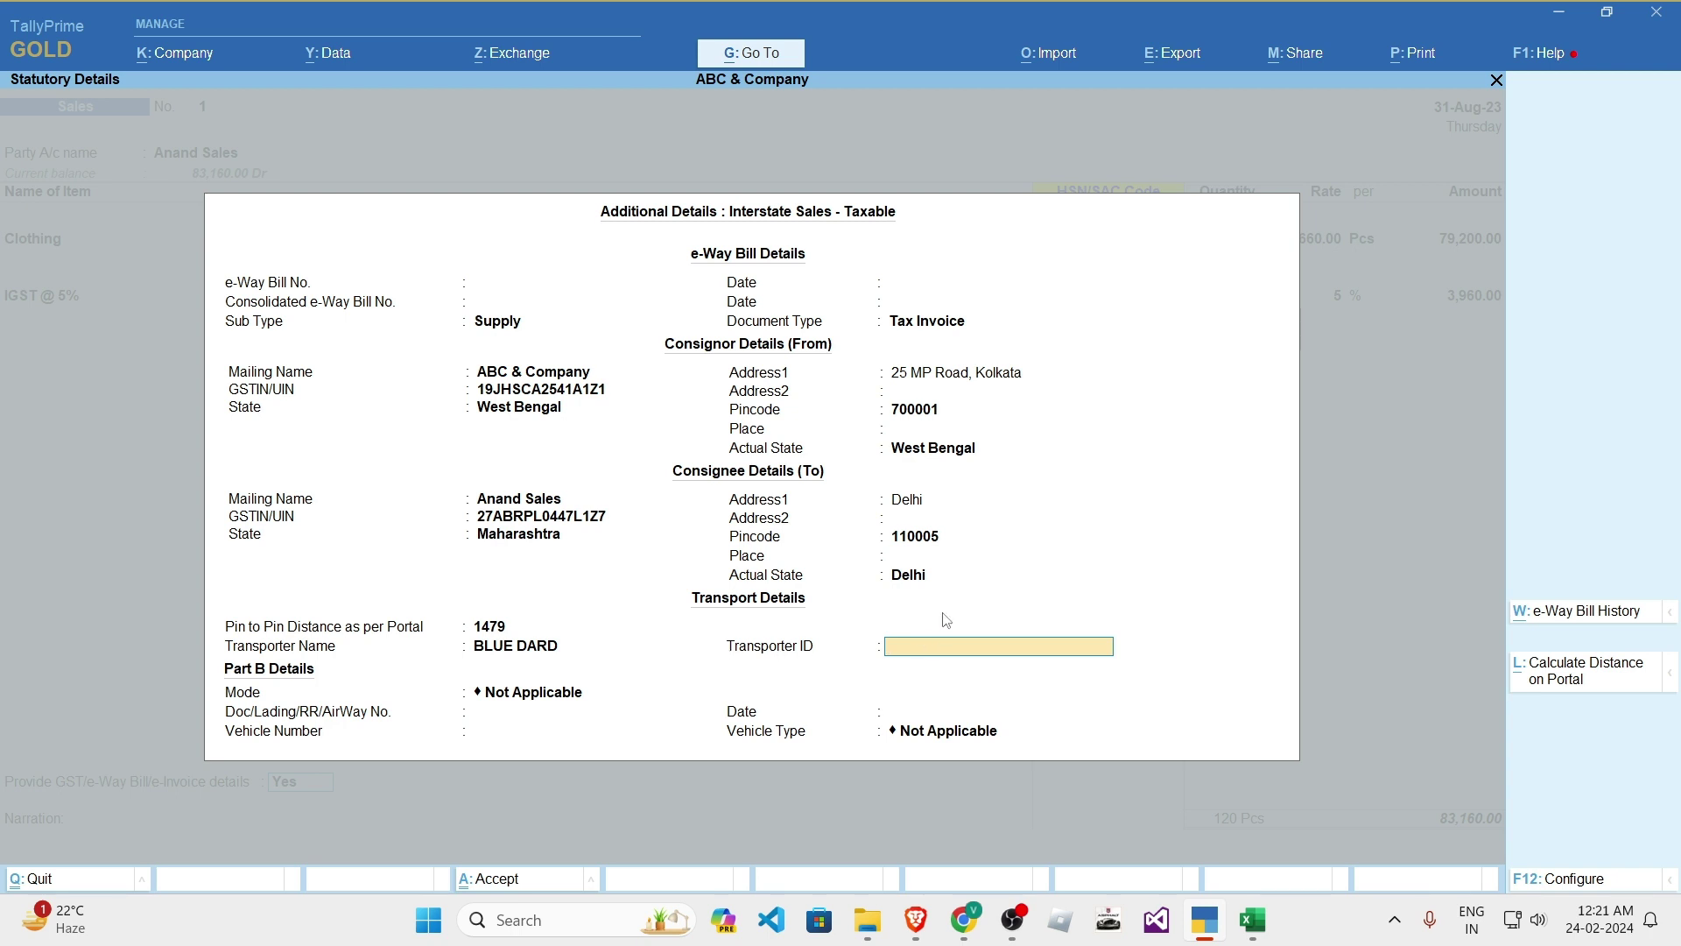
key(alt+Tab)
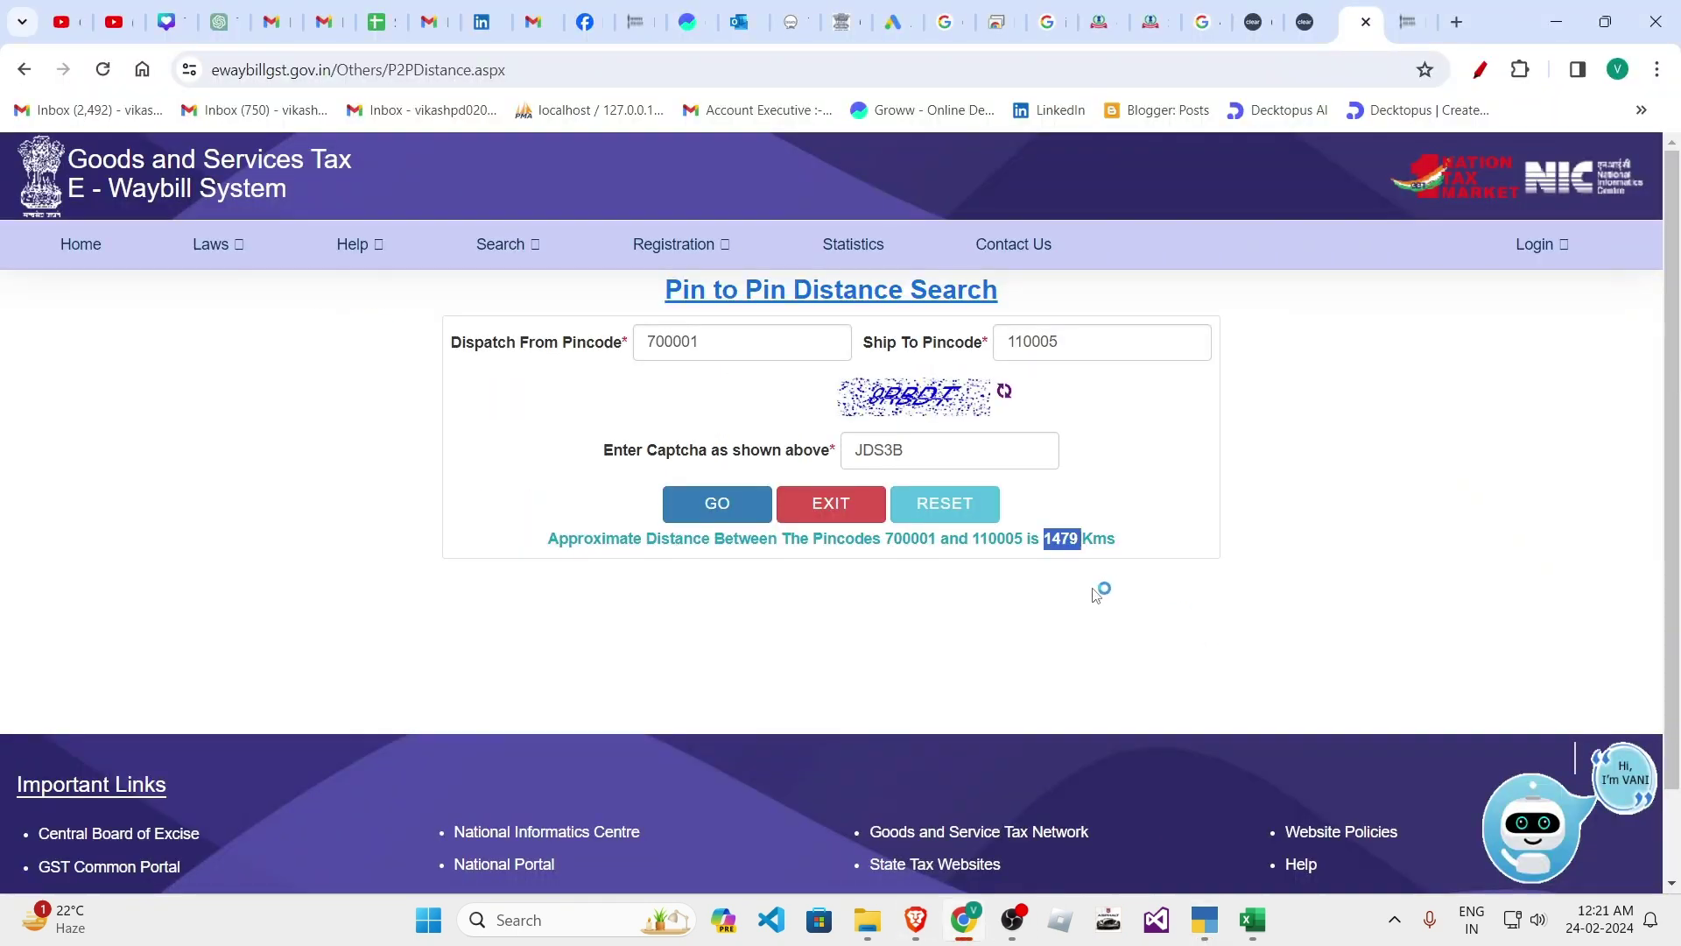
- Enter the transporter's GSTIN as Transporter ID and set Part B mode to 1 - Road
key(alt+Tab)
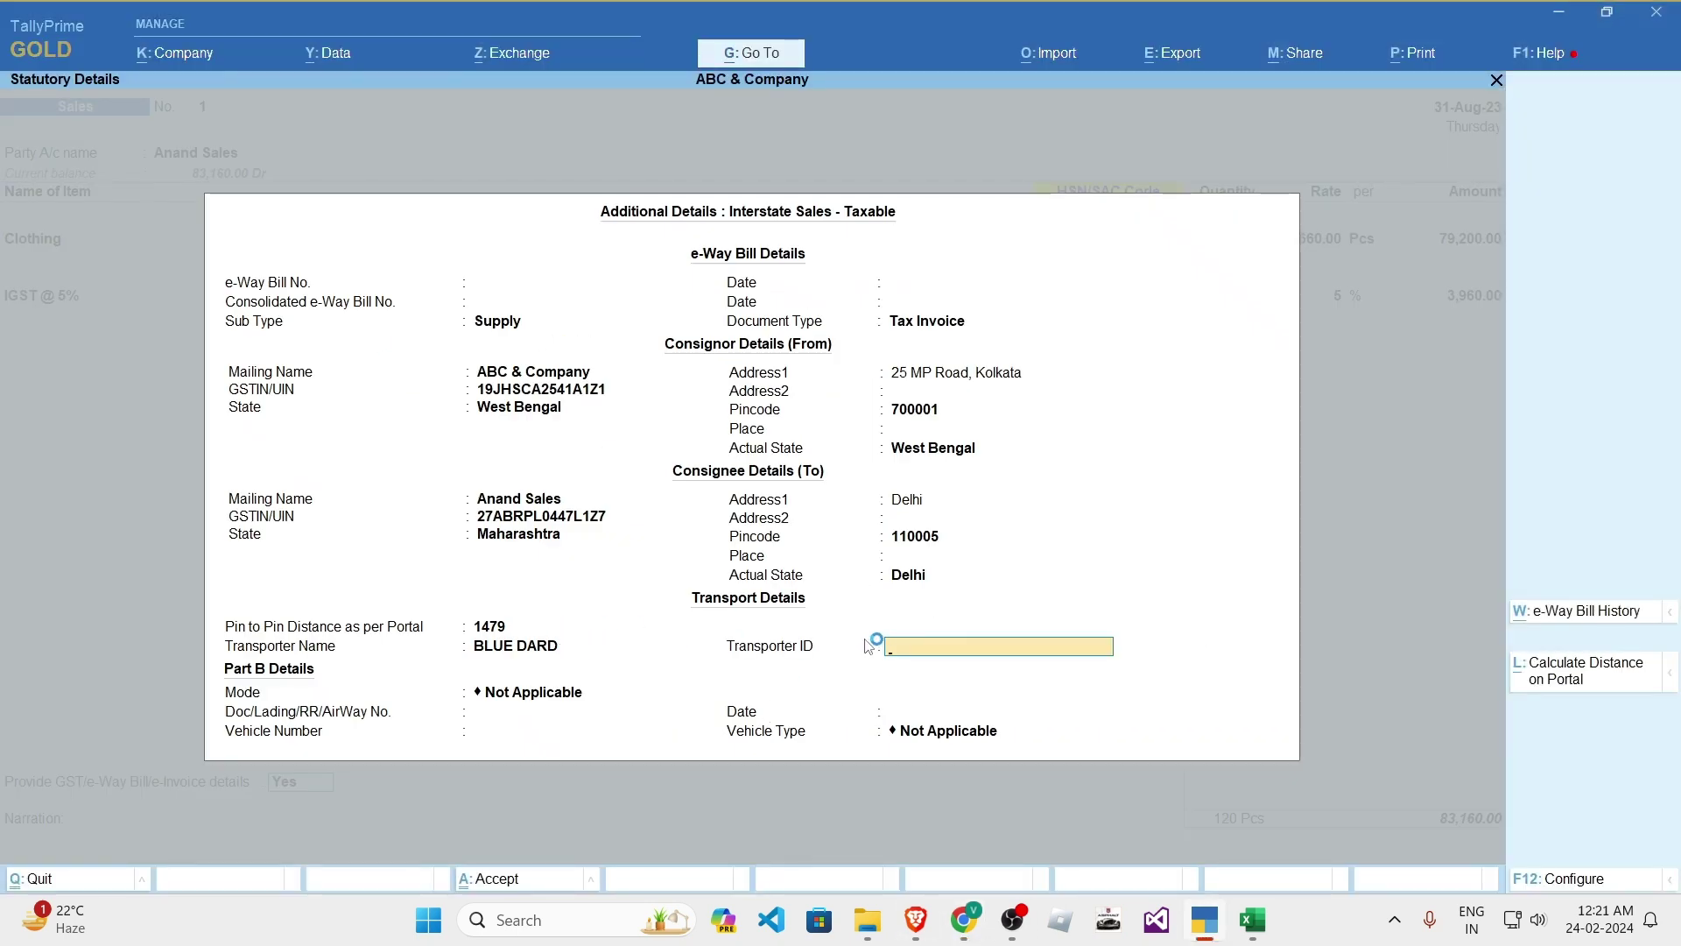
text(19JSHC)
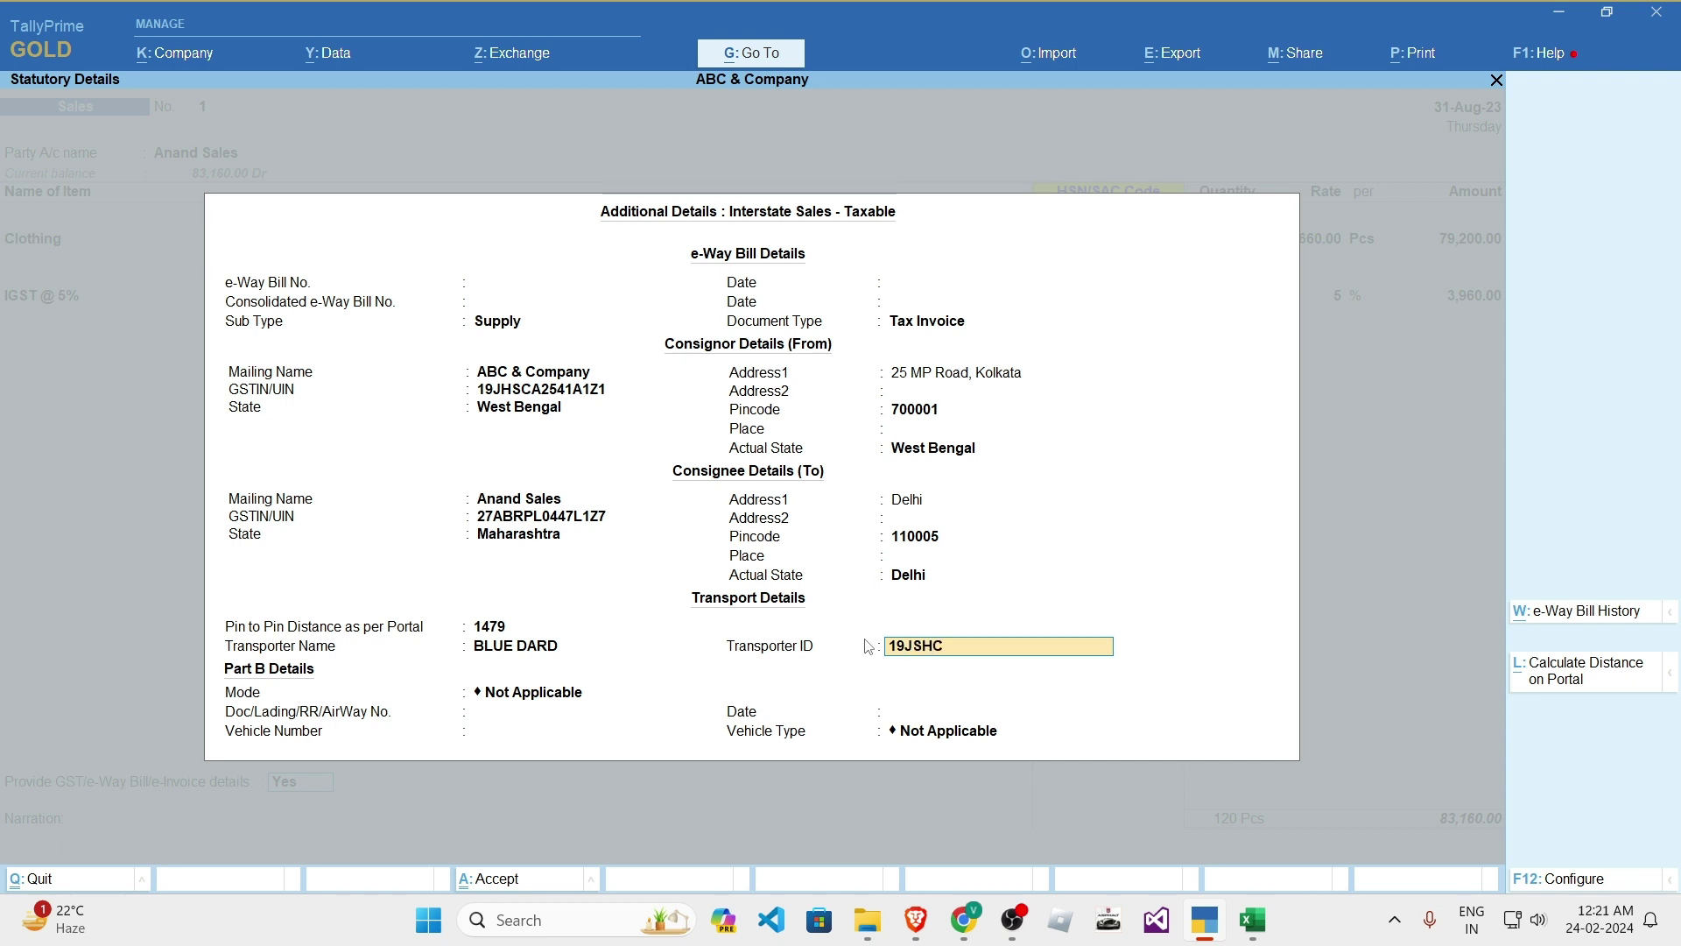
text(B)
text(2541A)
text(1XZ)
key(Return)
key(Down)
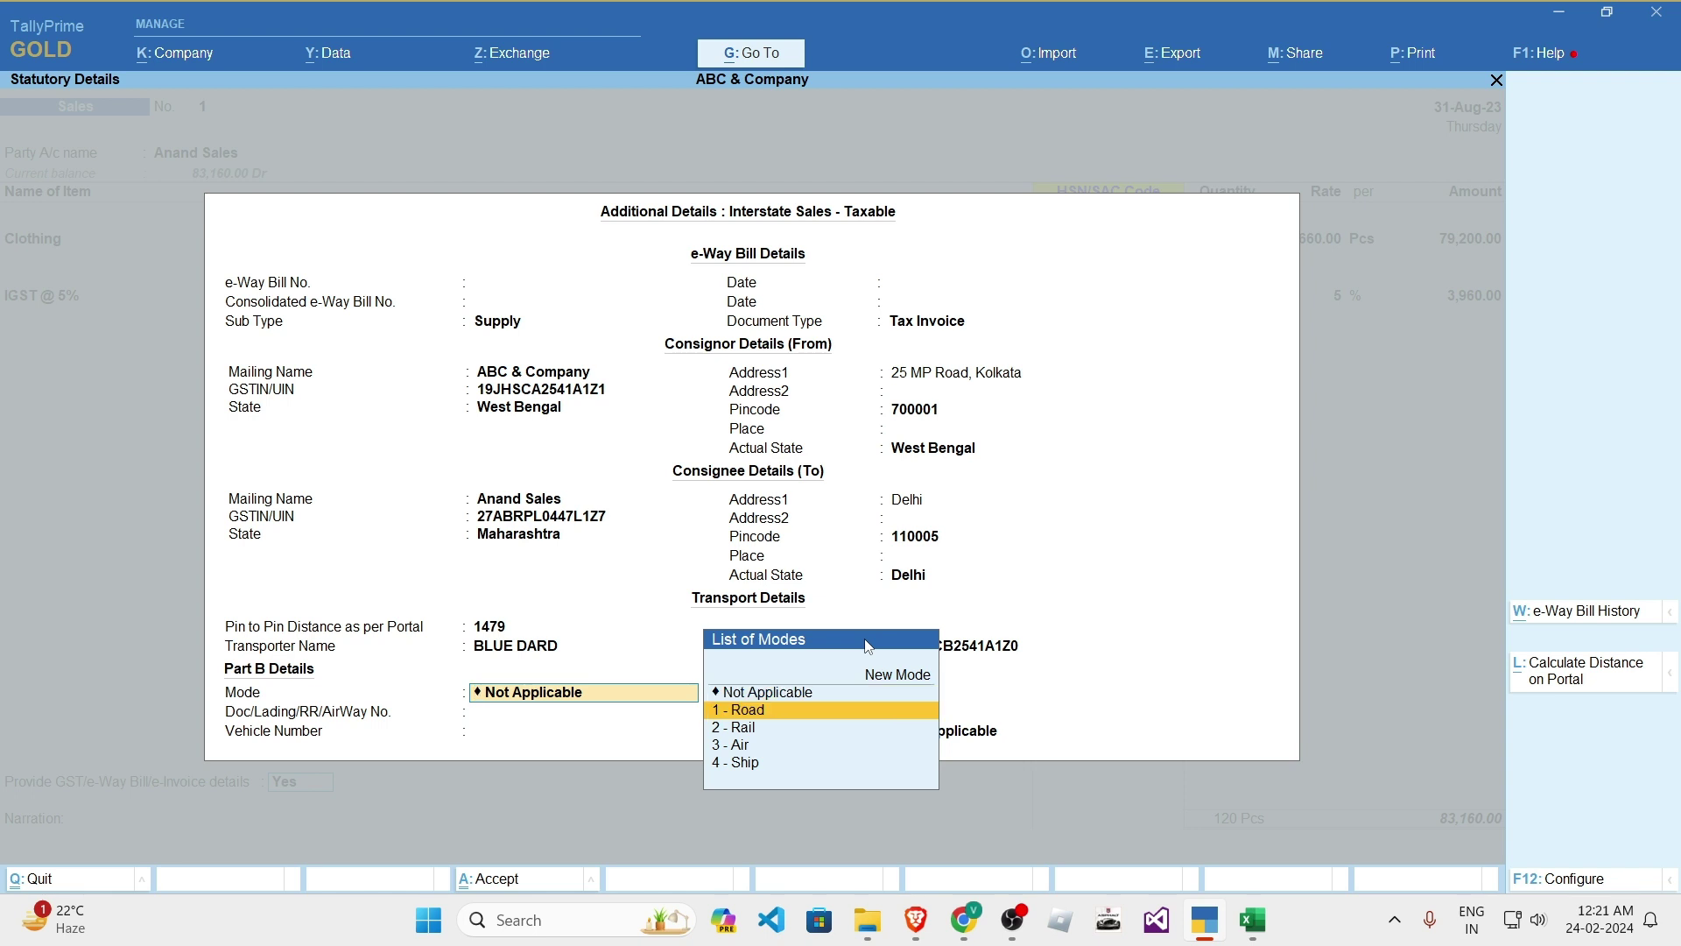
key(Return)
key(Return)
key(Return)
key(BackSpace)
key(BackSpace)
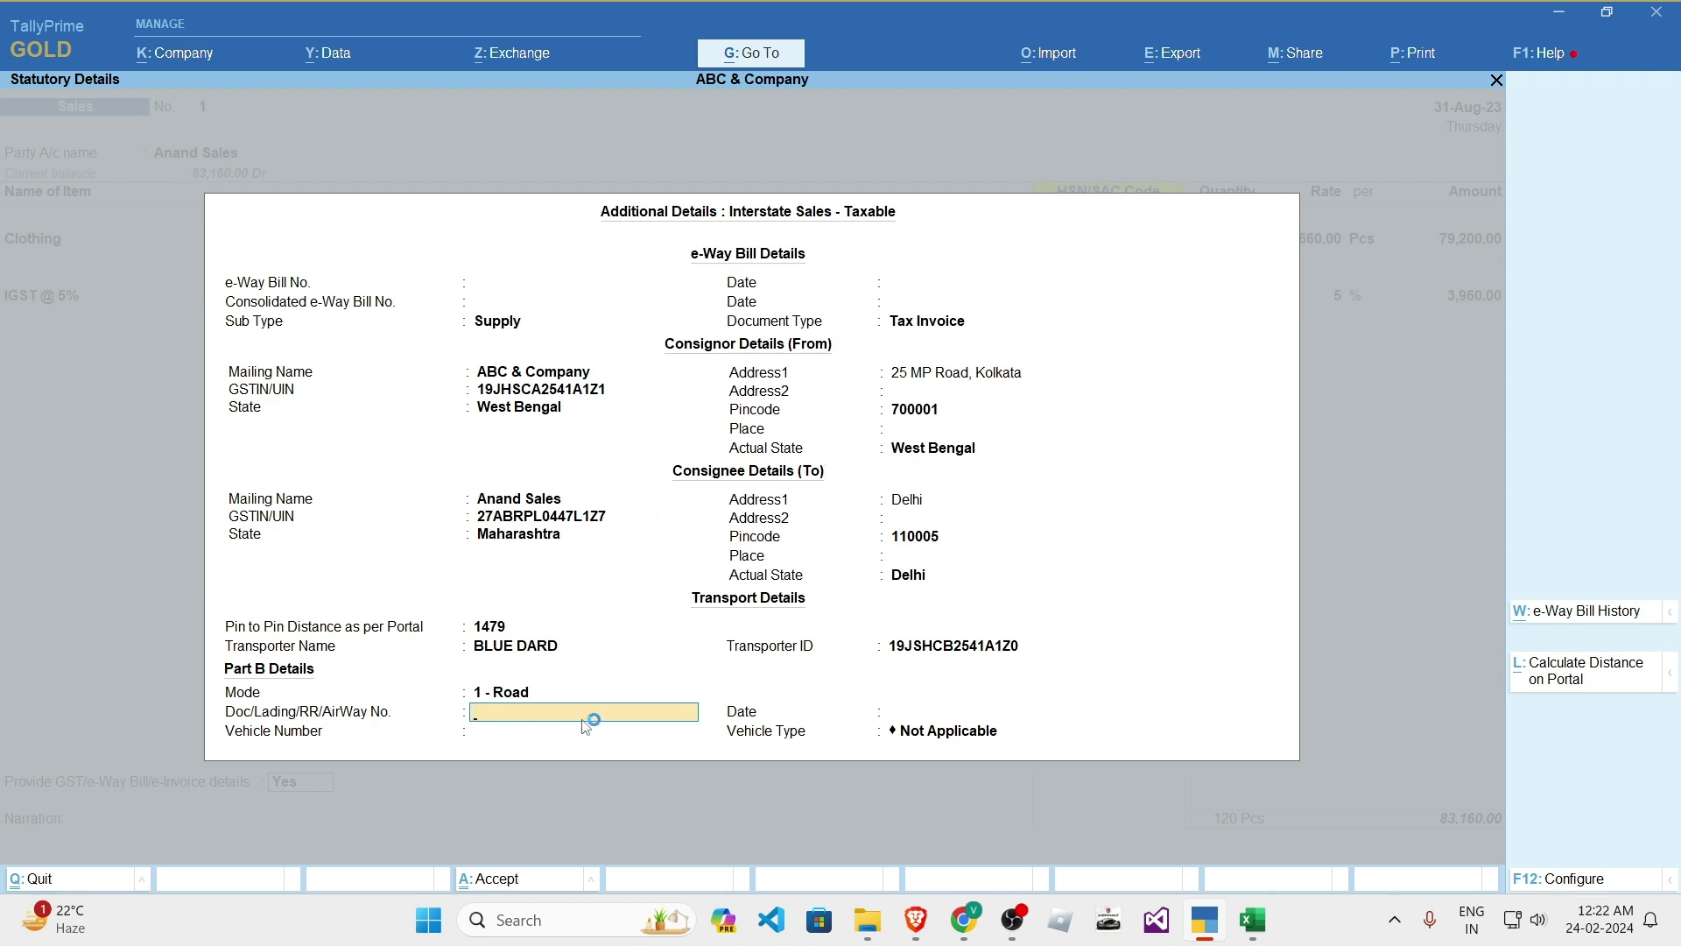
- Accept the e-Way Bill and e-Invoice details and move to the Bill of Lading field in Dispatch Details
key(ctrl)
key(ctrl+a)
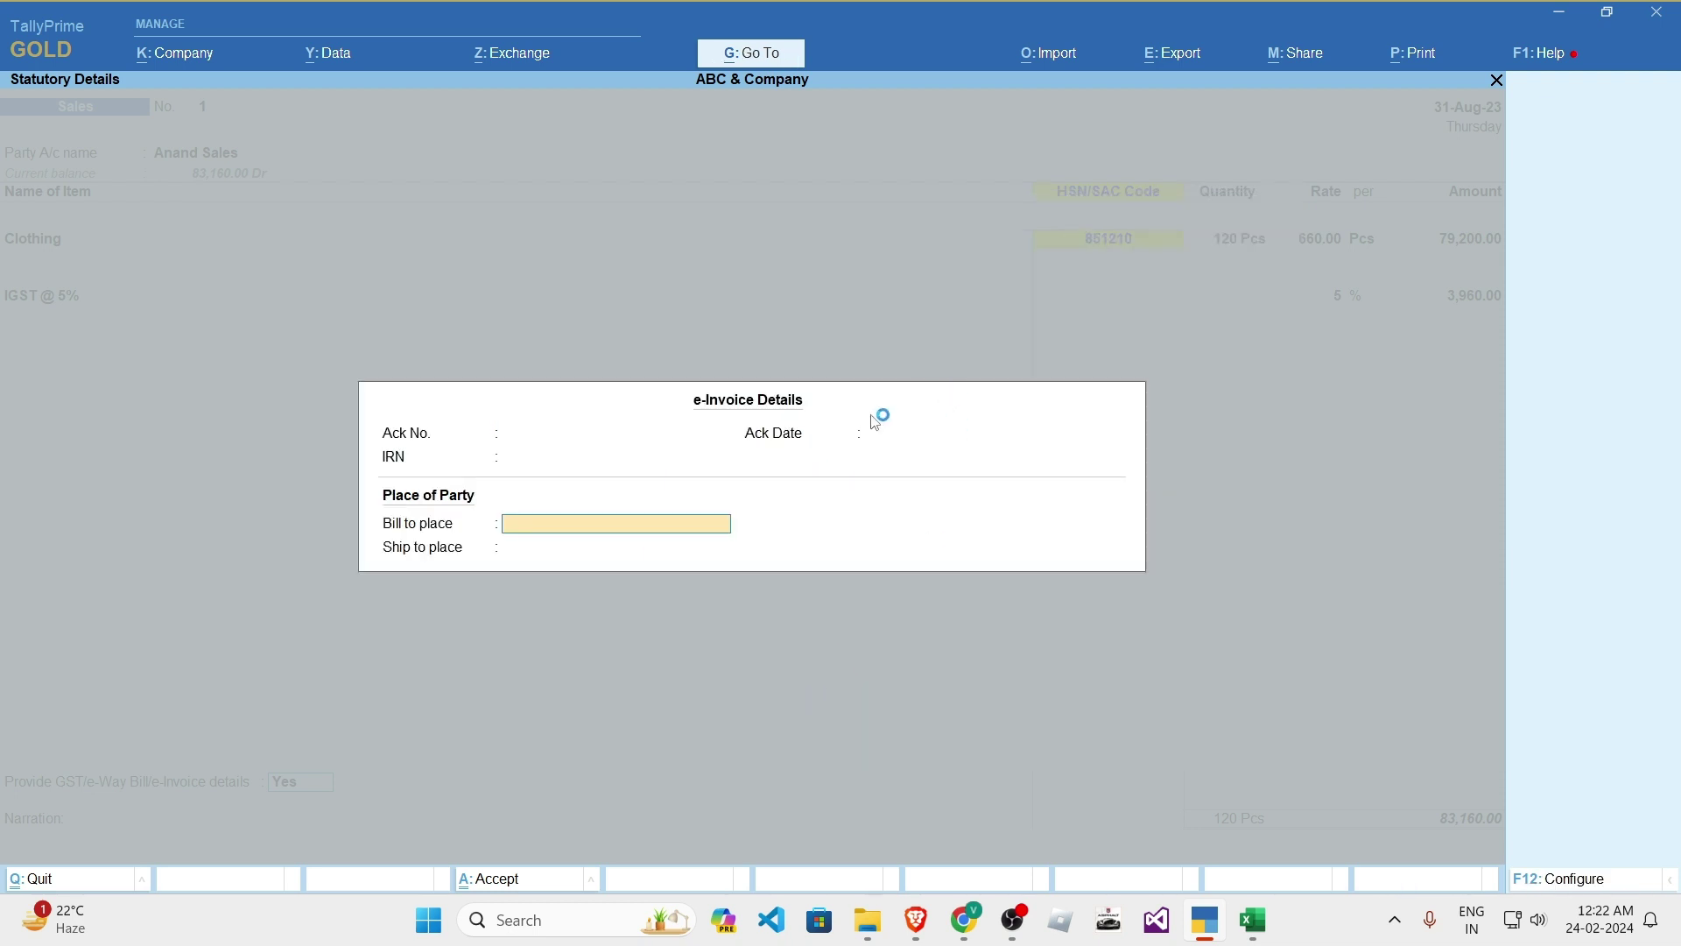
key(ctrl+a)
click(1483, 103)
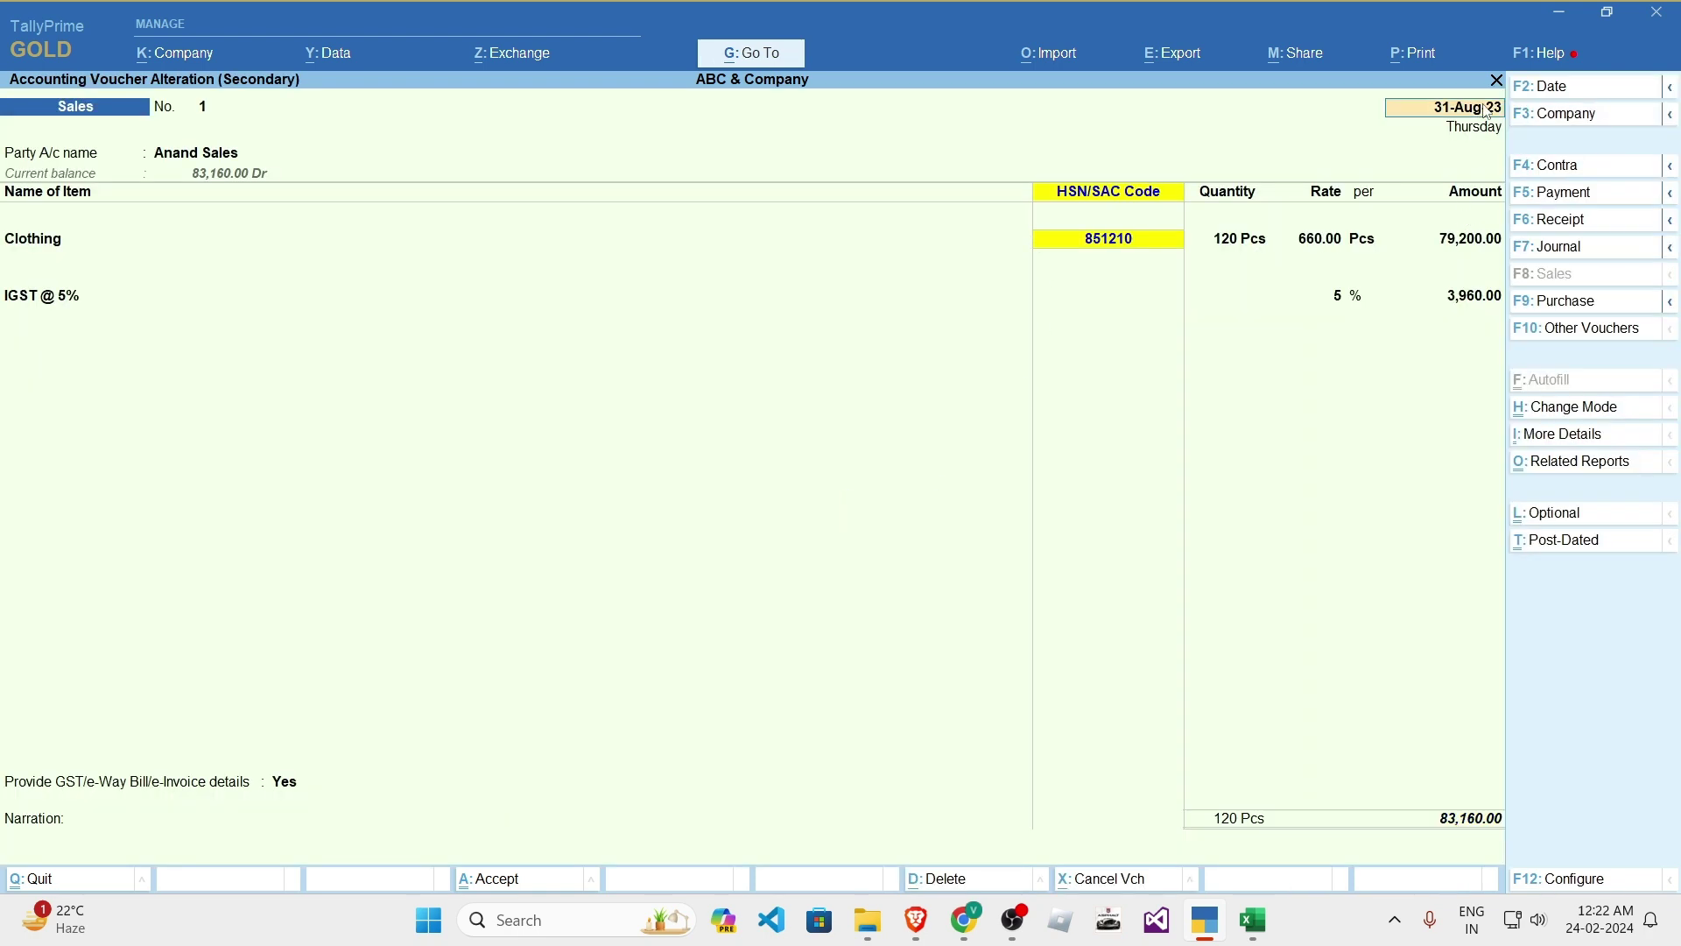
key(Return)
key(Return)
key(Return)
key(Return)
key(Return)
key(Return)
key(Return)
key(ctrl)
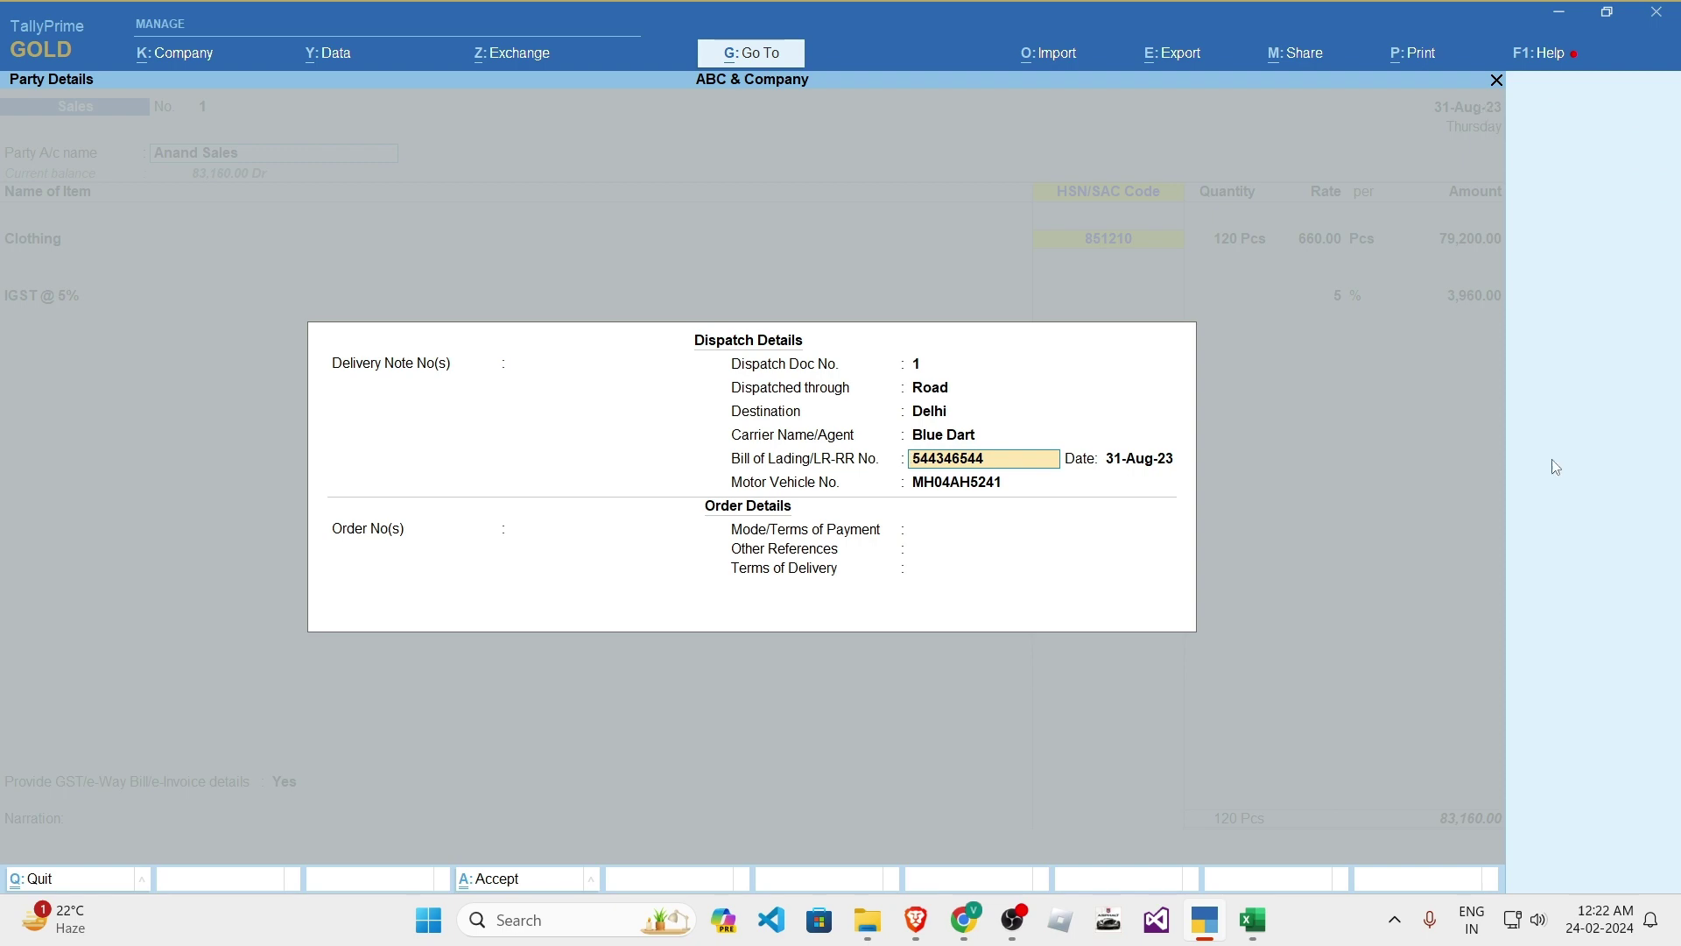
- Paste Bill of Lading number 544346544 into Excel cell S12
click(1252, 919)
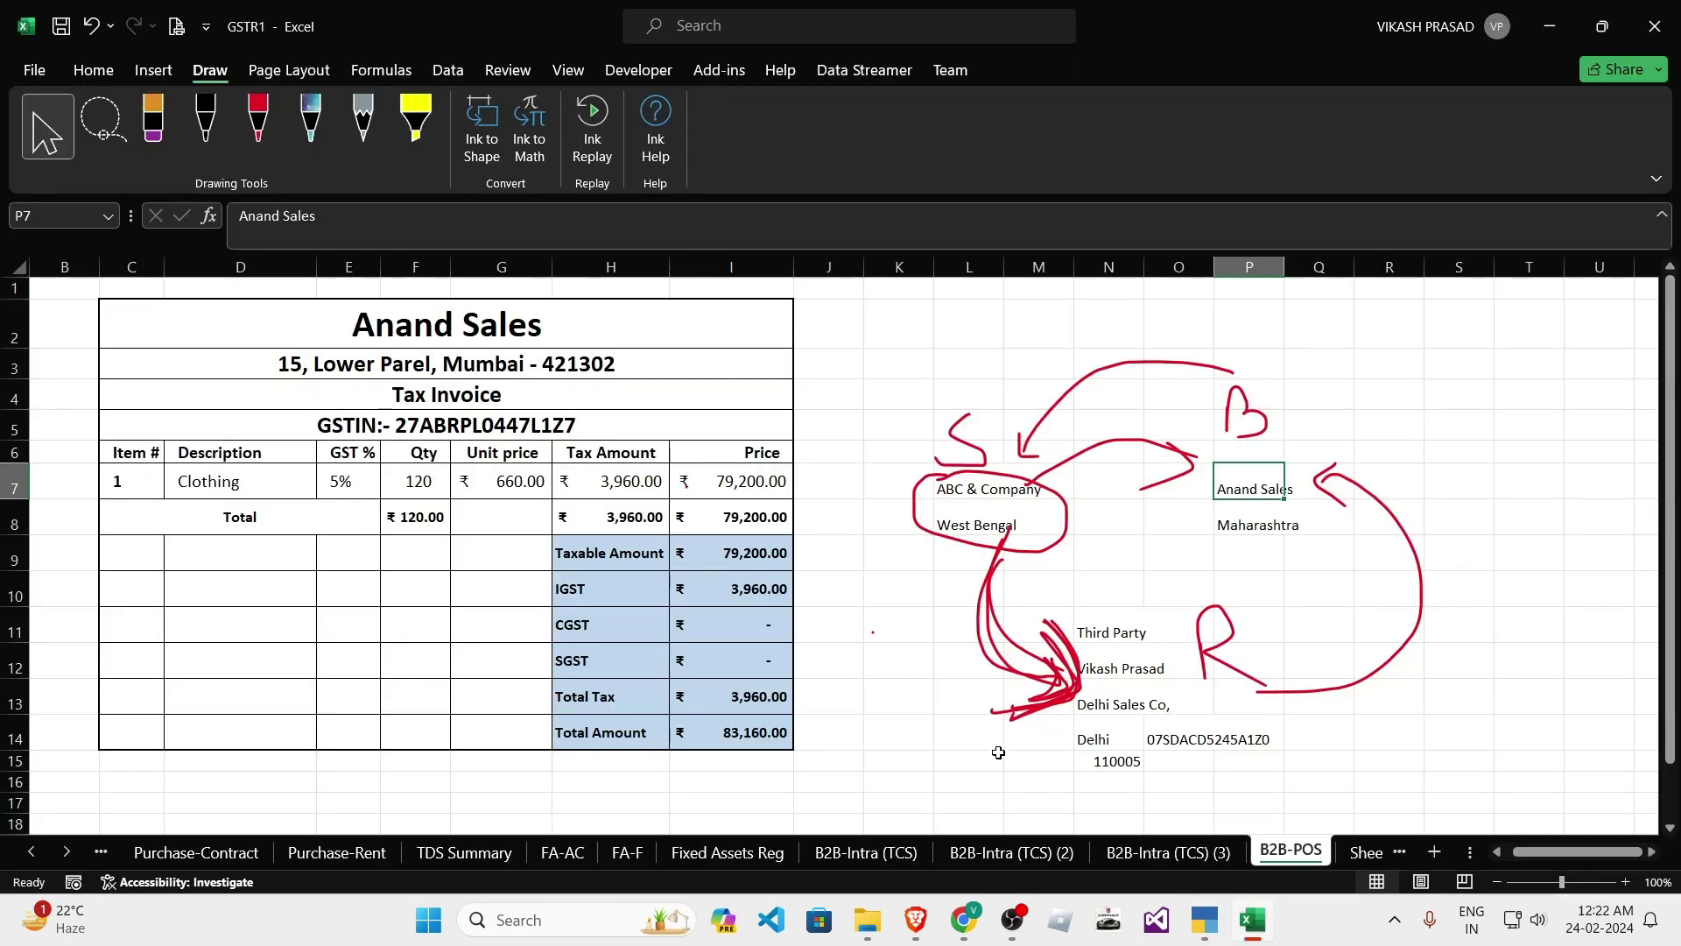
click(1462, 666)
text(544346544)
key(Return)
key(alt+Tab)
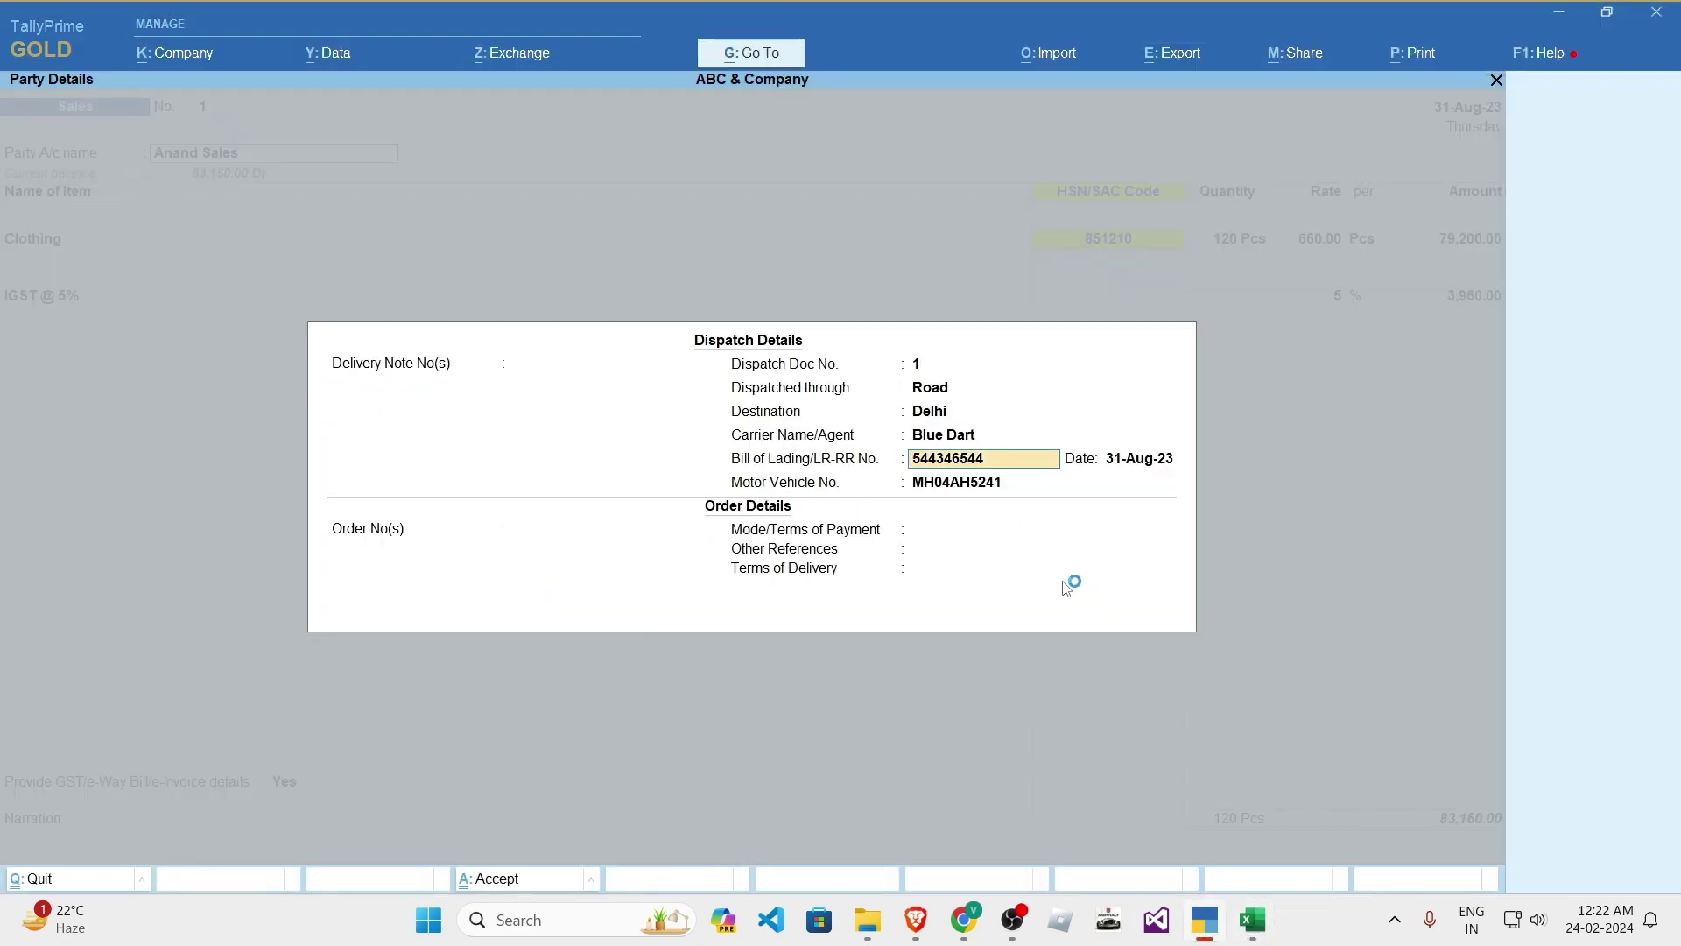
click(924, 486)
key(ctrl+alt+c)
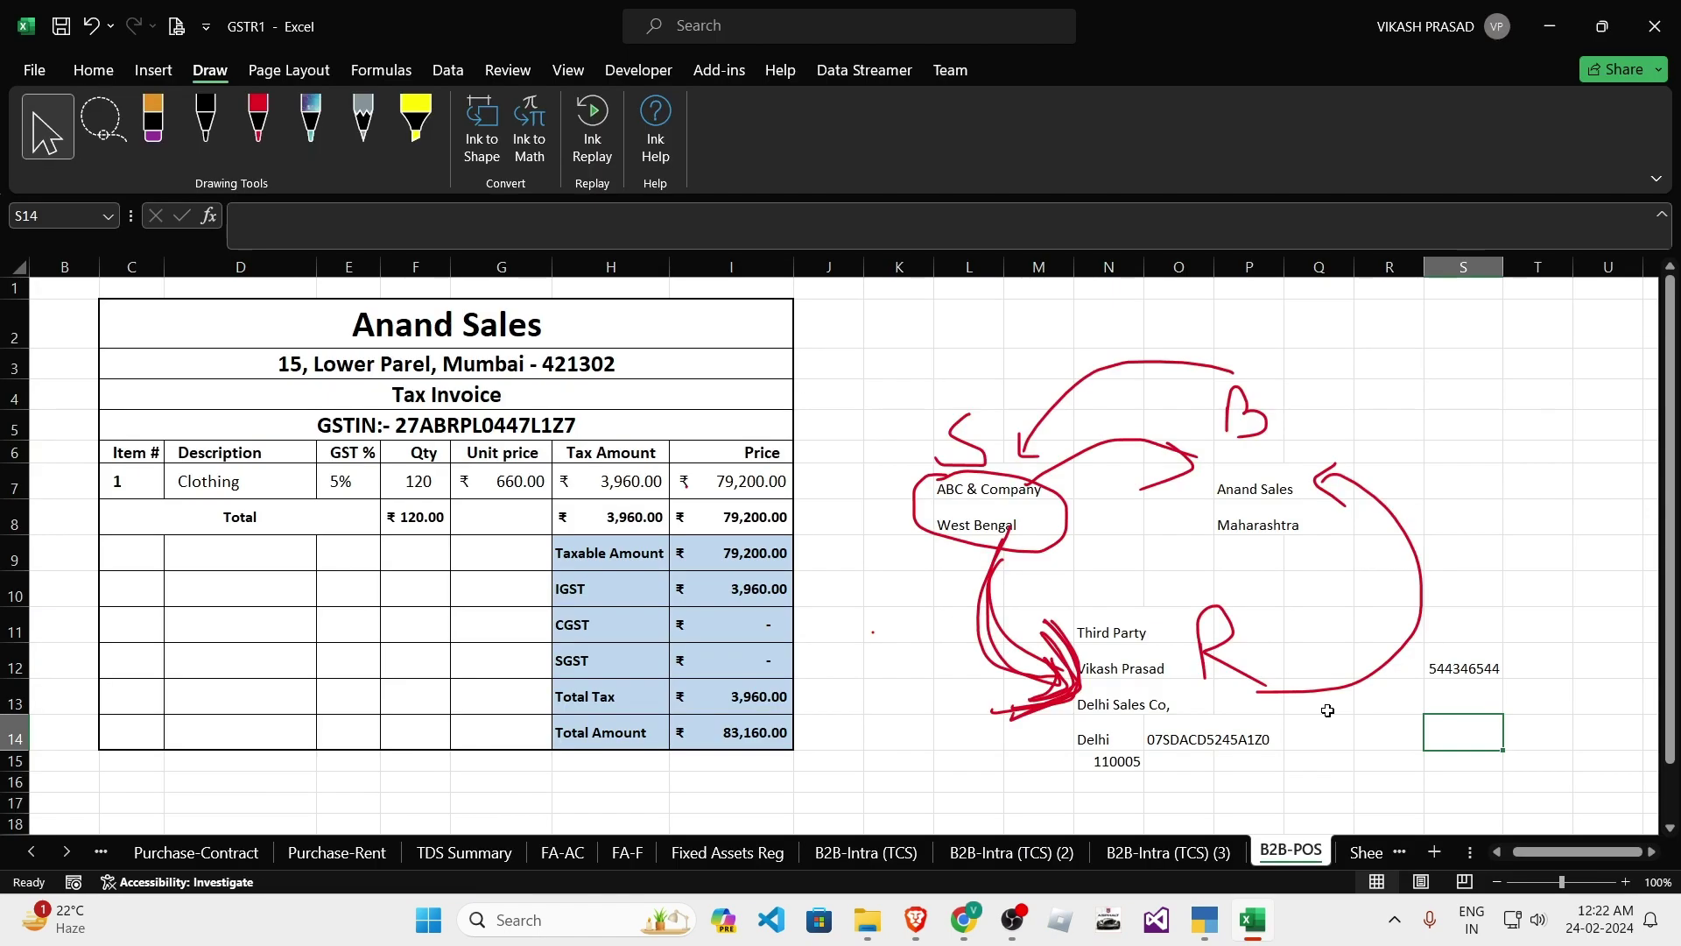
key(alt+Tab)
text(MH04AH5241)
key(Return)
key(alt+Tab)
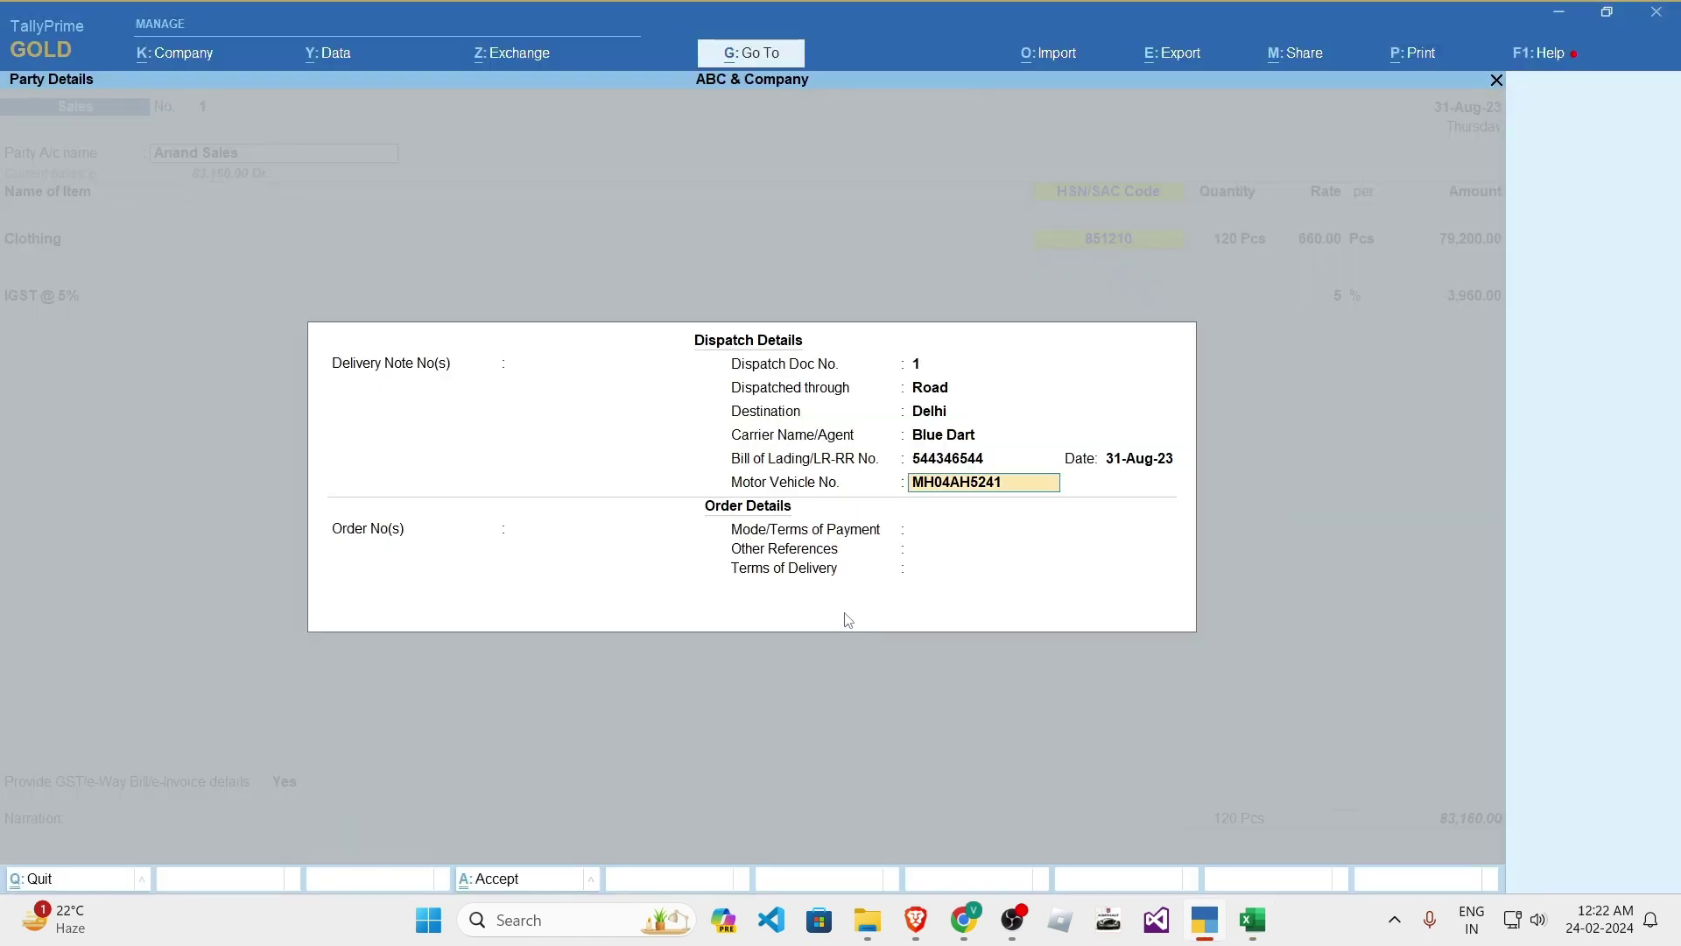
key(ctrl+a)
key(ctrl+a)
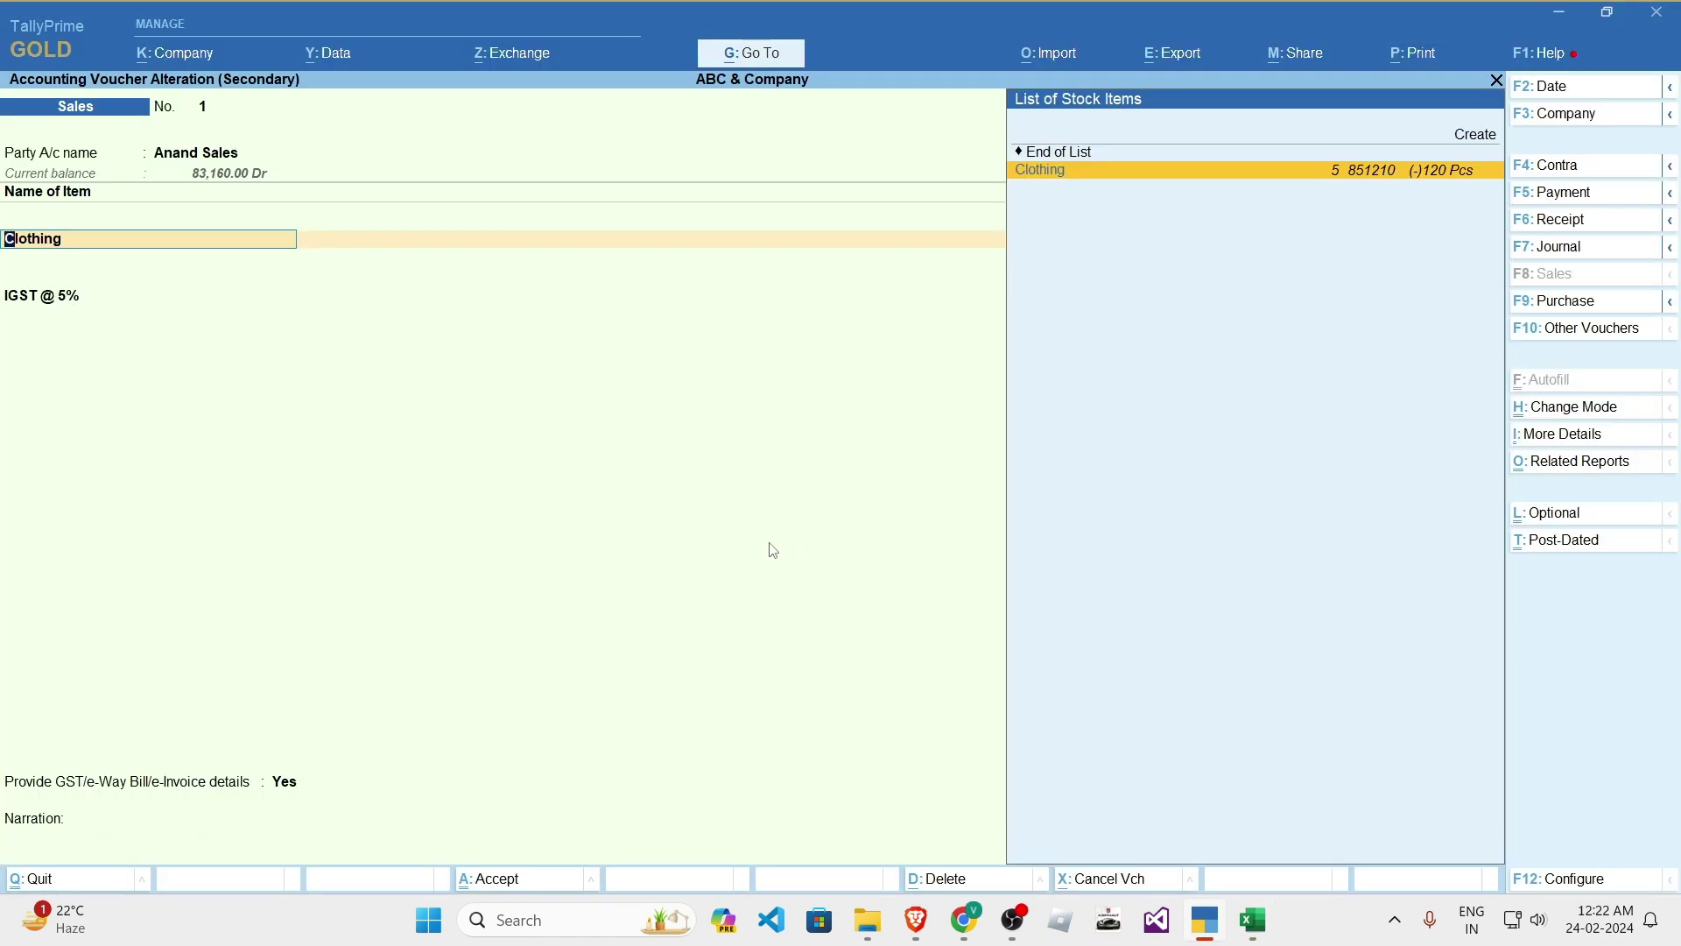
key(Return)
key(Return)
key(Return)
key(Return)
key(Return)
key(Return)
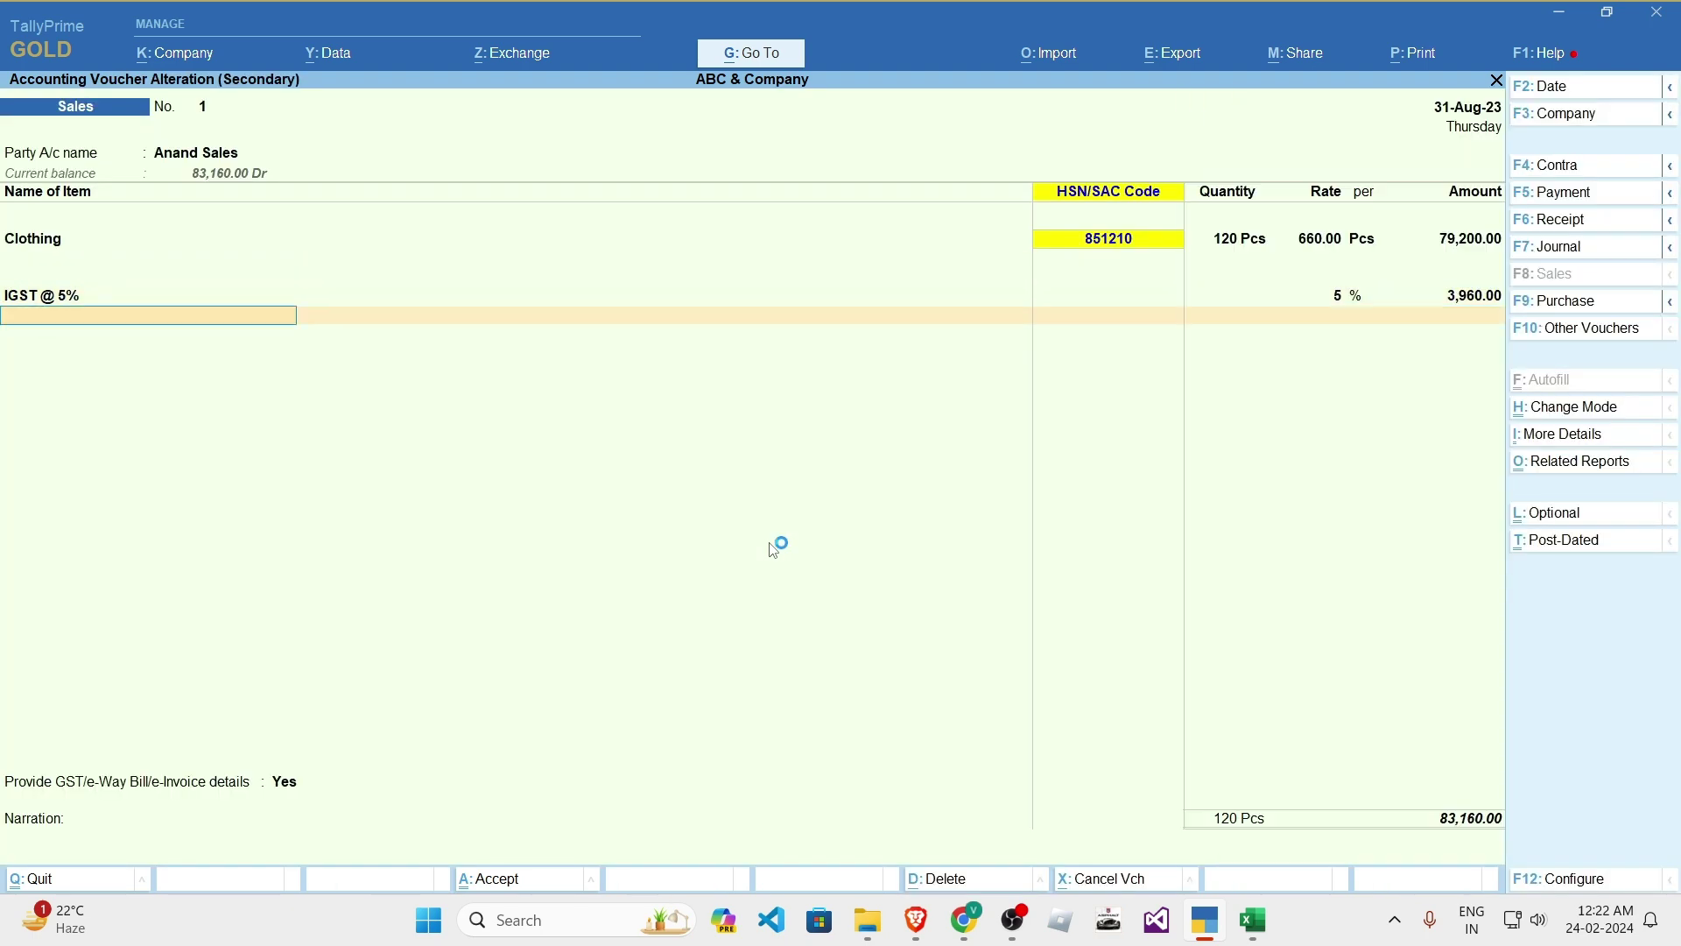
- Provide e-Way Bill details and enter 544346544 from cell S12 as the document number
key(Return)
key(Return)
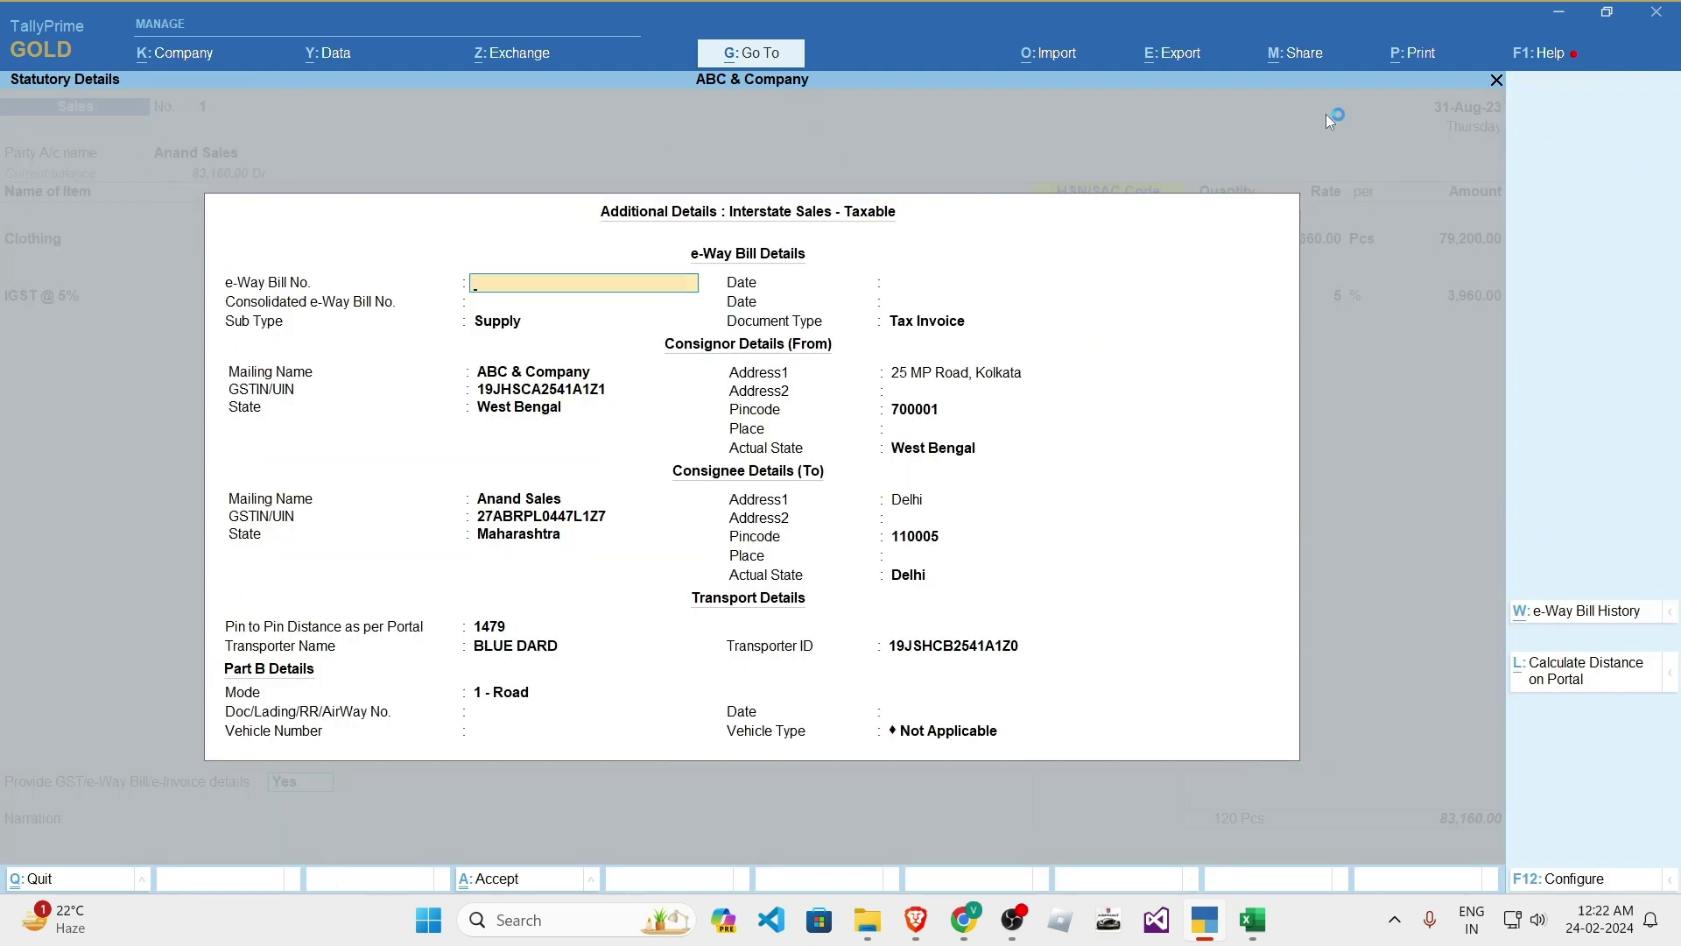
key(Return)
key(Return)
key(Return)
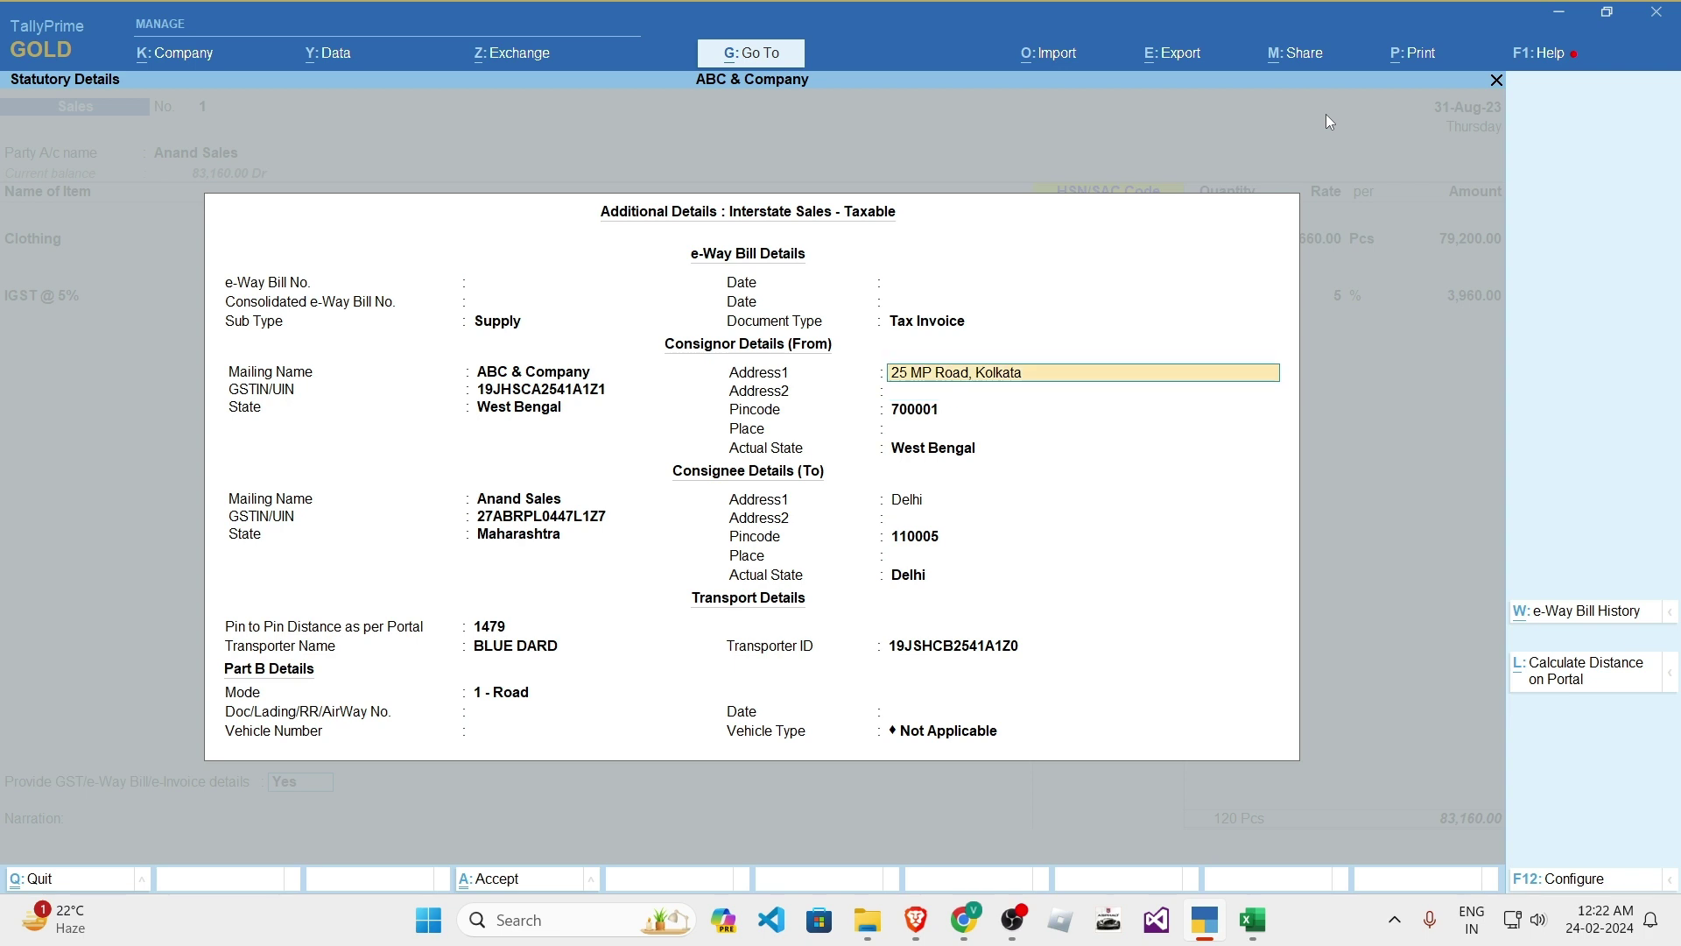
key(Return)
key(Return)
key(Return)
key(Return)
key(Return)
key(Return)
key(Return)
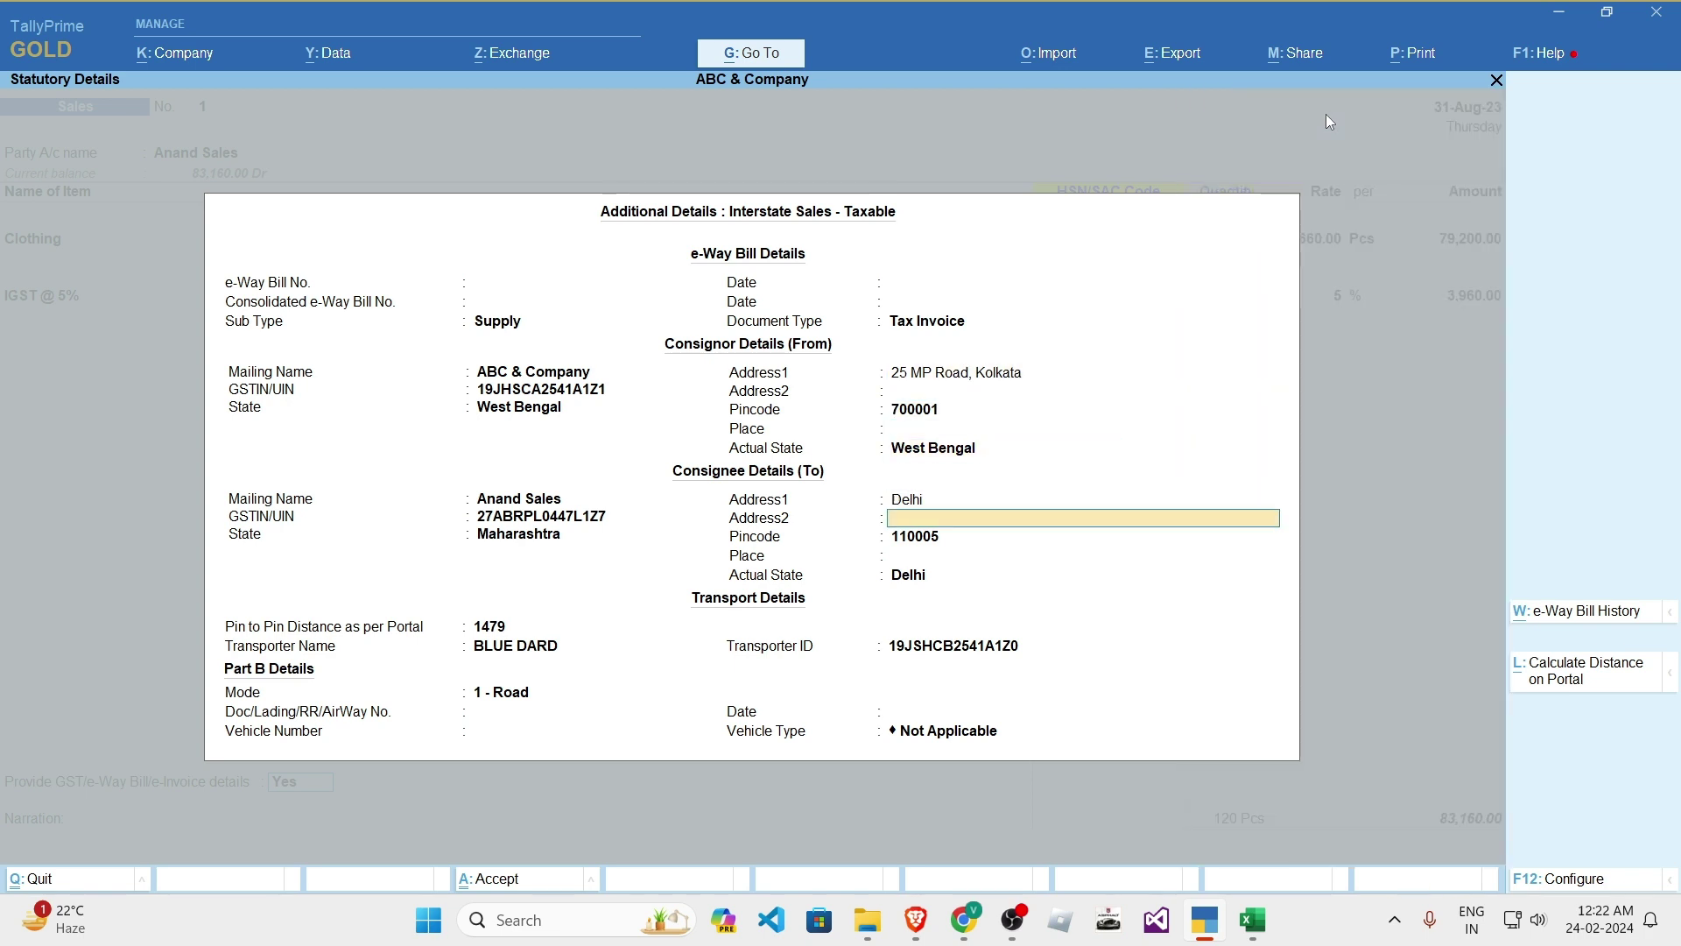
key(Return)
key(Return)
key(Return)
key(Return)
key(Return)
key(Return)
key(Return)
key(Return)
key(Return)
key(Return)
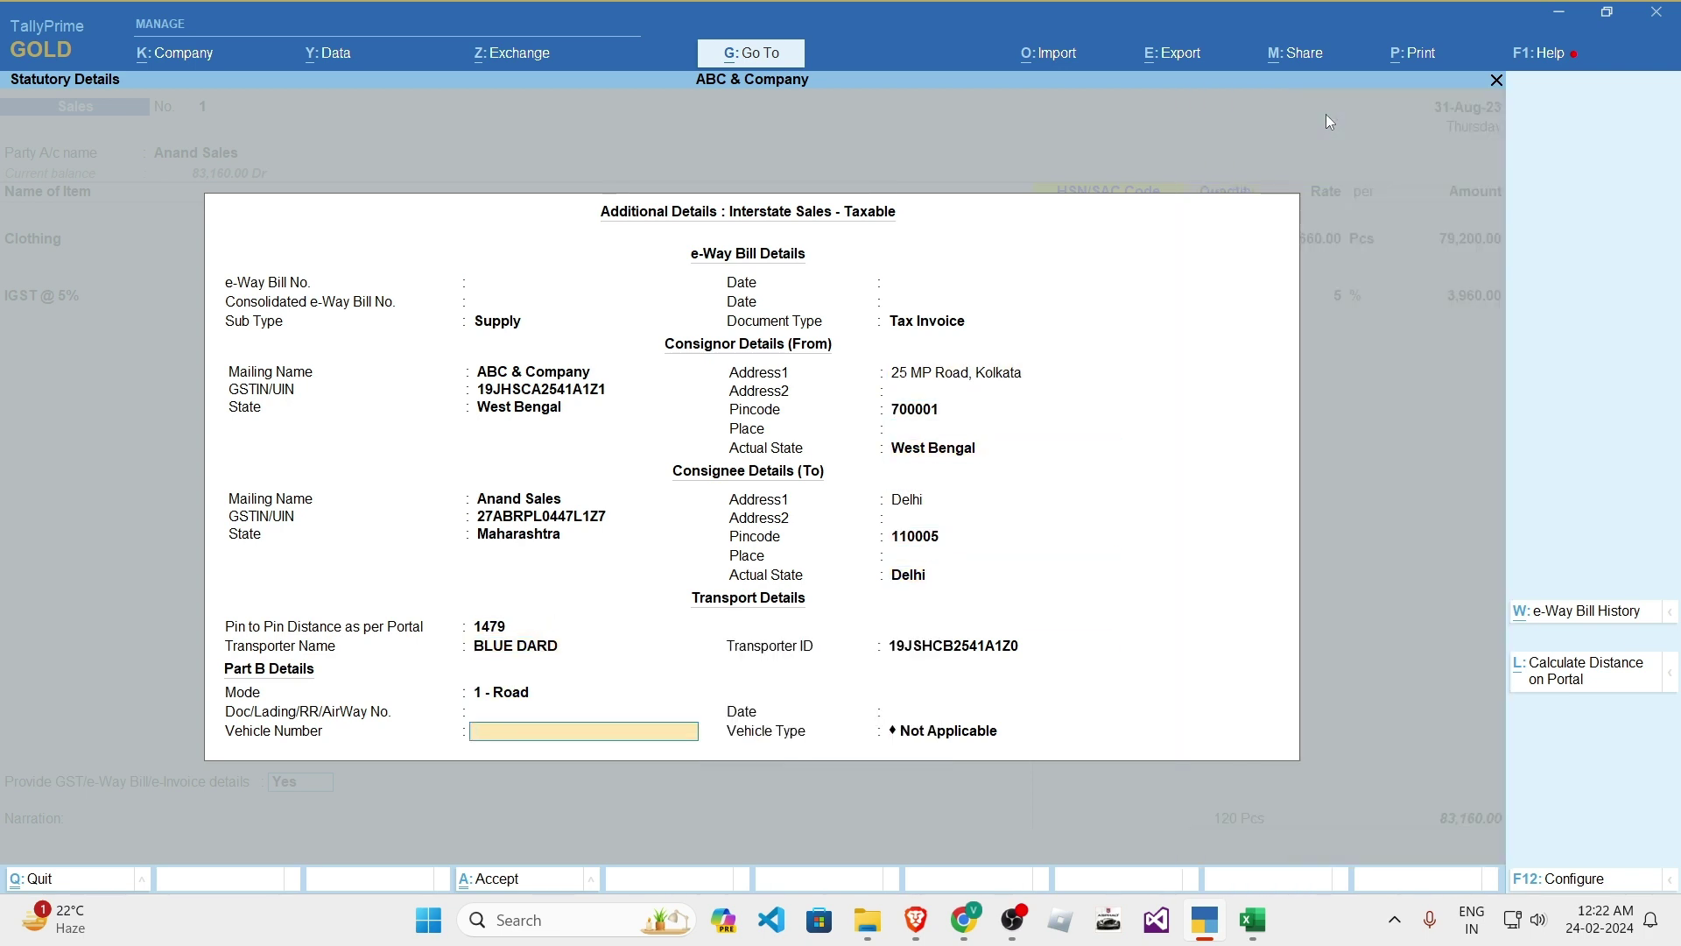
key(BackSpace)
key(BackSpace)
key(alt+Tab)
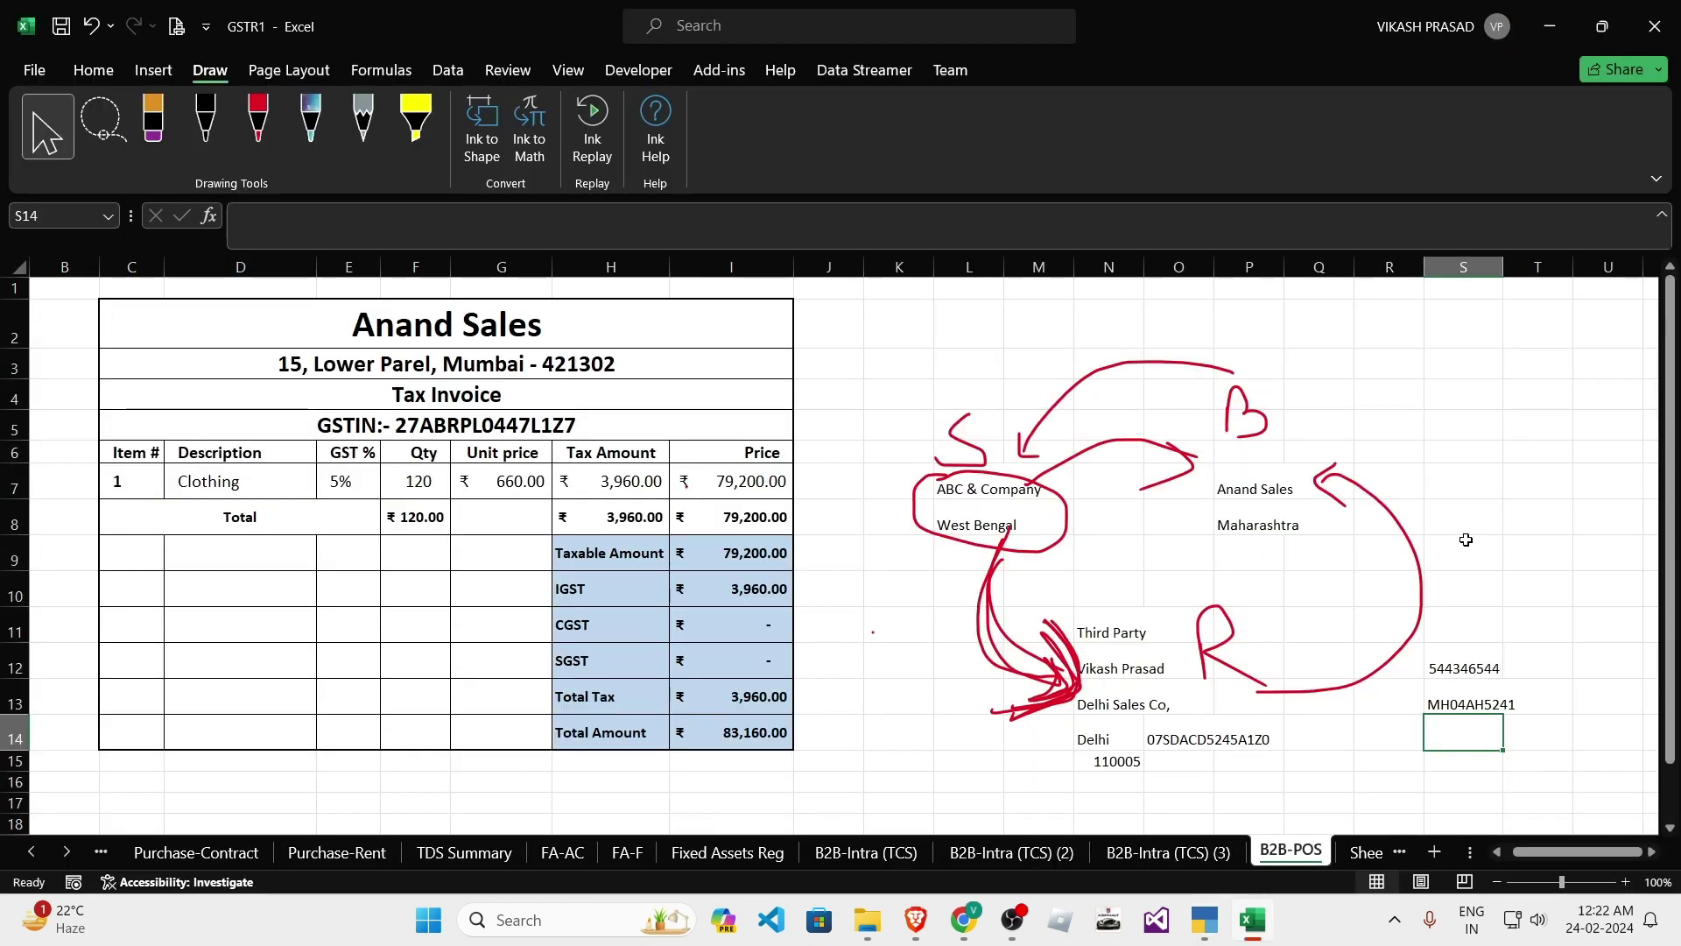
click(1464, 669)
key(ctrl+c)
key(alt+Tab)
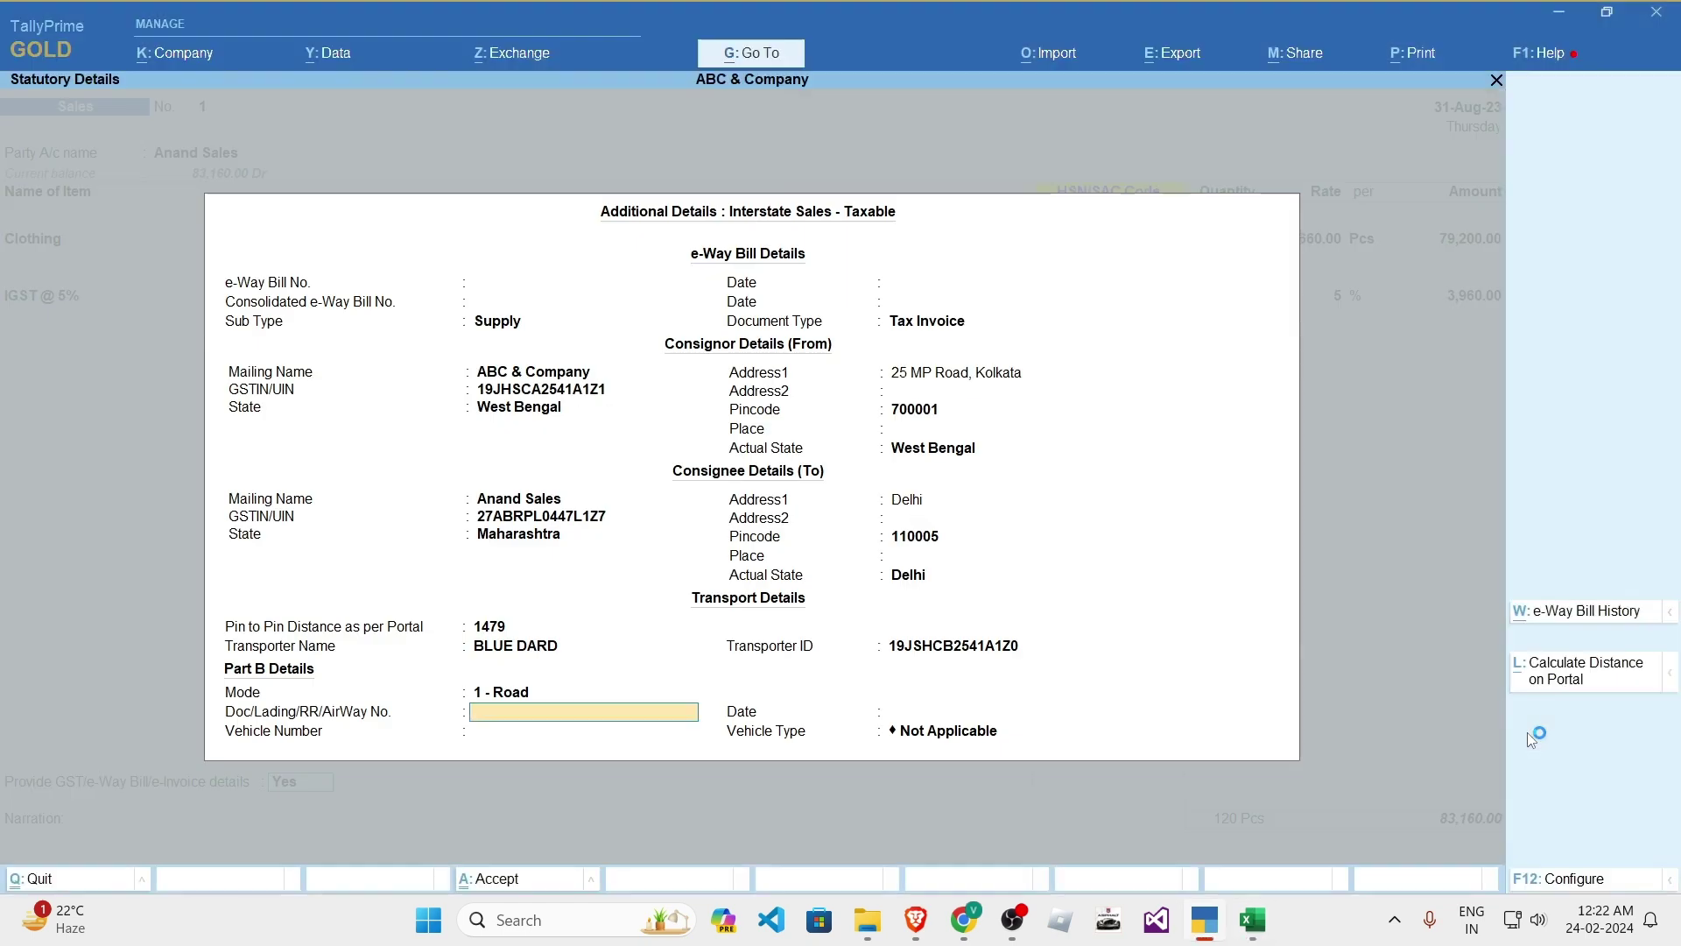
key(ctrl+v)
key(Return)
key(Return)
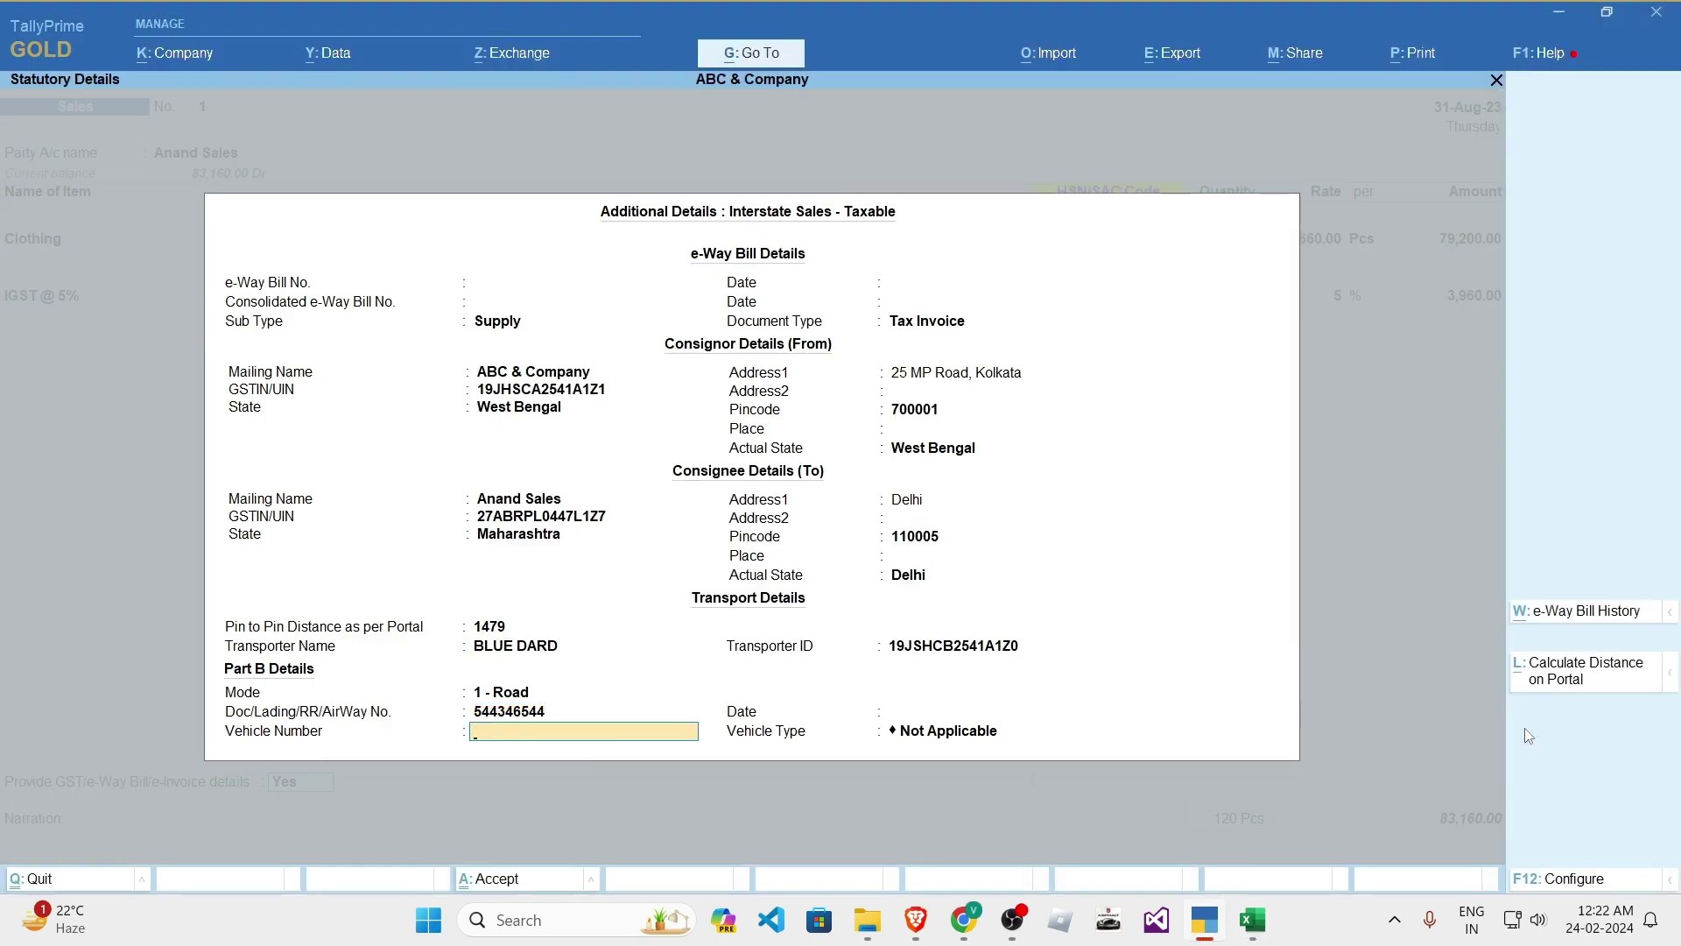
key(BackSpace)
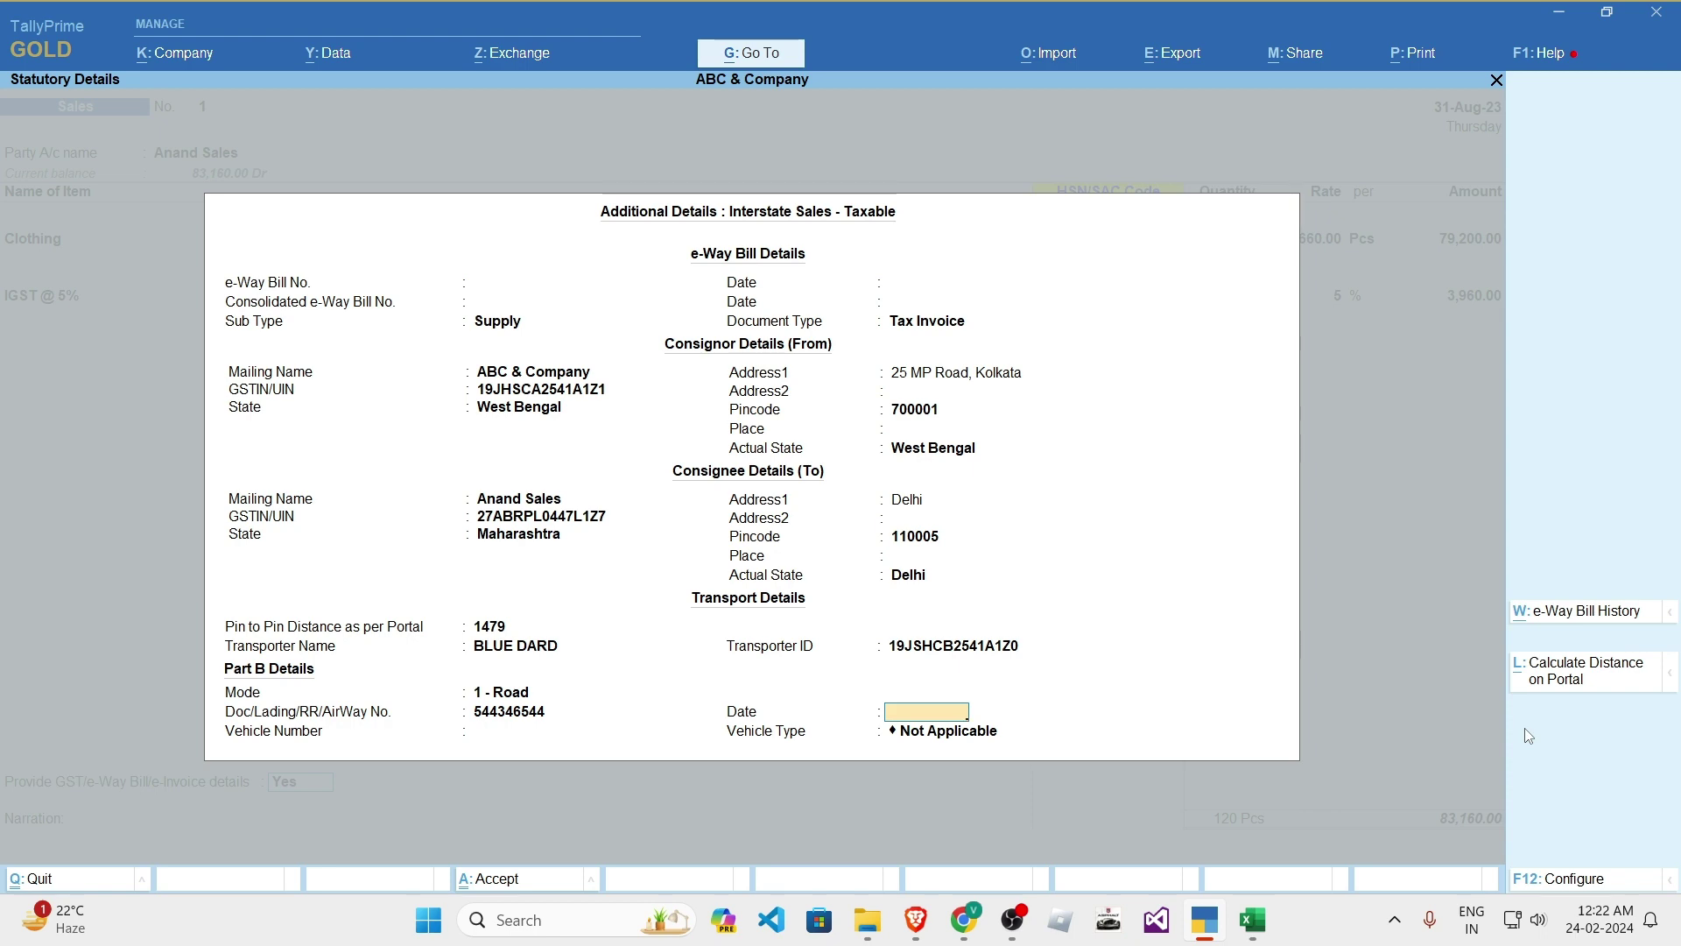
text(31.8.23)
key(Return)
key(alt+Tab)
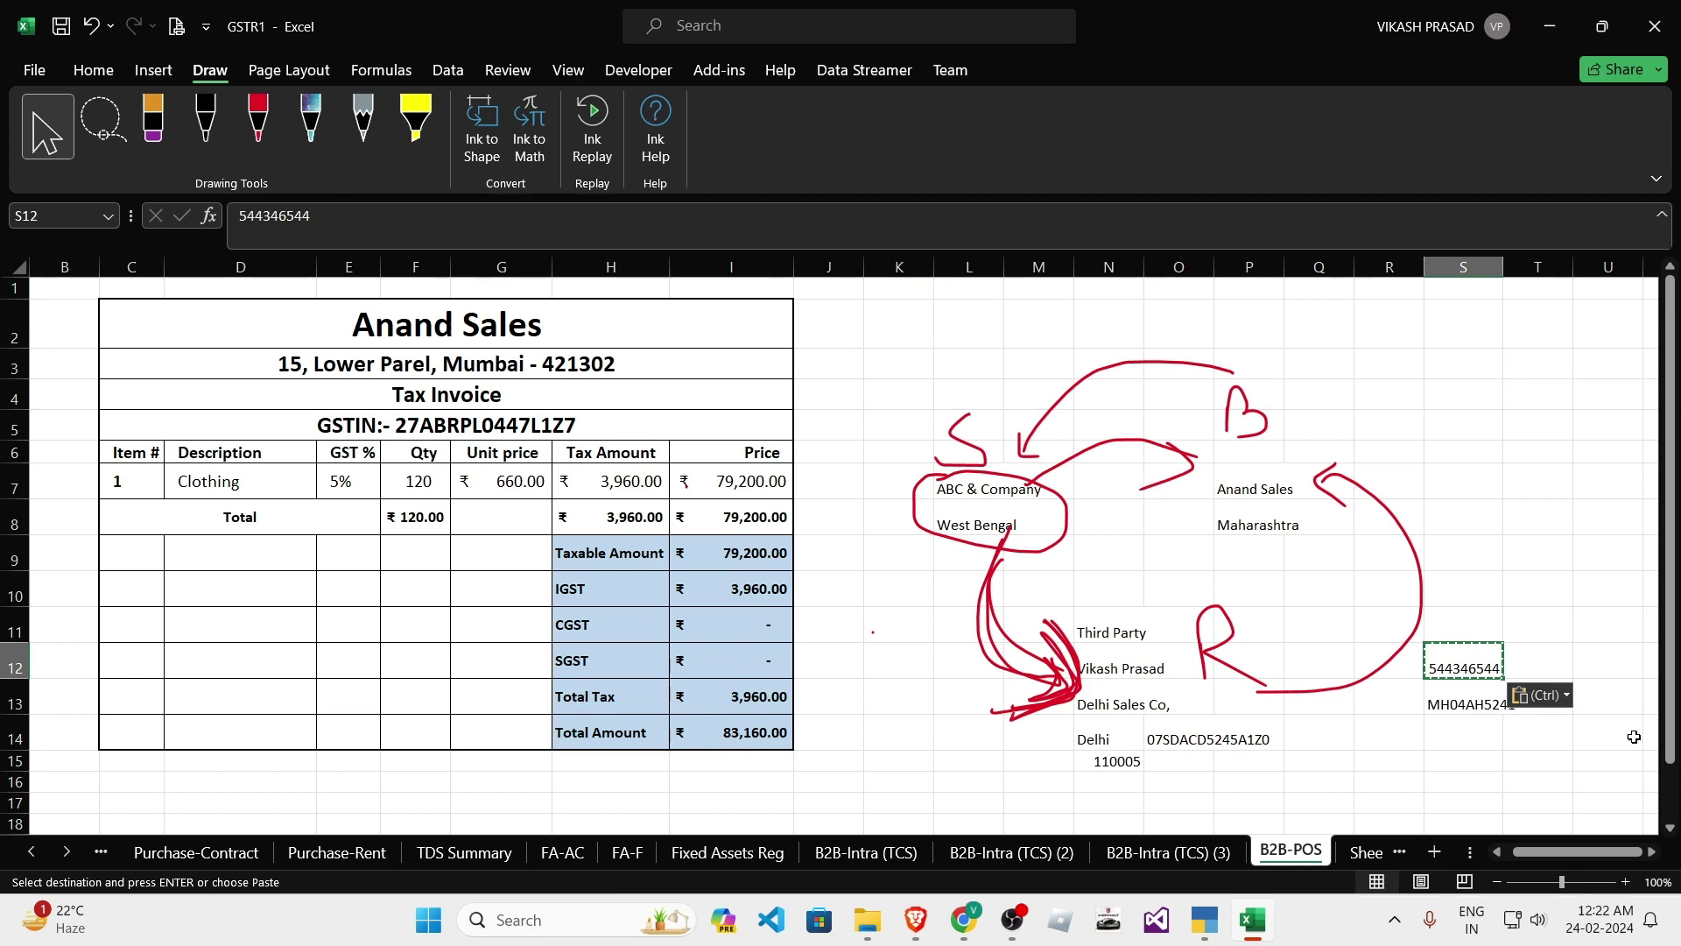
click(1464, 704)
key(ctrl+c)
key(alt+Tab)
key(ctrl+alt+v)
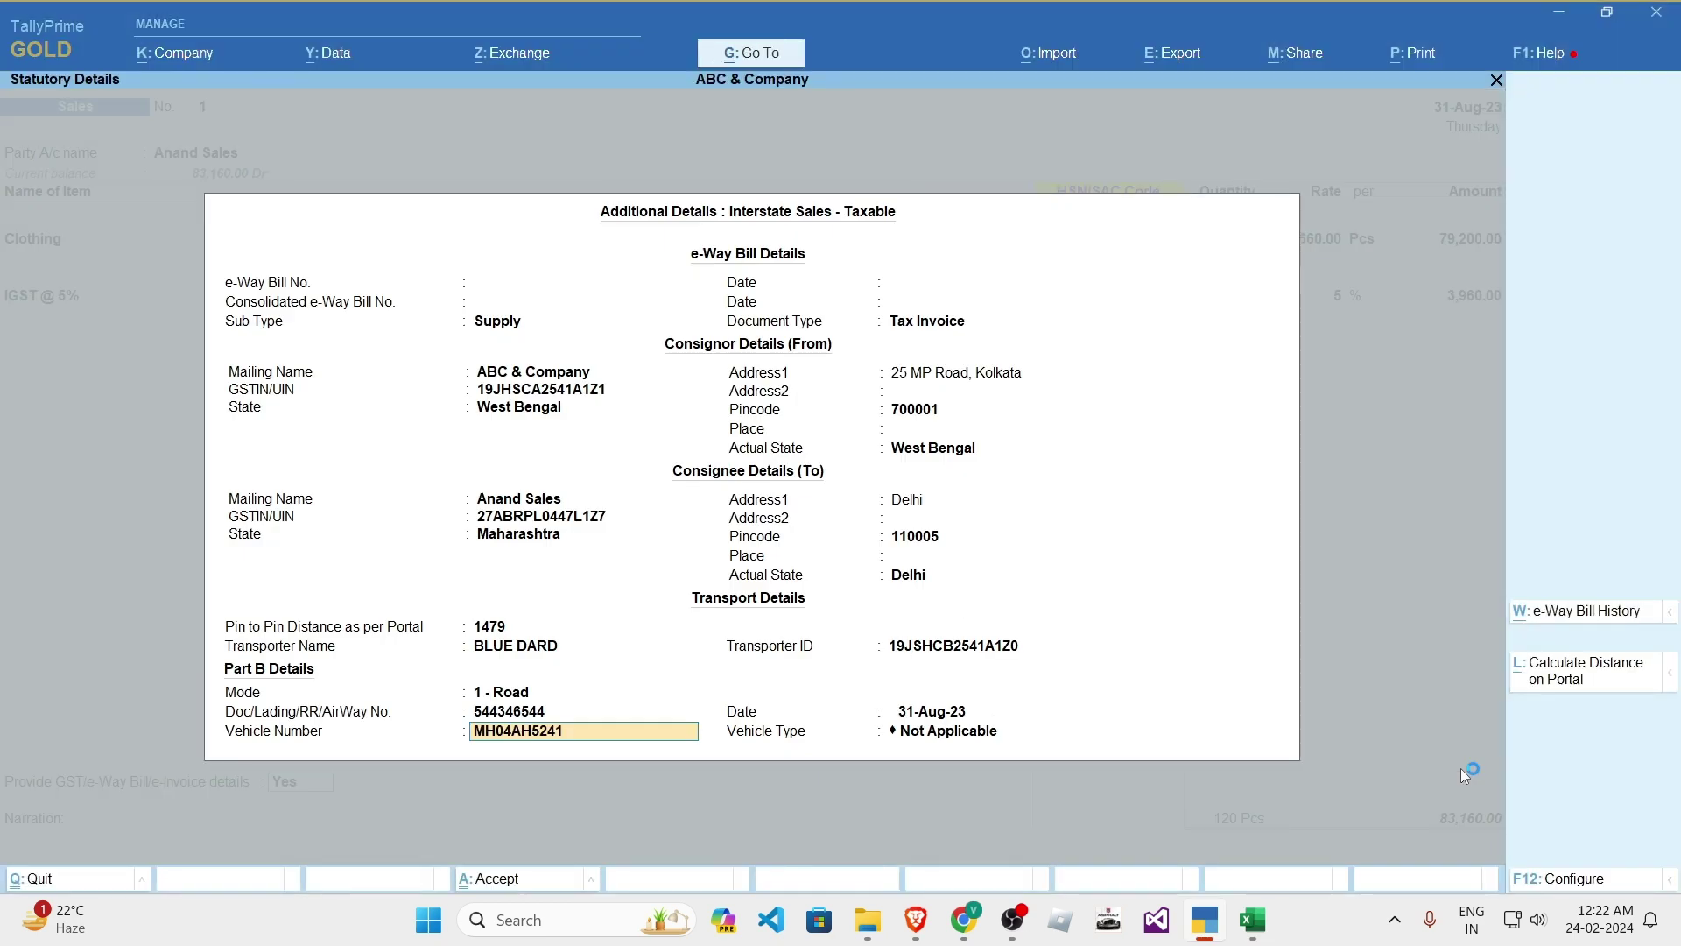
key(Return)
key(Down)
key(Down)
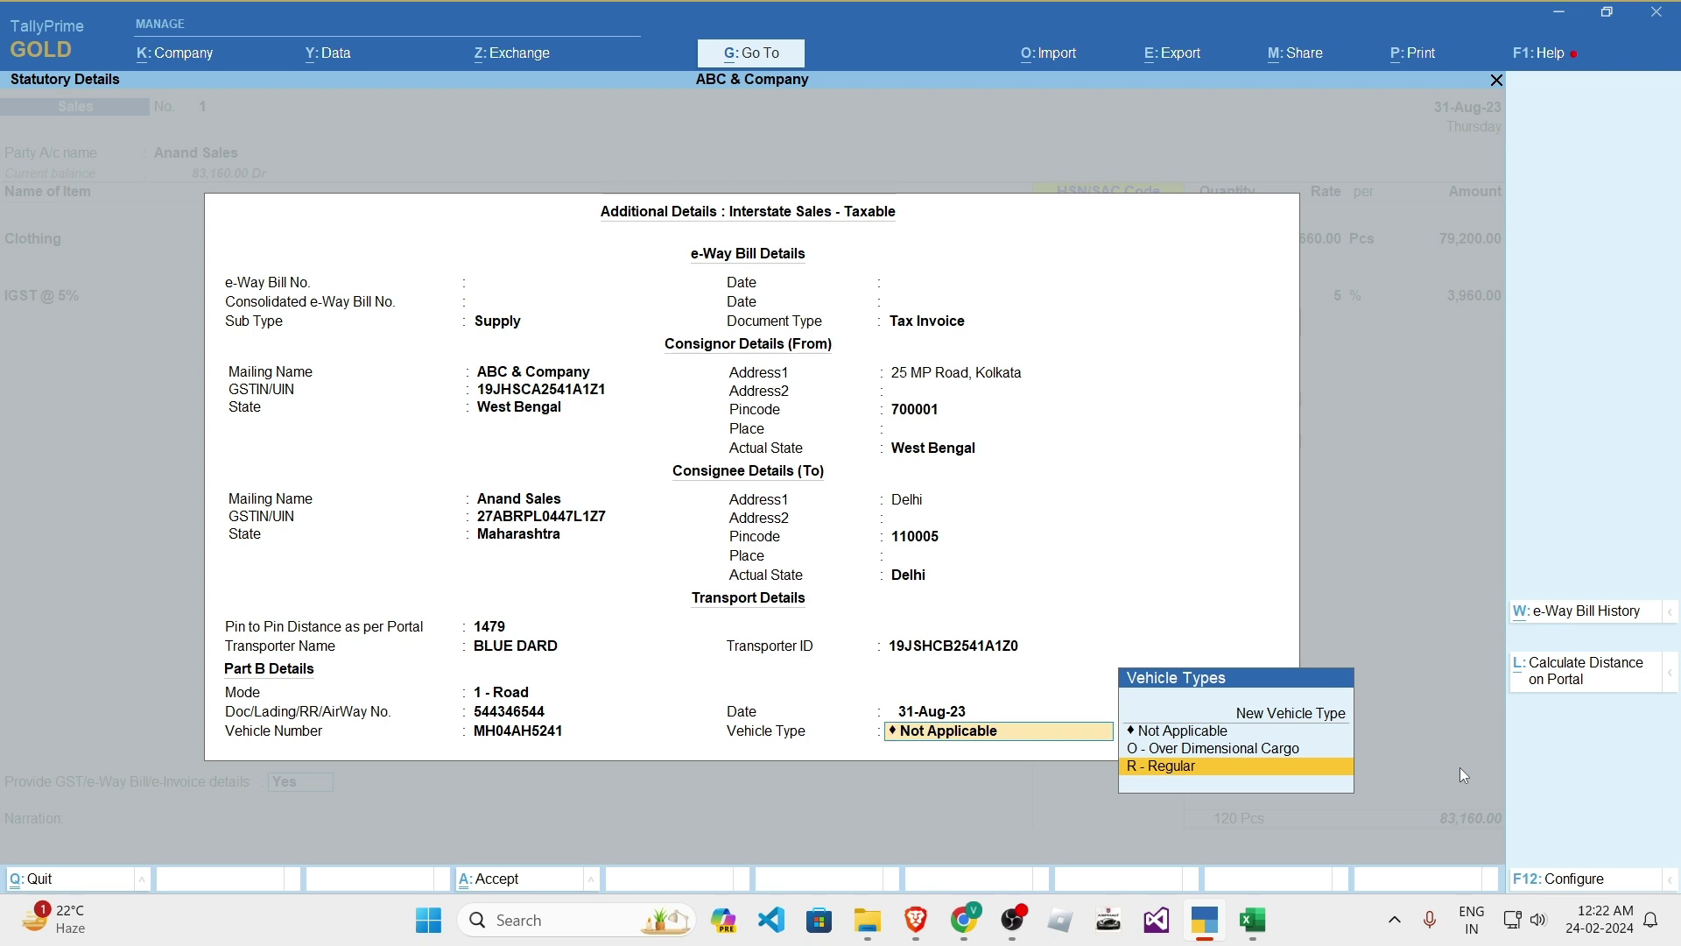
key(Return)
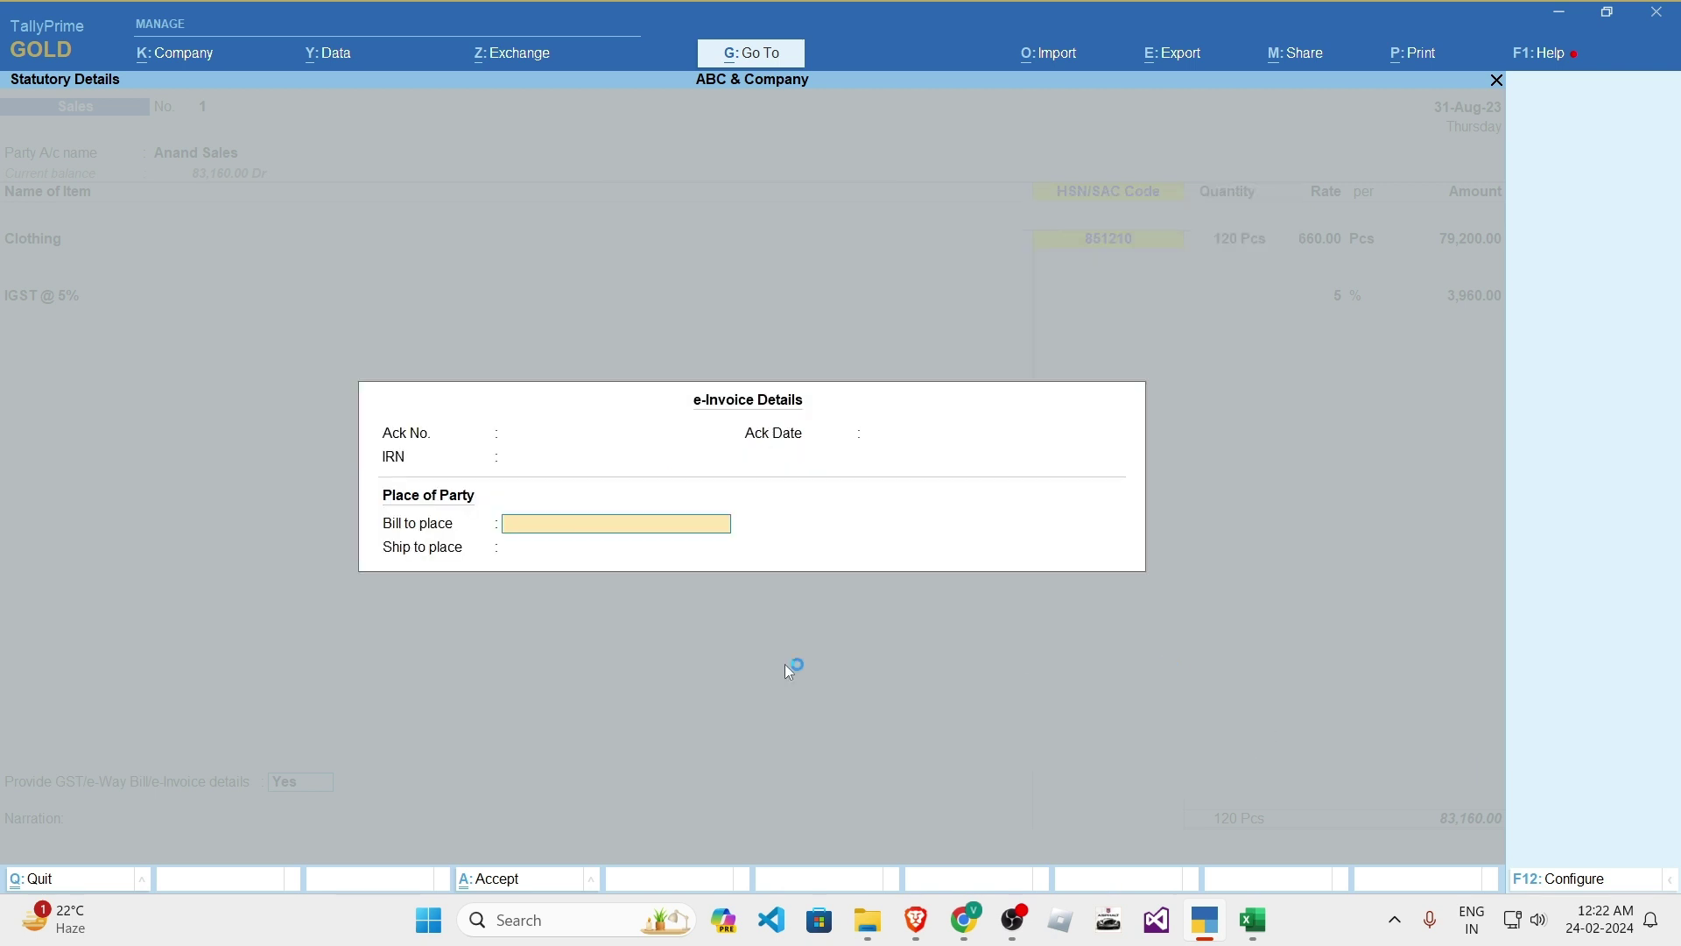
- Check the buyer's state in the workbook and set Bill to place as Maharashtra
key(alt+Tab)
click(1372, 588)
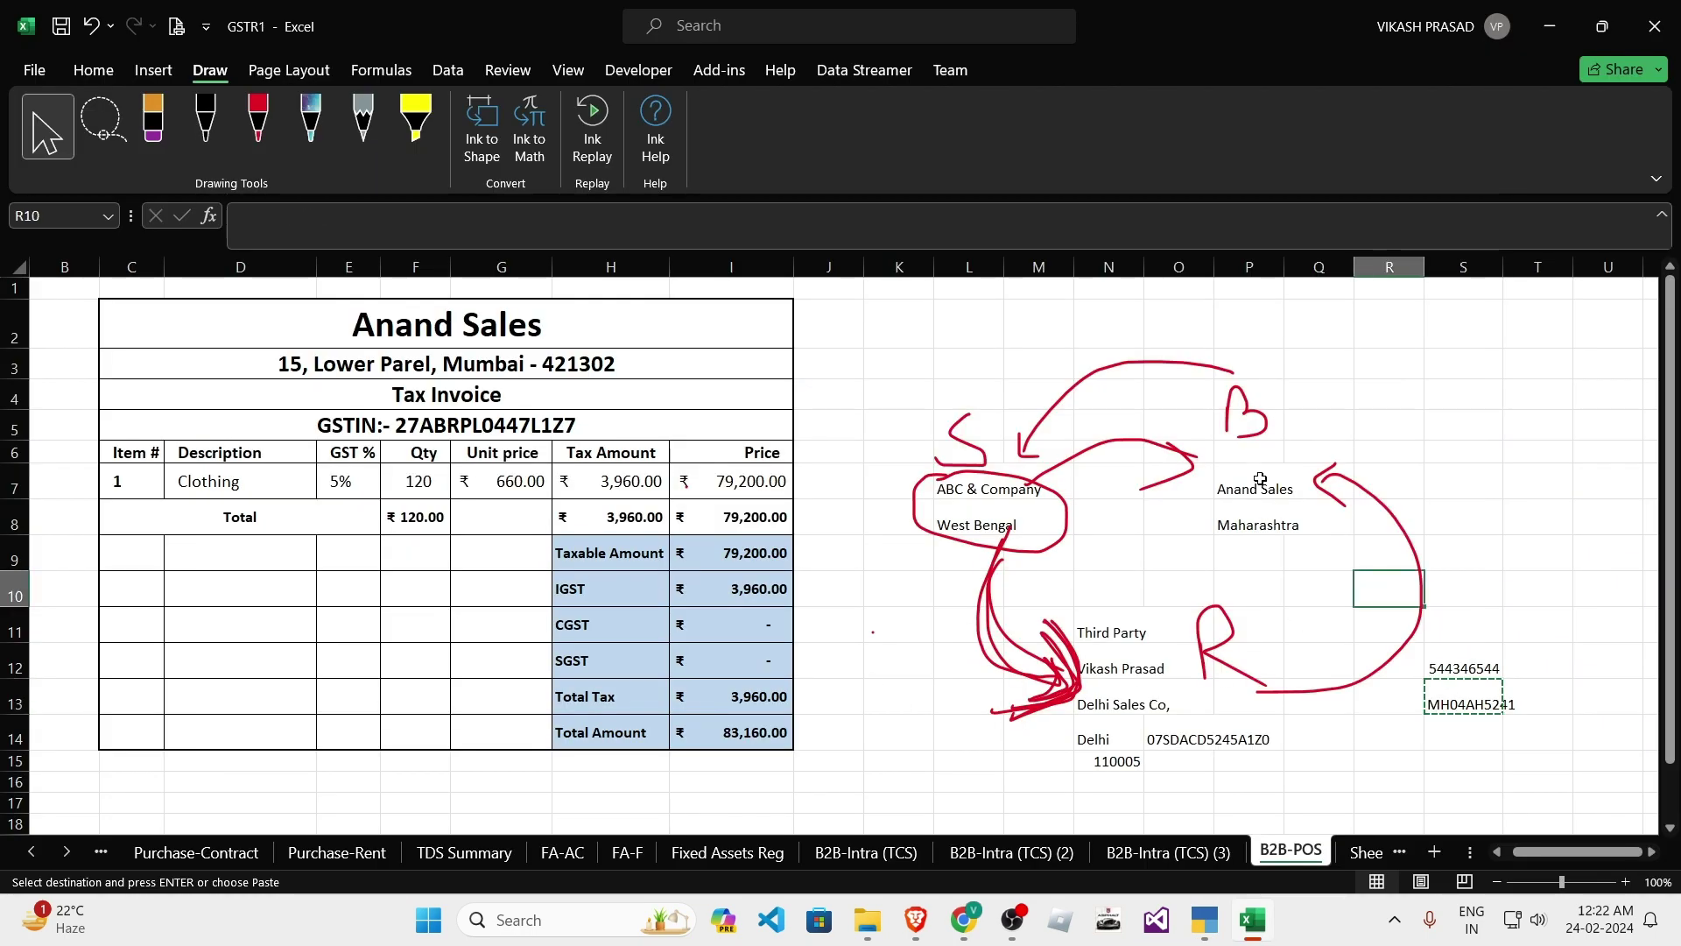
click(1249, 588)
click(1252, 486)
click(1235, 524)
key(Escape)
key(alt+Tab)
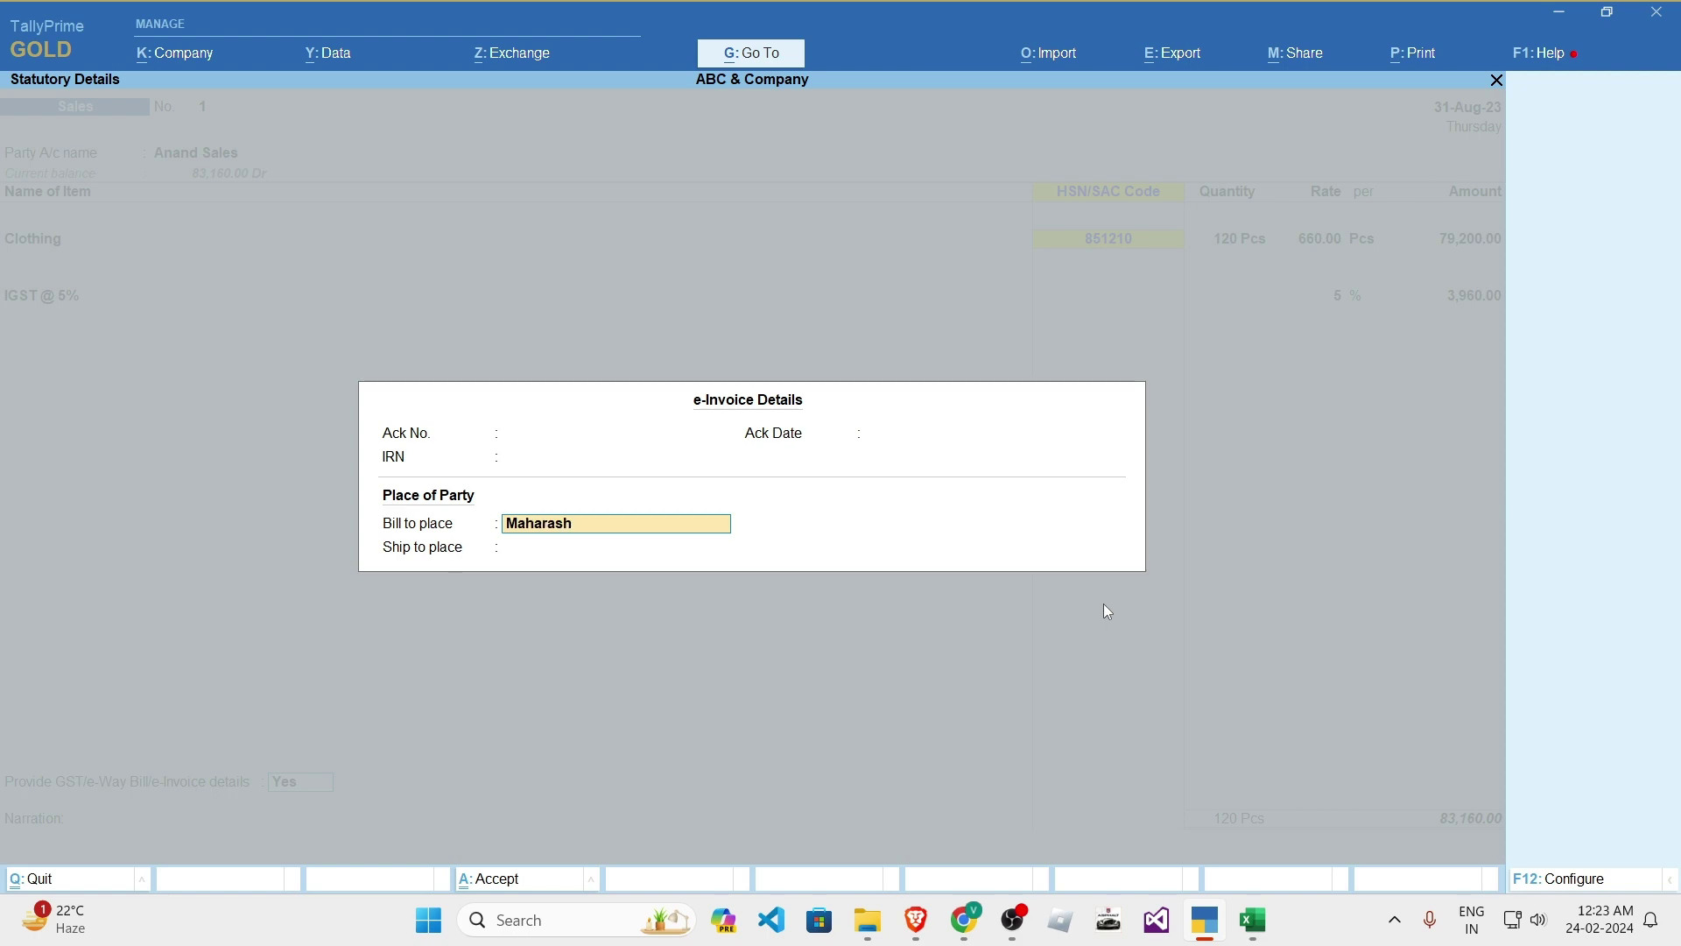
key(Return)
- Look up the consignee's details in the sheet and confirm the Ship to place
key(alt+Tab)
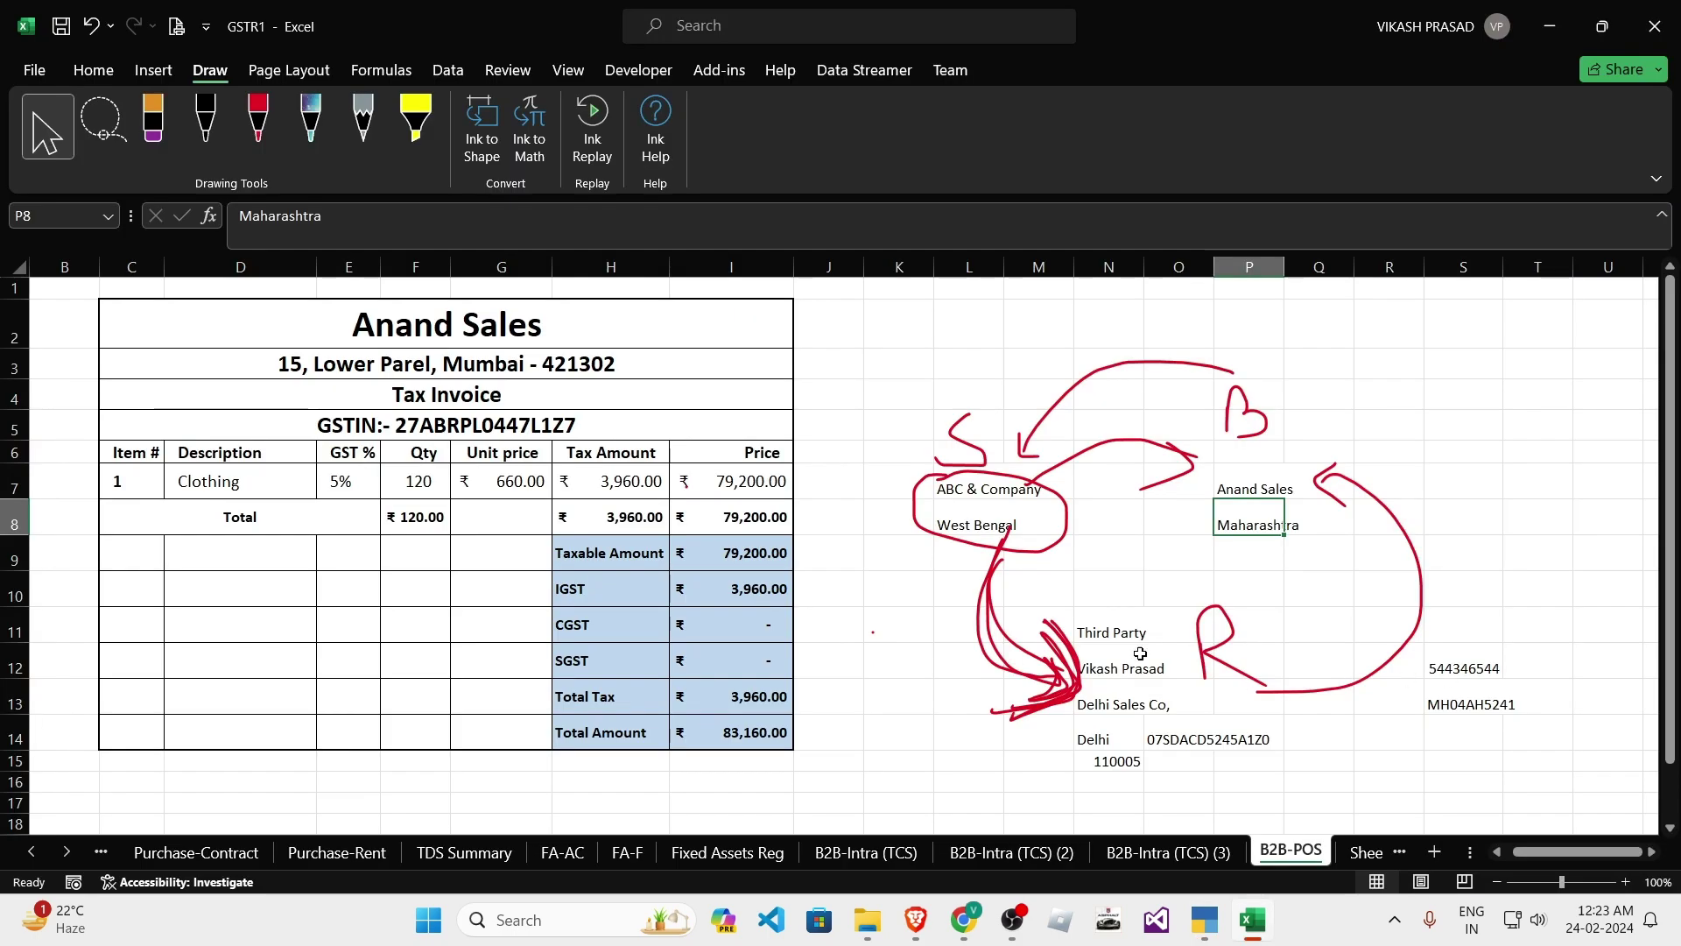
click(1105, 634)
click(1114, 711)
key(alt+Tab)
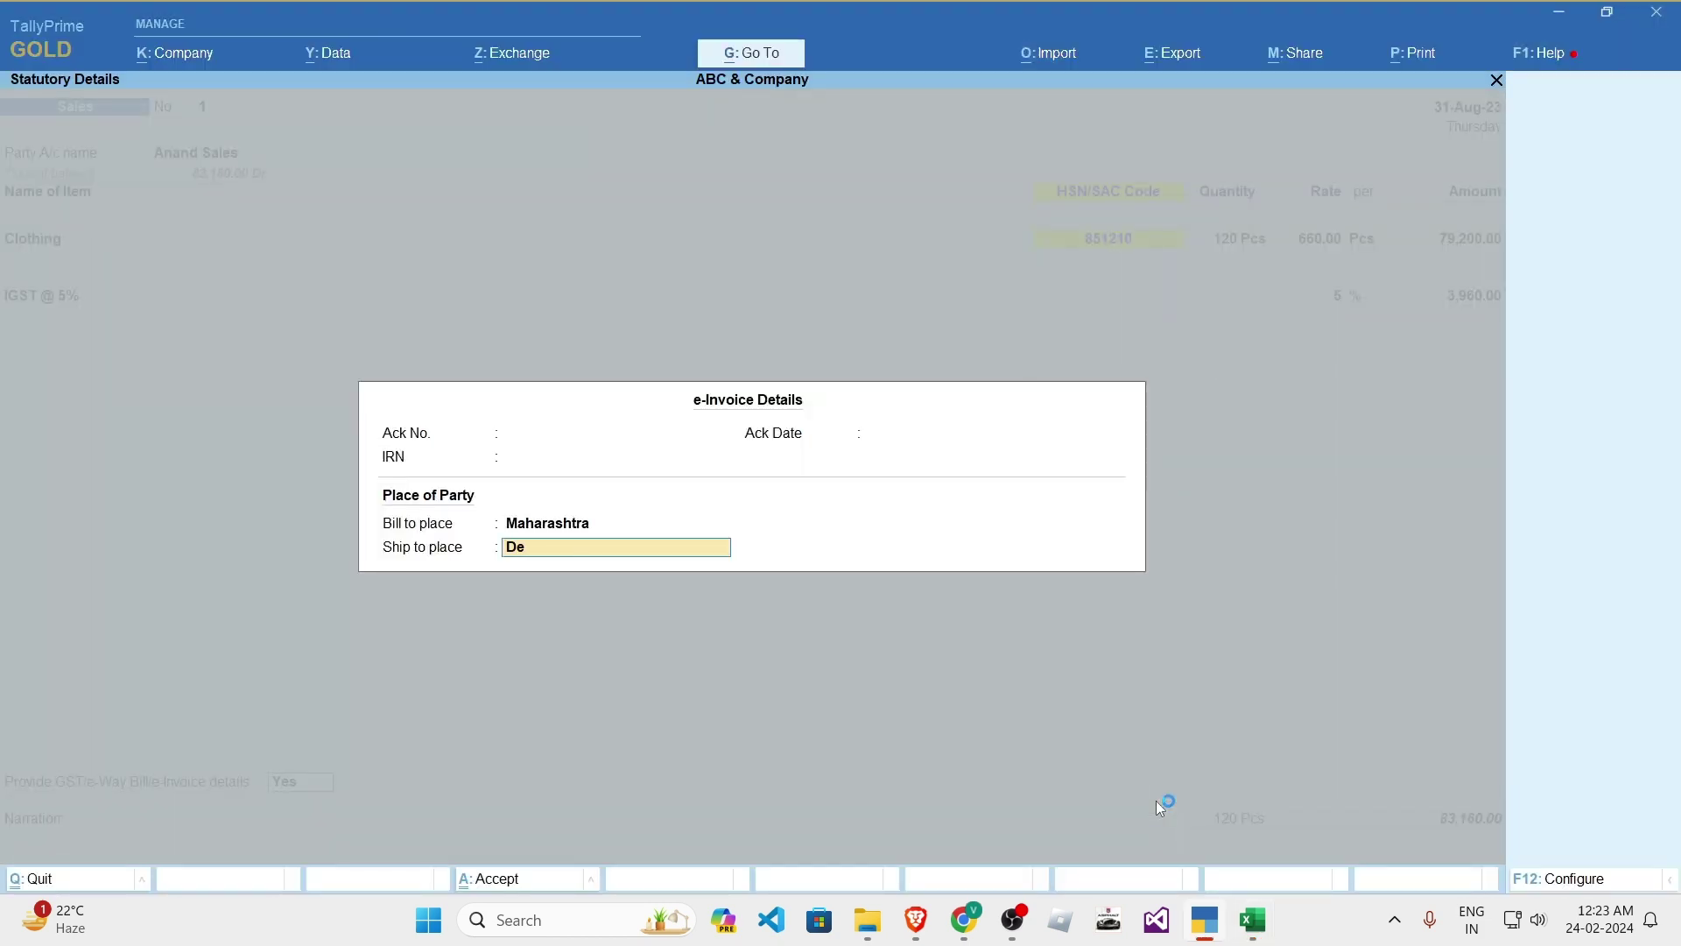
key(Return)
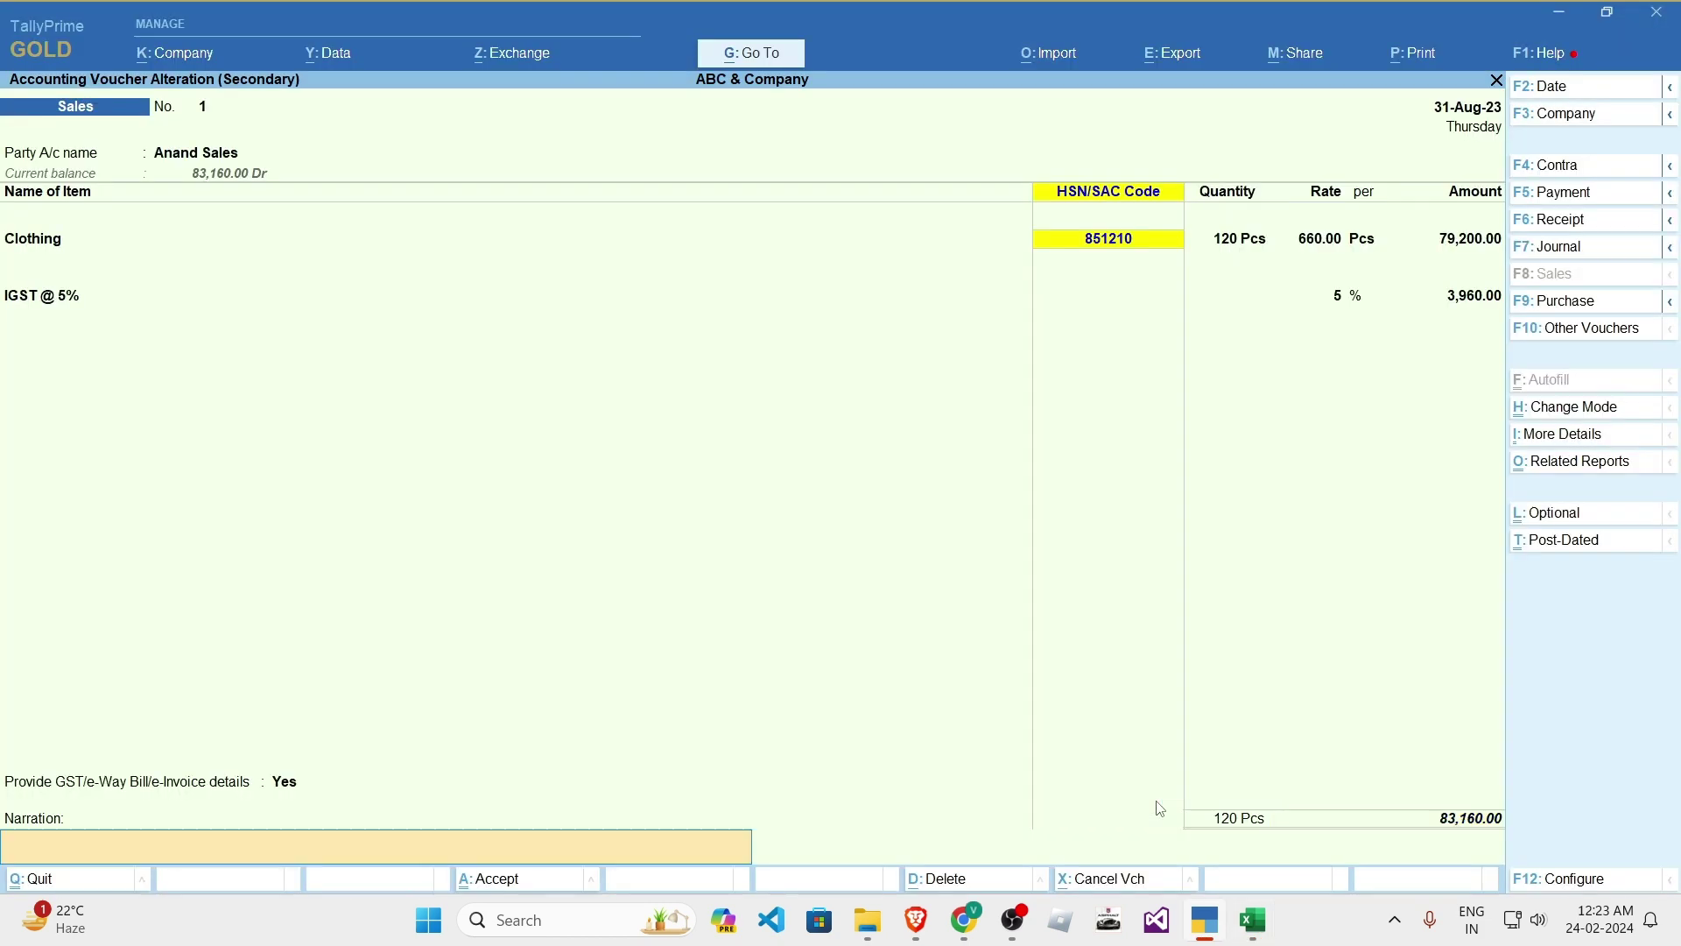
- Save the altered voucher, answer Yes to the send prompt, and dismiss the missing-information warning
key(Return)
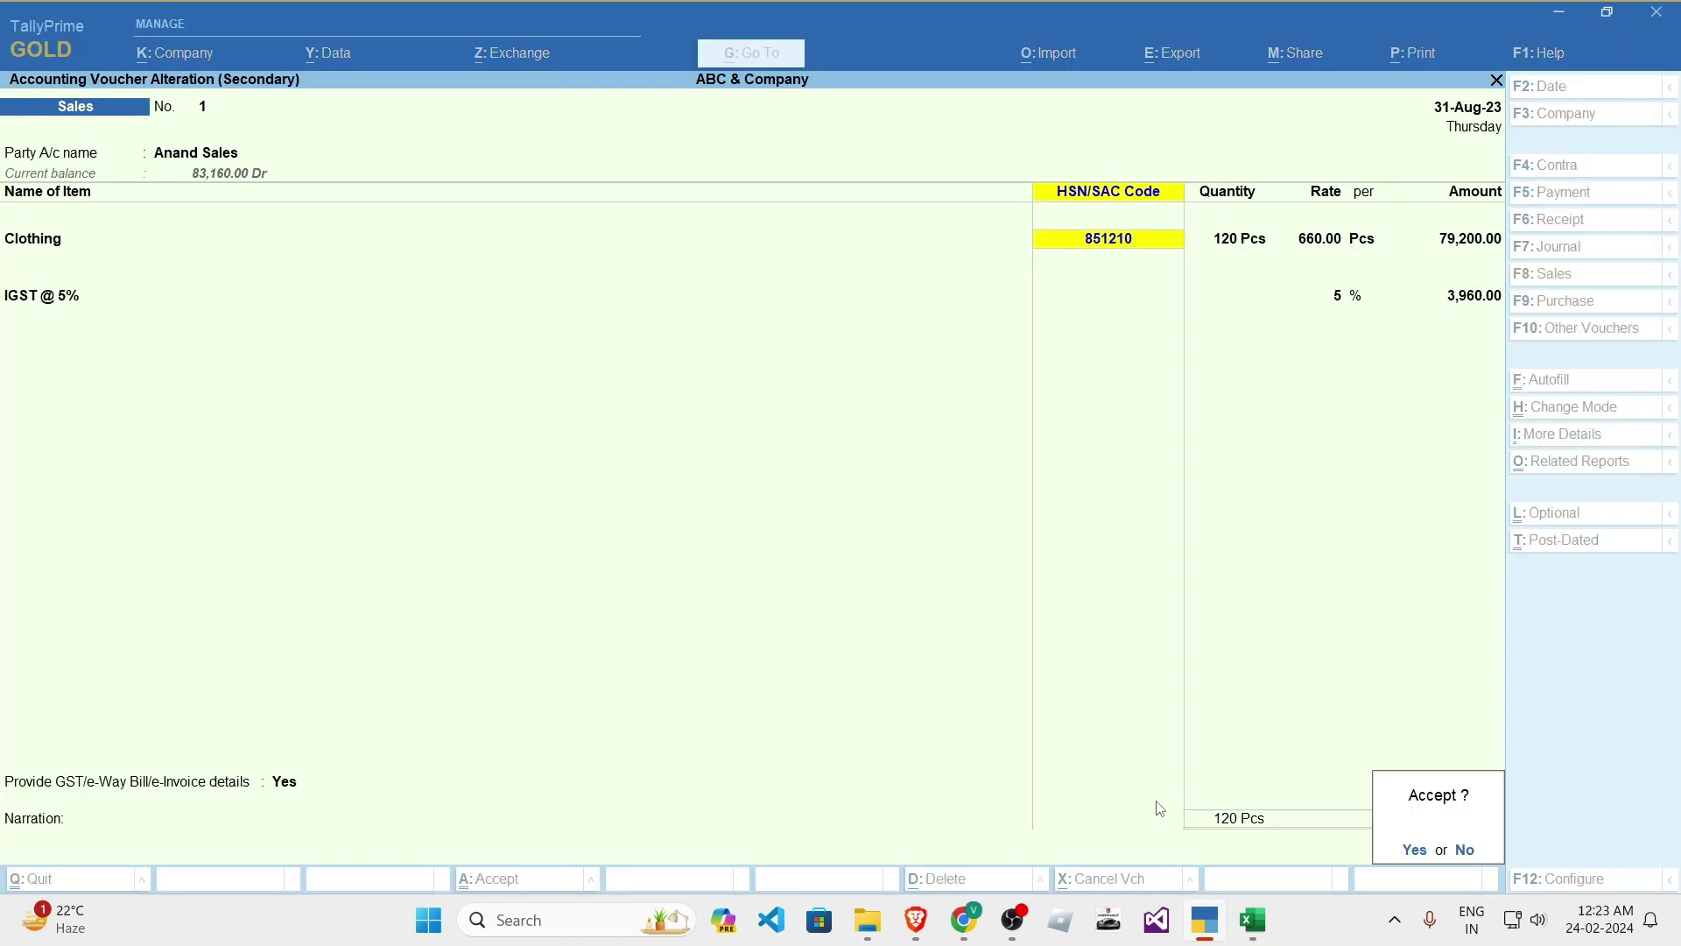
key(Return)
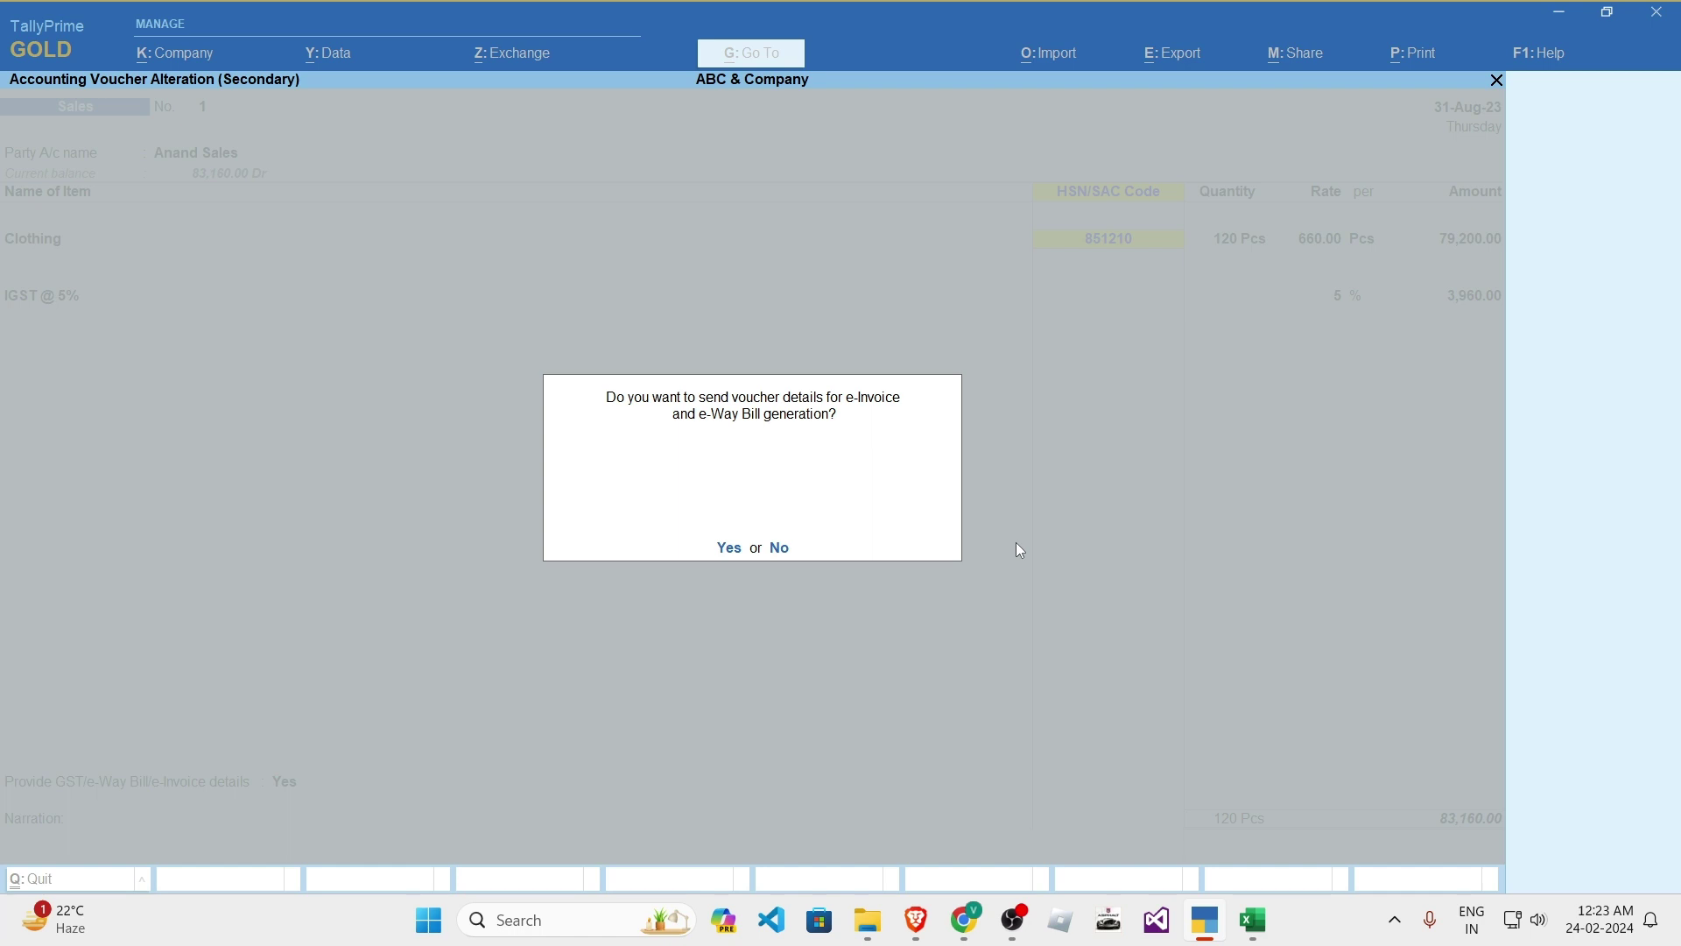
key(y)
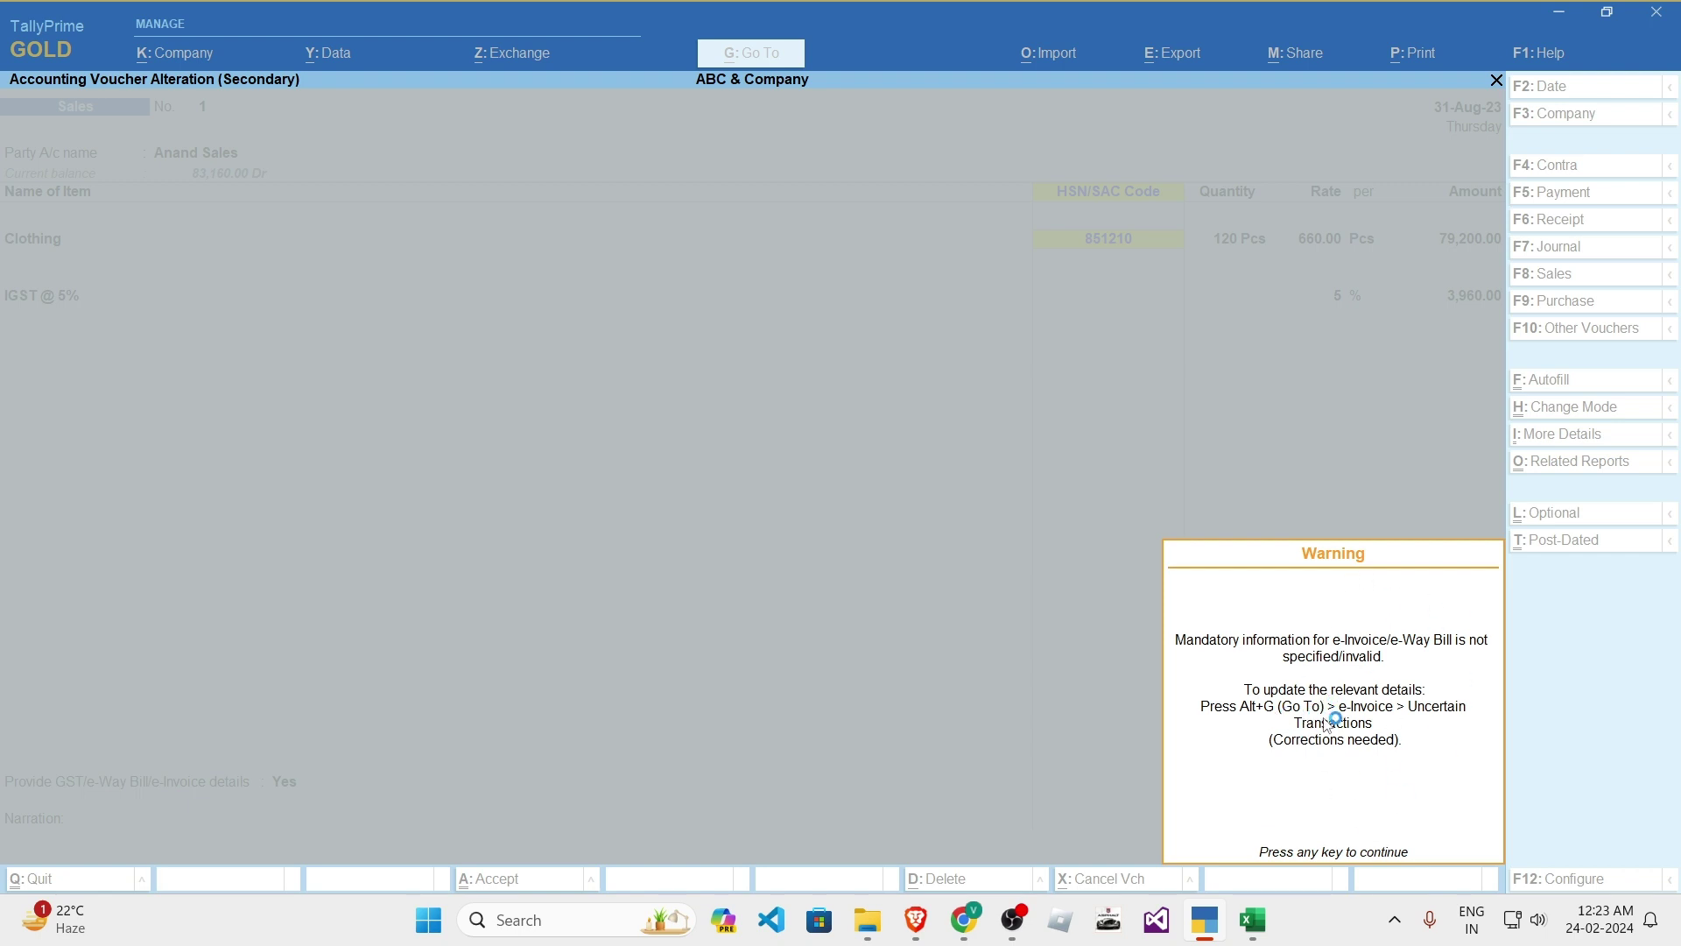
key(Return)
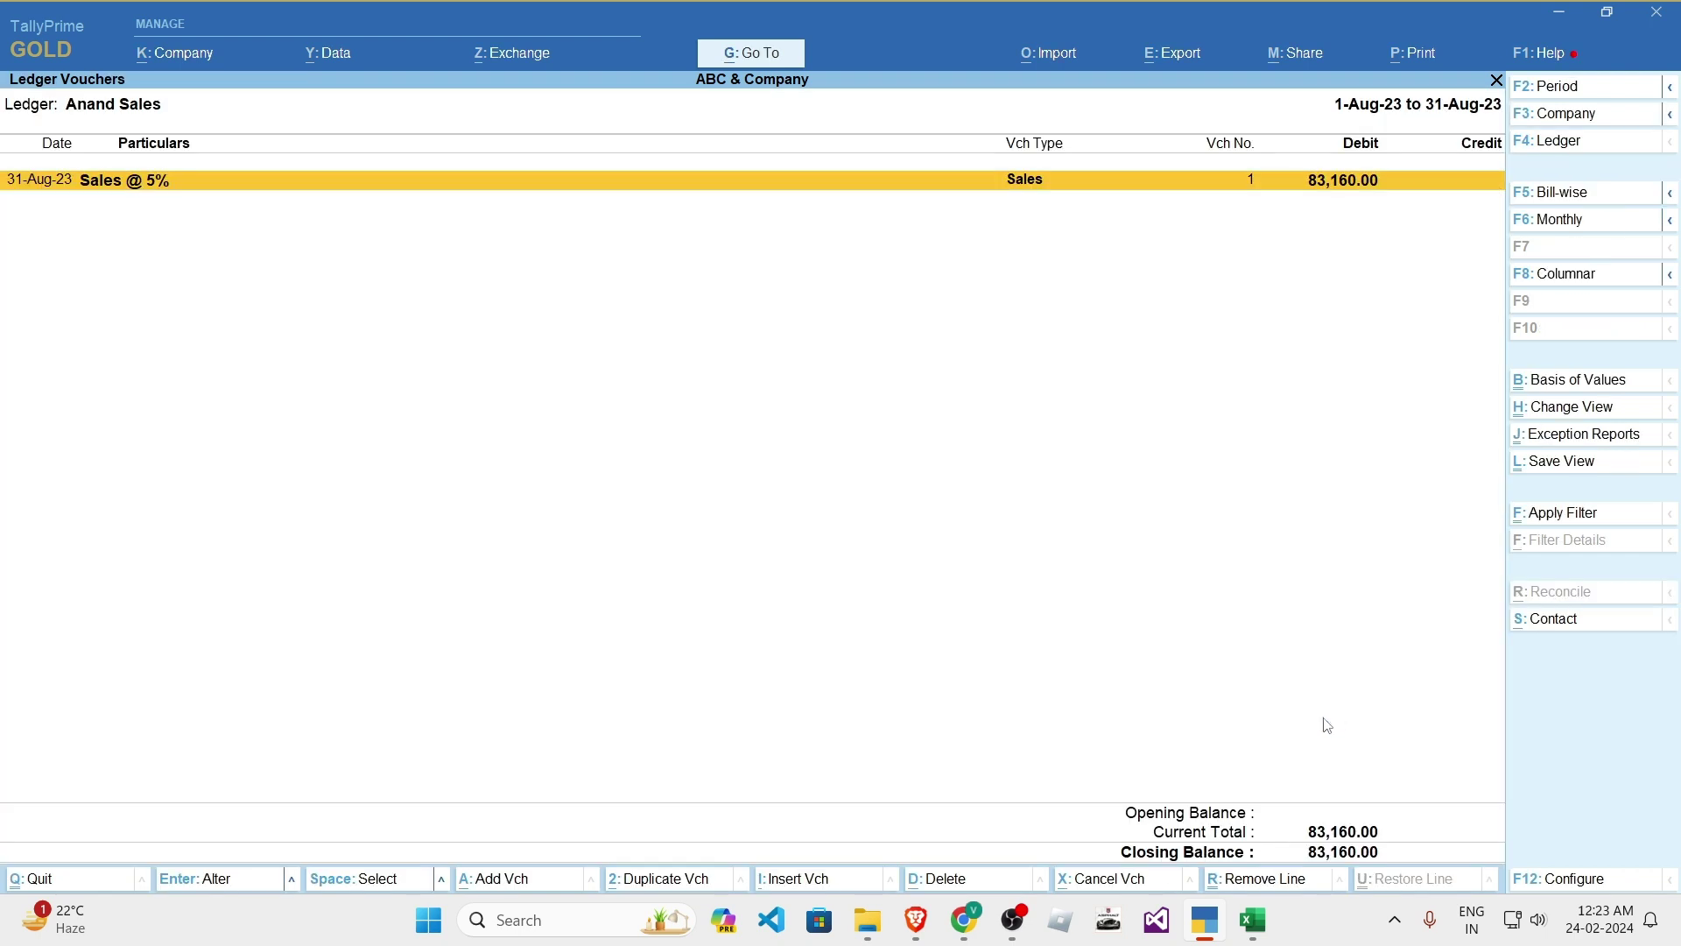
click(520, 58)
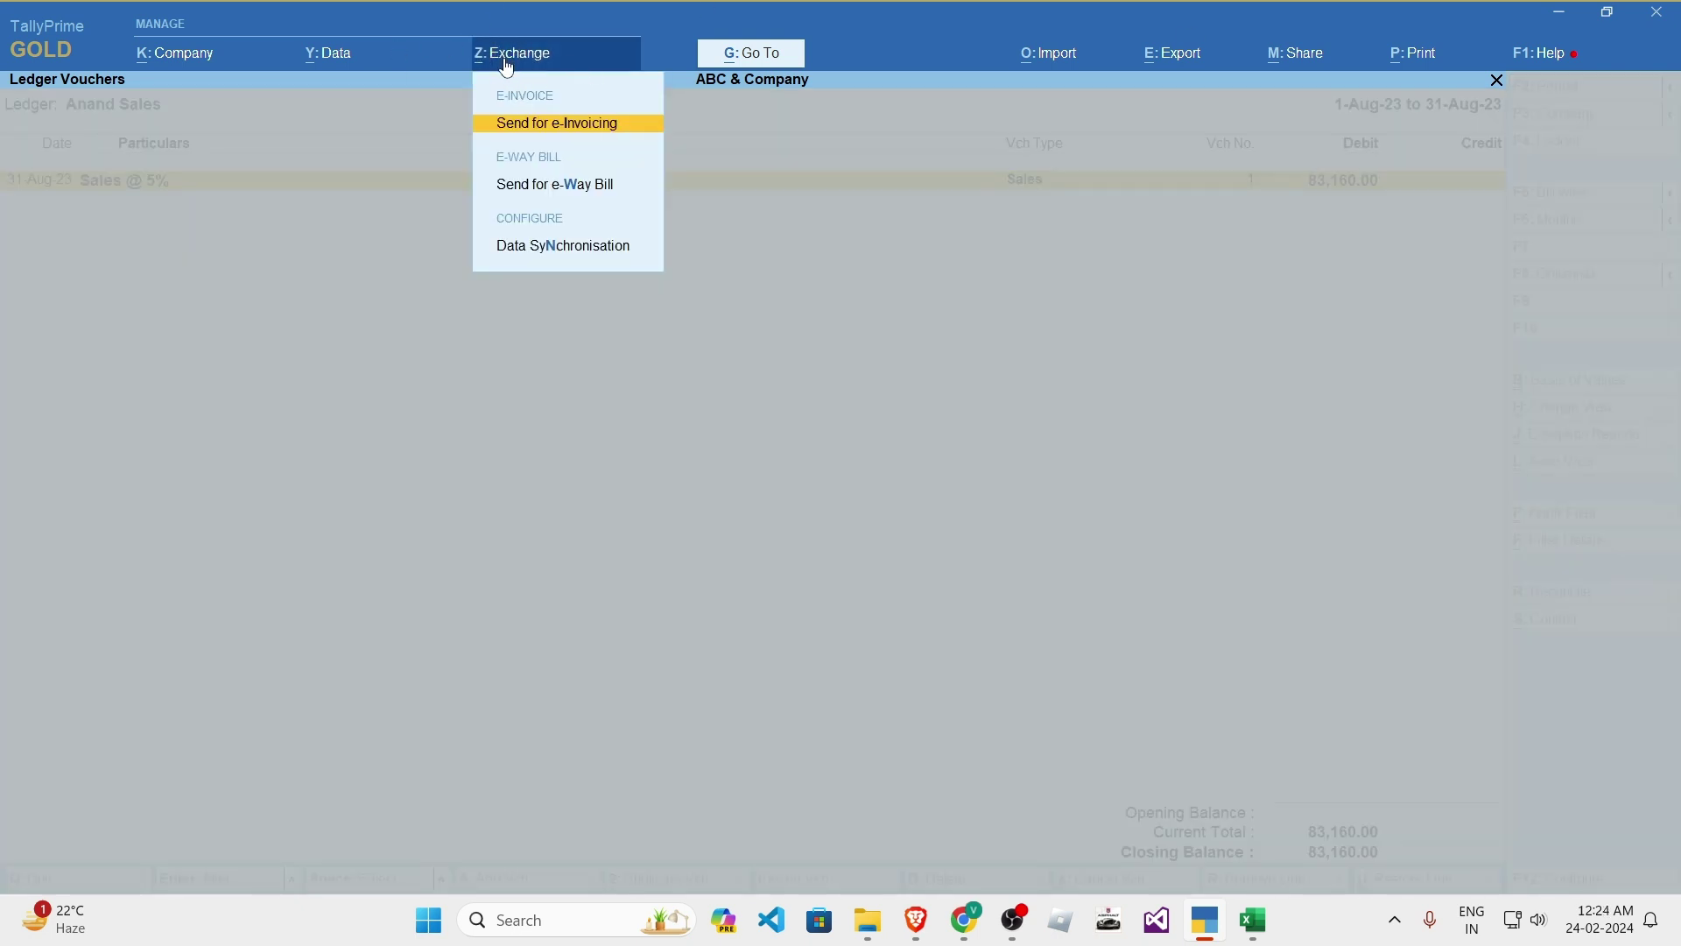
click(512, 57)
click(508, 58)
click(574, 193)
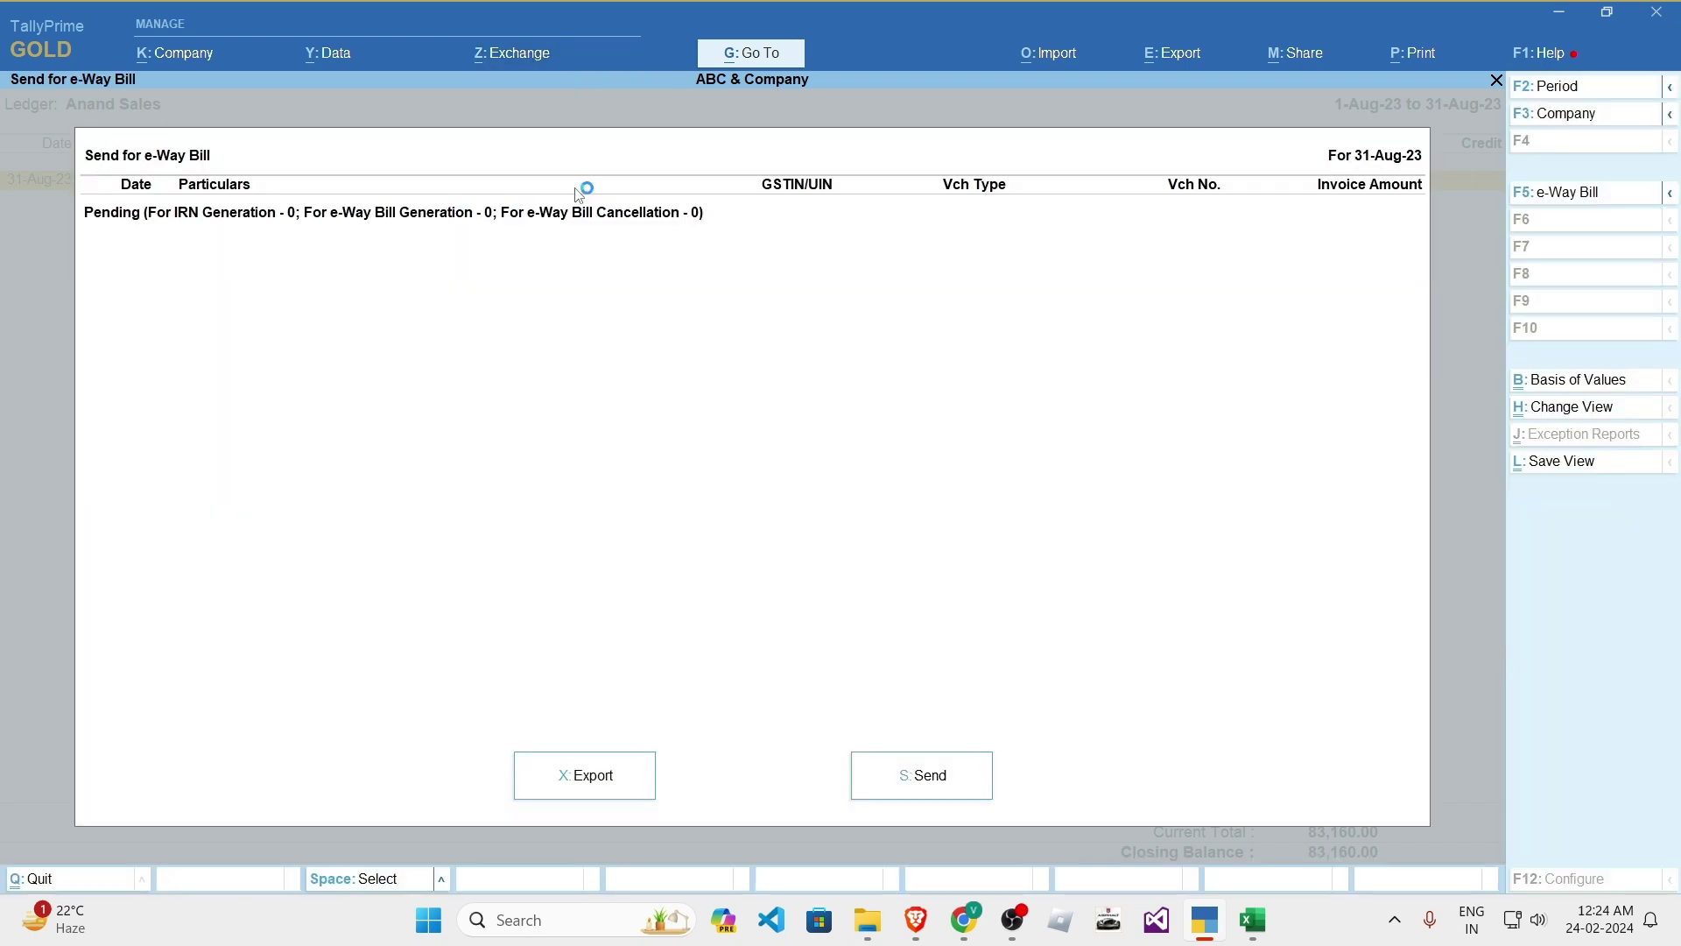
click(1557, 197)
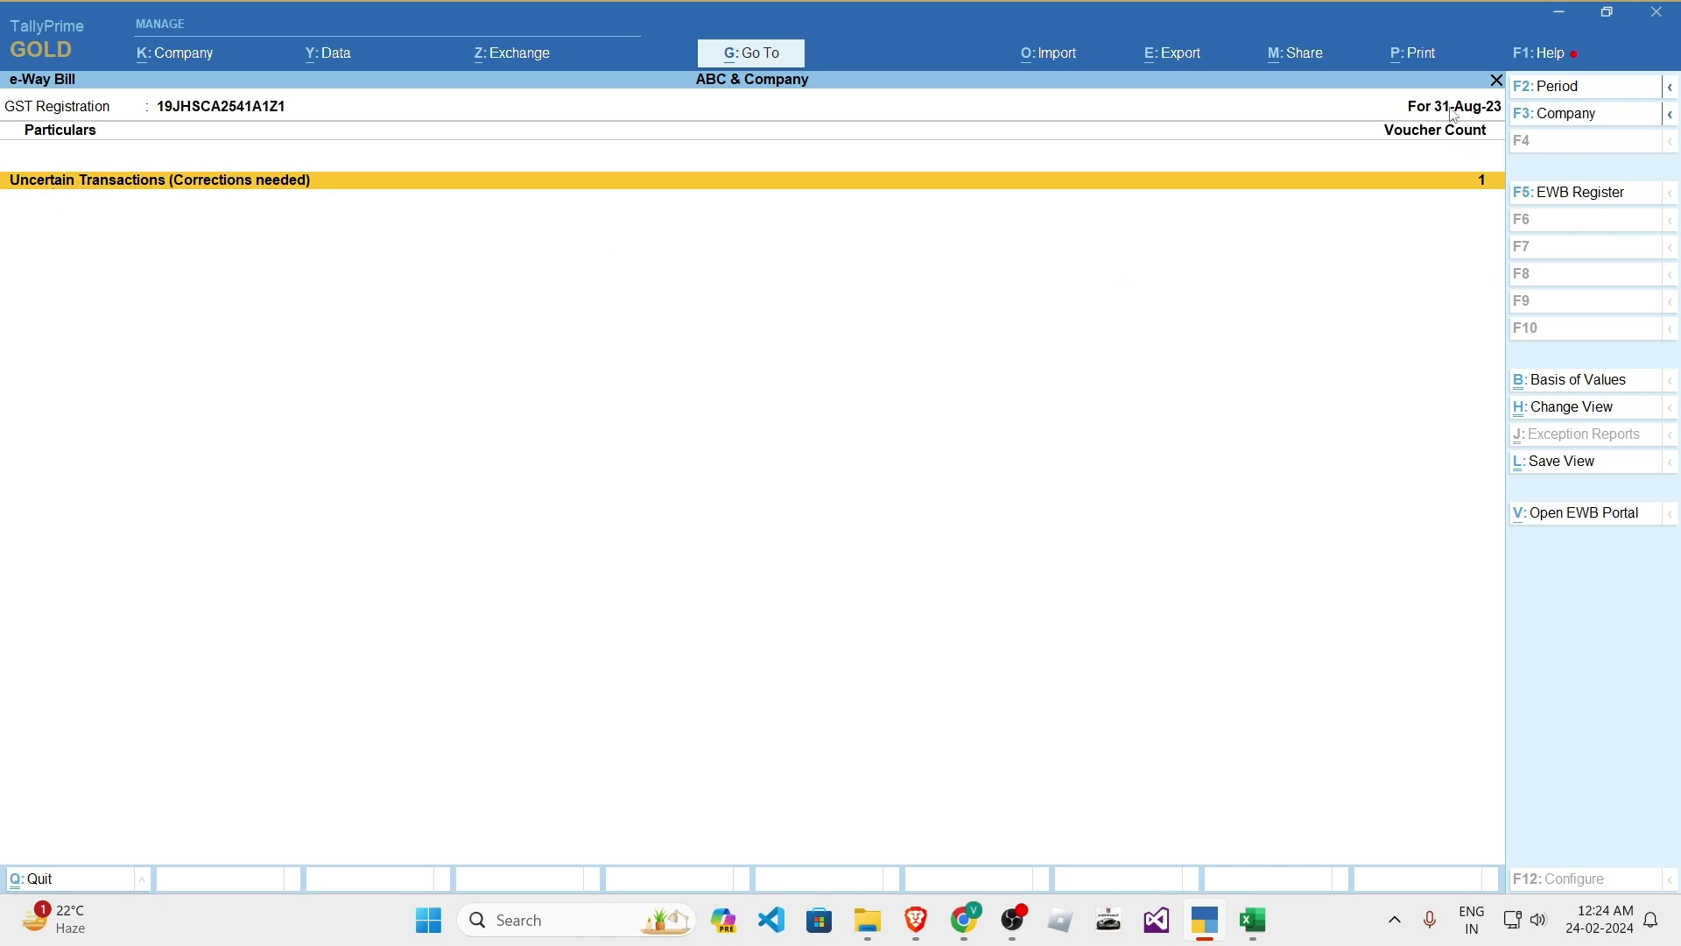
key(F2)
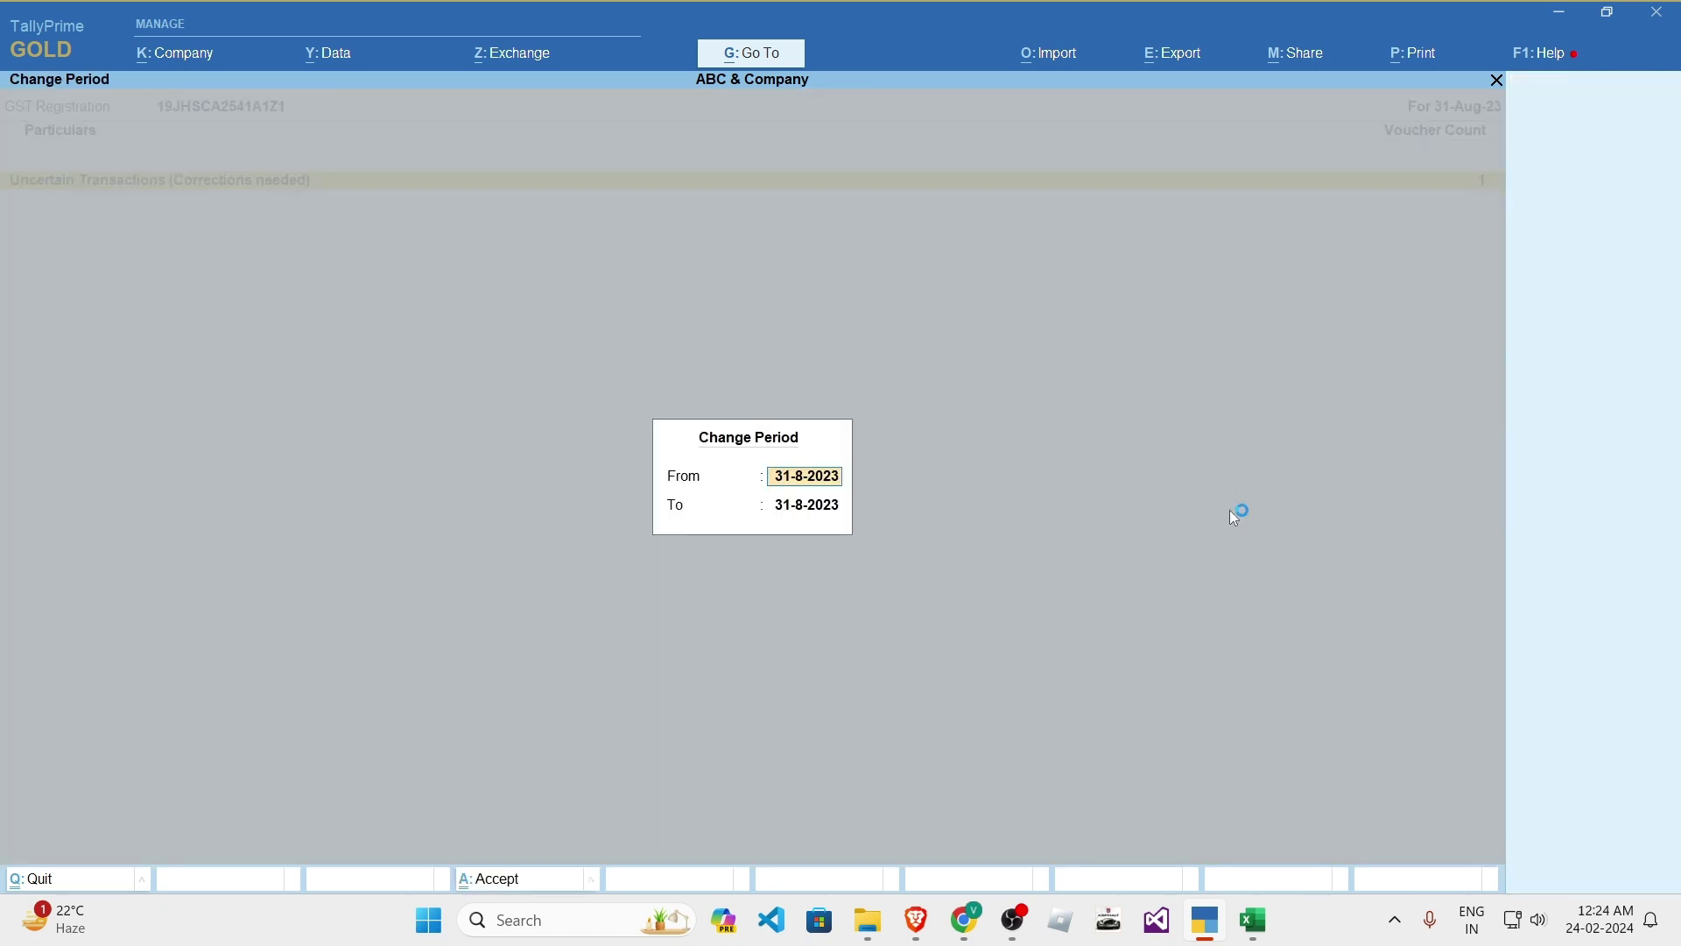
key(Escape)
key(Return)
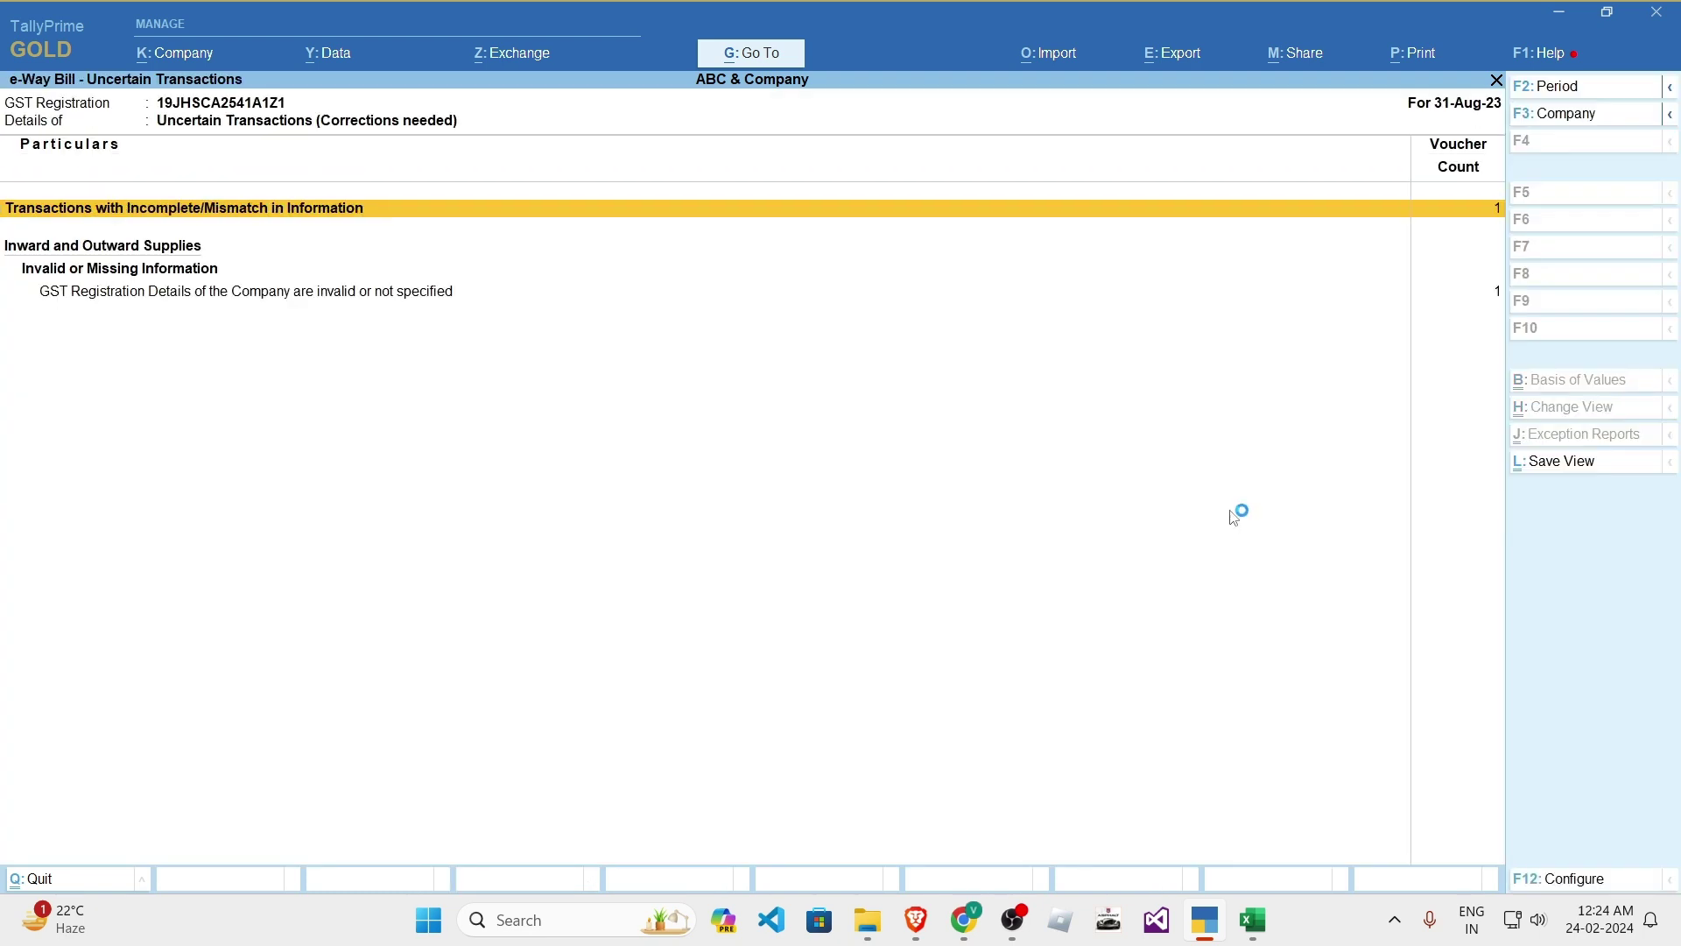
key(Down)
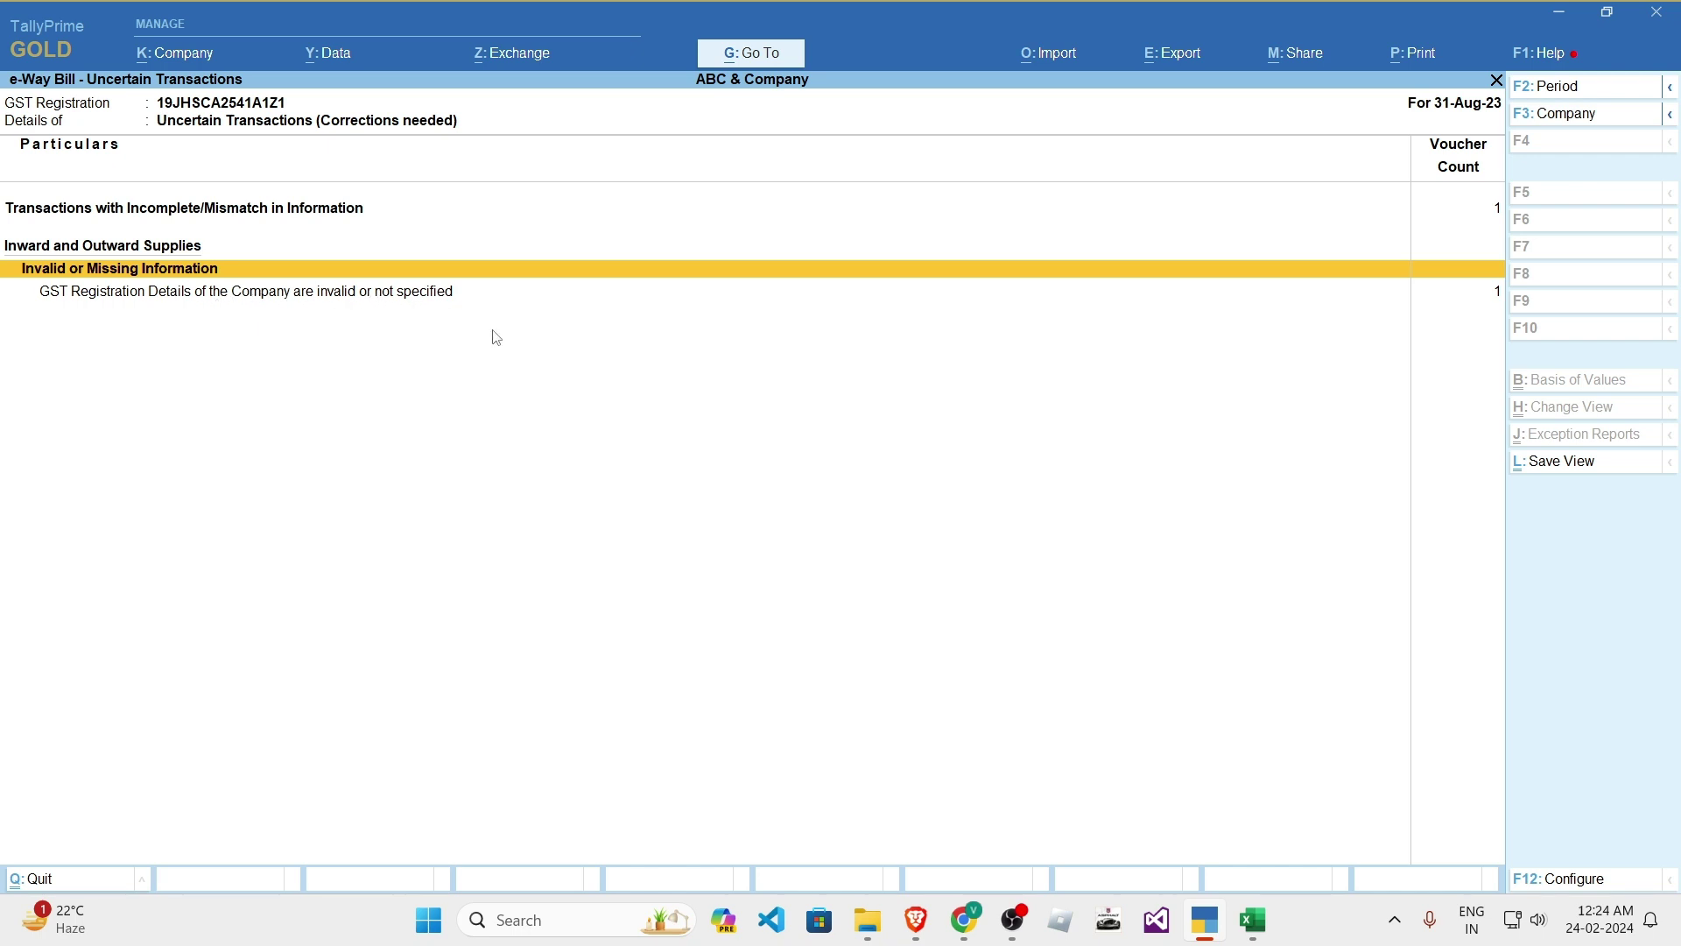
key(Down)
key(Return)
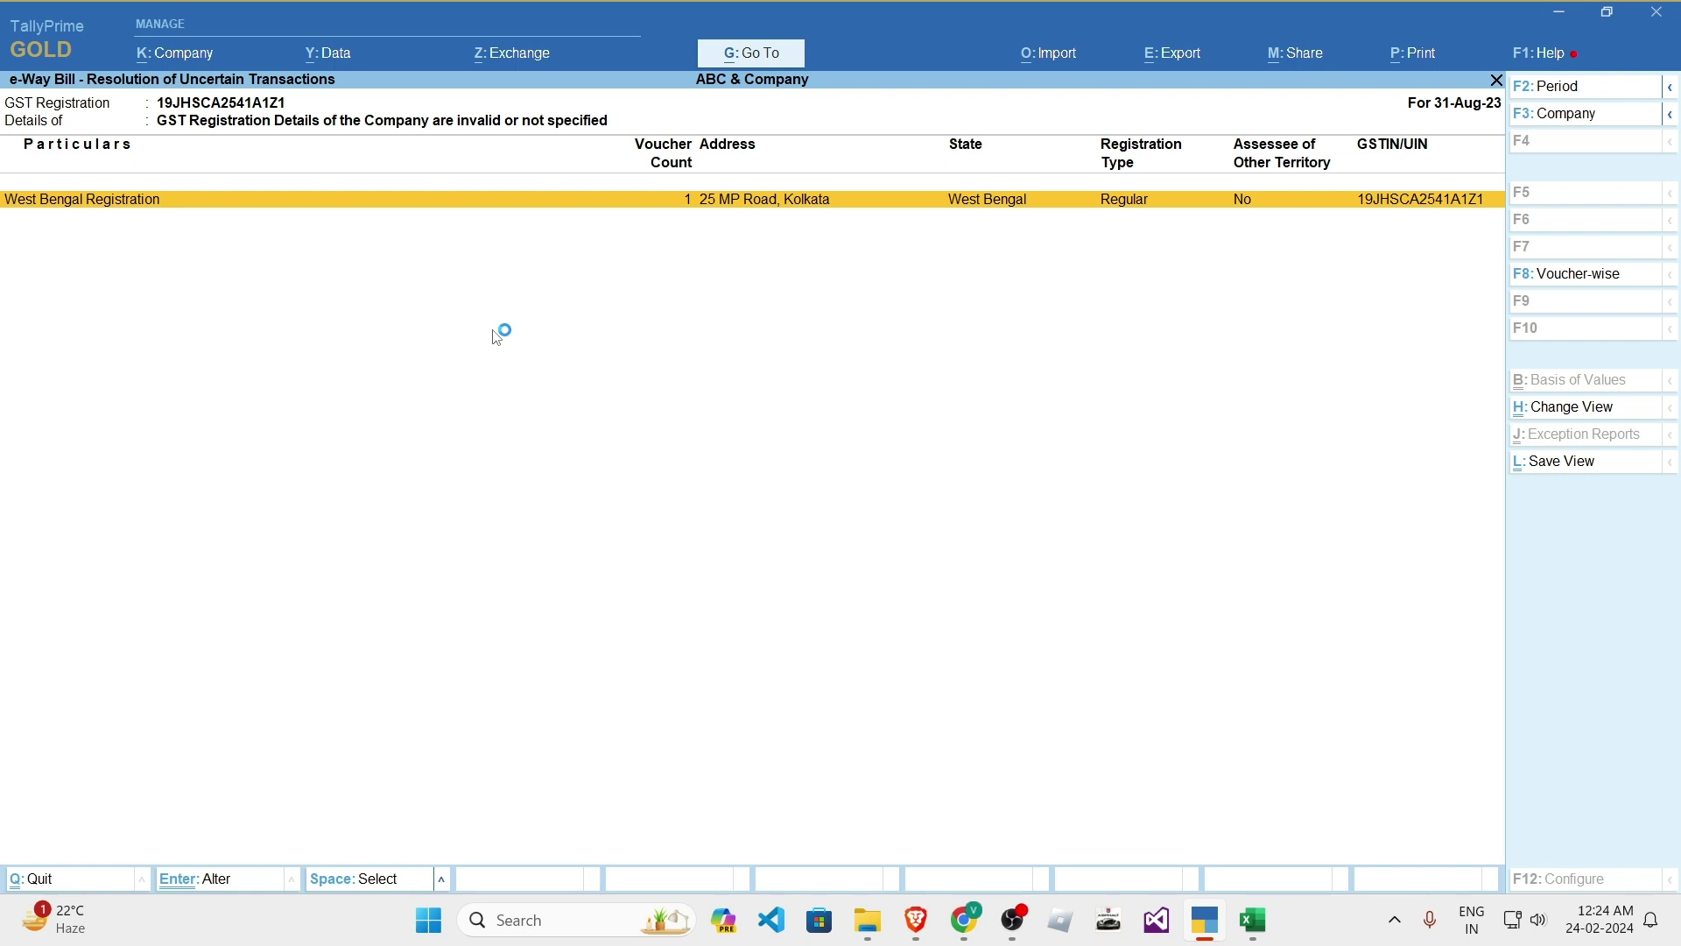
key(Return)
key(Return)
key(Return)
key(Return)
key(Return)
key(Return)
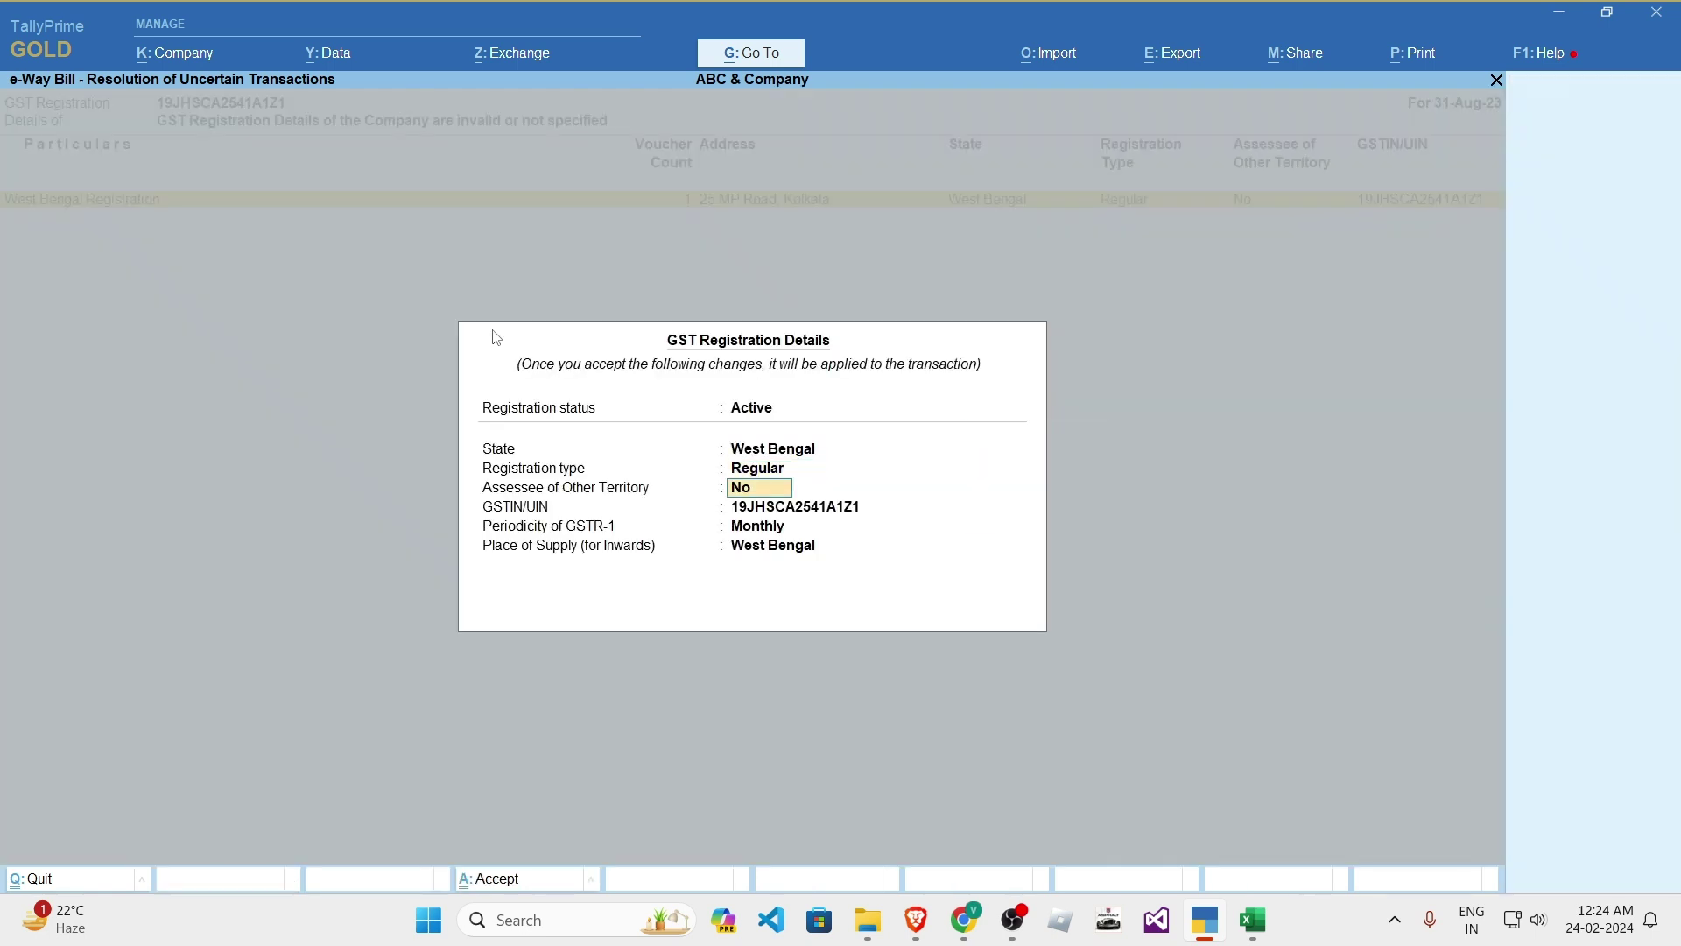
key(Escape)
key(Escape)
key(Escape)
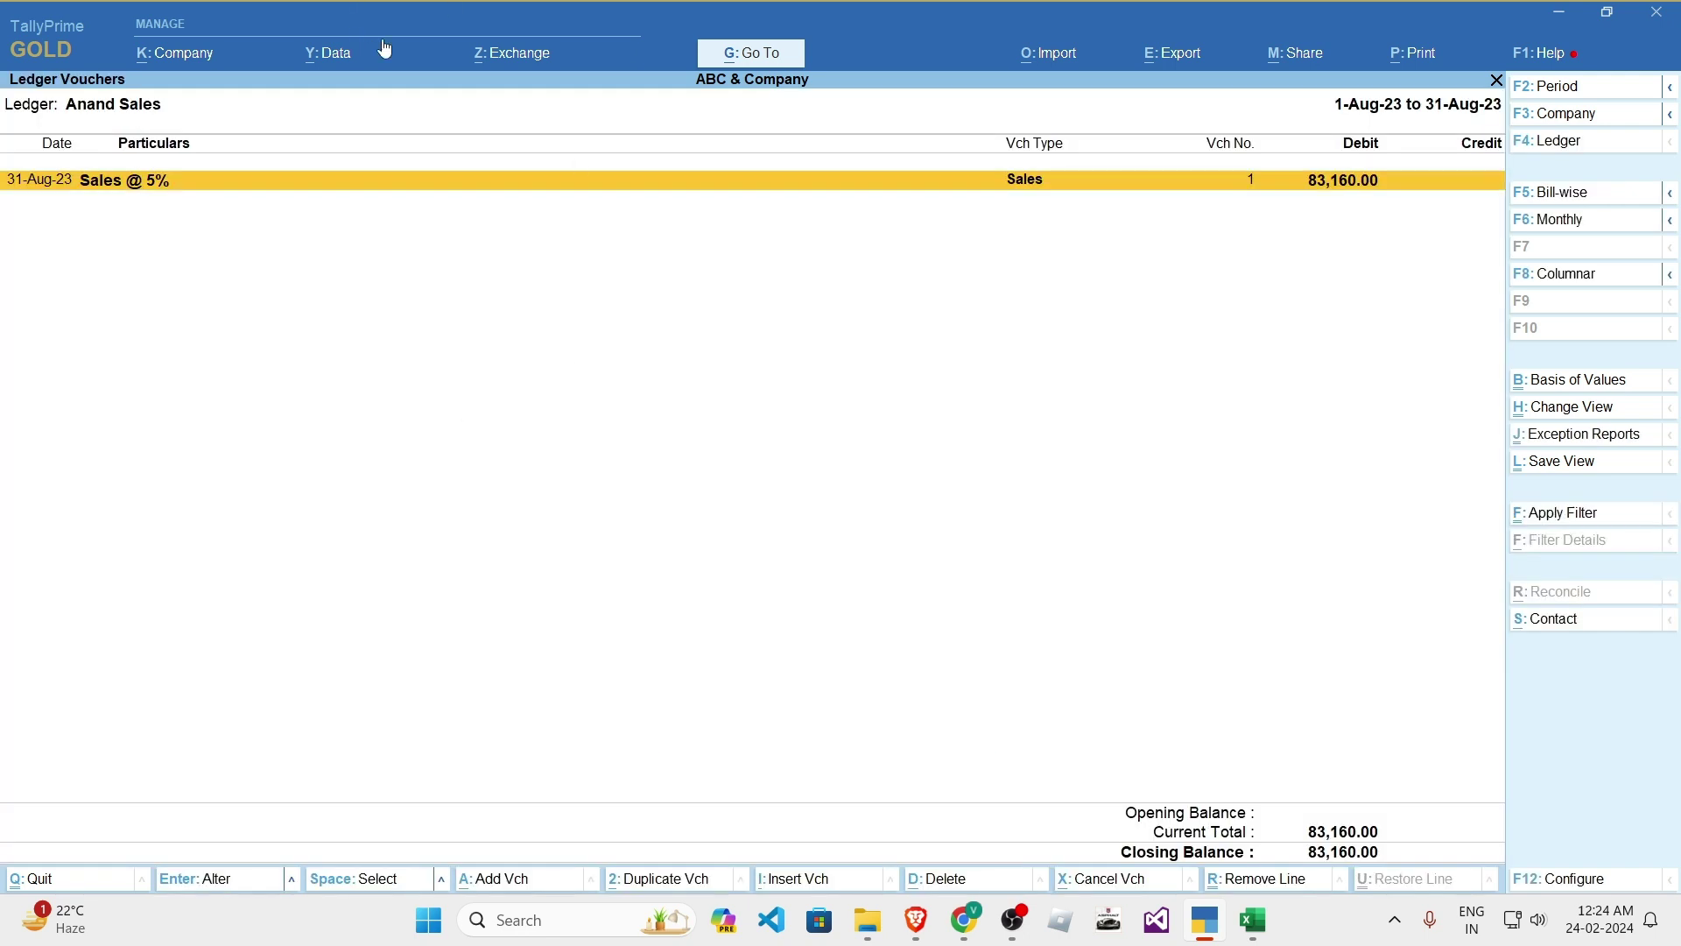
- Open Send for e-Invoicing and inspect the uncertain transaction's GST registration issue
click(328, 54)
click(507, 52)
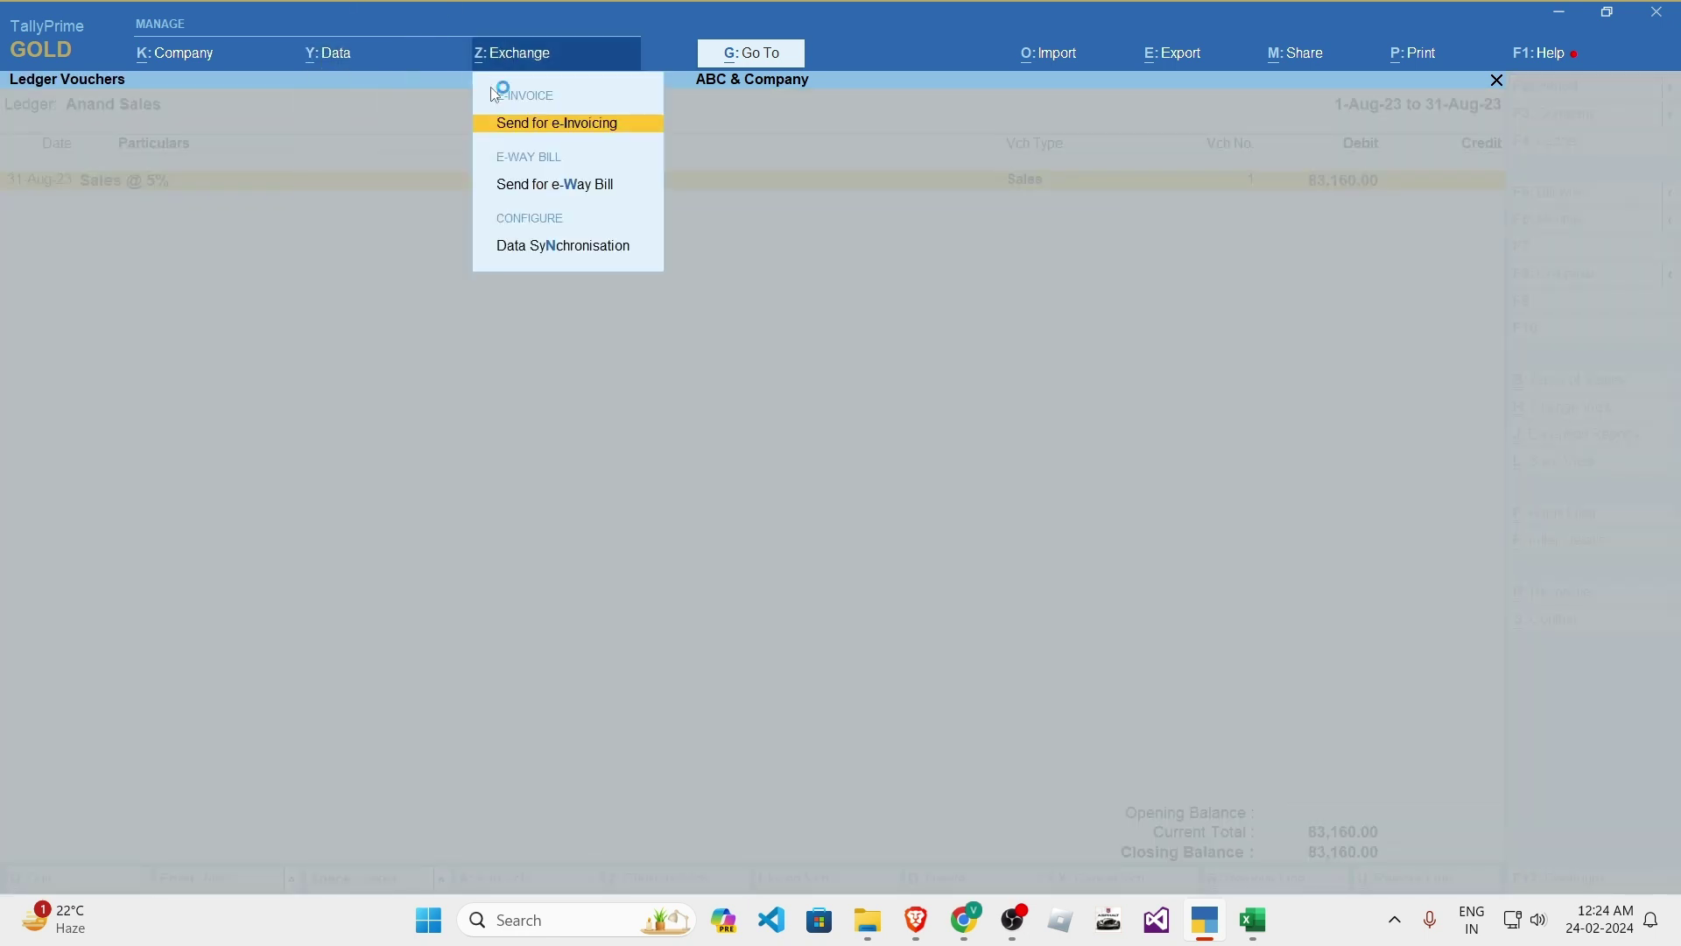
click(583, 132)
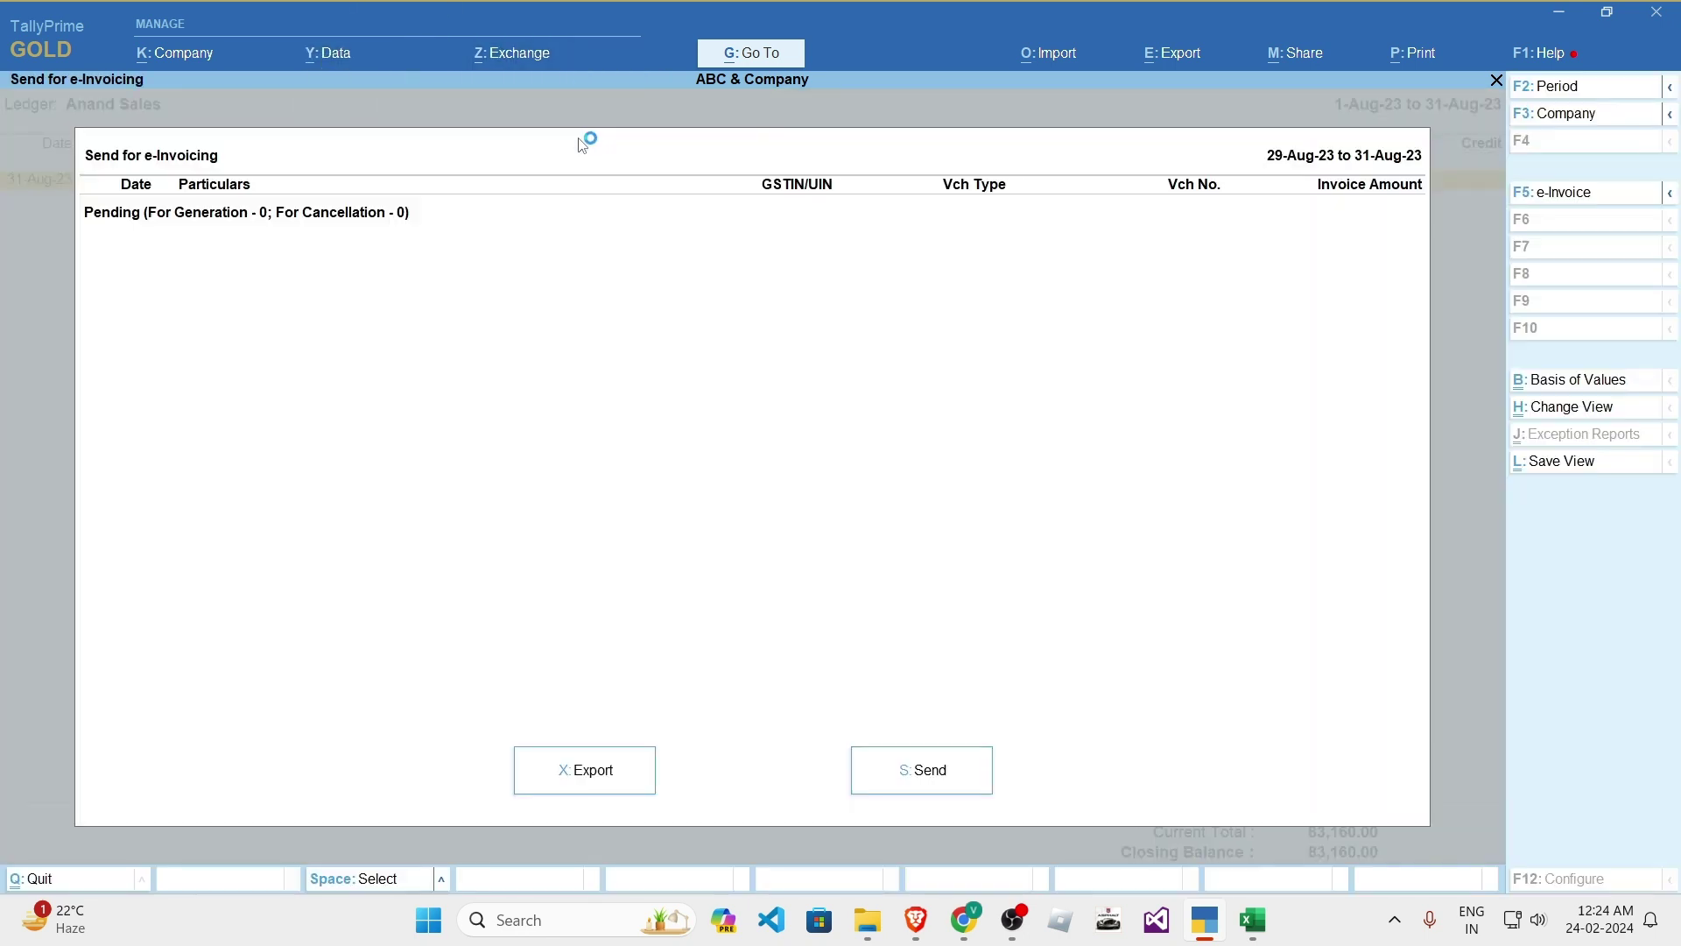
click(1554, 192)
key(Return)
key(Down)
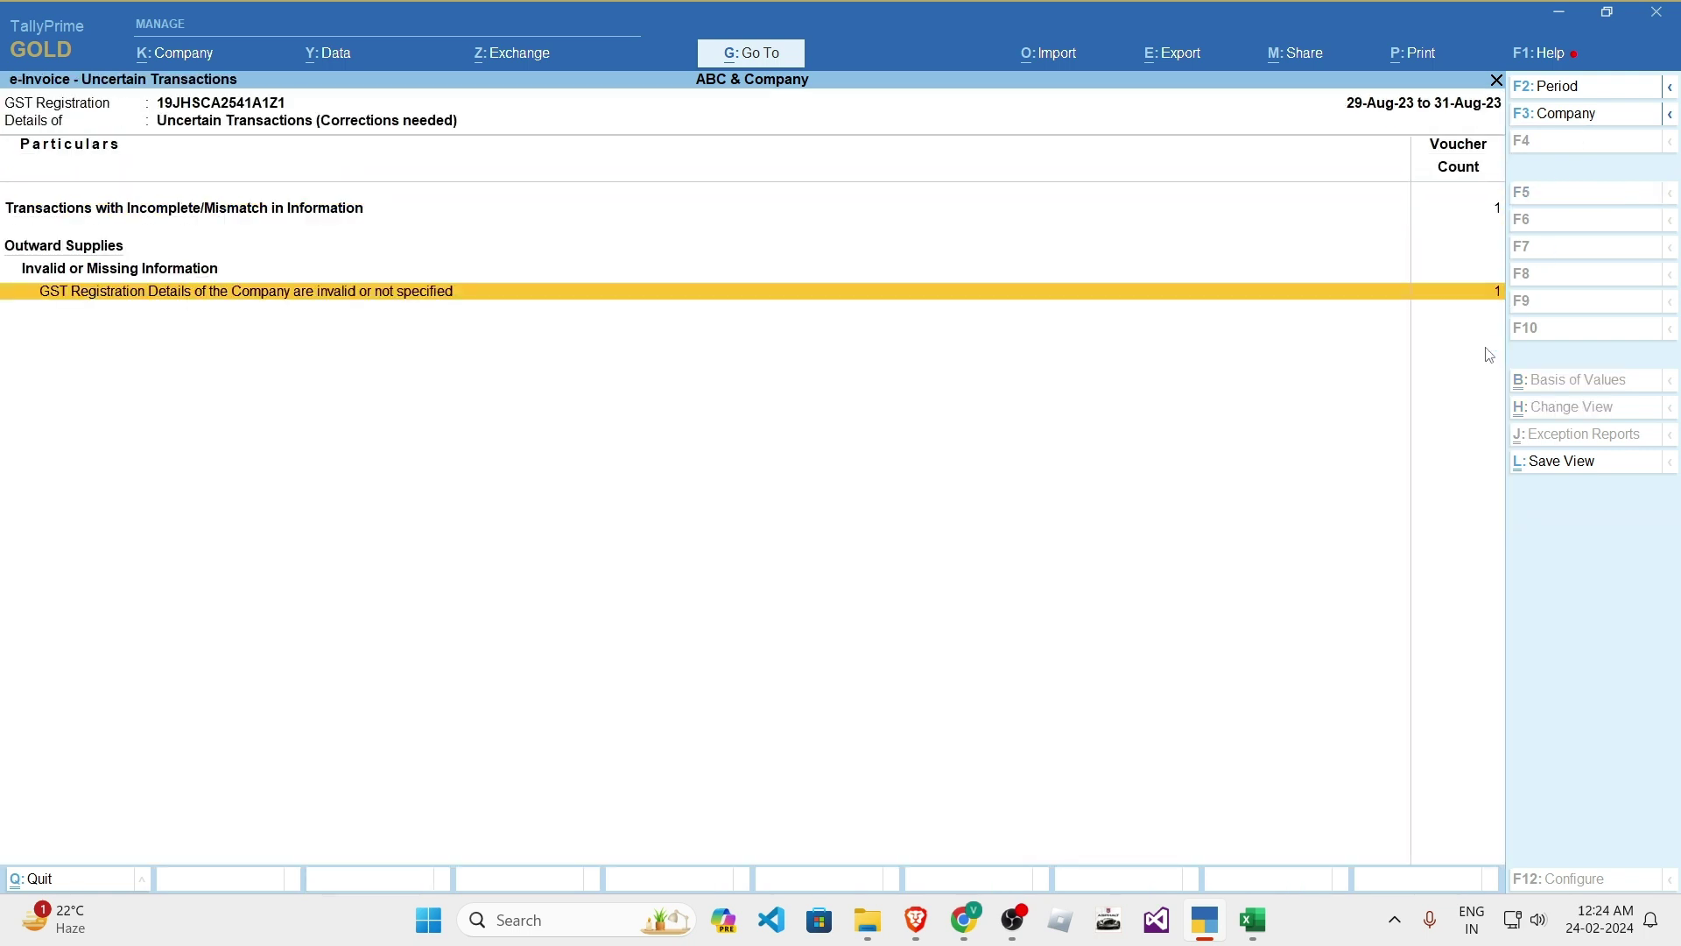
key(Return)
- Back out of the Anand Sales ledger vouchers to the Gateway of Tally
key(Escape)
key(Escape)
key(Escape)
key(Escape)
key(Escape)
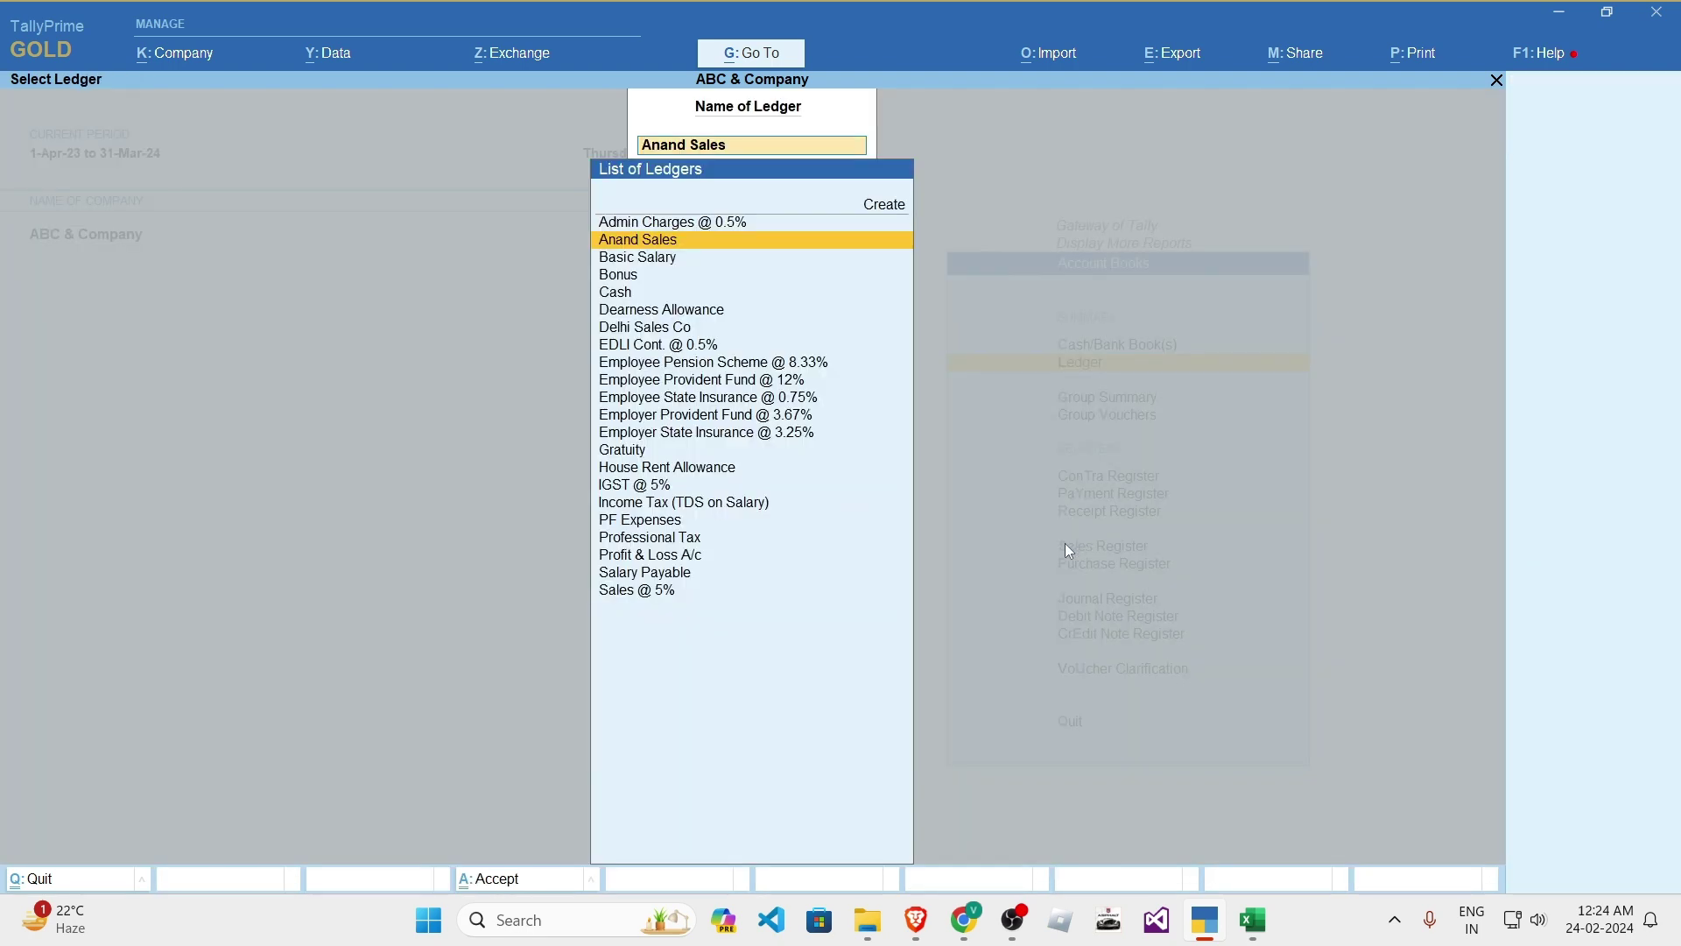
key(alt+Tab)
key(alt+Tab)
key(Escape)
key(Escape)
key(Escape)
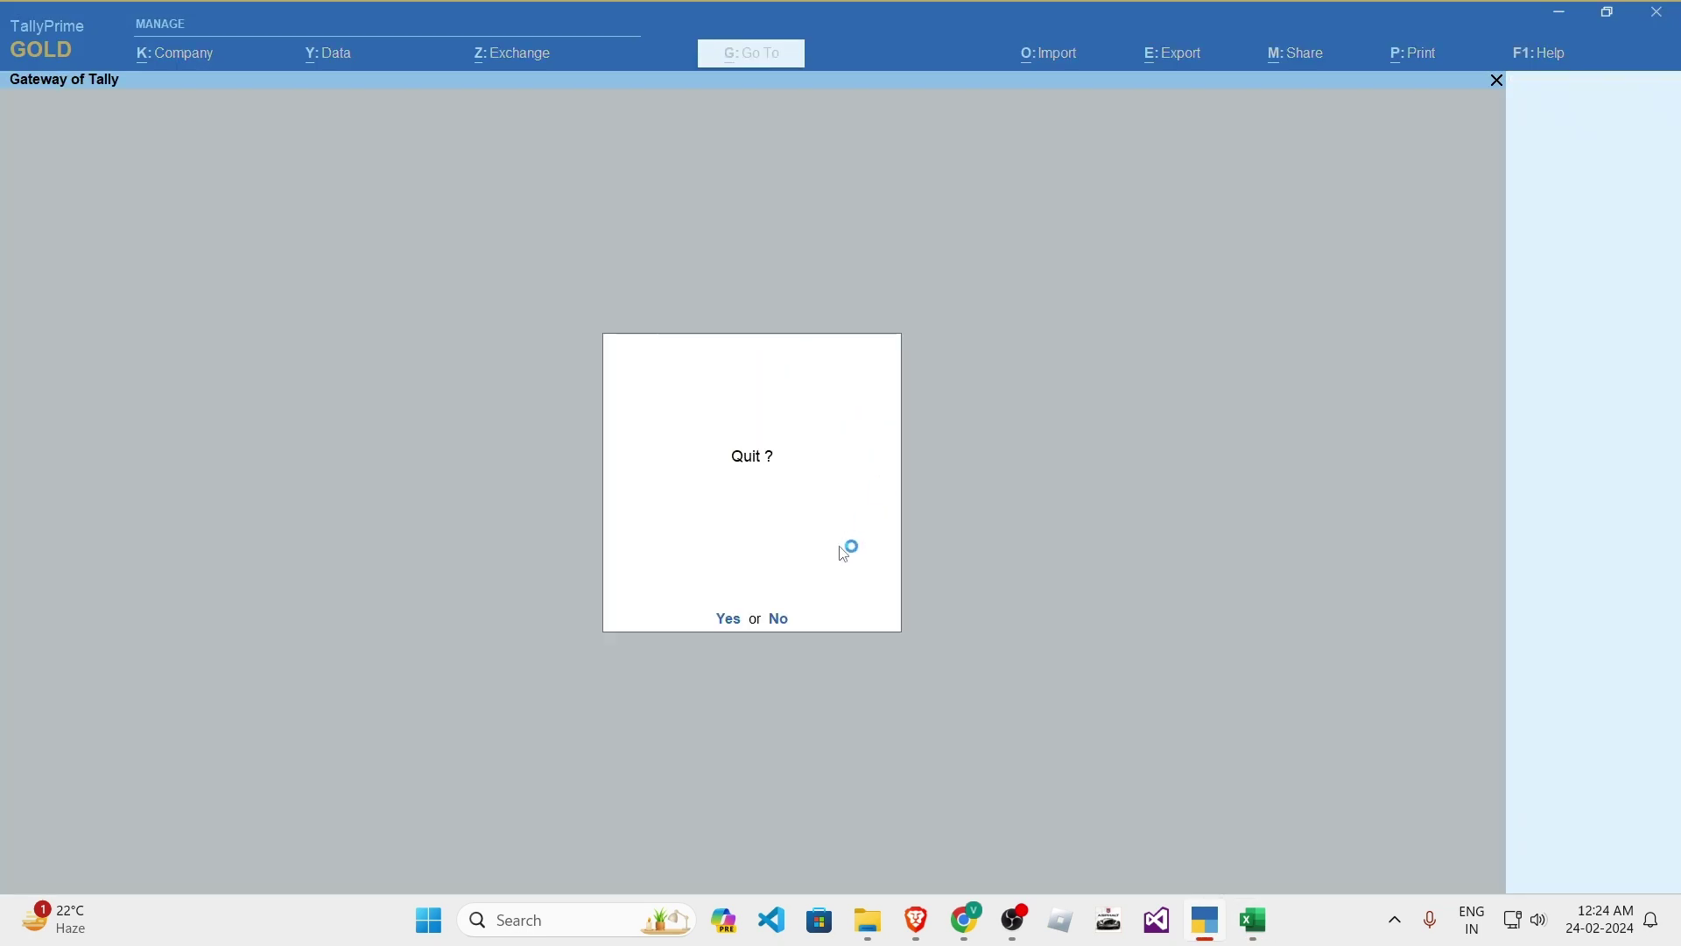
key(Escape)
- Cancel quitting and highlight the B2B-POS parties diagram L2:S17 in Excel to explain it
key(alt+Tab)
click(964, 402)
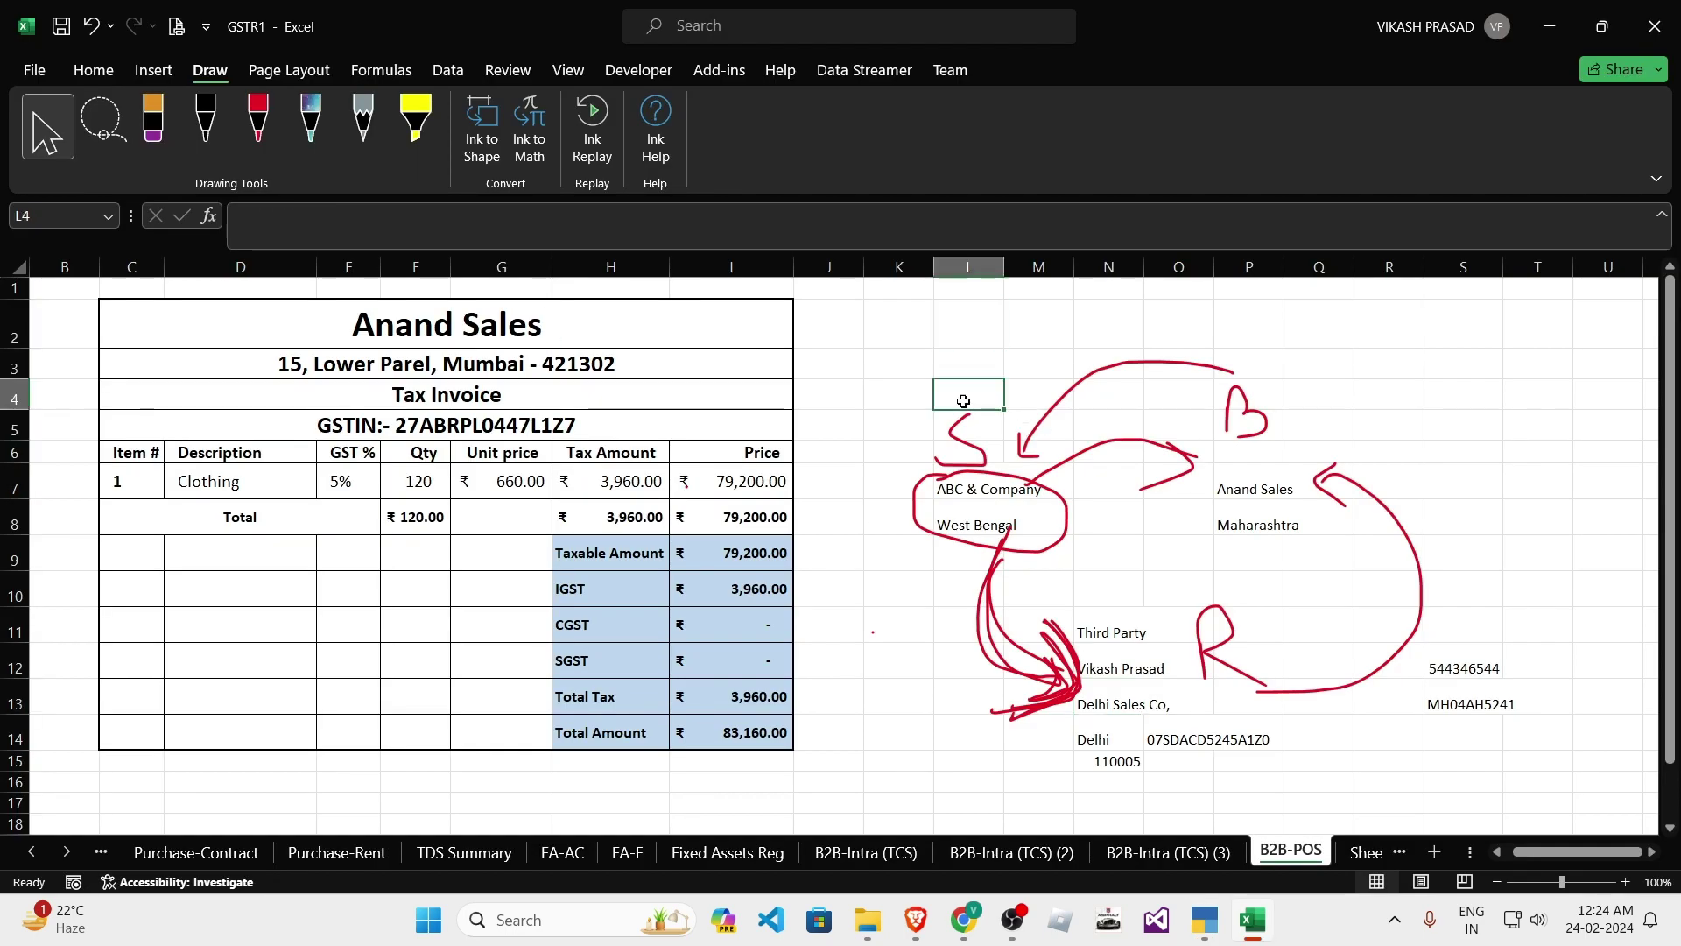
drag(982, 336, 1451, 803)
key(alt+Tab)
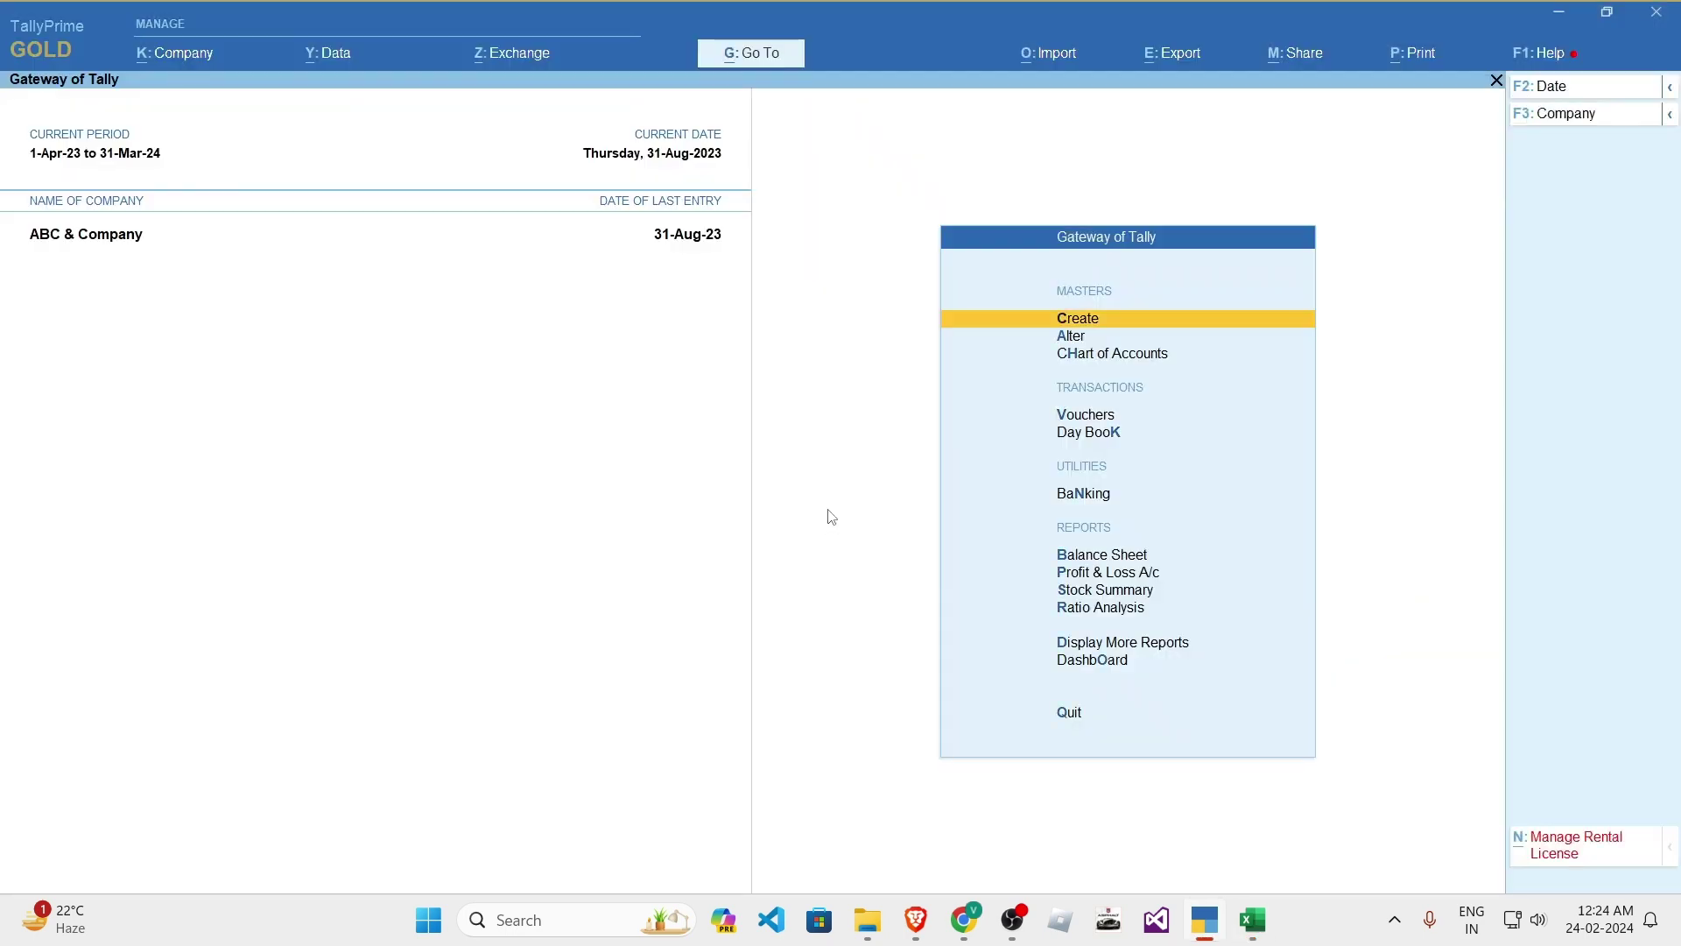
key(alt+Tab)
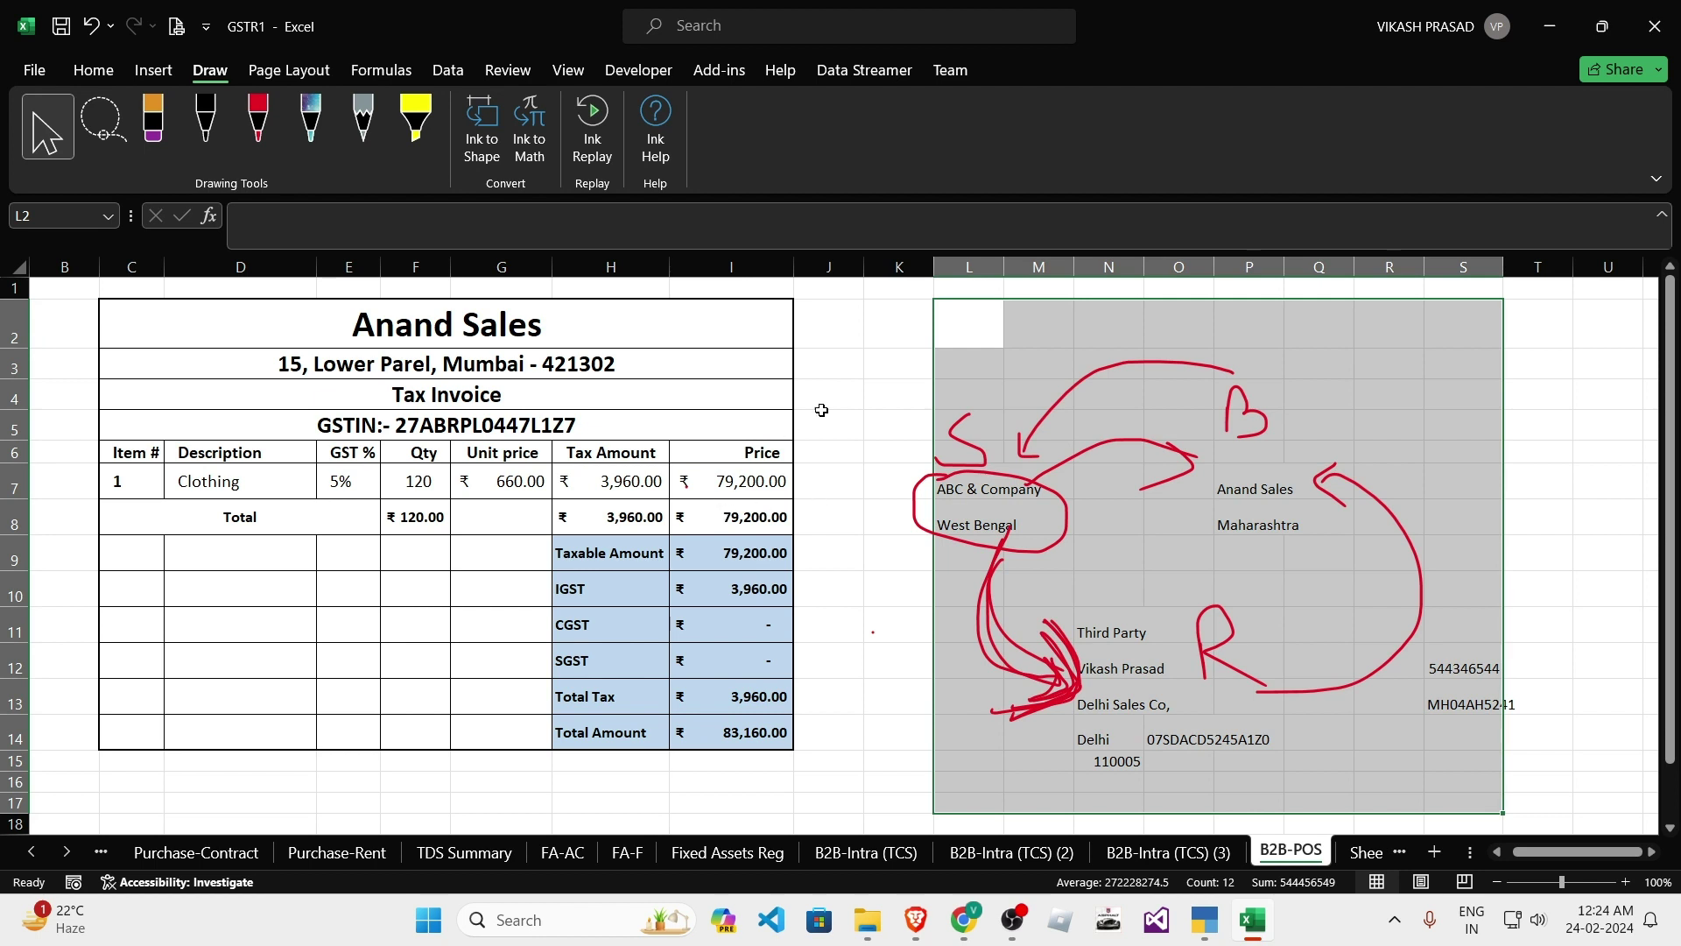
drag(962, 367, 1488, 782)
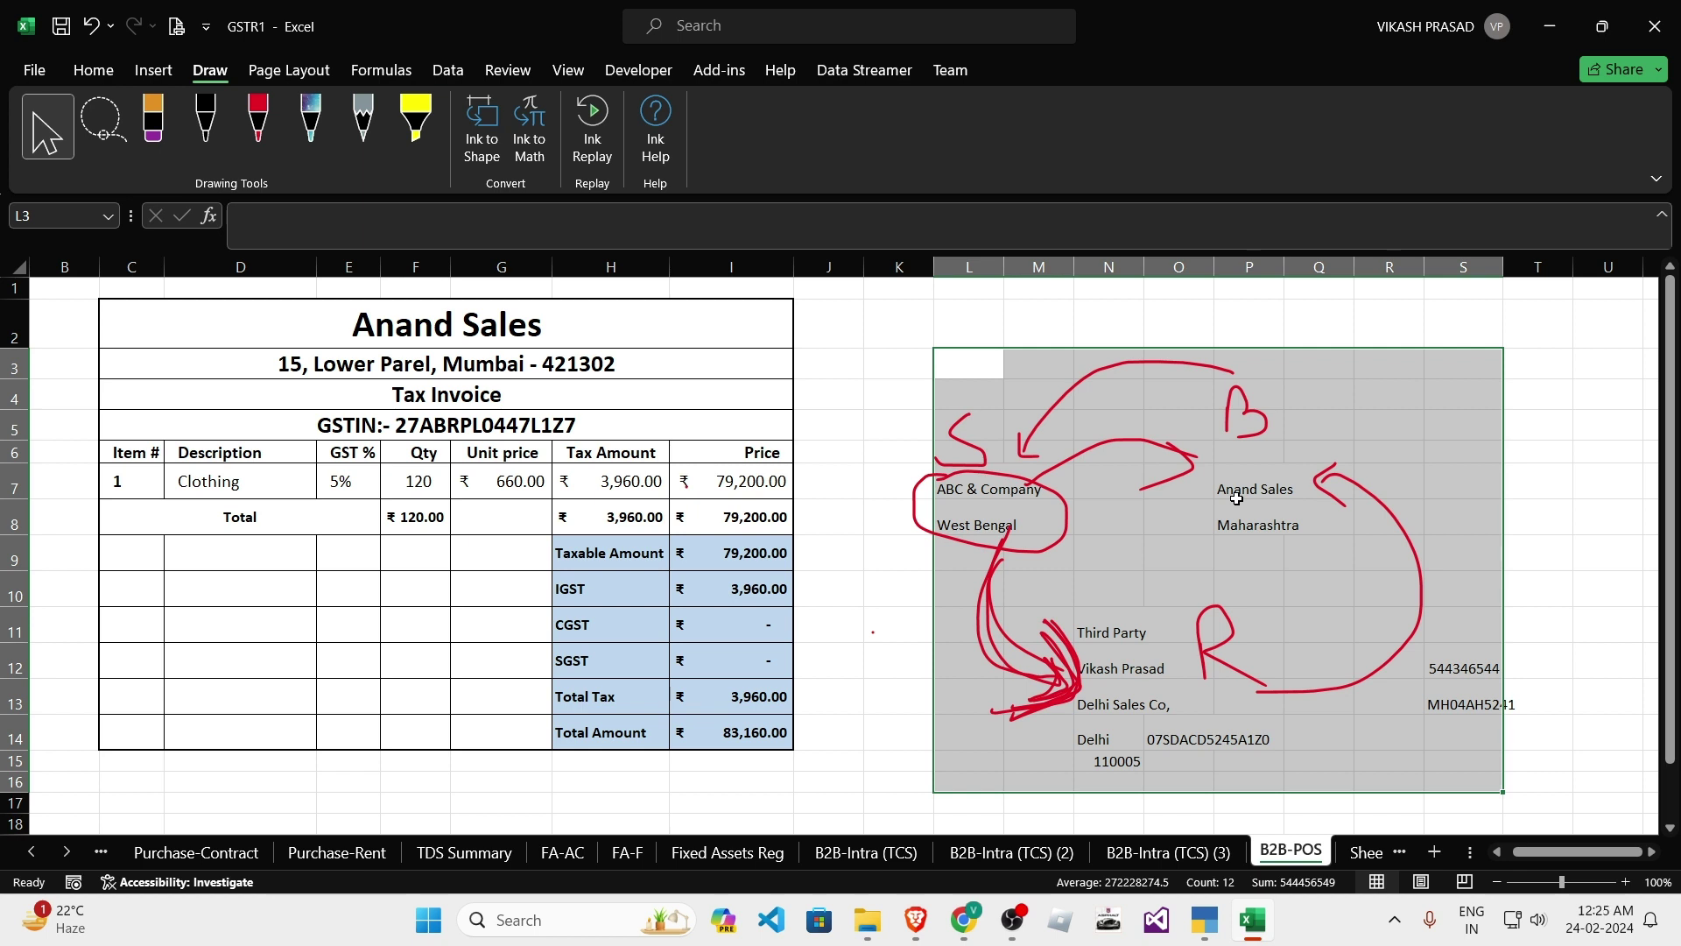
key(alt+Tab)
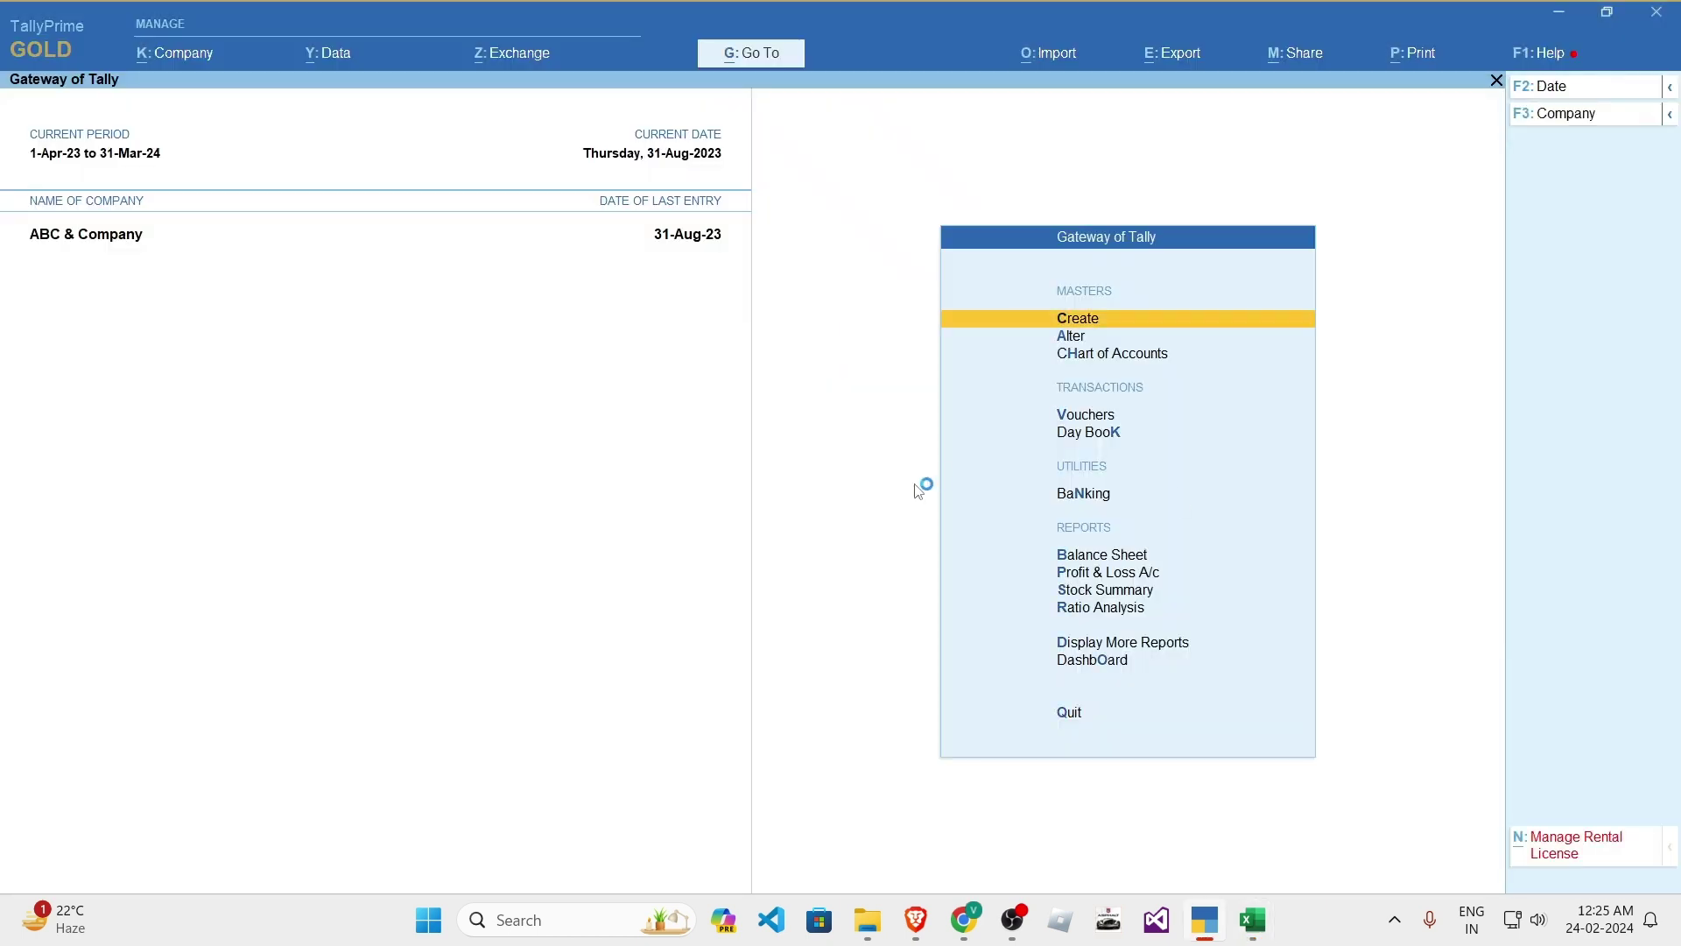
- Open sales voucher No. 1 from the Anand Sales ledger report
key(d)
key(a)
key(l)
key(Down)
key(Return)
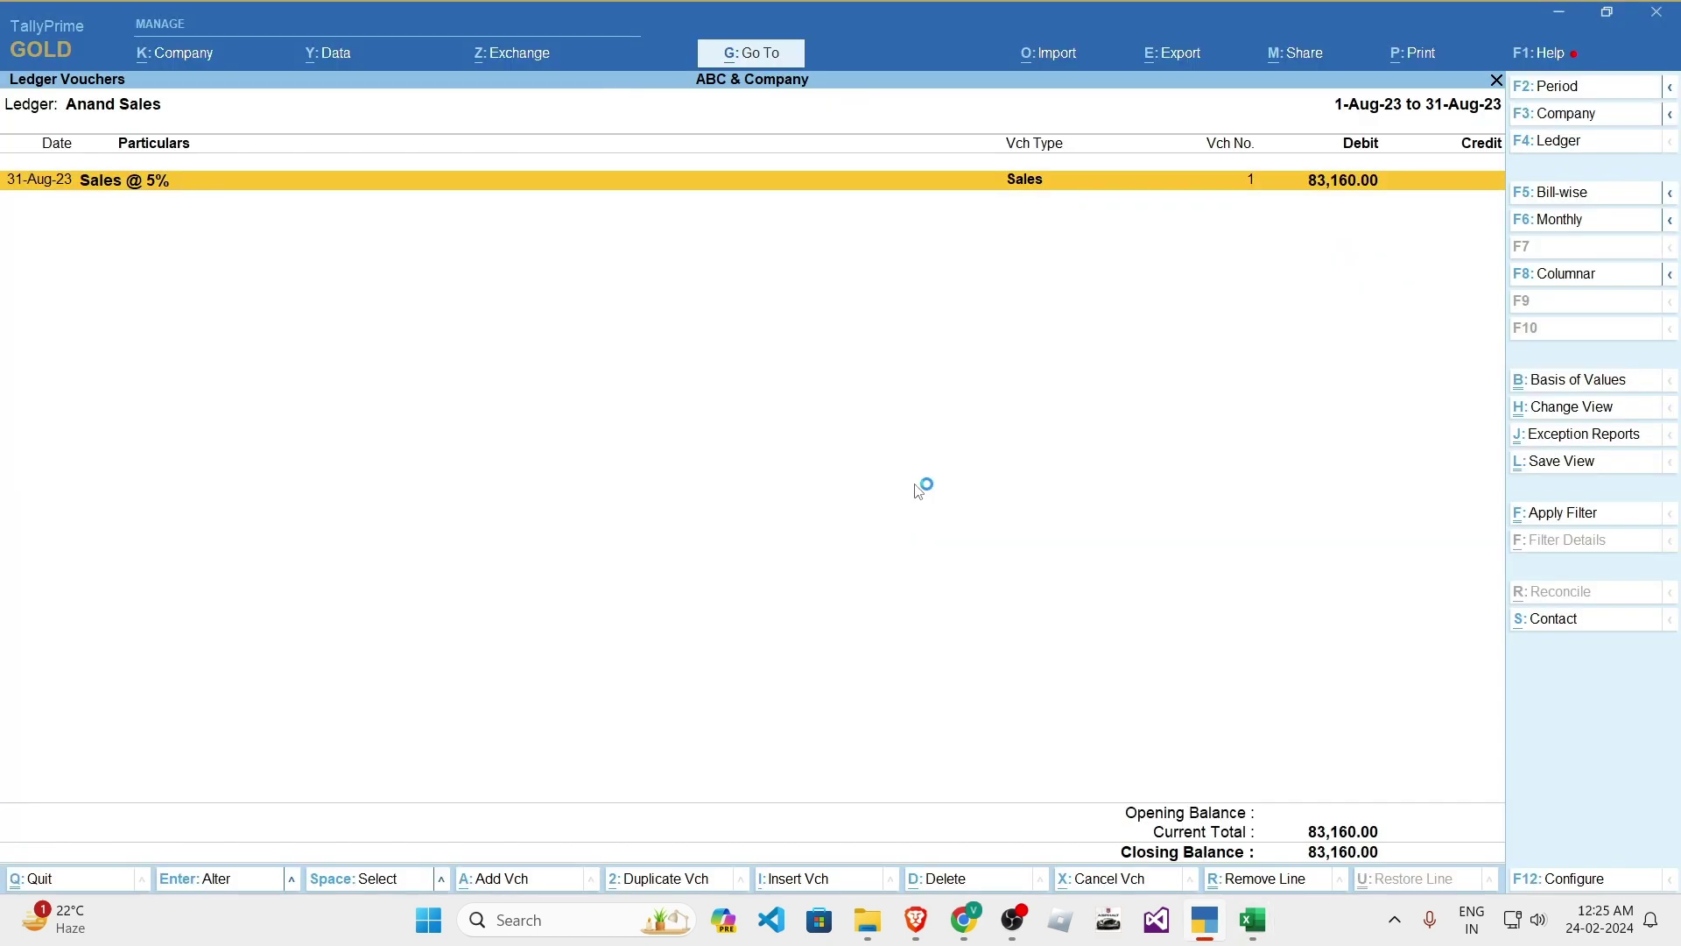
key(Return)
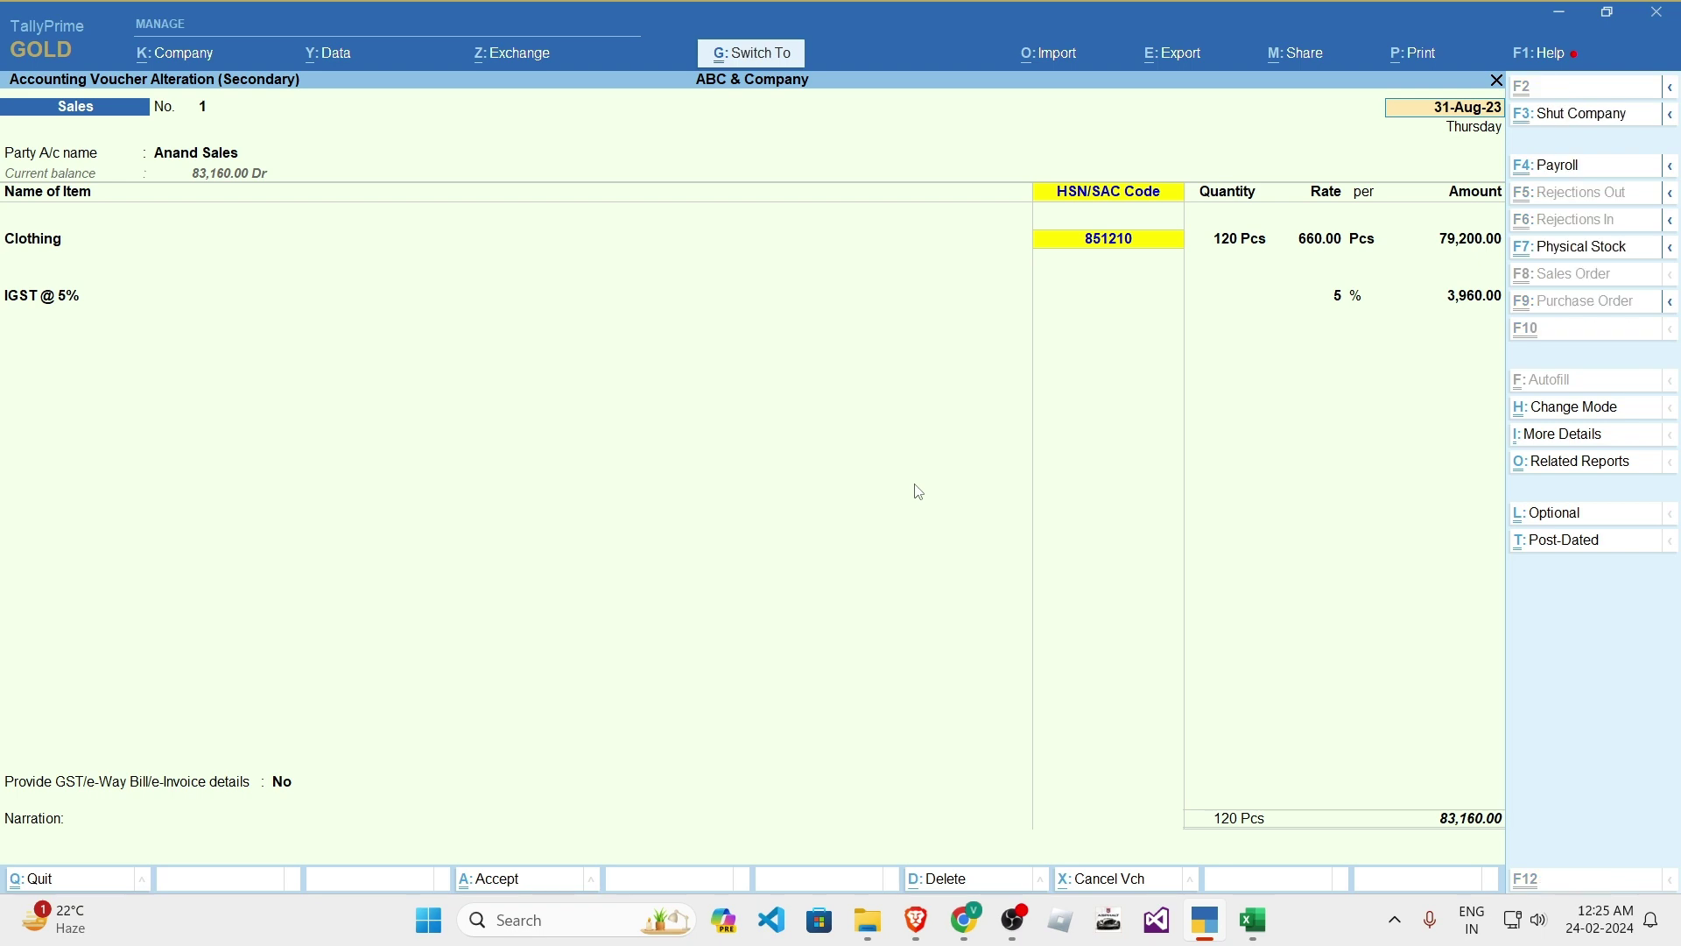
- Preview the voucher as a Tax Invoice and zoom to full width
key(alt+p)
key(i)
key(Return)
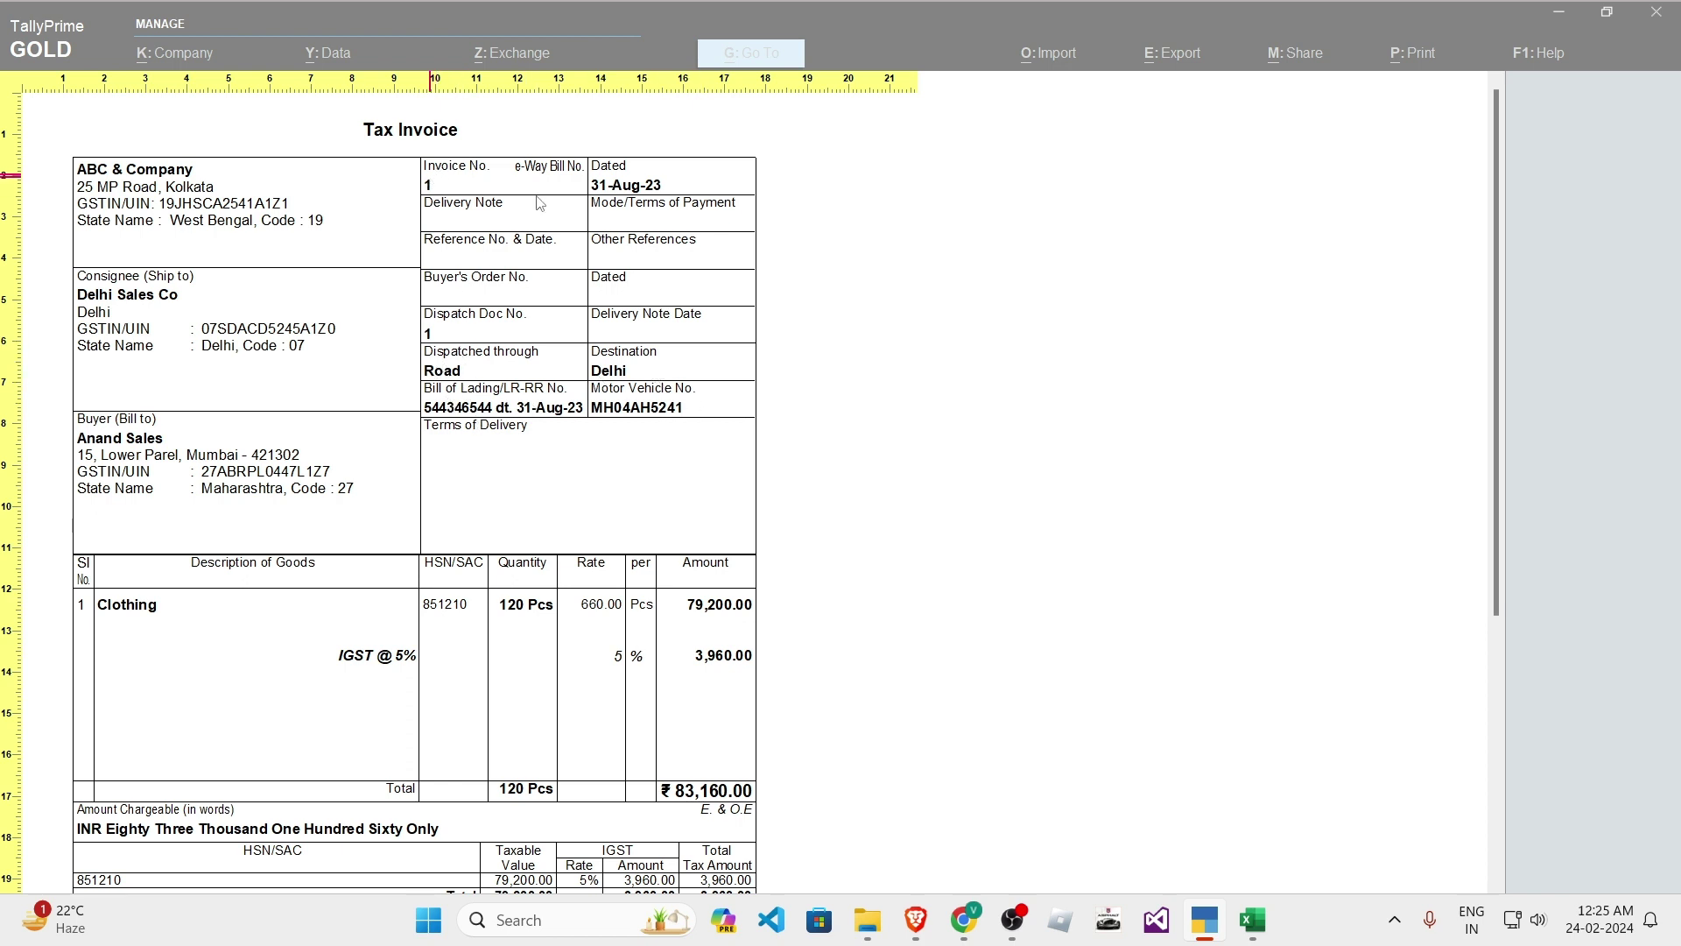
- Scroll through the Tax Invoice preview, toggle between page and full-width zoom, then close it
scroll(182, 668, down, 1)
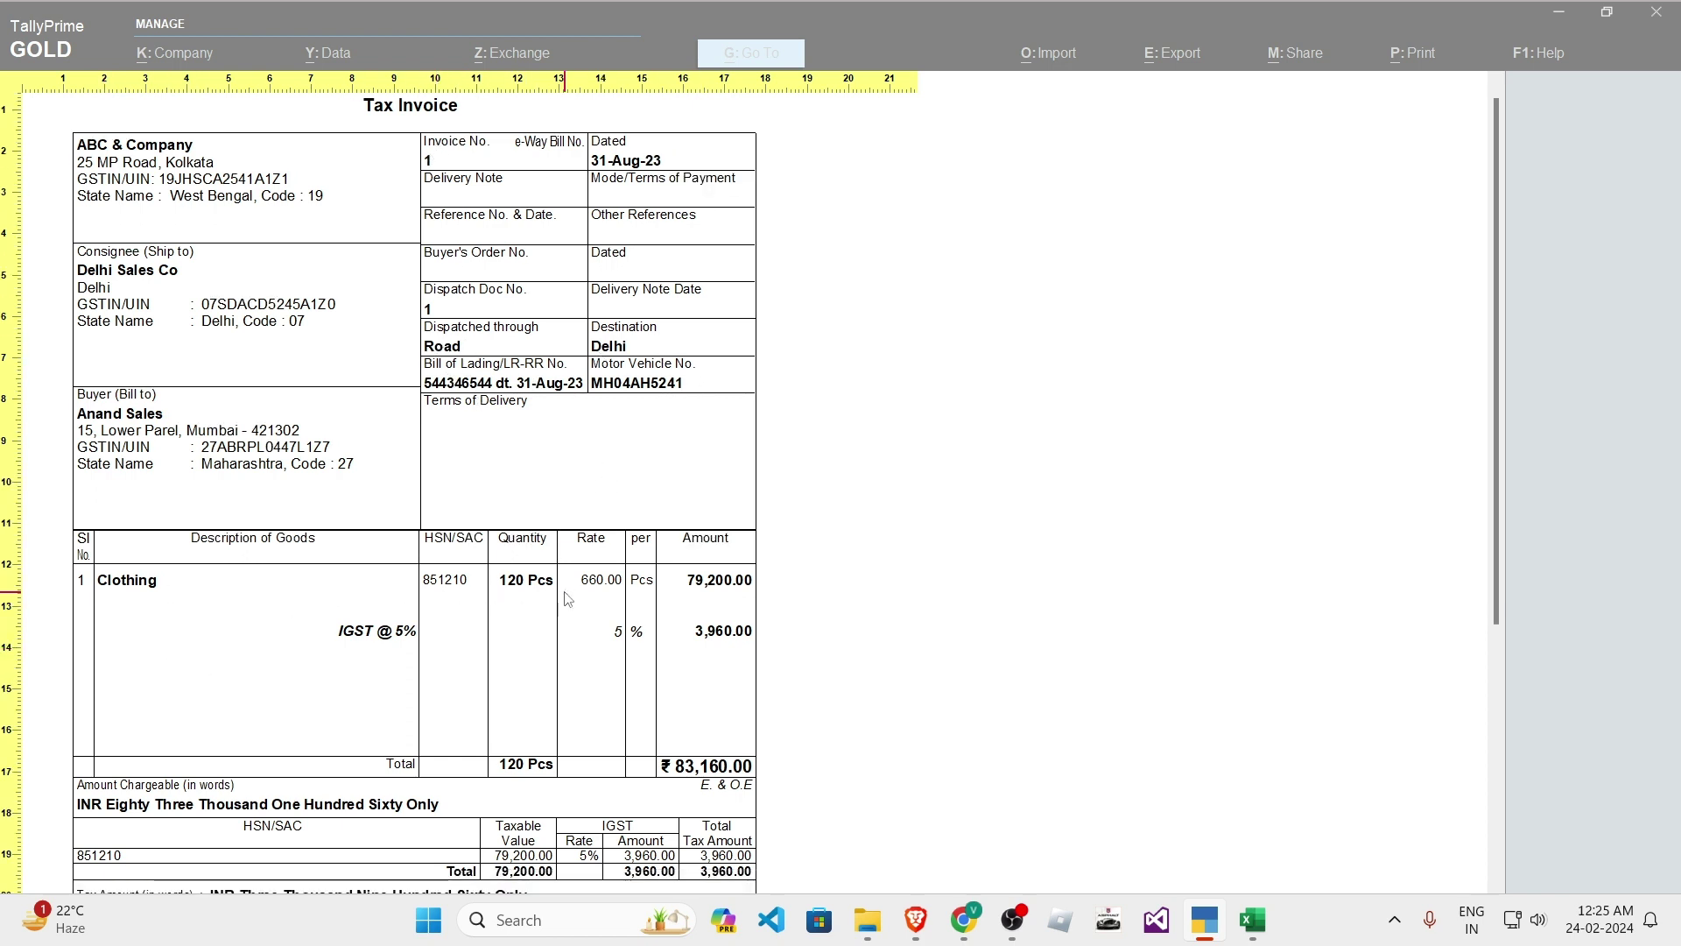
scroll(736, 684, down, 5)
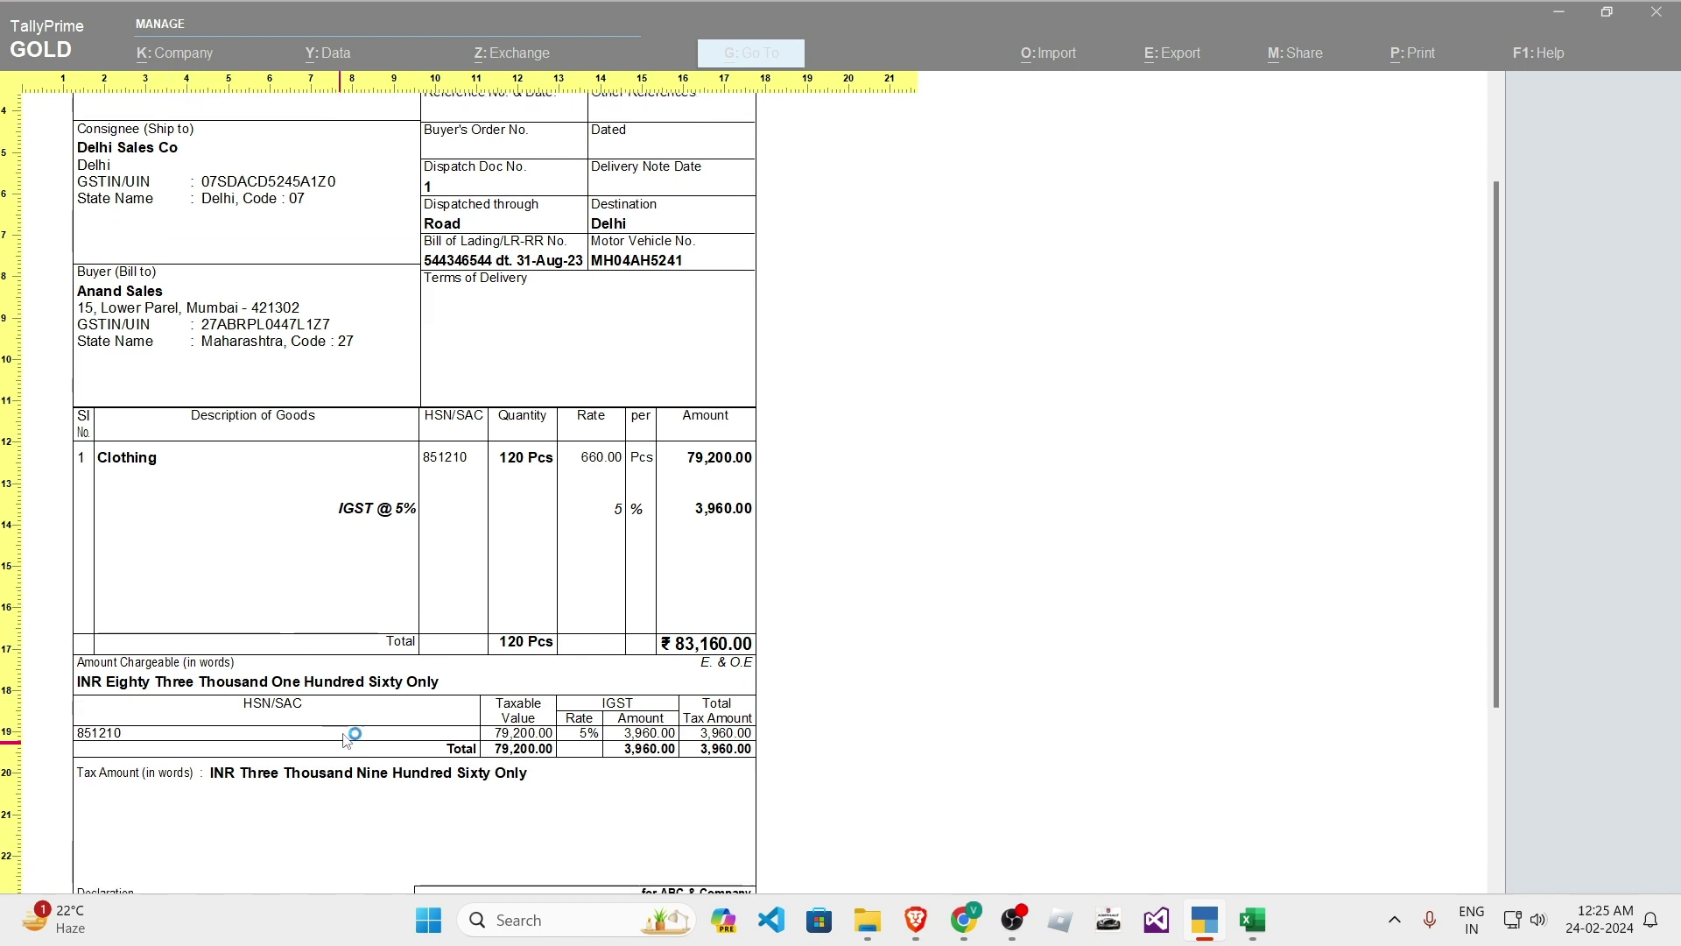
scroll(465, 780, down, 2)
scroll(439, 759, up, 6)
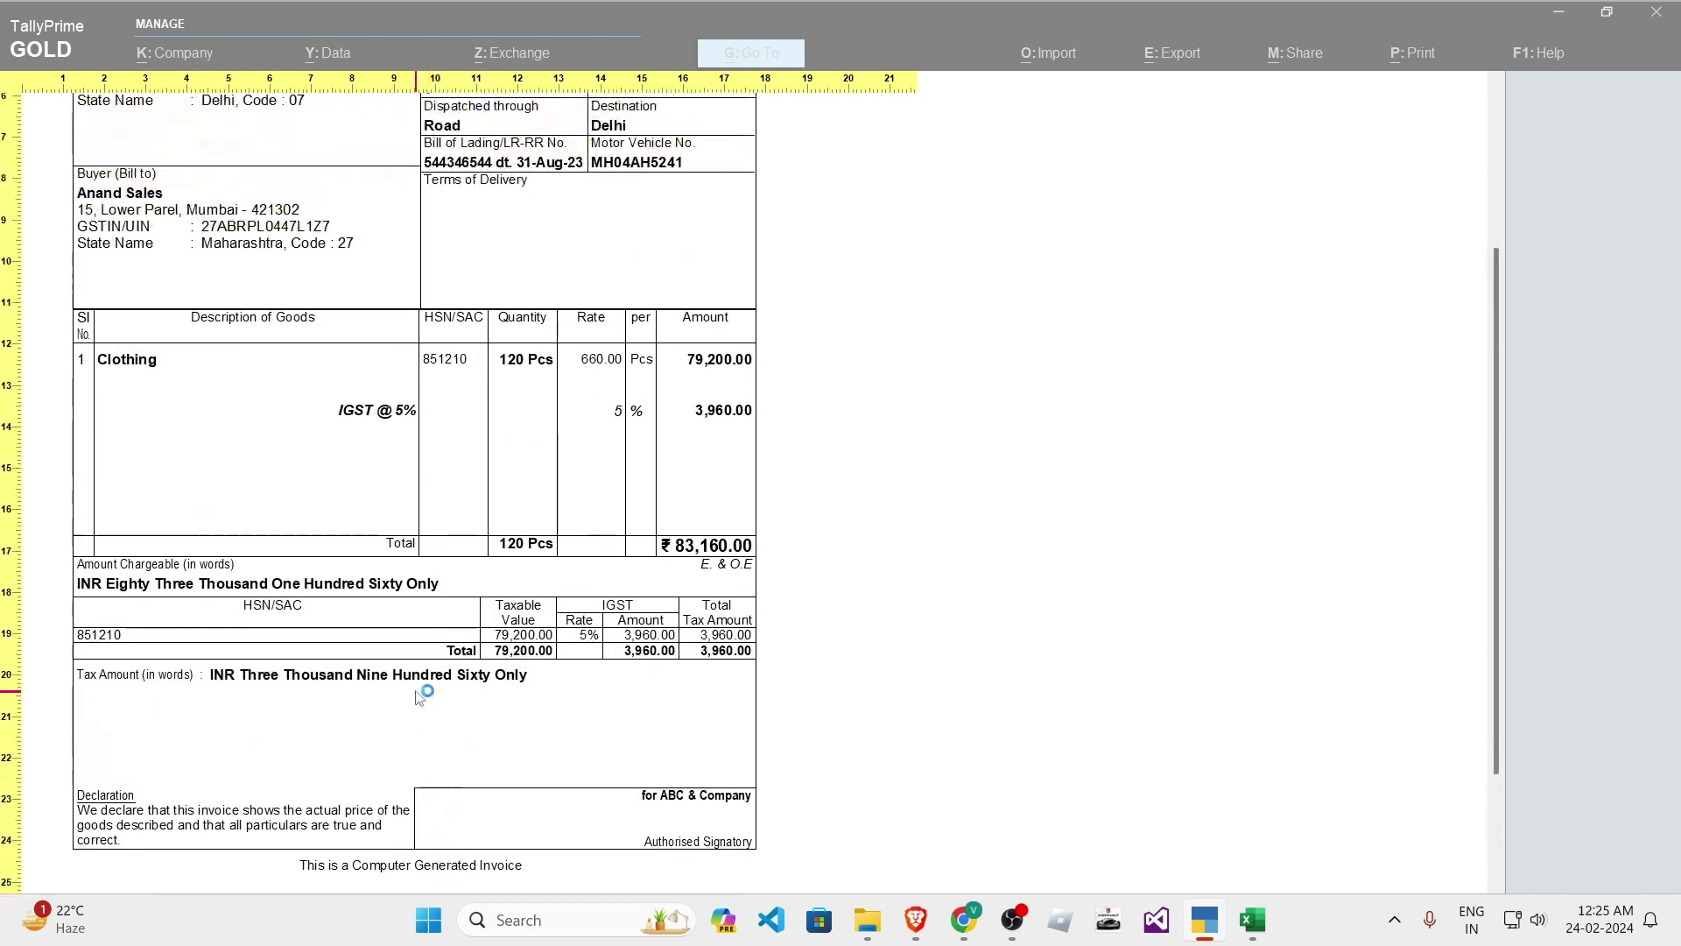
scroll(411, 670, up, 2)
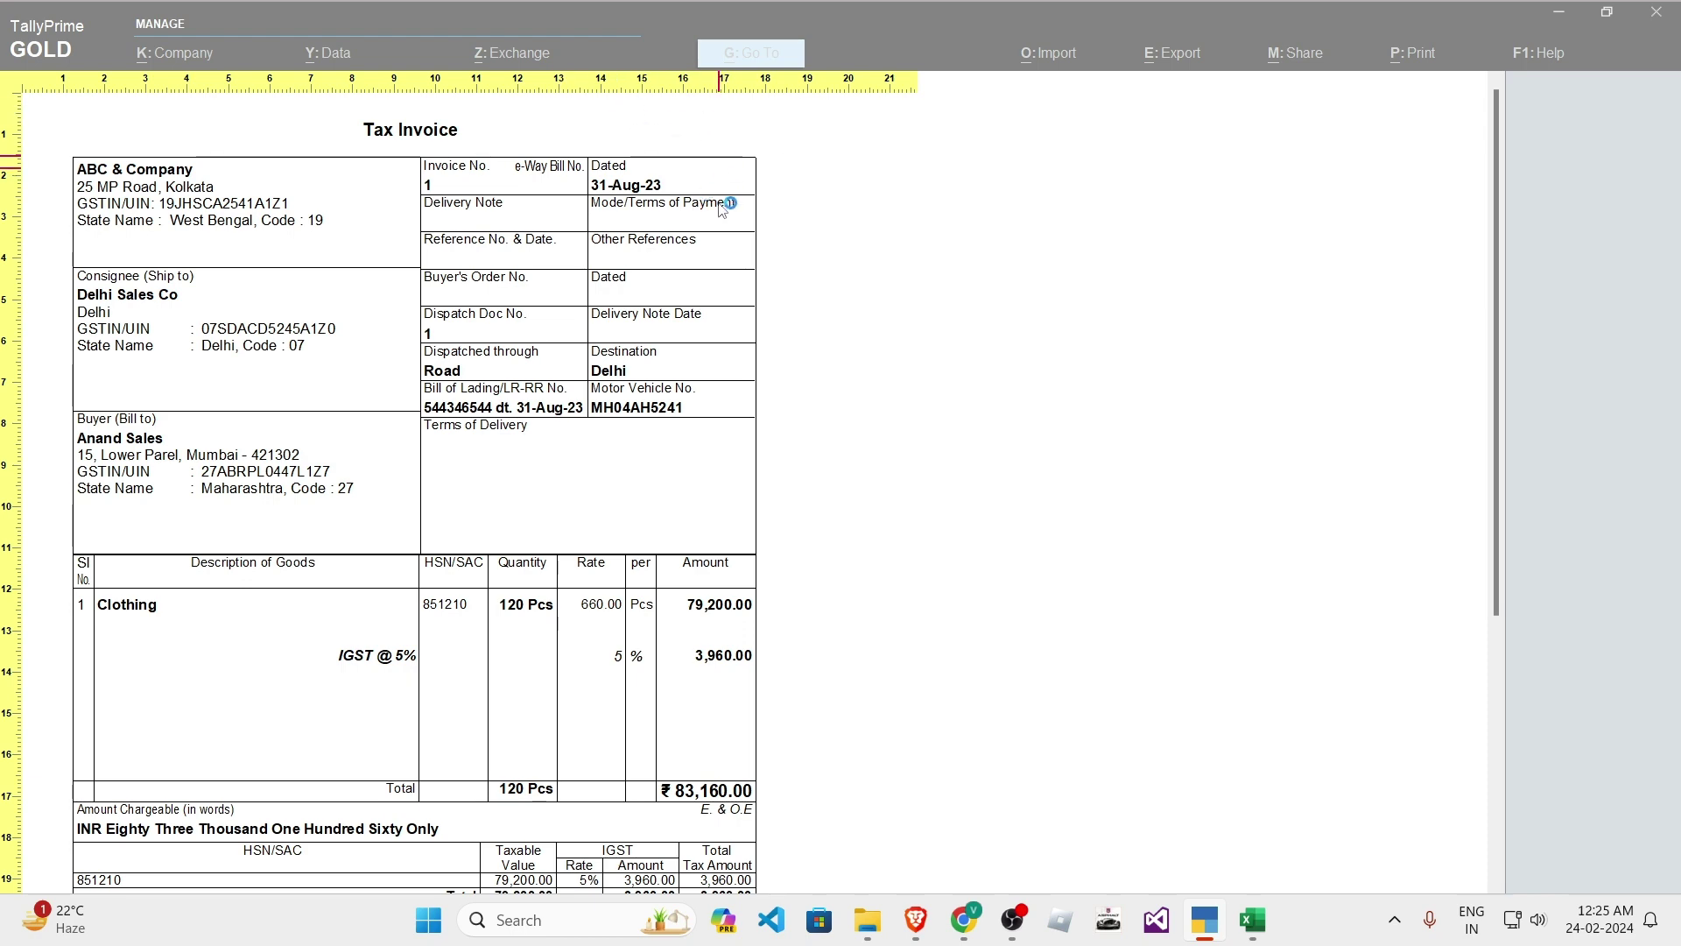
scroll(542, 829, down, 5)
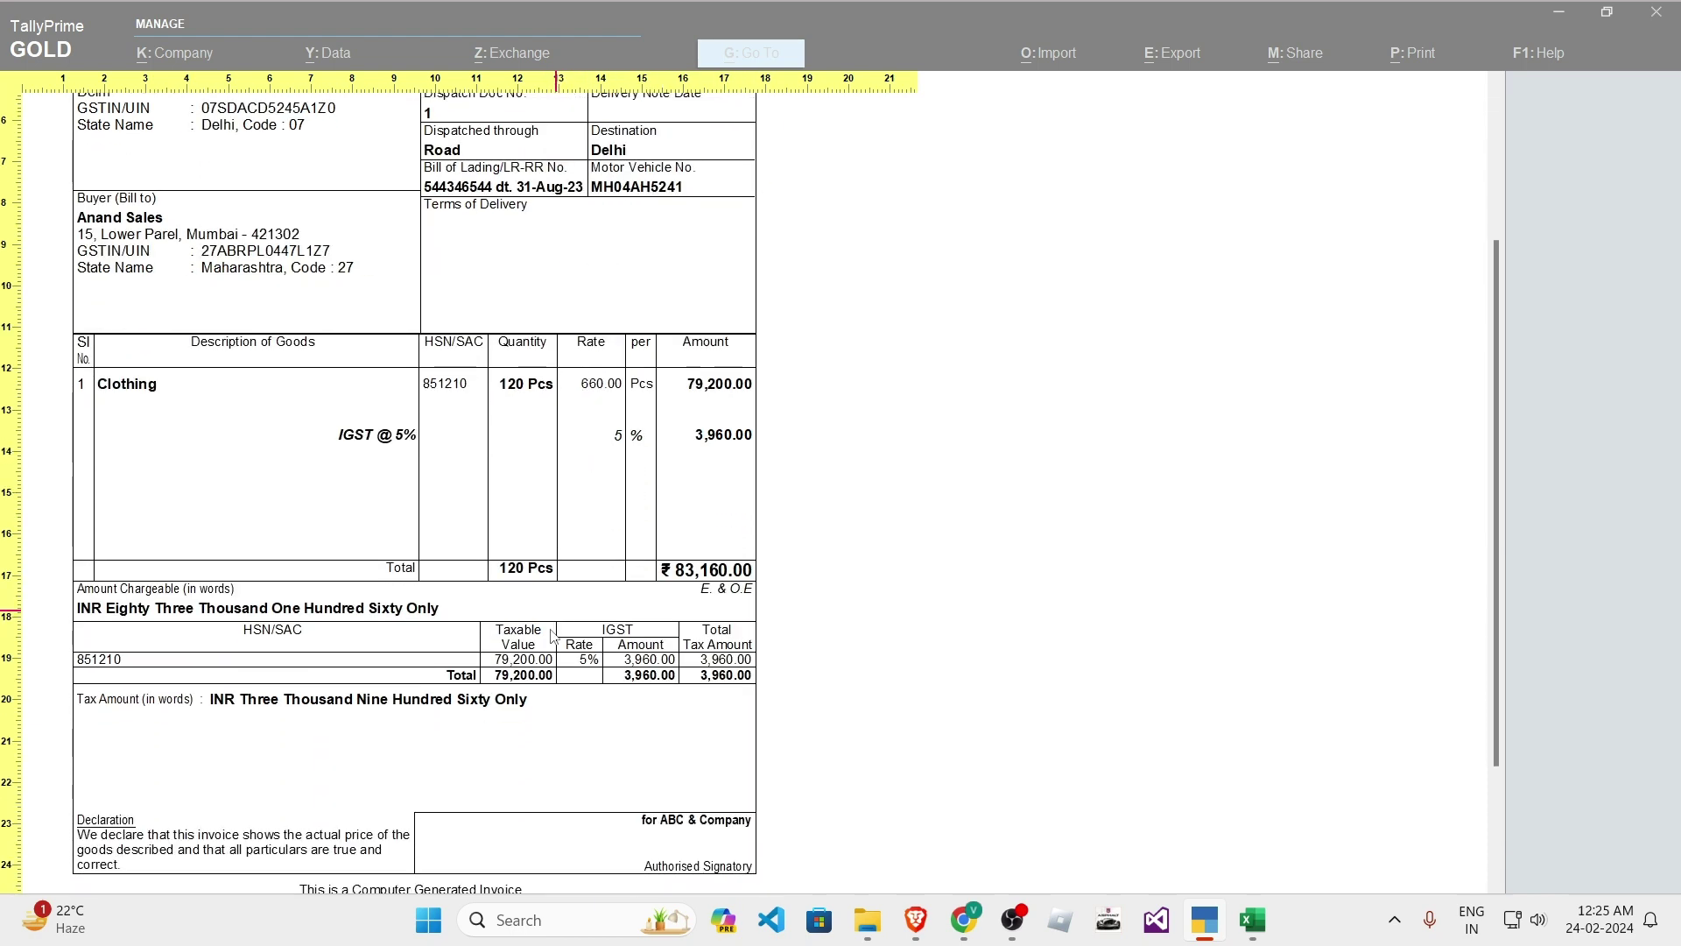
scroll(543, 829, up, 5)
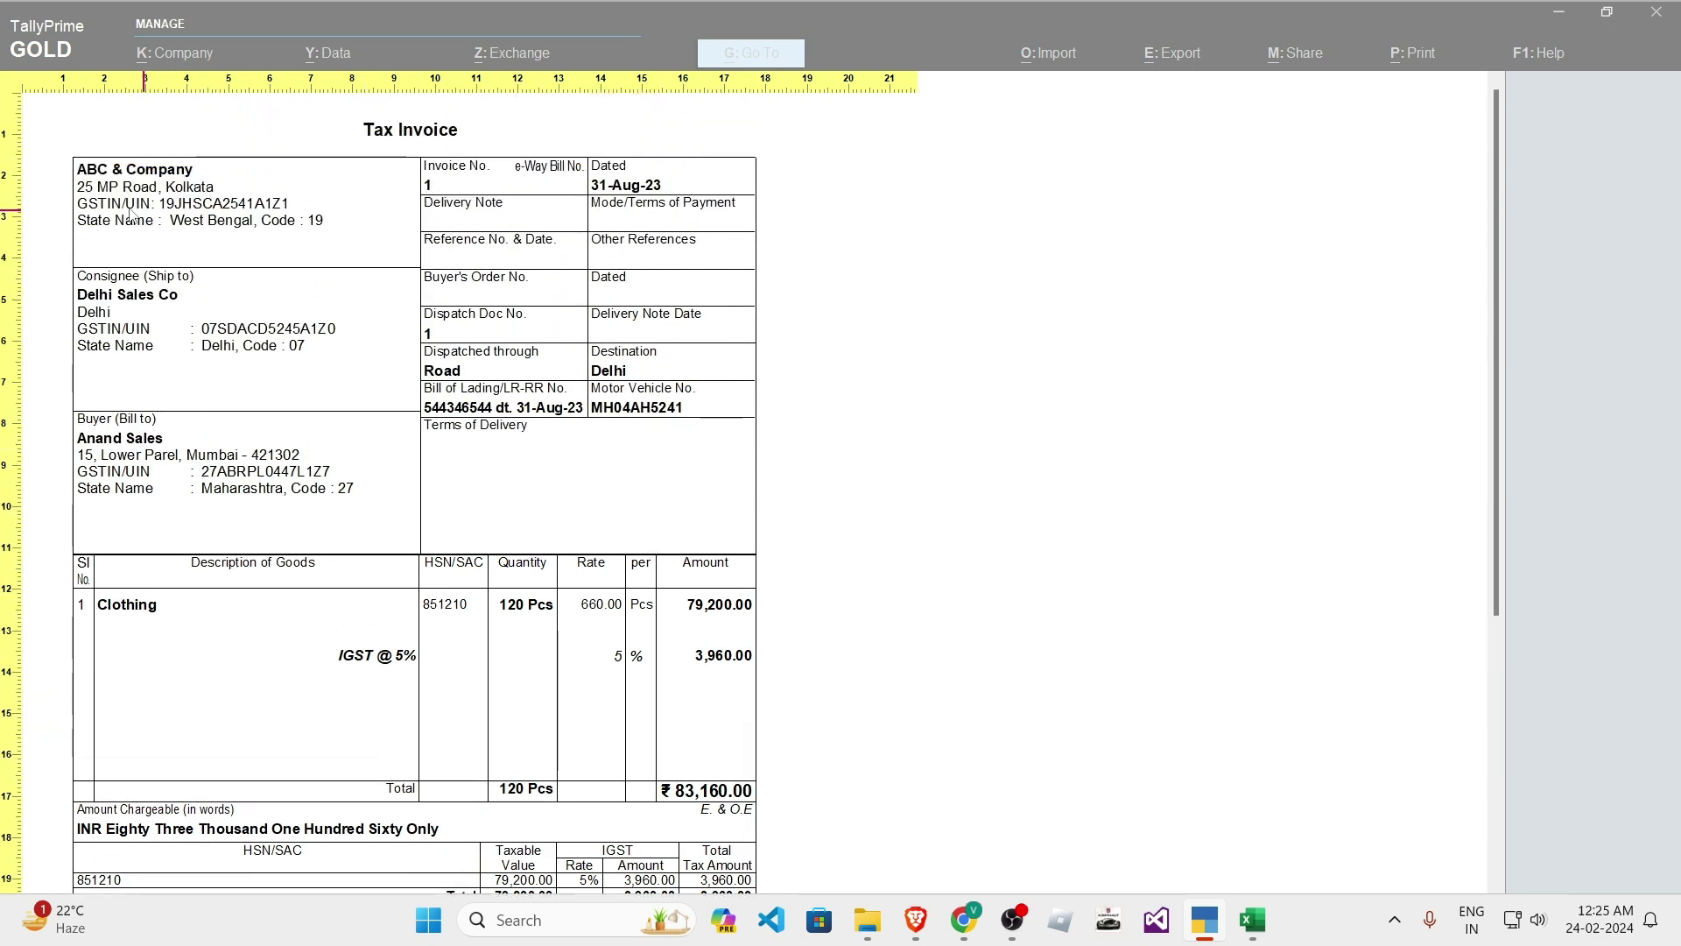
click(136, 327)
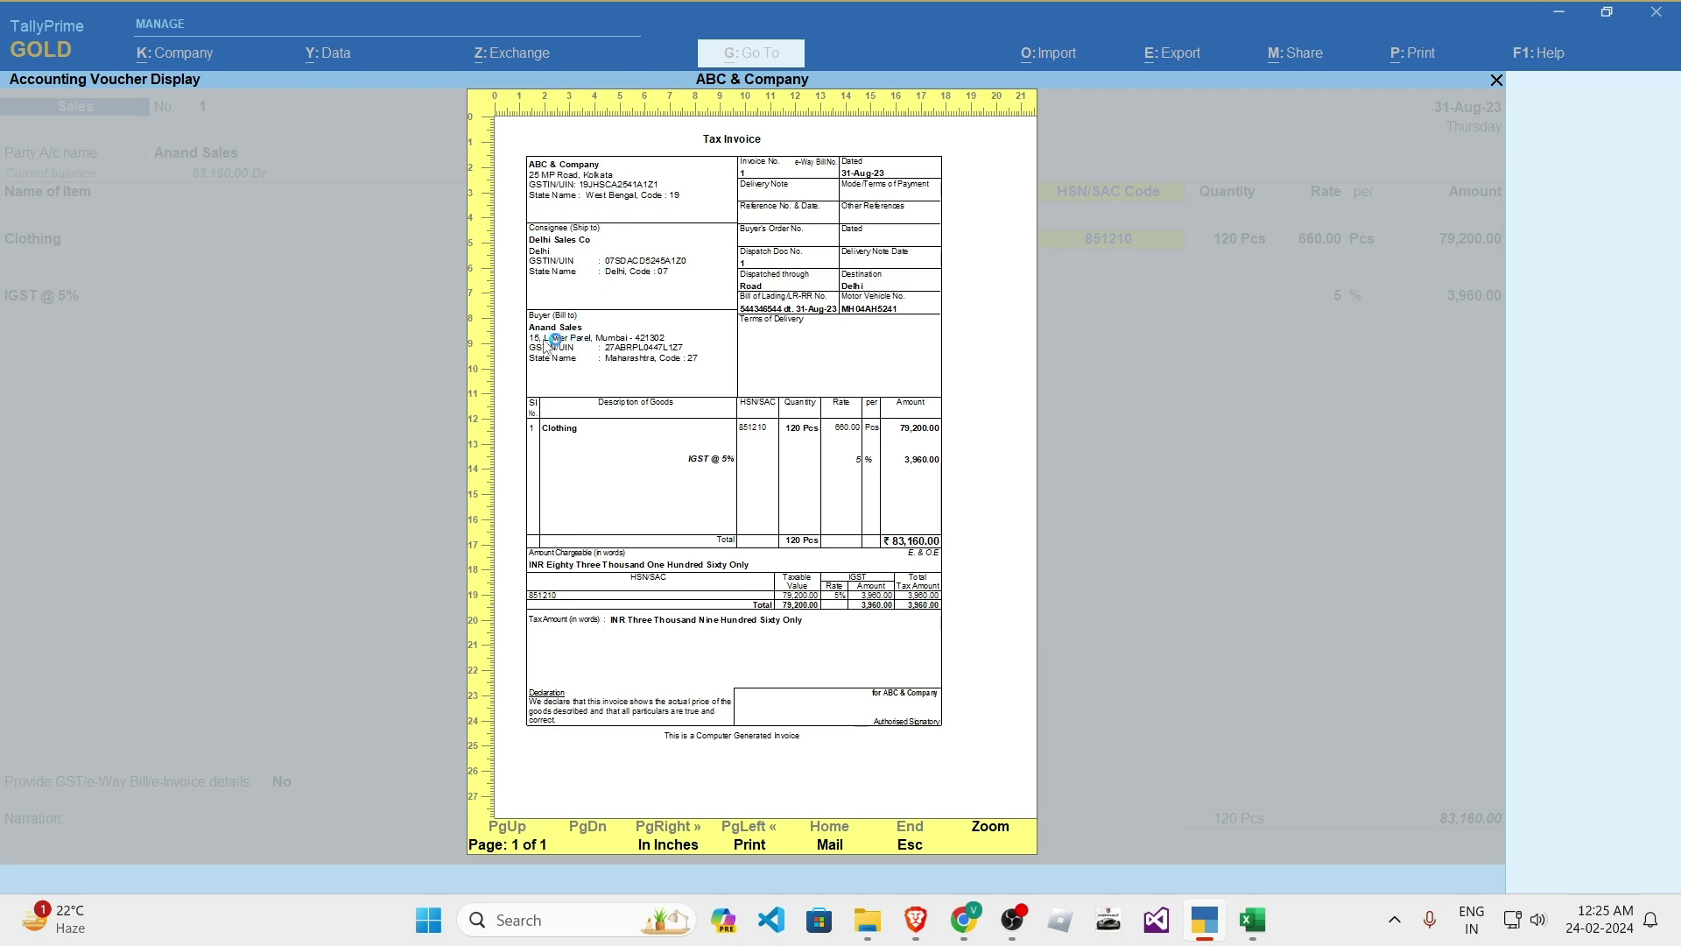
click(579, 354)
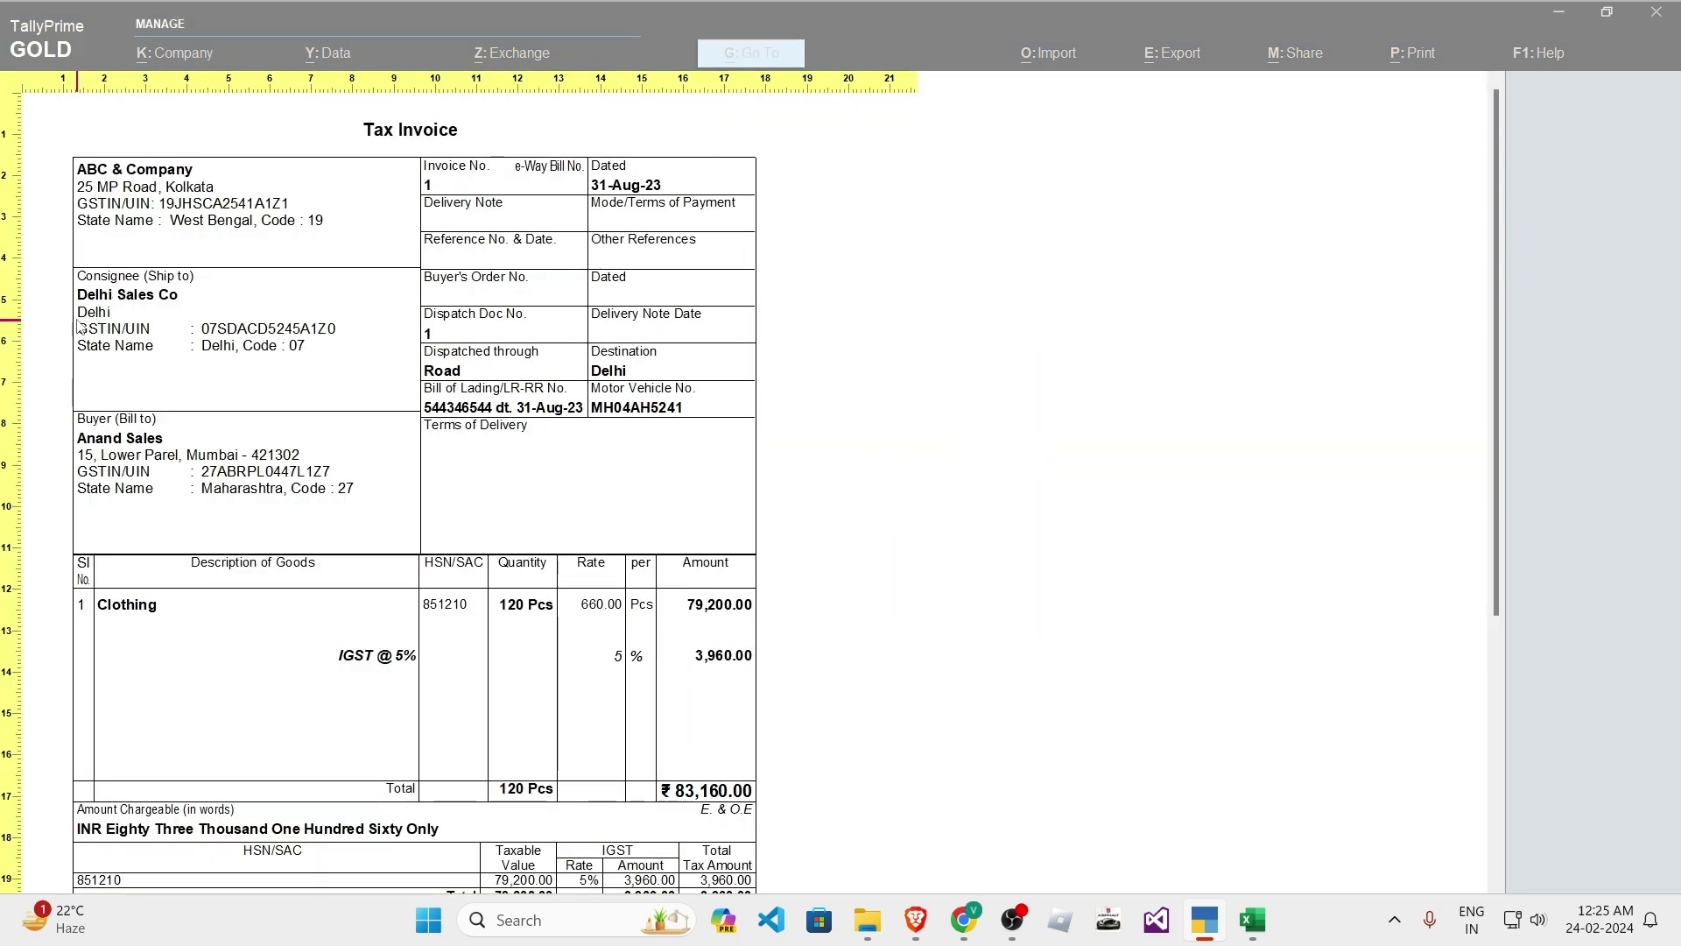
click(181, 314)
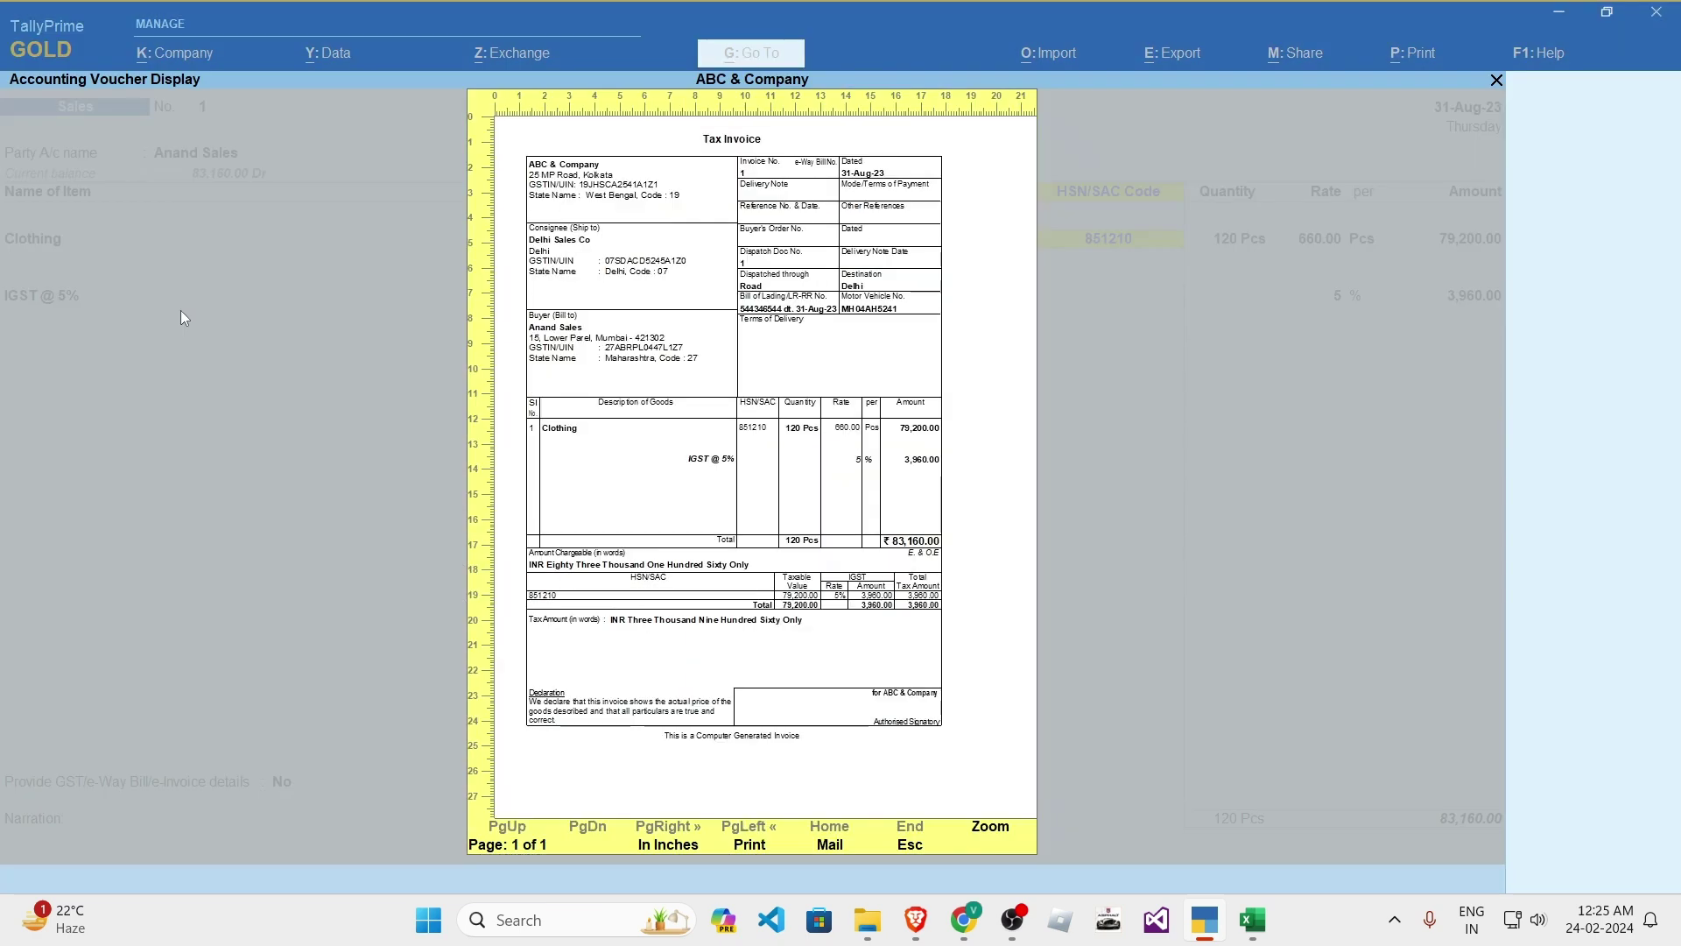
key(Escape)
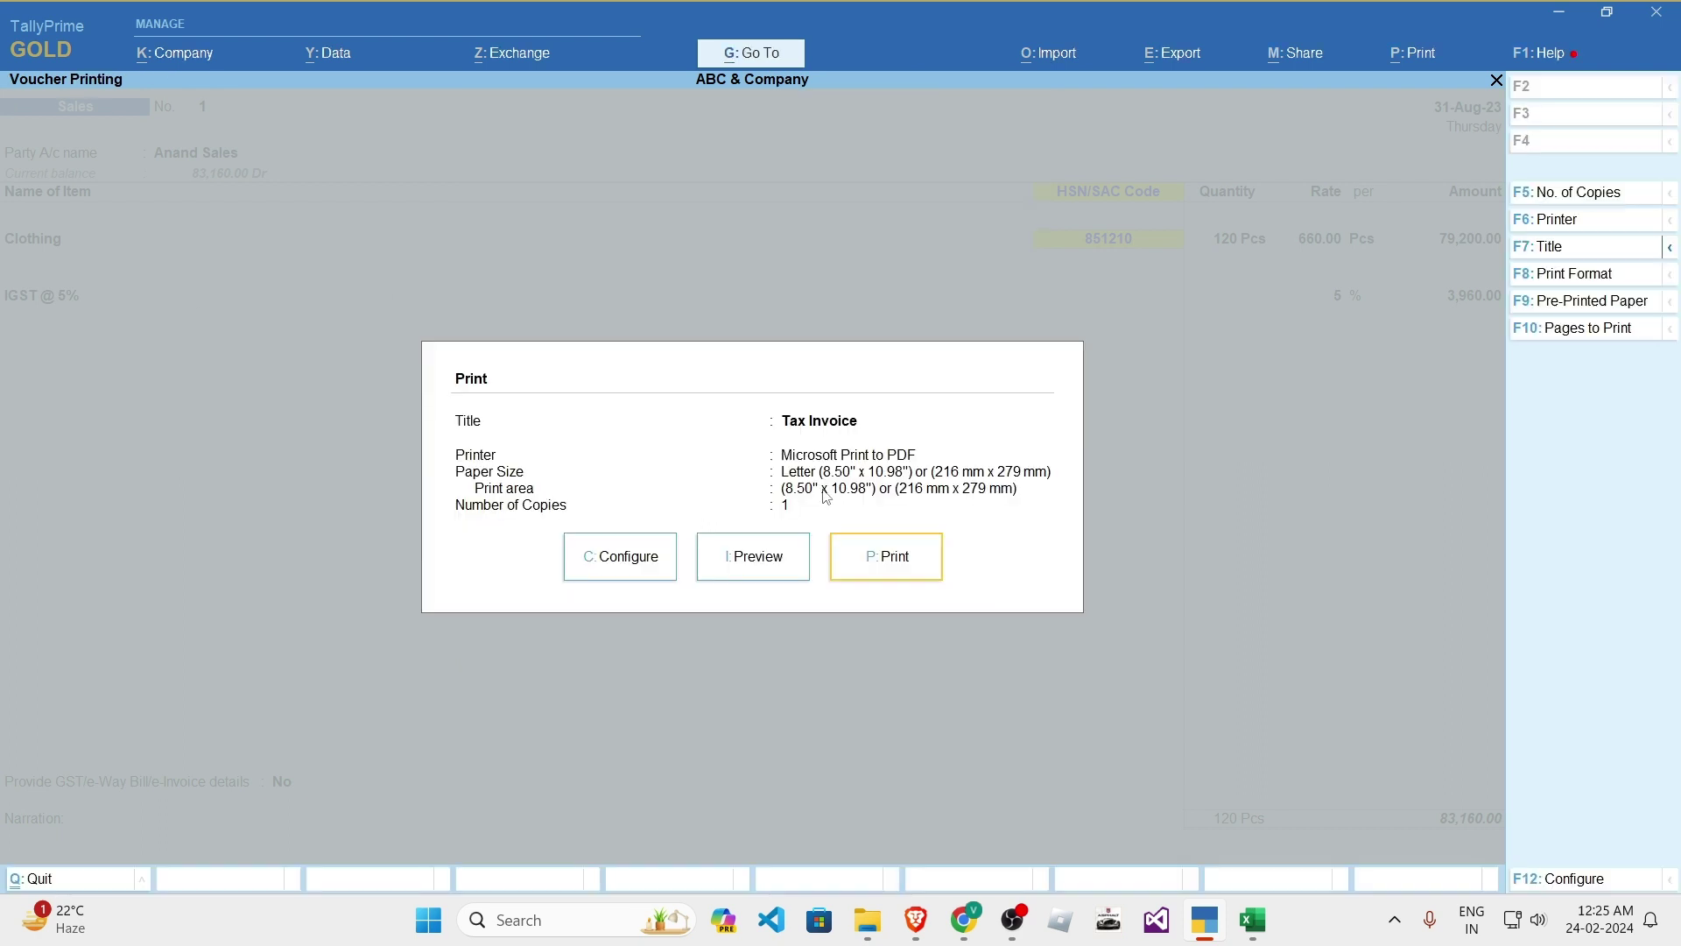
- Close the Print dialog, accept voucher No. 1, answer the e-Invoice prompt, and return to Select Ledger
key(Escape)
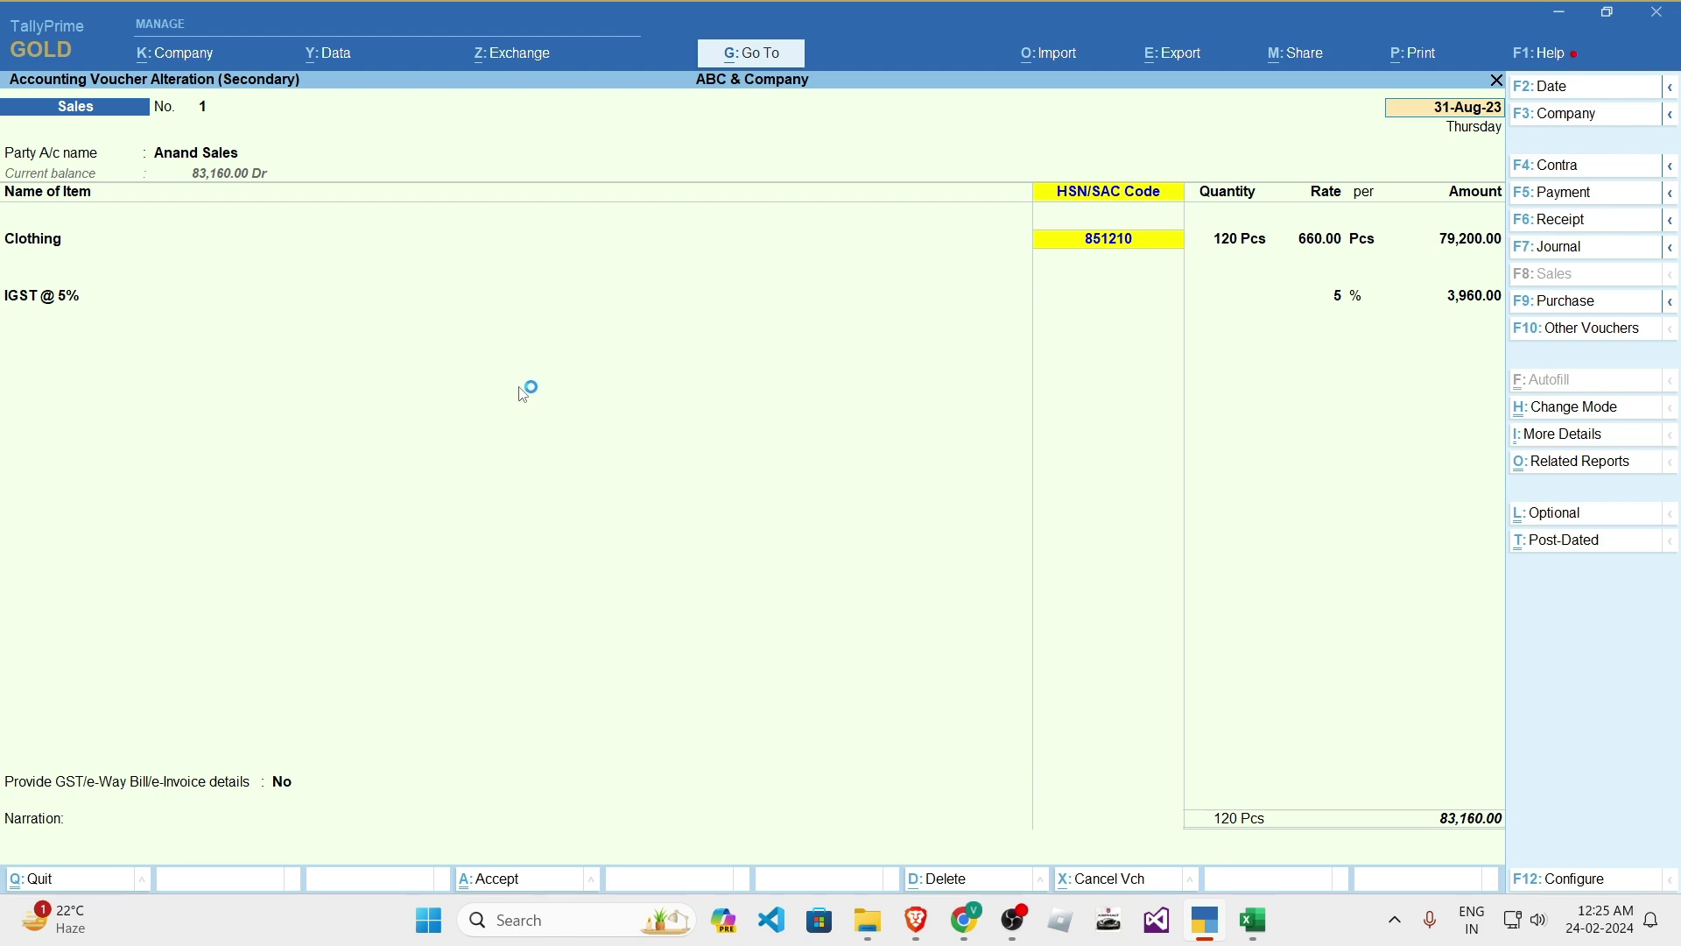
key(ctrl+a)
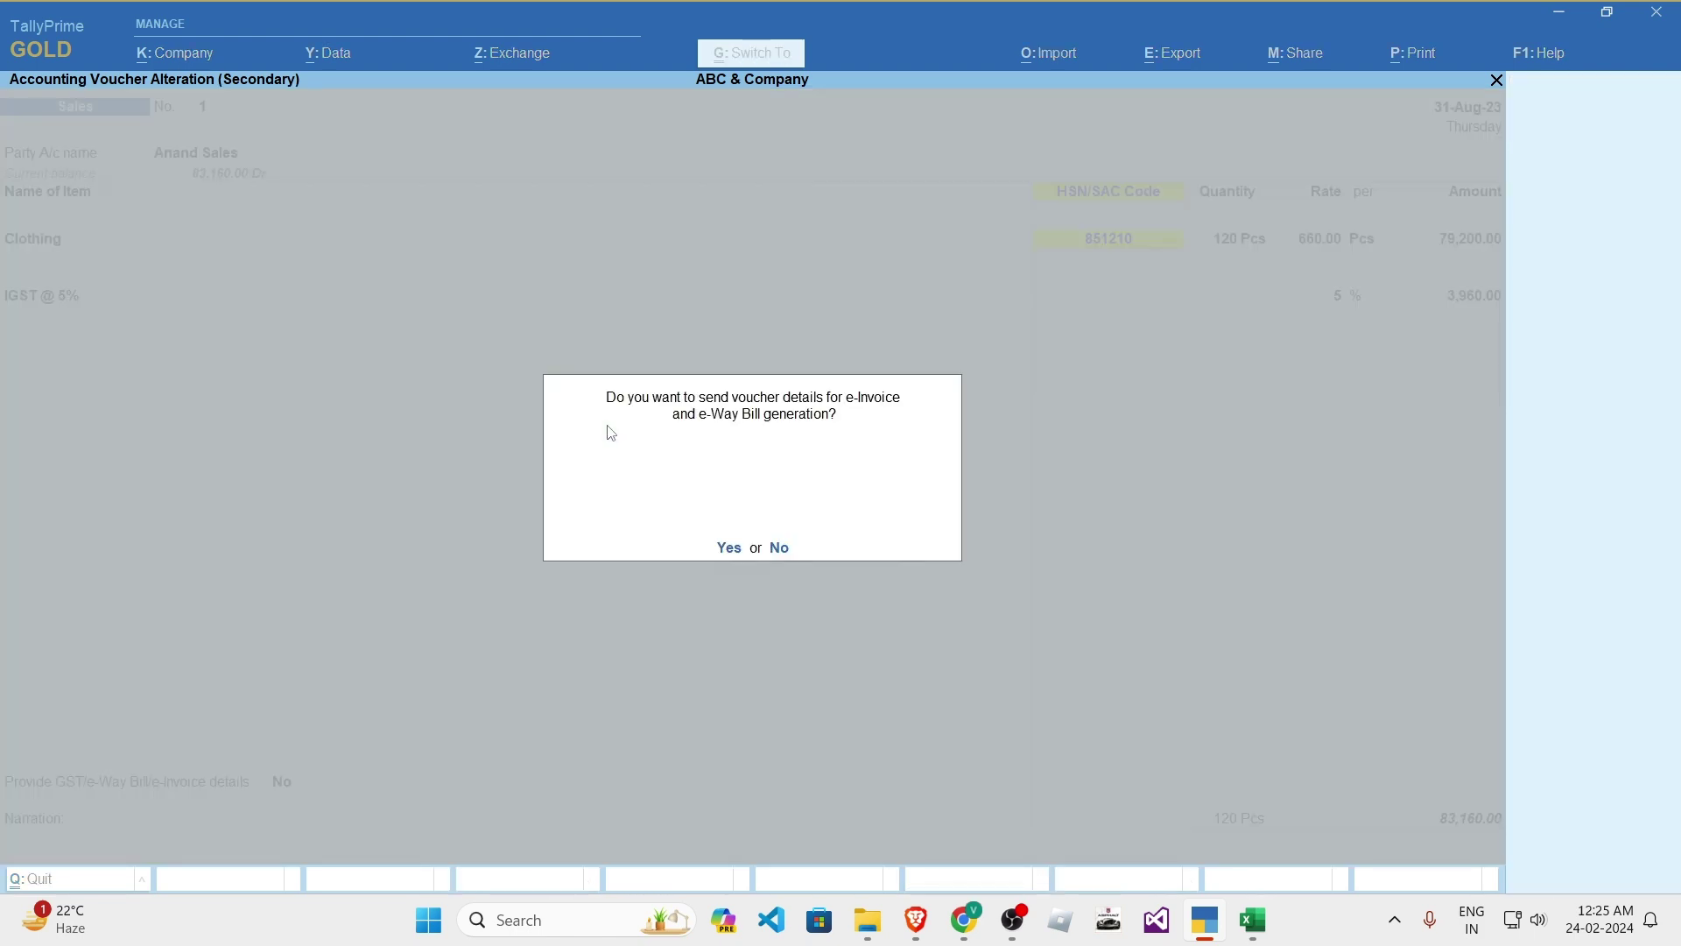
key(Return)
key(Escape)
key(Escape)
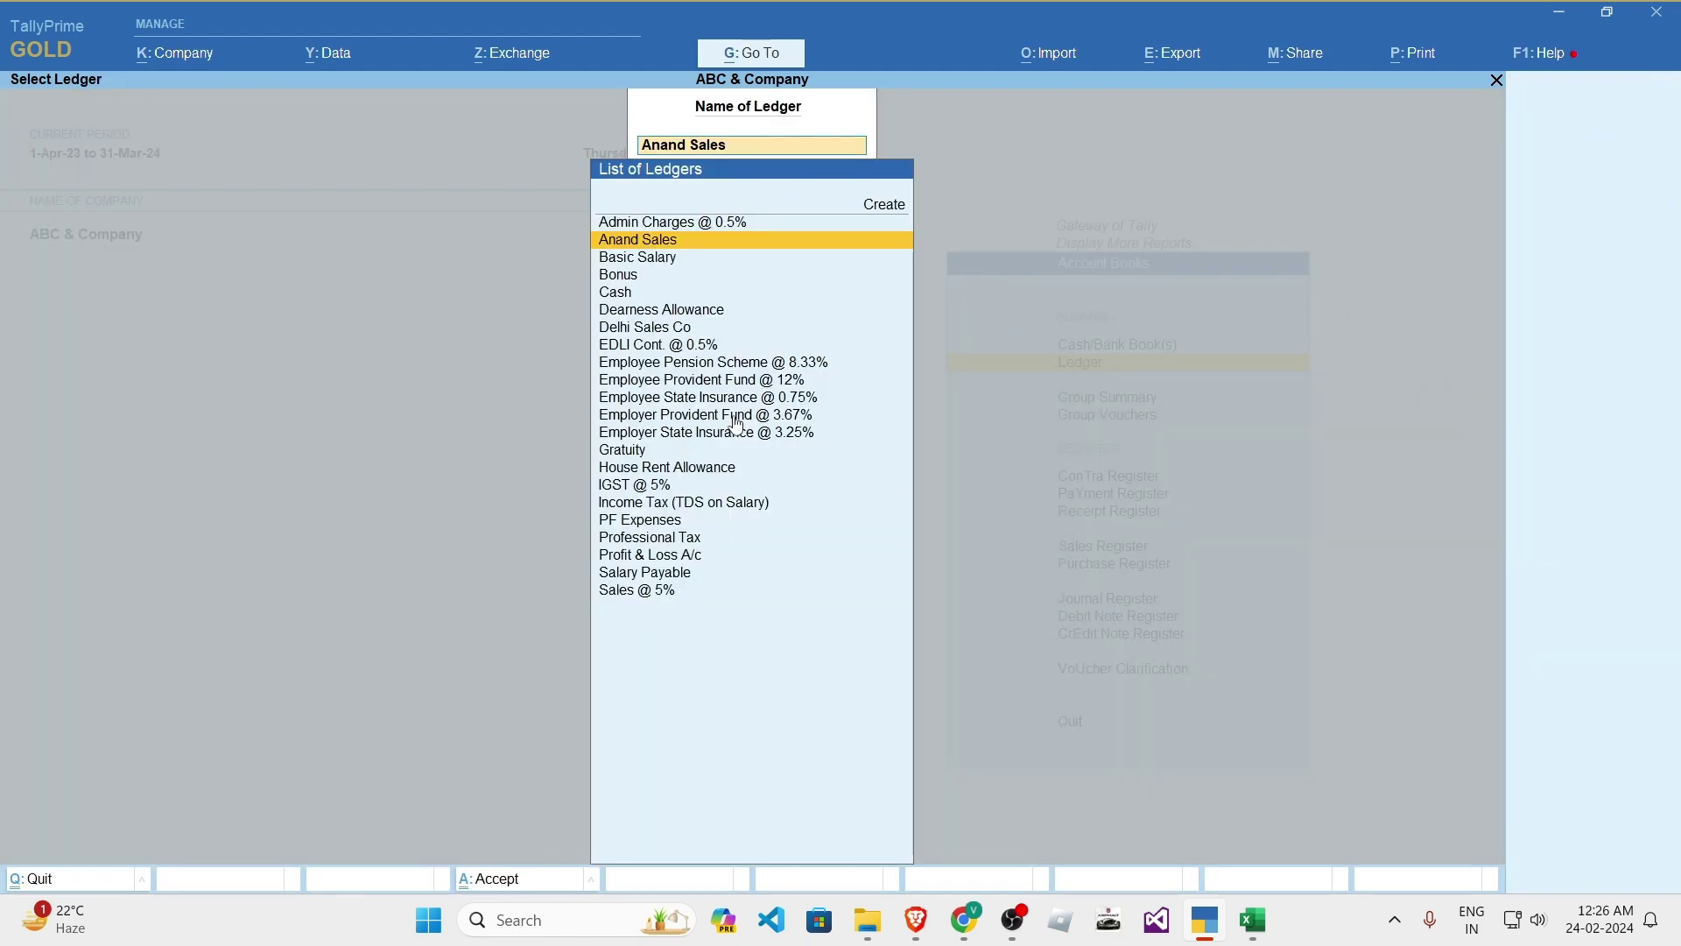